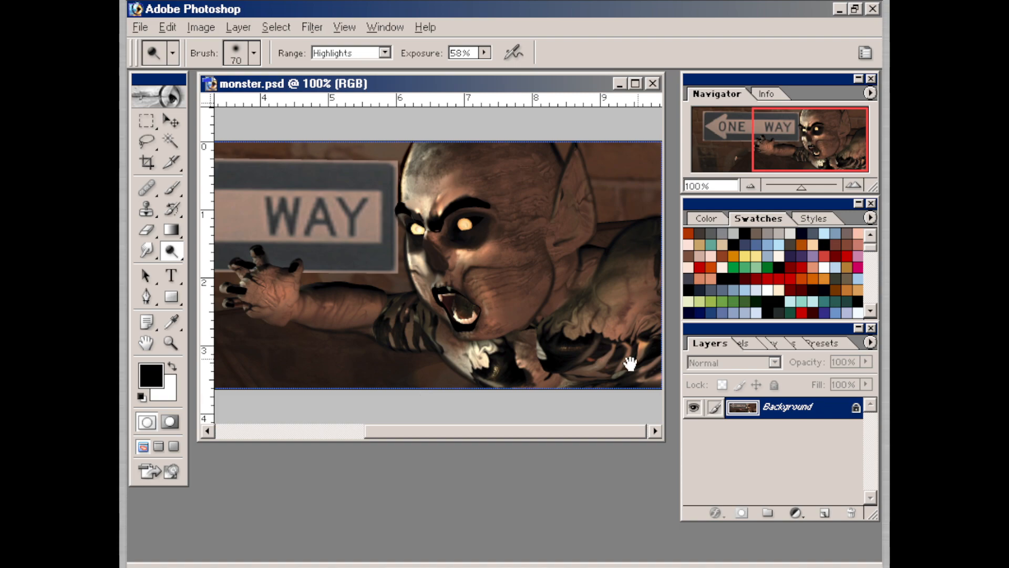
- Add a new layer above the Background, fill it with black and set its blend mode to Screen
left_click_drag(661, 440, 679, 520)
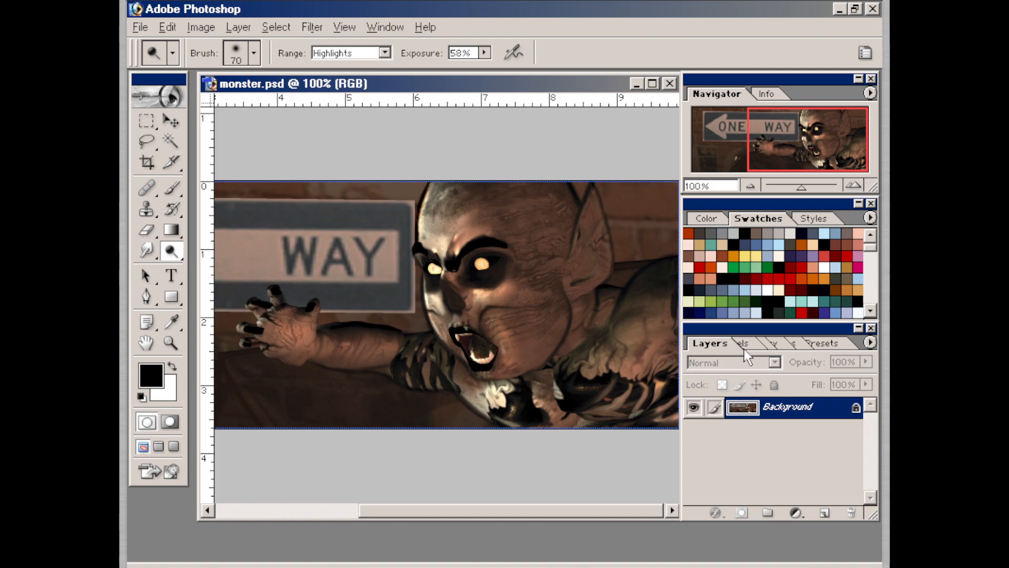
left_click(824, 517)
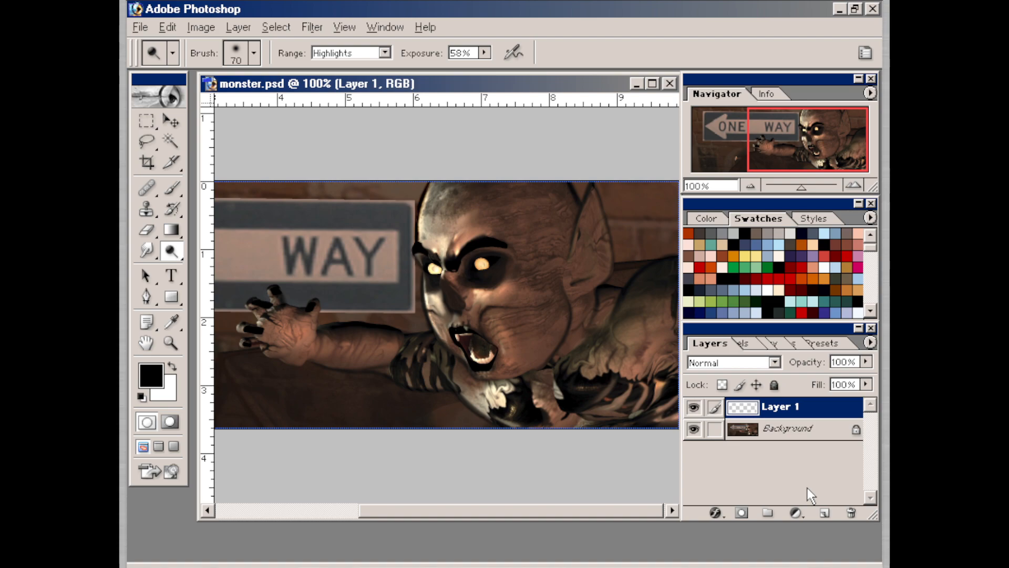
key("alt+BackSpace")
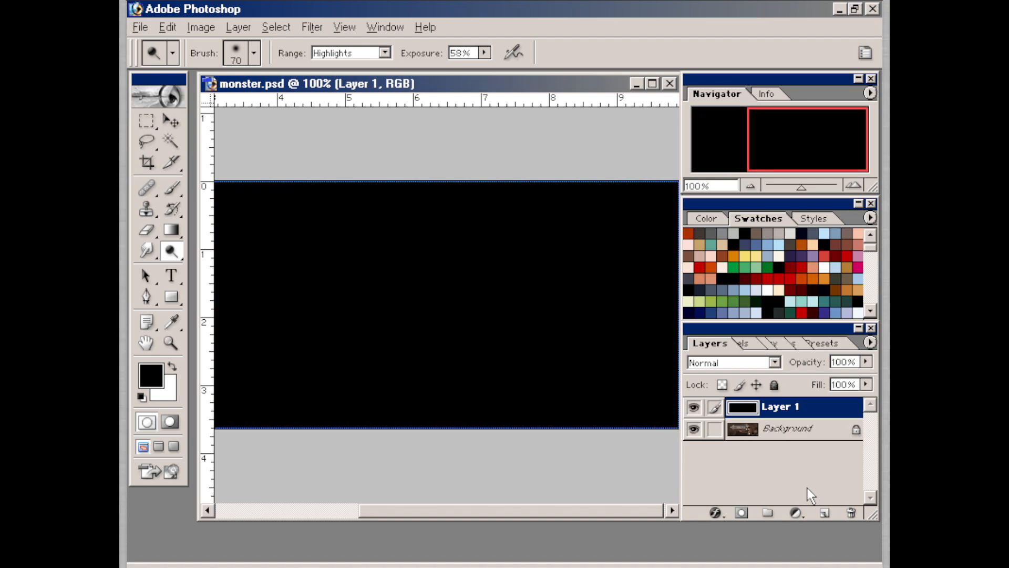
left_click(751, 362)
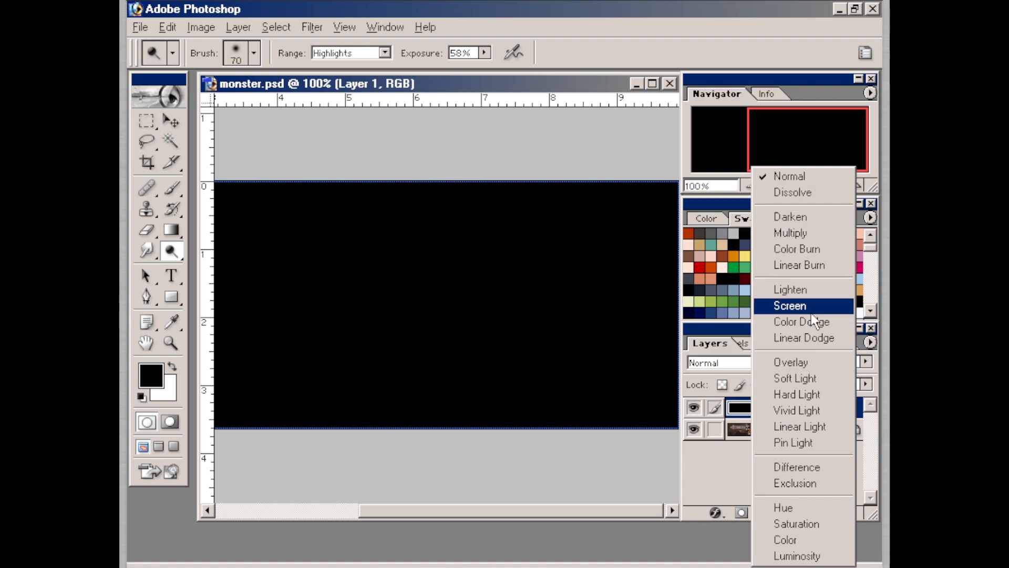
left_click(790, 305)
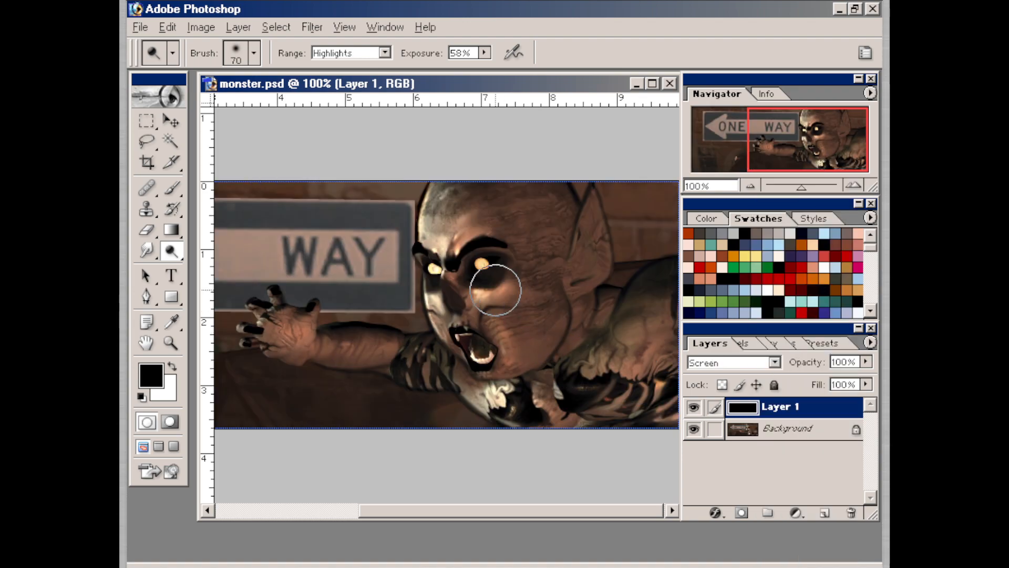
- Paint a red glow over both of the monster's eyes on Layer 1 with a soft 20 px brush
left_click(706, 265)
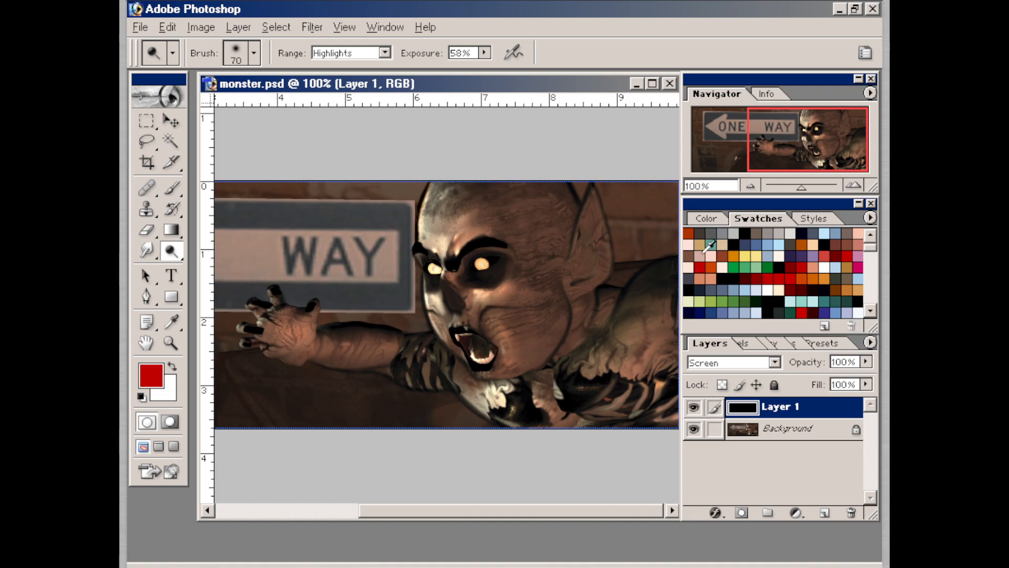
key("bracketleft")
key("bracketleft")
key("bracketleft")
key("bracketleft")
left_click_drag(481, 266, 480, 260)
left_click(171, 187)
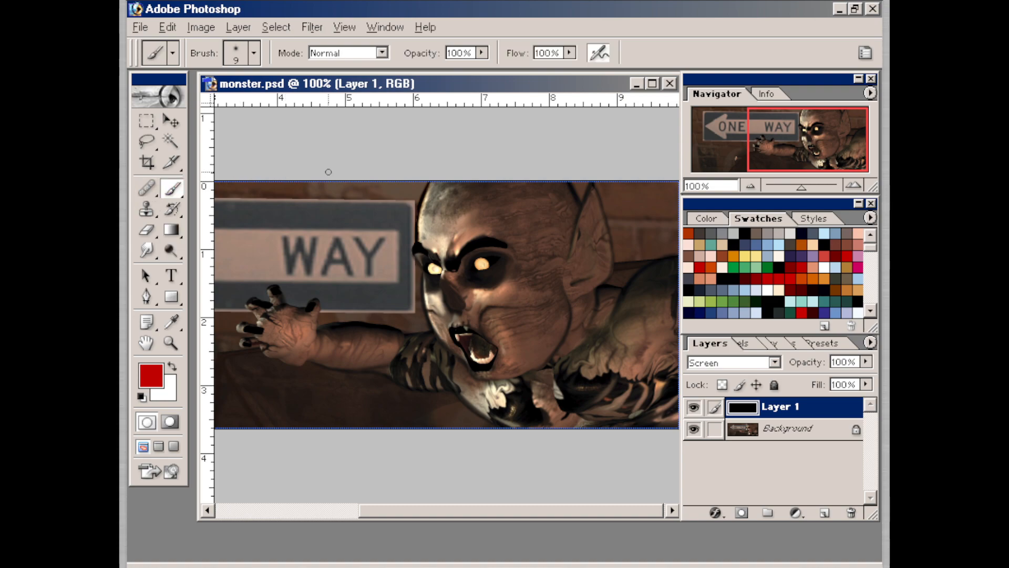
left_click(174, 52)
left_click(195, 138)
key("bracketleft")
left_click_drag(478, 265, 437, 266)
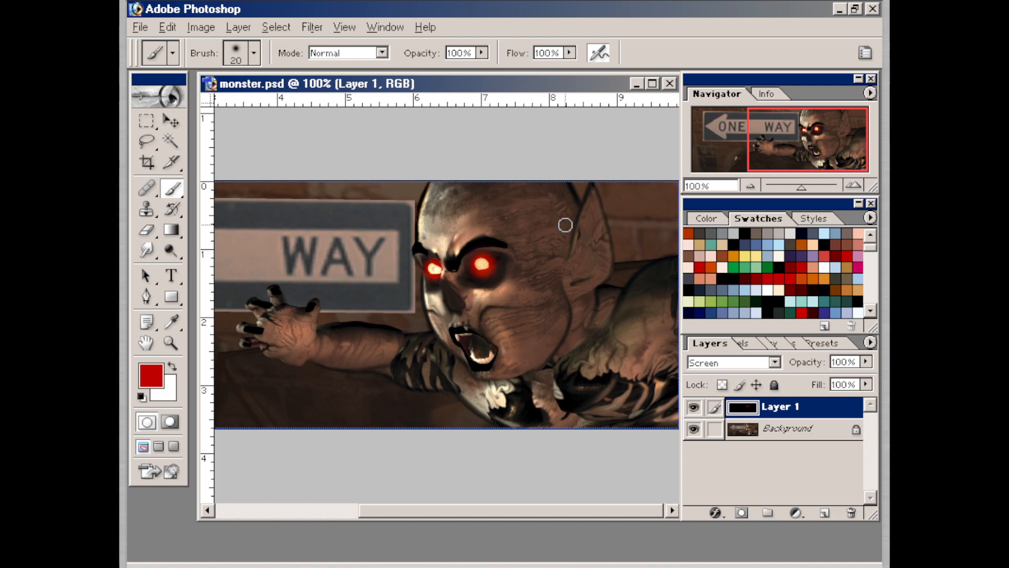
- Dodge the highlights of the monster's larger eye on the Background layer with a 30 px brush at 58% exposure
left_click(778, 428)
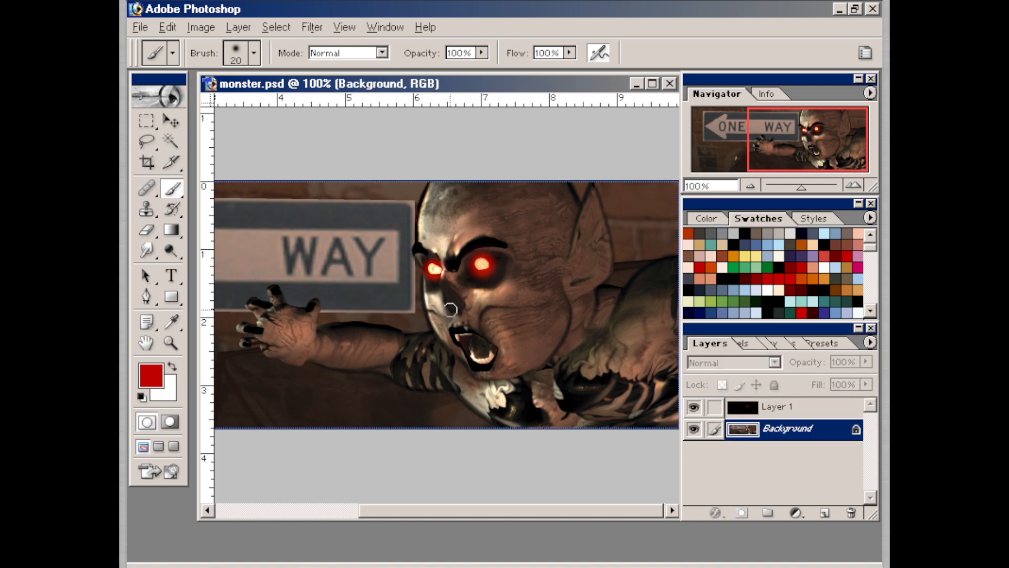
left_click(170, 249)
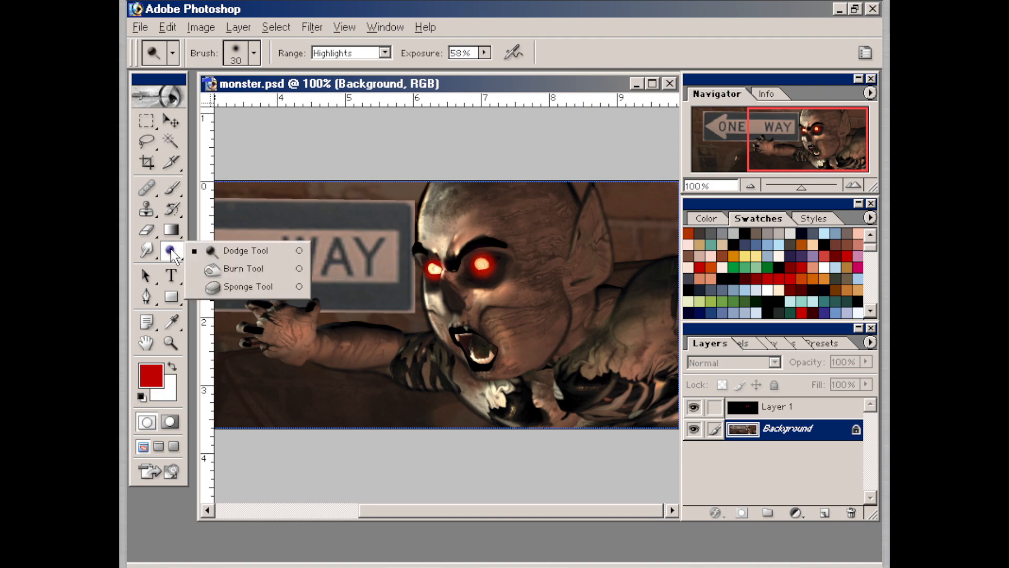
left_click(246, 251)
left_click(485, 266)
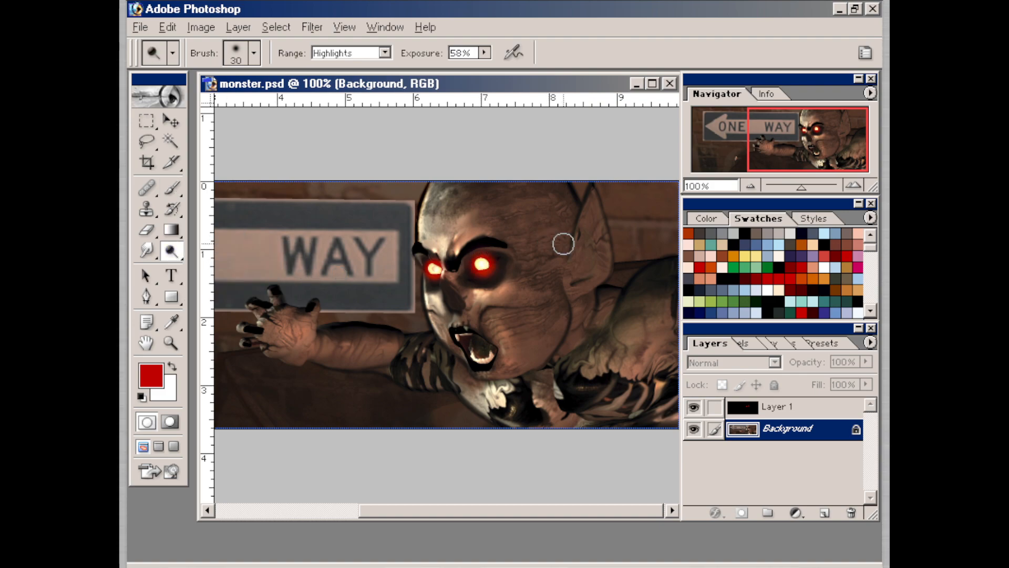
key("ctrl+z")
left_click(476, 264)
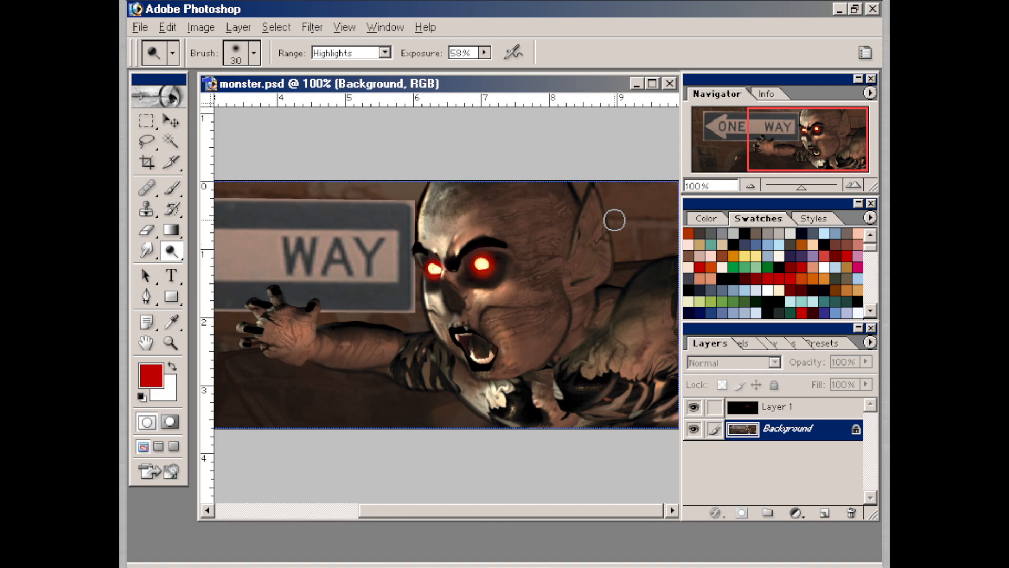
- Dodge the centre of the larger eye's red glow on Layer 1 with a 9 px brush at 58% exposure
key("alt+bracketright")
key("shift+alt+s")
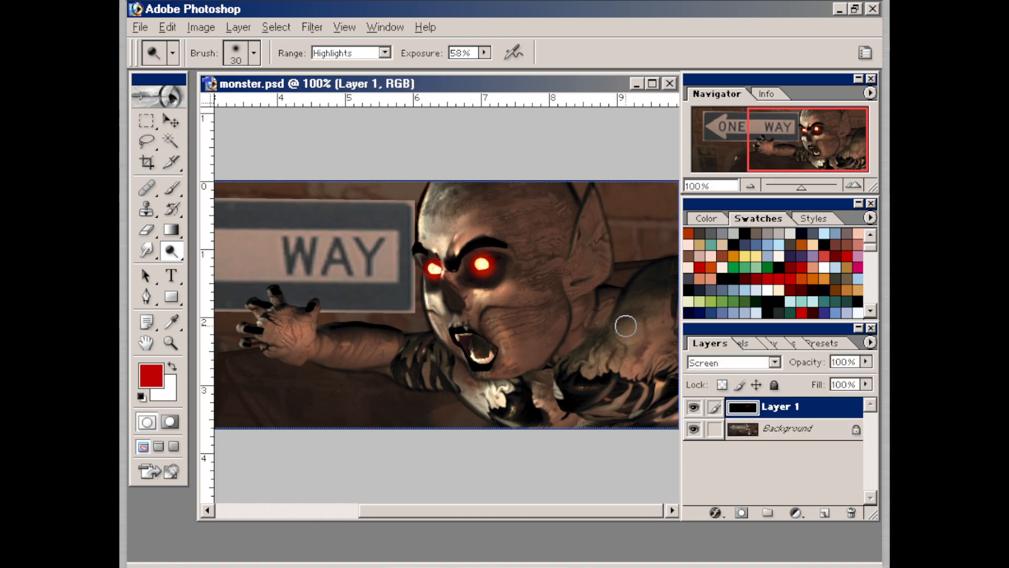
key("bracketleft")
key("bracketleft")
key("bracketleft")
left_click_drag(481, 261, 483, 263)
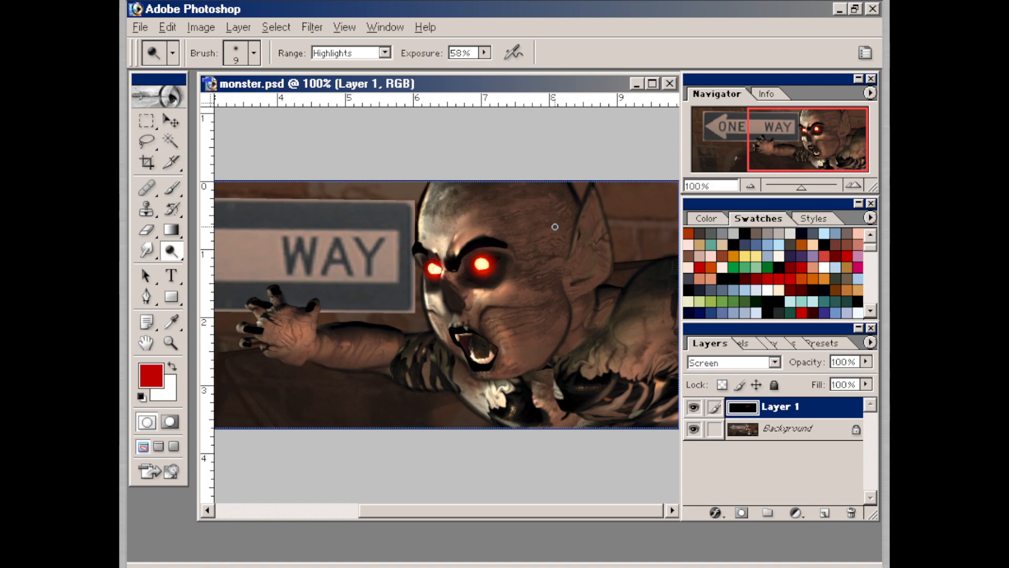
- Smudge the red glow outward from both eyes into thin streaks with a 4 px brush at 100% strength
left_click(148, 250)
key("bracketleft")
key("bracketleft")
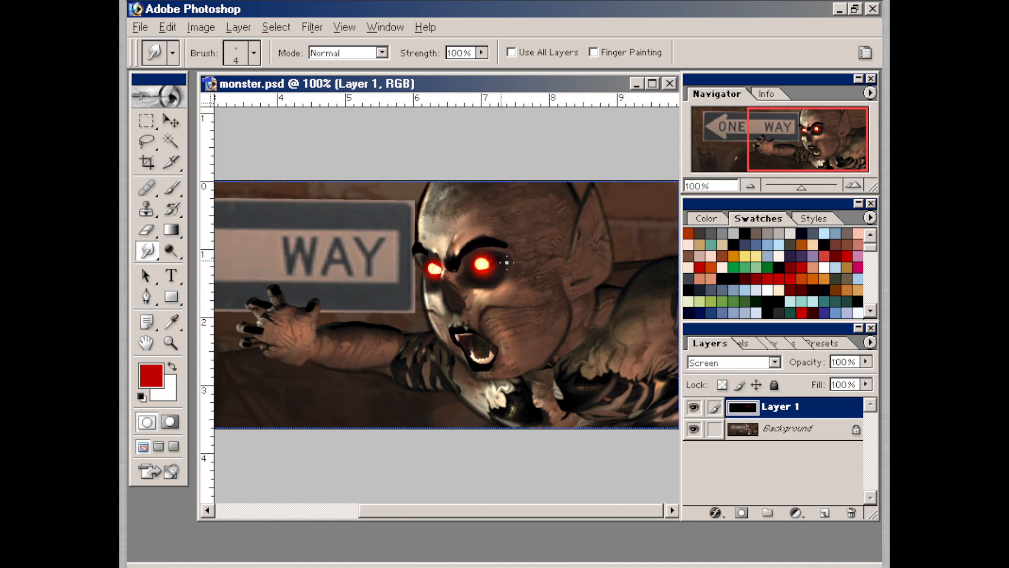
left_click_drag(487, 264, 520, 255)
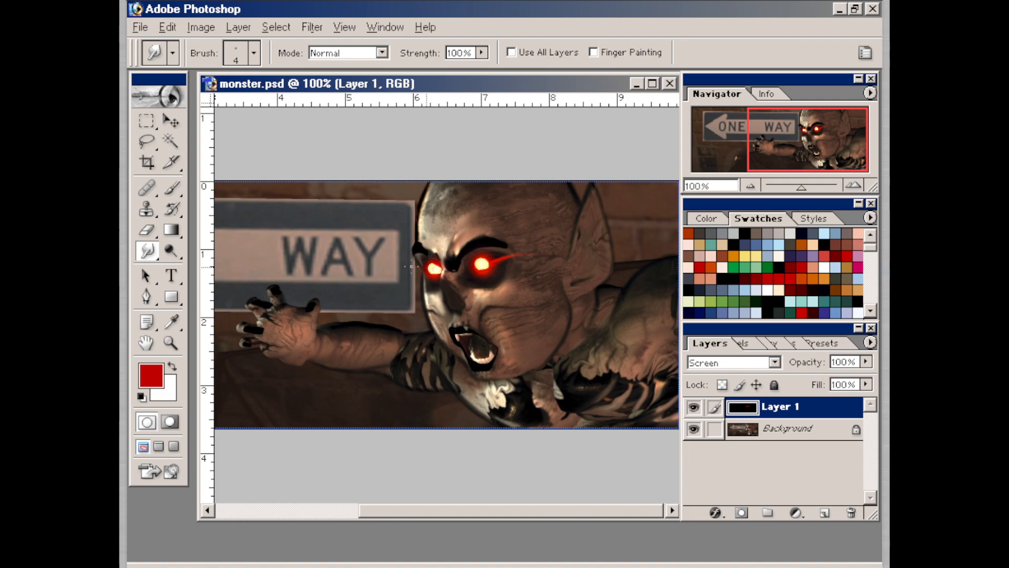
left_click_drag(418, 264, 418, 266)
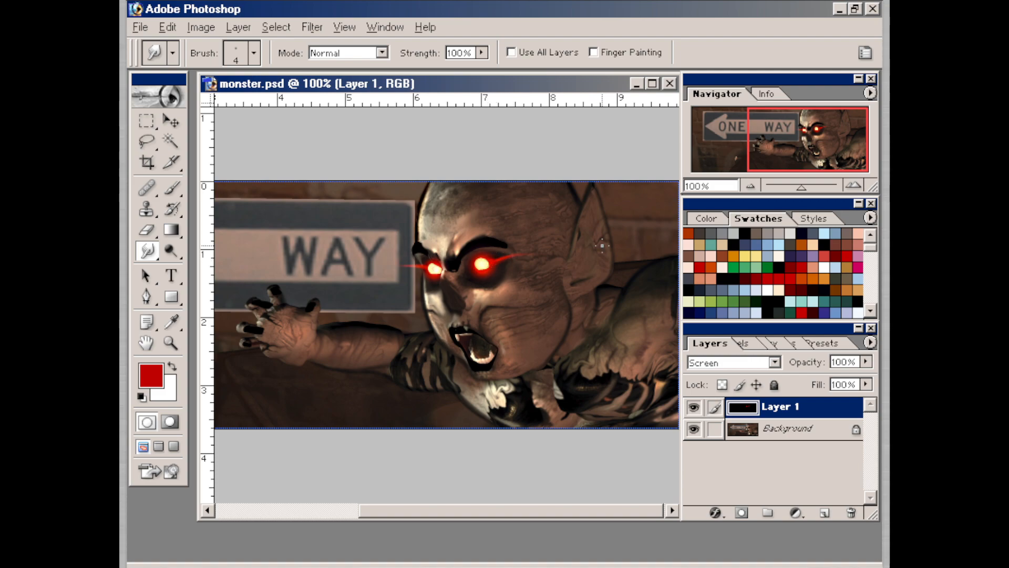
- Paint small red dots near the outer ends of both eye streaks with an 8 px brush
key("b")
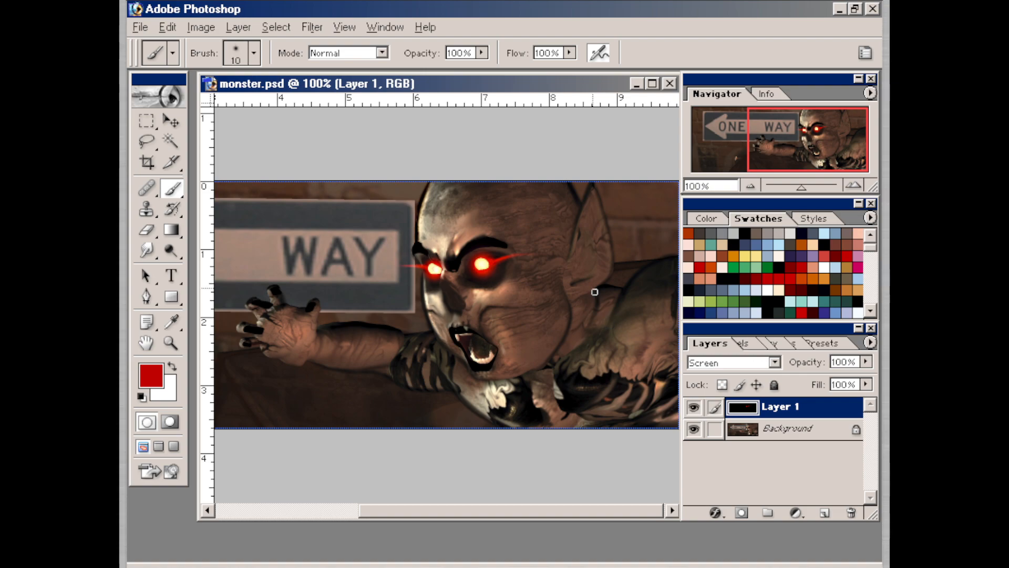
key("bracketleft")
key("bracketleft")
left_click(528, 248)
left_click(415, 271)
- Smudge the red dot beside the larger eye's streak with a 10 px brush at 100% strength
left_click(146, 250)
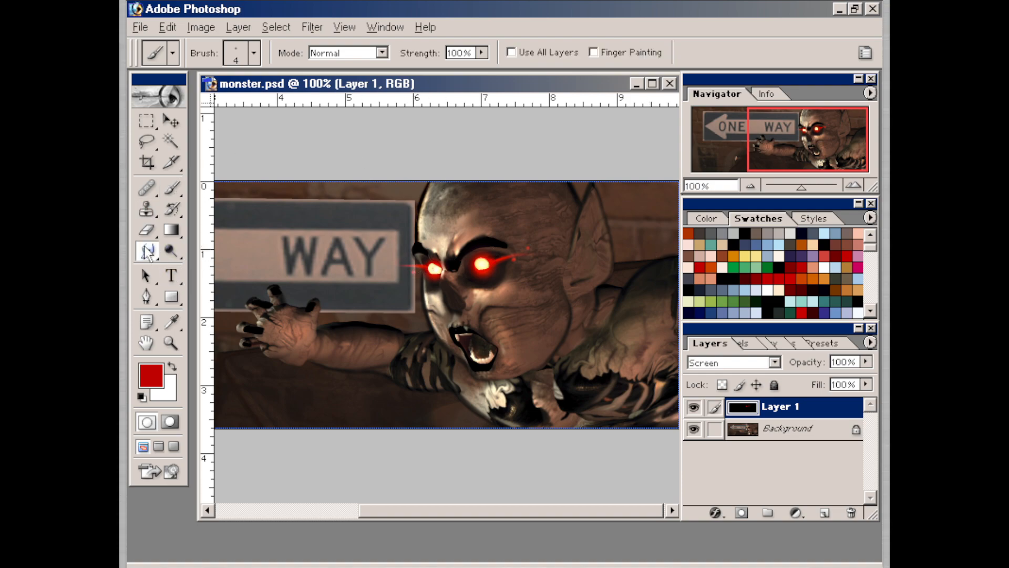
key("]")
key("]")
key("]")
mouse_move(525, 247)
left_mouse_down()
mouse_move(510, 262)
mouse_move(530, 251)
left_mouse_up()
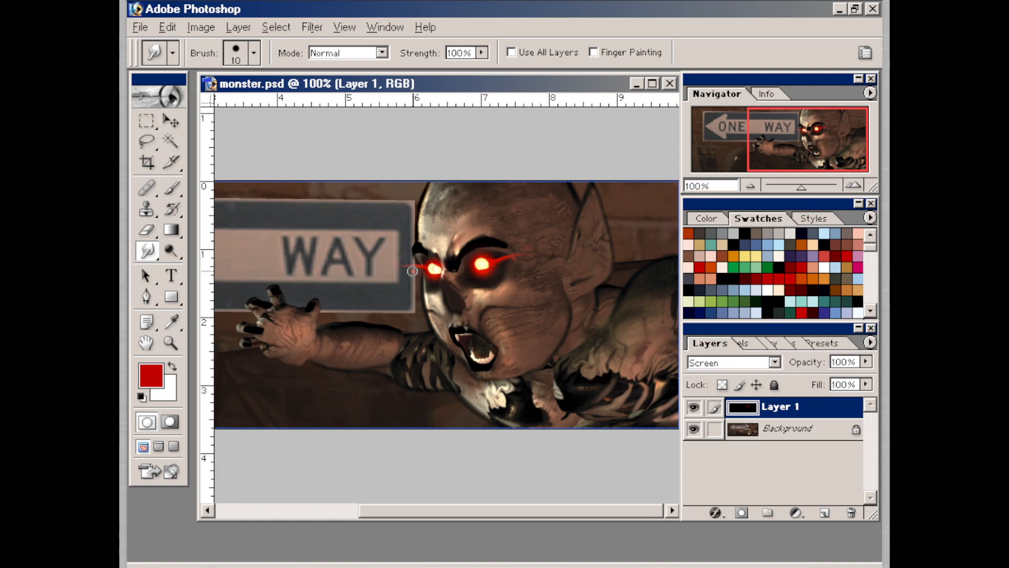
- Set the foreground color to a bright yellow-orange with hue 50, saturation 100% and brightness 100%
left_click(735, 255)
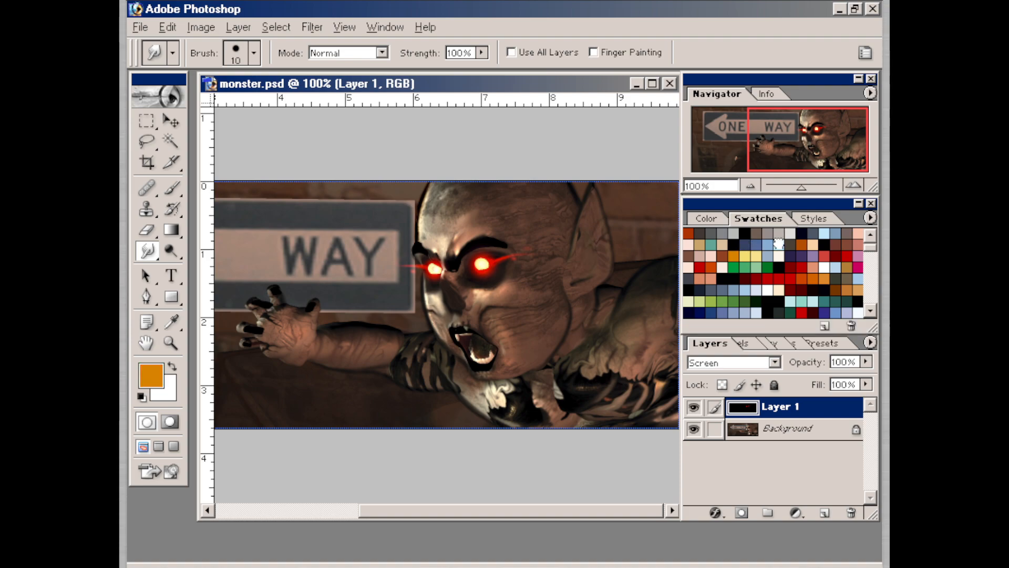
key("F6")
left_click_drag(813, 285, 827, 269)
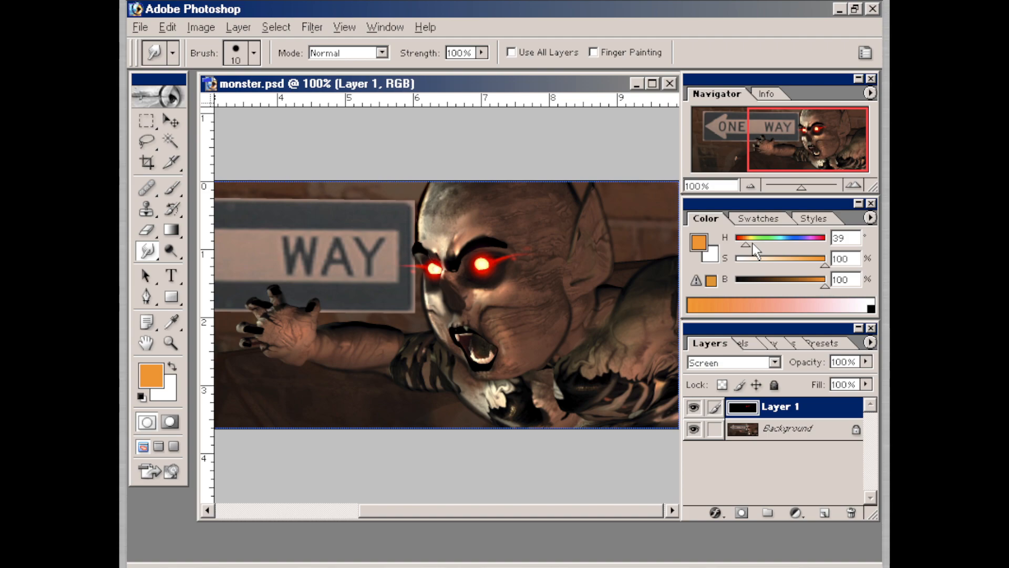
left_click_drag(746, 245, 748, 245)
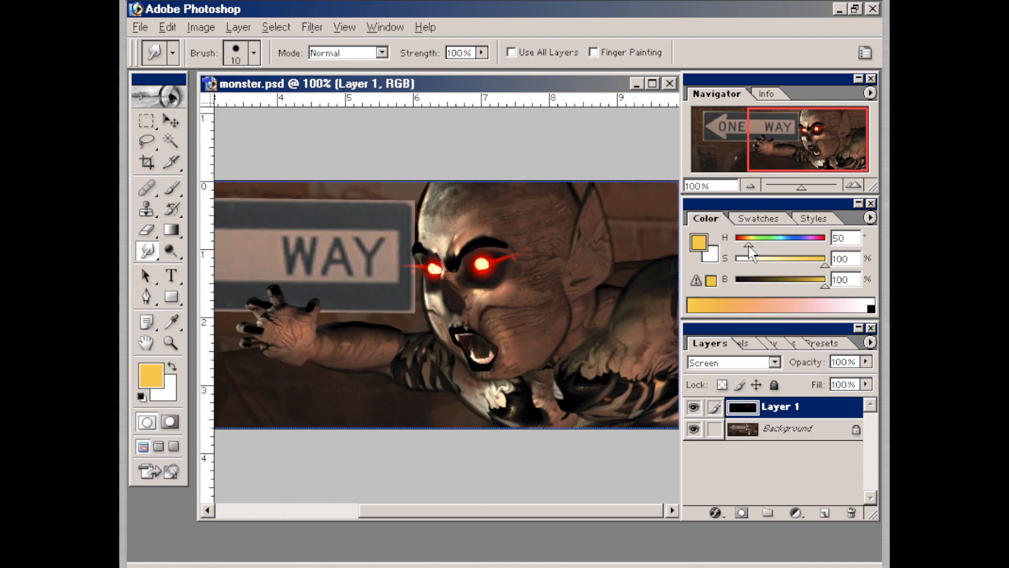
- Smudge the larger eye's glow outward along its red streak with a 6 px brush at 100% strength
key("bracketleft")
key("bracketleft")
key("bracketleft")
key("bracketleft")
key("bracketleft")
key("bracketleft")
key("bracketleft")
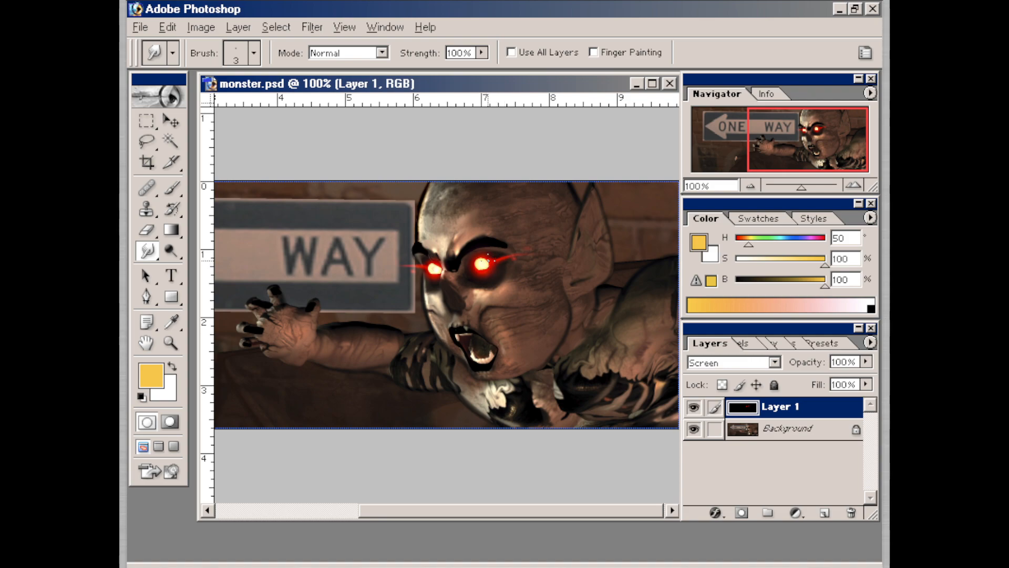
key("bracketright")
key("bracketright")
key("bracketright")
left_click_drag(479, 266, 513, 255)
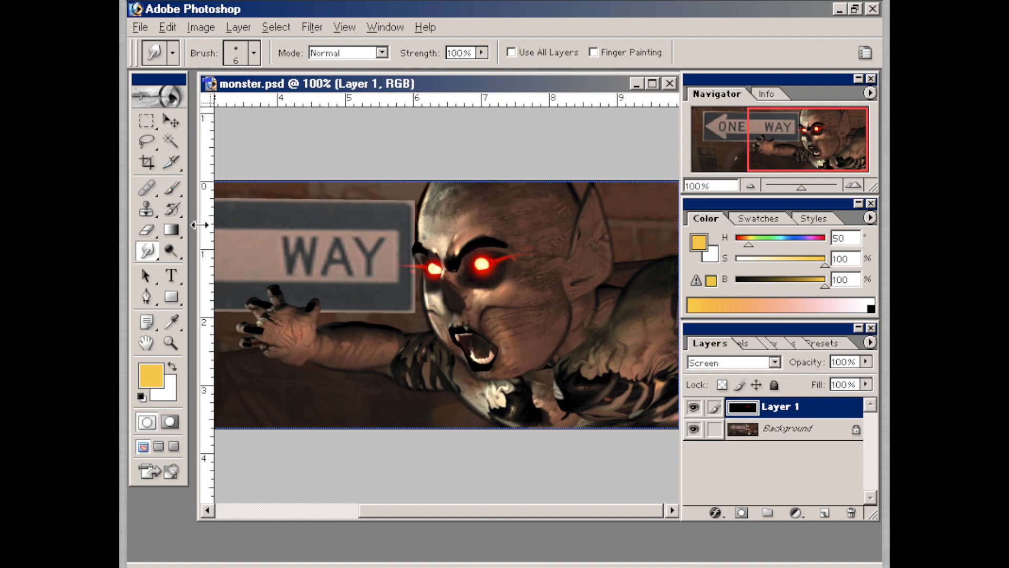
- Paint yellow-orange over the centres of both glowing eyes with an 8 px brush
left_click(173, 187)
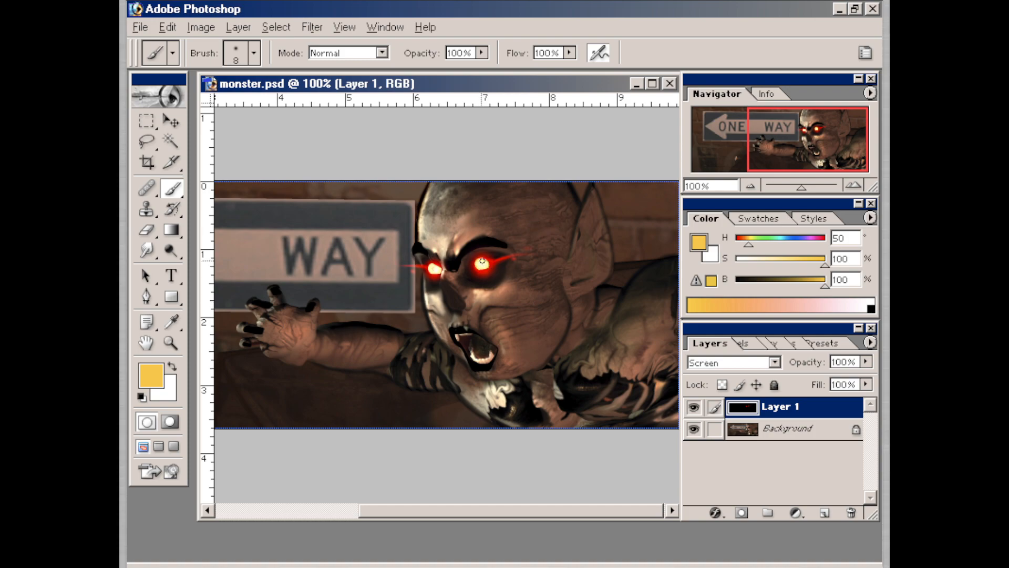
mouse_move(476, 266)
left_mouse_down()
mouse_move(489, 262)
mouse_move(432, 265)
left_mouse_up()
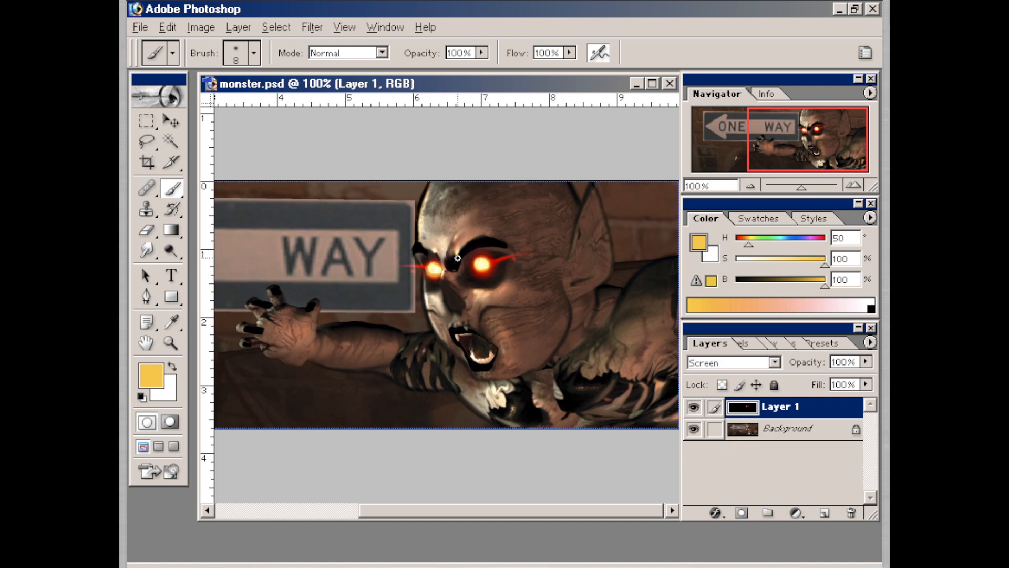
mouse_move(430, 269)
left_mouse_down()
mouse_move(440, 269)
mouse_move(430, 266)
left_mouse_up()
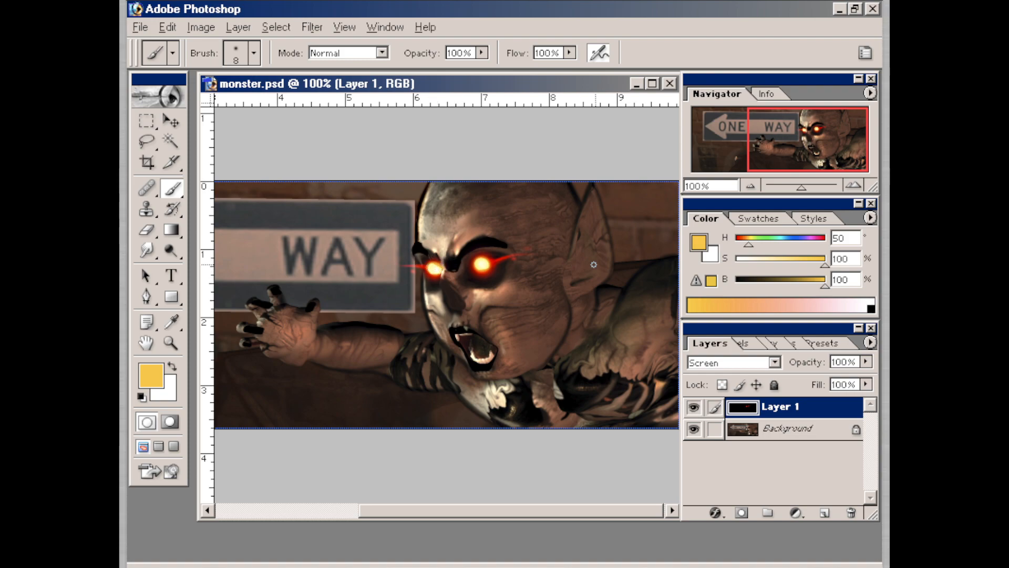
- Paint thin yellow-orange lines along the red streaks of both eyes with a 3 px brush
key("bracketleft")
key("bracketleft")
key("bracketleft")
key("bracketleft")
key("bracketleft")
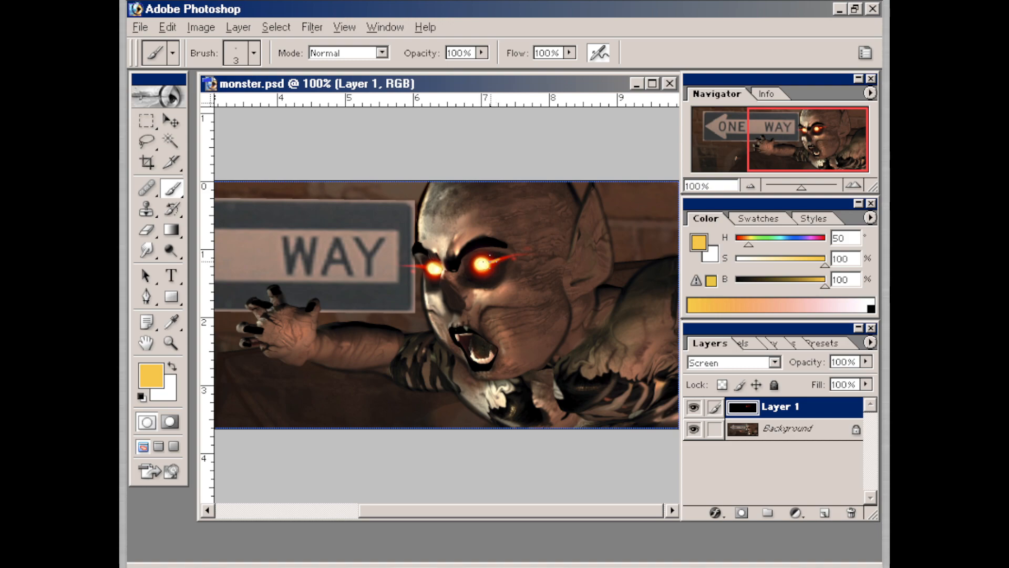
left_click_drag(507, 258, 513, 258)
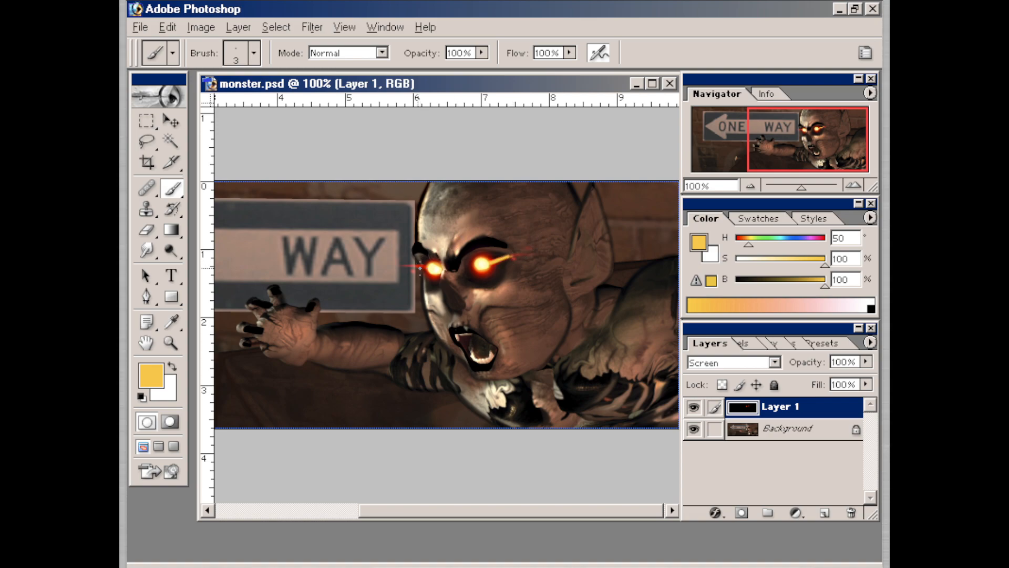
left_click_drag(427, 267, 411, 267)
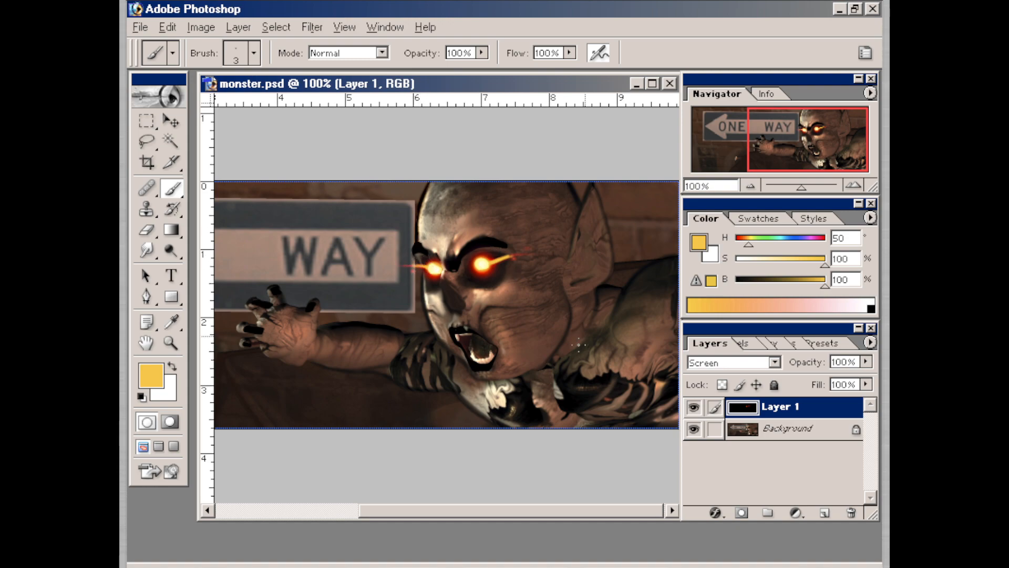
- Smudge the larger eye's yellow-orange streak outward with a 6 px brush at 100% strength to taper its end
left_click(148, 250)
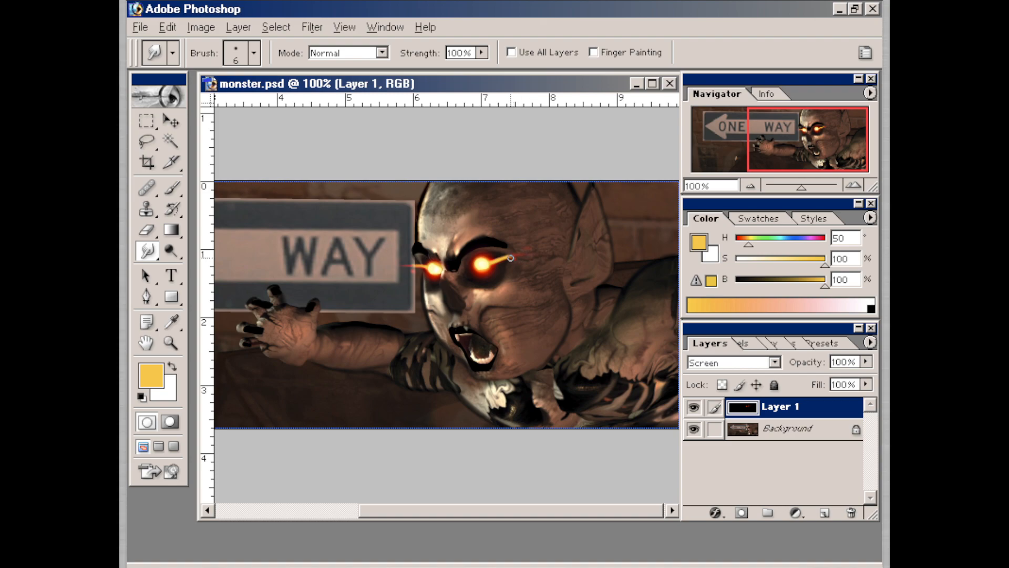
mouse_move(511, 258)
left_mouse_down()
mouse_move(524, 253)
mouse_move(505, 256)
left_mouse_up()
left_click_drag(501, 262, 531, 253)
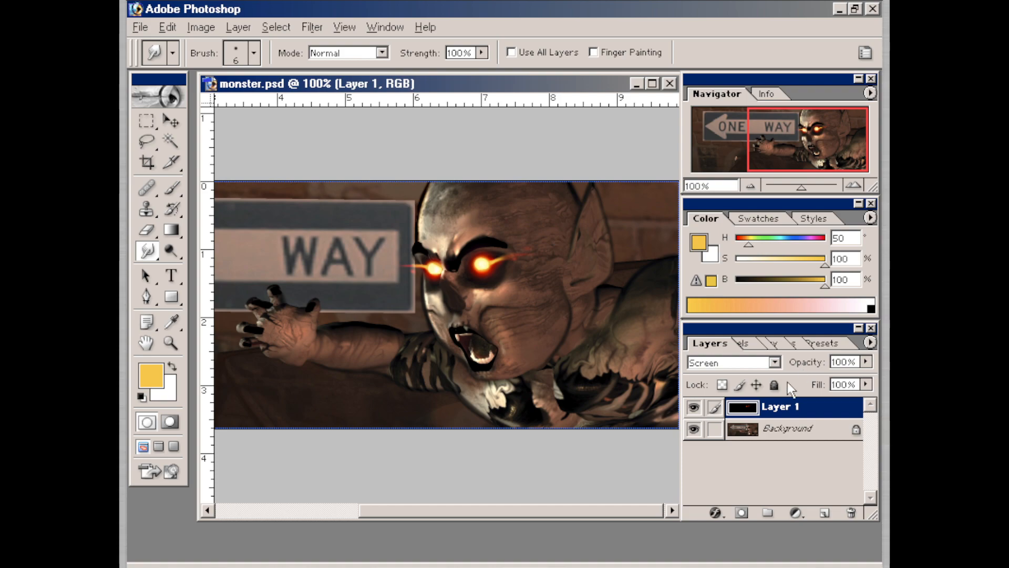
- Set the foreground hue to 0 and add a new layer above the glow layer with the Overlay blending mode
left_click_drag(748, 246, 731, 246)
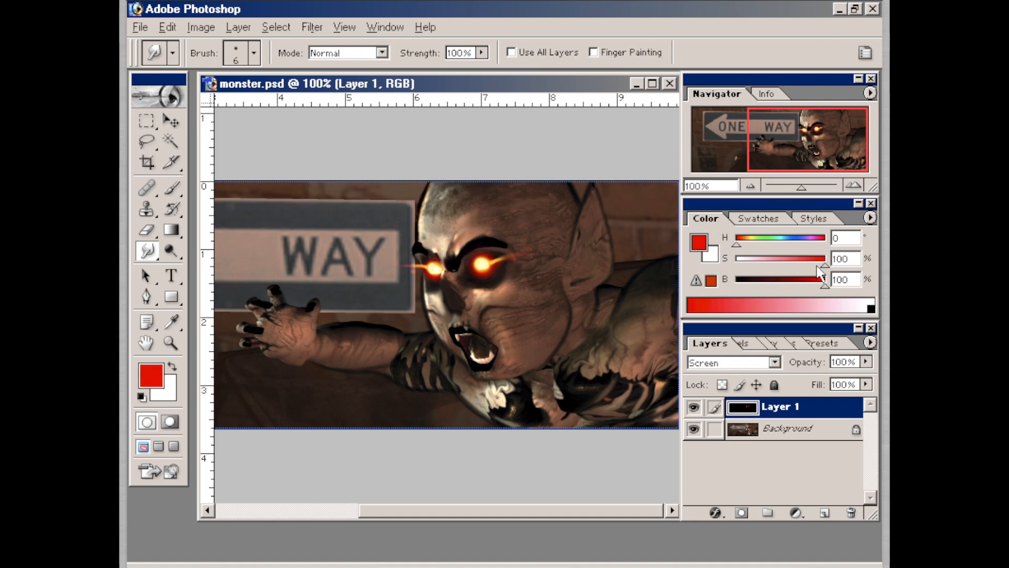
left_click(824, 514)
left_click(743, 364)
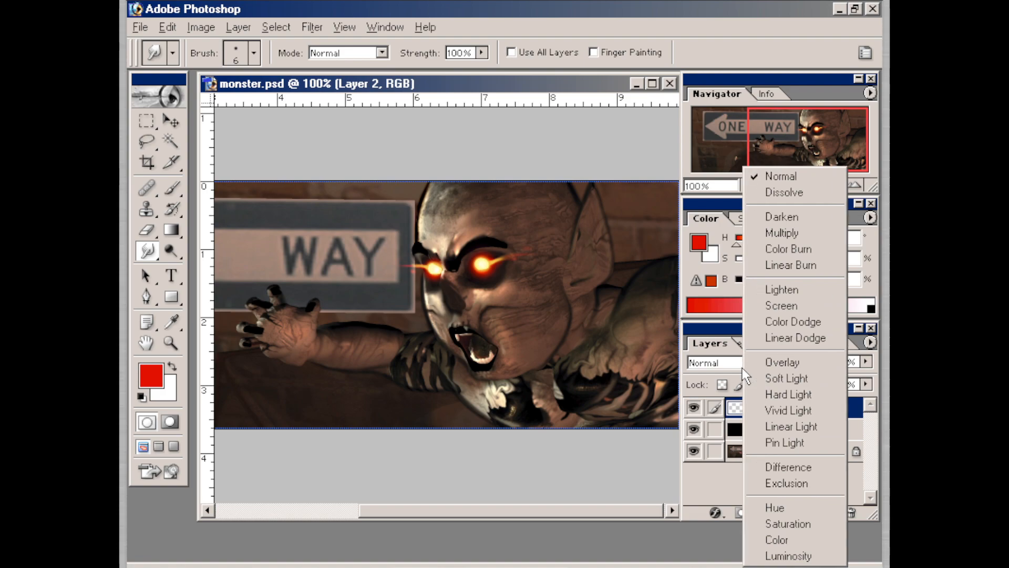
left_click(796, 363)
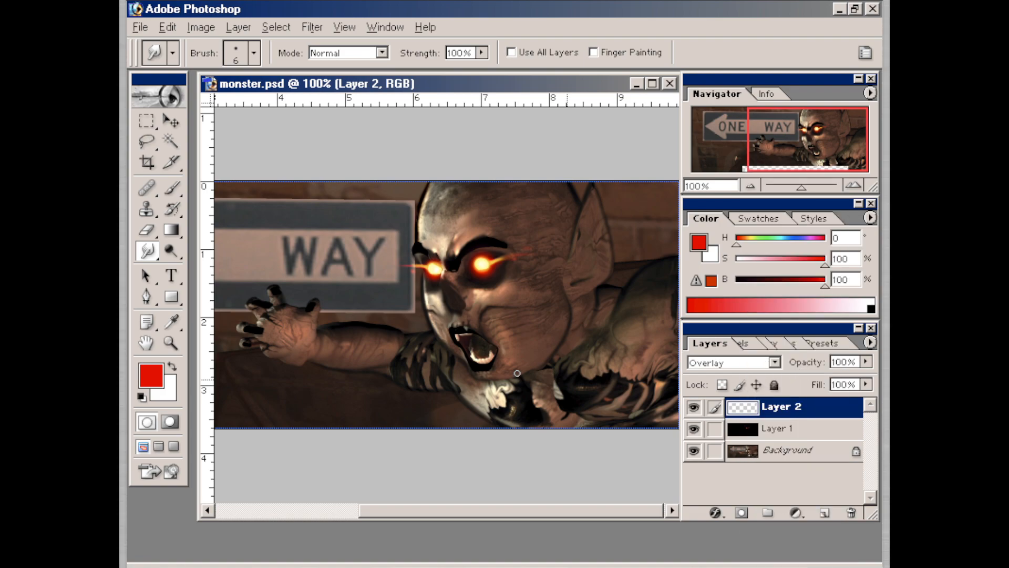
- Enlarge the Smudge brush to 40 px and choose a deep red swatch as the foreground colour
key("bracketright")
key("bracketright")
key("bracketright")
key("bracketright")
key("bracketright")
key("bracketright")
key("bracketright")
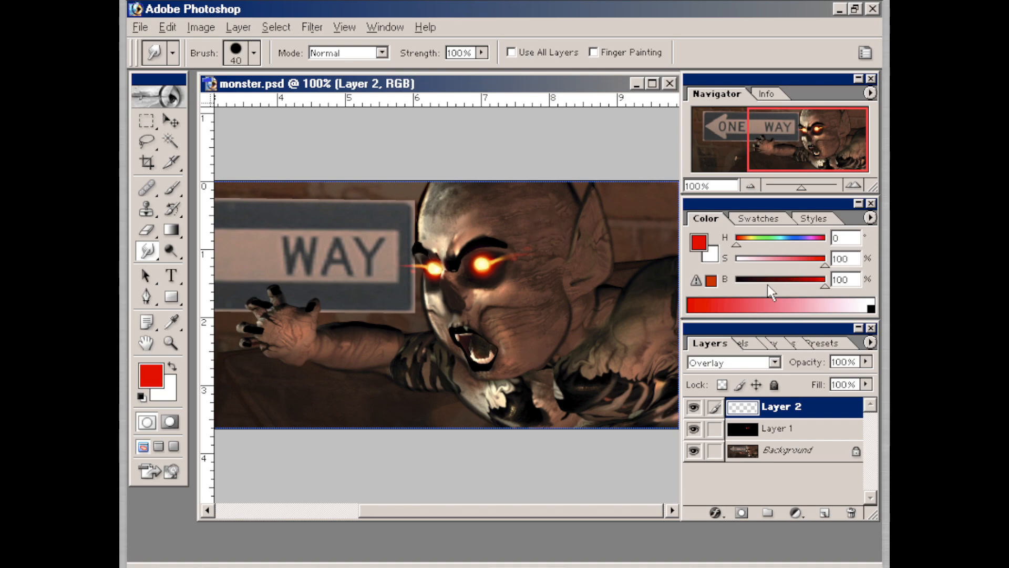
left_click_drag(807, 262, 797, 264)
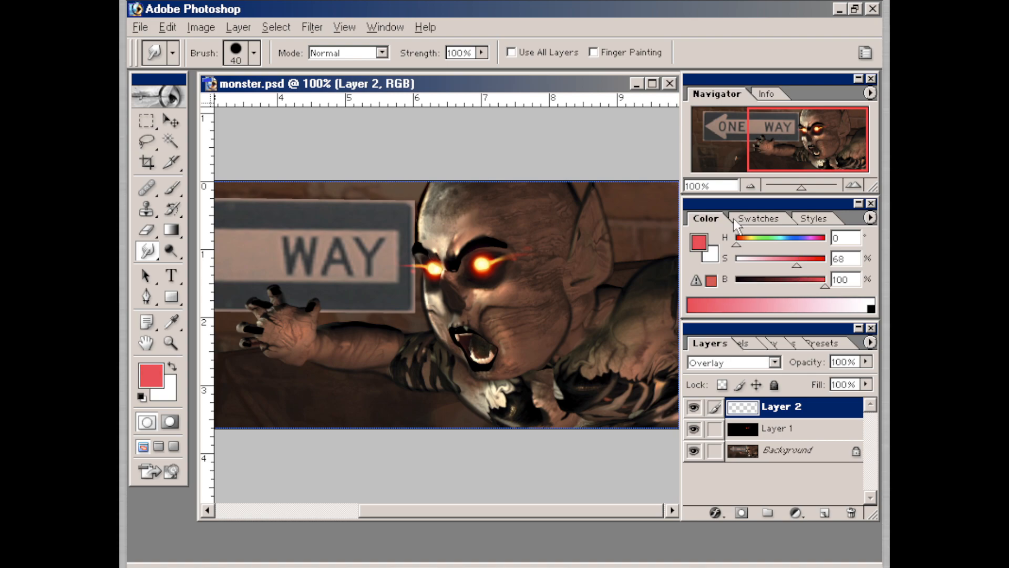
left_click(746, 225)
left_click(790, 279)
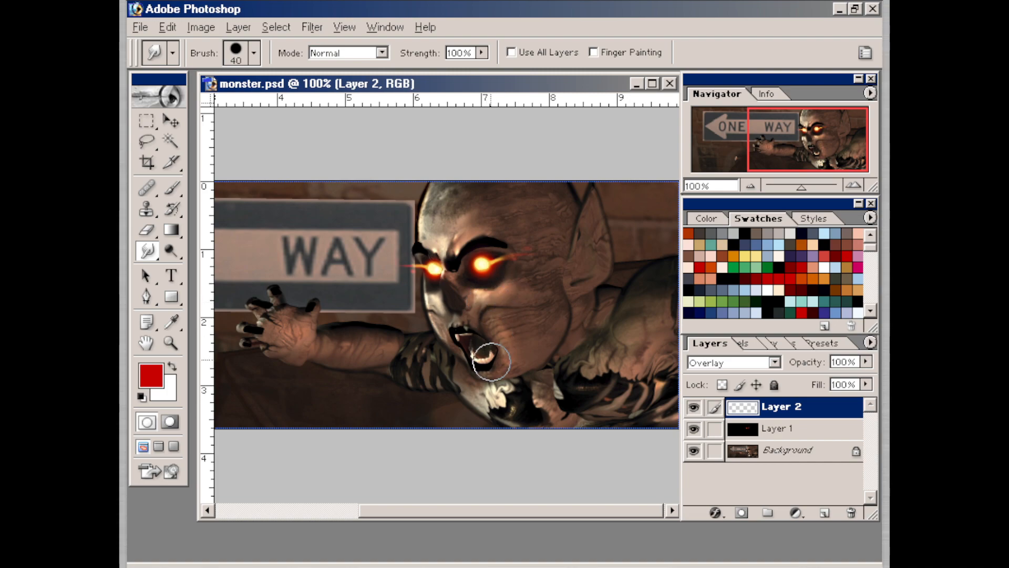
- Paint red around the larger eye and along its streak on the Overlay layer with a soft 40 px brush
left_click(172, 188)
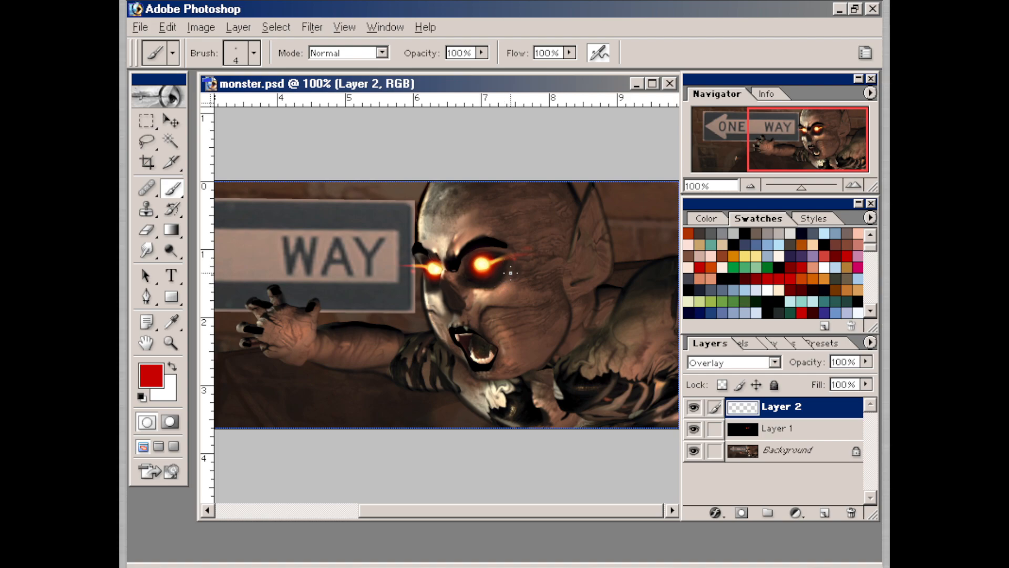
key("bracketright")
key("bracketright")
key("bracketright")
mouse_move(485, 264)
left_mouse_down()
mouse_move(477, 254)
mouse_move(497, 281)
mouse_move(476, 258)
mouse_move(544, 228)
left_mouse_up()
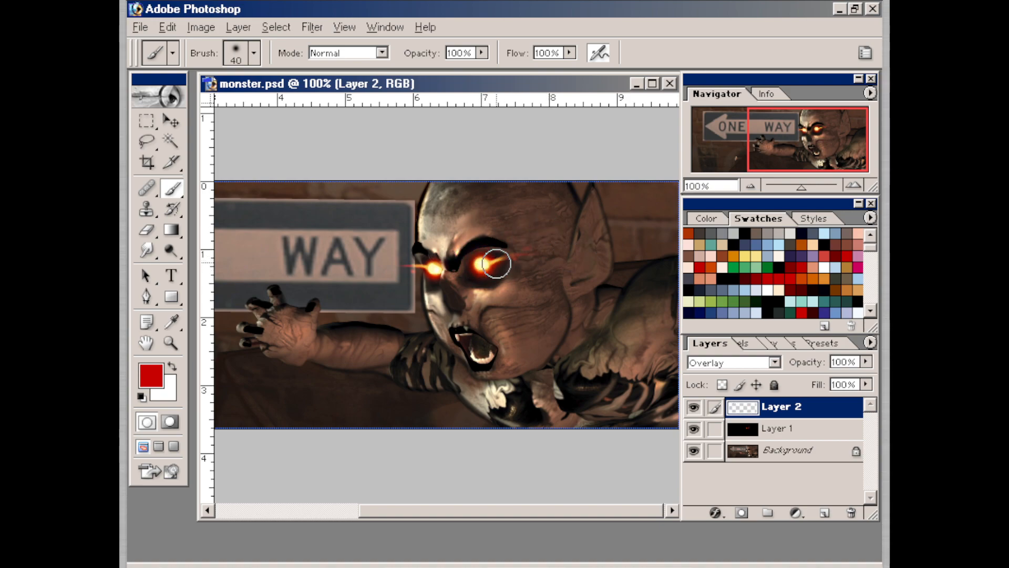
mouse_move(487, 280)
left_mouse_down()
mouse_move(494, 250)
mouse_move(476, 257)
mouse_move(479, 279)
mouse_move(504, 257)
left_mouse_up()
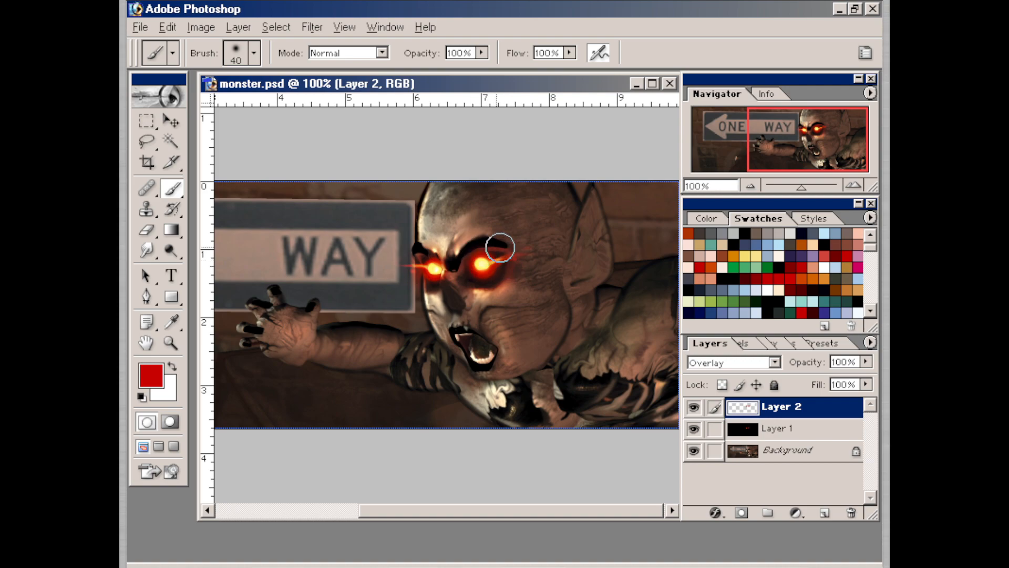
left_click_drag(491, 262, 528, 253)
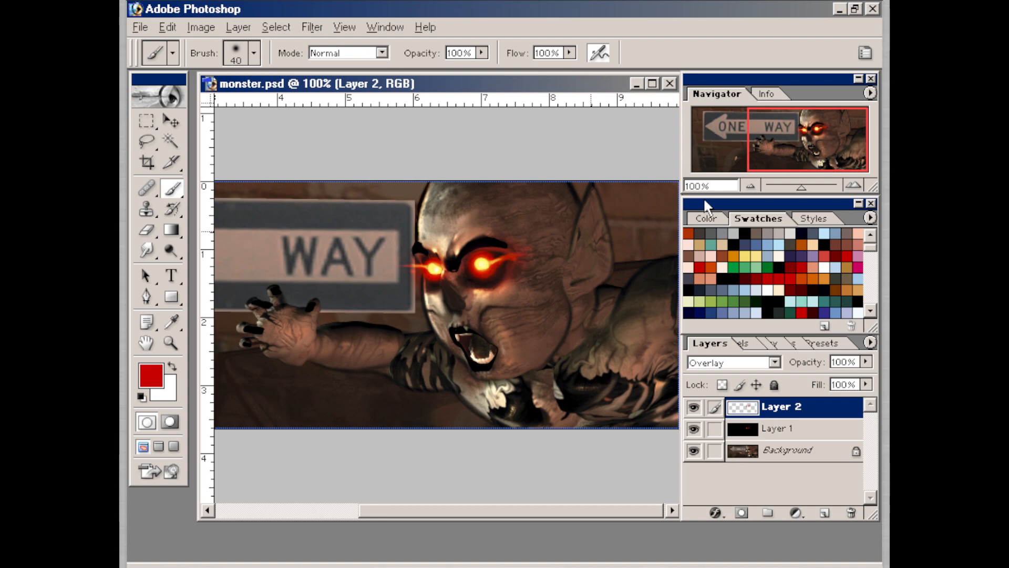
- Move Layer 2 beneath Layer 1 in the stacking order and make Layer 1 active
left_click_drag(814, 412, 819, 436)
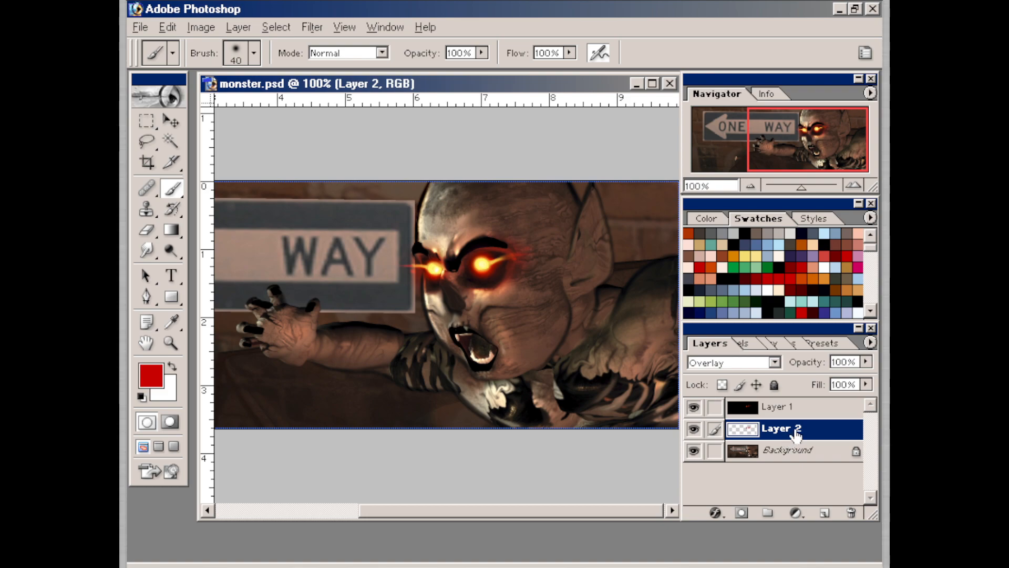
left_click(776, 408)
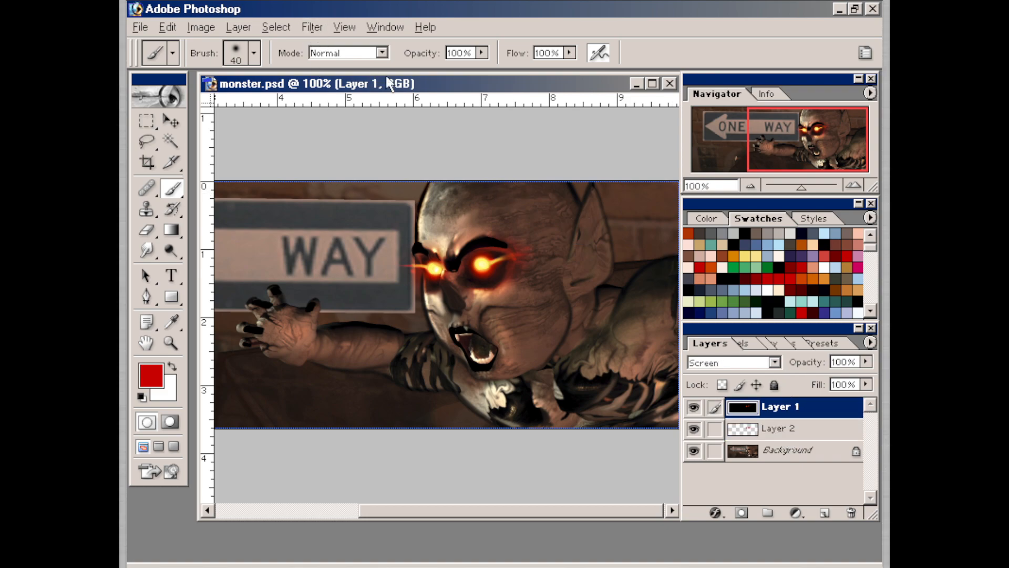
left_click(311, 28)
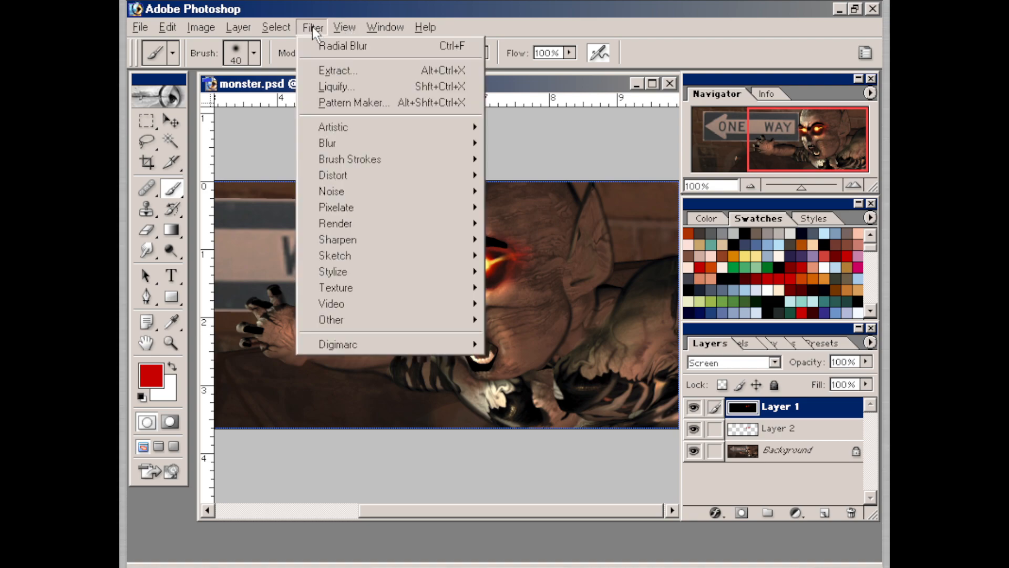
mouse_move(347, 142)
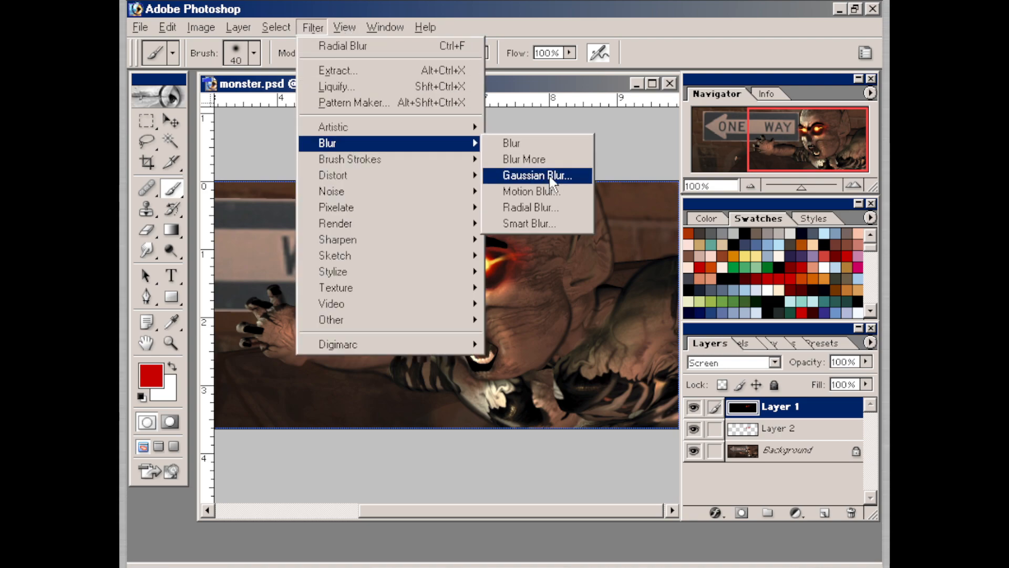
left_click(531, 191)
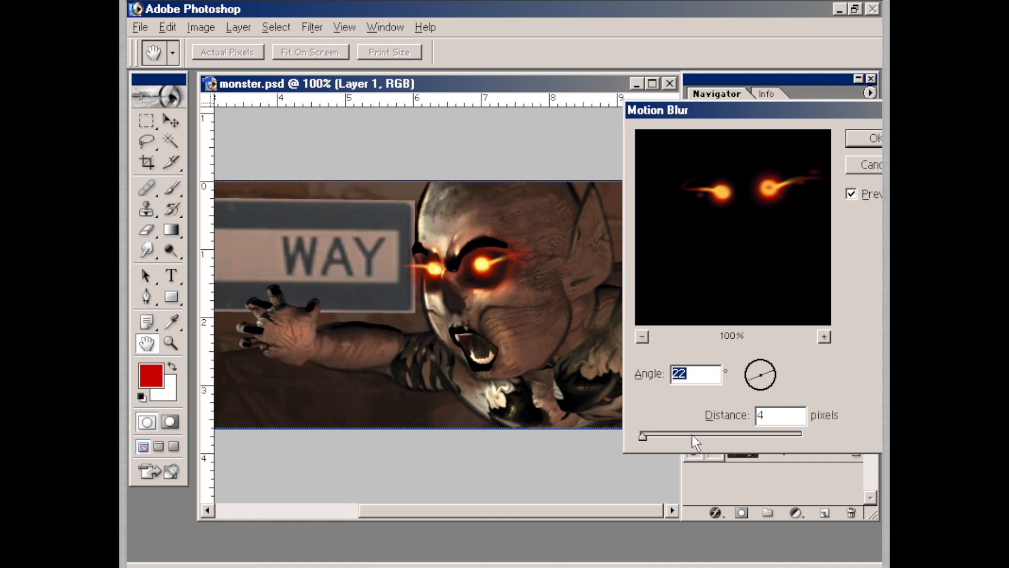
left_click_drag(771, 380, 778, 376)
left_click(779, 375)
mouse_move(643, 436)
left_mouse_down()
mouse_move(660, 436)
mouse_move(634, 437)
mouse_move(648, 434)
left_mouse_up()
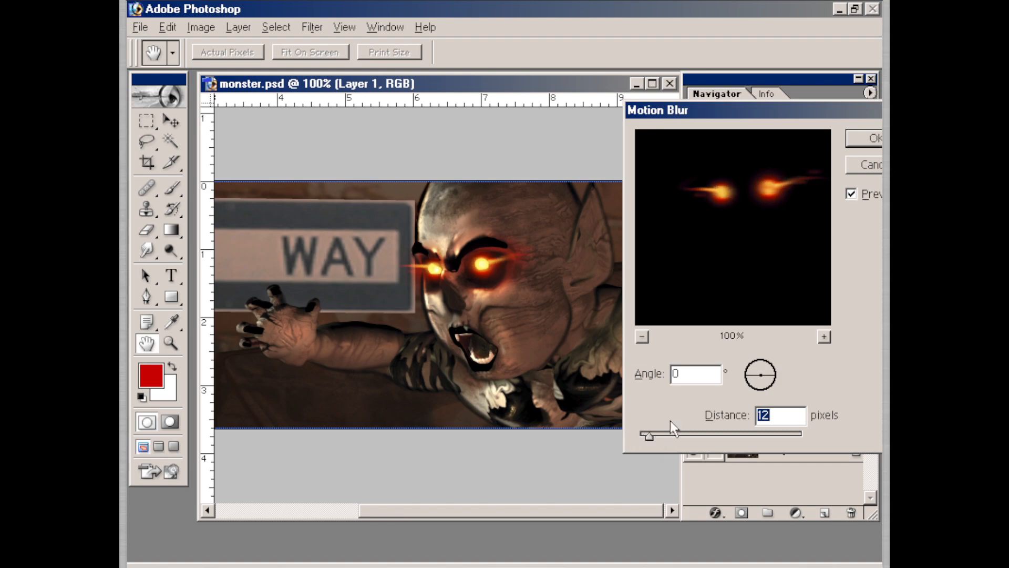
left_click(866, 165)
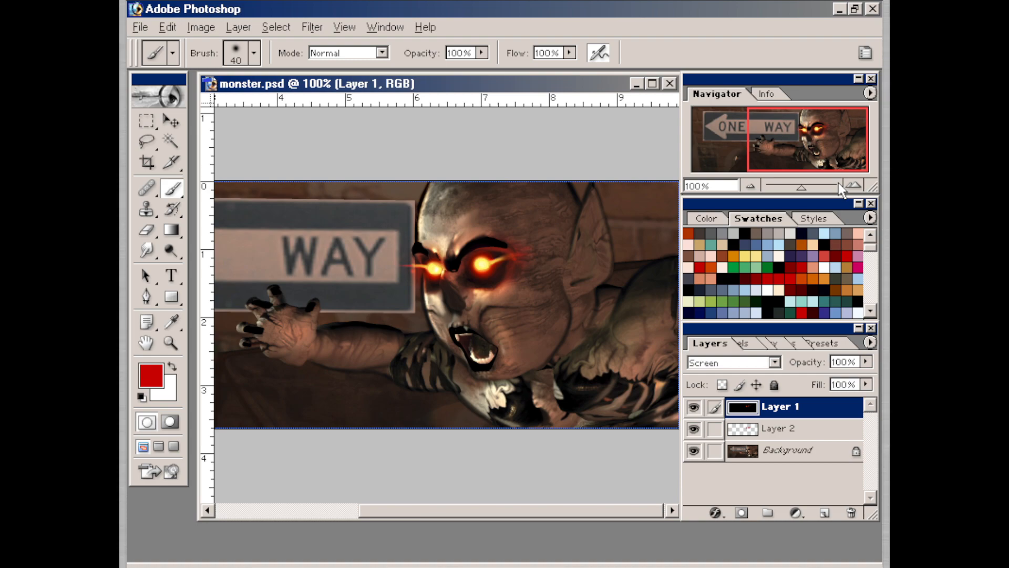
- Copy the merged image of all visible layers and paste it as a new layer above Layer 1
key("ctrl+minus")
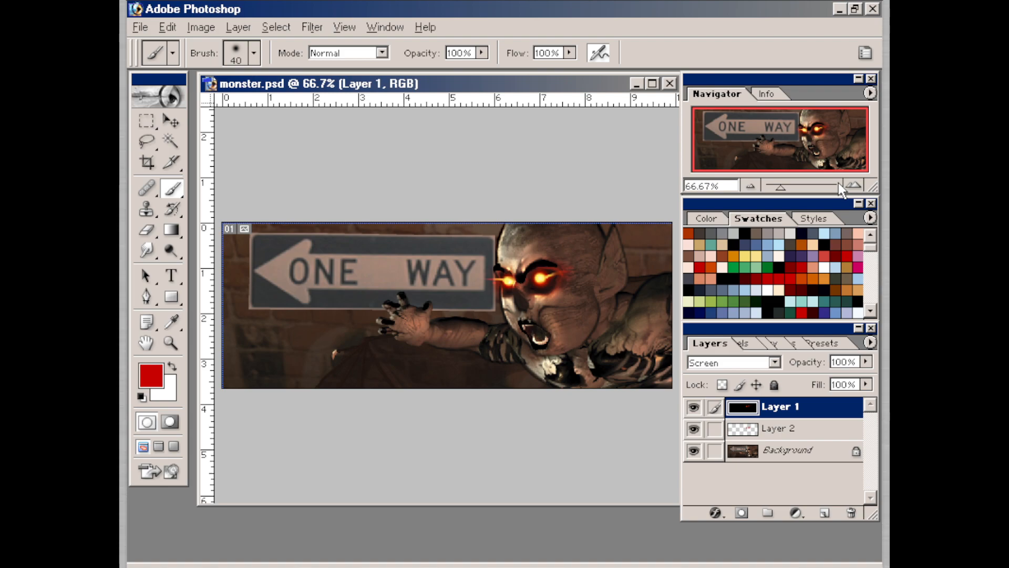
key("ctrl+a")
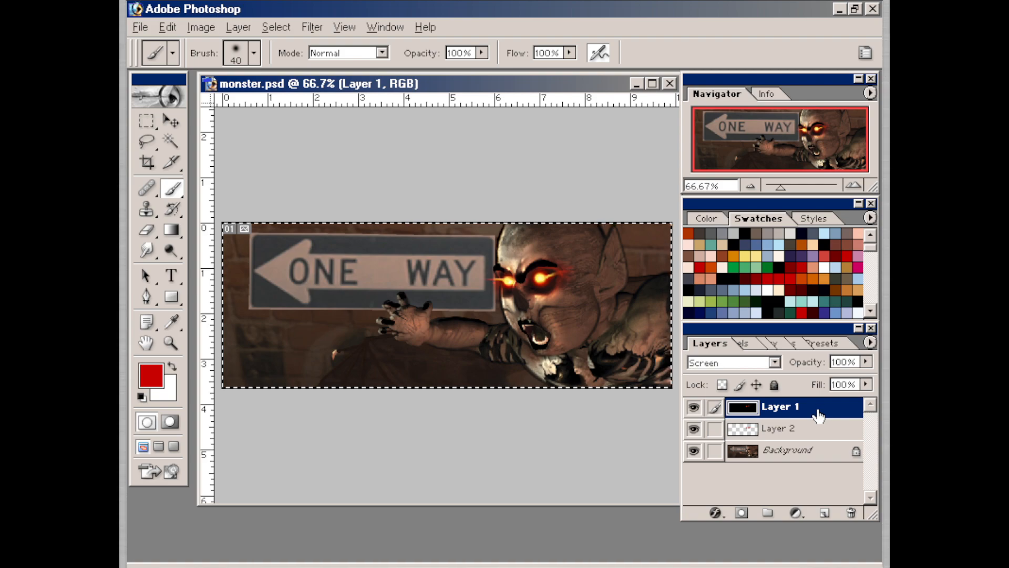
key("ctrl+shift+c")
key("ctrl+v")
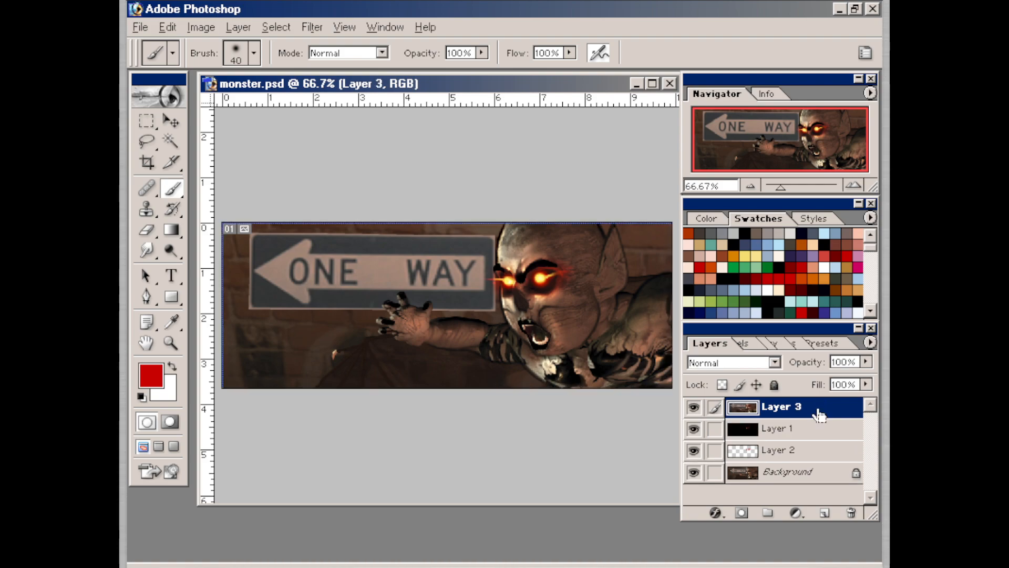
left_click(693, 407)
left_click(694, 407)
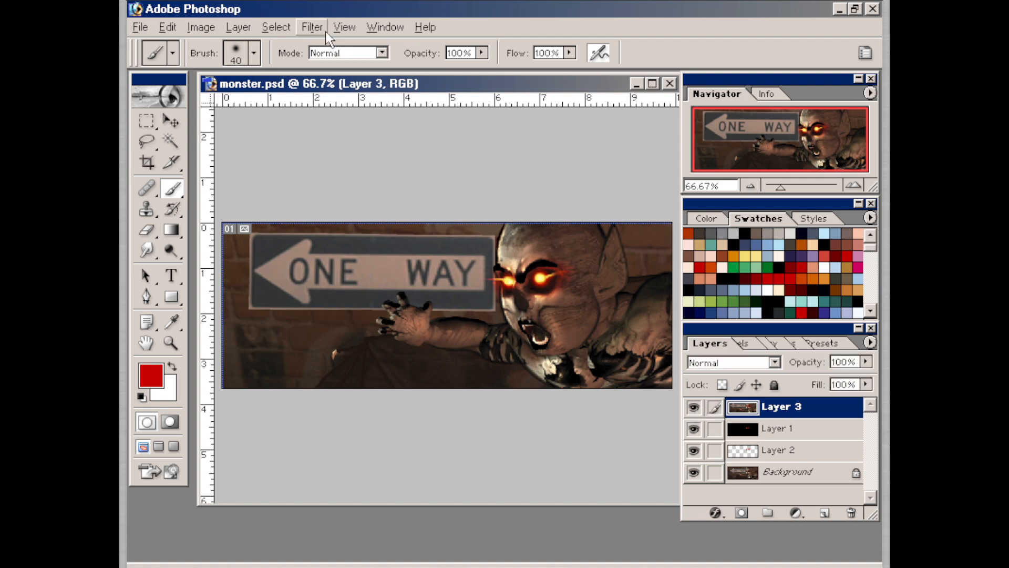
- Apply a Gaussian Blur with a radius of 4.6 pixels to the pasted merged layer
left_click(311, 26)
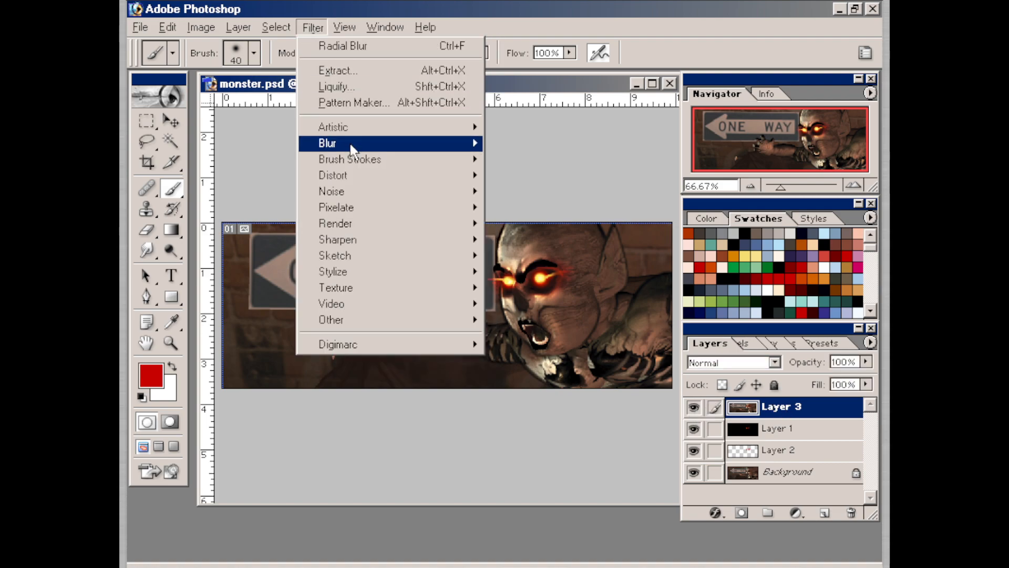
mouse_move(378, 149)
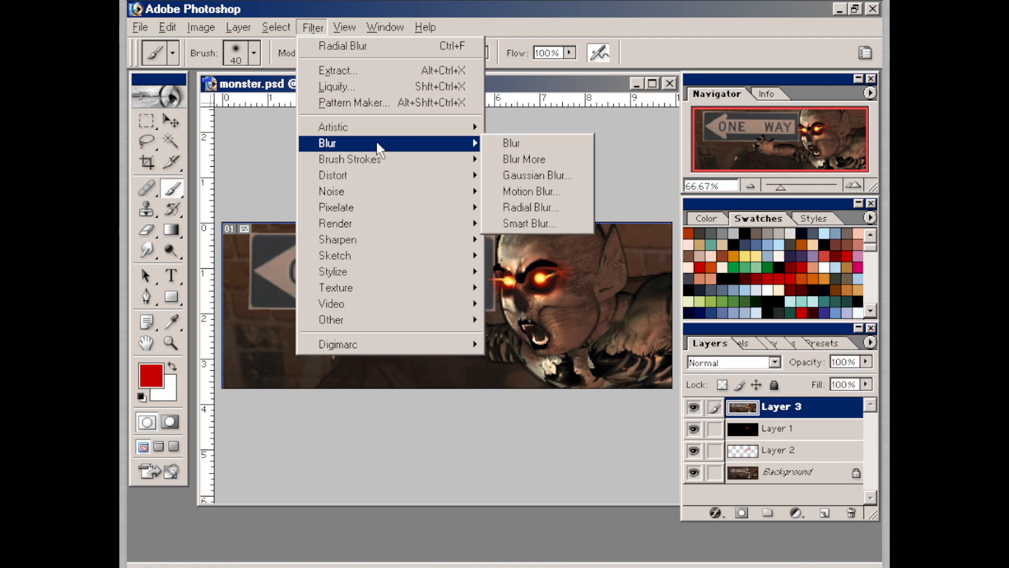
left_click(546, 175)
left_click_drag(651, 469, 675, 471)
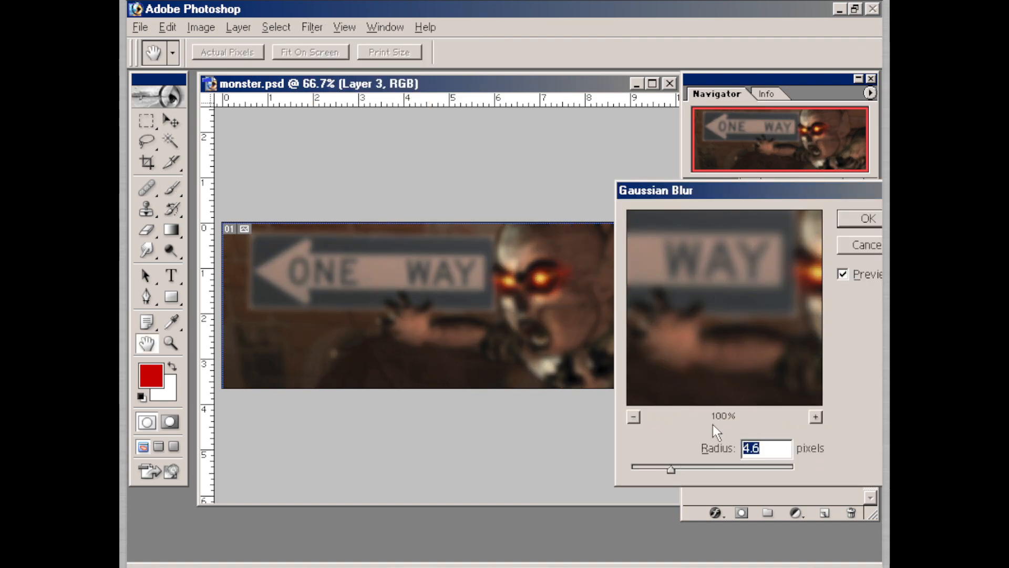
left_click(866, 220)
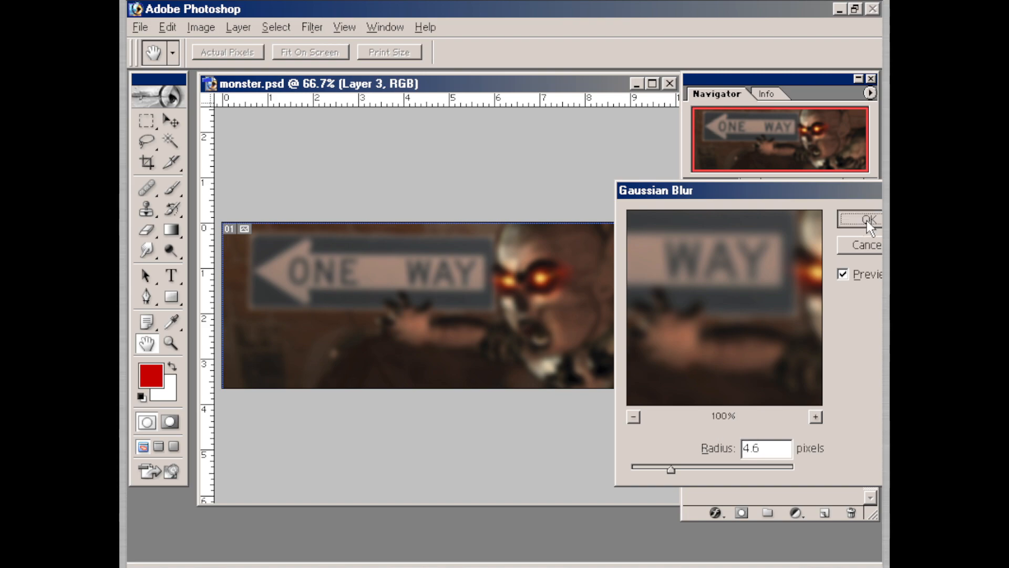
key("b")
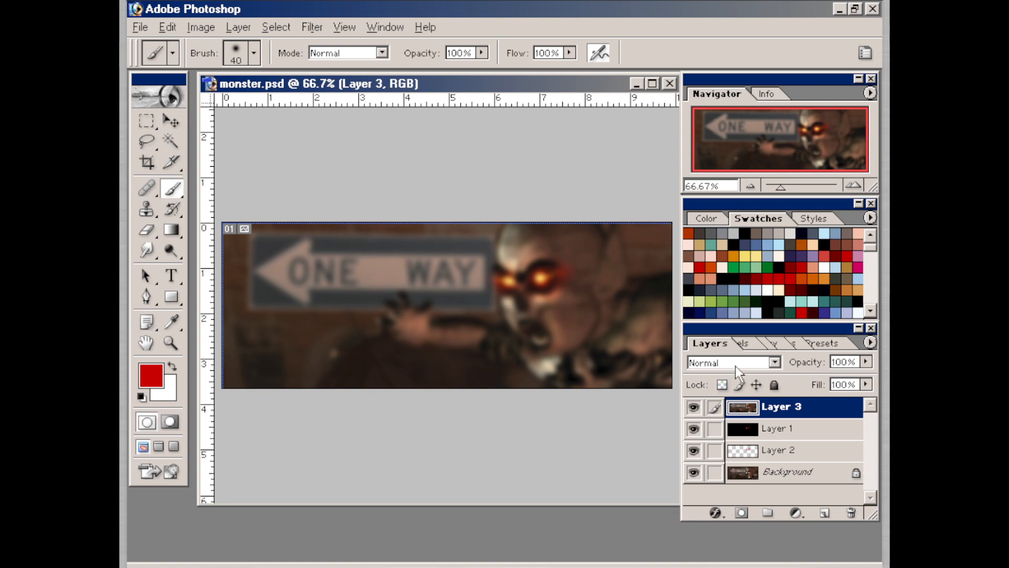
- Try the blurred layer at 10% and 35% opacity, and return it to 100%
left_click(866, 363)
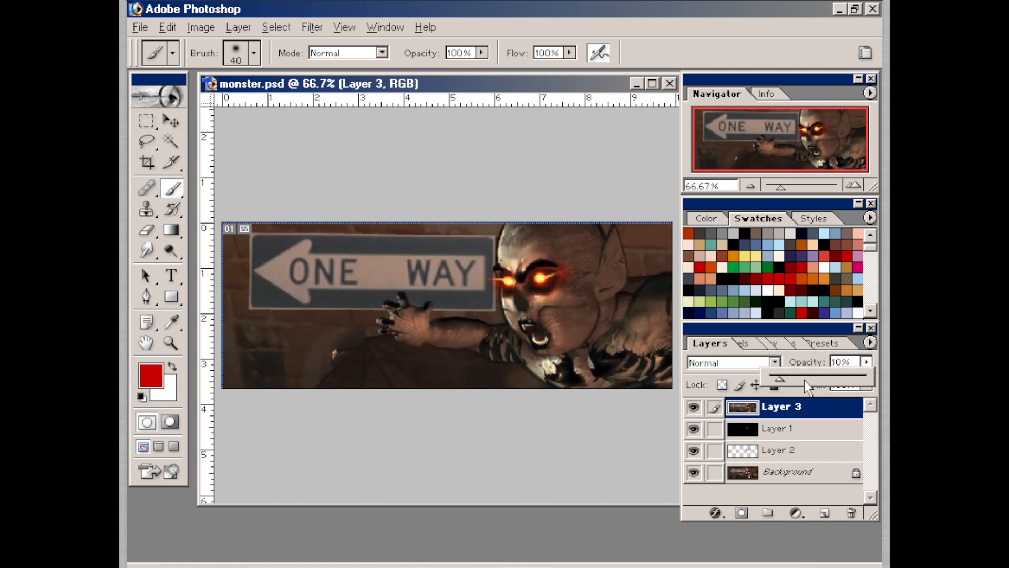
left_click_drag(785, 377, 797, 378)
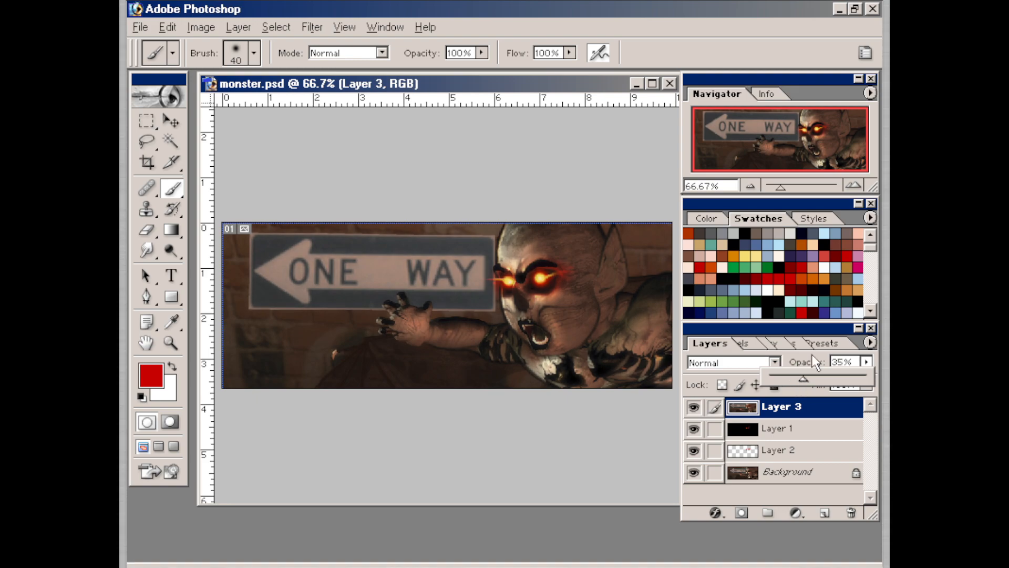
left_click_drag(813, 355, 872, 367)
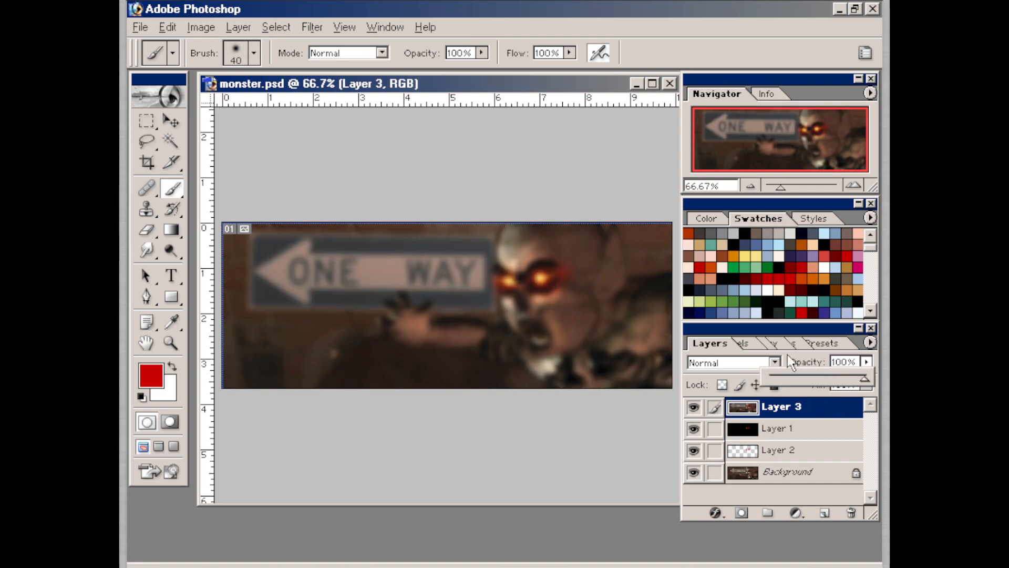
left_click(813, 491)
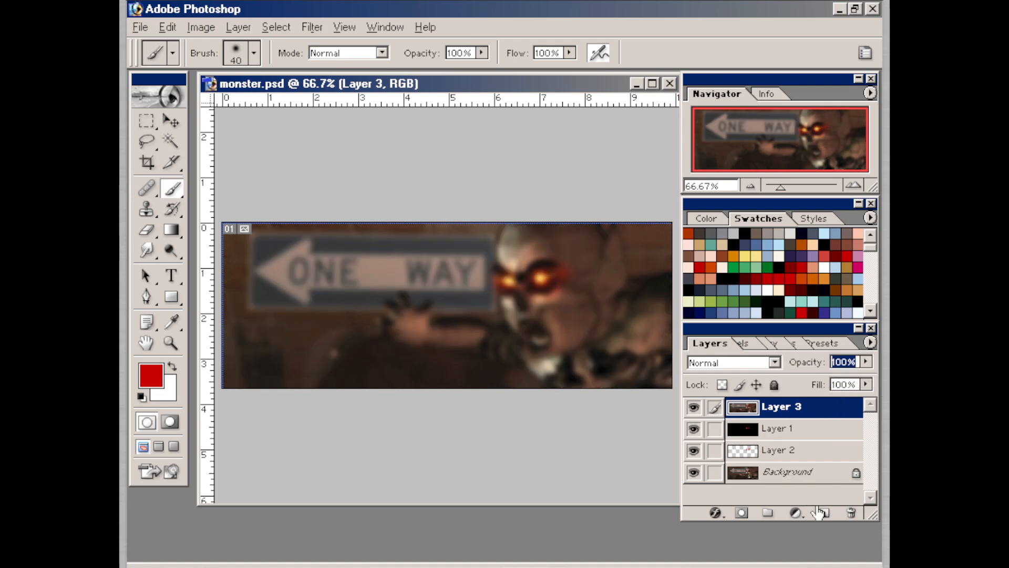
- Add a layer mask to the blurred layer and, with black as the foreground colour, try filling it before restoring it to white
left_click(741, 513)
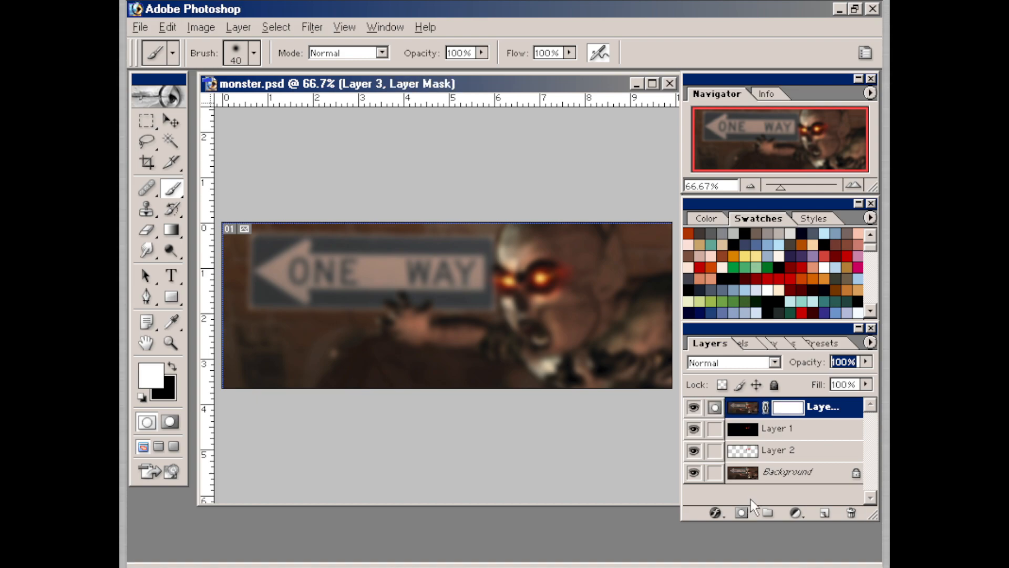
left_click(173, 367)
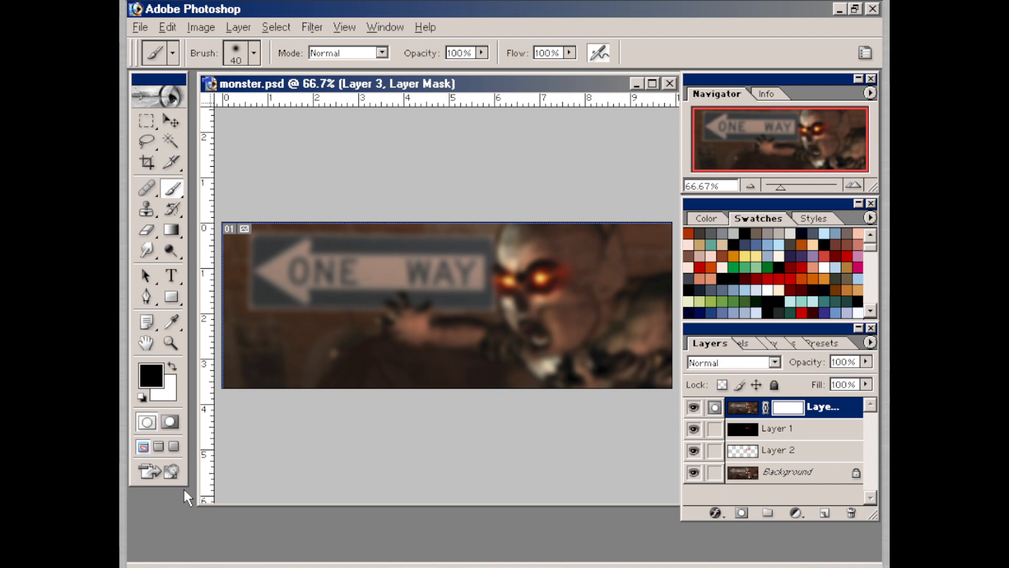
key("alt+BackSpace")
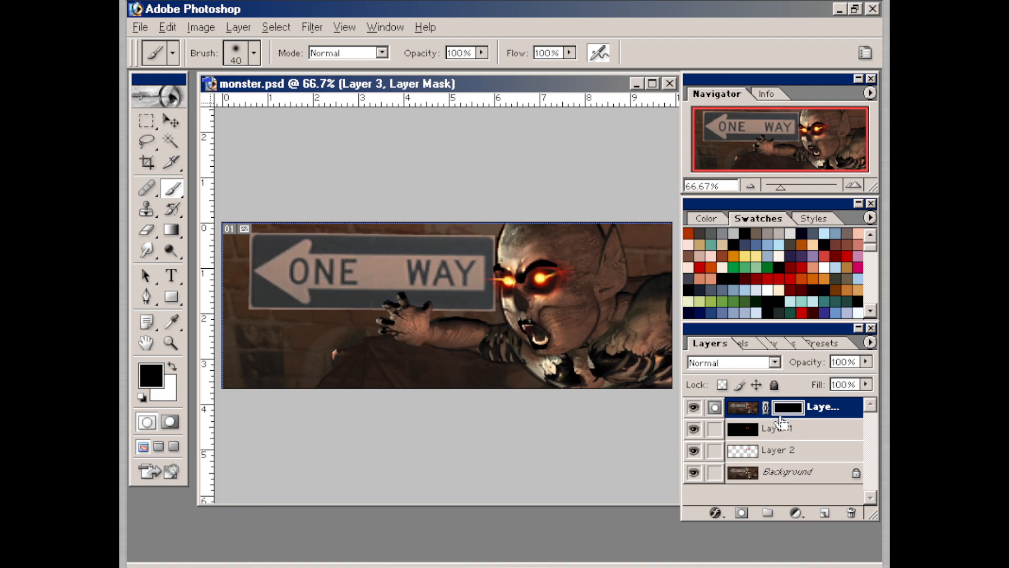
key("ctrl+i")
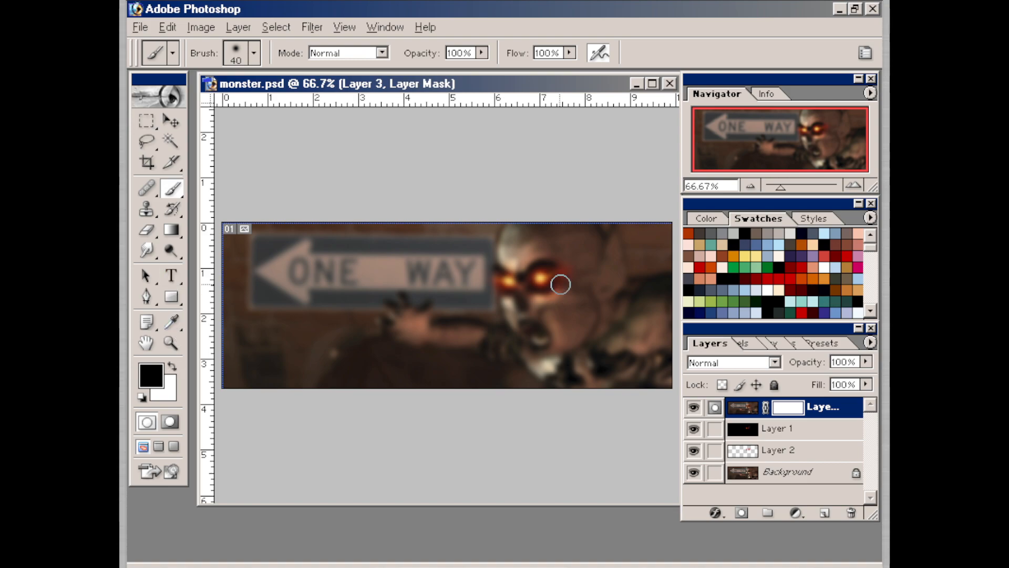
- With the oldschool airbrush preset, paint black on the blurred layer's mask over the monster's face, arm and hand
left_click(172, 52)
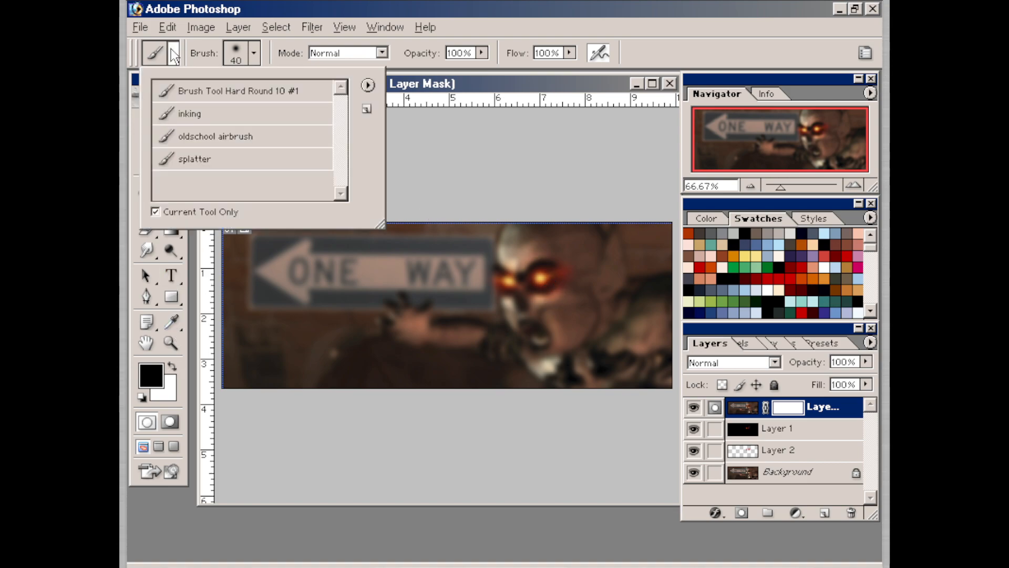
double_click(215, 136)
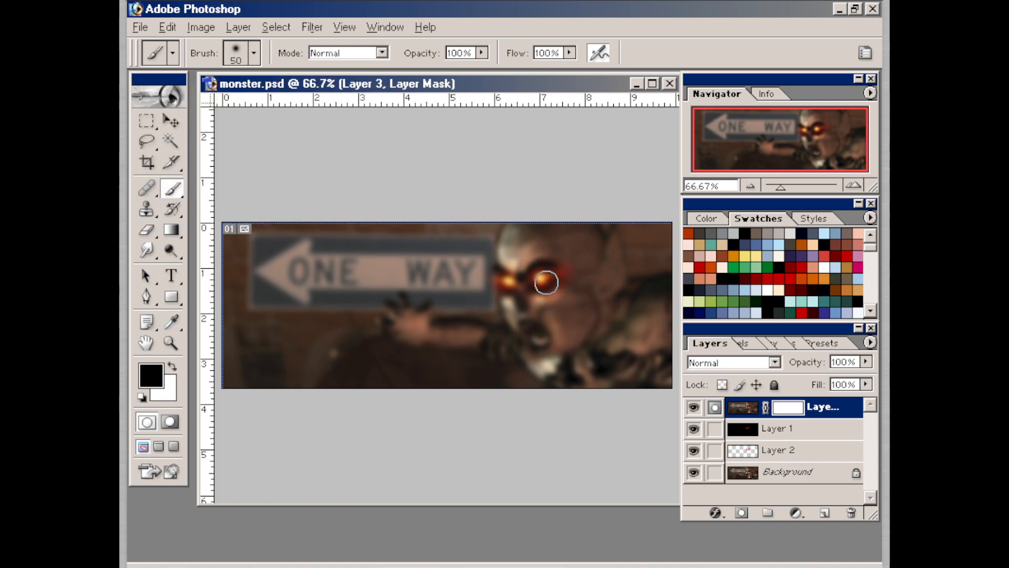
mouse_move(545, 281)
left_mouse_down()
mouse_move(519, 240)
mouse_move(515, 282)
mouse_move(551, 328)
mouse_move(553, 246)
mouse_move(582, 276)
mouse_move(556, 266)
mouse_move(606, 248)
mouse_move(603, 284)
mouse_move(608, 245)
mouse_move(591, 334)
mouse_move(621, 301)
mouse_move(600, 303)
mouse_move(639, 317)
mouse_move(658, 341)
mouse_move(636, 309)
mouse_move(608, 351)
mouse_move(582, 330)
mouse_move(567, 372)
mouse_move(537, 310)
mouse_move(543, 351)
mouse_move(528, 300)
mouse_move(527, 325)
mouse_move(522, 277)
mouse_move(534, 275)
mouse_move(518, 344)
mouse_move(410, 327)
mouse_move(400, 293)
mouse_move(389, 326)
left_mouse_up()
- Reduce the brush size to 10 and paint the mask black over the fingers of the monster's outstretched hand
key("bracketleft")
key("bracketleft")
key("bracketleft")
key("bracketleft")
key("bracketleft")
key("bracketleft")
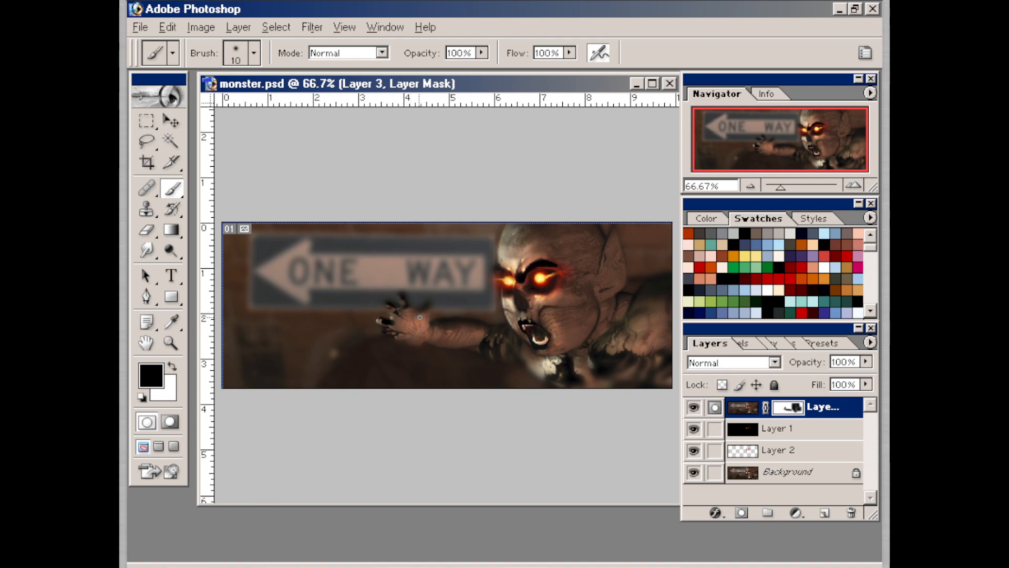
left_click(403, 301)
- Enlarge the brush to 60, mask out the blur over the monster's shoulder and chest, and compare with the blurred layer hidden and shown
key("bracketright")
key("bracketright")
key("bracketright")
key("bracketright")
key("bracketright")
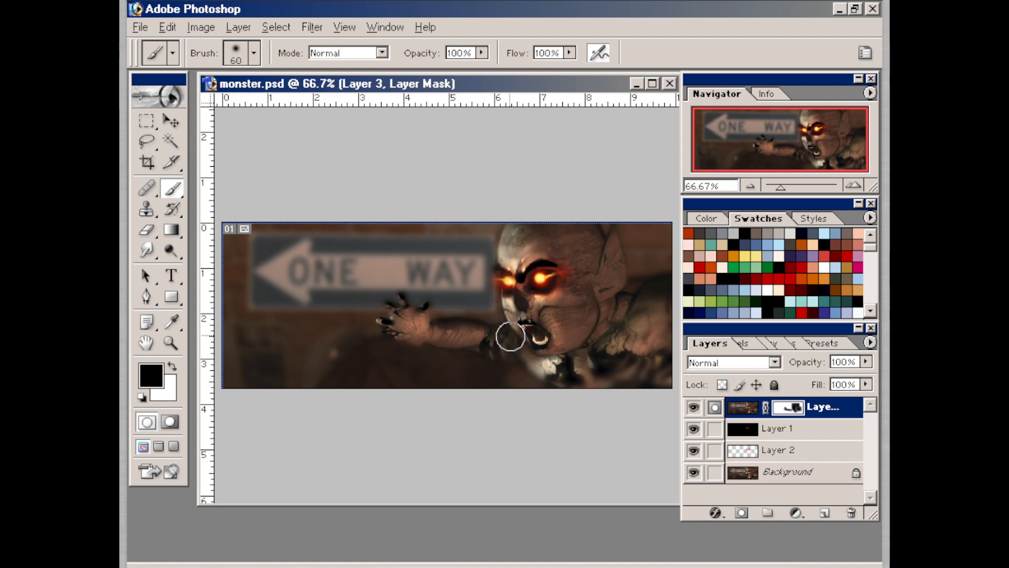
mouse_move(621, 340)
left_mouse_down()
mouse_move(575, 372)
mouse_move(632, 358)
left_mouse_up()
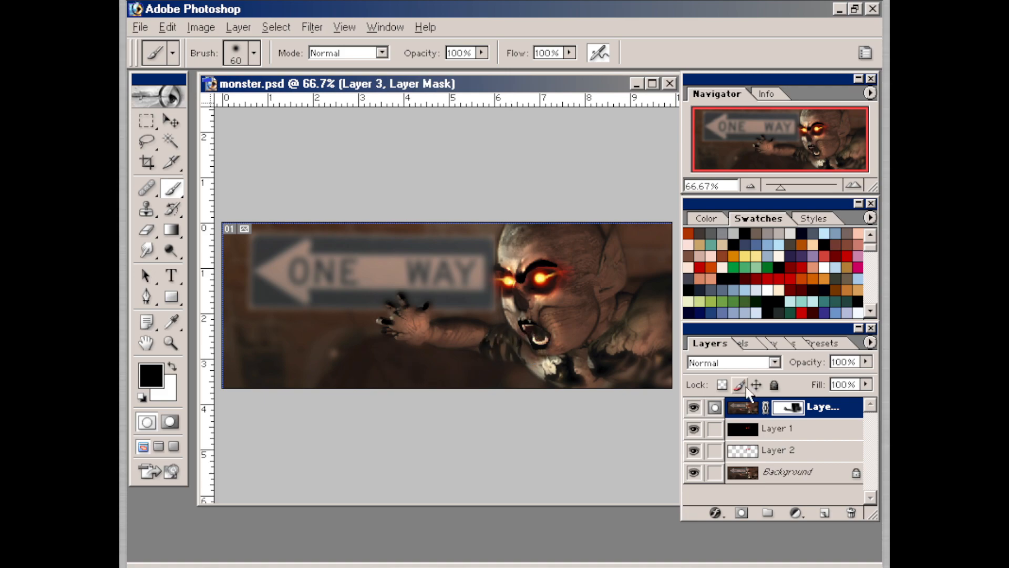
left_click(694, 408)
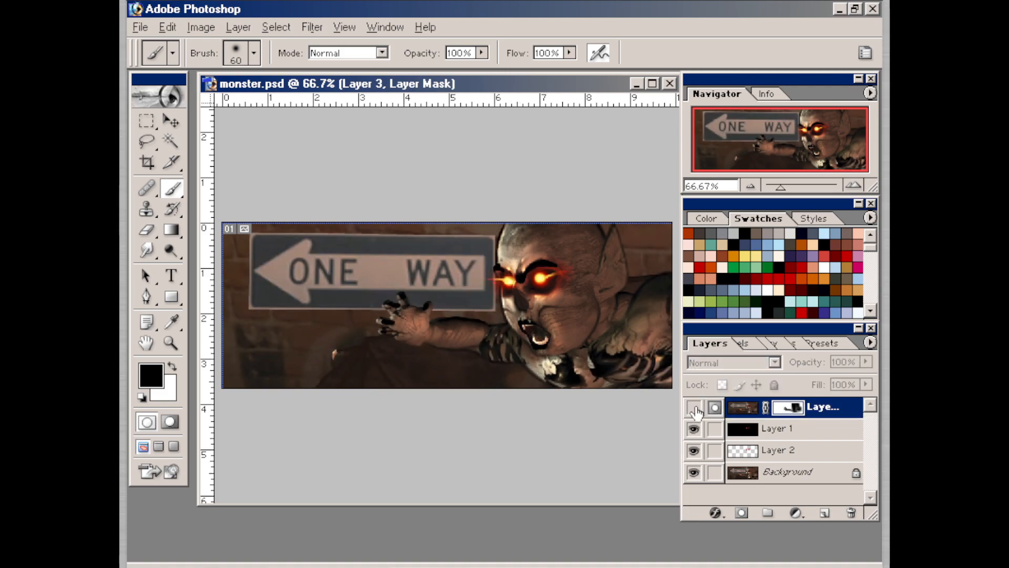
left_click(693, 408)
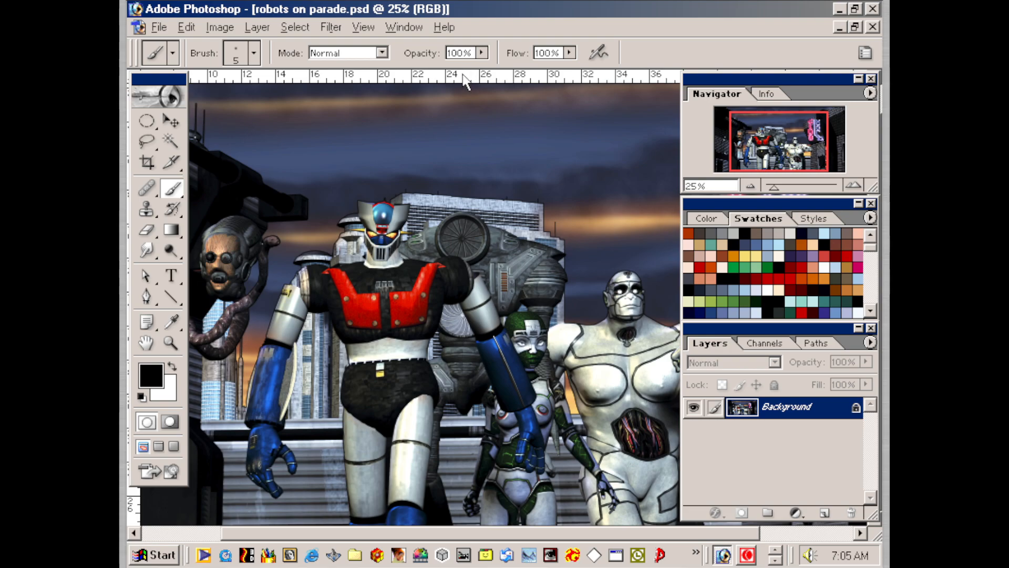
- Examine the sky, neon sign and robots in robots on parade.psd at different zoom levels
key("ctrl+minus")
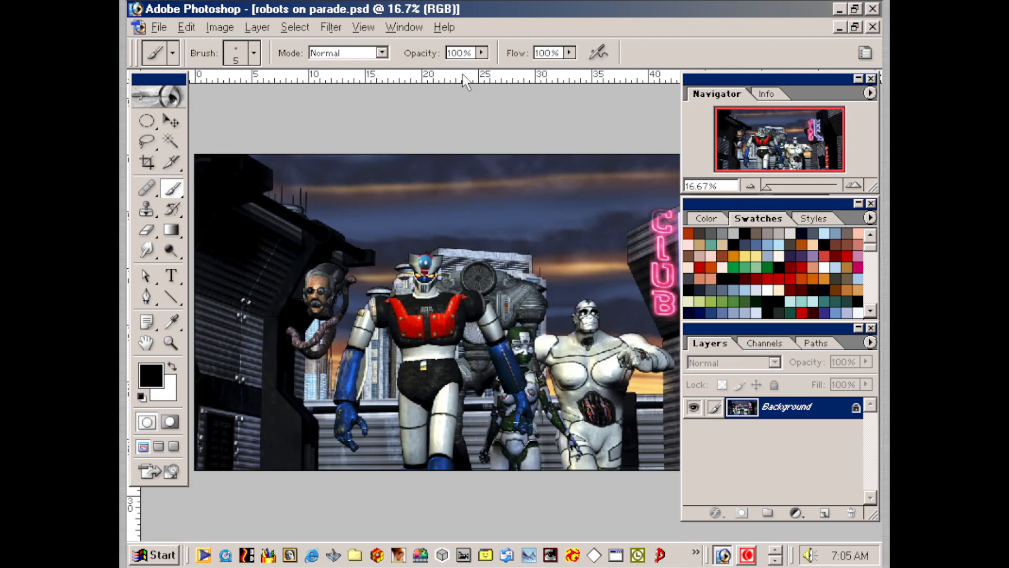
key("ctrl+minus")
key("ctrl+plus")
key("ctrl+plus")
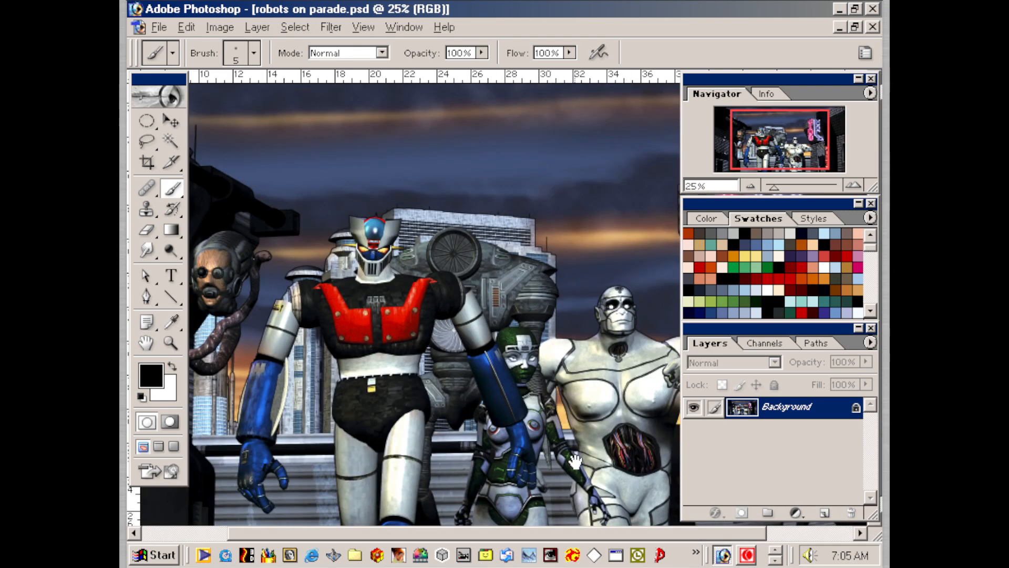
left_click_drag(603, 388, 489, 374)
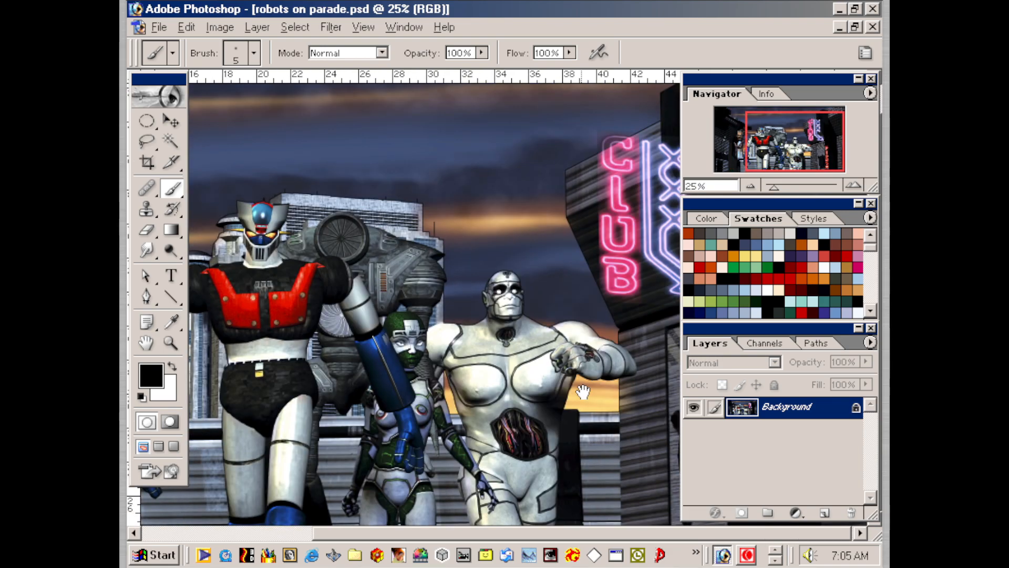
left_click_drag(379, 413, 456, 423)
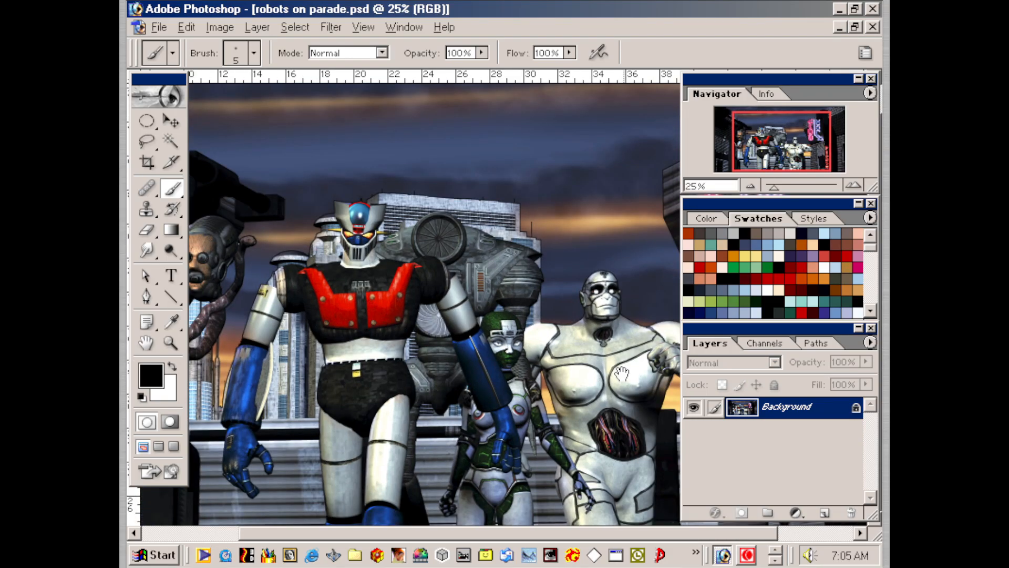
left_click_drag(500, 348, 581, 374)
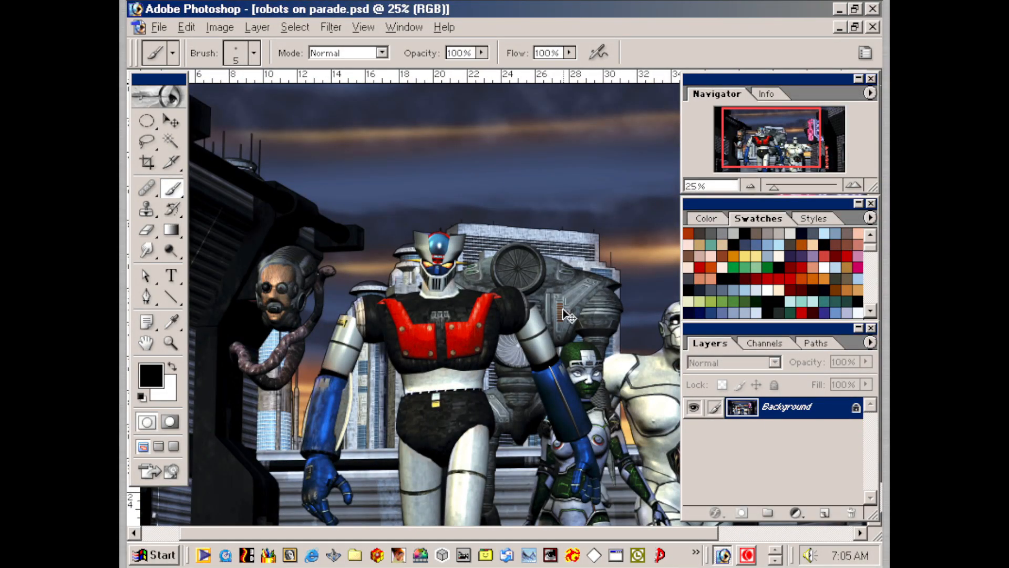
key("ctrl+minus")
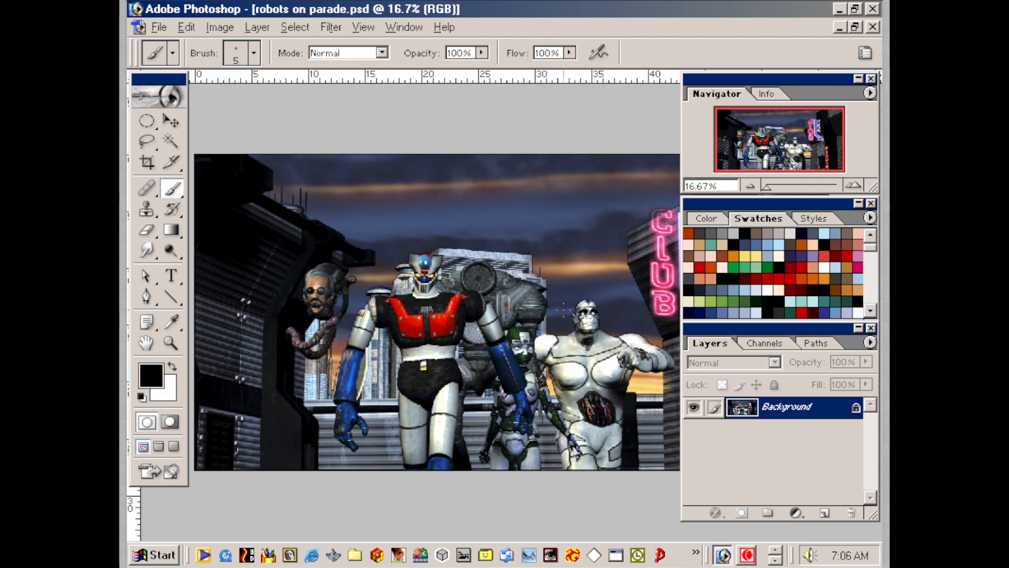
- Open starfield.psd from the fx folder
left_click(158, 27)
left_click(173, 62)
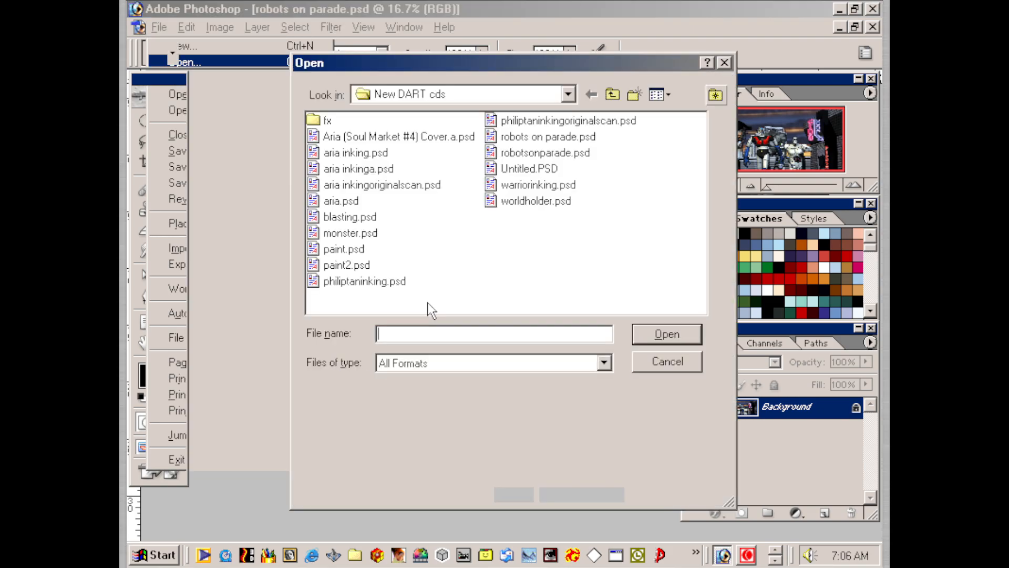
double_click(324, 121)
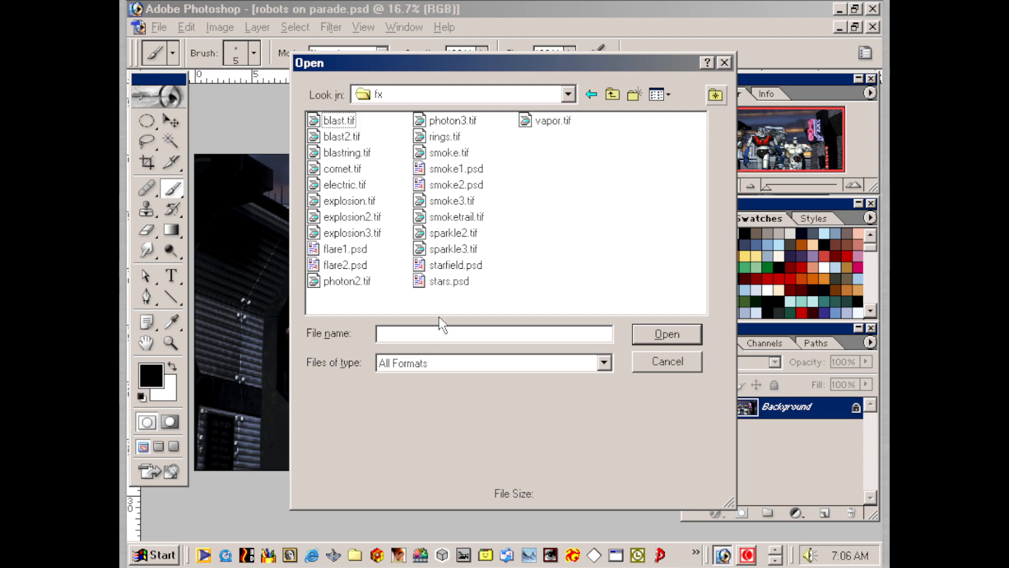
left_click(455, 266)
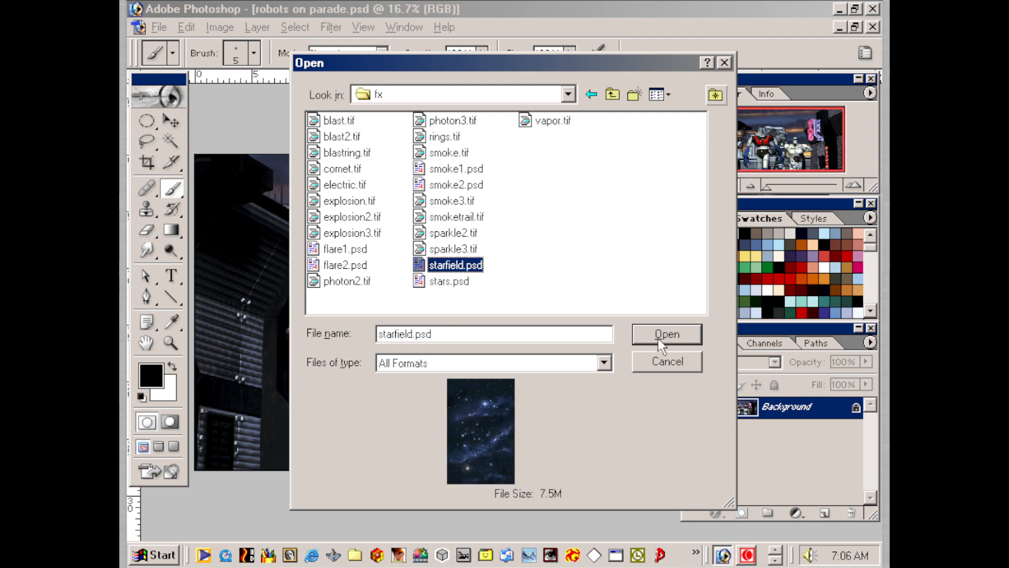
left_click(658, 339)
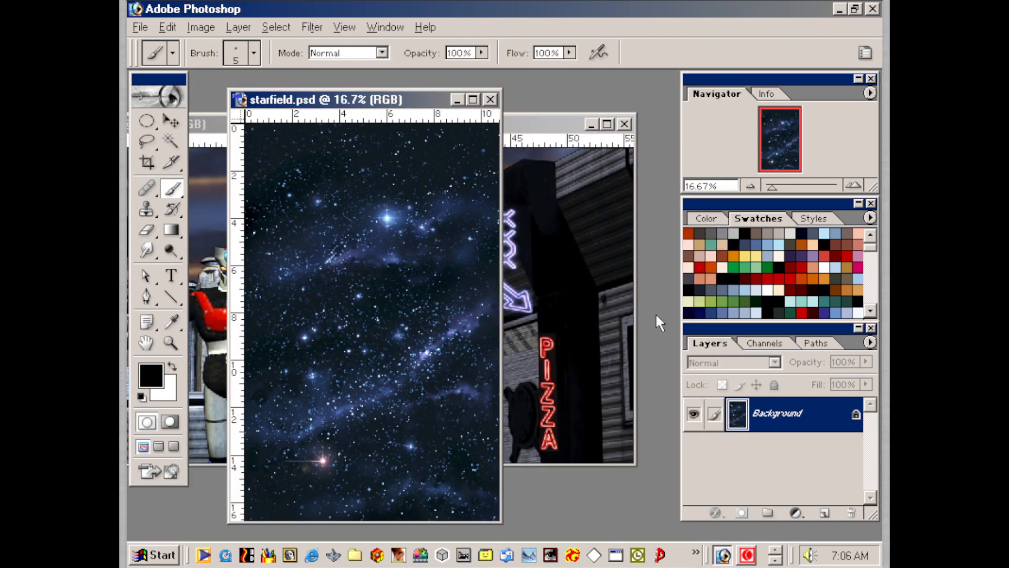
- Examine the starfield image at several zoom levels, with its window moved and enlarged
left_click_drag(424, 99, 488, 83)
key("ctrl+plus")
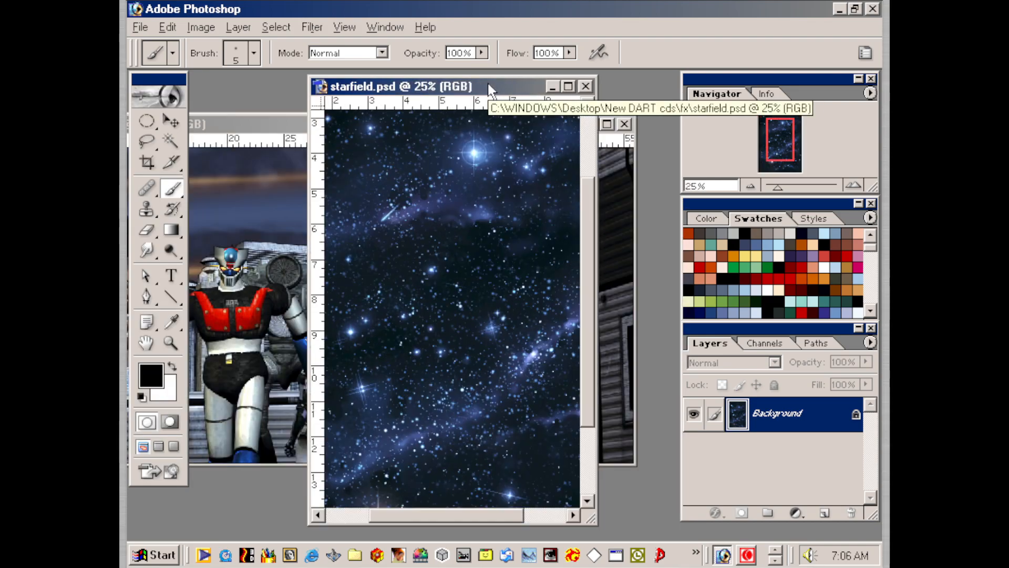
key("ctrl+plus")
key("ctrl+plus")
key("ctrl+minus")
key("ctrl+minus")
key("ctrl+minus")
key("ctrl+plus")
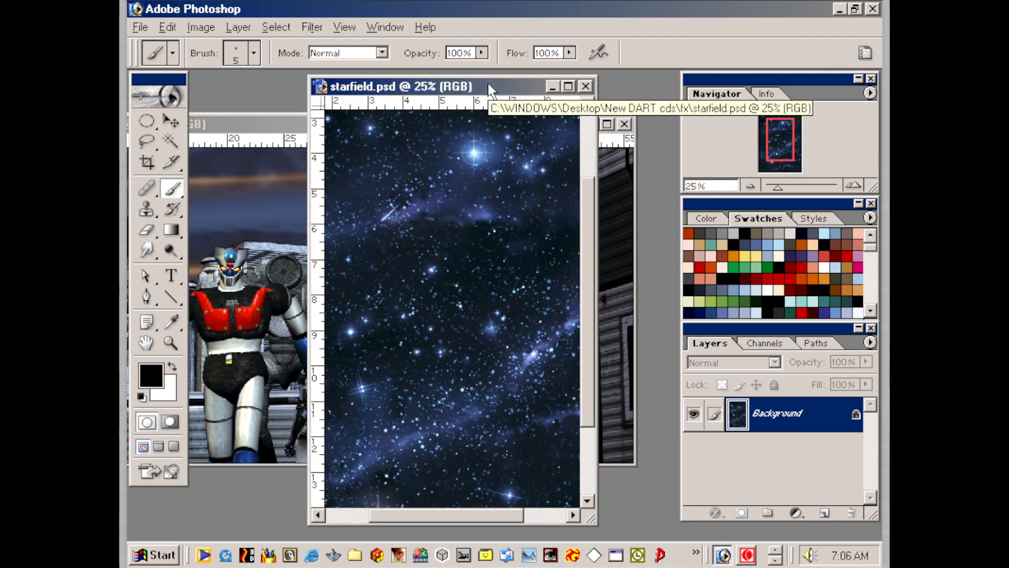
left_click_drag(595, 520, 665, 534)
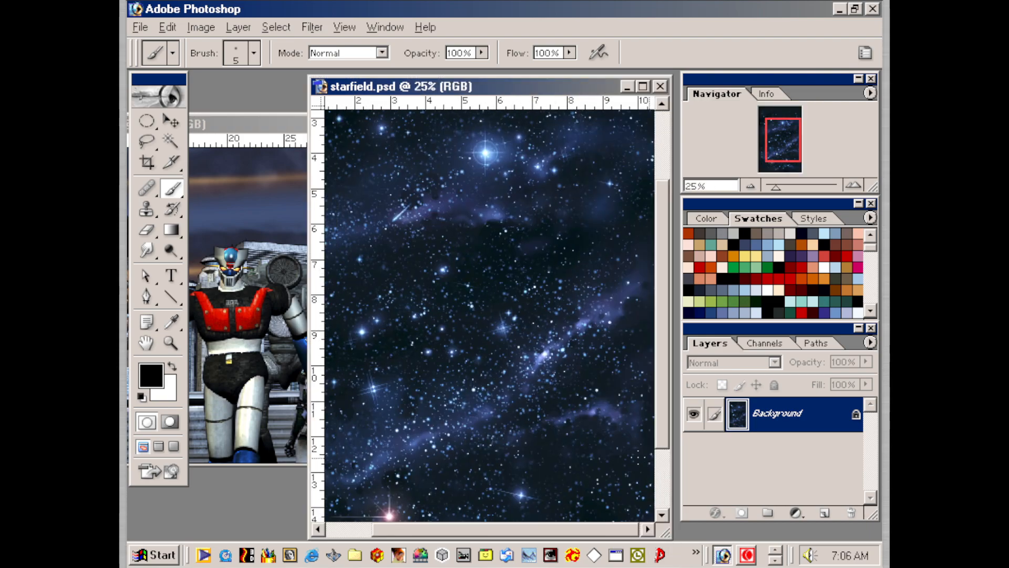
key("ctrl+minus")
key("ctrl+minus")
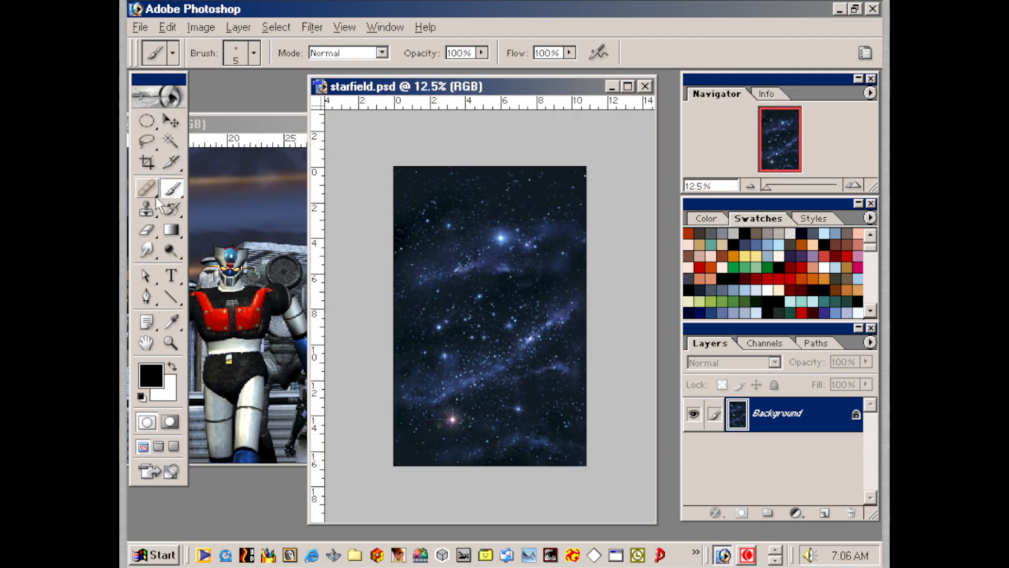
- Copy a full-width rectangular selection of the starfield's upper part and paste it as a new layer into robots on parade.psd
key("m")
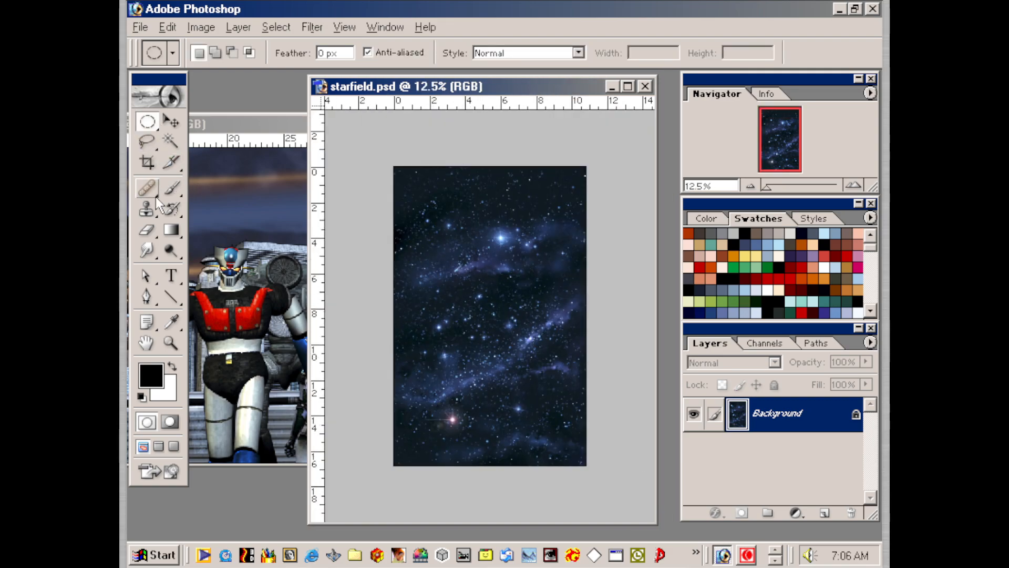
left_click(151, 123)
left_click(210, 106)
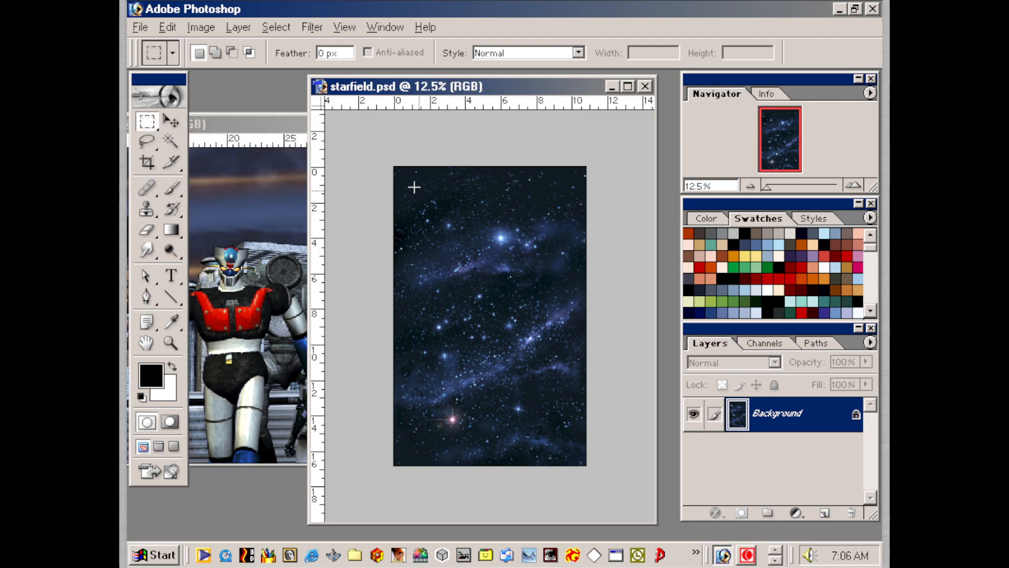
left_click_drag(395, 169, 594, 293)
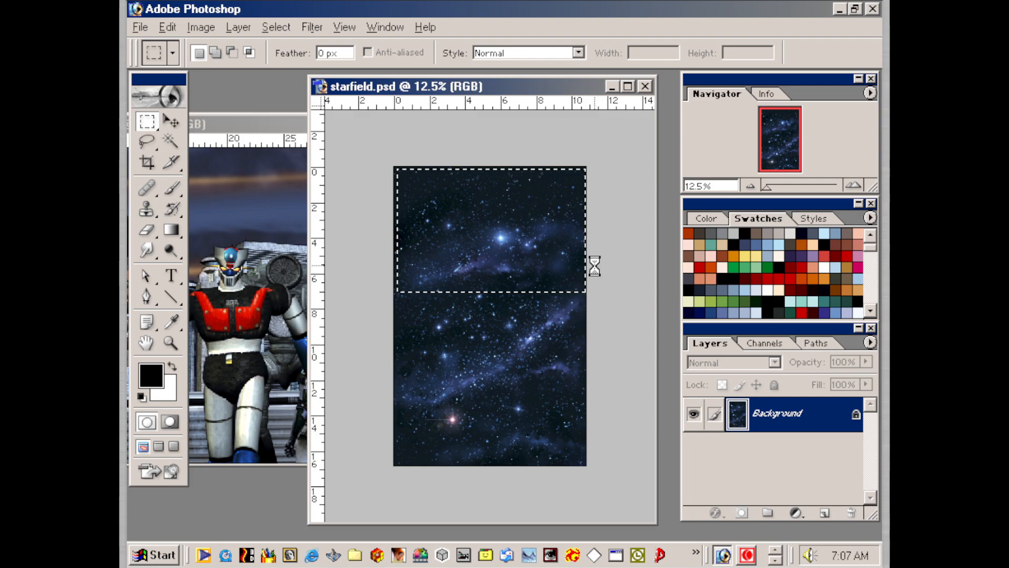
left_click(263, 123)
left_click_drag(390, 122, 511, 87)
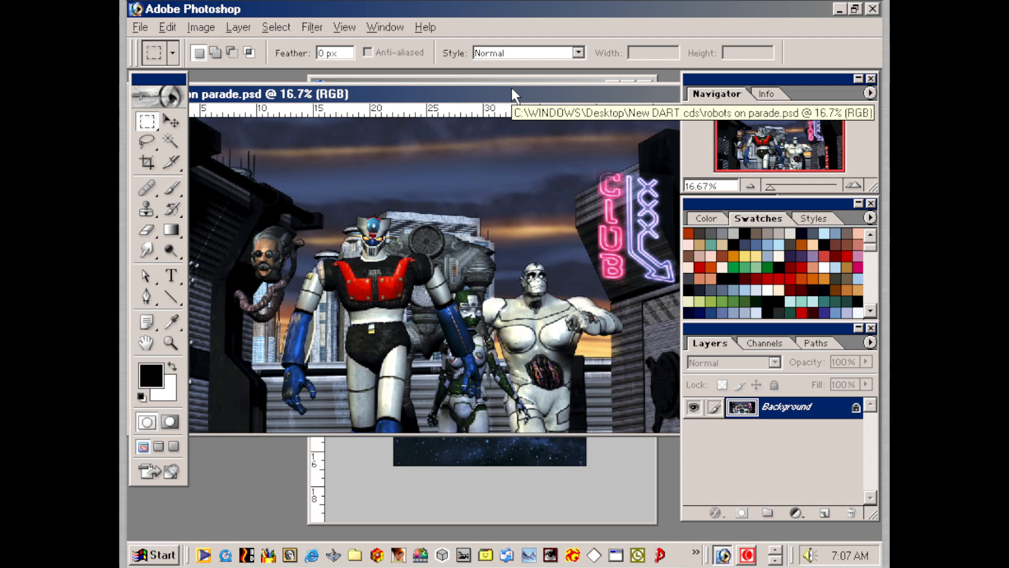
key("ctrl+v")
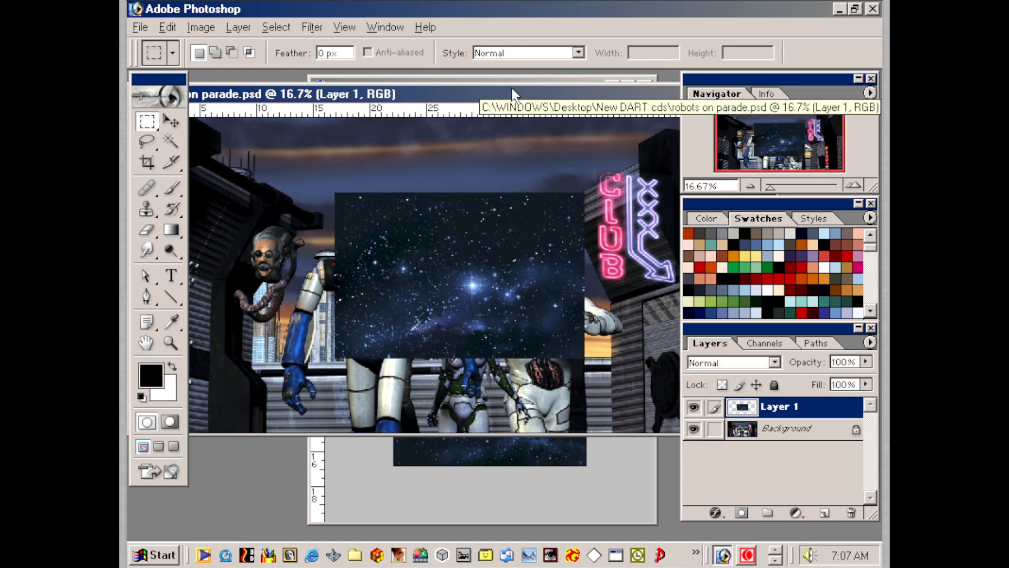
- Set the starfield layer's blend mode to Screen and move it into the upper-left corner of the robots image
left_click(735, 364)
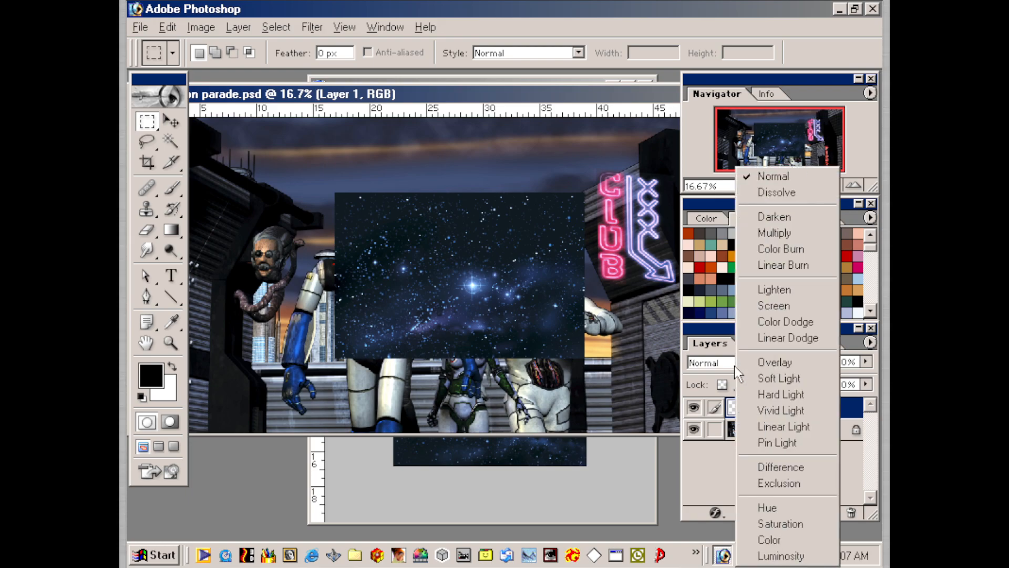
left_click(783, 306)
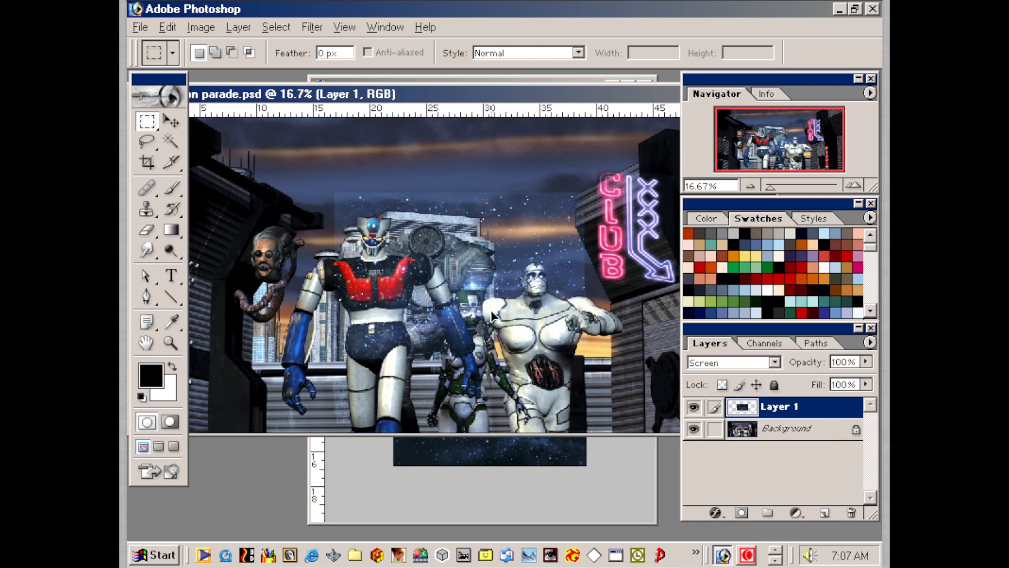
left_click_drag(494, 257, 346, 220)
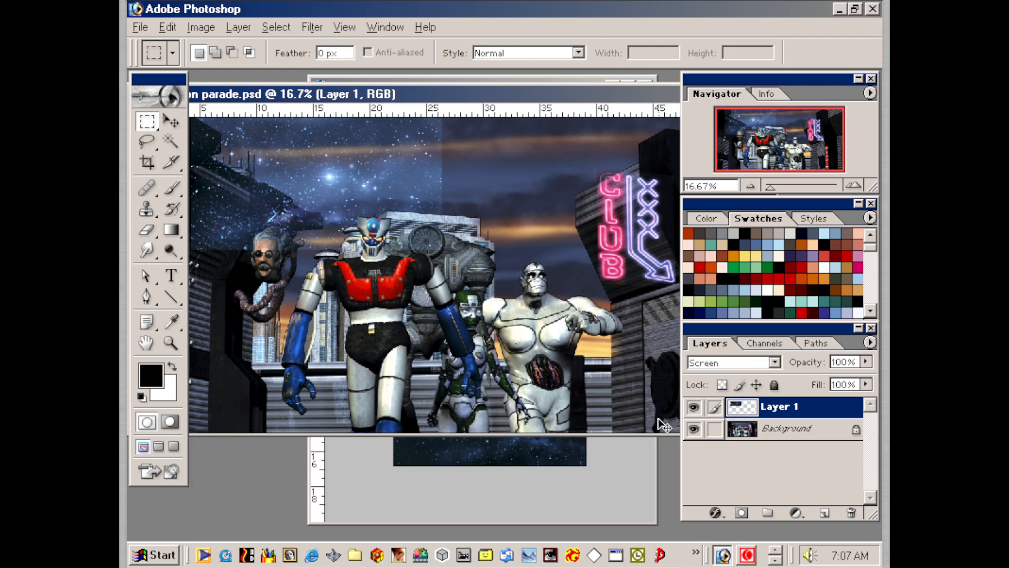
- Scale the starfield layer proportionally to about 181% from its upper-left corner, extending it across the robots and sky
key("ctrl+t")
left_click_drag(444, 240, 665, 342, "shift")
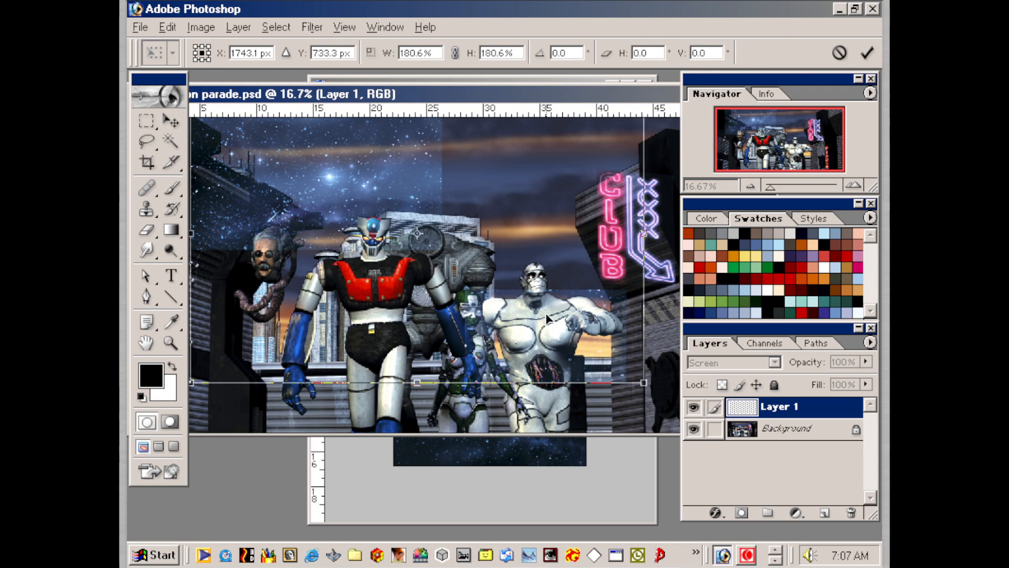
key("Return")
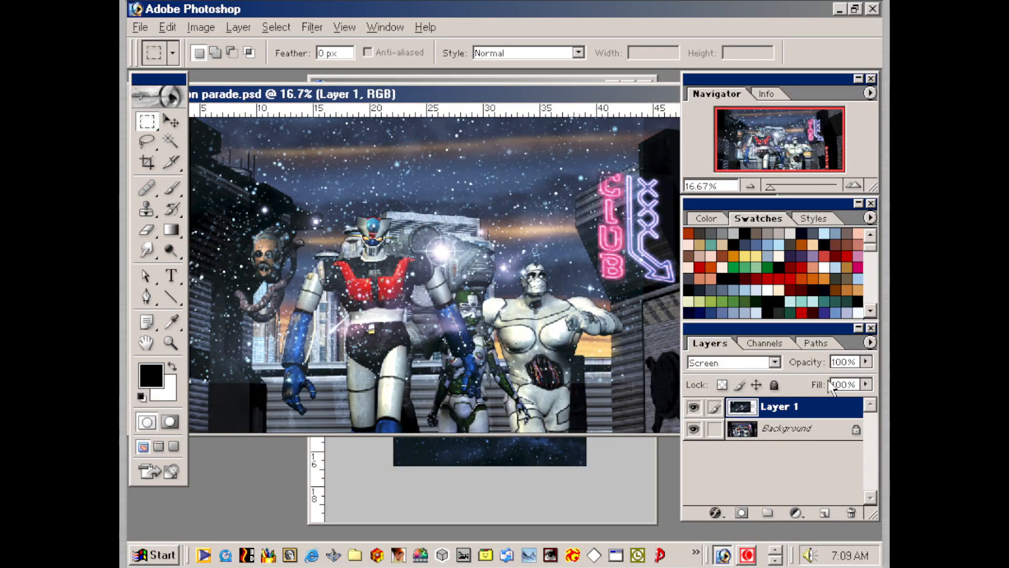
key("alt")
key("Down")
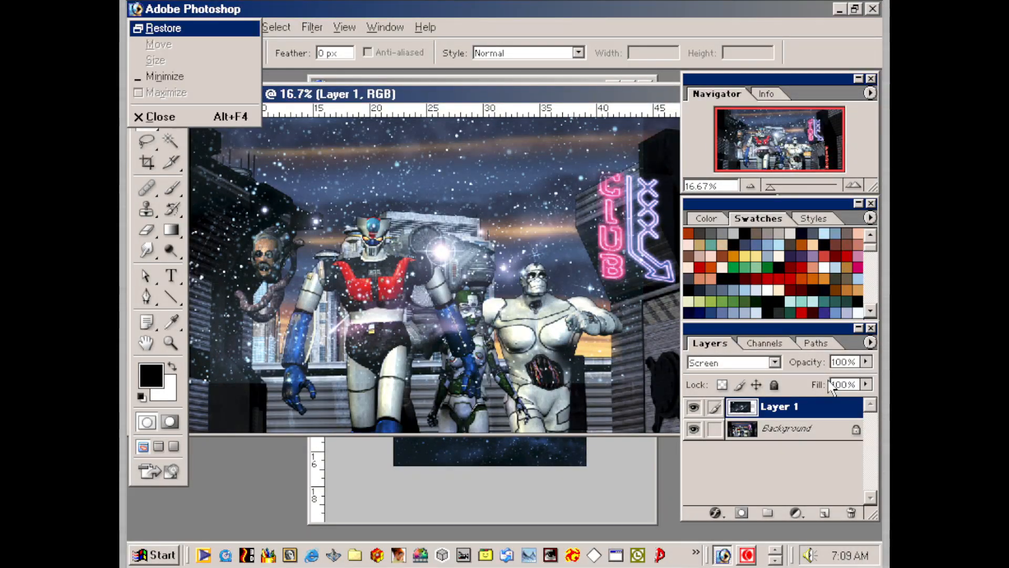
left_click(684, 28)
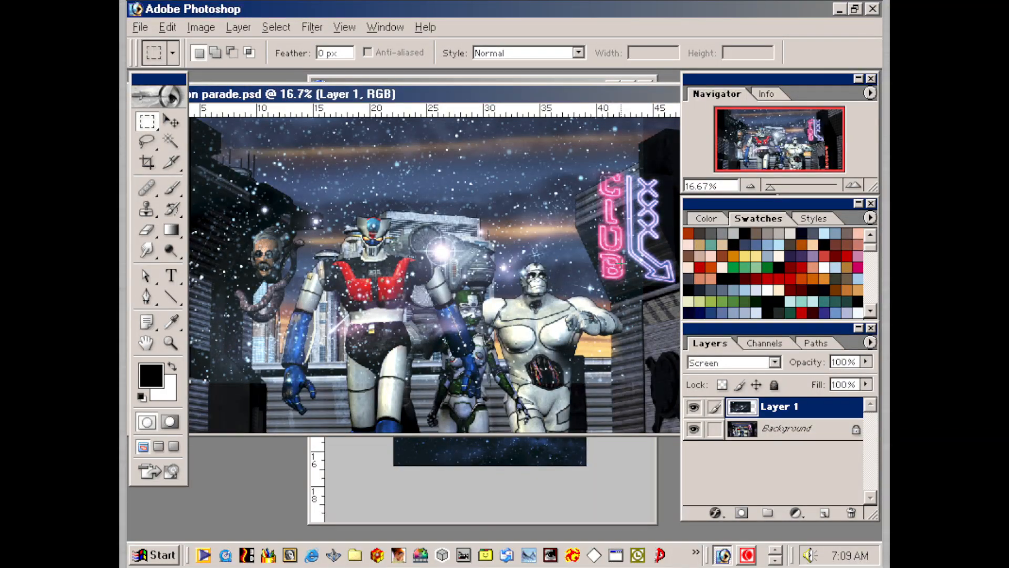
- Darken the faint haze of the starfield layer with Levels, raising the black input level to 39
key("ctrl+l")
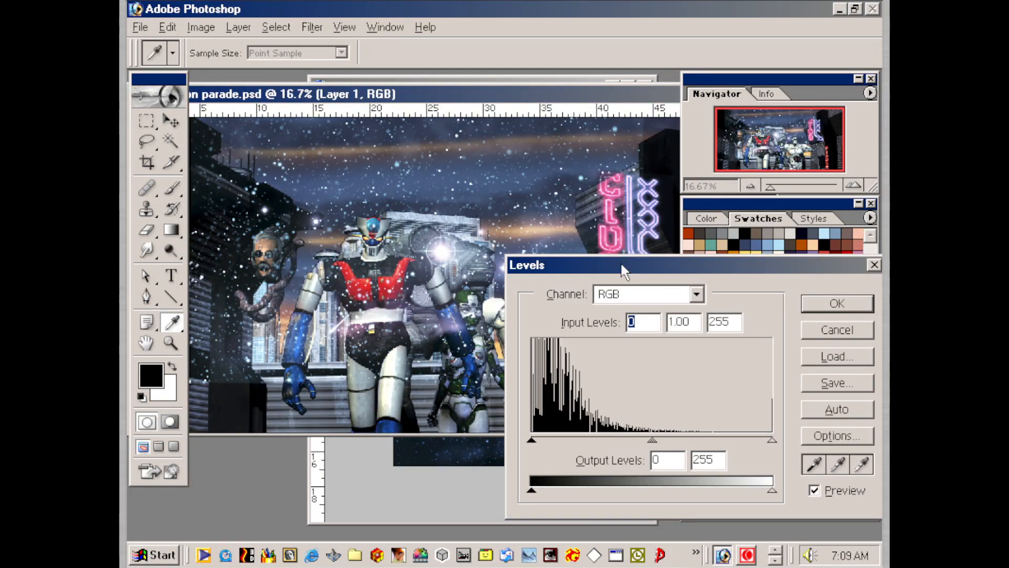
left_click_drag(680, 261, 627, 225)
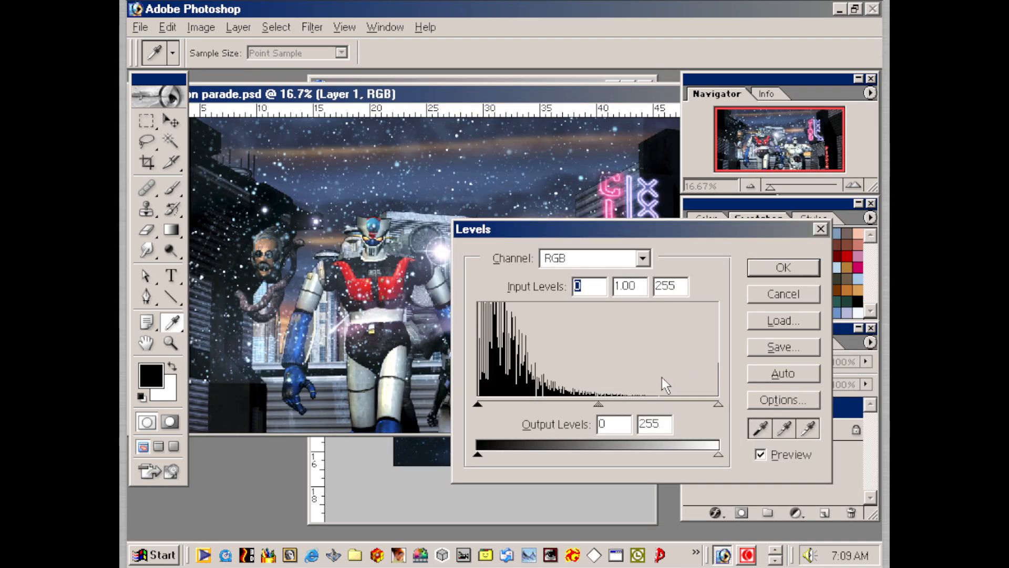
left_click_drag(482, 406, 527, 408)
left_click_drag(610, 239, 673, 237)
left_click_drag(752, 227, 689, 248)
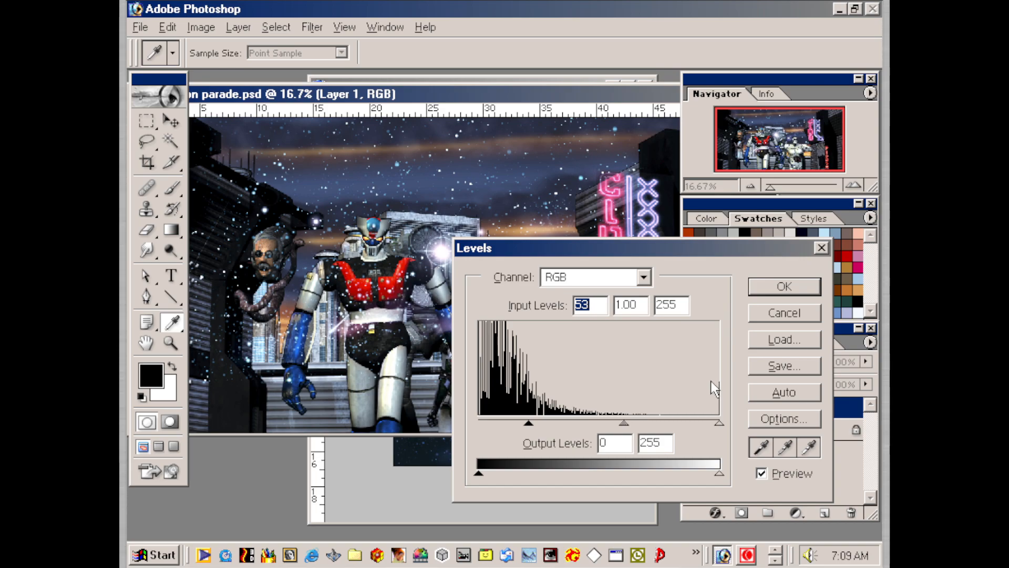
mouse_move(741, 252)
left_mouse_down()
mouse_move(704, 241)
mouse_move(745, 244)
left_mouse_up()
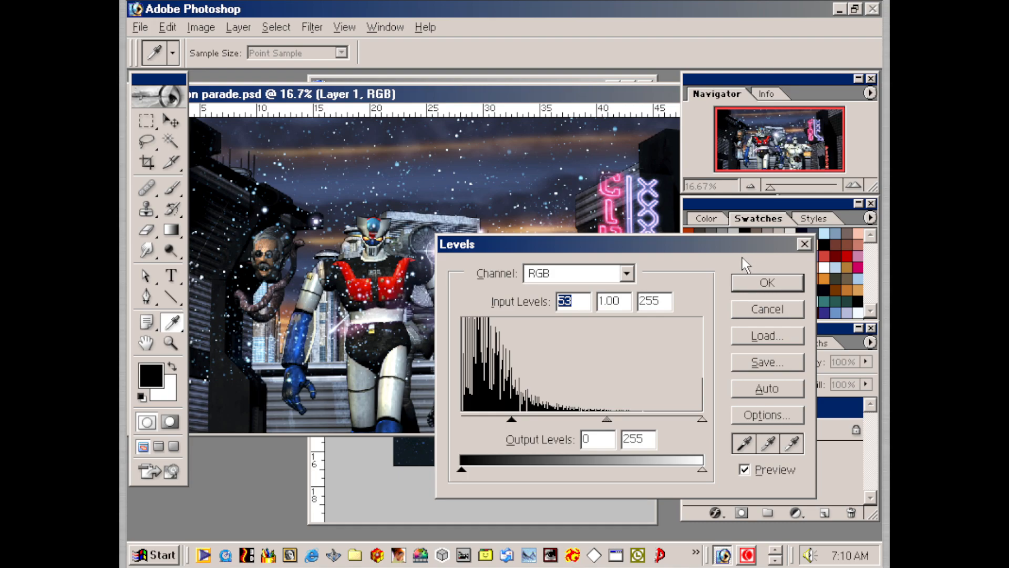
left_click_drag(719, 245, 677, 273)
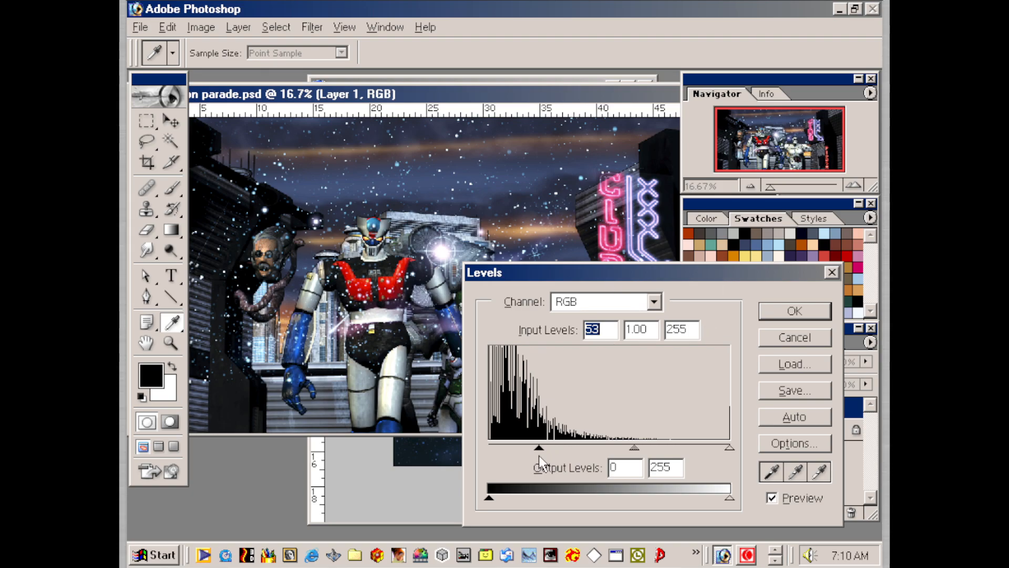
mouse_move(538, 448)
left_mouse_down()
mouse_move(473, 451)
mouse_move(535, 453)
mouse_move(526, 448)
left_mouse_up()
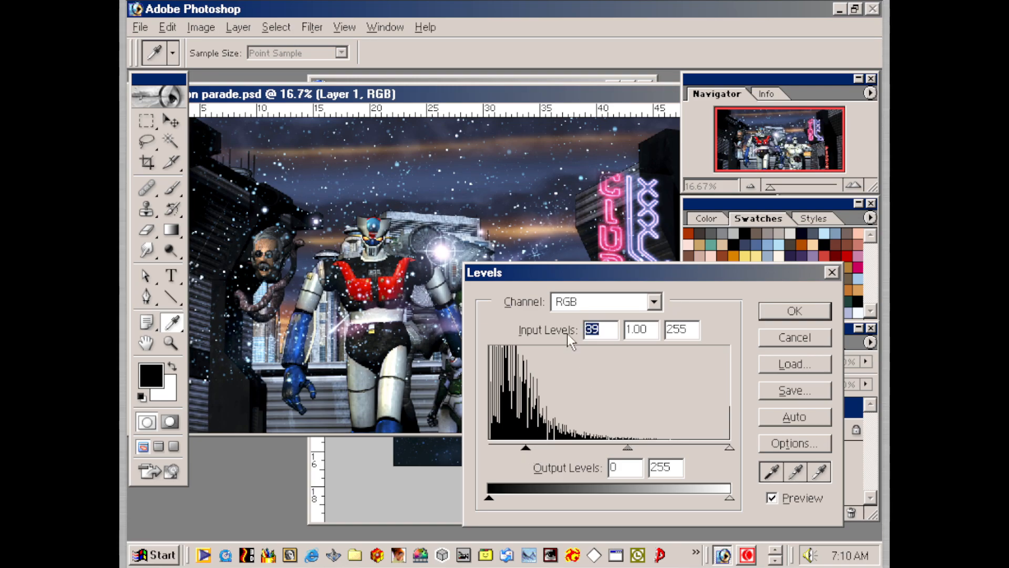
mouse_move(729, 497)
left_mouse_down()
mouse_move(632, 505)
mouse_move(724, 500)
left_mouse_up()
left_click(792, 312)
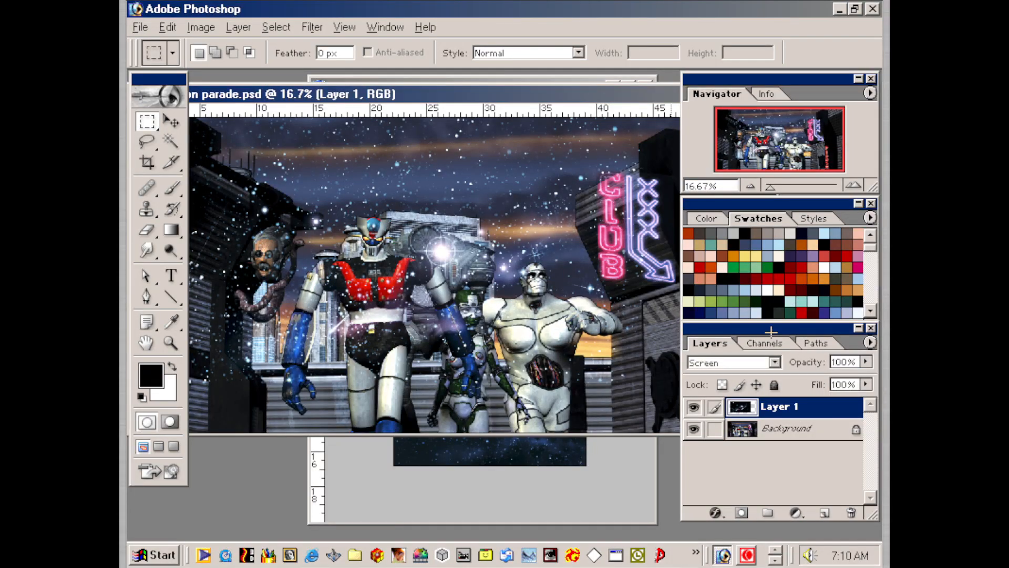
- Erase the starfield over the robots, the floating head and the buildings with a soft 175-pixel eraser, leaving stars only in the sky
left_click(148, 230)
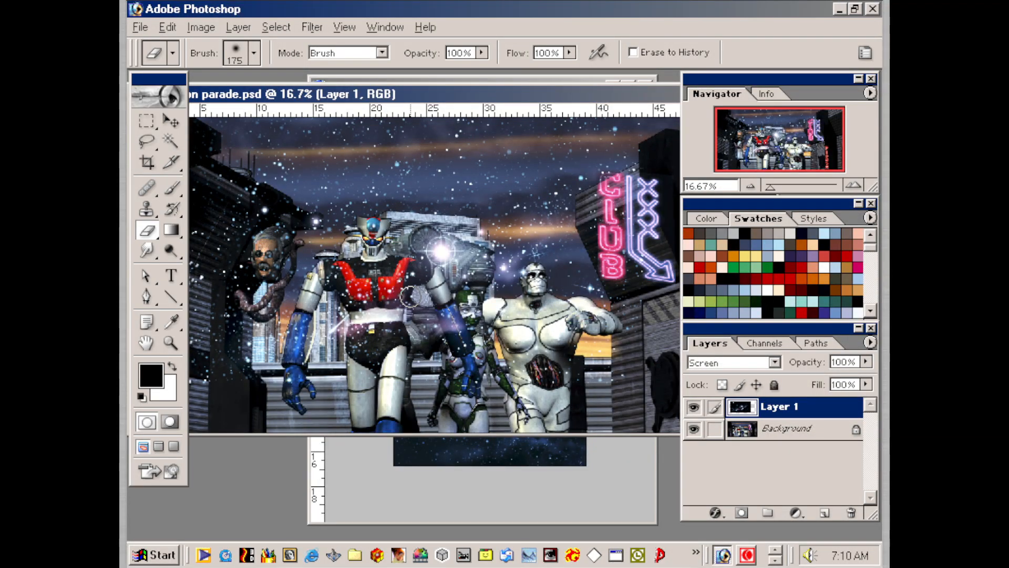
mouse_move(390, 300)
left_mouse_down()
mouse_move(407, 263)
mouse_move(378, 334)
mouse_move(352, 357)
mouse_move(345, 305)
mouse_move(343, 335)
mouse_move(330, 345)
mouse_move(347, 269)
mouse_move(371, 269)
mouse_move(382, 248)
mouse_move(479, 263)
mouse_move(471, 367)
mouse_move(490, 367)
mouse_move(441, 309)
mouse_move(426, 313)
mouse_move(414, 410)
mouse_move(315, 380)
mouse_move(300, 370)
mouse_move(299, 338)
mouse_move(290, 404)
left_mouse_up()
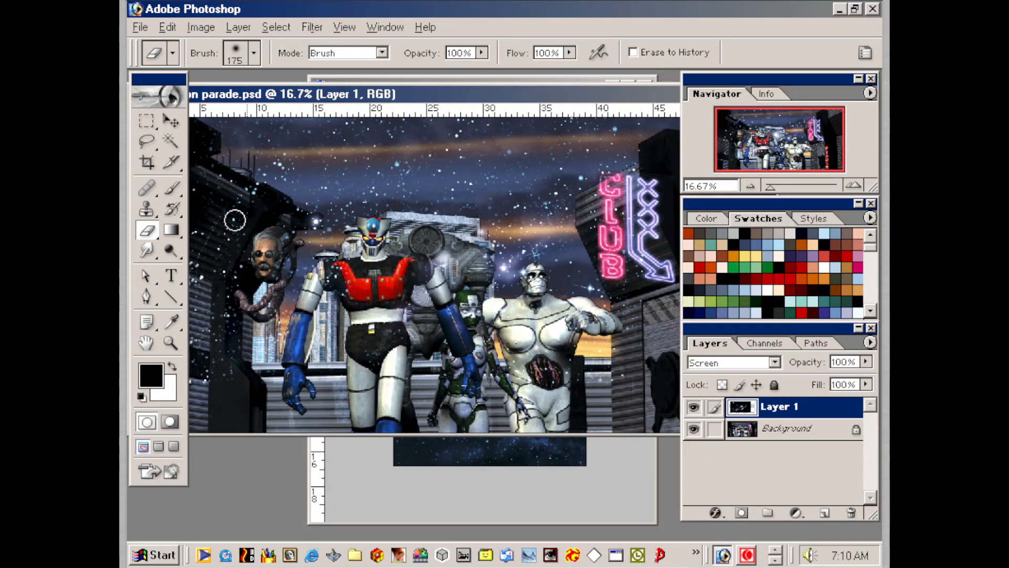
mouse_move(232, 252)
left_mouse_down()
mouse_move(202, 296)
mouse_move(201, 375)
mouse_move(194, 177)
mouse_move(245, 197)
mouse_move(228, 180)
mouse_move(284, 216)
mouse_move(276, 249)
mouse_move(284, 251)
mouse_move(265, 372)
mouse_move(252, 291)
mouse_move(198, 251)
mouse_move(194, 310)
mouse_move(192, 229)
mouse_move(198, 222)
mouse_move(235, 245)
mouse_move(268, 200)
mouse_move(223, 180)
mouse_move(207, 129)
mouse_move(502, 186)
mouse_move(560, 272)
mouse_move(609, 288)
mouse_move(627, 231)
mouse_move(532, 302)
mouse_move(531, 351)
mouse_move(484, 324)
mouse_move(517, 404)
mouse_move(567, 346)
mouse_move(555, 394)
mouse_move(568, 396)
mouse_move(636, 221)
mouse_move(628, 261)
mouse_move(622, 200)
mouse_move(639, 170)
mouse_move(595, 202)
mouse_move(595, 222)
mouse_move(628, 312)
left_mouse_up()
mouse_move(620, 415)
left_mouse_down()
mouse_move(613, 360)
mouse_move(589, 366)
mouse_move(657, 353)
mouse_move(602, 385)
mouse_move(493, 365)
mouse_move(473, 330)
mouse_move(464, 229)
mouse_move(485, 244)
mouse_move(489, 310)
mouse_move(489, 298)
mouse_move(549, 327)
mouse_move(639, 308)
mouse_move(607, 339)
left_mouse_up()
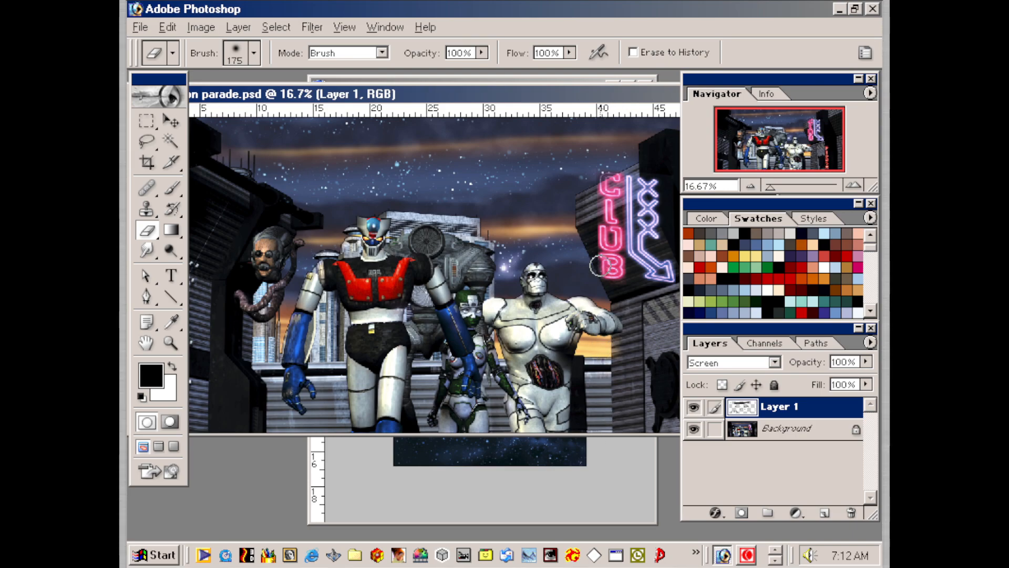
- Touch up the starfield above the white robot and beside the floating head with a 30-pixel Clone Stamp
left_click(148, 210)
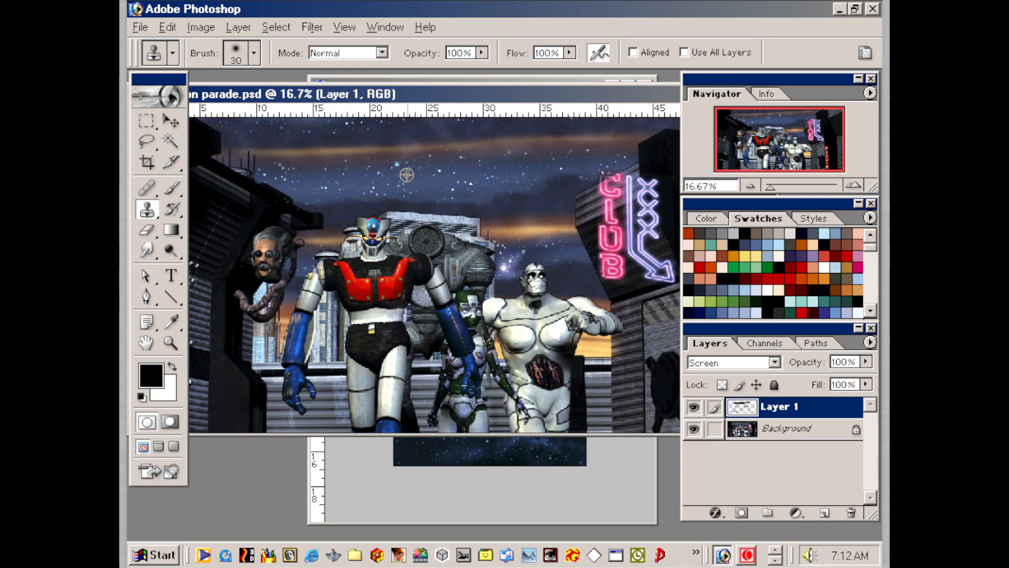
mouse_move(545, 253)
left_mouse_down()
mouse_move(537, 258)
mouse_move(575, 254)
mouse_move(522, 251)
mouse_move(544, 251)
left_mouse_up()
left_click_drag(306, 256, 310, 260)
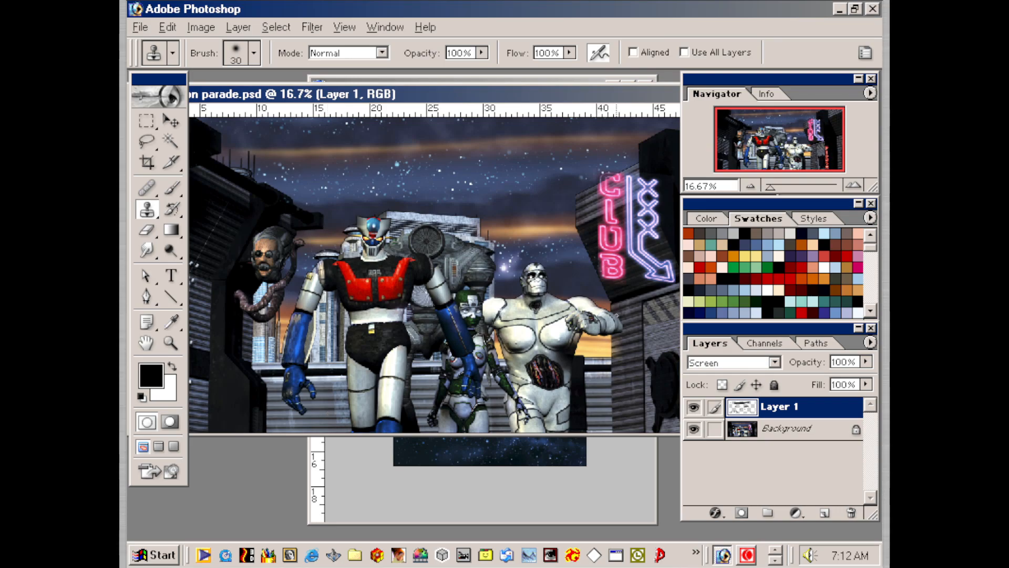
- Colorize the starfield layer blue with Hue/Saturation, using hue 223, saturation 100 and lightness 0
key("ctrl+u")
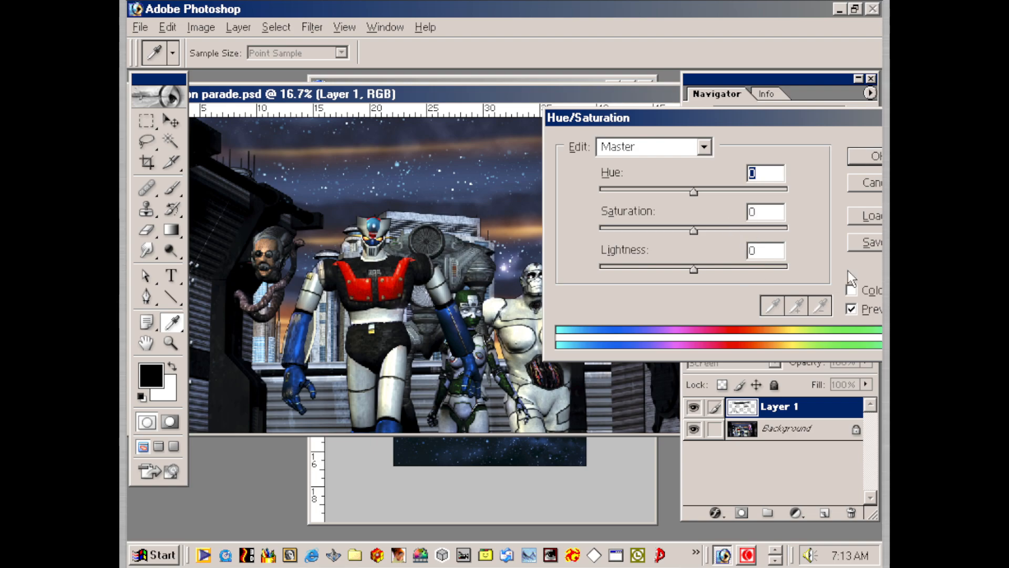
left_click(851, 290)
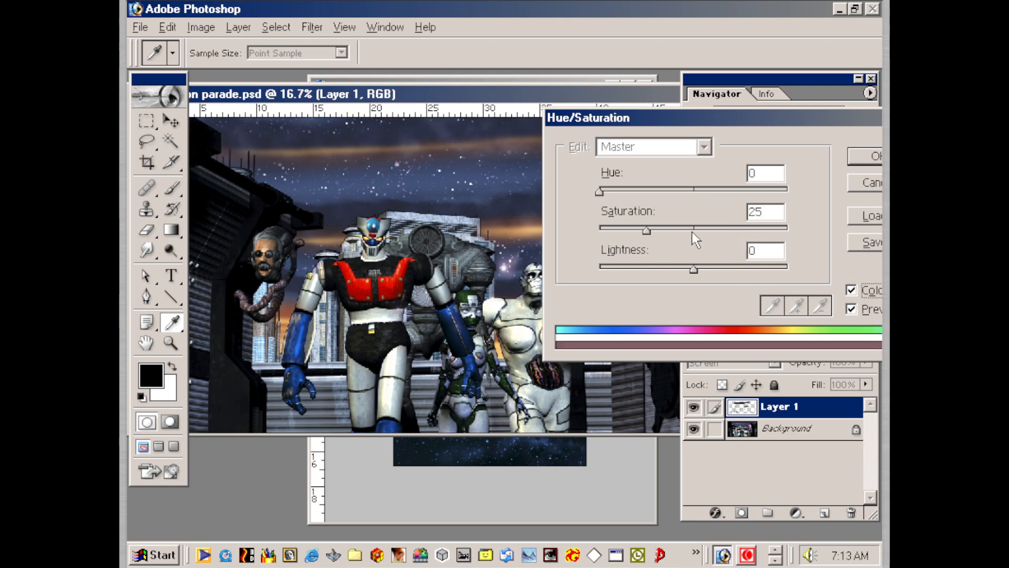
left_click_drag(647, 230, 817, 232)
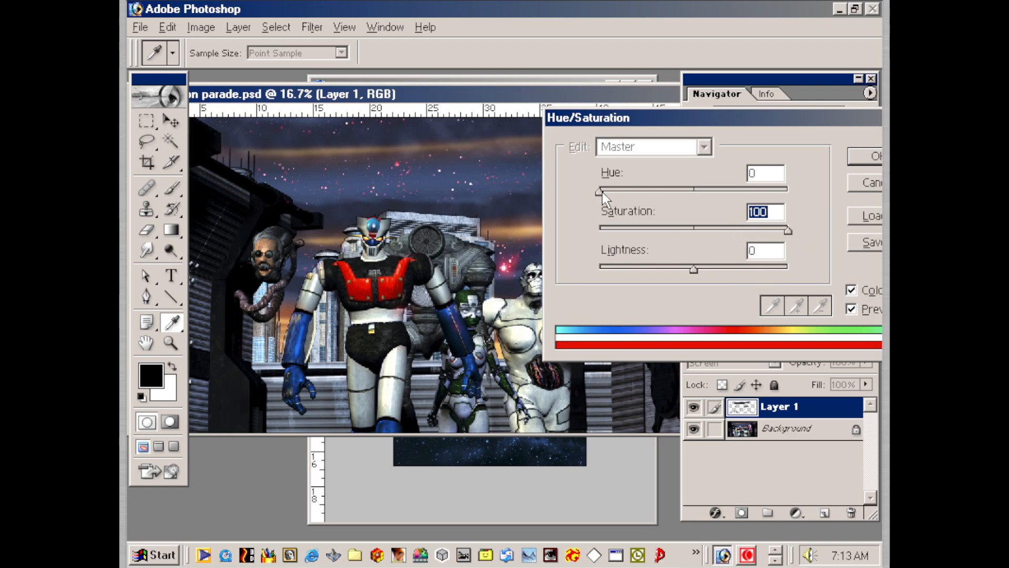
left_click_drag(601, 191, 610, 191)
left_click_drag(652, 116, 667, 268)
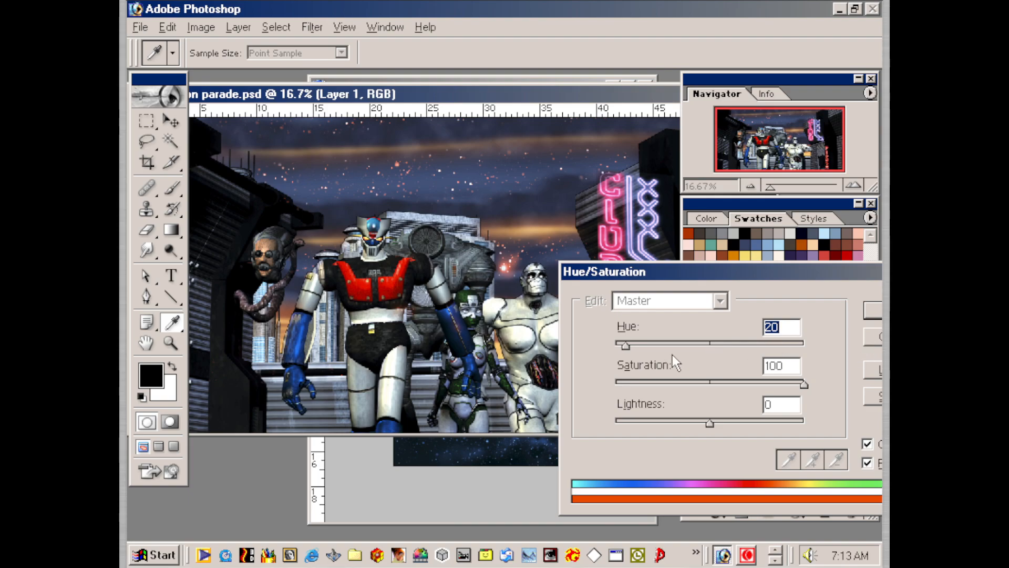
left_click_drag(630, 349, 732, 349)
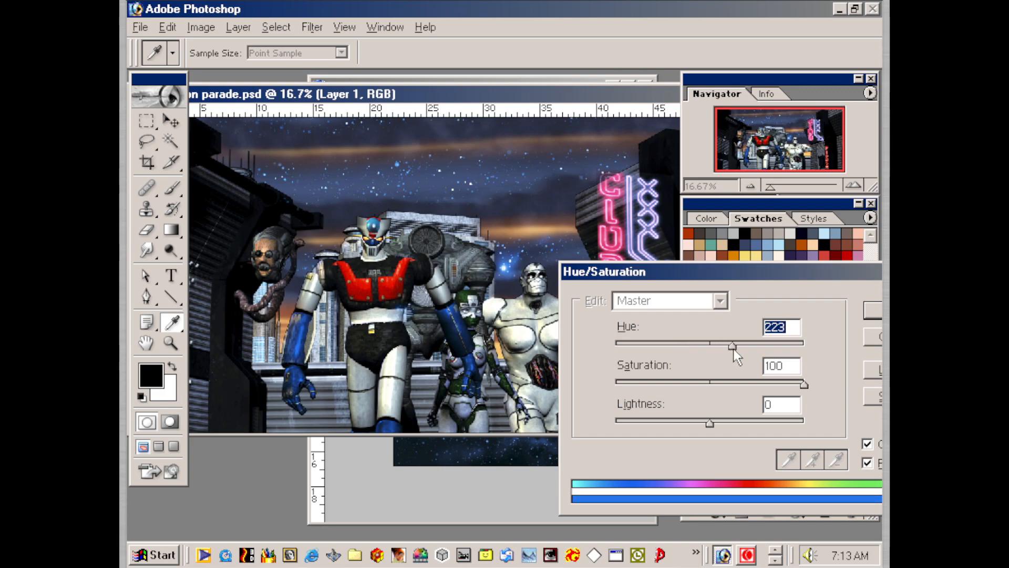
left_click_drag(709, 423, 676, 431)
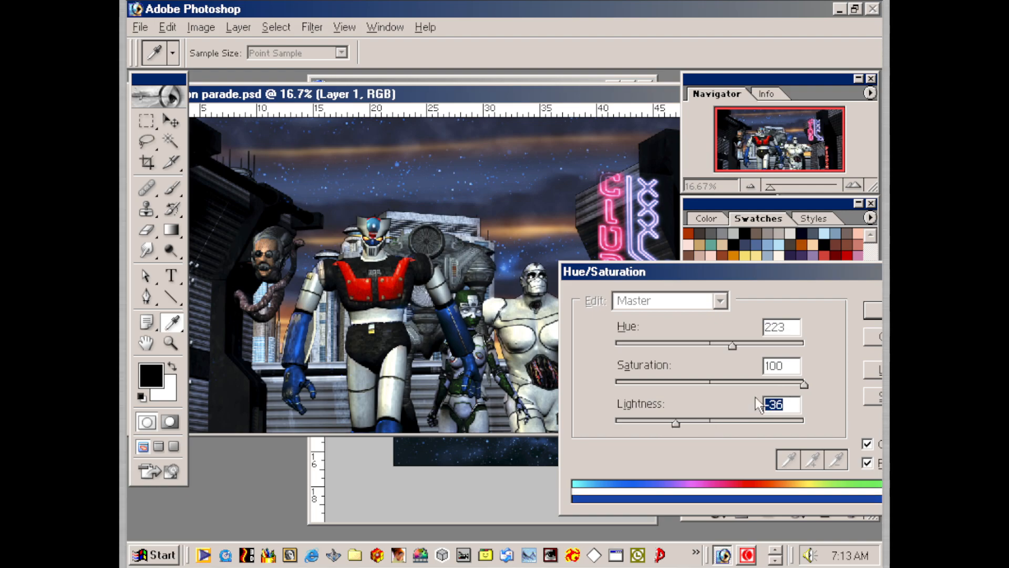
left_click_drag(679, 421, 710, 432)
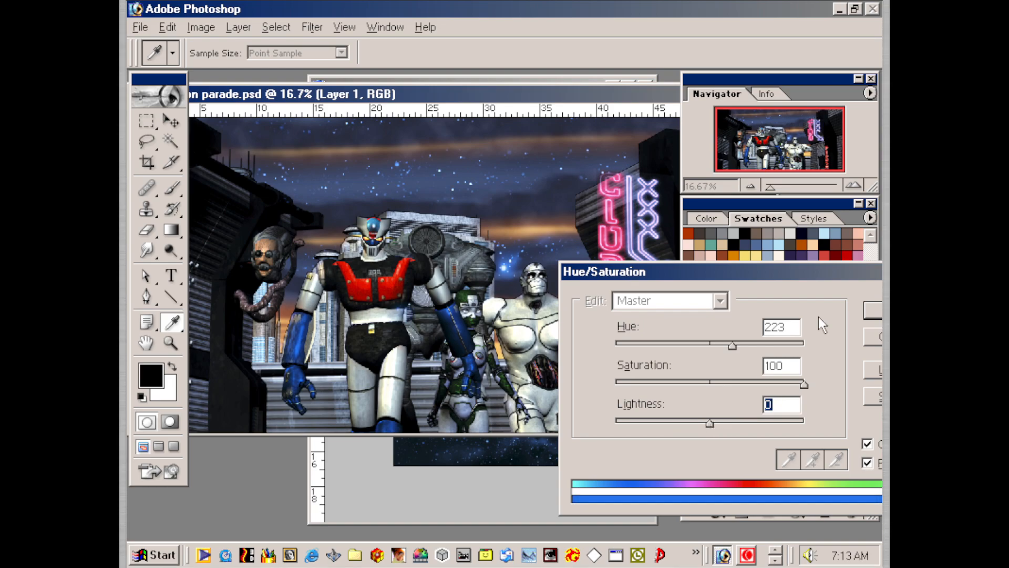
left_click_drag(846, 273, 756, 266)
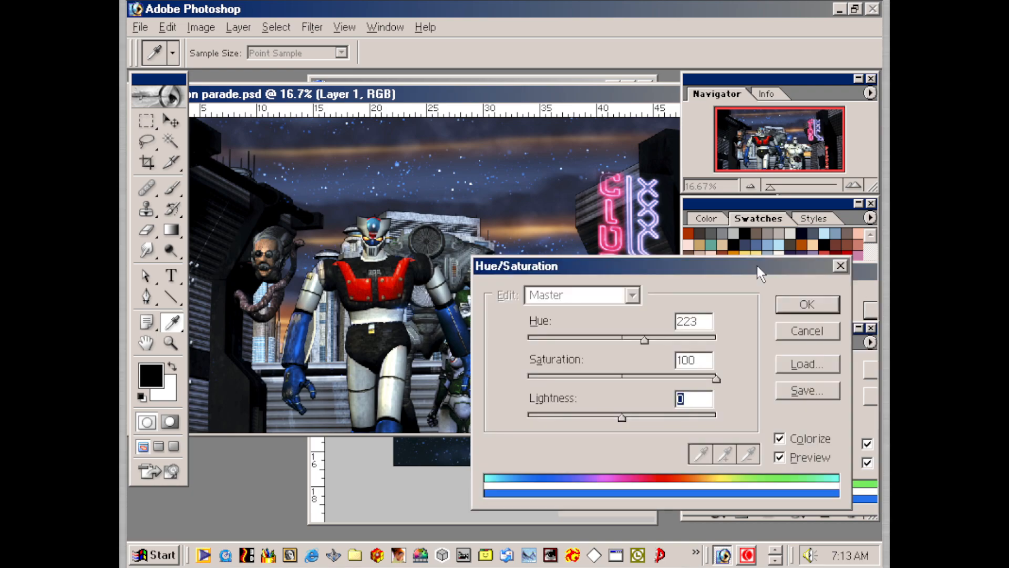
left_click(809, 306)
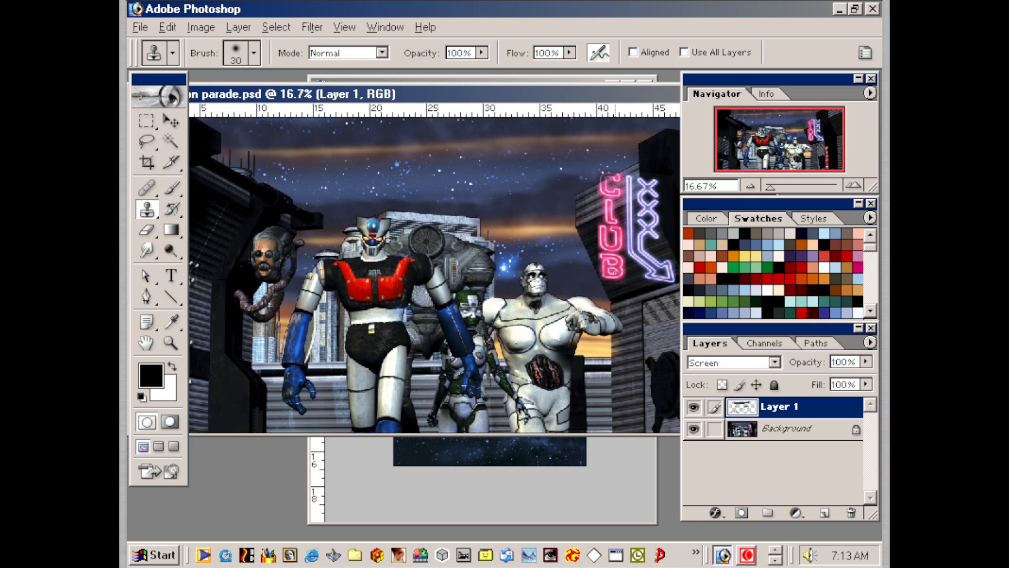
- Compare the image with the starfield layer hidden and shown, and erase leftover starfield traces over the robots' midsection
key("e")
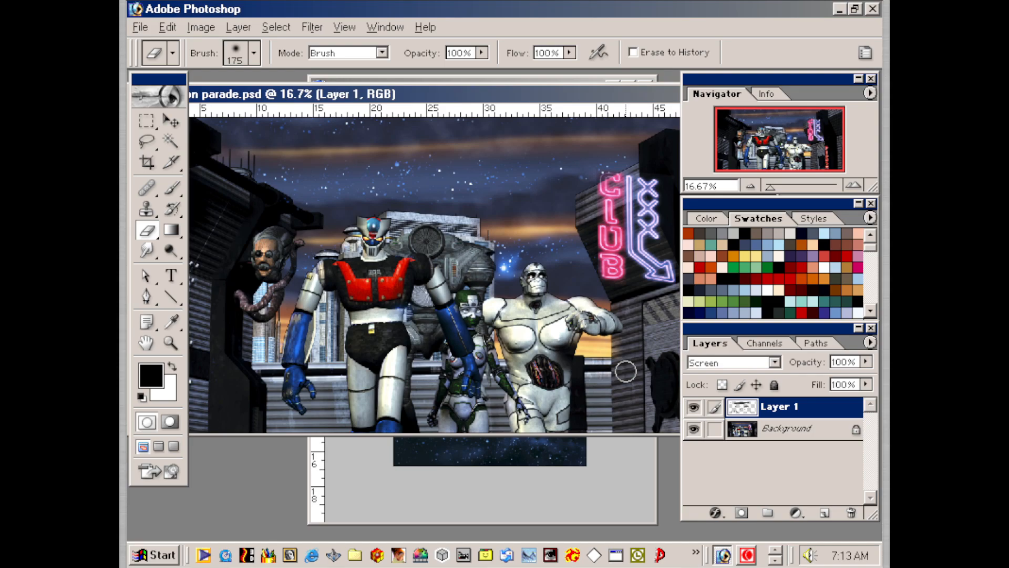
key("ctrl+minus")
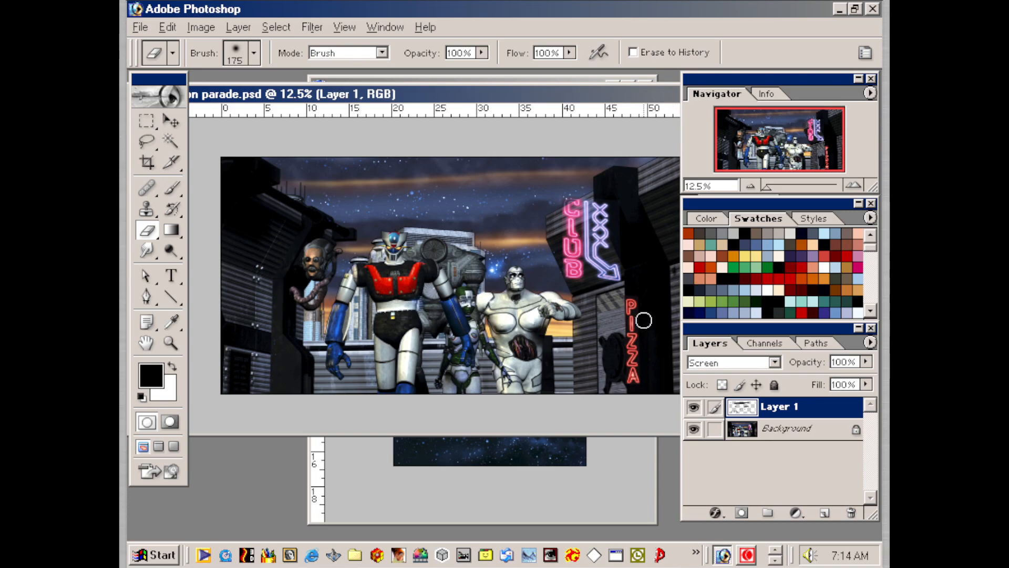
left_click(693, 408)
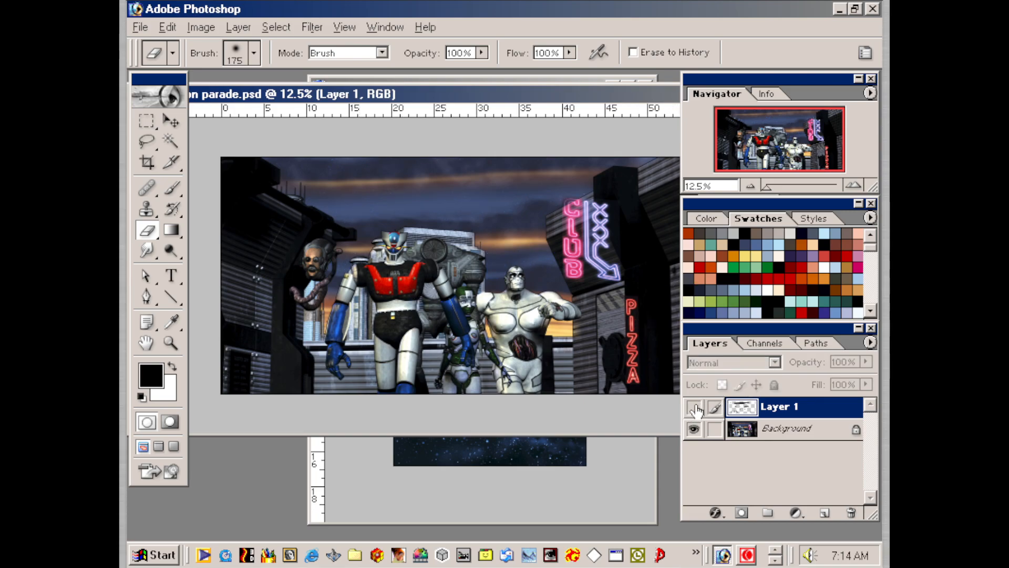
left_click(694, 407)
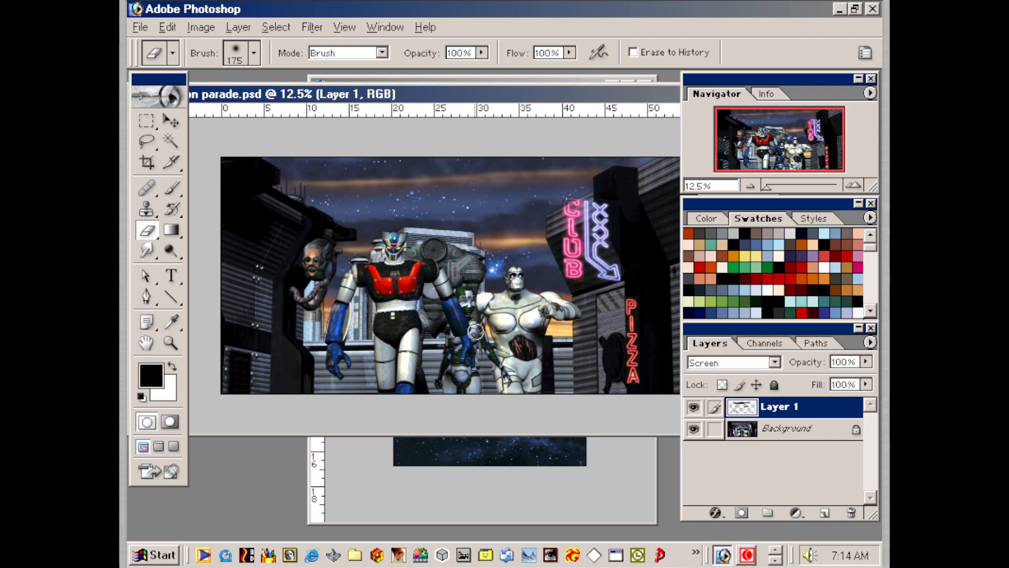
left_click_drag(454, 311, 460, 339)
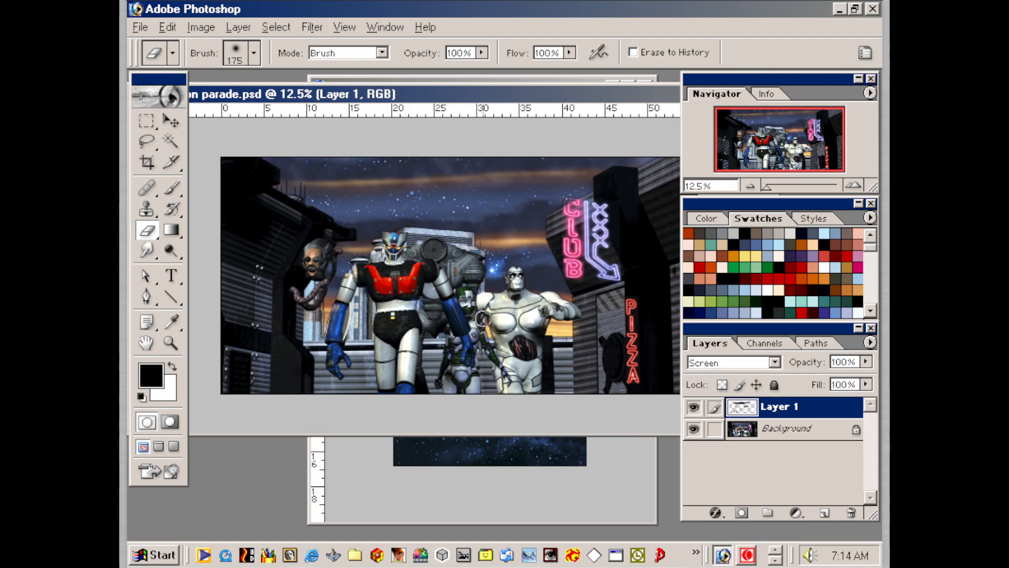
- Add a new layer directly above the Background and fill it with a medium blue swatch
left_click(816, 433)
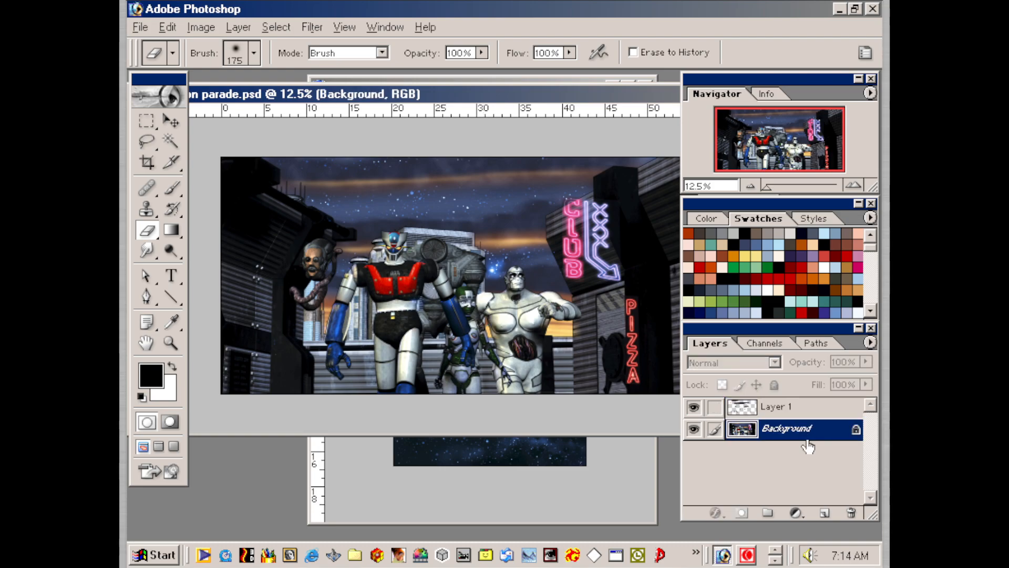
left_click(824, 514)
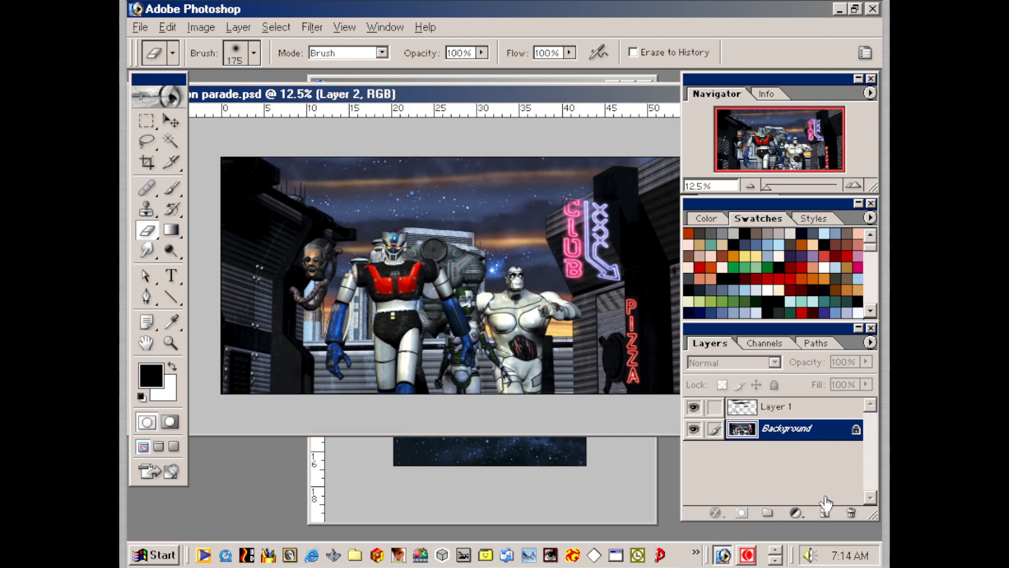
left_click(757, 245)
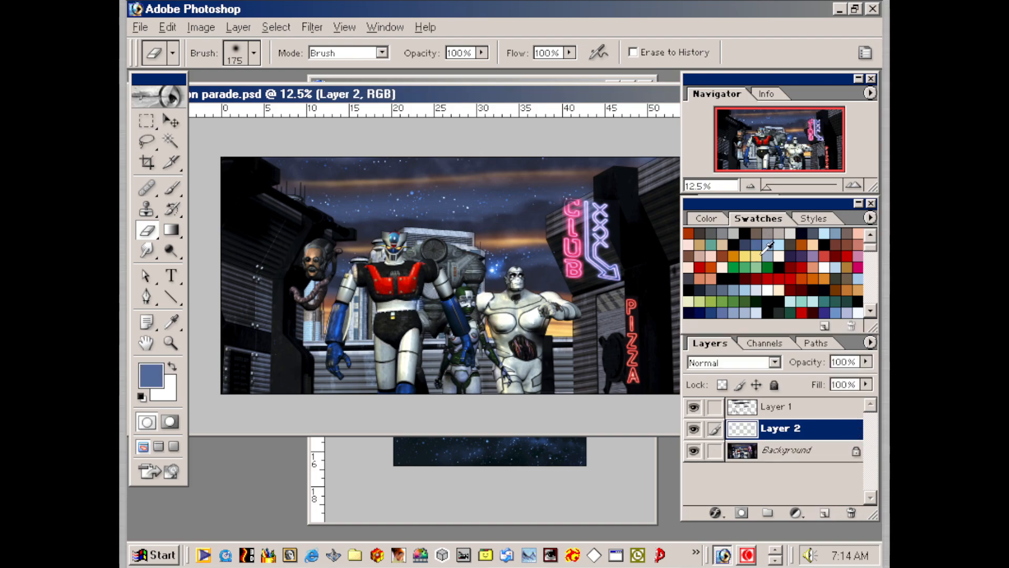
key("alt+BackSpace")
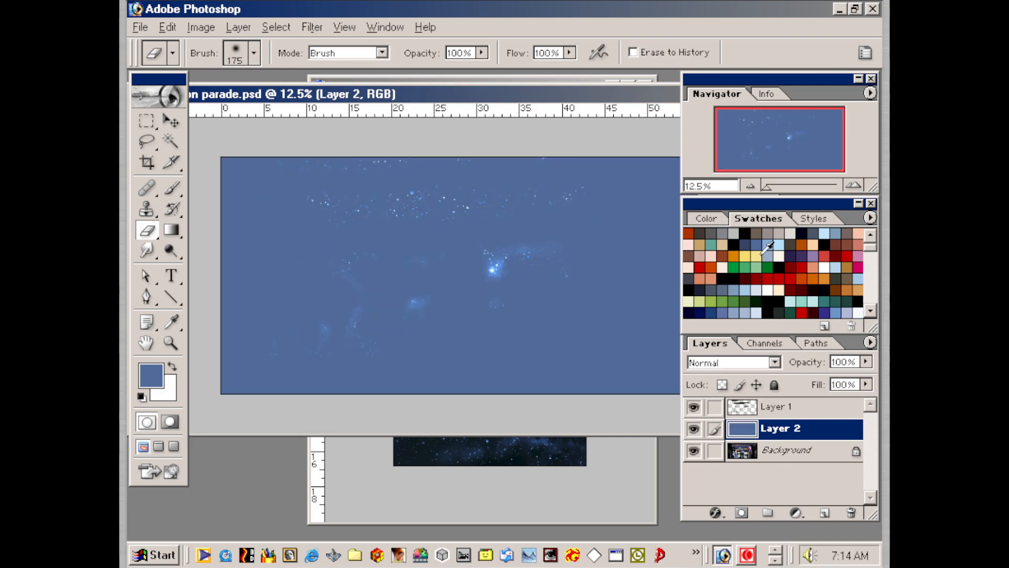
- Set the blue fill layer's blend mode to Color and its opacity to 54%
left_click(742, 363)
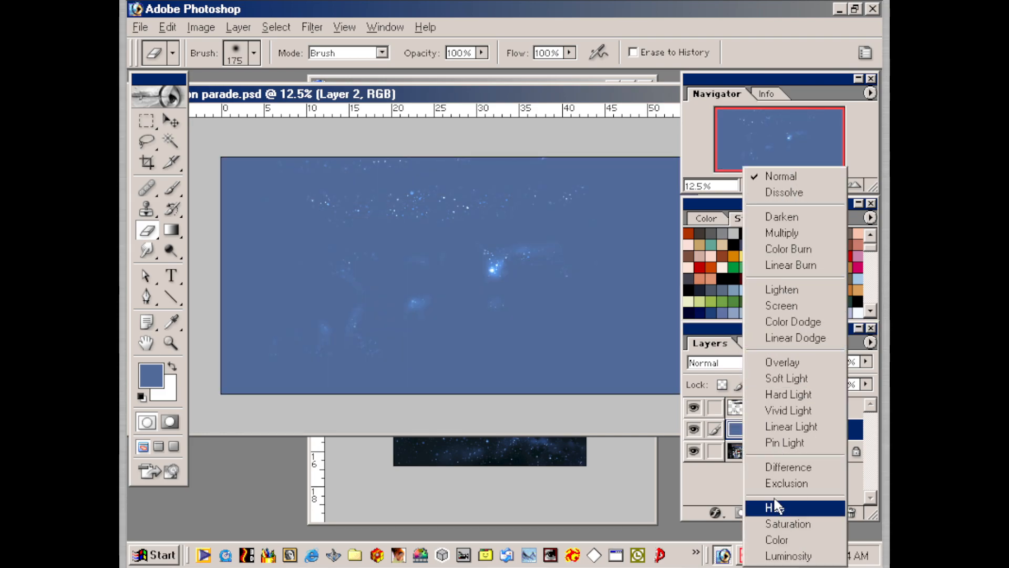
left_click(777, 540)
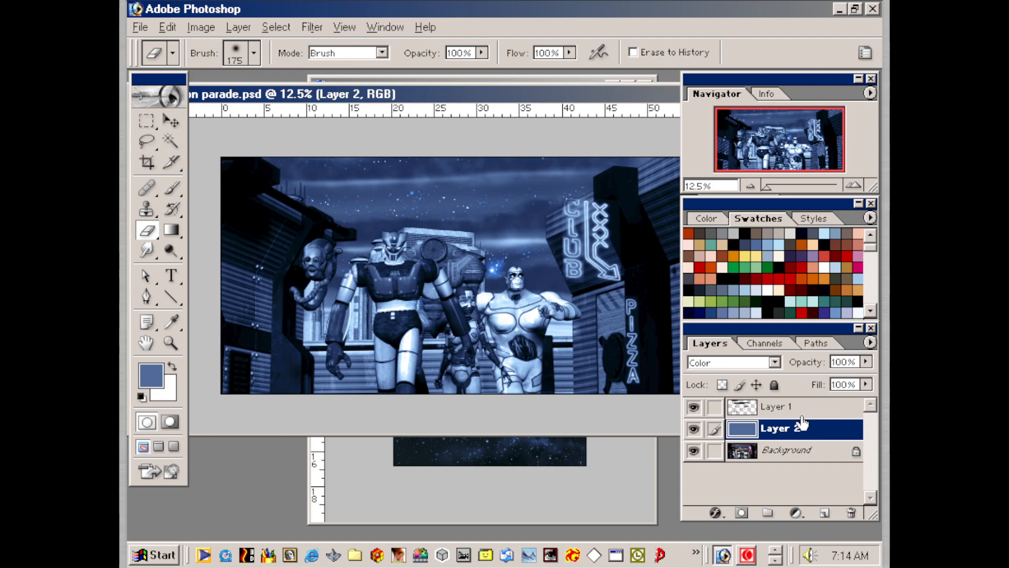
left_click(866, 362)
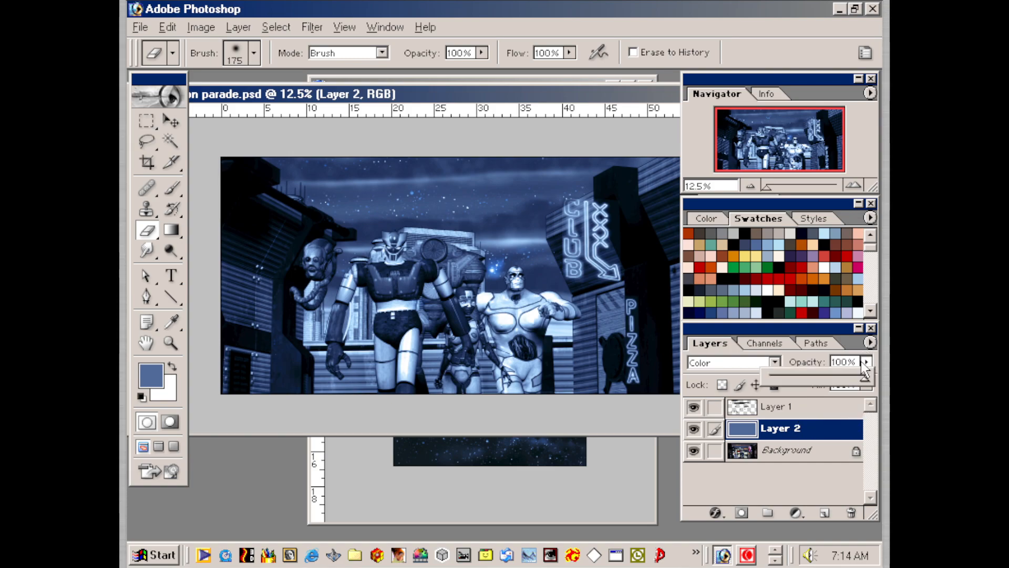
left_click_drag(803, 380, 821, 380)
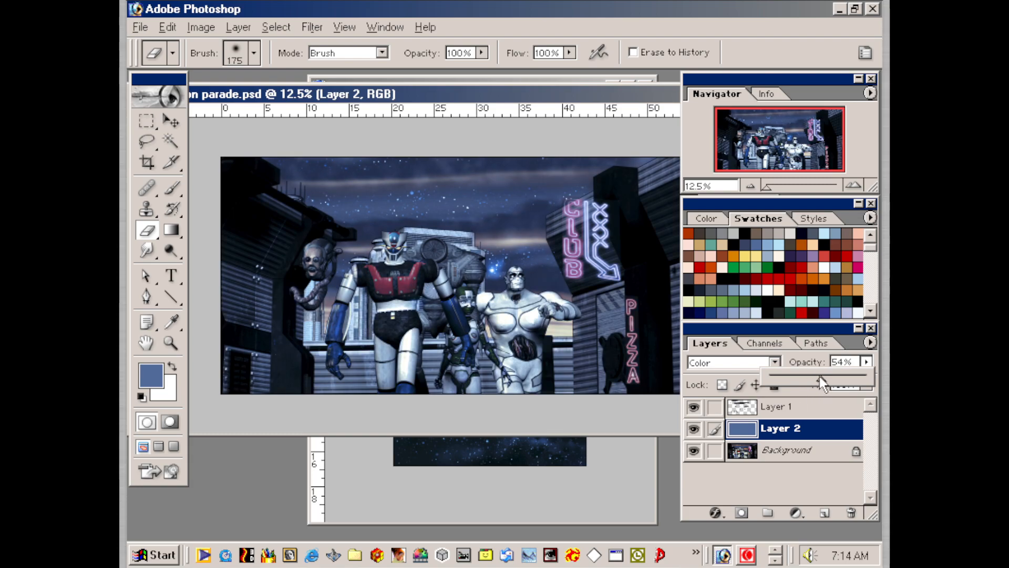
left_click(801, 480)
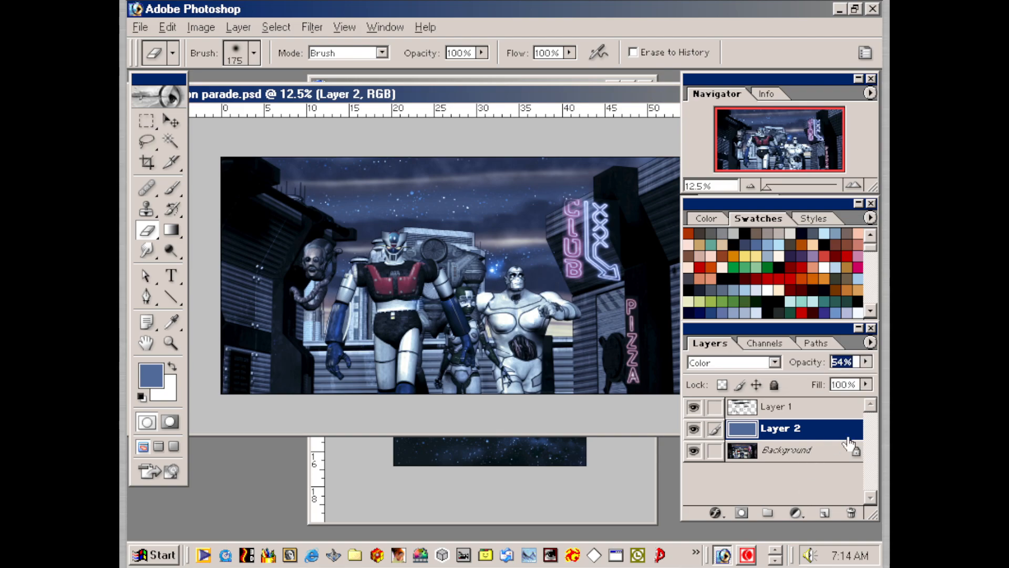
- Switch to starfield.psd and examine its brightest stars and nebula clouds at closer magnification
left_click(585, 488)
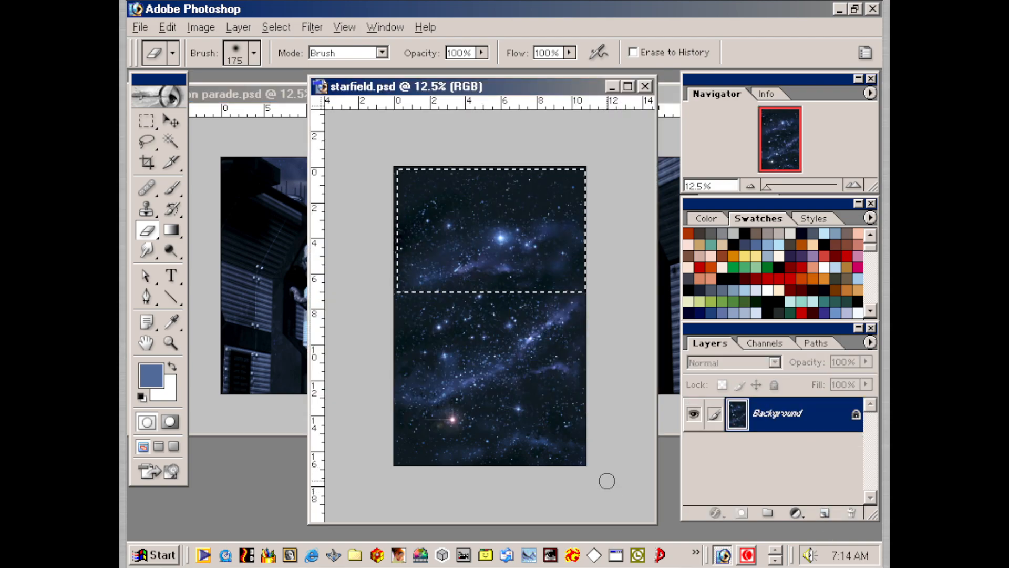
key("ctrl+plus")
key("ctrl+plus")
key("ctrl+plus")
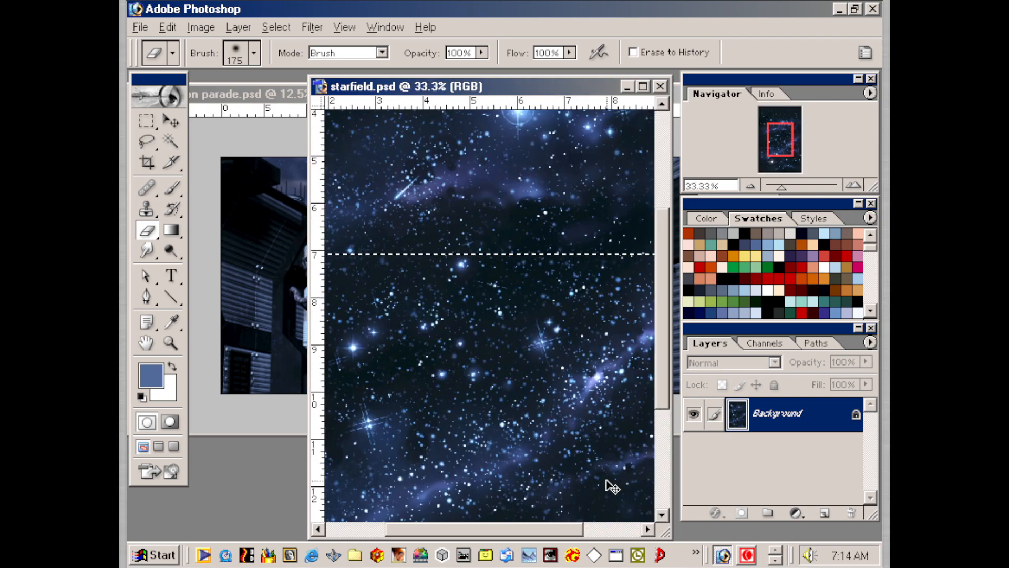
key("ctrl+plus")
mouse_move(457, 286)
left_mouse_down()
mouse_move(498, 443)
mouse_move(520, 408)
mouse_move(484, 408)
mouse_move(547, 417)
mouse_move(448, 419)
mouse_move(345, 383)
left_mouse_up()
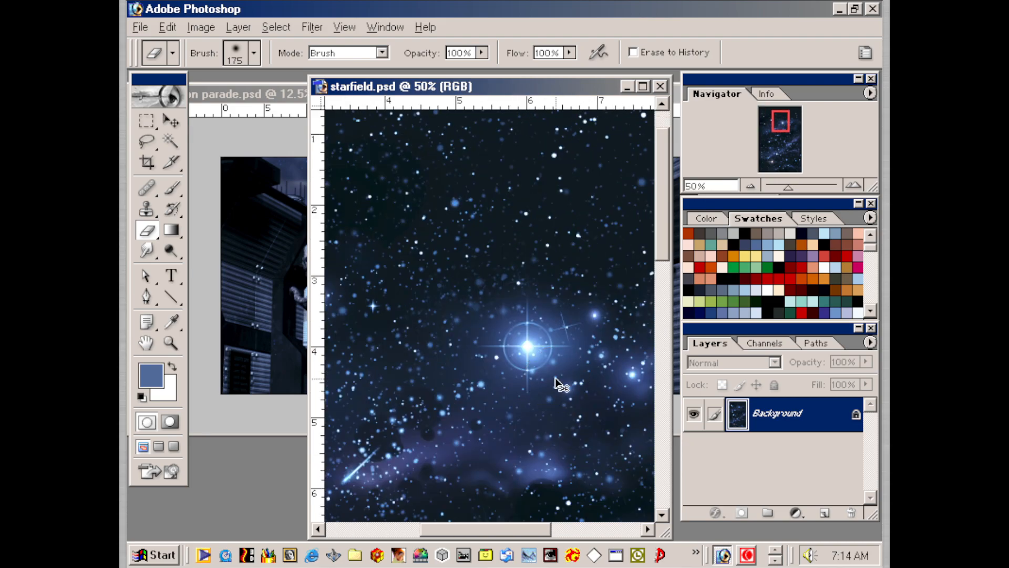
key("ctrl+minus")
key("ctrl+minus")
key("ctrl+minus")
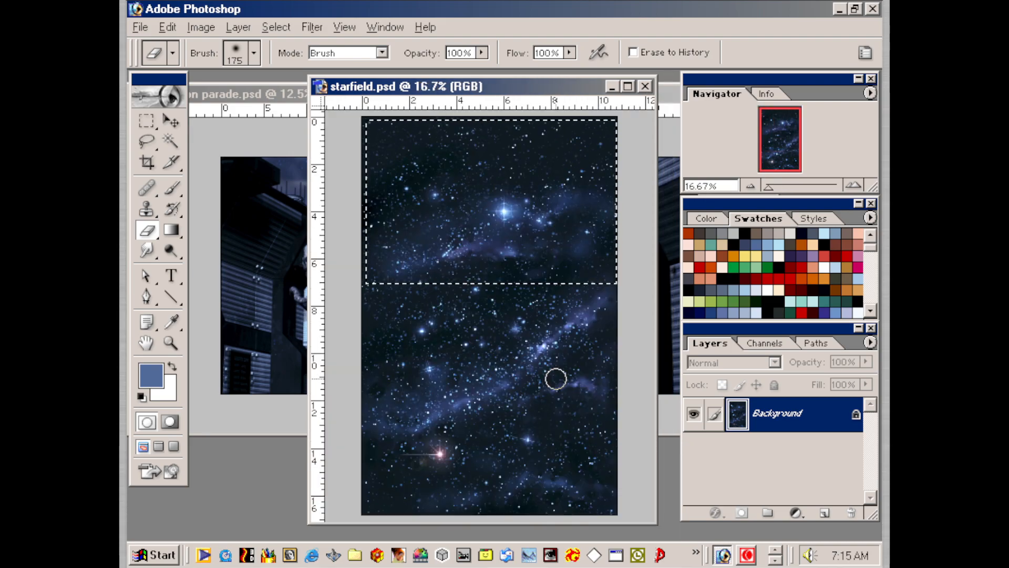
- Paste the copied starfield into robots on parade.psd above the blue fill layer and move it to the image's upper-left corner
left_click(263, 94)
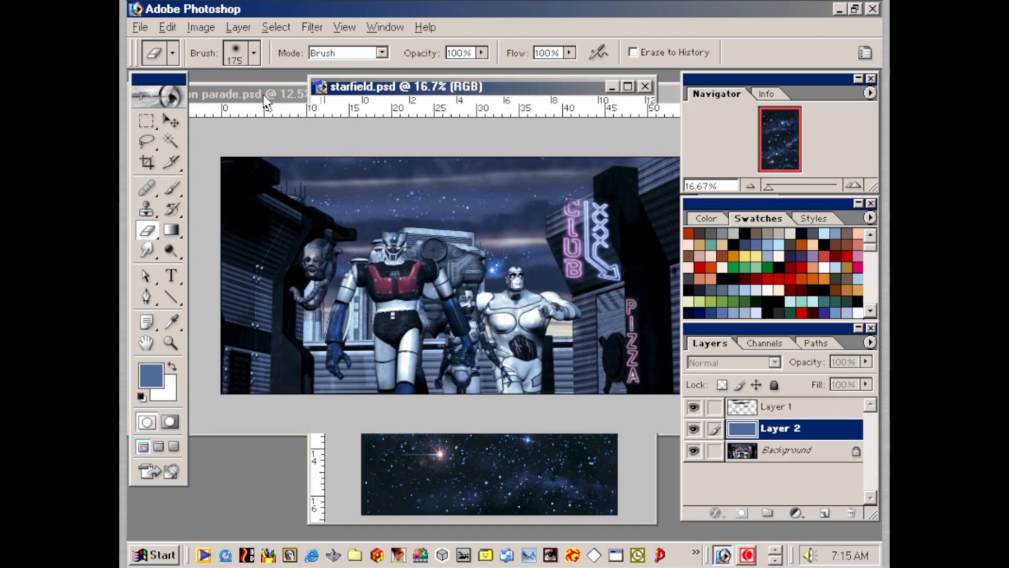
key("ctrl+v")
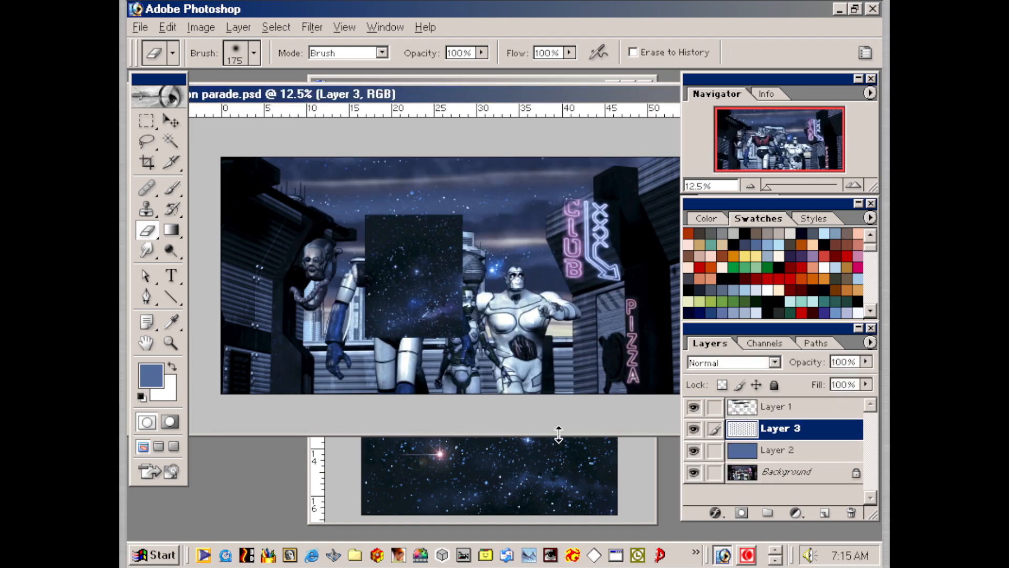
left_click_drag(491, 292, 355, 232)
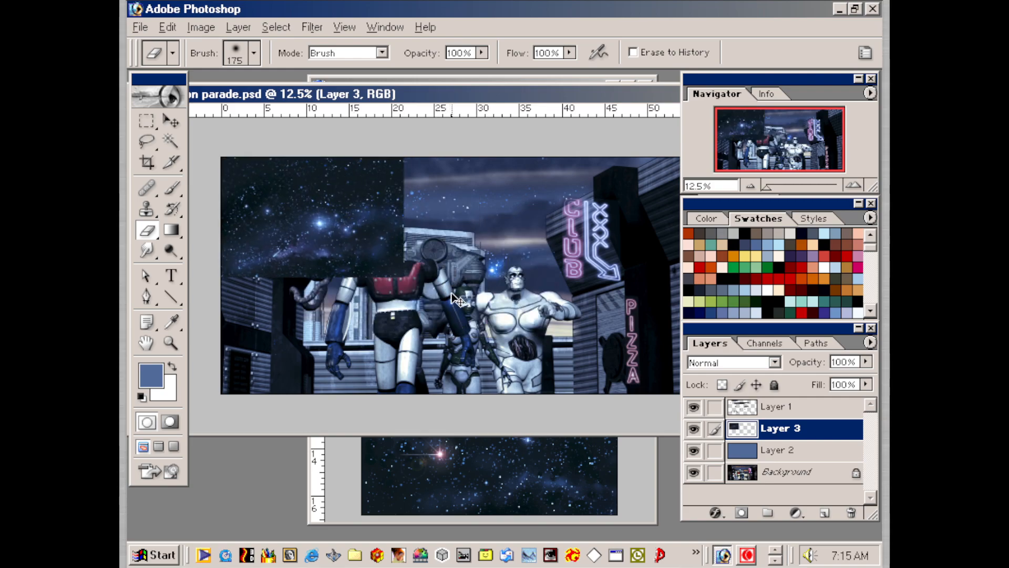
- Scale the pasted starfield up with Free Transform so it covers the picture from its upper-left corner to beyond the robots
key("ctrl+t")
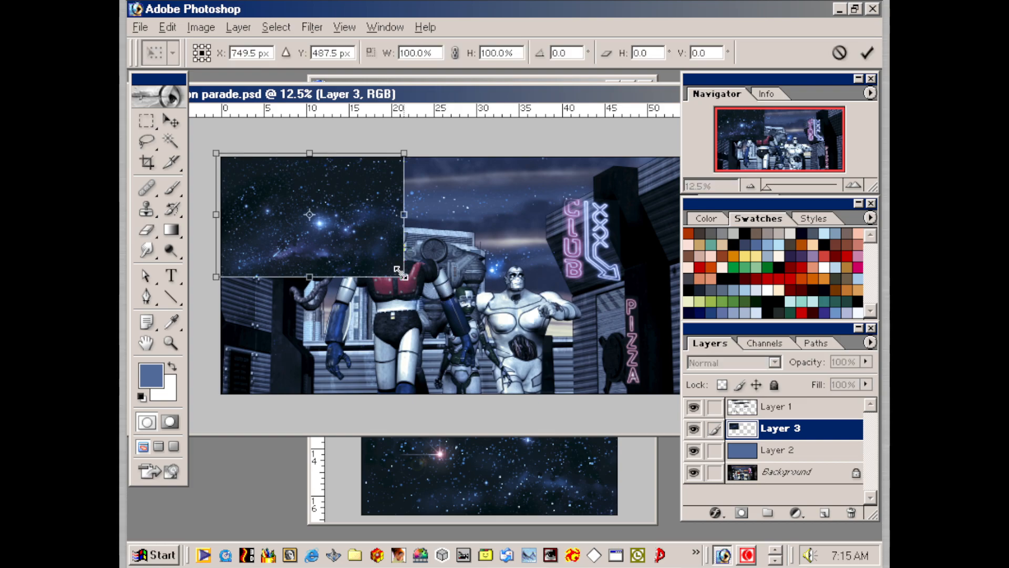
left_click_drag(422, 291, 594, 384)
key("Return")
key("e")
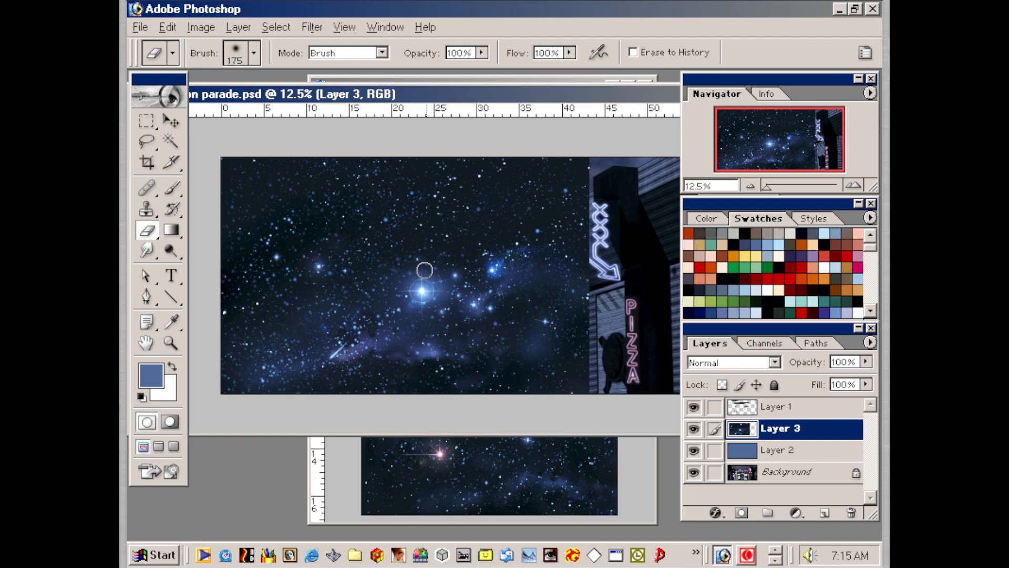
- Sample the dark sky color with the Brush tool and paint over the large bright star with a hard 175-pixel brush
key("alt")
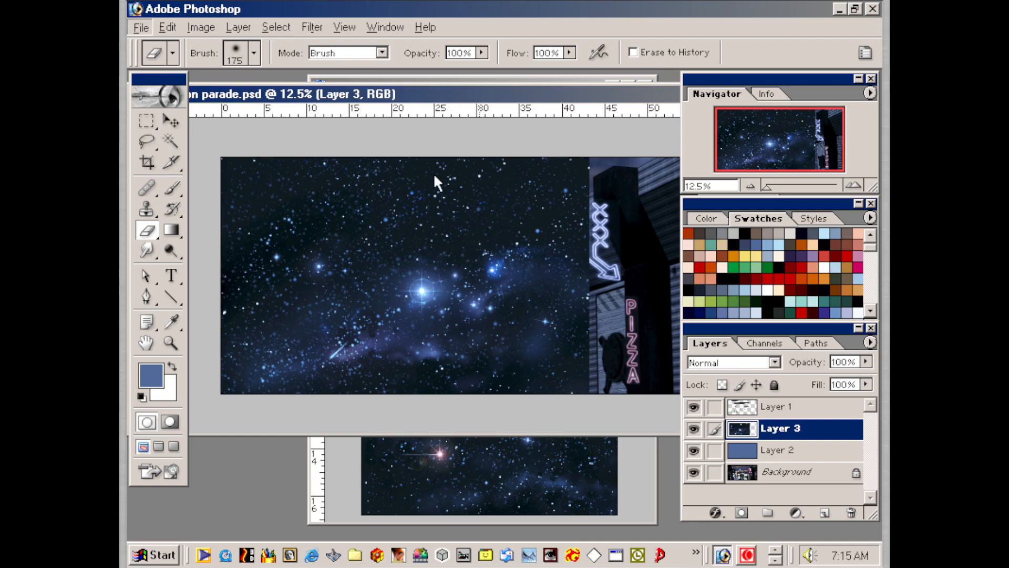
left_click(175, 194)
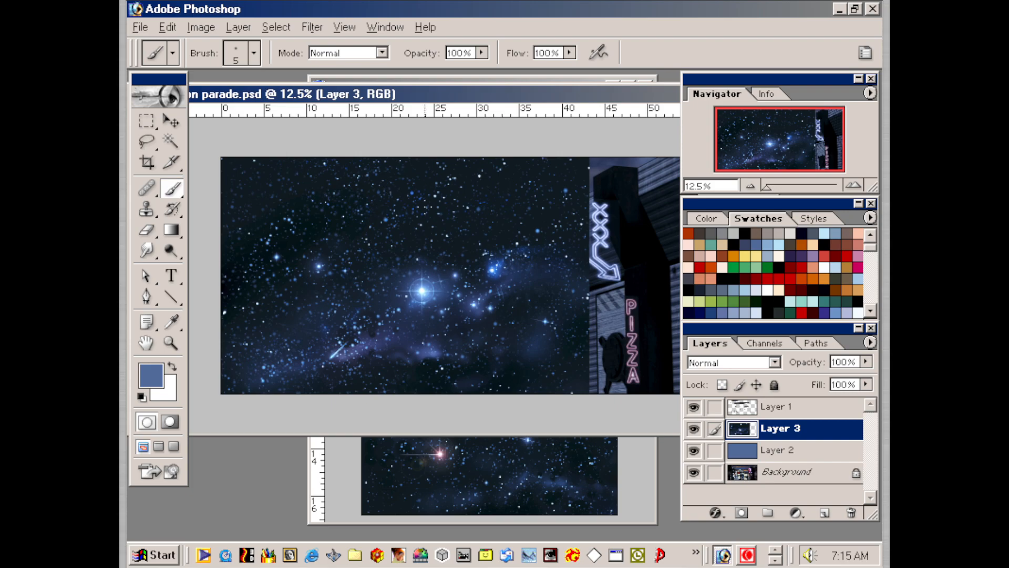
left_click(455, 251, "alt")
key("bracketright")
key("bracketright")
key("bracketright")
key("bracketright")
key("bracketright")
key("bracketright")
key("bracketright")
key("bracketright")
key("bracketright")
key("bracketright")
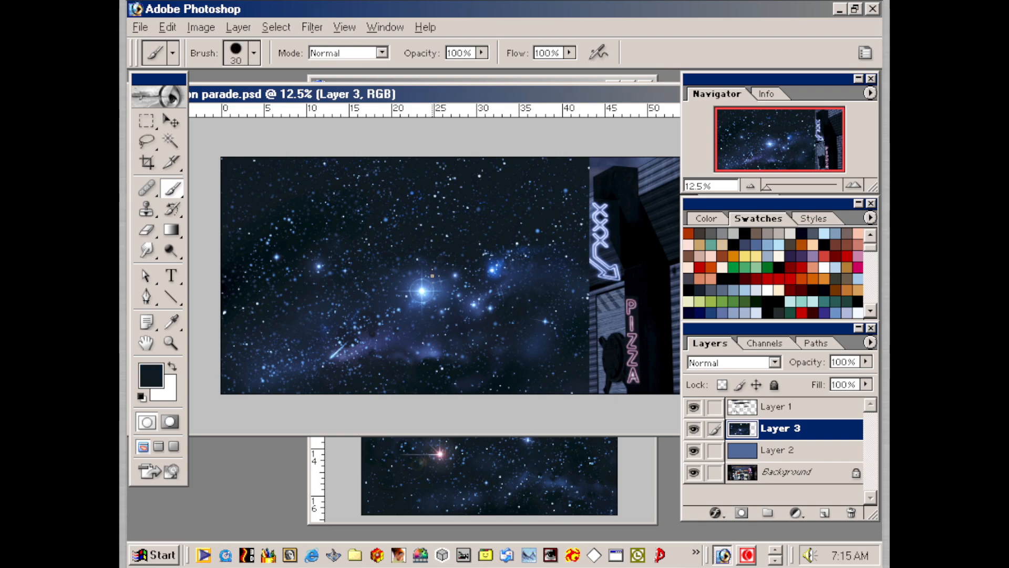
key("bracketright")
key("bracketright")
key("bracketright")
key("bracketright")
key("bracketright")
left_click(426, 283)
key("bracketright")
key("bracketright")
left_click(420, 292)
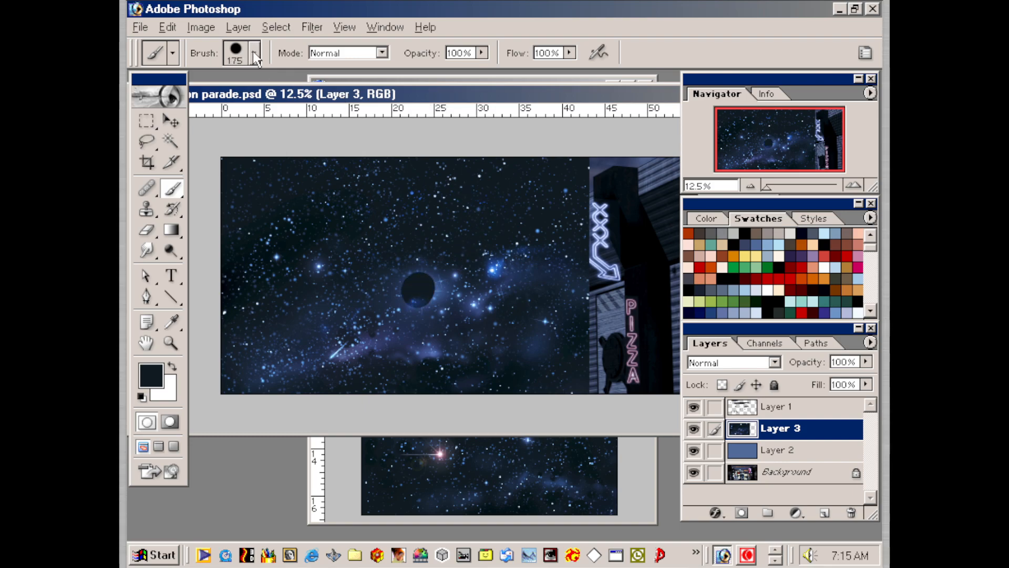
- Choose a soft airbrush preset, enlarge it to 125 pixels, and paint over the glow around the covered large star
left_click(172, 53)
left_click(195, 134)
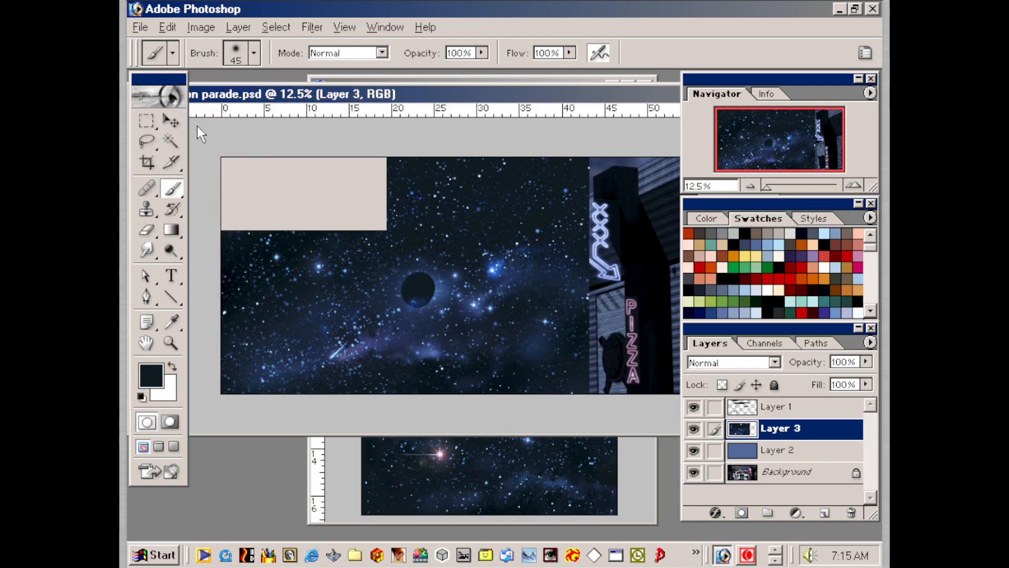
key("bracketright")
key("bracketright")
key("bracketright")
key("bracketright")
key("bracketright")
key("bracketright")
key("bracketright")
mouse_move(428, 279)
left_mouse_down()
mouse_move(413, 306)
mouse_move(411, 283)
mouse_move(401, 301)
mouse_move(435, 283)
mouse_move(411, 288)
left_mouse_up()
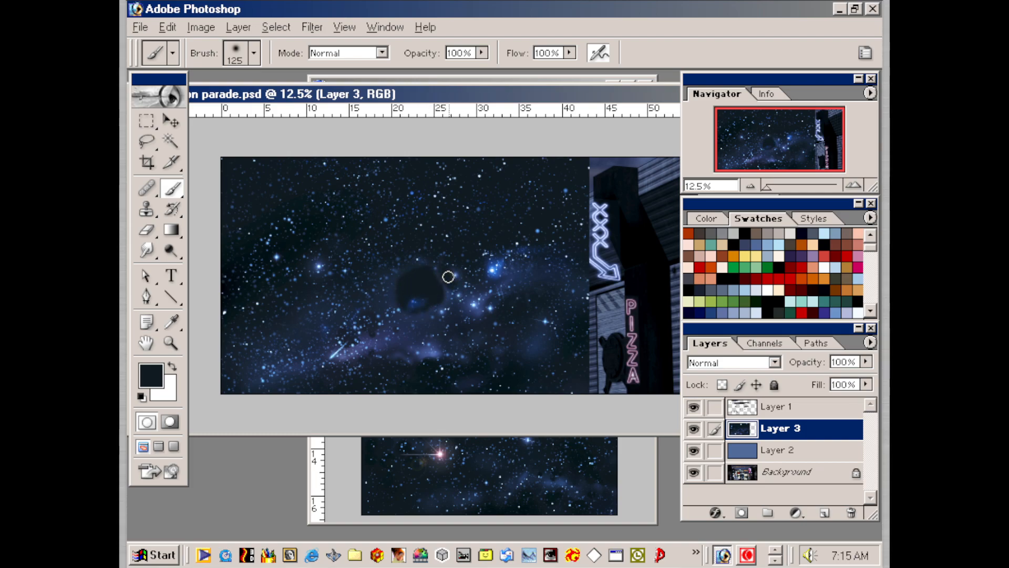
- Paint out the shooting star, bright nebula spots and other conspicuous stars on the pasted starfield with the dark sky color
left_click_drag(355, 341, 333, 347)
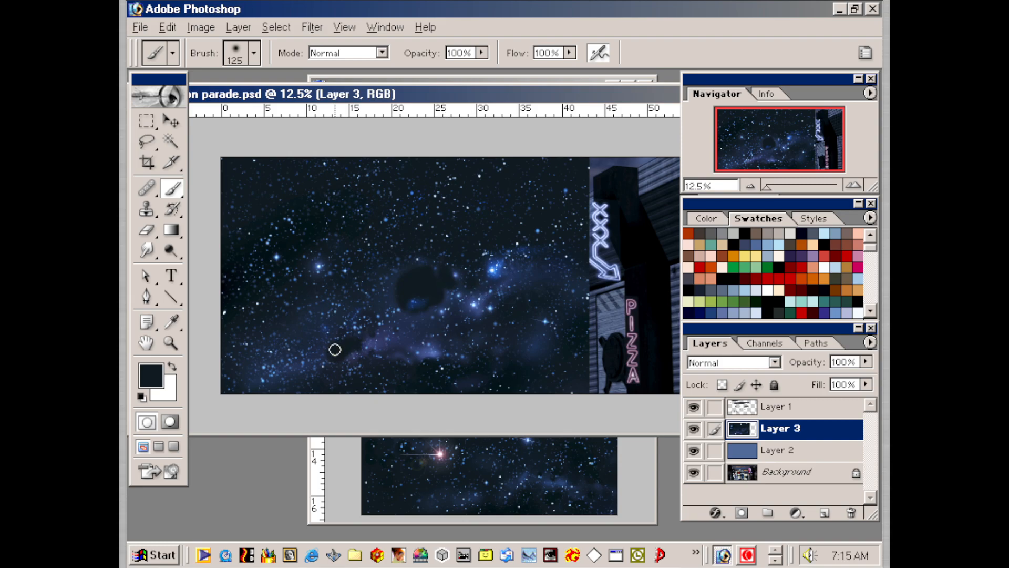
left_click(501, 292)
left_click(427, 354)
left_click(395, 348)
left_click(419, 328)
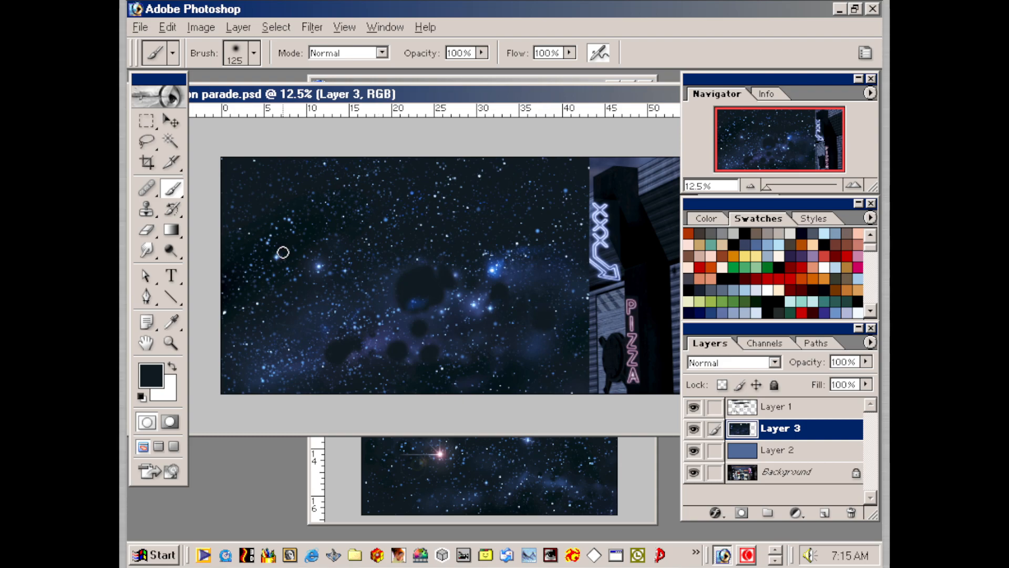
left_click(276, 256)
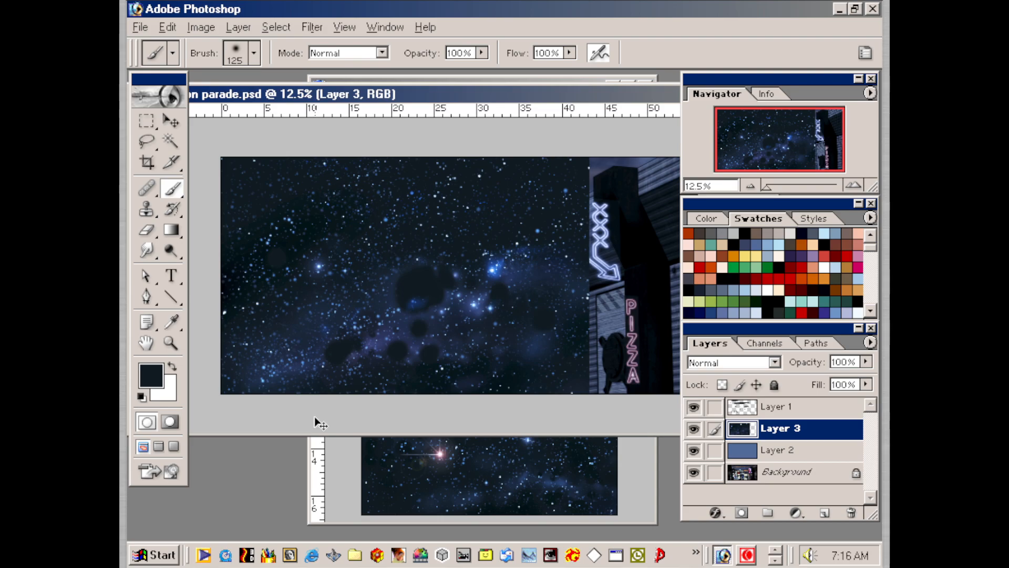
- Darken the starfield's background with Levels, raising the black input level past 80 and setting the white input level to 199
key("ctrl+l")
left_click_drag(489, 447, 564, 449)
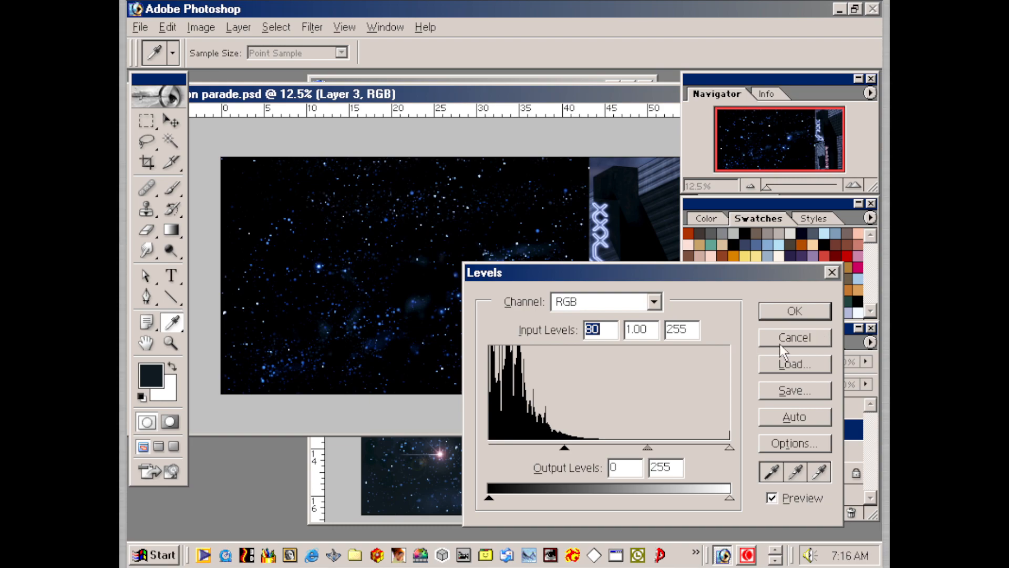
left_click_drag(728, 448, 684, 448)
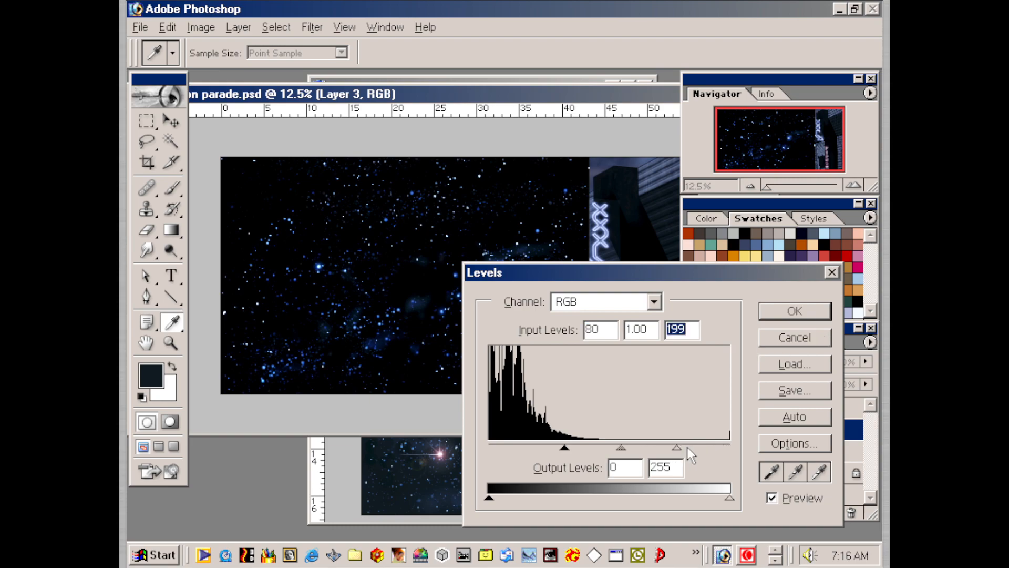
left_click_drag(565, 450, 577, 450)
left_click(793, 310)
key("b")
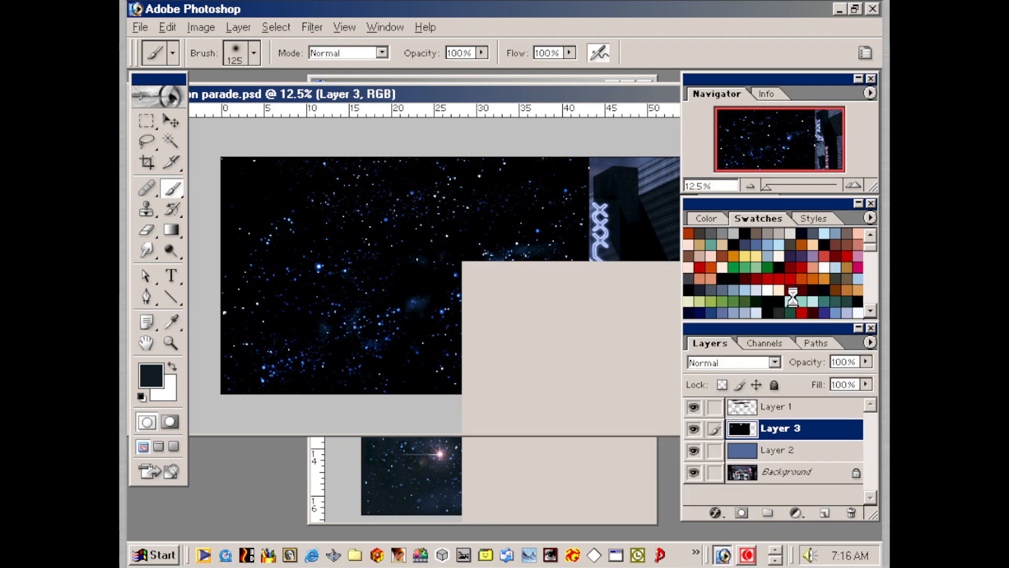
- Set the new starfield layer's blend mode to Screen and shift the stars toward the upper right
left_click(736, 363)
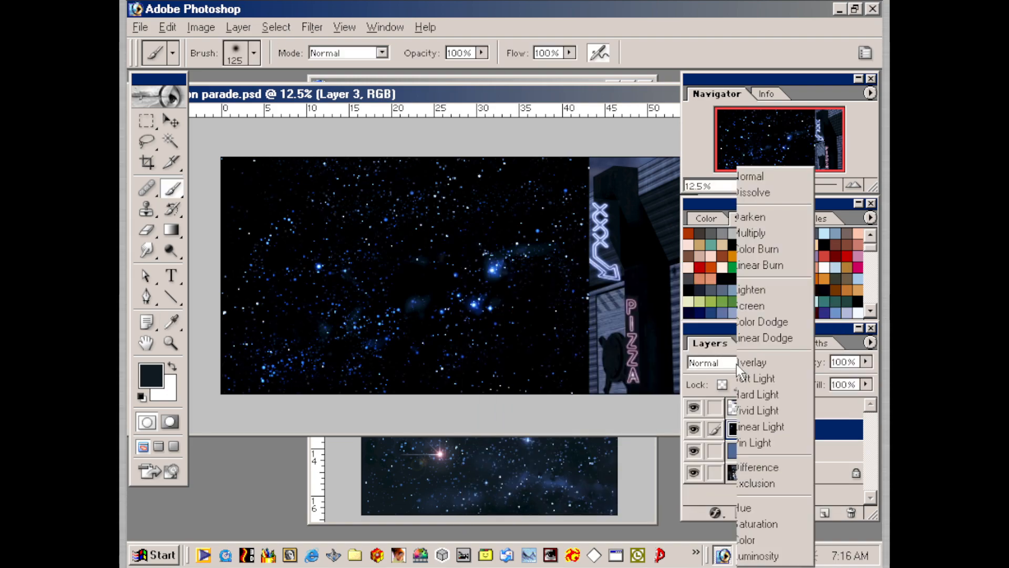
left_click(776, 305)
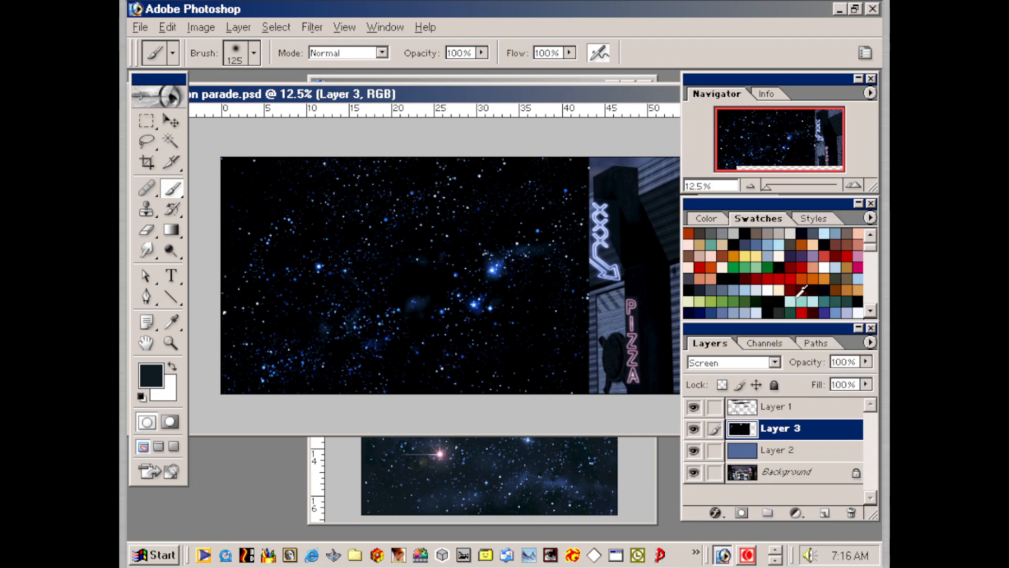
left_click_drag(503, 336, 551, 289)
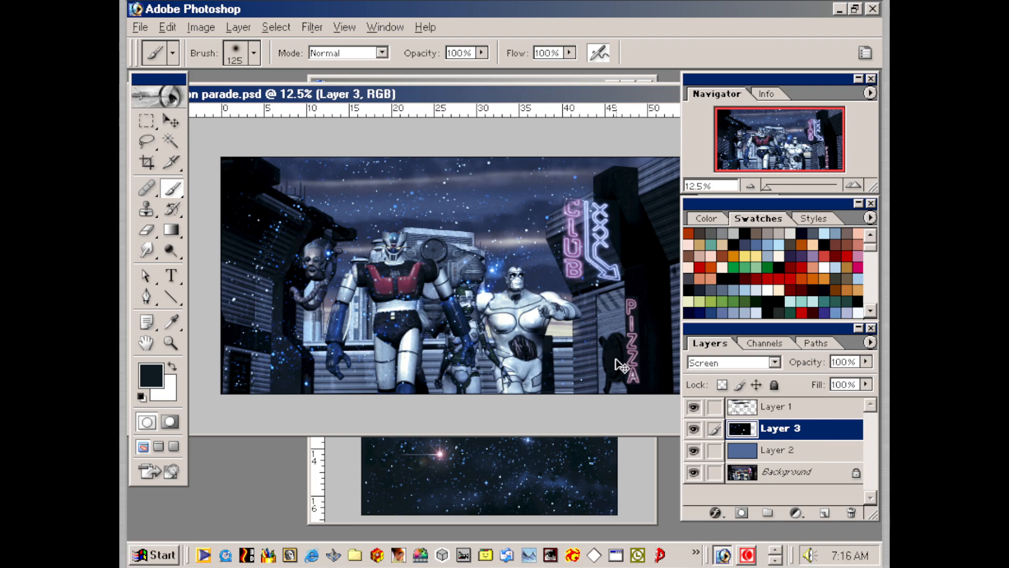
- Duplicate the Layer 3 starfield, hide the duplicate, and make the original Layer 3 active
left_click_drag(822, 428, 825, 511)
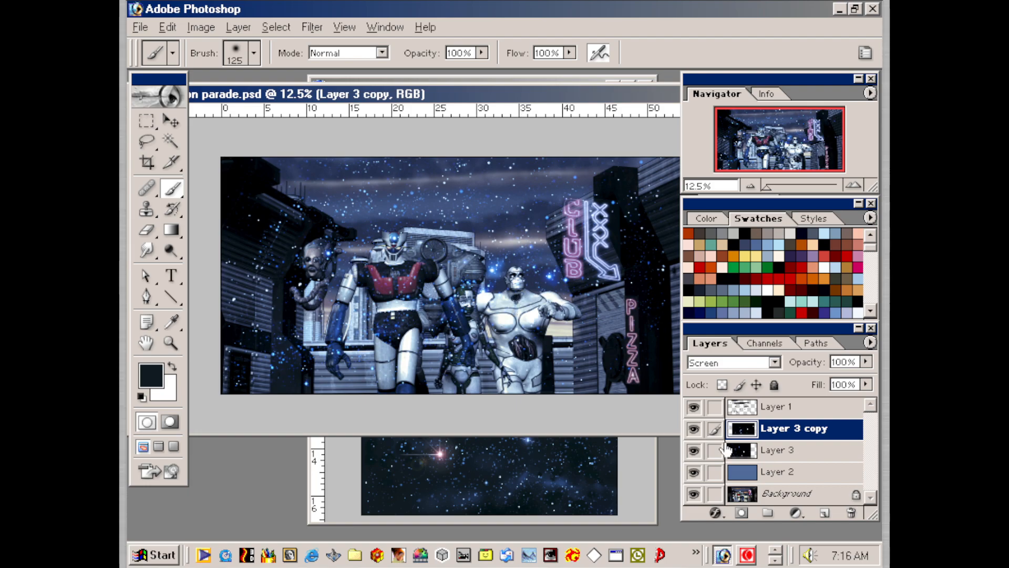
left_click(694, 428)
left_click(754, 446)
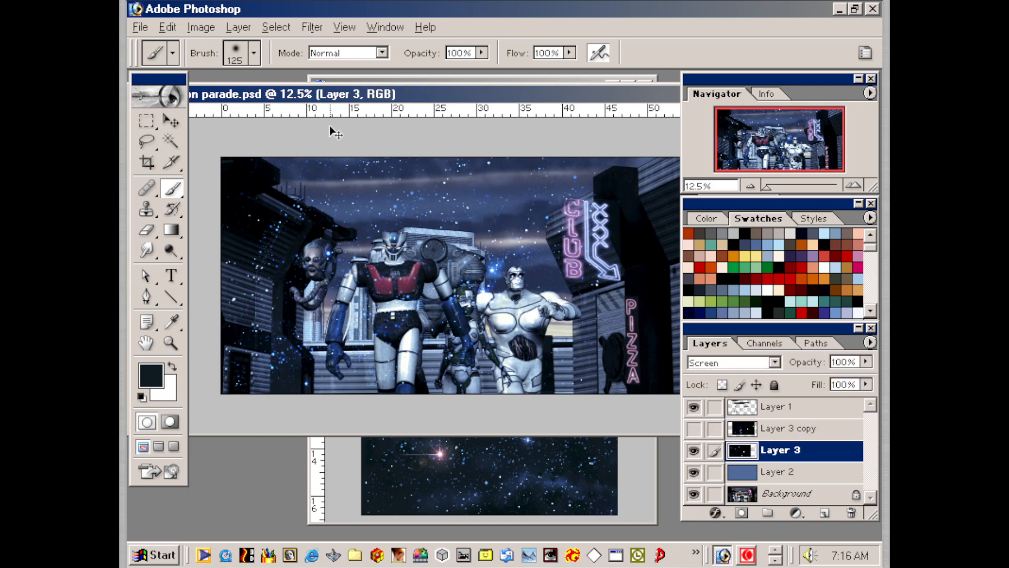
- Desaturate the Layer 3 starfield with Hue/Saturation so its stars turn white
key("ctrl+u")
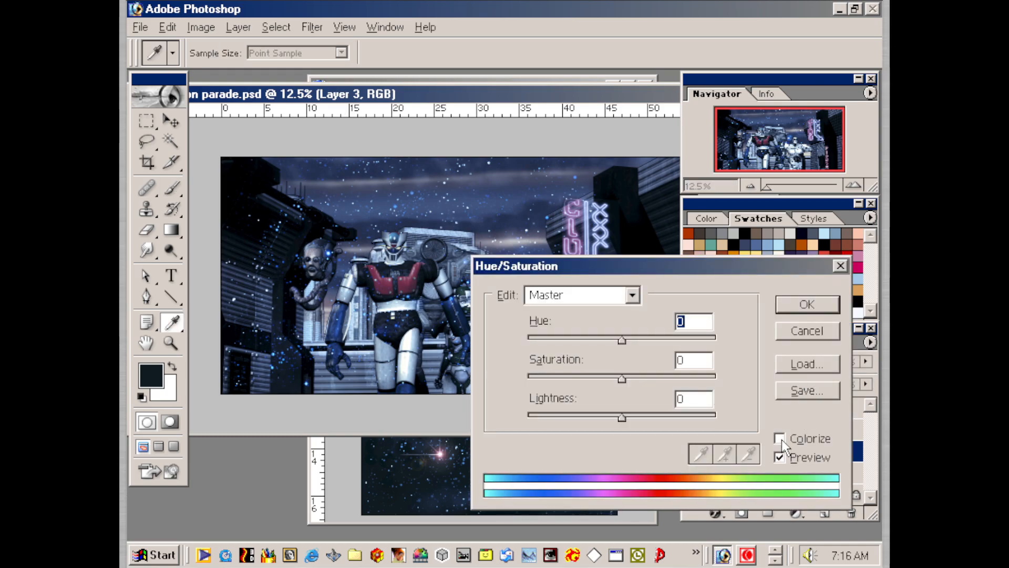
left_click_drag(620, 378, 515, 399)
left_click(802, 306)
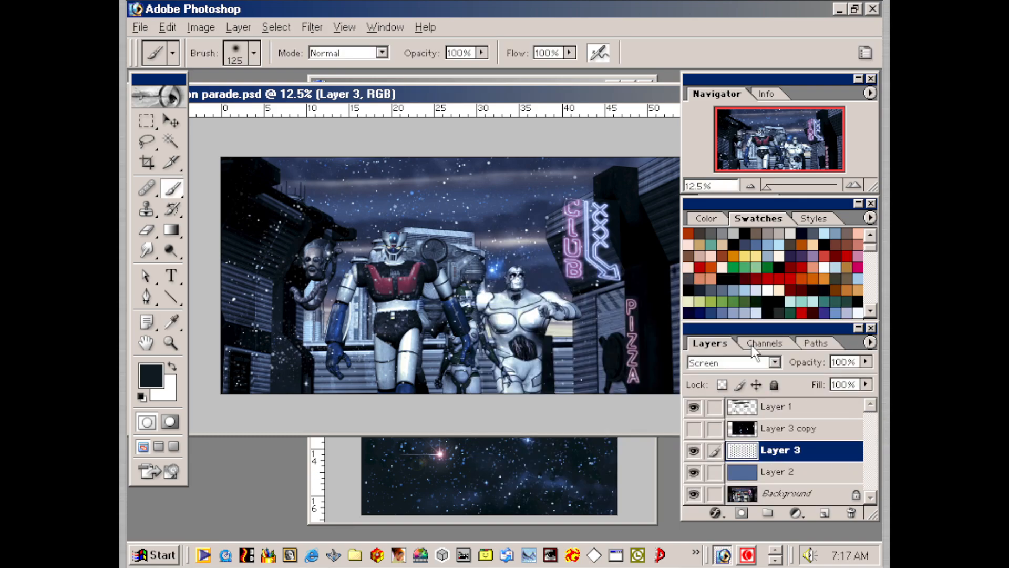
- Apply a short Motion Blur at a 55° angle to the Layer 3 starfield, with a distance of about 20 pixels or less
left_click(320, 24)
mouse_move(344, 146)
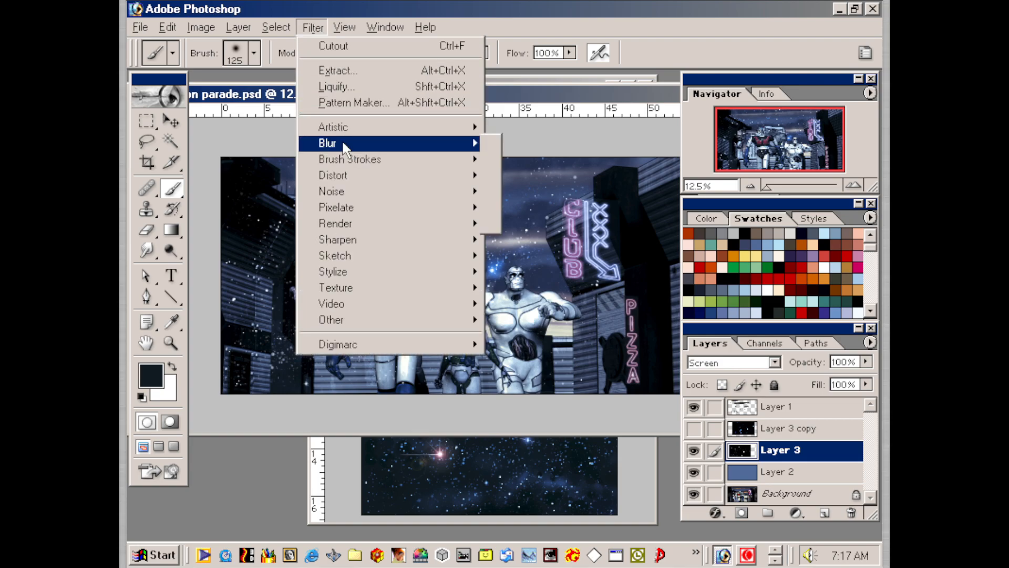
left_click(530, 174)
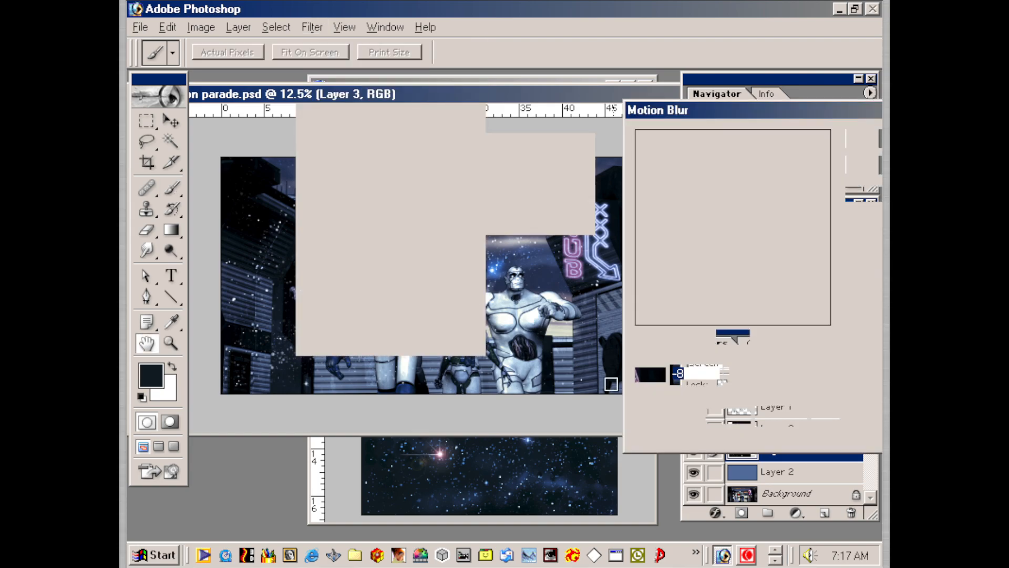
left_click_drag(754, 370, 765, 366)
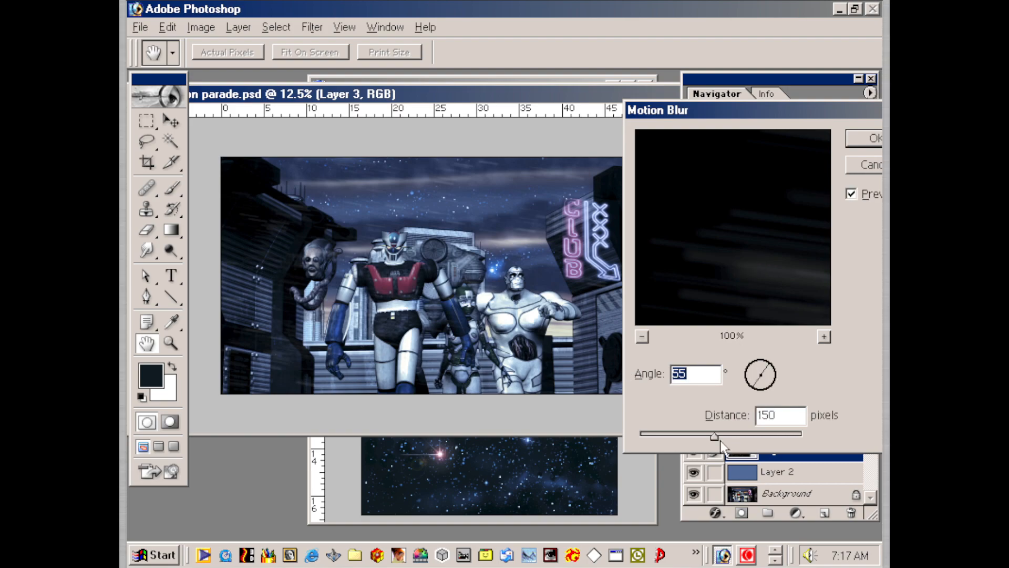
left_click_drag(717, 436, 663, 446)
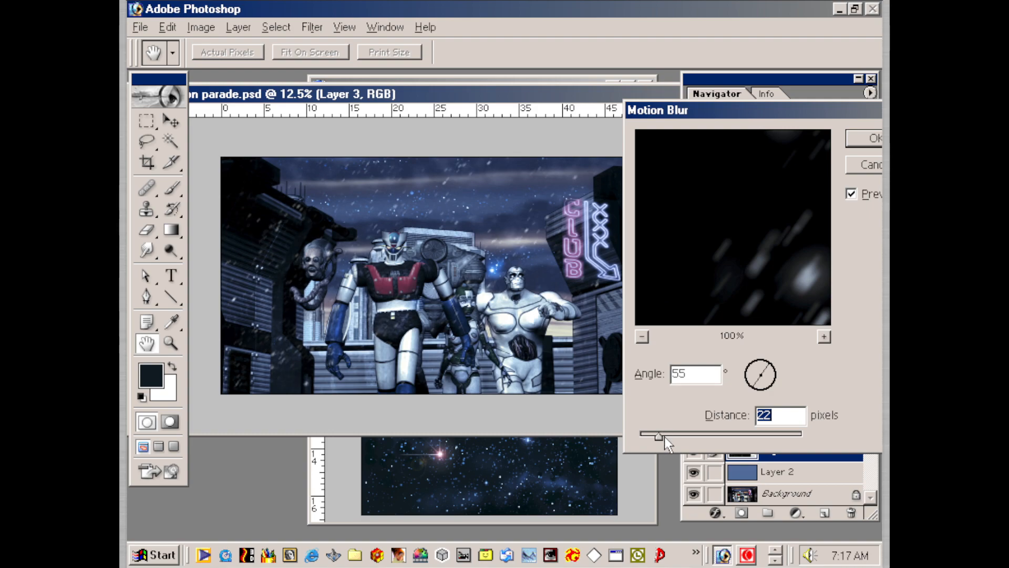
left_click_drag(666, 436, 655, 438)
key("Return")
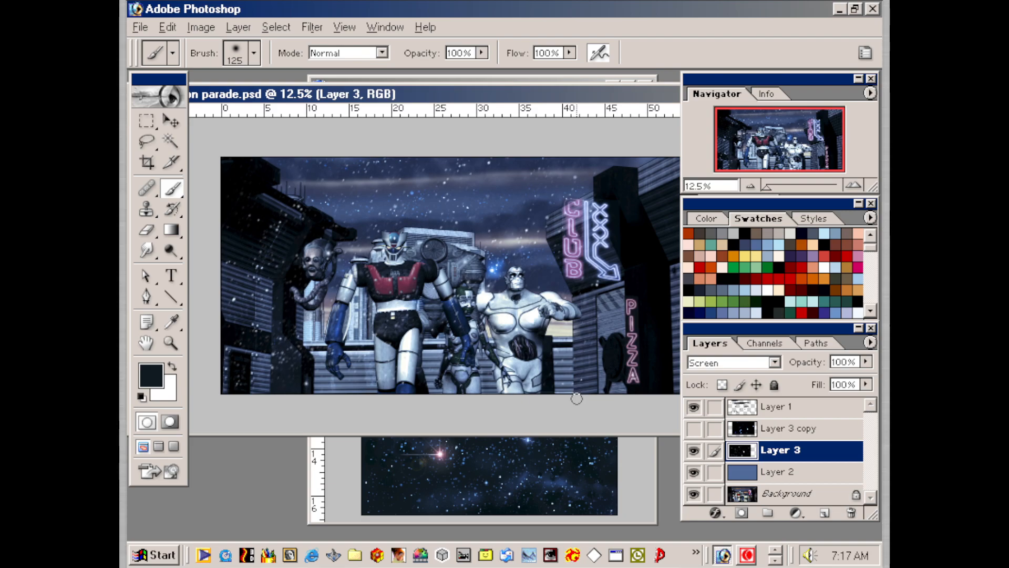
- Show the Layer 3 copy starfield and fully desaturate it with Hue/Saturation so its stars turn white
left_click(809, 428)
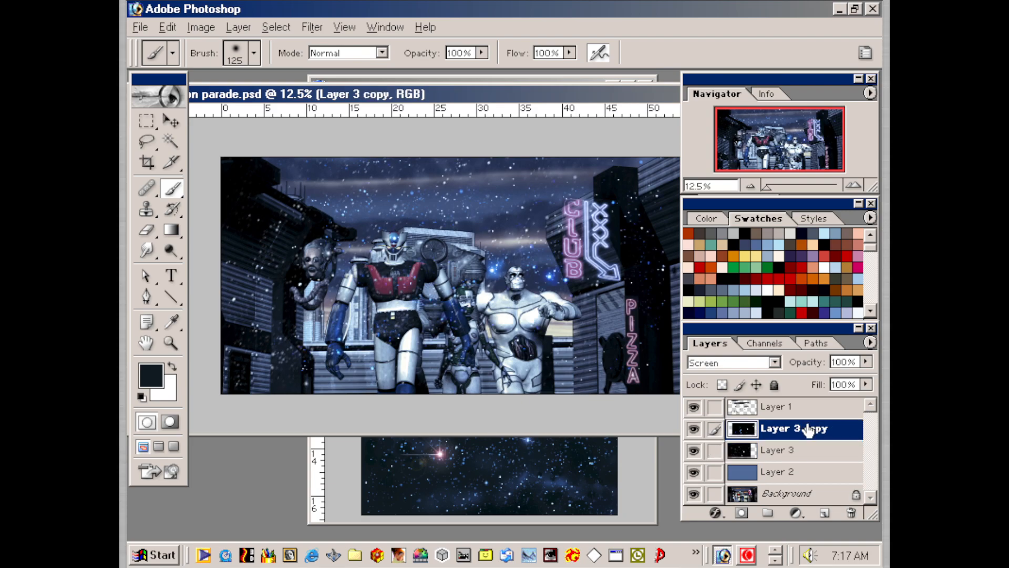
key("ctrl+u")
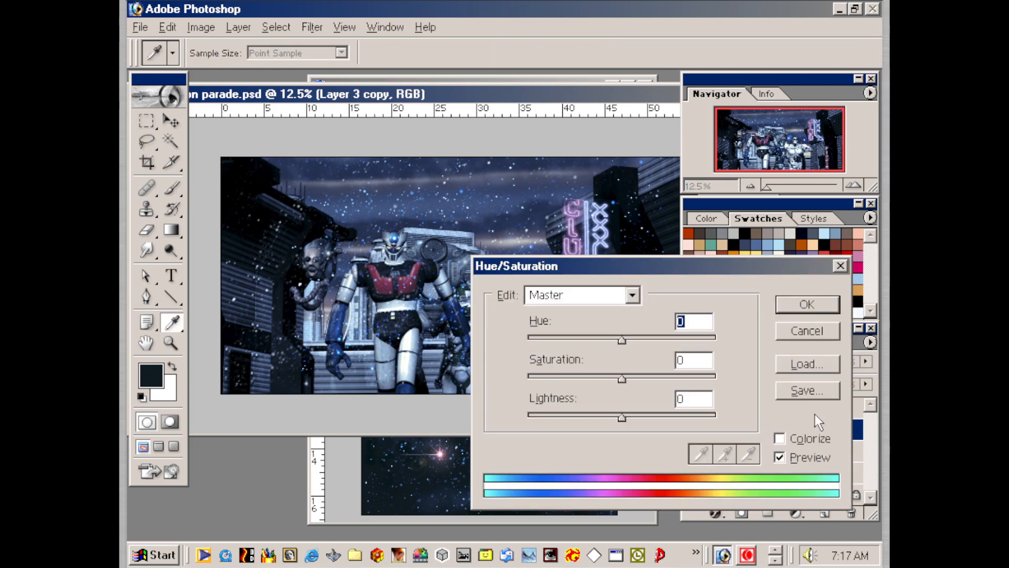
left_click_drag(620, 378, 510, 377)
left_click(807, 304)
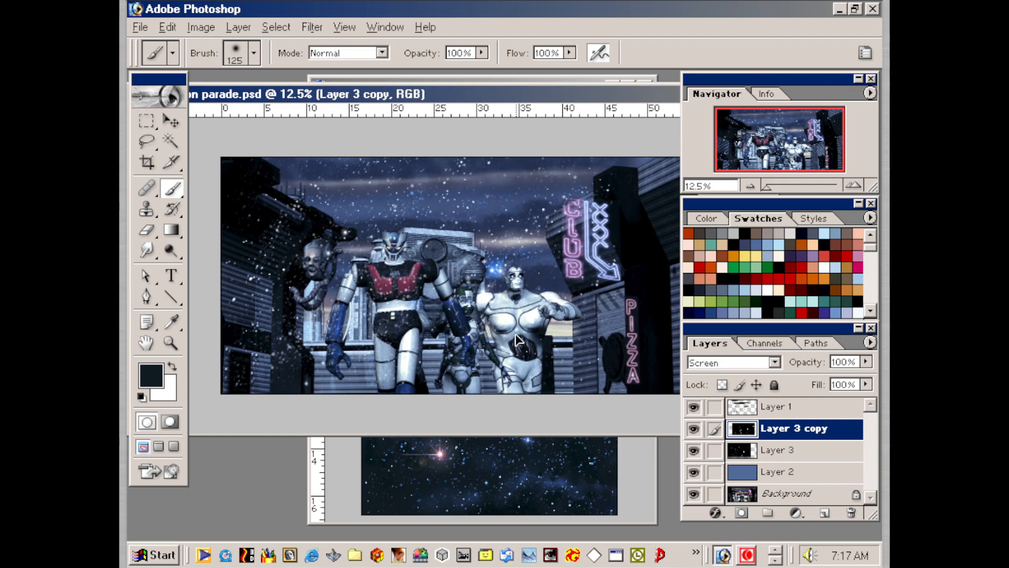
- Scale the Layer 3 copy starfield up to about 239% with Free Transform so it extends beyond the canvas
key("ctrl+t")
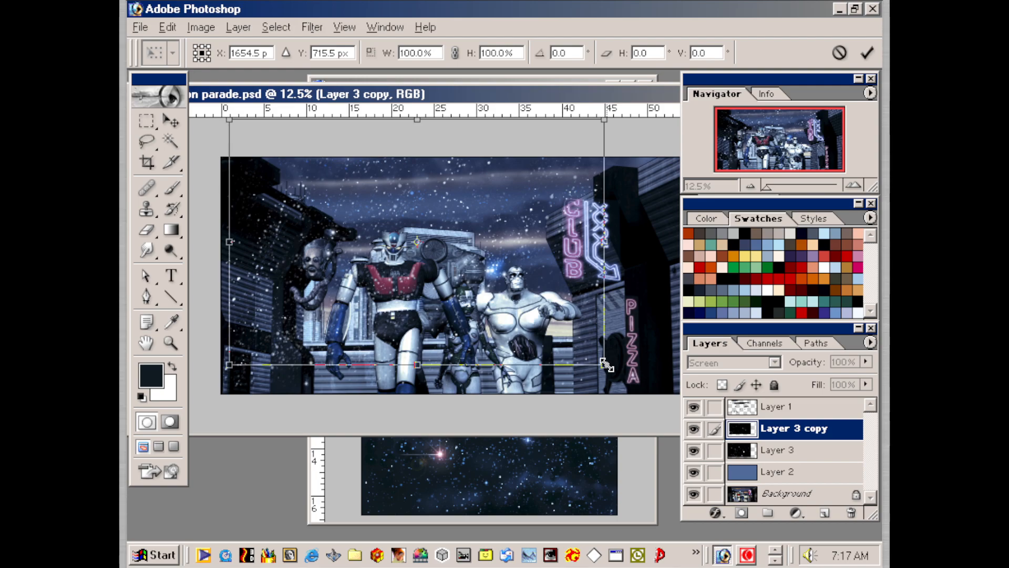
left_click_drag(605, 364, 825, 534)
left_click_drag(520, 342, 503, 322)
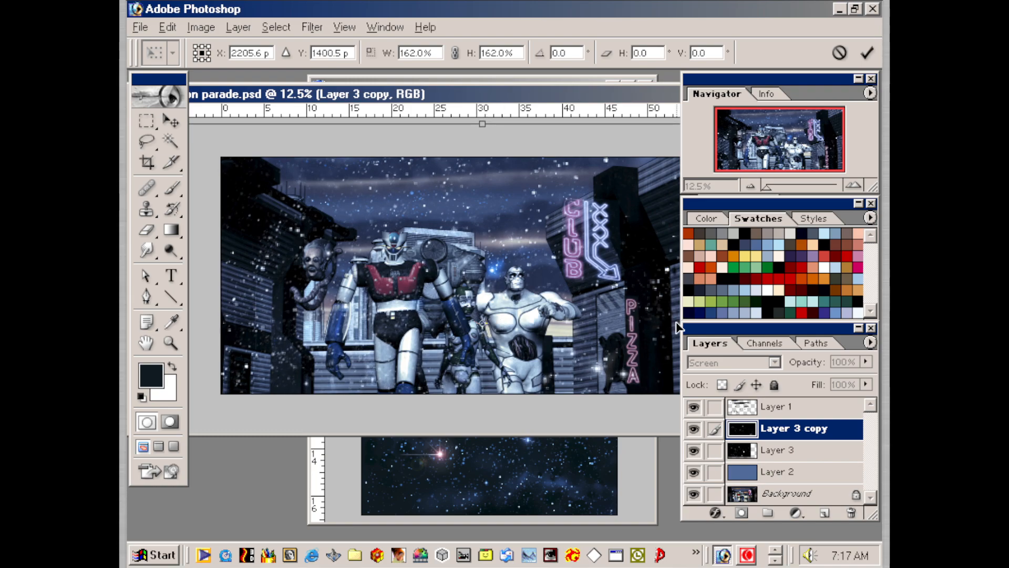
key("ctrl+minus")
key("ctrl+minus")
key("ctrl+minus")
key("ctrl+minus")
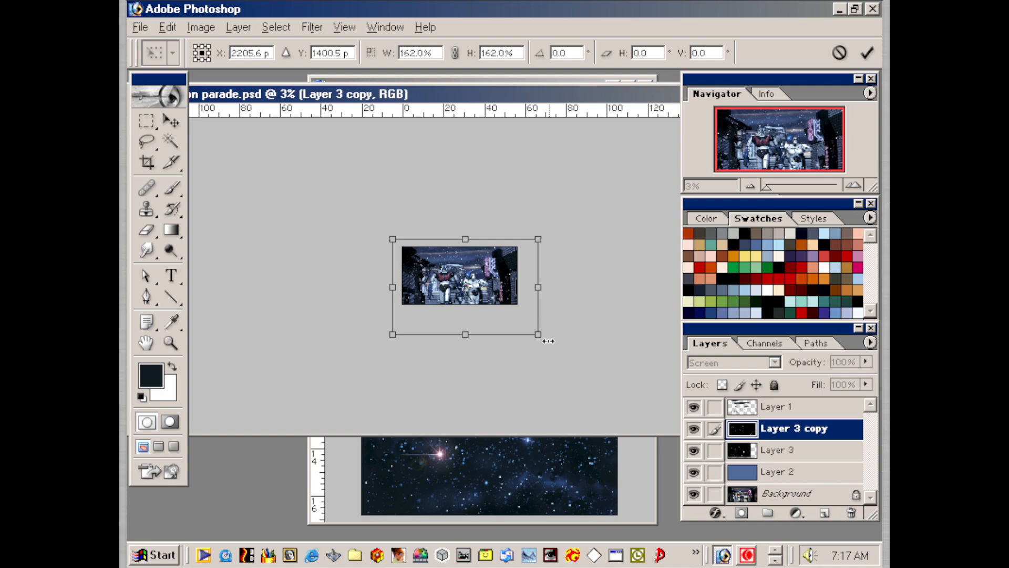
left_click_drag(538, 334, 607, 380)
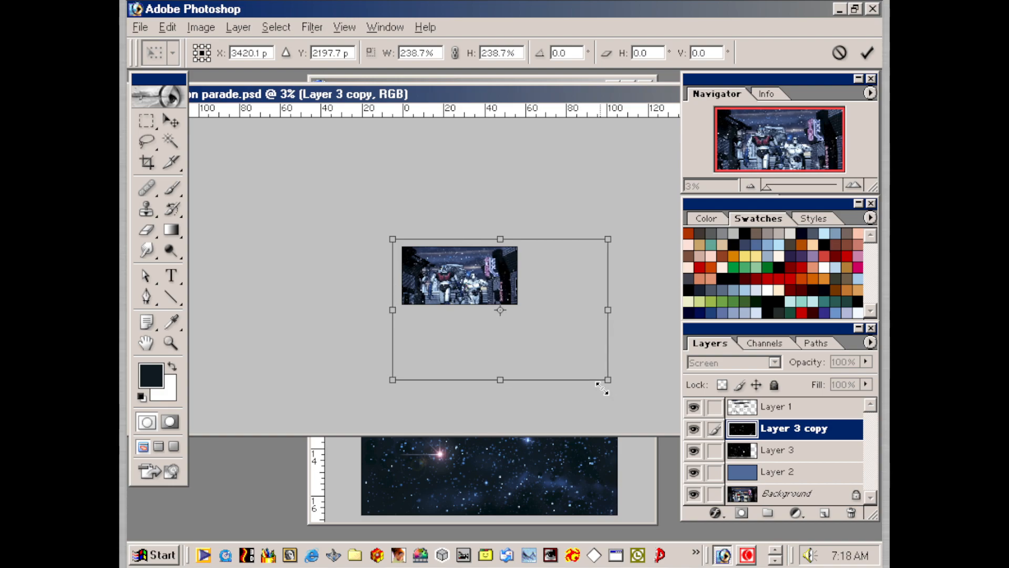
key("Return")
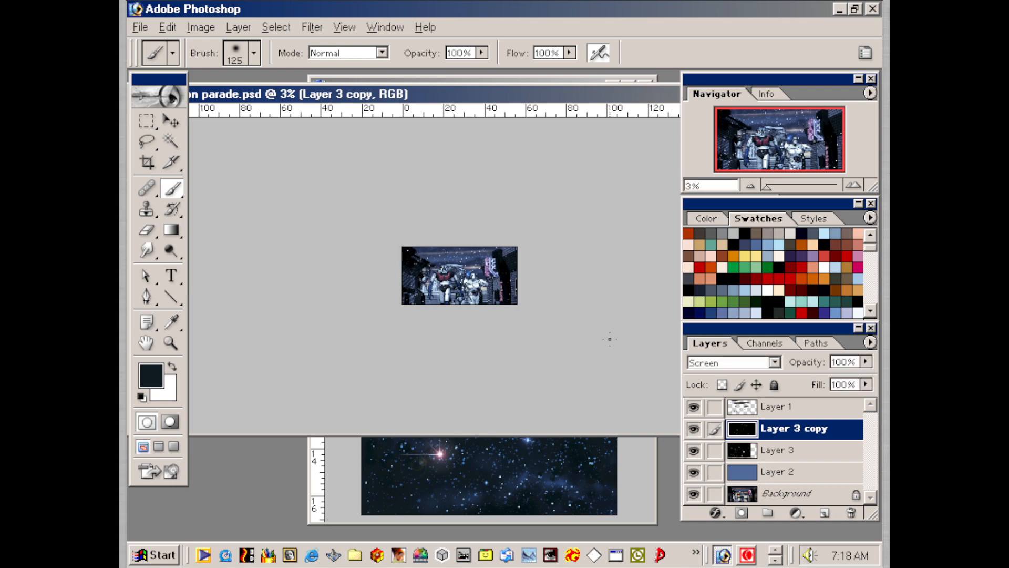
- Apply a Gaussian Blur with a radius of 7.1 pixels to the Layer 3 copy starfield
key("ctrl+plus")
key("ctrl+plus")
key("ctrl+plus")
key("ctrl+plus")
key("ctrl+plus")
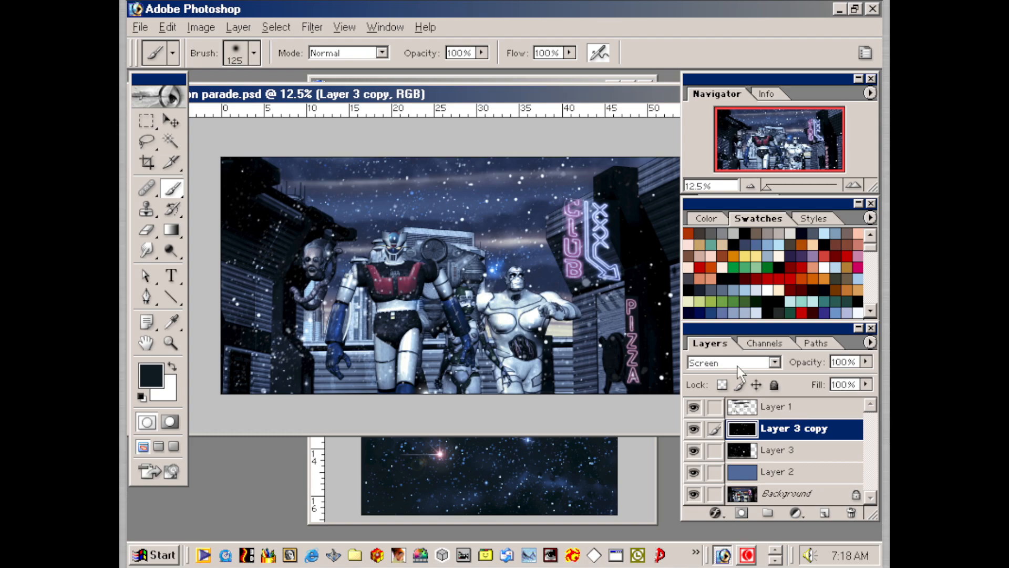
left_click(316, 26)
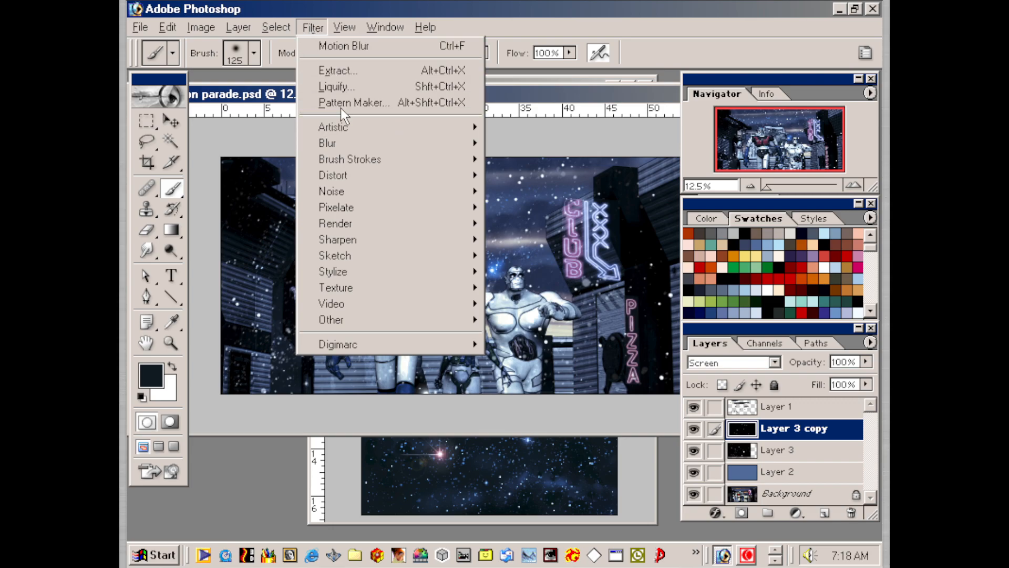
mouse_move(352, 145)
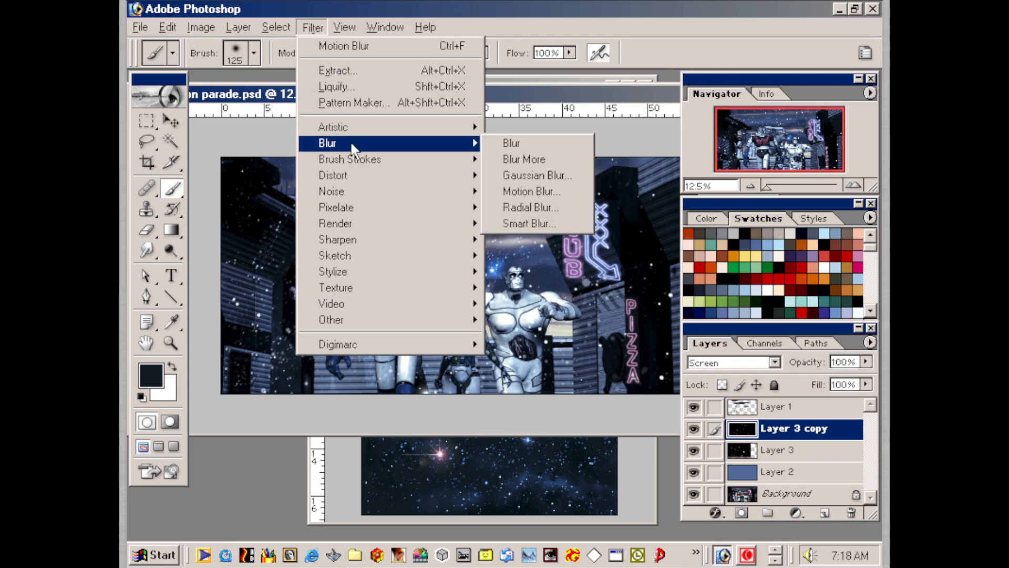
left_click(548, 175)
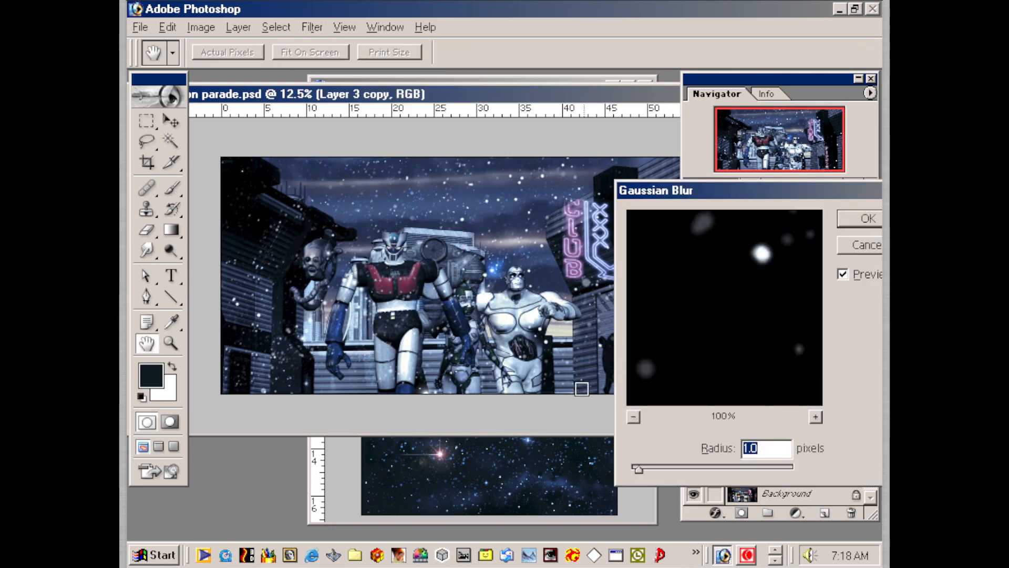
left_click_drag(762, 249, 700, 285)
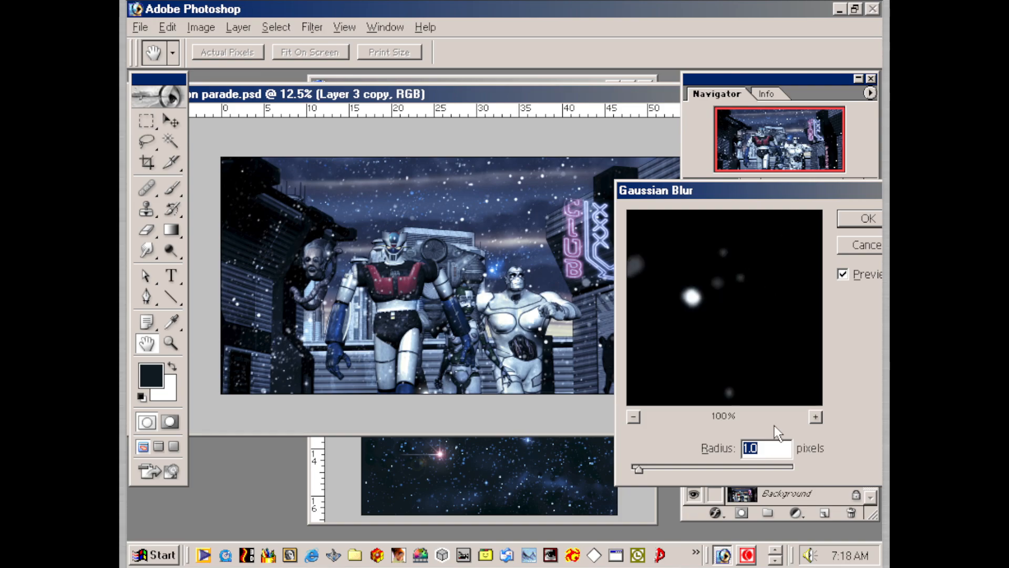
left_click(641, 468)
left_click_drag(645, 469, 671, 468)
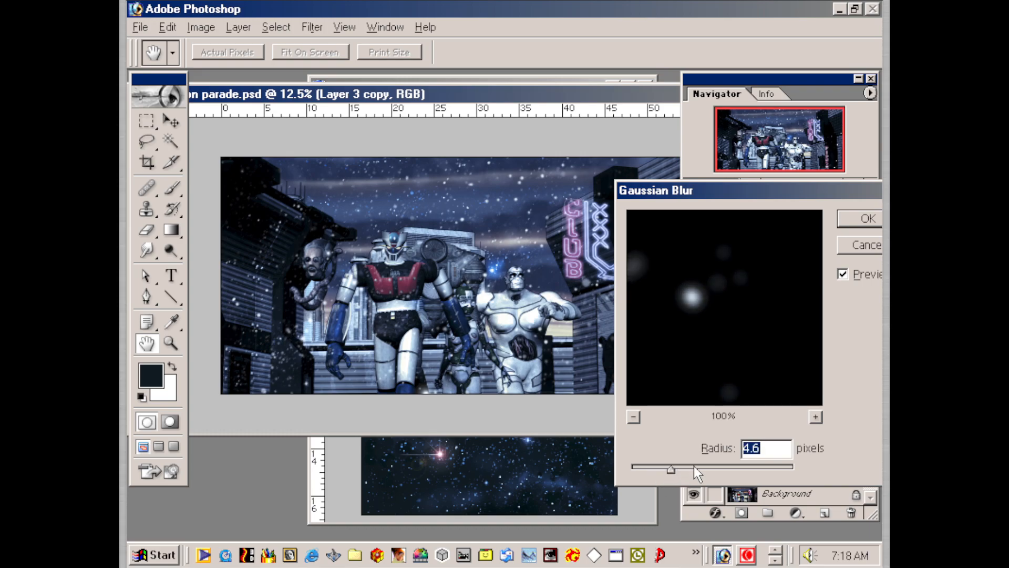
left_click(683, 472)
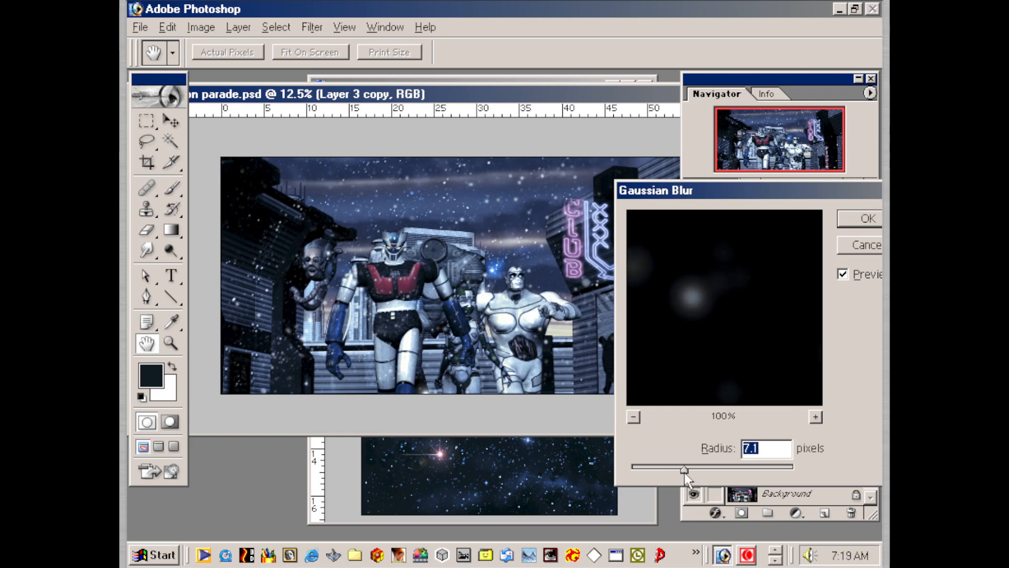
left_click(854, 221)
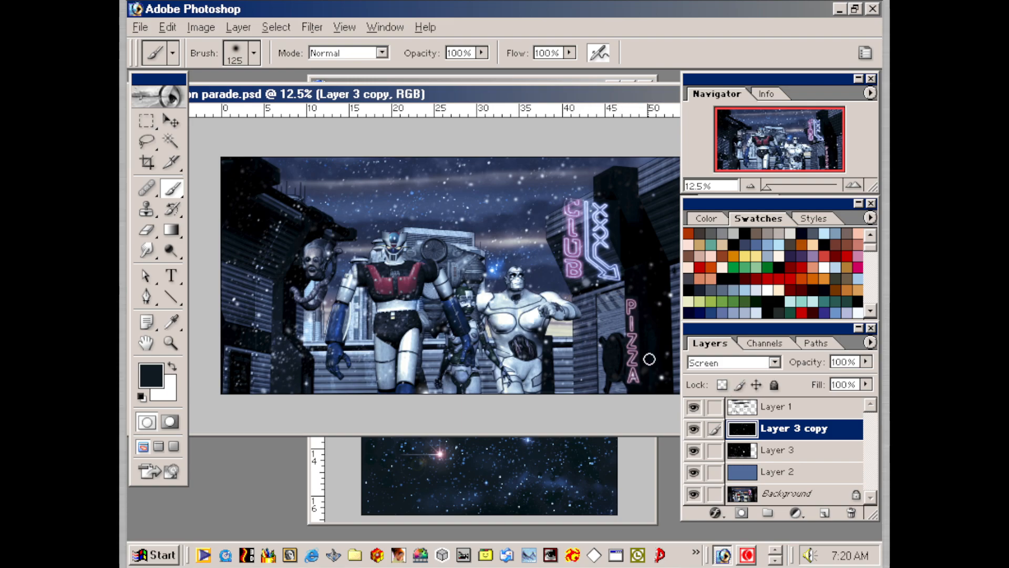
- Compare the image with and without Layer 3 copy, and lower that layer's opacity to about 53%
left_click(693, 431)
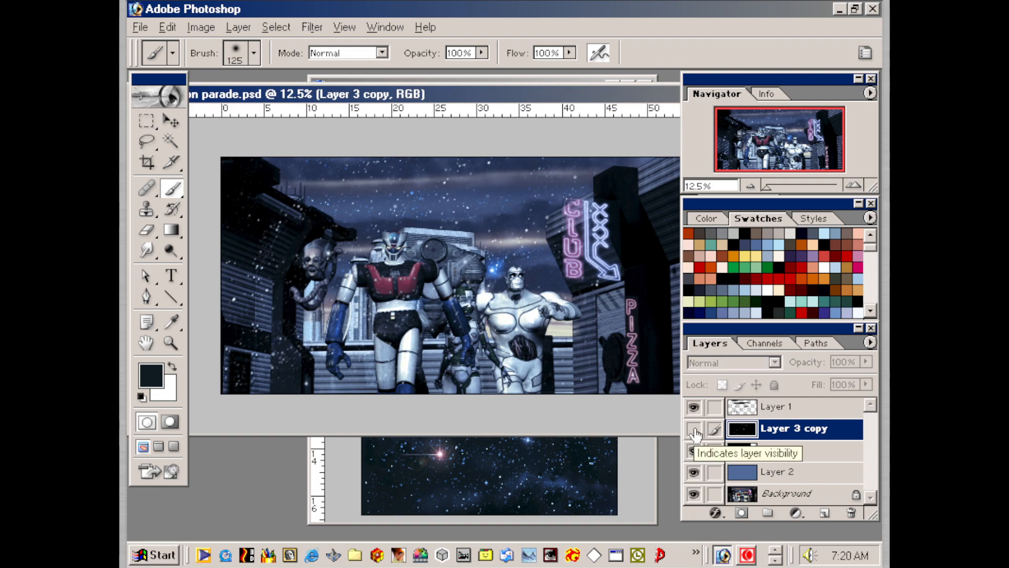
left_click(694, 431)
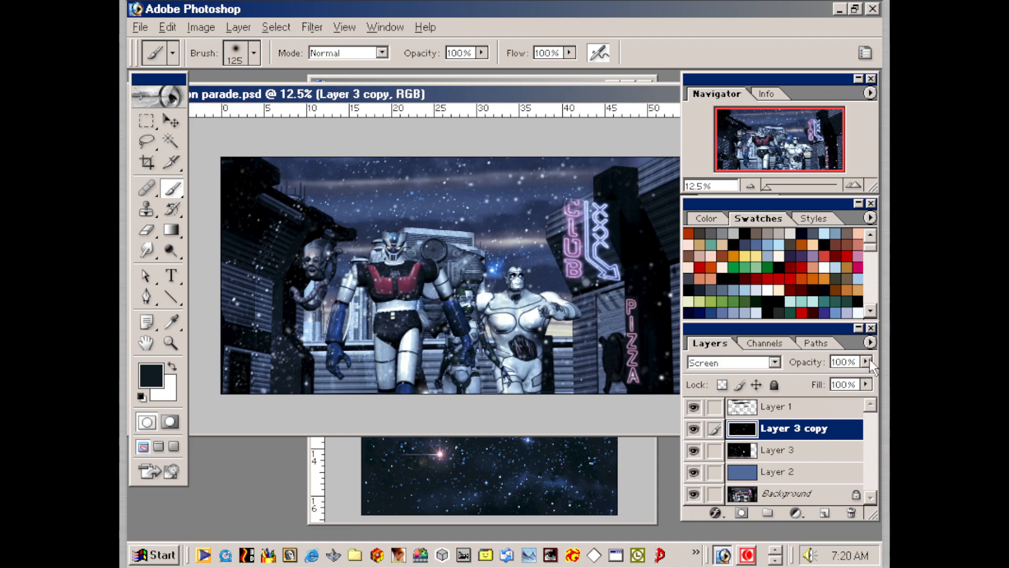
left_click_drag(865, 362, 849, 380)
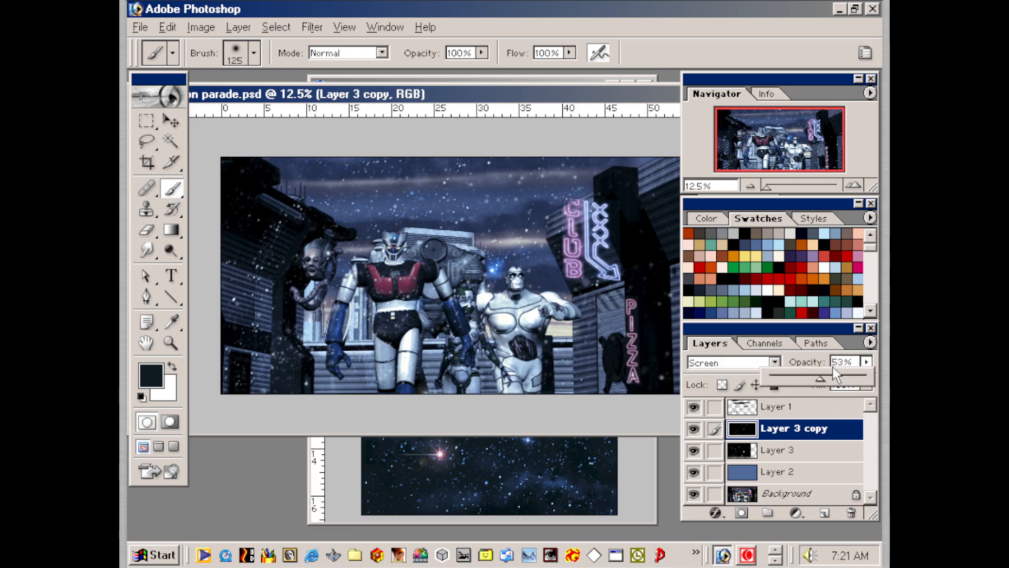
left_click(829, 413)
- Reduce the saturation of Layer 1 to -41 with Hue/Saturation
left_click(828, 412)
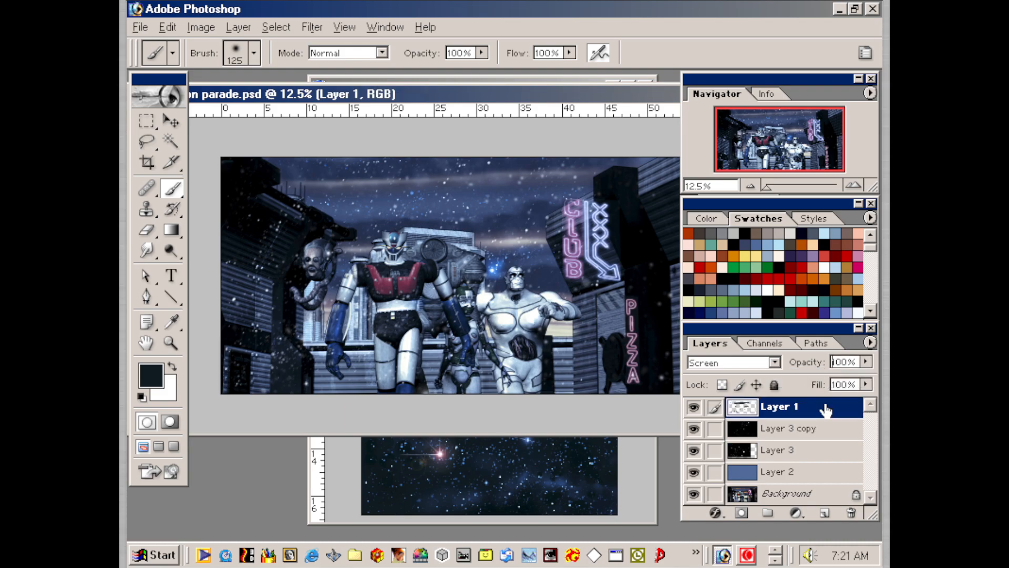
left_click(828, 366)
key("ctrl+u")
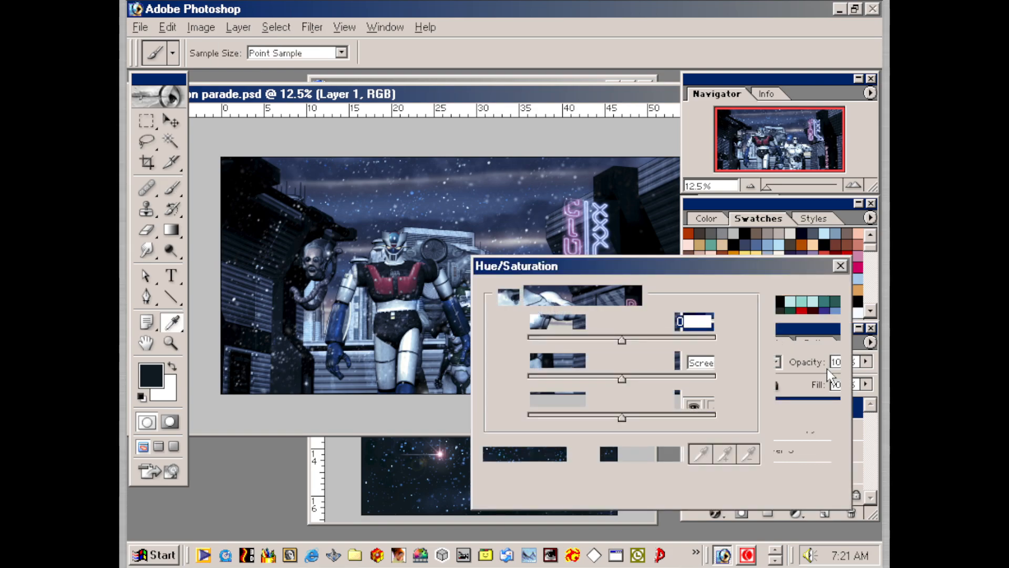
left_click_drag(620, 380, 555, 383)
left_click_drag(580, 323, 581, 324)
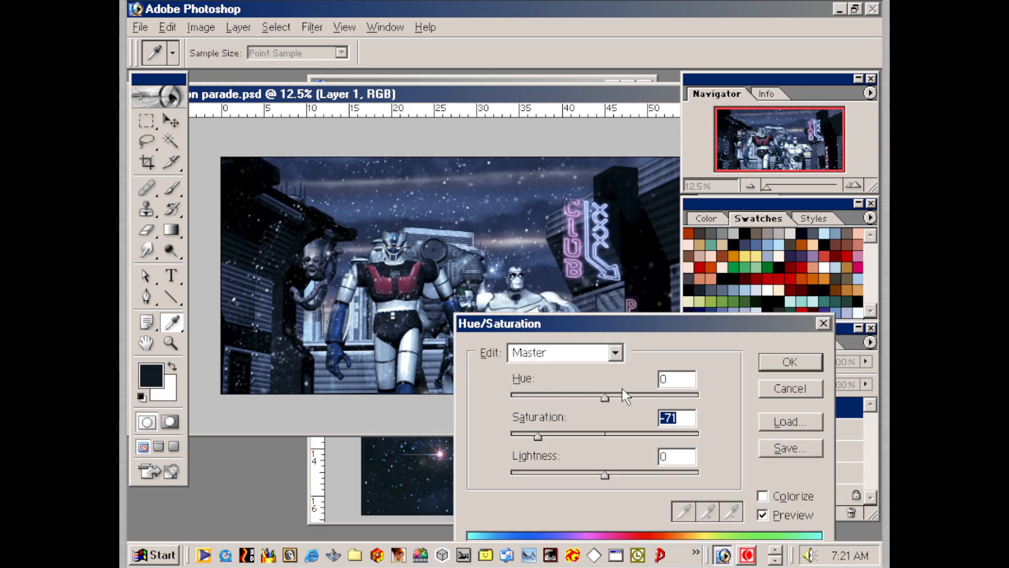
left_click(561, 436)
left_click_drag(560, 437, 566, 436)
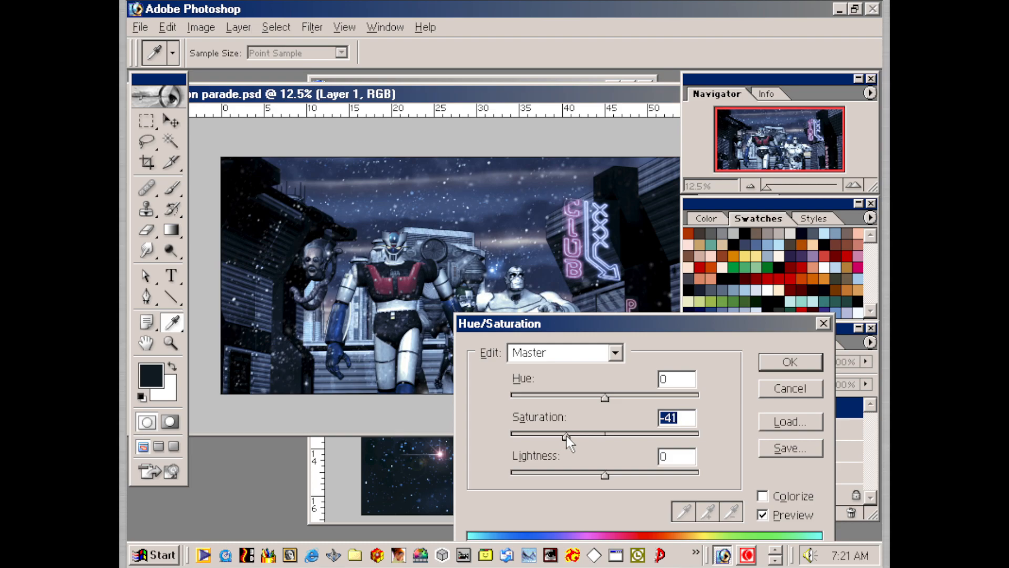
mouse_move(604, 473)
left_mouse_down()
mouse_move(585, 476)
mouse_move(606, 472)
left_mouse_up()
left_click(784, 362)
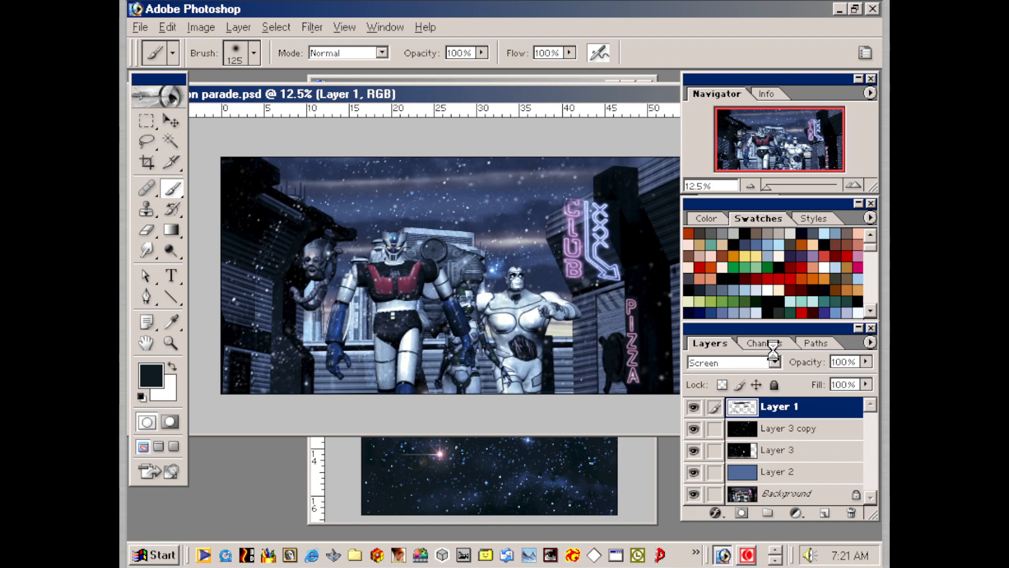
- Add a new layer above Layer 1 and set up a 60-pixel brush with a dark green foreground color
left_click(823, 513)
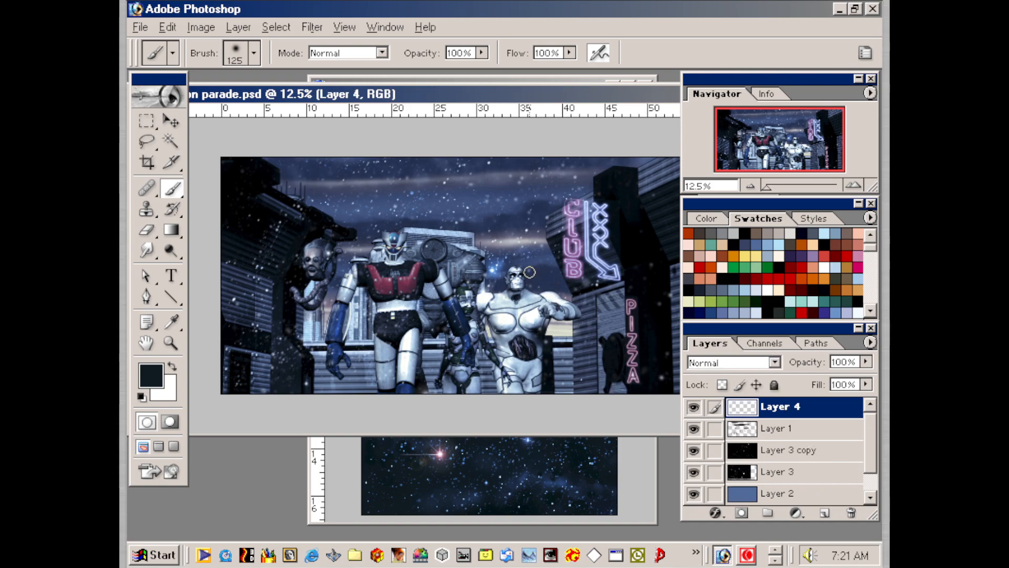
key("ctrl+equal")
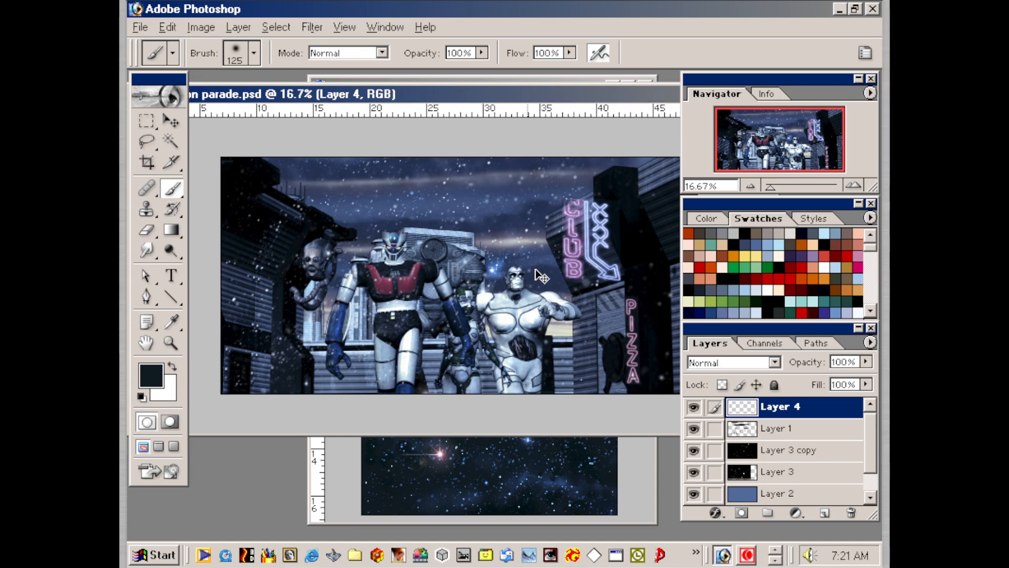
key("ctrl+equal")
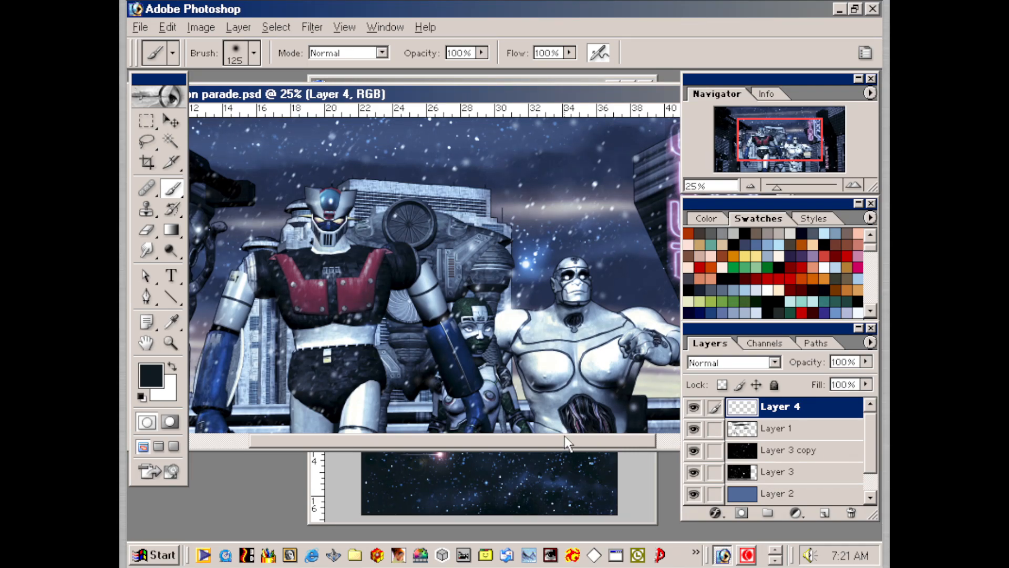
left_click(734, 256)
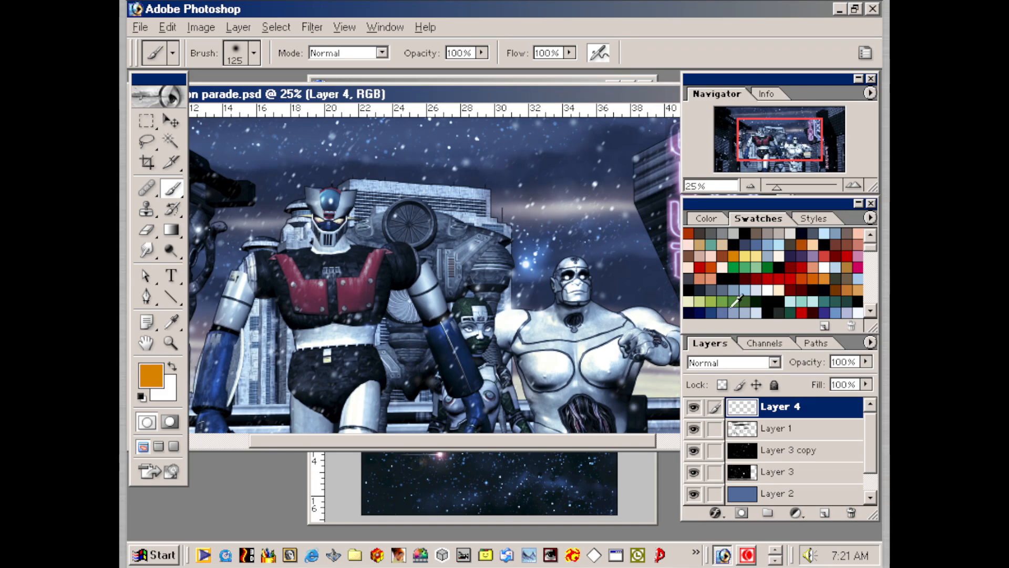
left_click(747, 298)
key("bracketleft")
key("bracketleft")
key("bracketleft")
key("bracketleft")
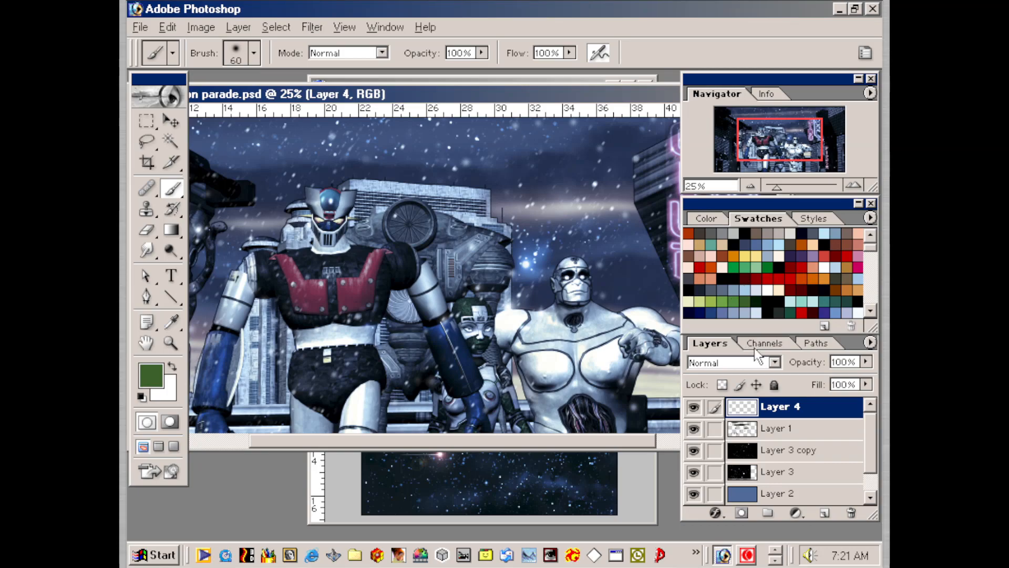
- Set the new layer's blend mode to Screen and paint the white robot's eyes green with a 40-pixel brush
left_click(746, 362)
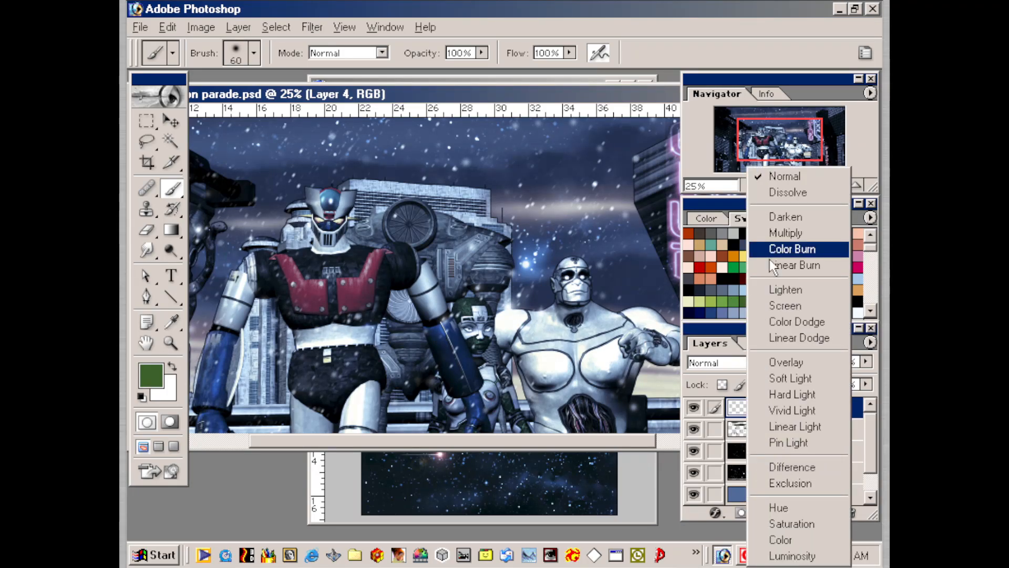
left_click(790, 307)
key("bracketleft")
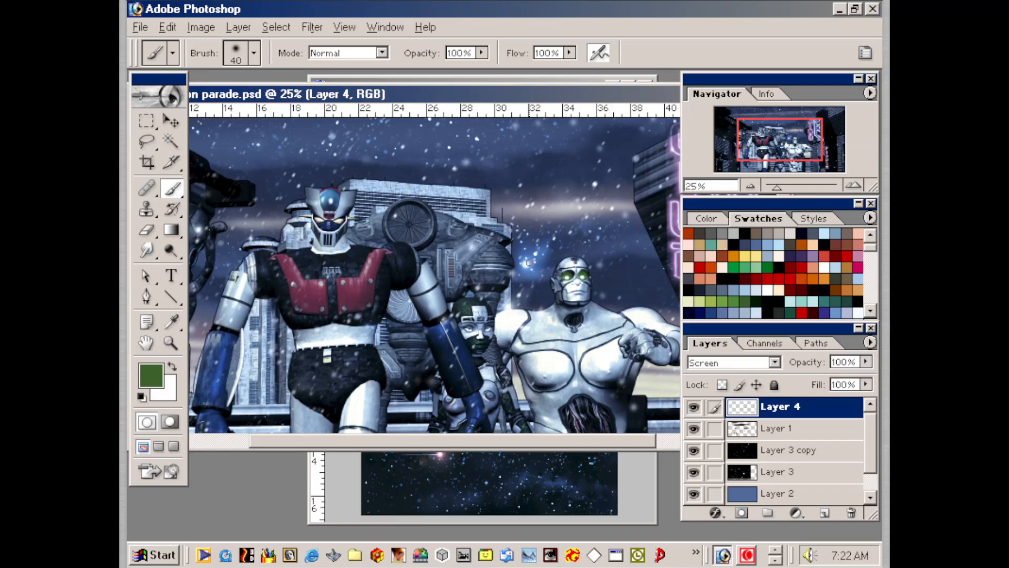
- Dab pale yellow highlights into the centers of the white robot's green eyes with a 20-pixel brush
left_click(756, 256)
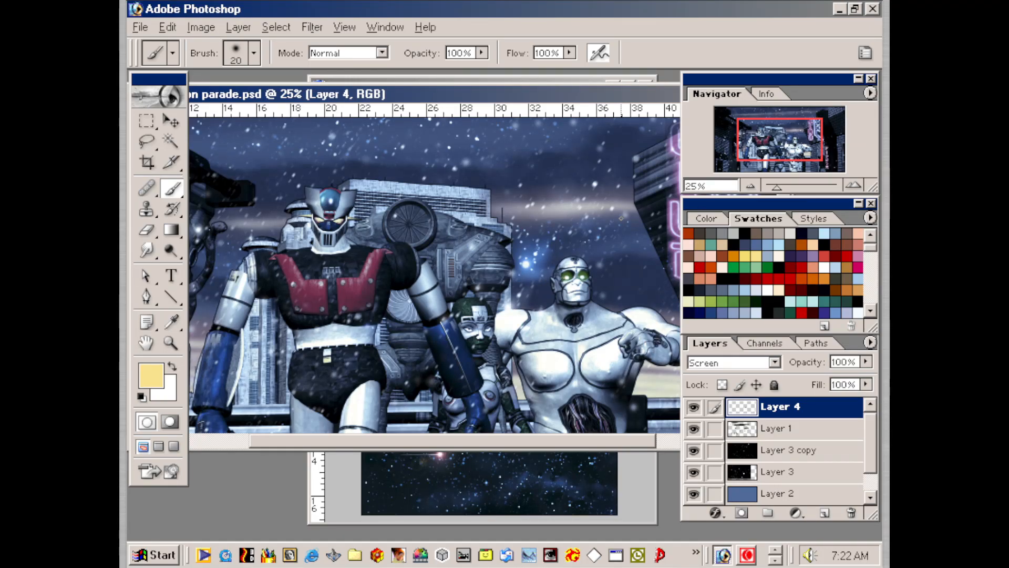
key("ctrl+plus")
key("ctrl+plus")
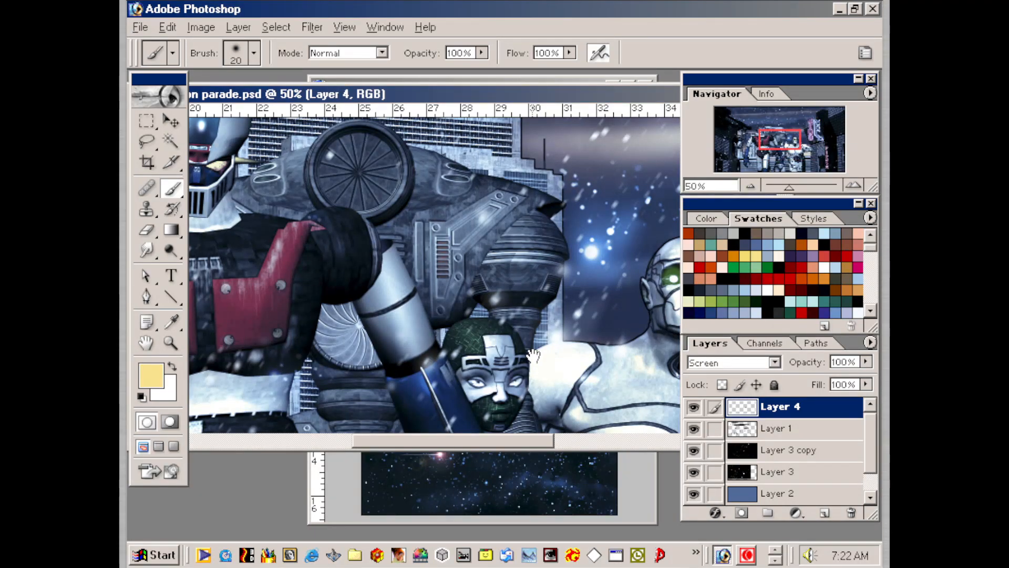
left_click_drag(534, 355, 291, 378)
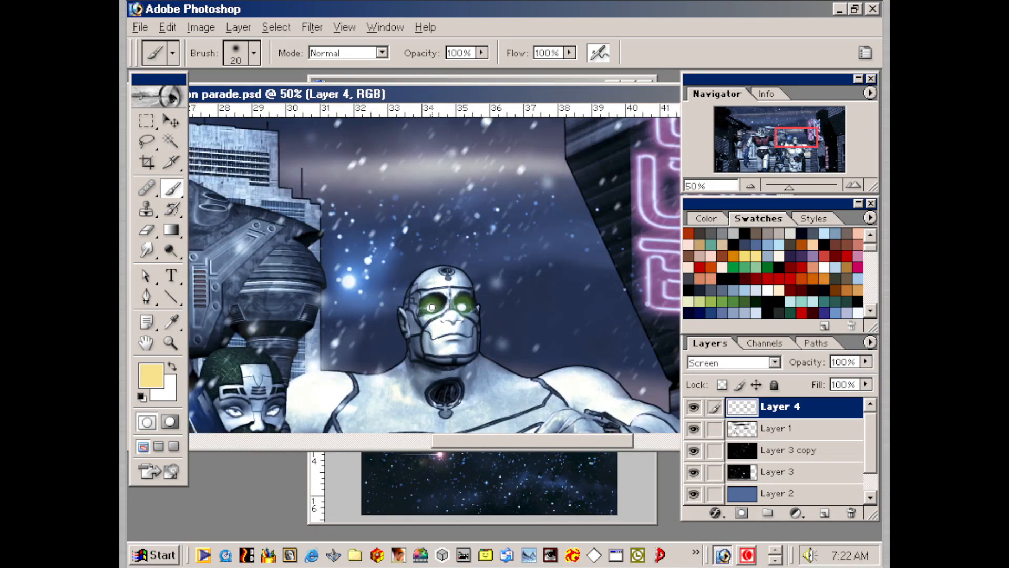
left_click(432, 307)
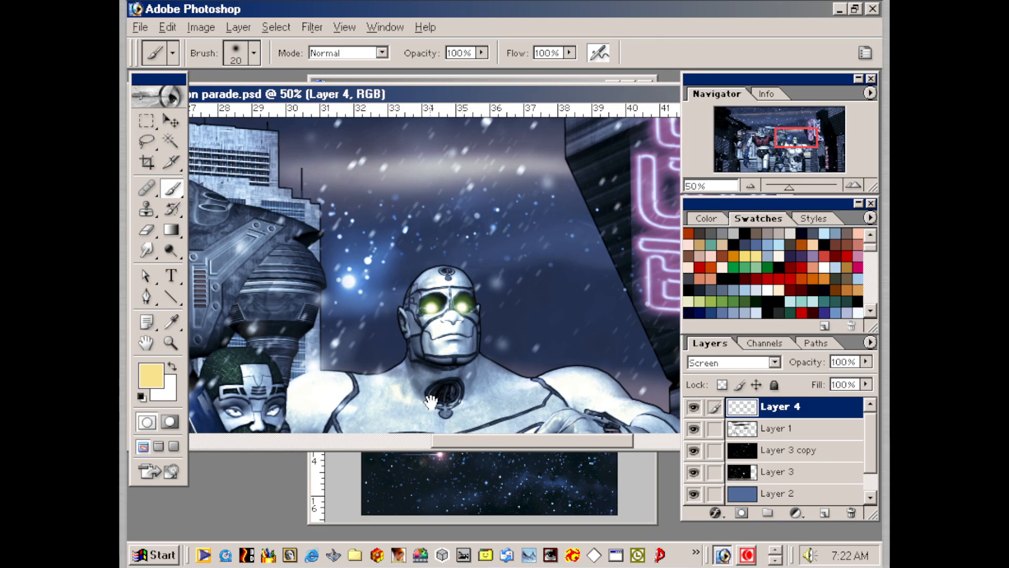
- Paint the red-chested robot's eyes bright orange (hue 39, saturation 100, brightness 100) on Layer 4 with a 30-pixel brush
left_click_drag(313, 413, 493, 392)
left_click_drag(267, 355, 515, 402)
left_click(751, 257)
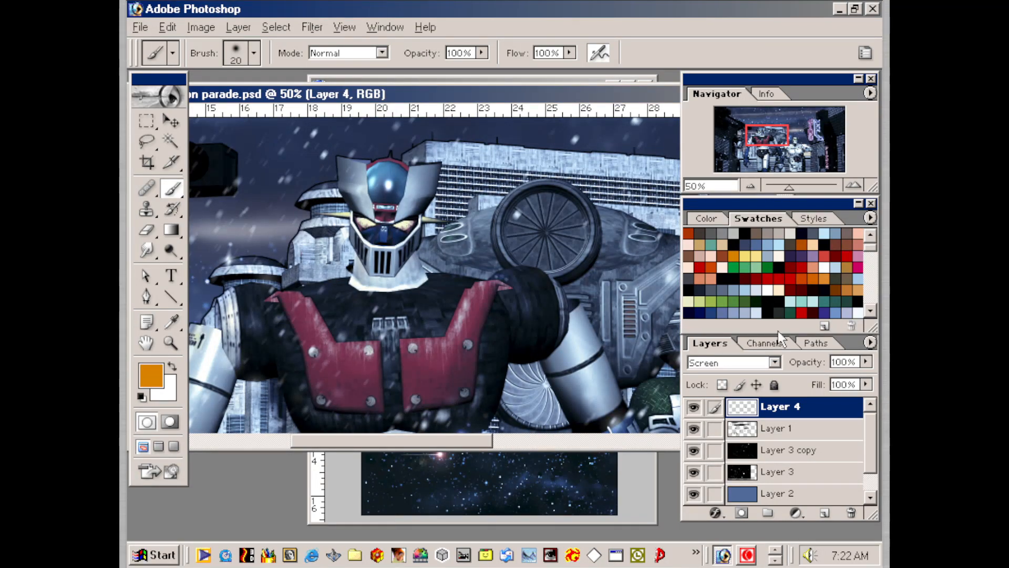
left_click(814, 220)
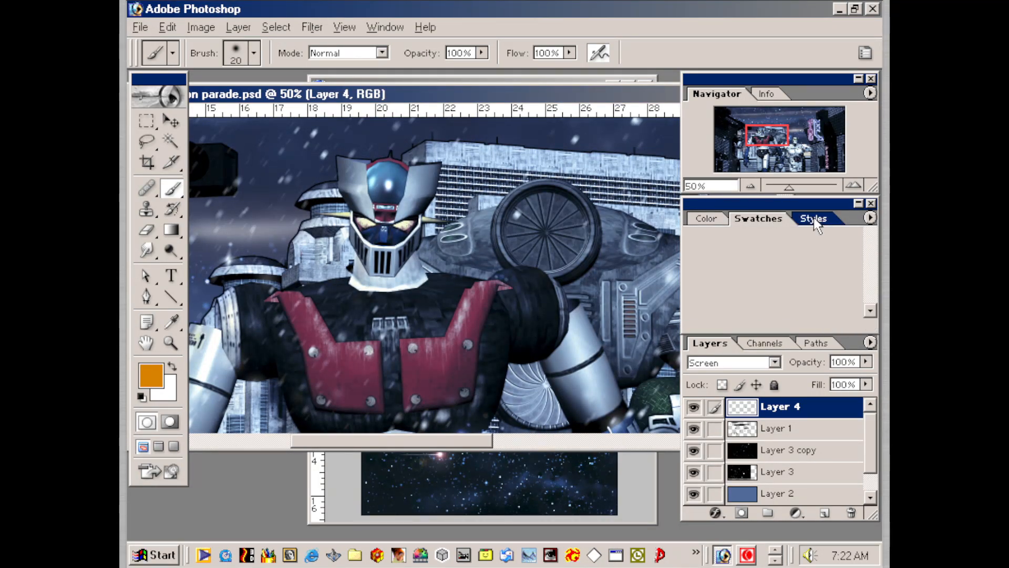
left_click(716, 217)
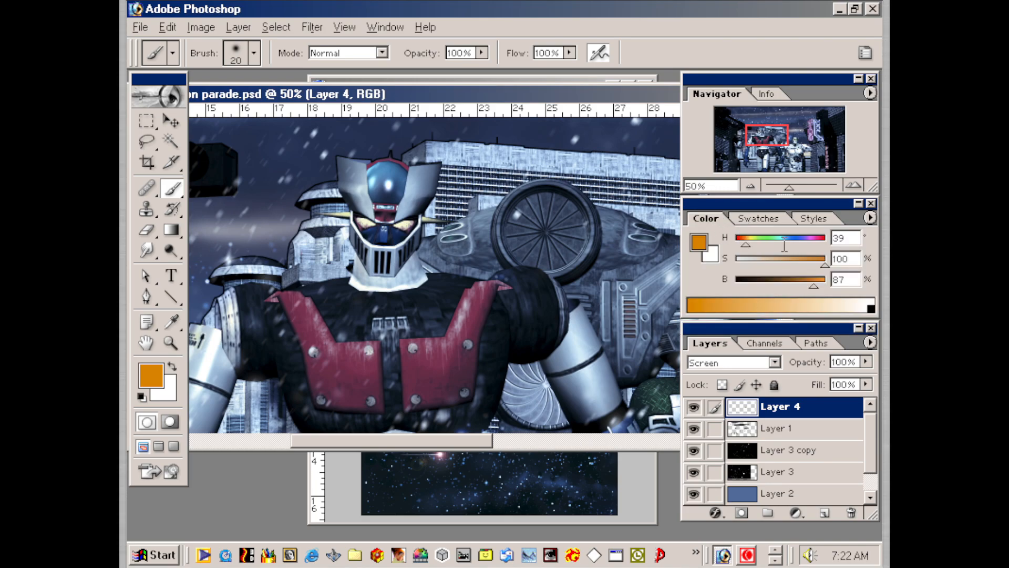
left_click_drag(816, 285, 827, 284)
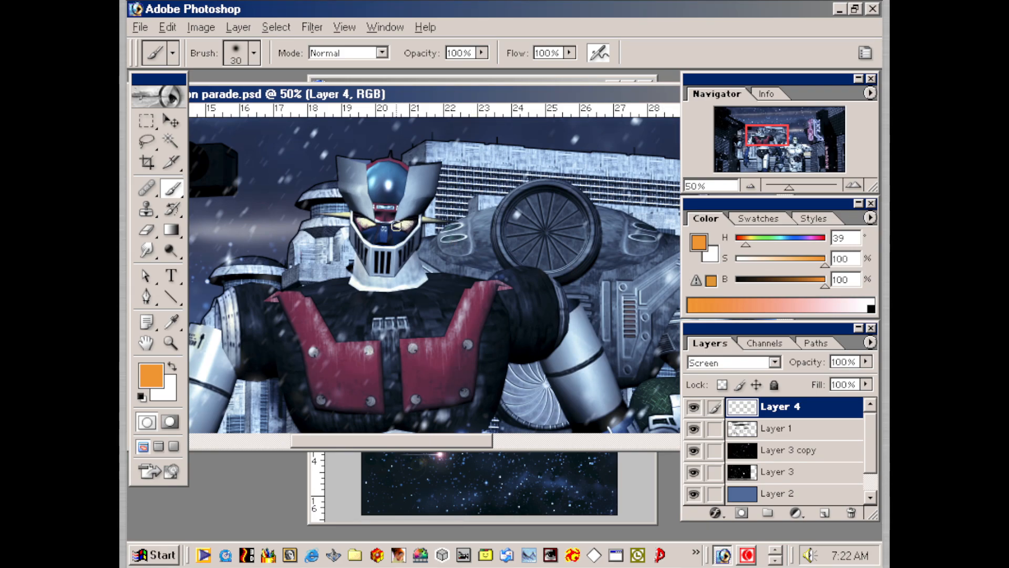
mouse_move(408, 223)
left_mouse_down()
mouse_move(365, 222)
mouse_move(432, 220)
left_mouse_up()
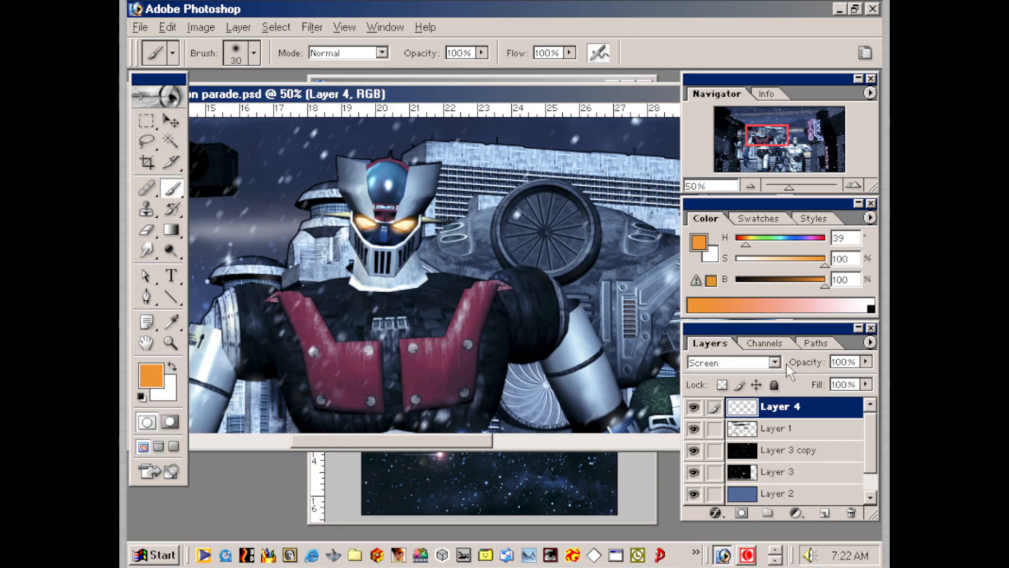
- Paint light blue wisps of vapor beside the red-chested robot's mouth grille with a fine 10-pixel brush
left_click(770, 217)
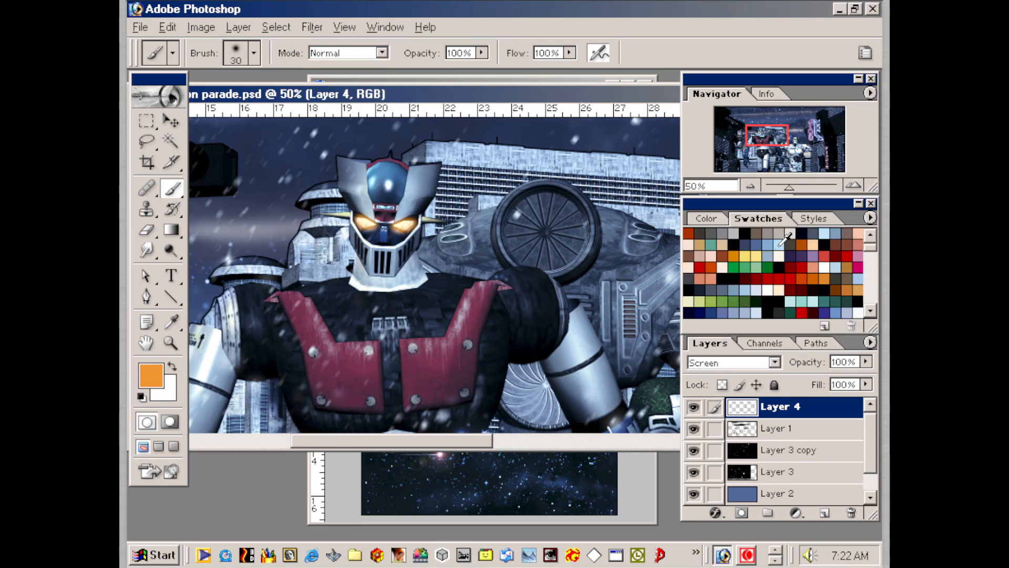
left_click(816, 233)
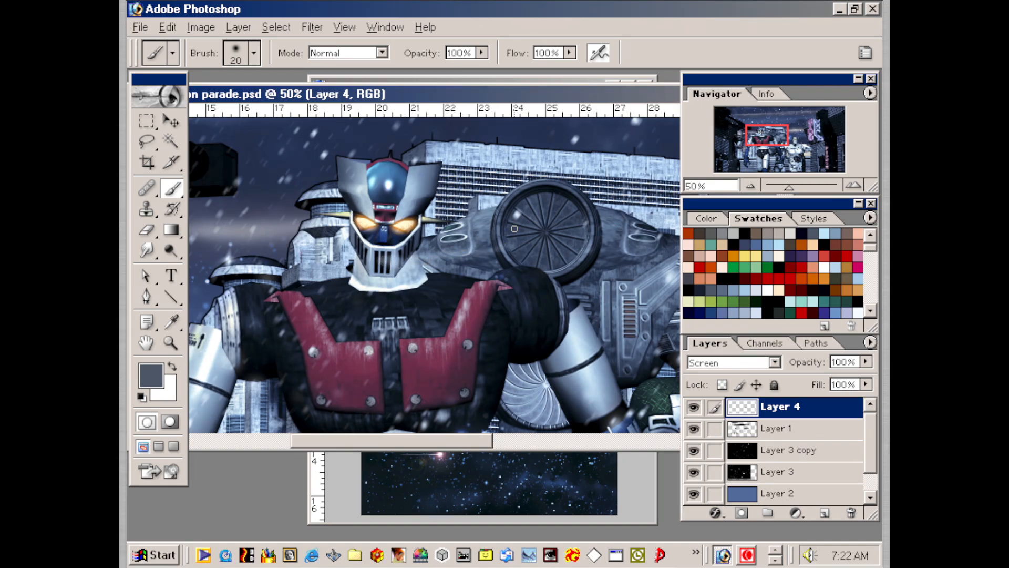
key("bracketright")
key("bracketright")
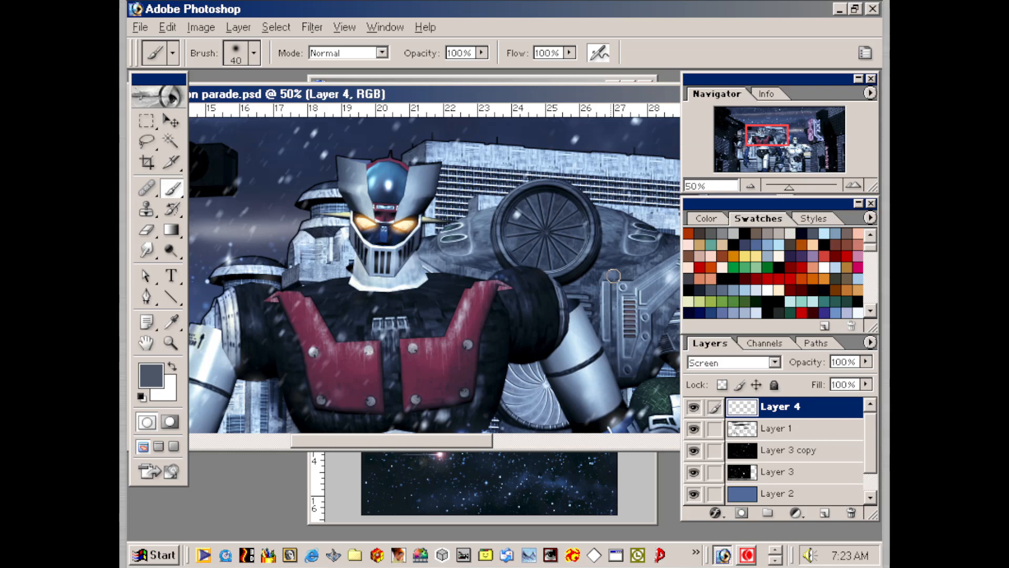
key("bracketleft")
key("bracketleft")
left_click(785, 245)
key("bracketleft")
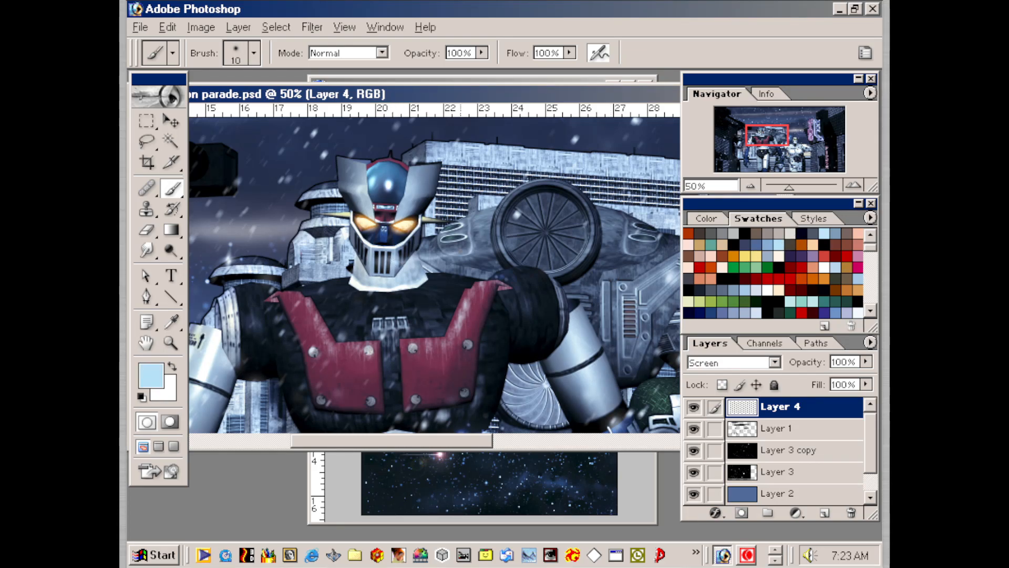
key("bracketright")
key("bracketright")
key("bracketright")
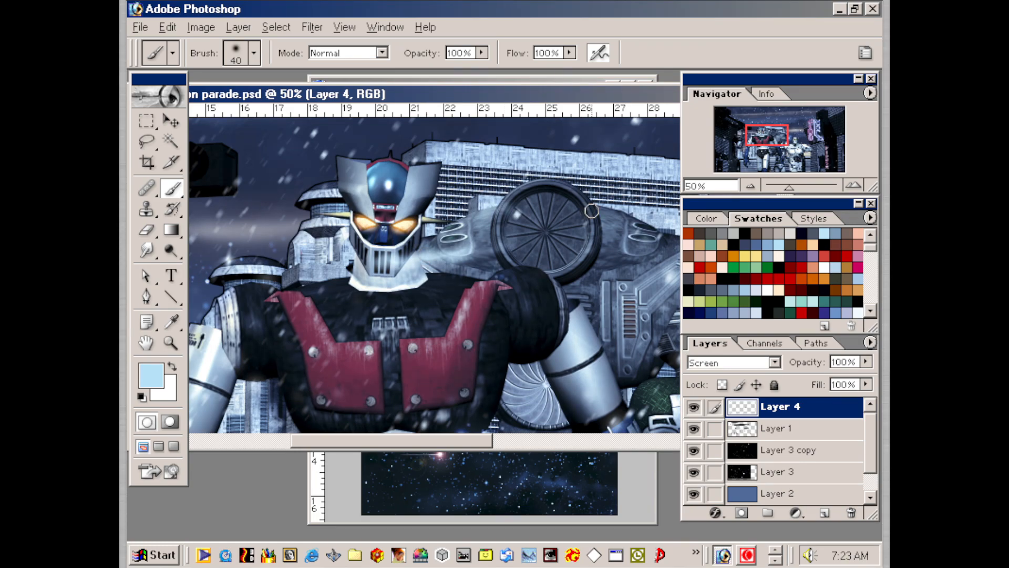
key("bracketleft")
key("bracketleft")
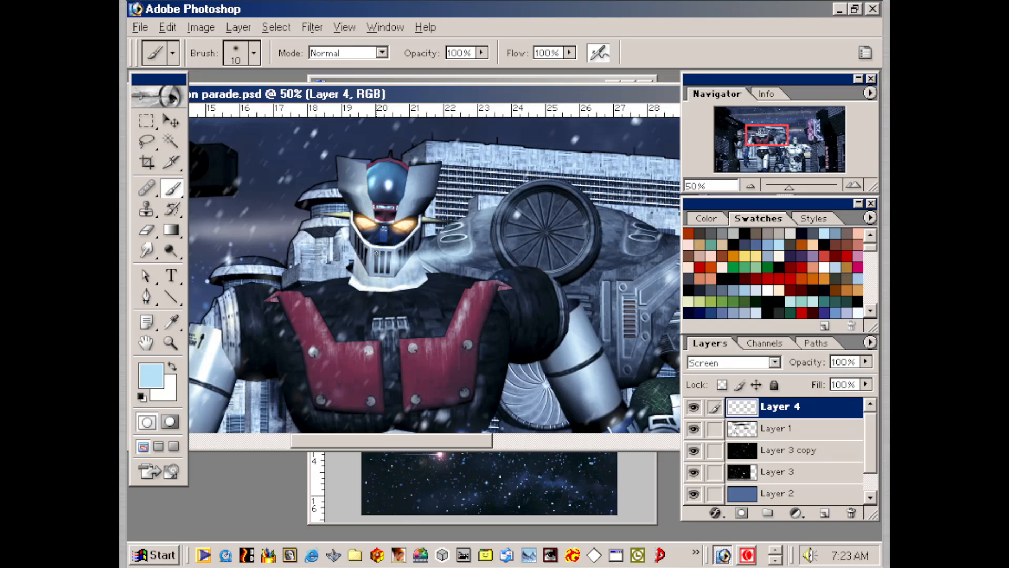
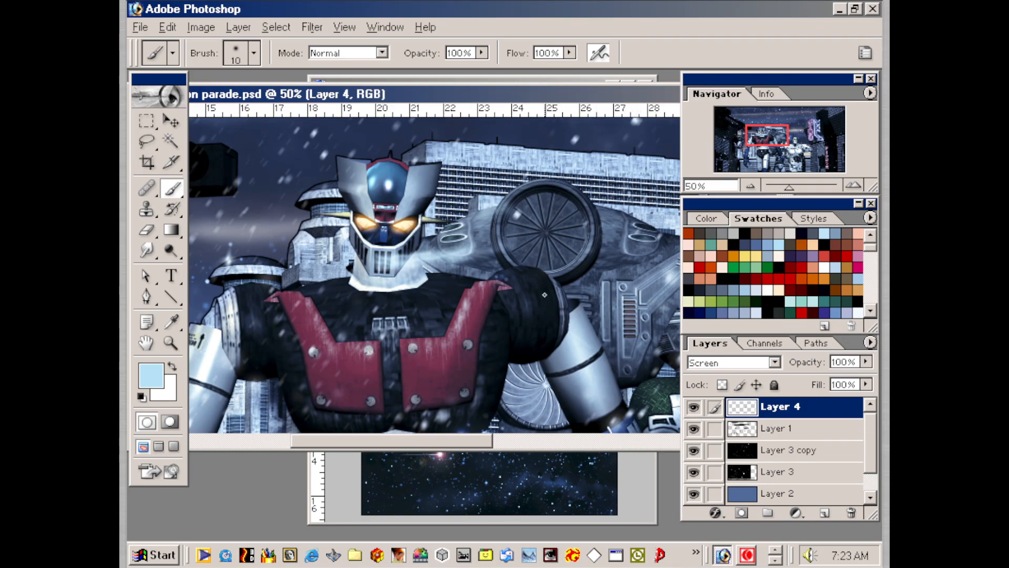
- Smudge the light blue wisps outward from the robot's mouth with a 50-pixel Smudge tool at 100% strength
left_click(148, 250)
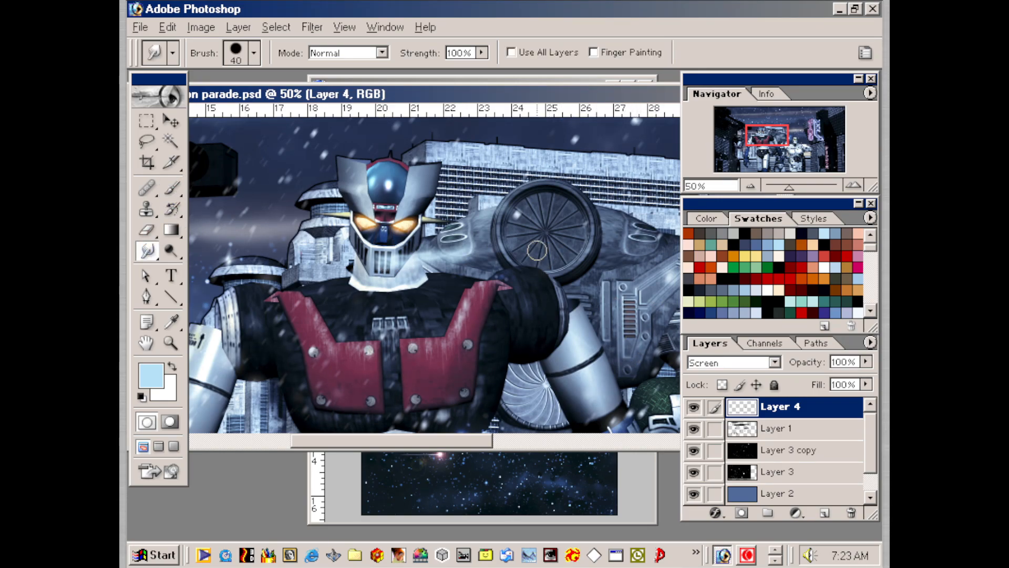
key("bracketright")
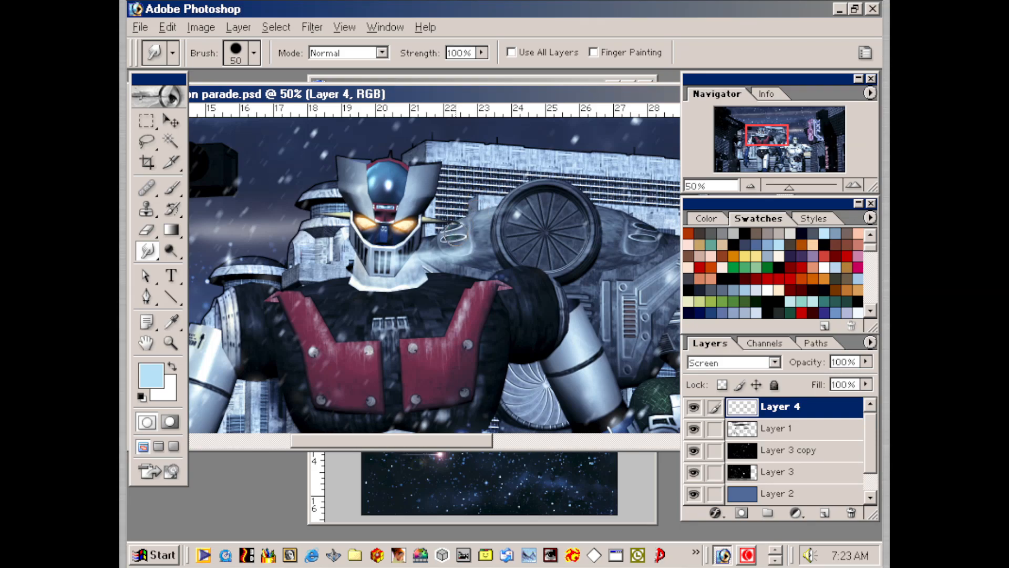
mouse_move(448, 255)
left_mouse_down()
mouse_move(432, 282)
mouse_move(434, 272)
mouse_move(416, 285)
mouse_move(436, 264)
mouse_move(486, 246)
left_mouse_up()
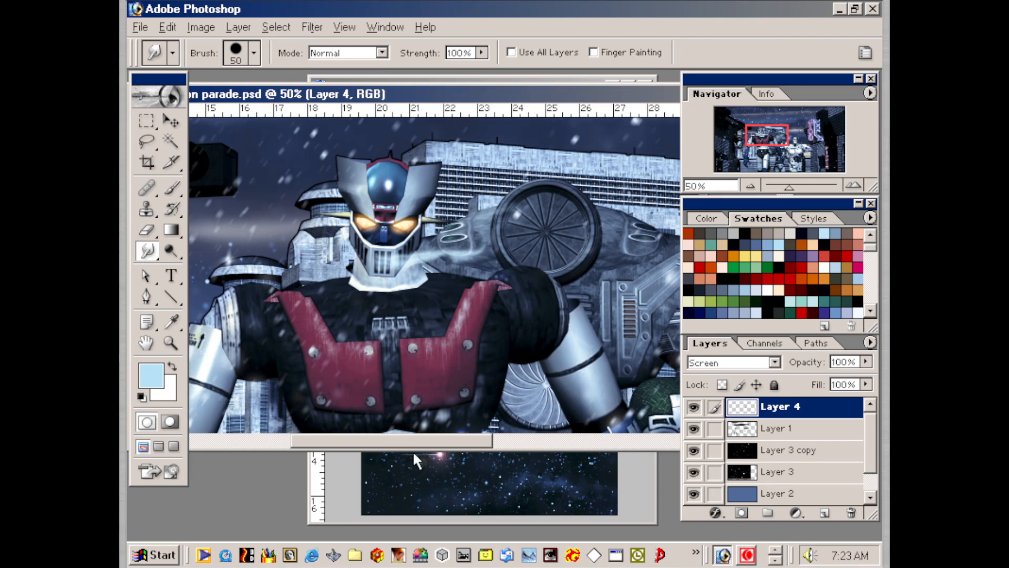
key("ctrl+minus")
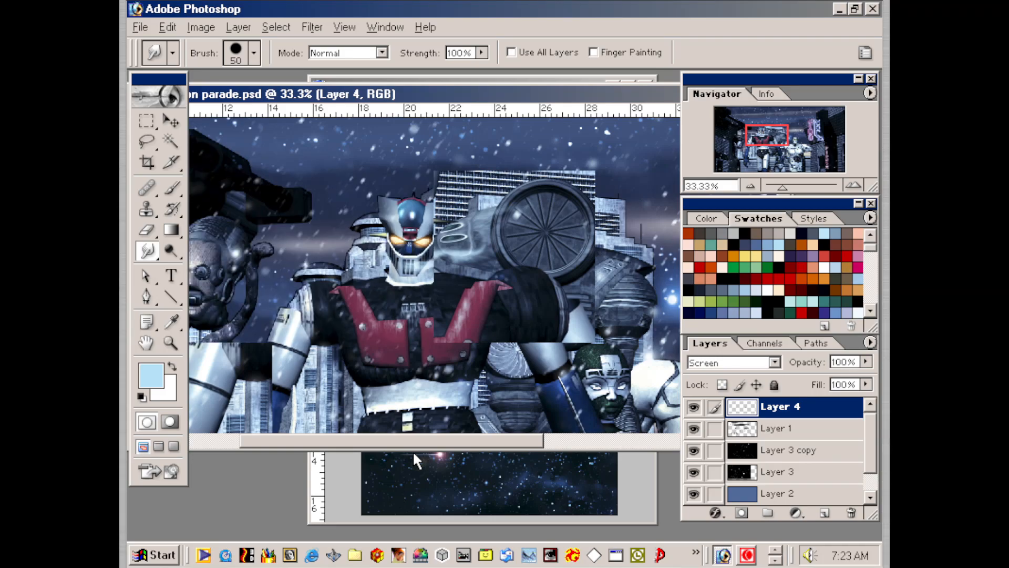
key("ctrl+minus")
key("ctrl+minus")
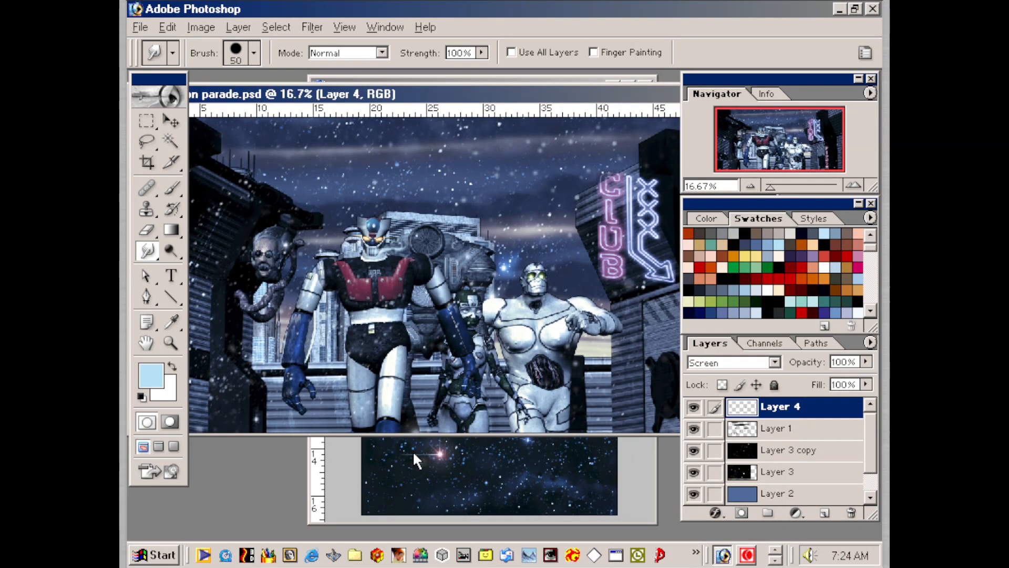
- Paint a blue glow over the eyes of the green-headed robot between the two large ones with a 30-pixel brush
key("ctrl+plus")
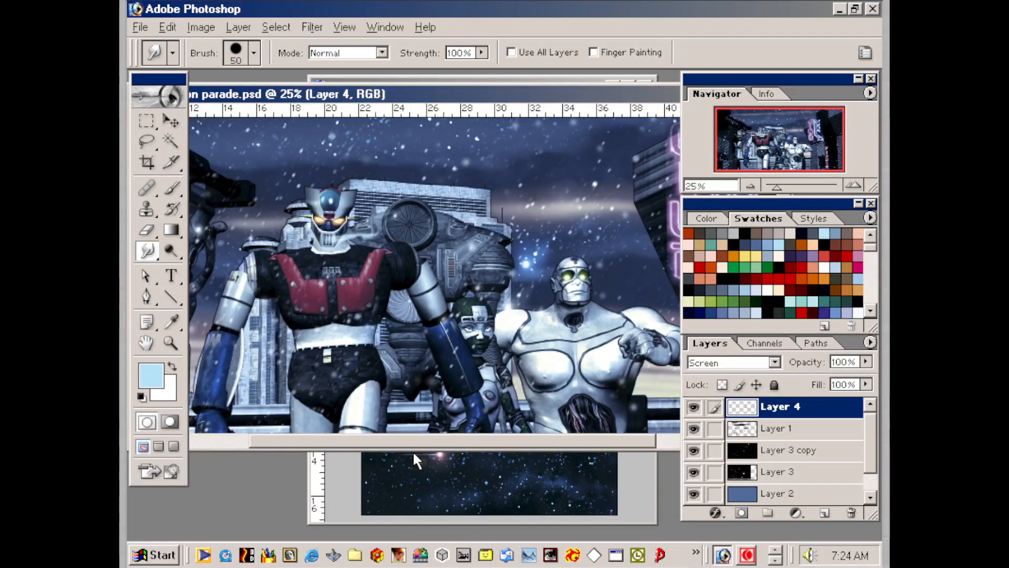
key("ctrl+plus")
key("ctrl+plus")
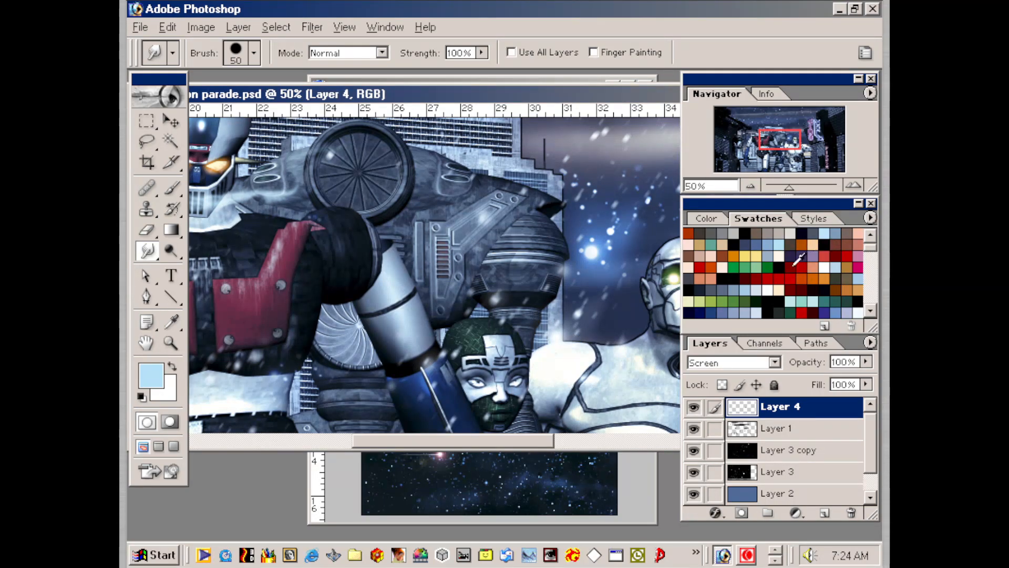
scroll(870, 263, "down", 4)
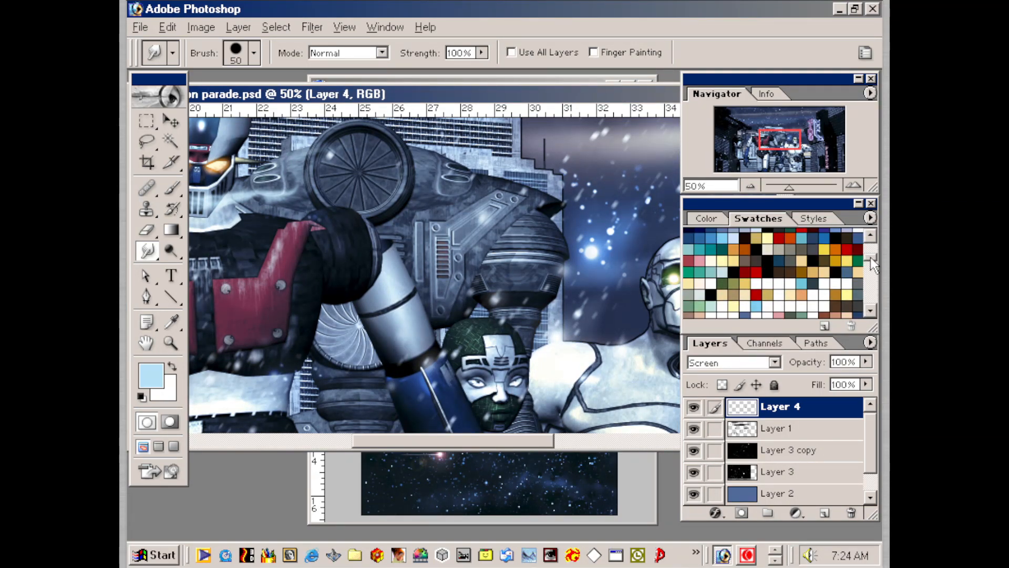
left_click(710, 256)
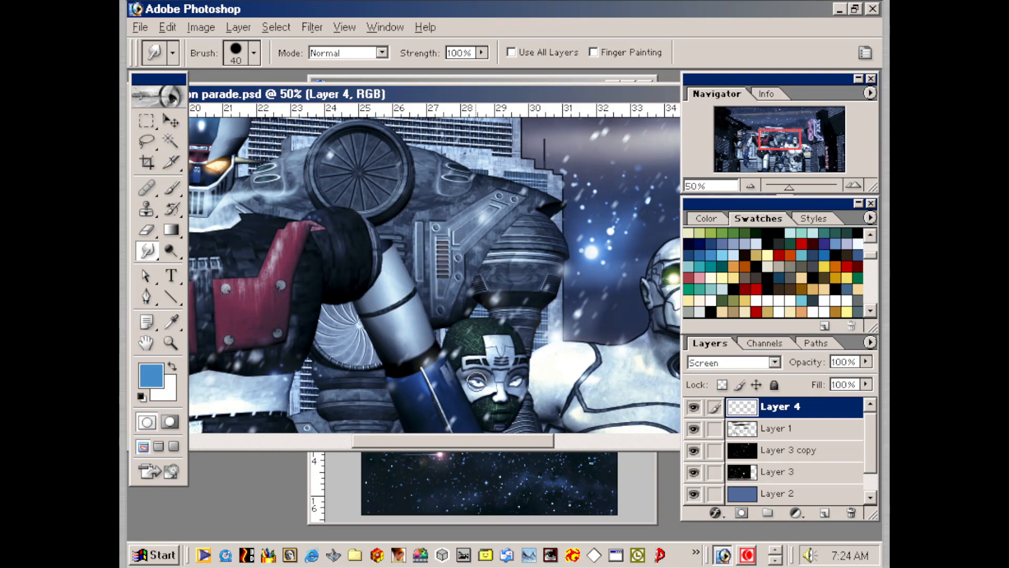
key("bracketleft")
key("bracketleft")
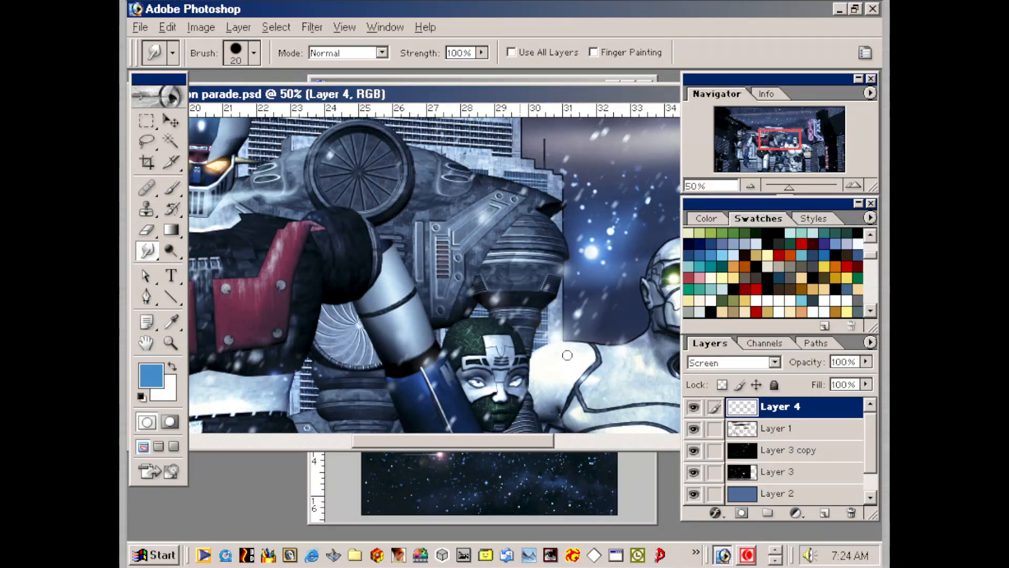
left_click(172, 187)
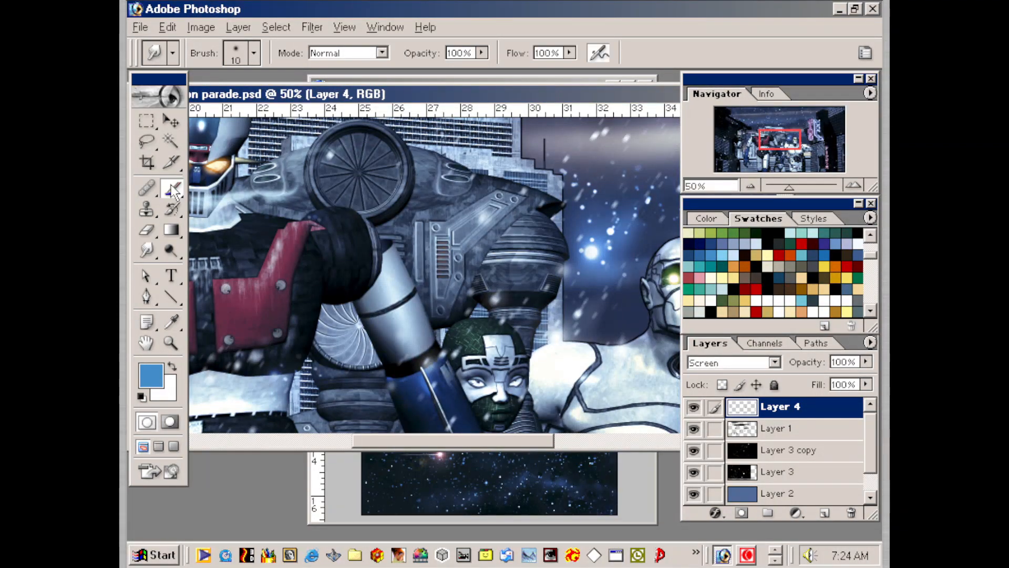
key("bracketright")
left_click_drag(517, 382, 472, 382)
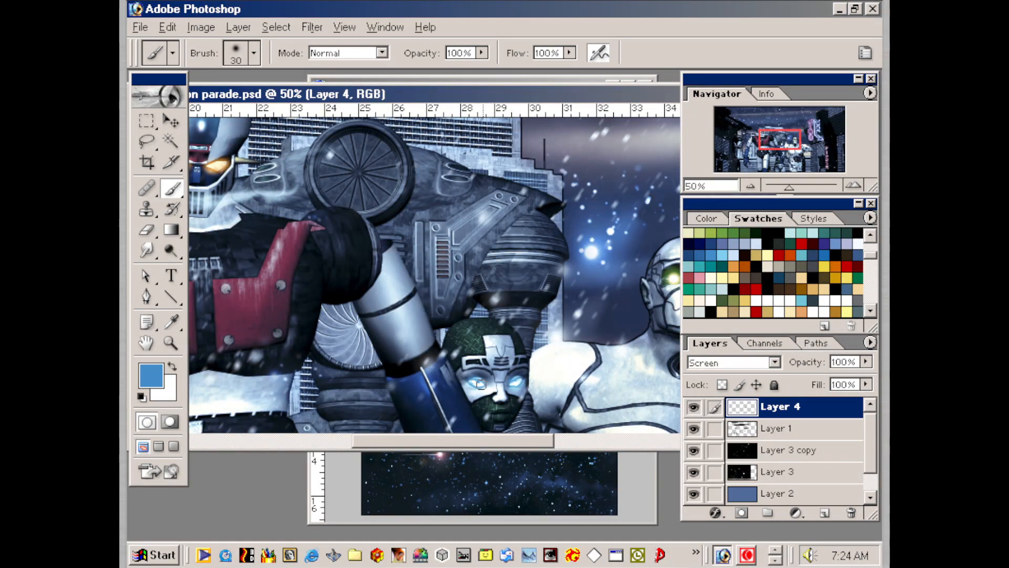
key("bracketleft")
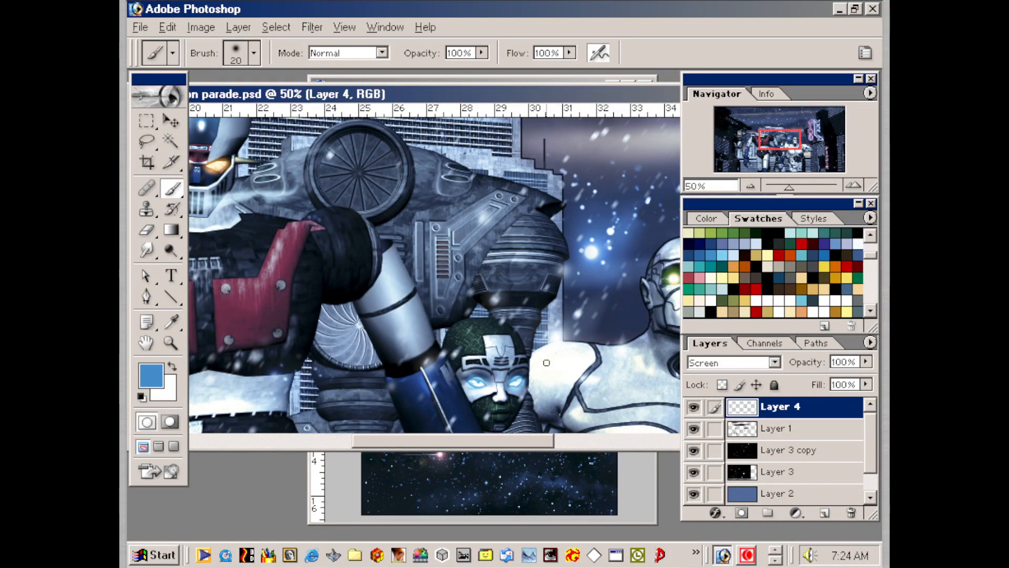
left_click_drag(525, 371, 555, 347)
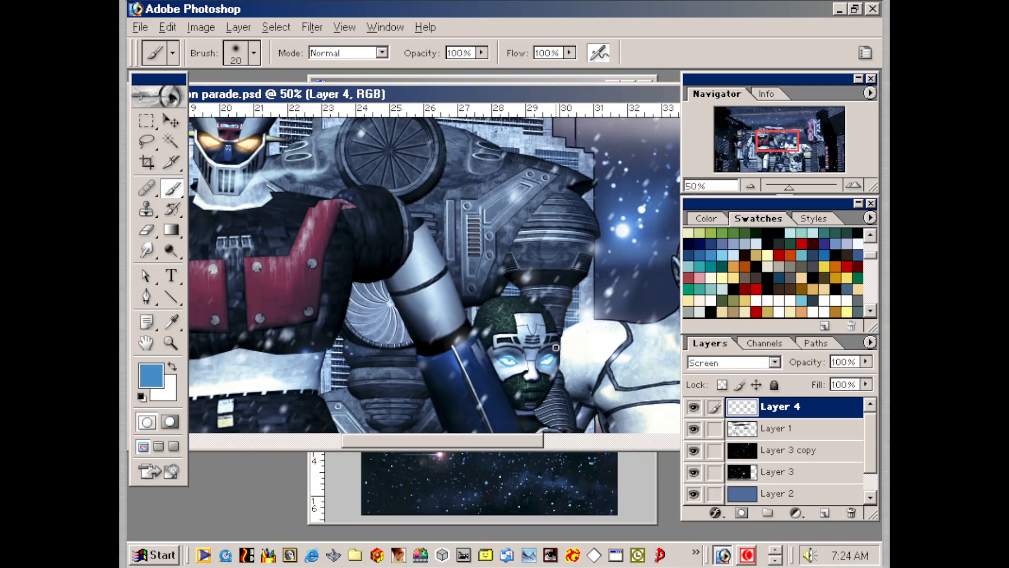
key("ctrl+minus")
key("ctrl+minus")
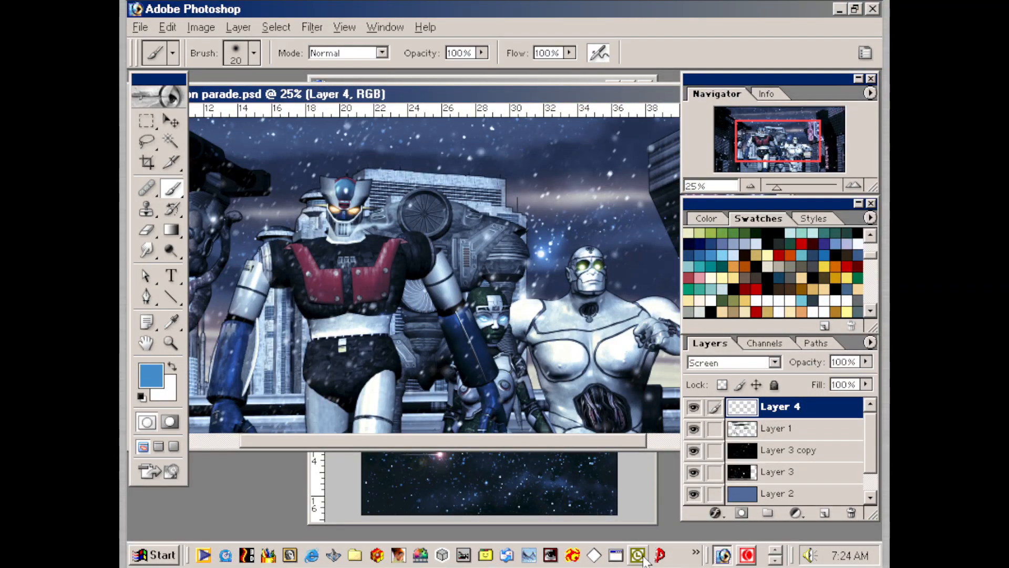
- Dab three dark red lights into the white robot's open abdomen wiring with the 20-pixel brush
key("ctrl+plus")
left_click_drag(547, 344, 381, 292)
left_click_drag(520, 389, 524, 344)
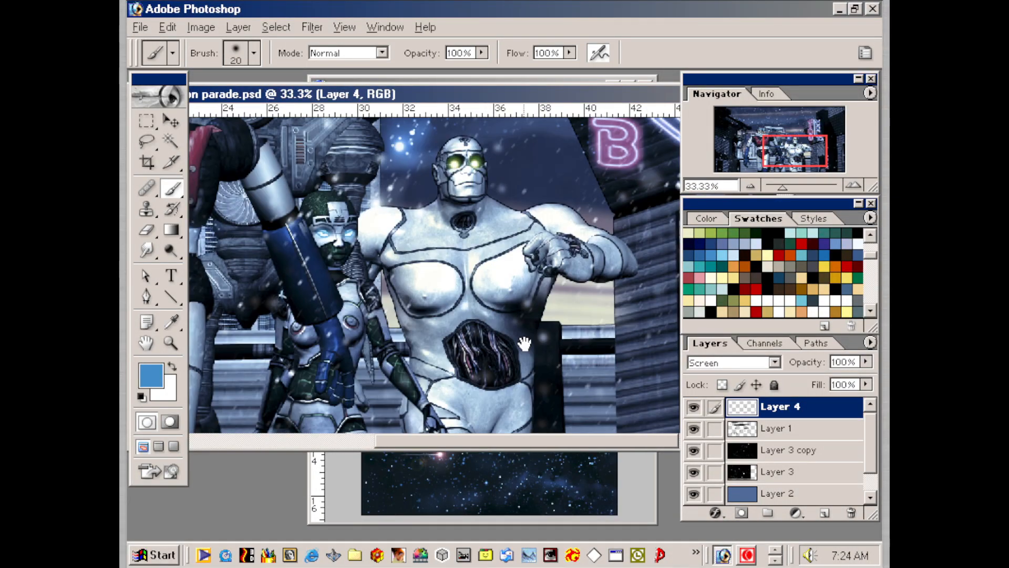
left_click(779, 255)
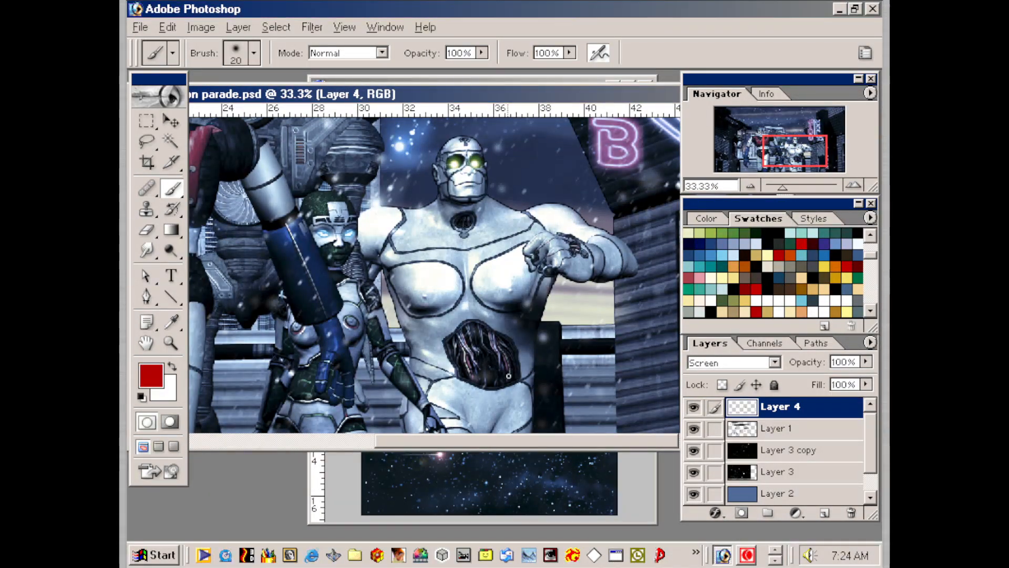
left_click(509, 361)
left_click(458, 346)
left_click(462, 373)
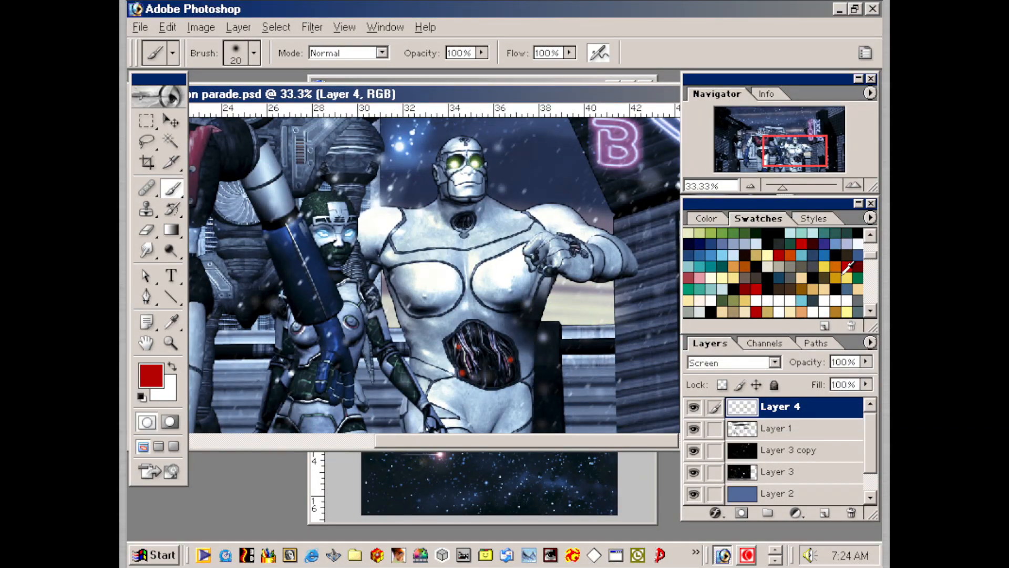
- Add bright yellow centers (hue 56, saturation 100, brightness 100) to the red abdomen lights with a 9-pixel brush
left_click(848, 271)
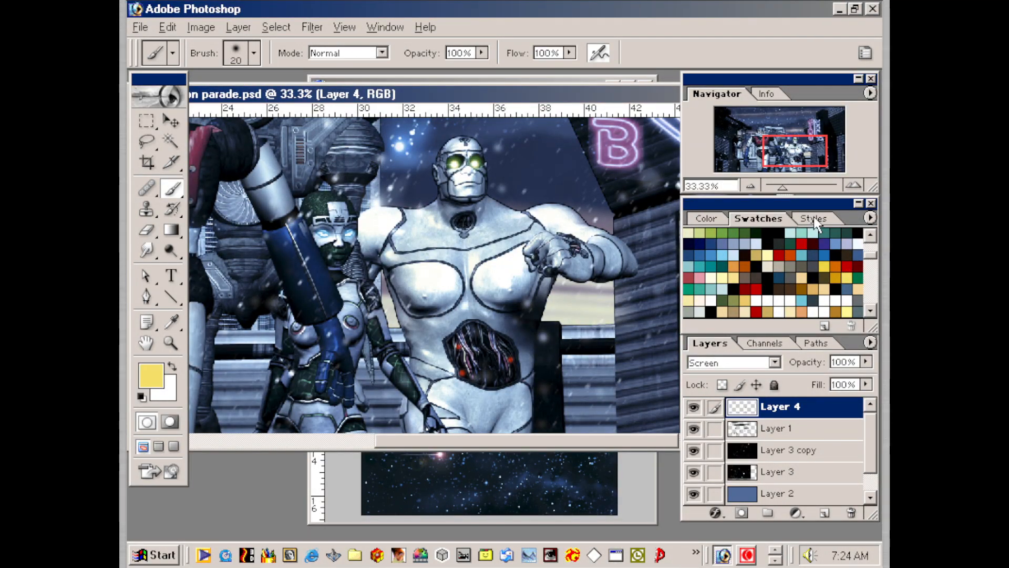
left_click(706, 218)
left_click_drag(799, 265, 828, 264)
key("bracketleft")
key("bracketleft")
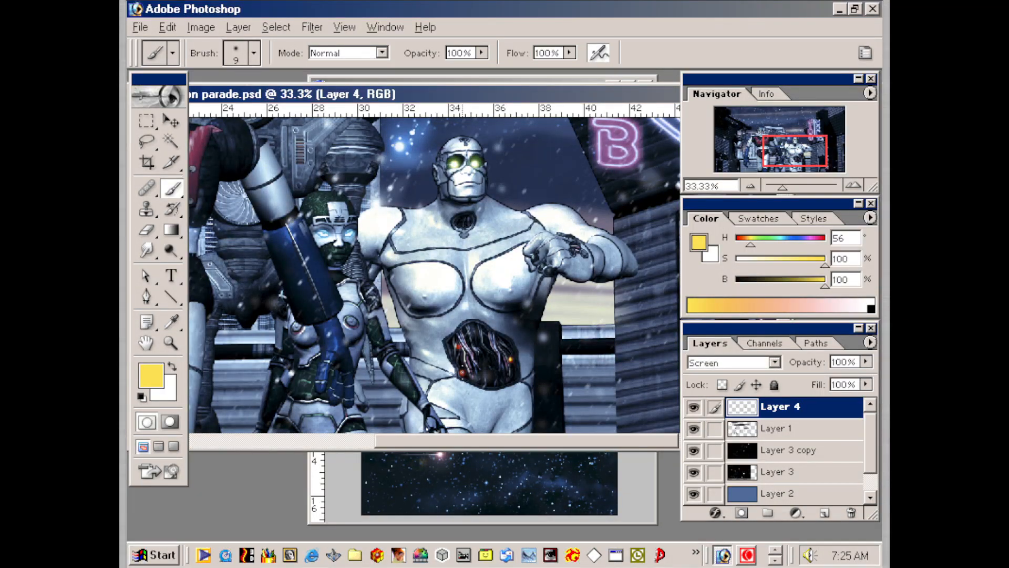
left_click_drag(443, 334, 708, 384)
left_click_drag(491, 381, 596, 353)
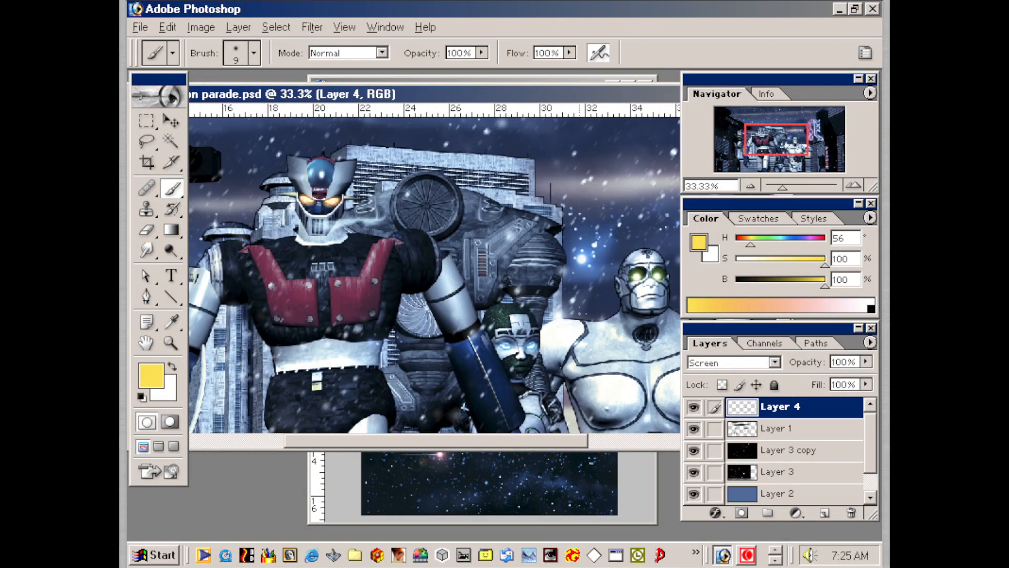
- Switch to starfield.psd and select the large bright blue star in its upper part with a rectangular marquee
left_click(632, 491)
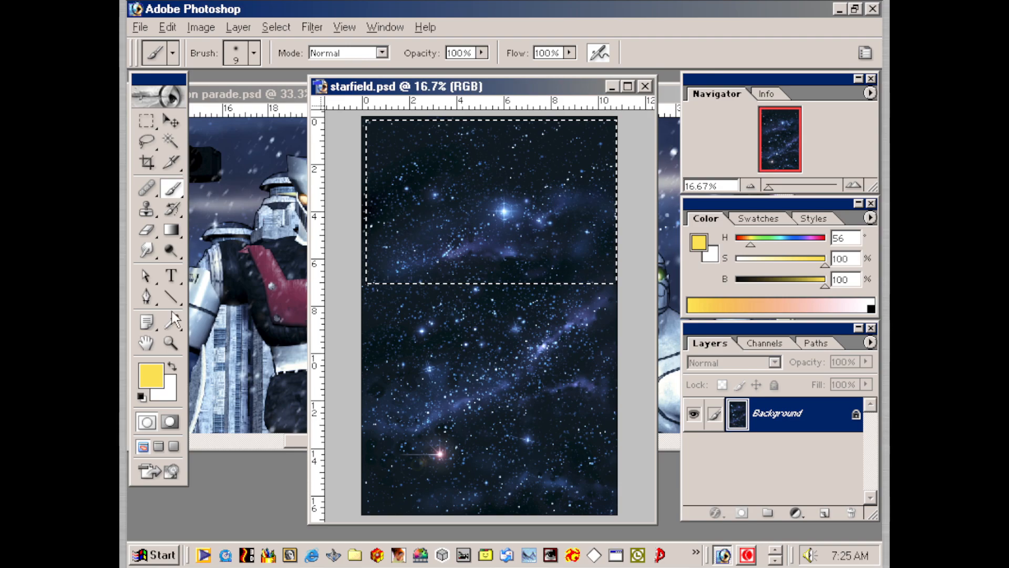
key("z")
left_click(444, 200)
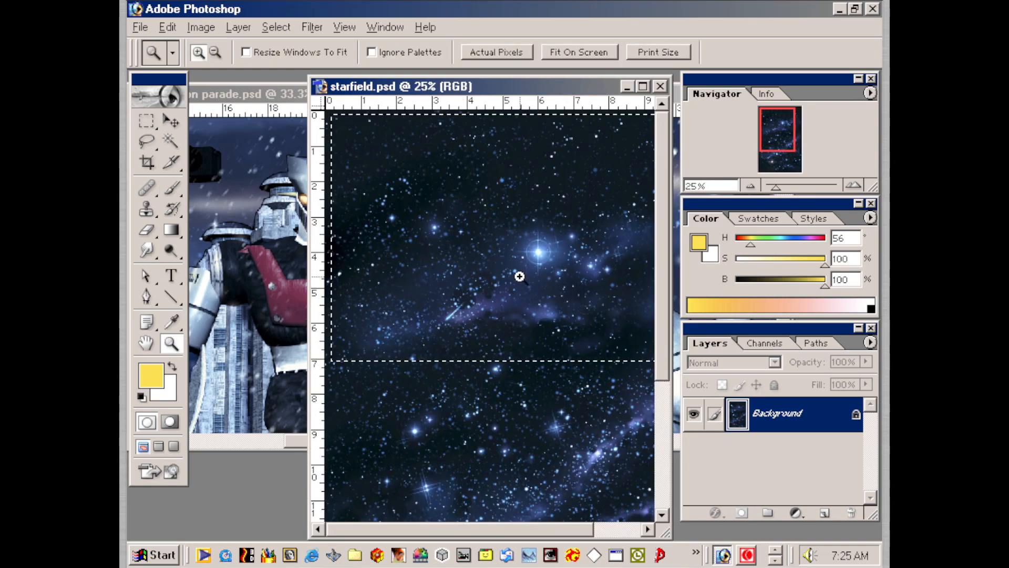
left_click(545, 313)
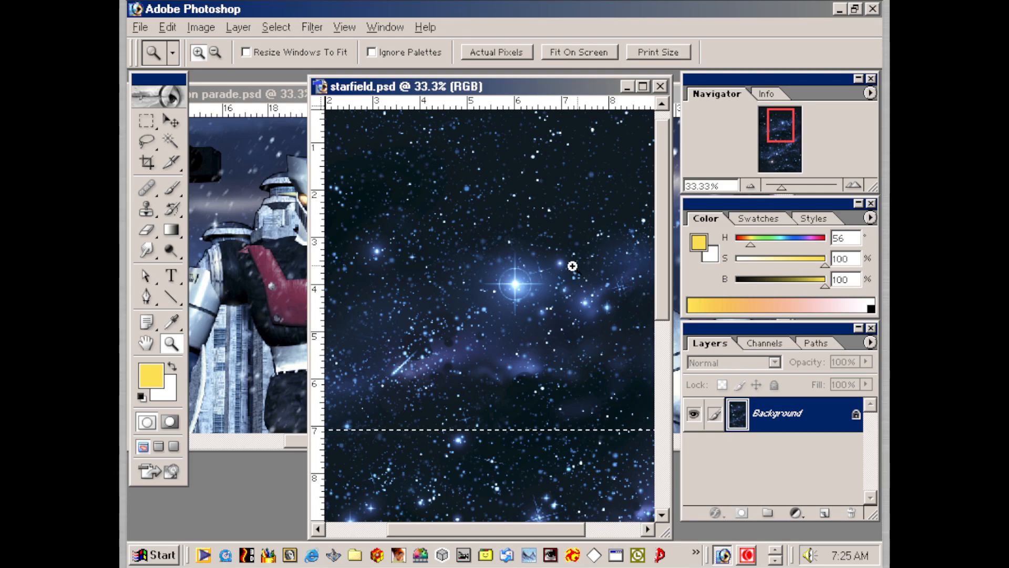
left_click(583, 295)
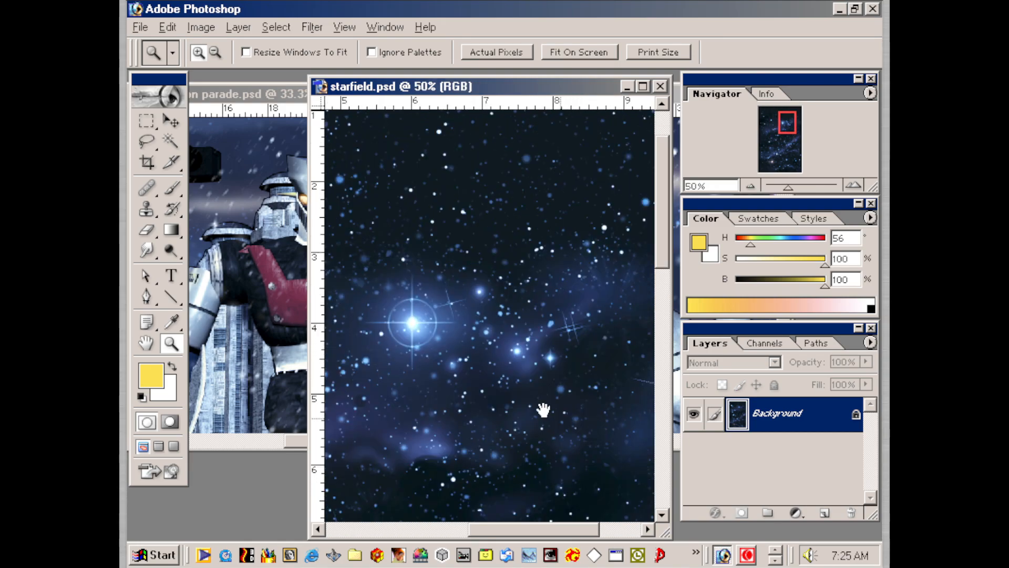
left_click_drag(430, 378, 498, 423)
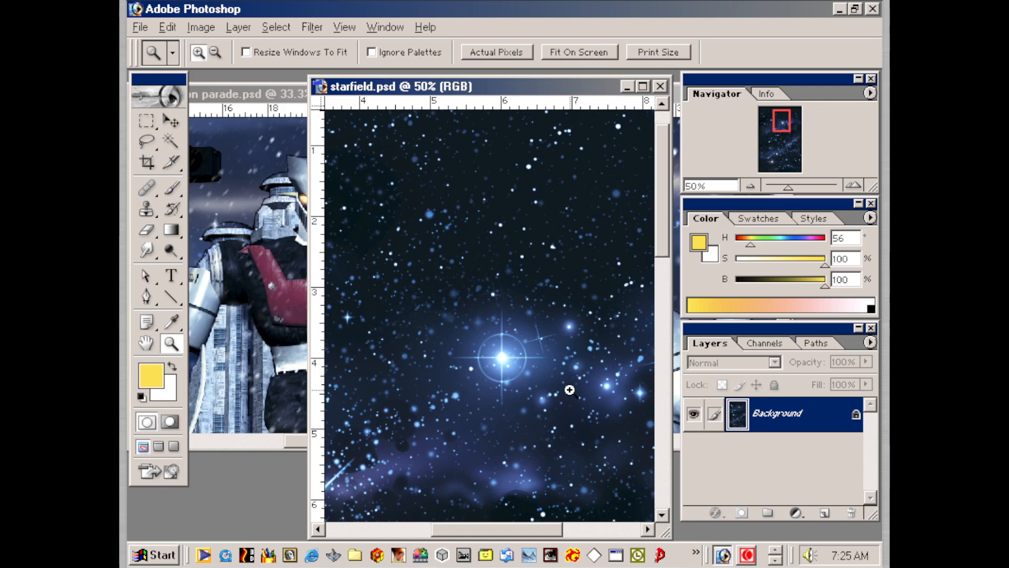
left_click(148, 121)
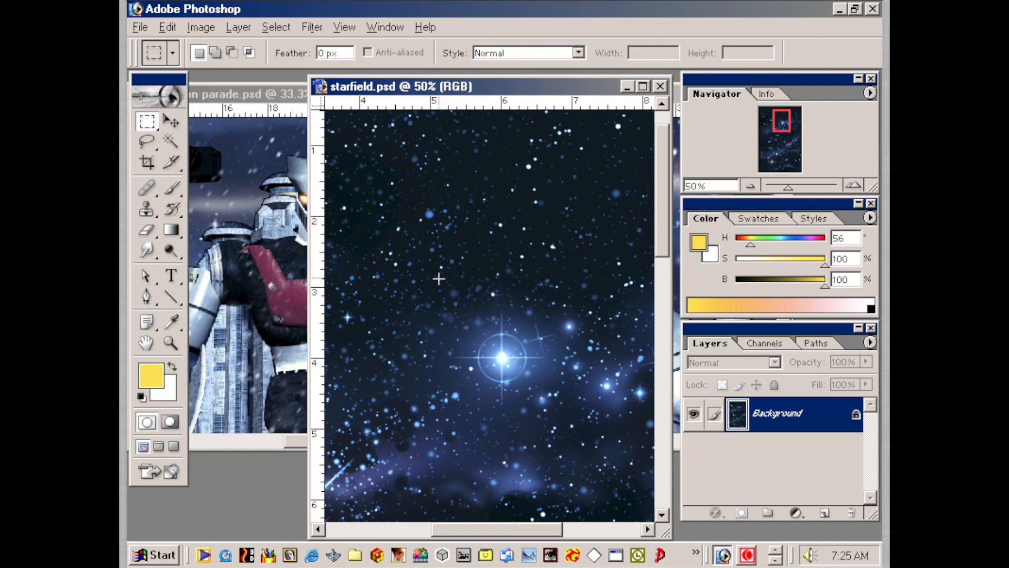
left_click_drag(571, 430, 568, 428)
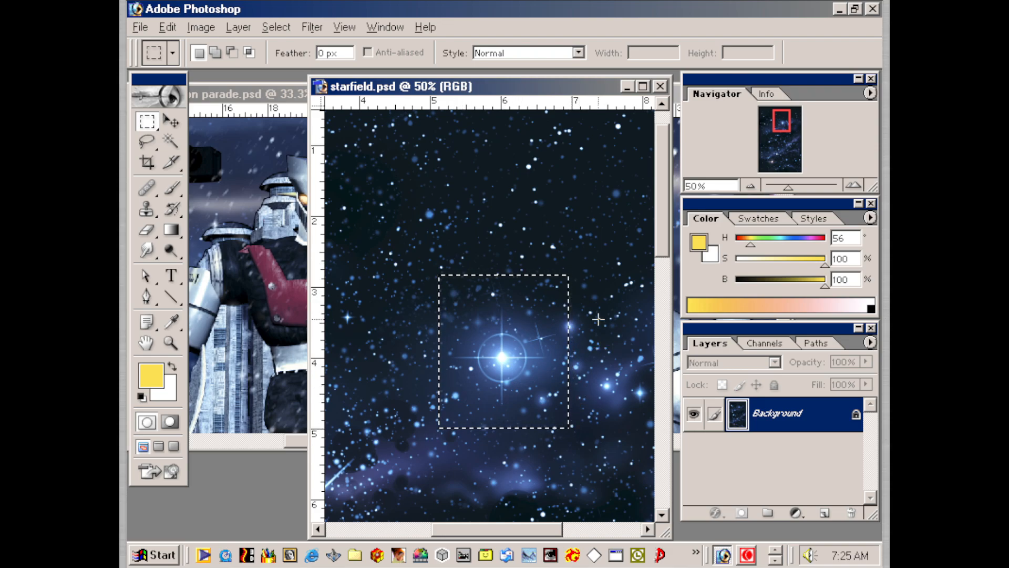
- Paste the copied star into robots on parade.psd and darken its background with Levels, setting the black input level to 99
left_click(277, 92)
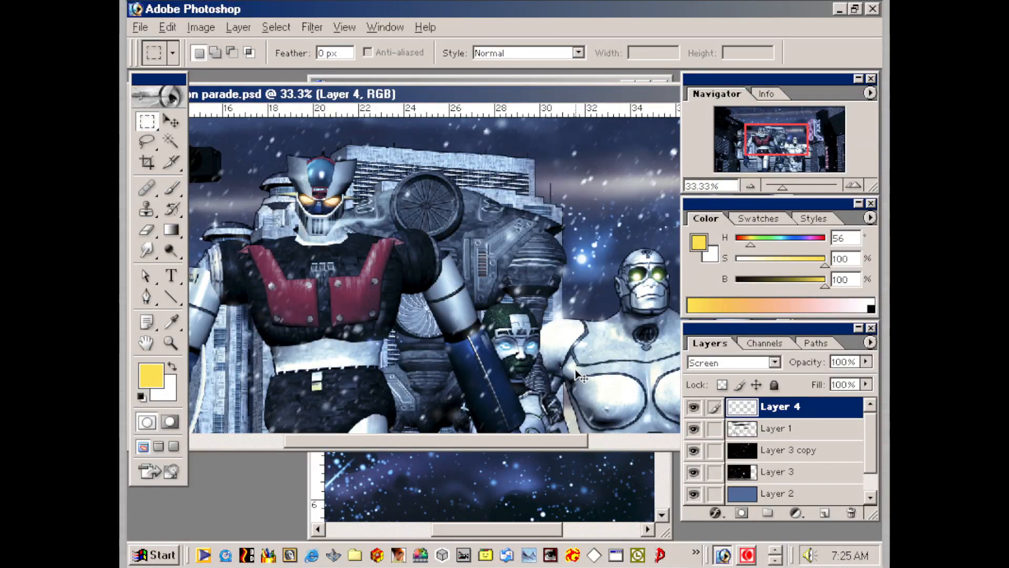
key("ctrl+v")
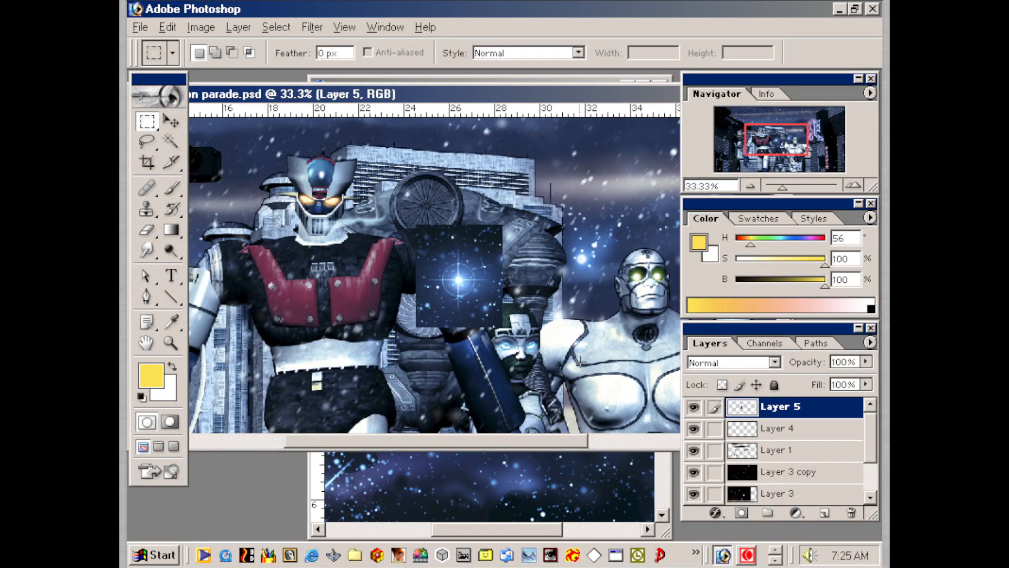
key("ctrl+l")
left_click_drag(489, 447, 582, 448)
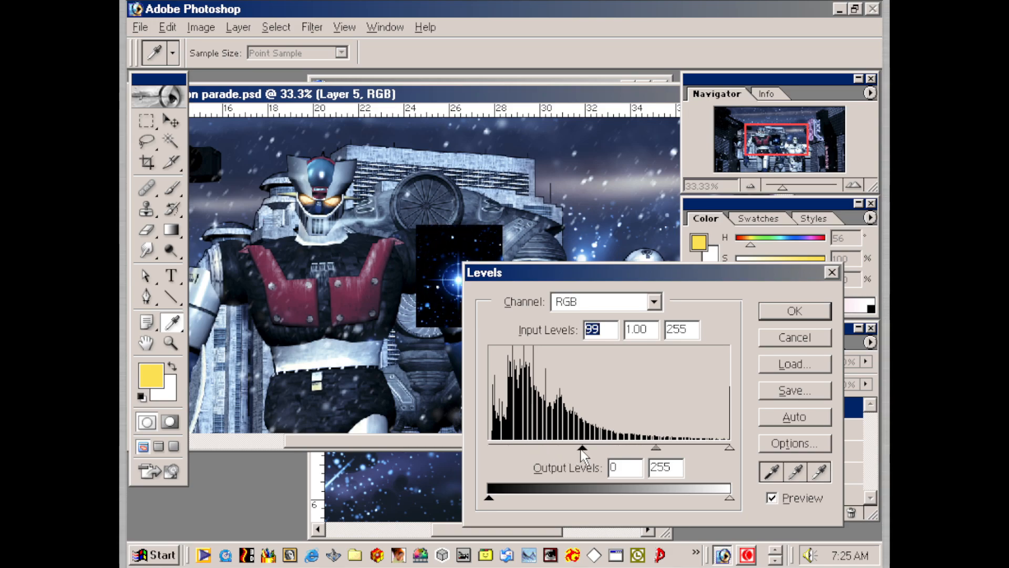
left_click(795, 311)
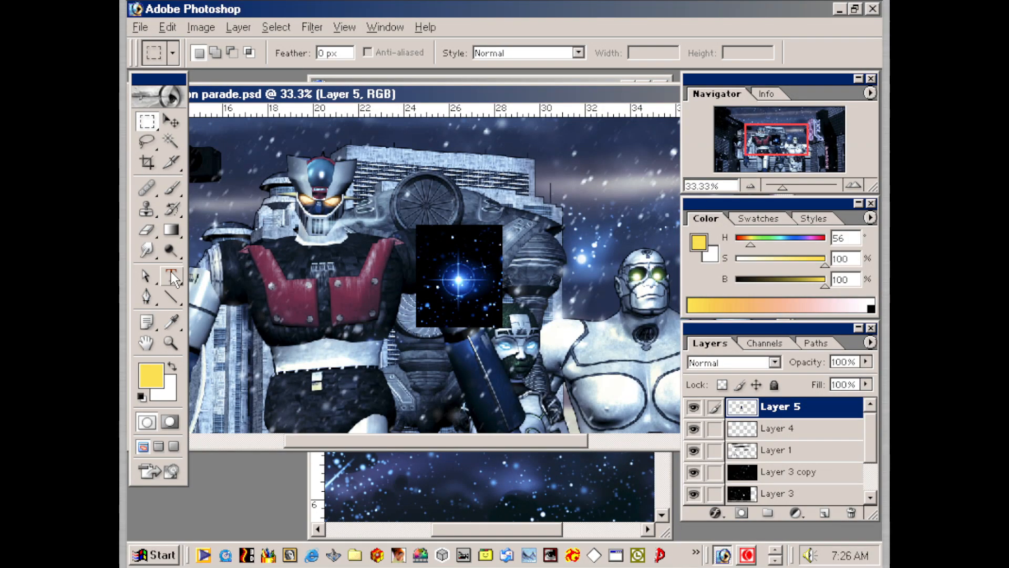
- Paint out the stray small stars around the edges of the pasted star with a black 50-pixel brush
key("d")
left_click(171, 188)
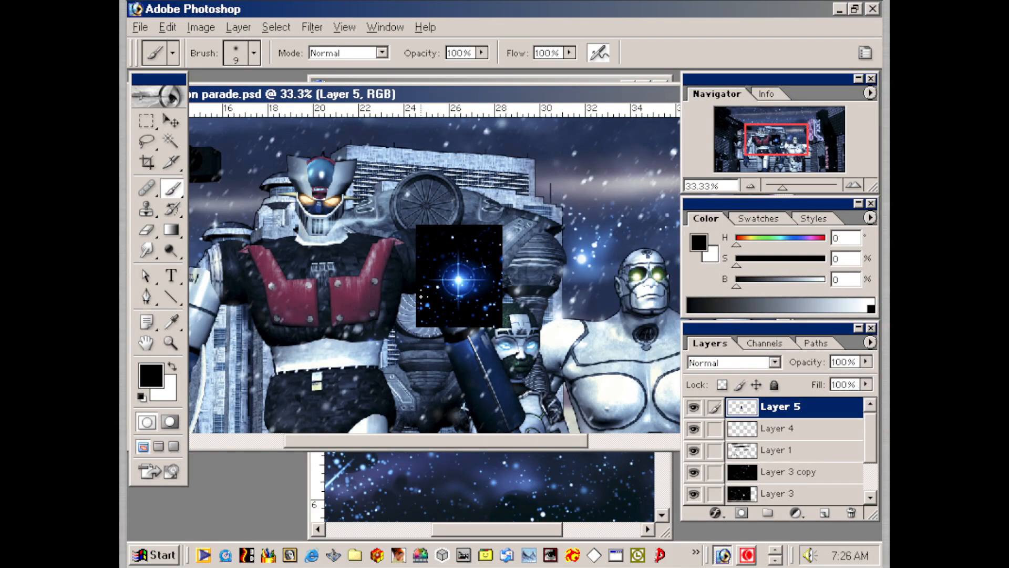
key("bracketright")
key("bracketright")
key("bracketright")
key("bracketright")
key("bracketright")
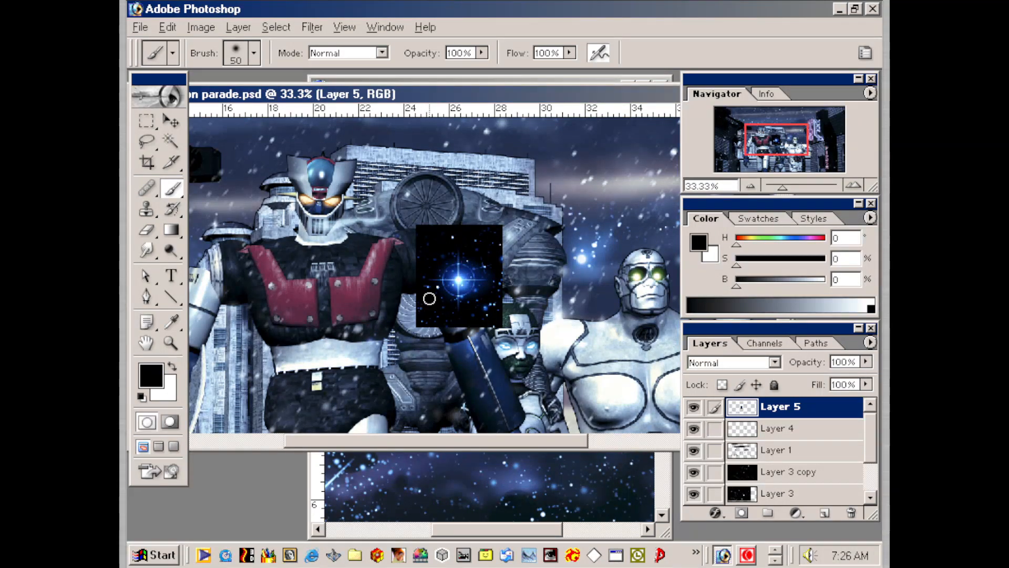
left_click_drag(438, 318, 489, 322)
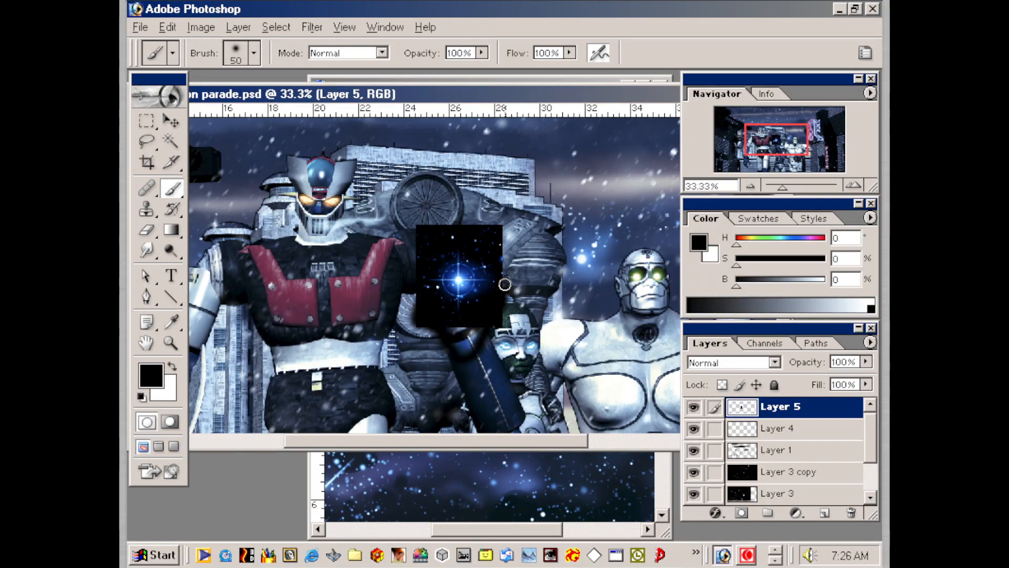
left_click_drag(506, 279, 487, 259)
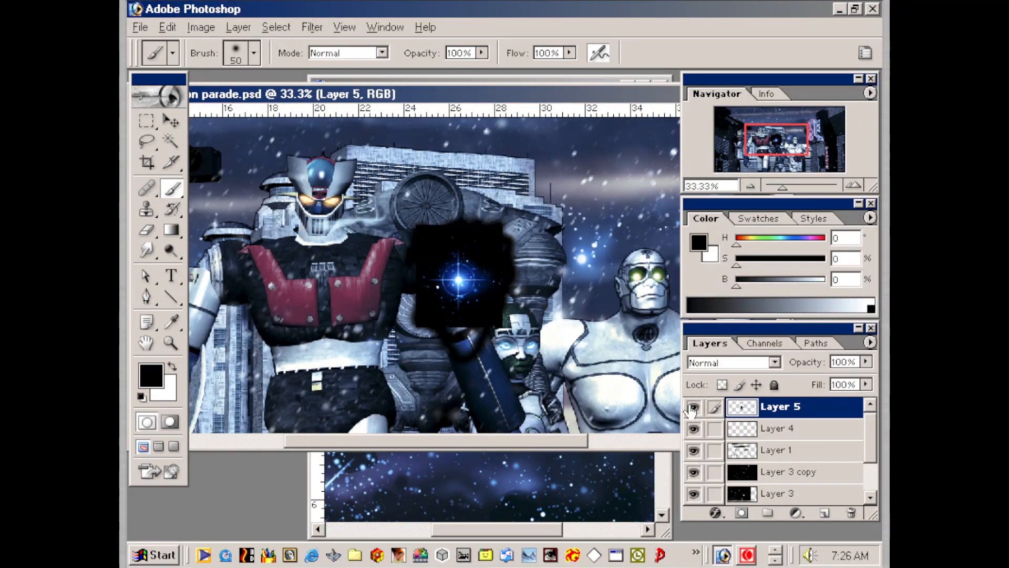
- Set the star layer's blending to Screen and move the star over the antenna at the building's right end
left_click(727, 362)
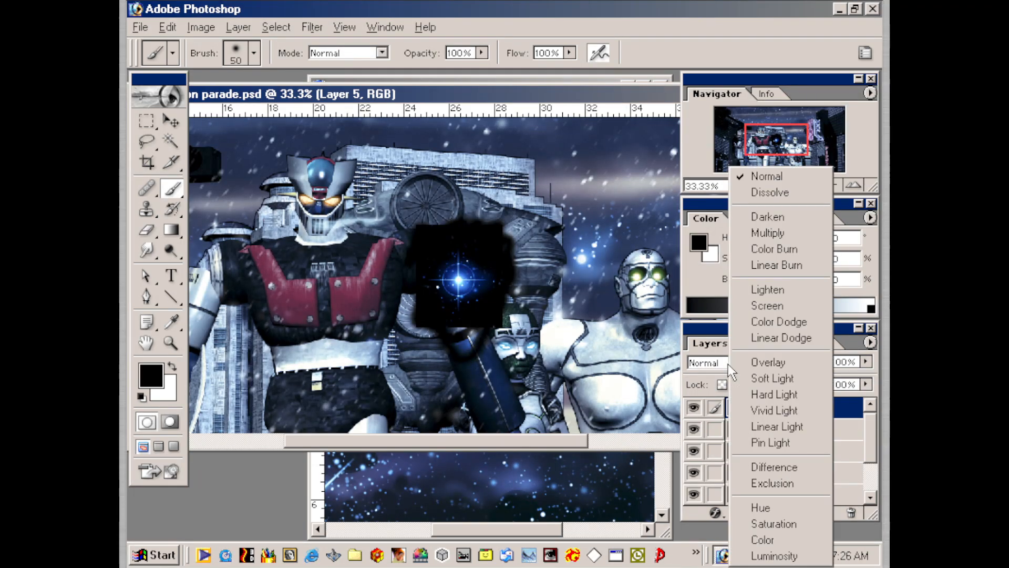
left_click(774, 306)
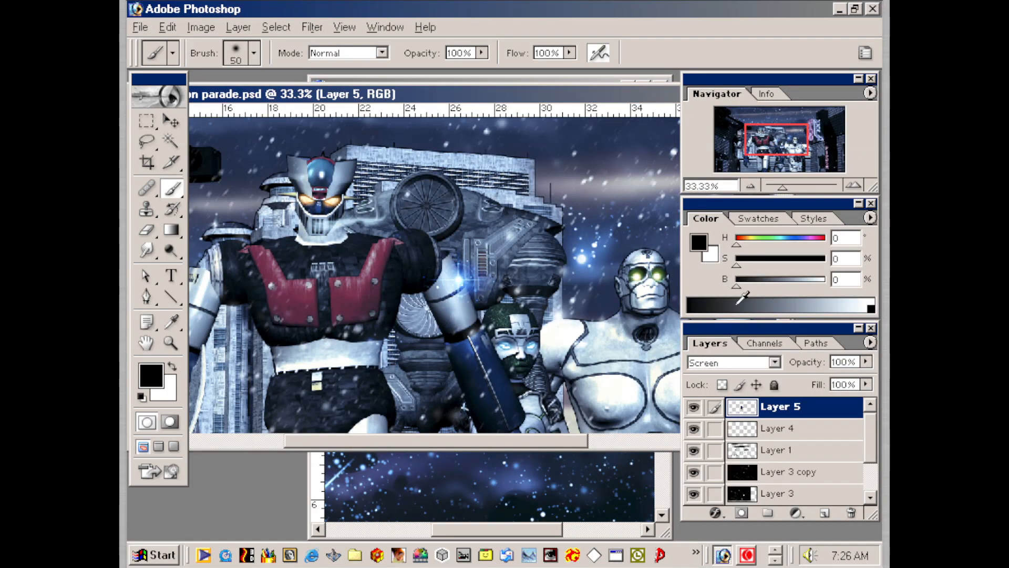
left_click_drag(458, 290, 637, 282)
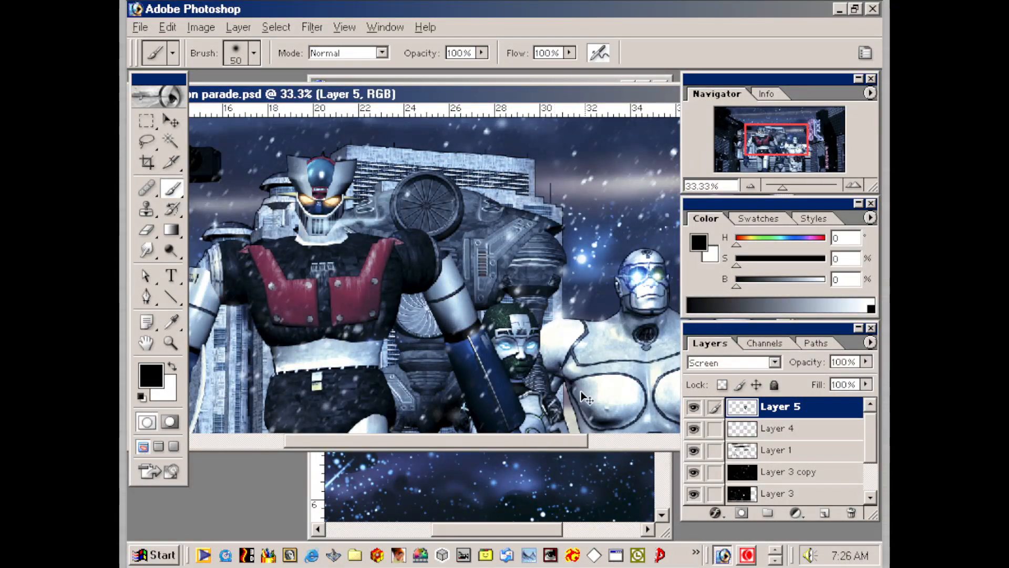
left_click_drag(652, 277, 550, 181)
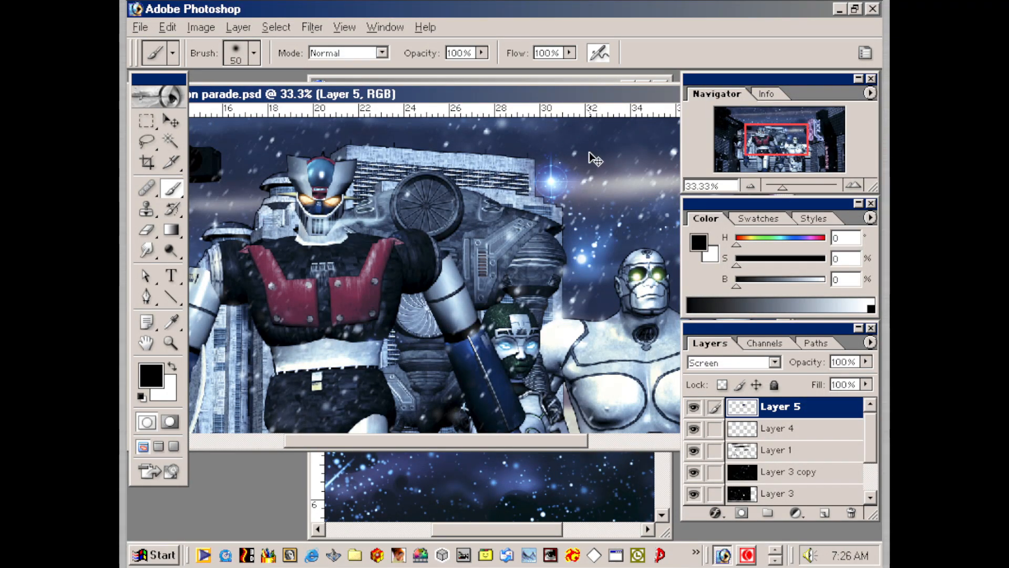
- Colorize the star red with Hue/Saturation at hue 0, saturation 100 and lightness -5
key("ctrl+u")
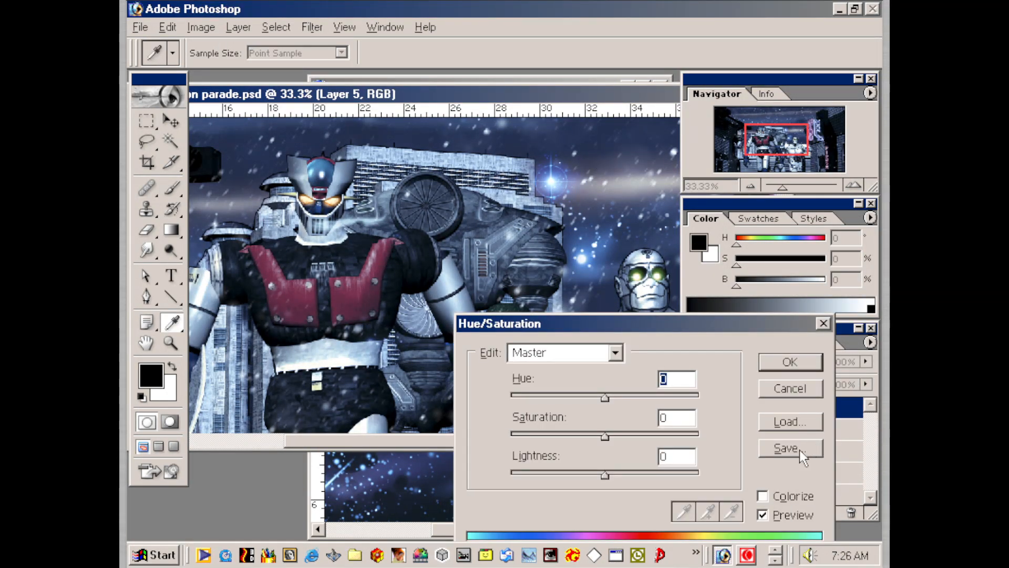
left_click(764, 495)
left_click_drag(562, 440, 745, 439)
mouse_move(599, 472)
left_mouse_down()
mouse_move(563, 476)
mouse_move(600, 474)
left_mouse_up()
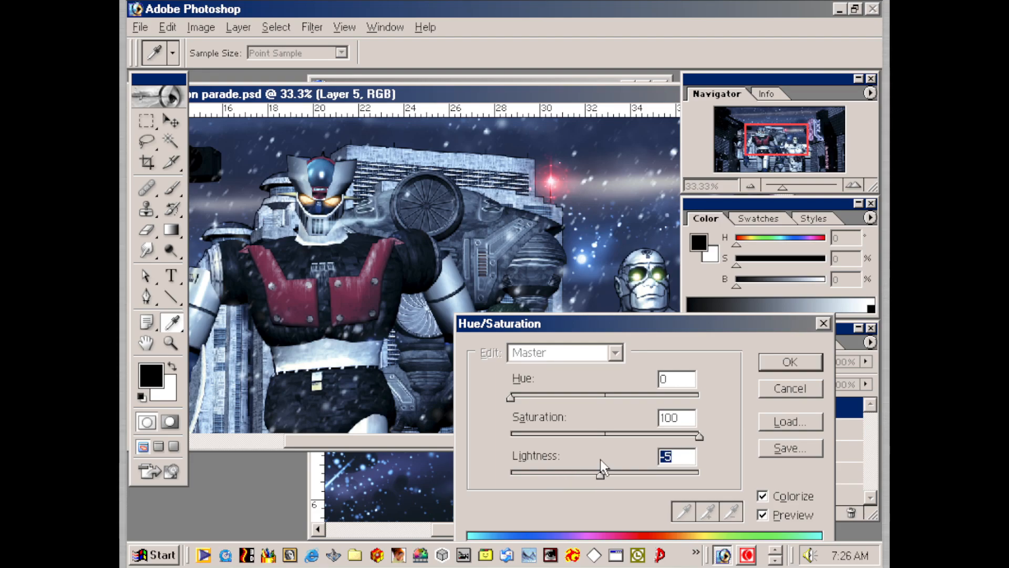
left_click(788, 363)
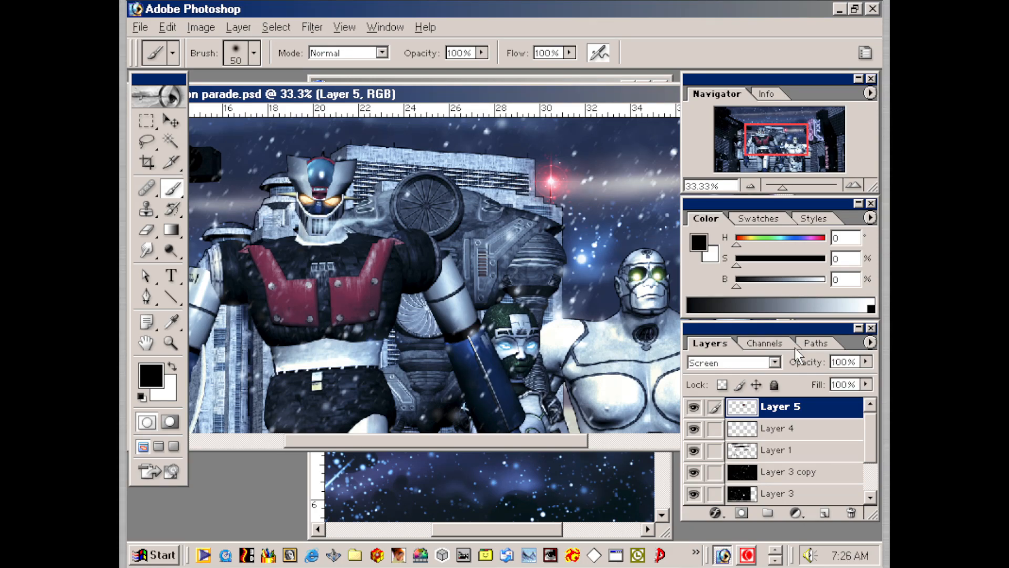
- Scale the red star down with Free Transform and place it on the tip of the building's lower right antenna
key("ctrl+minus")
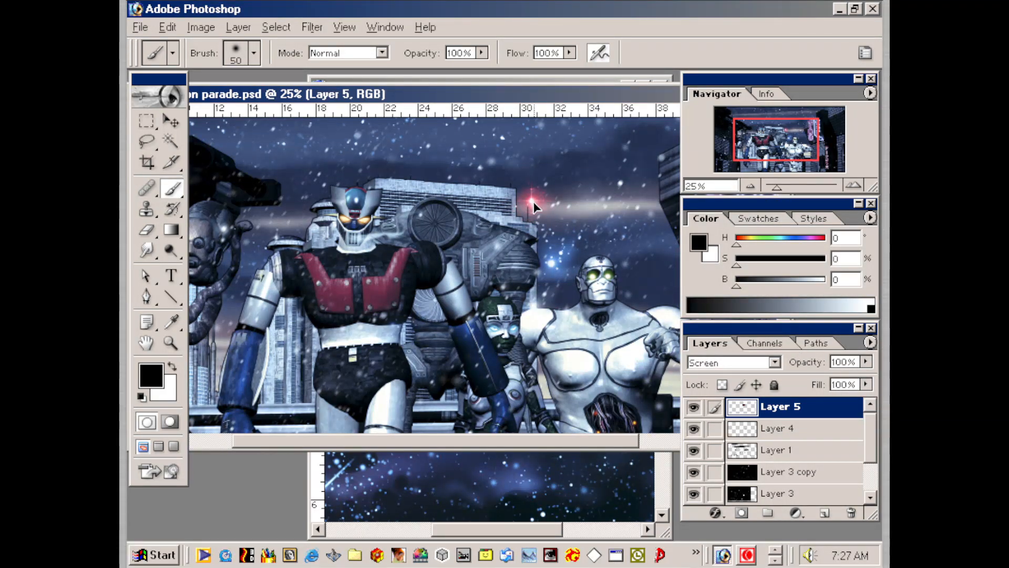
left_click_drag(532, 208, 528, 211)
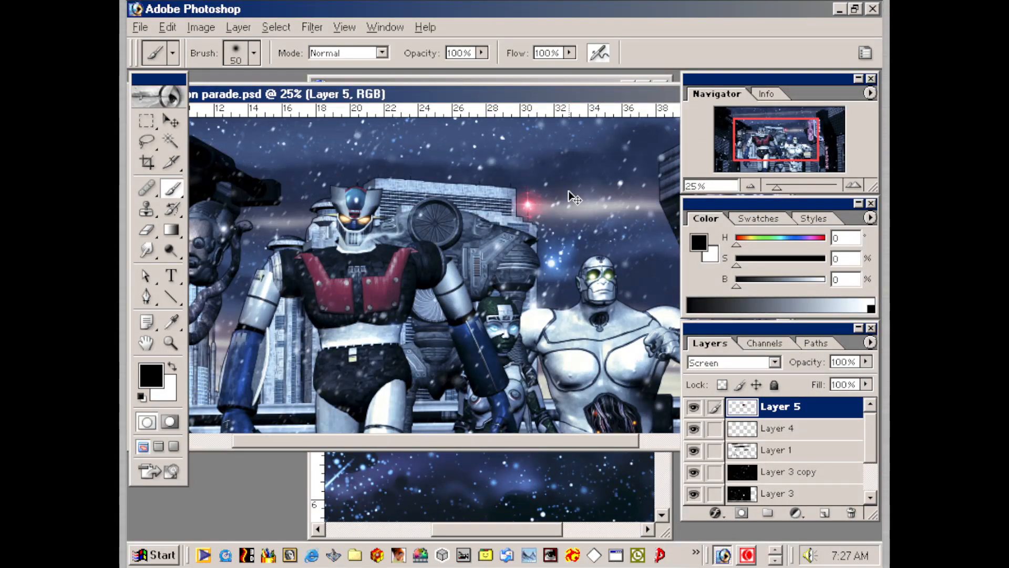
key("ctrl+t")
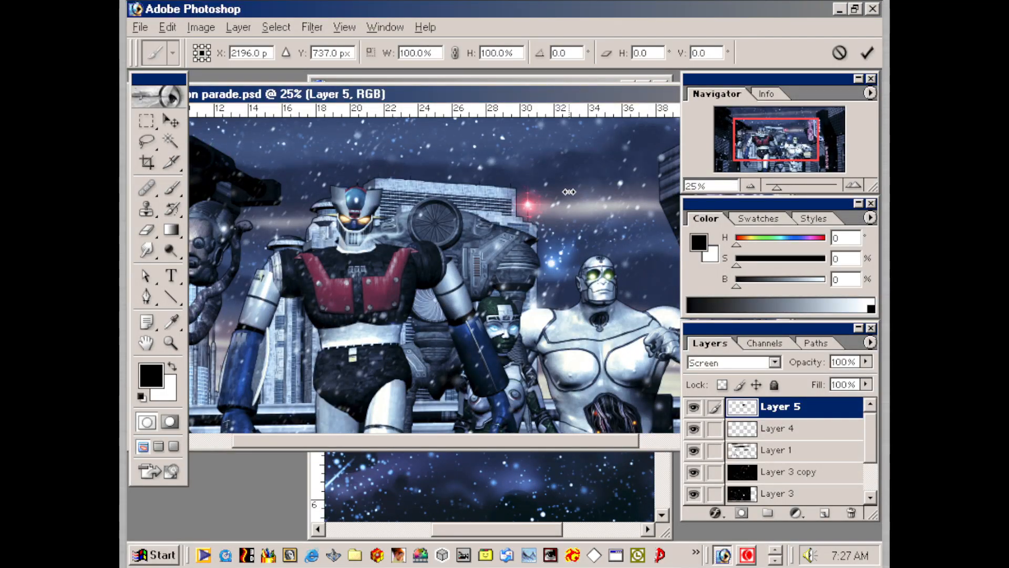
left_click_drag(575, 273, 544, 230)
key("Return")
key("b")
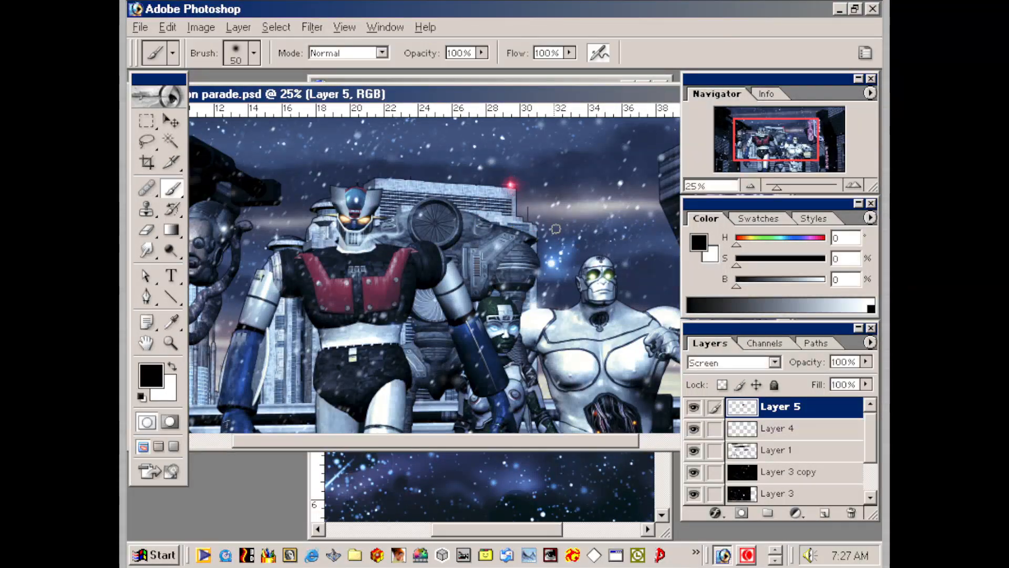
left_click_drag(538, 225, 537, 227)
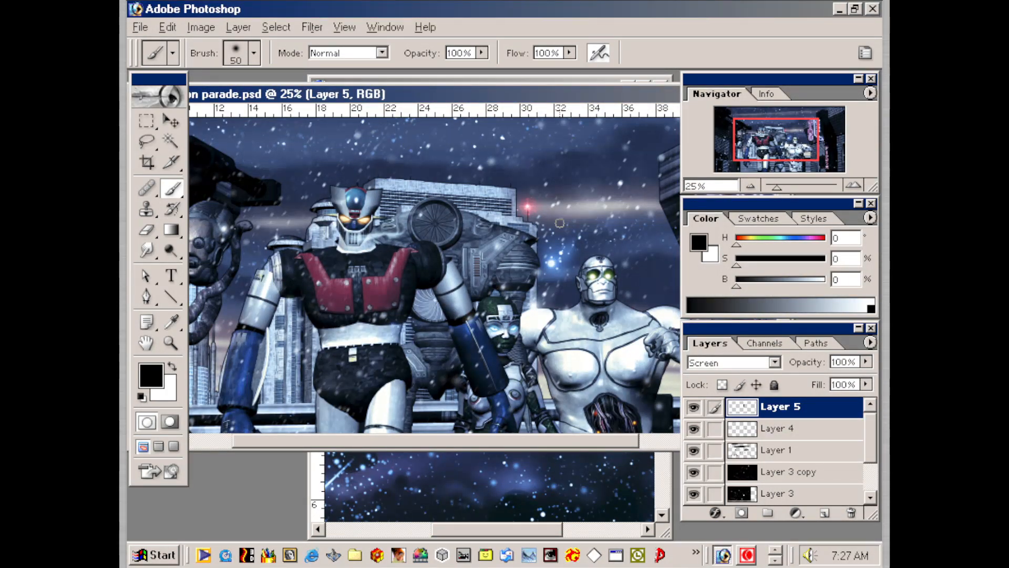
- Marquee-select the red light and copy it onto the antenna at the left corner of the building's roof
key("ctrl+equal")
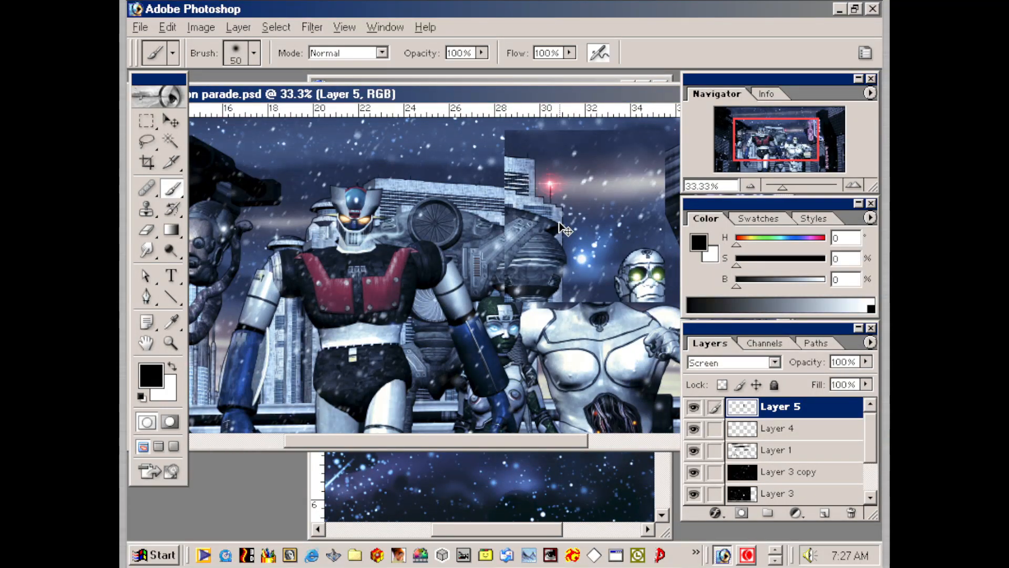
key("ctrl+equal")
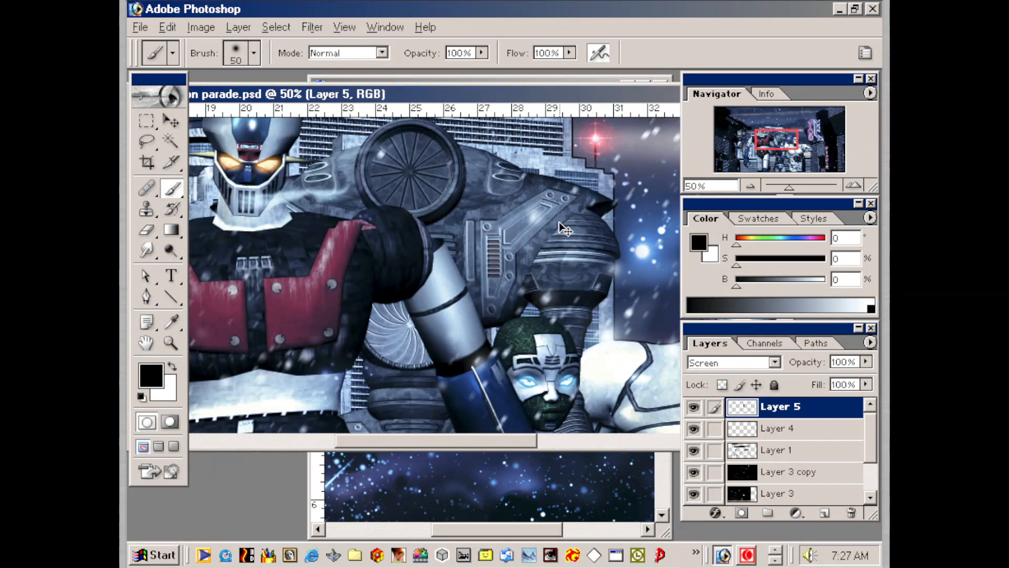
left_click_drag(507, 301, 448, 397)
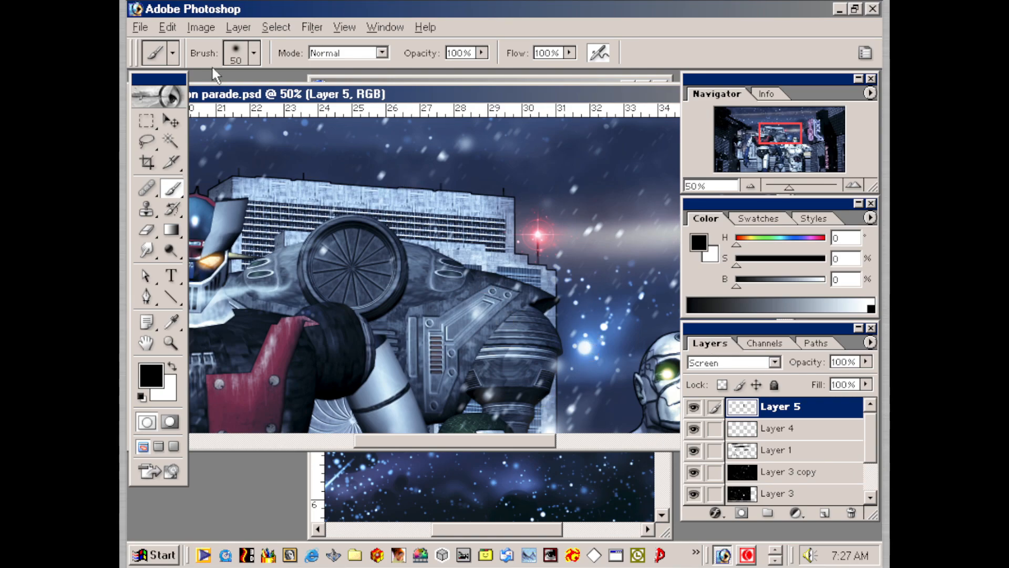
left_click(146, 121)
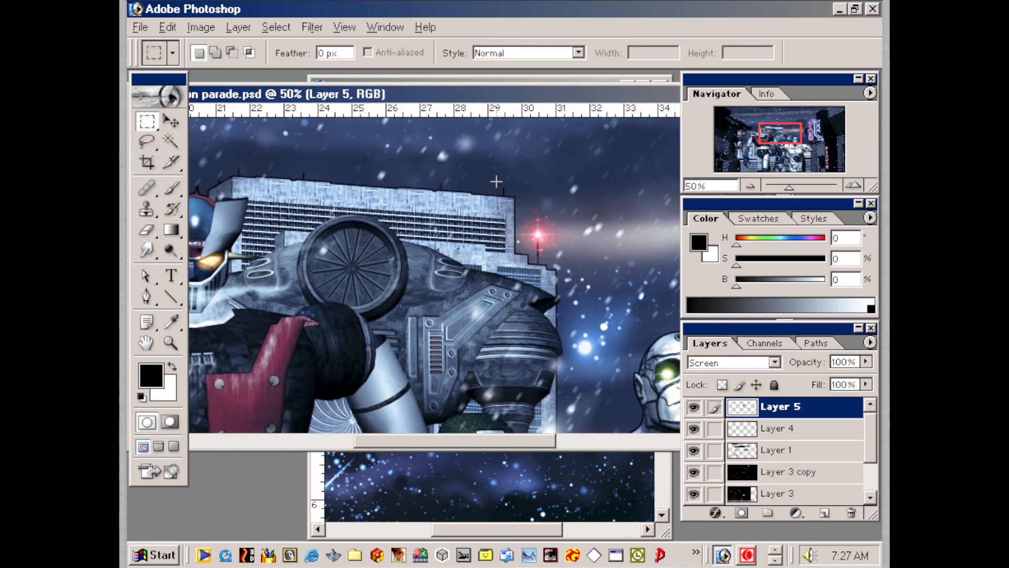
left_click_drag(535, 227, 520, 188)
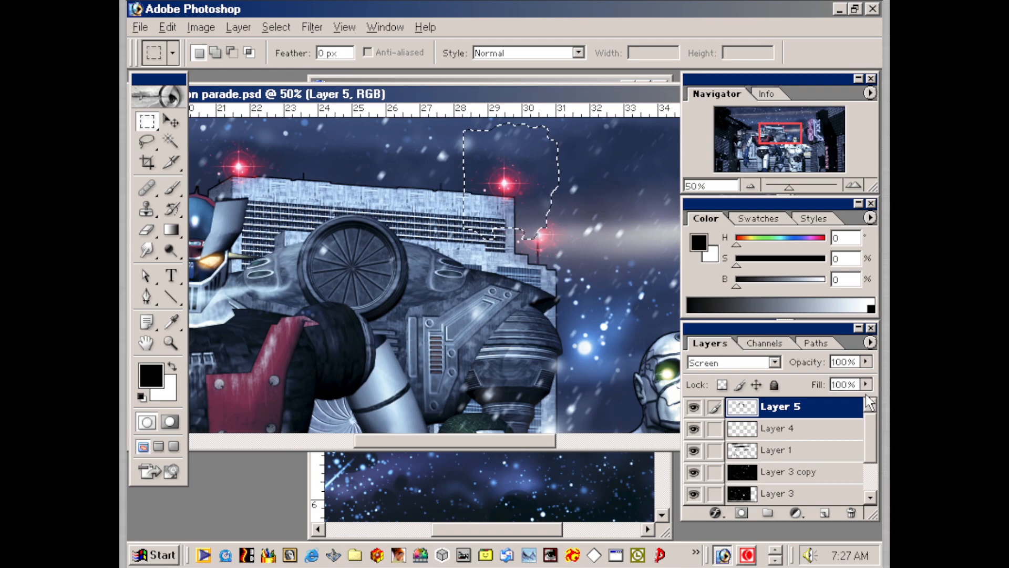
key("ctrl+z")
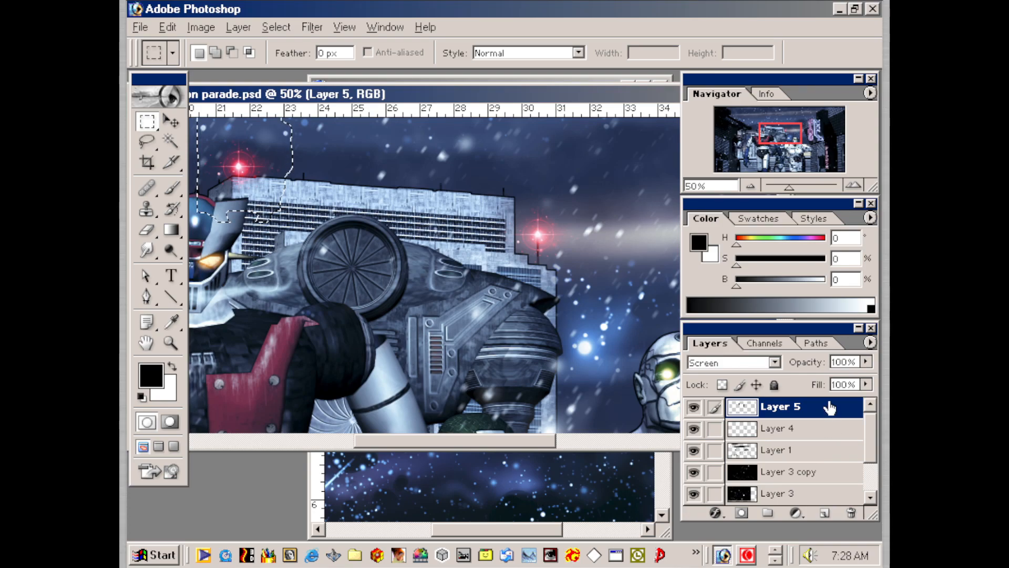
- Duplicate Layer 5 and move the selected light on the copy onto the antenna right of the roof's middle
left_click_drag(835, 413, 824, 512)
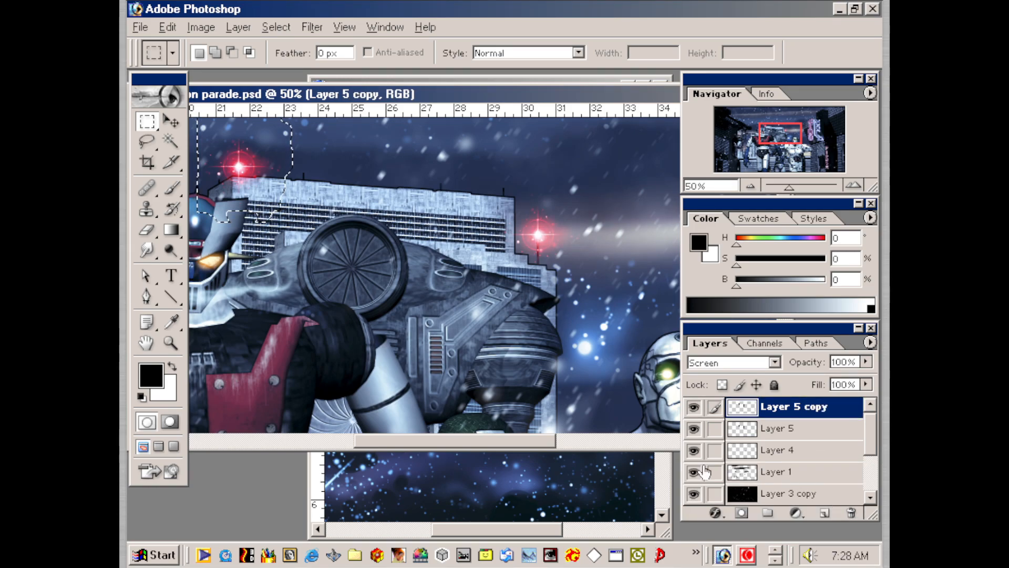
left_click_drag(267, 185, 465, 187)
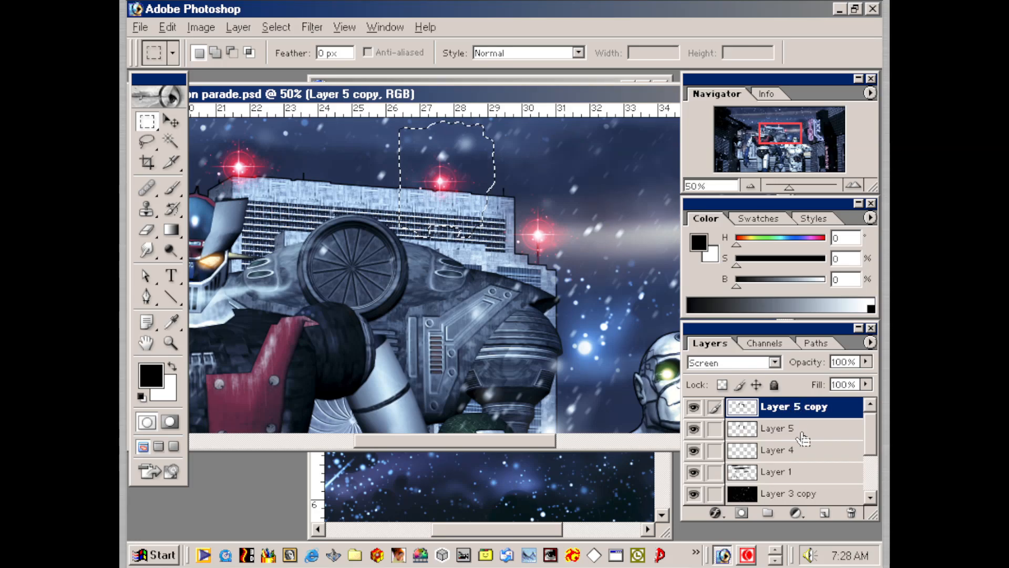
- Copy the selected red light onto the antenna left of the roof's middle and onto the roof's upper right corner, and clear the selection
left_click(537, 416)
left_click_drag(608, 291, 600, 294)
left_click_drag(521, 288, 312, 178)
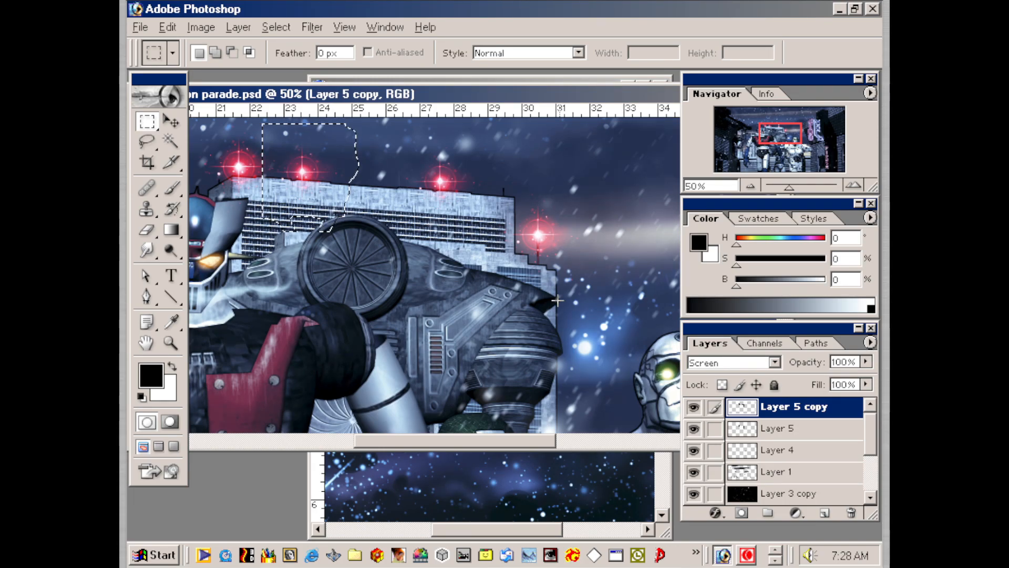
left_click_drag(310, 181, 510, 195)
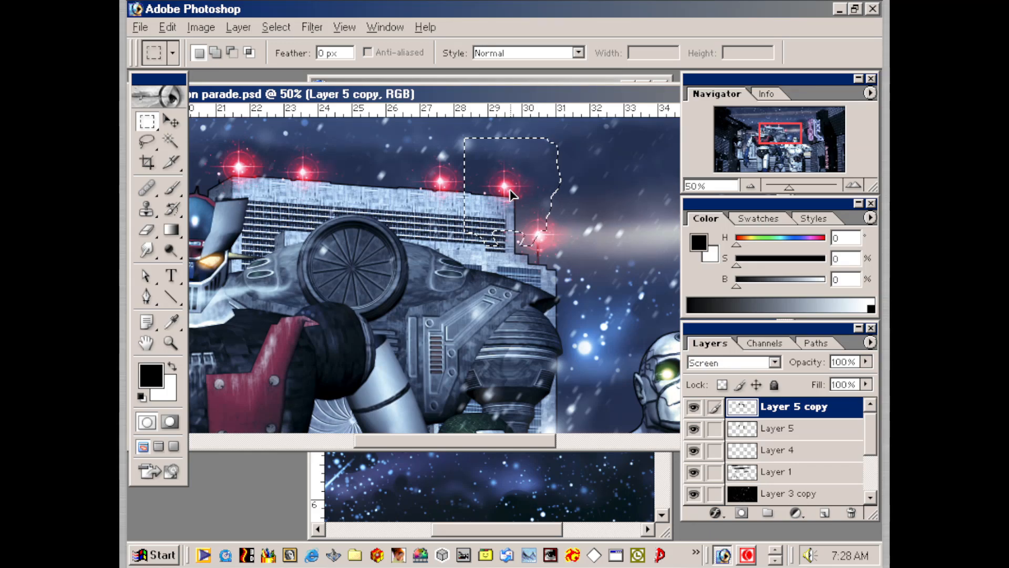
key("Return")
left_click(532, 168)
key("ctrl+minus")
key("ctrl+minus")
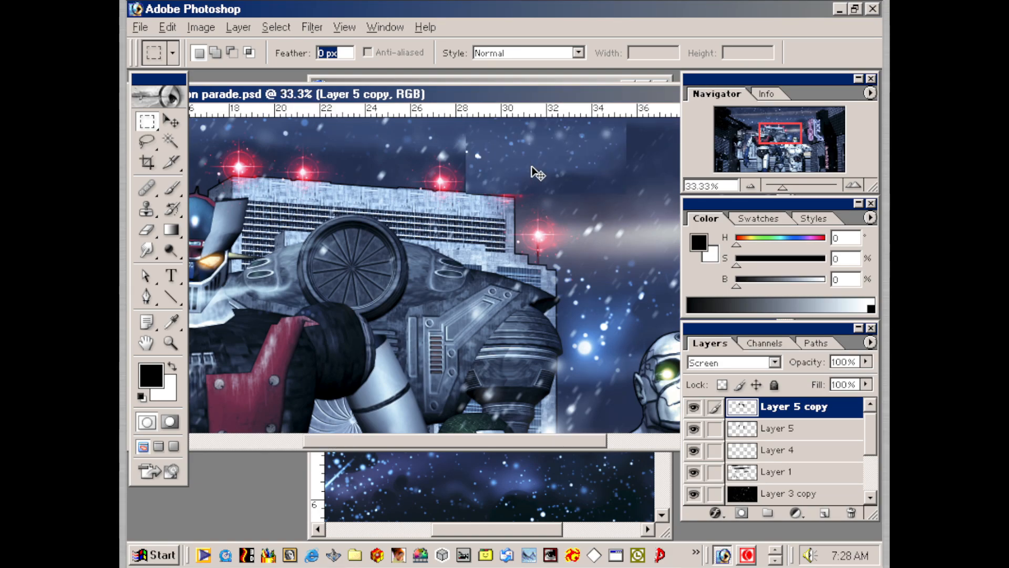
key("ctrl+minus")
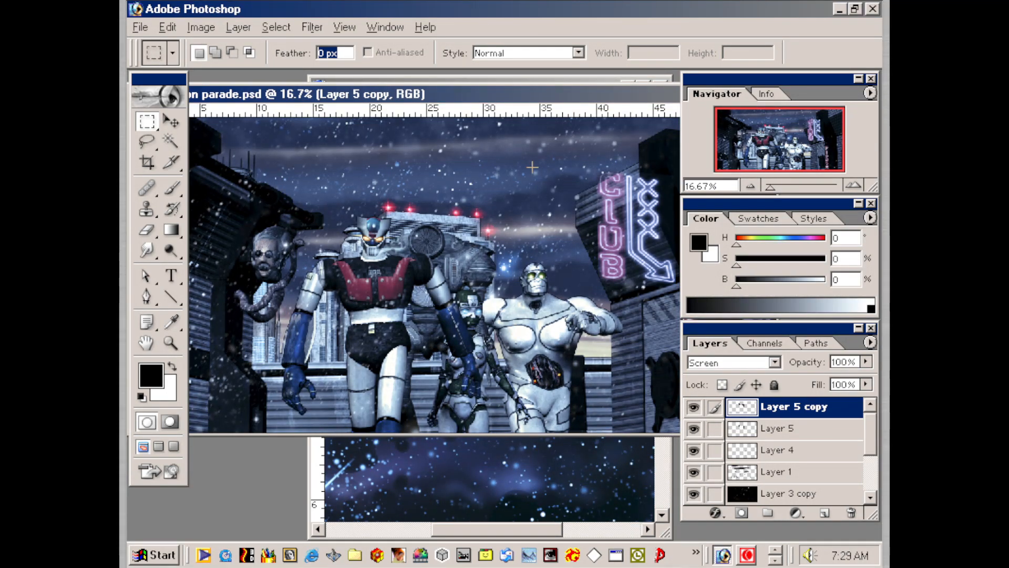
- Alternate the visibility of Layer 5 and Layer 5 copy to compare the two sets of antenna lights, leaving only Layer 5 shown
left_click(694, 408)
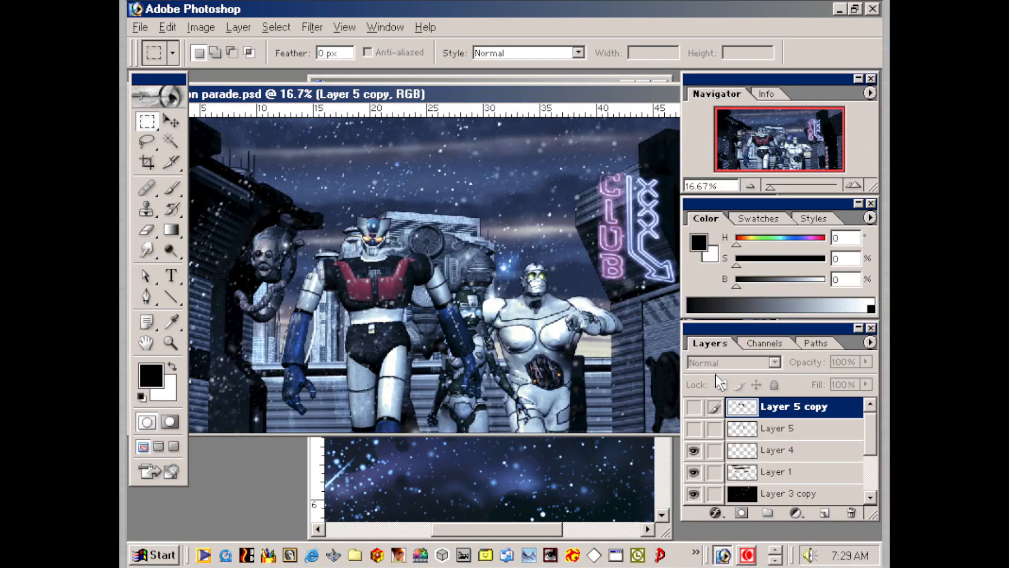
left_click(694, 430)
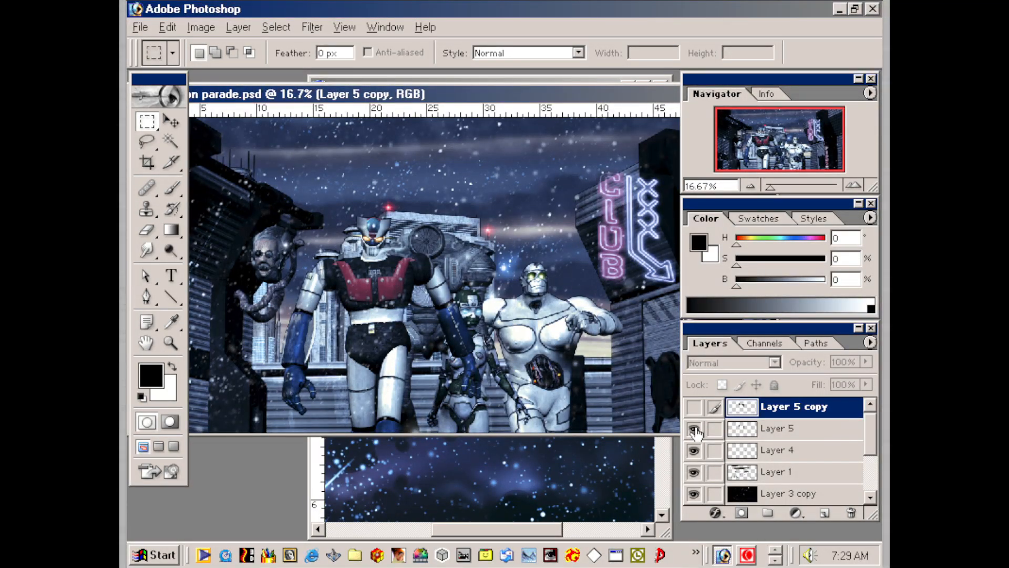
left_click(694, 429)
left_click(694, 407)
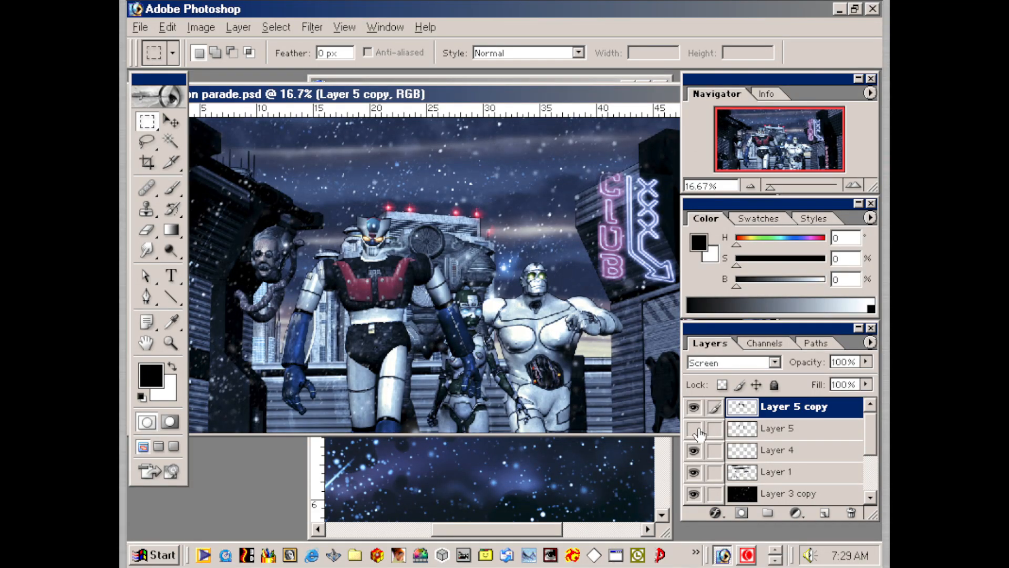
left_click(694, 430)
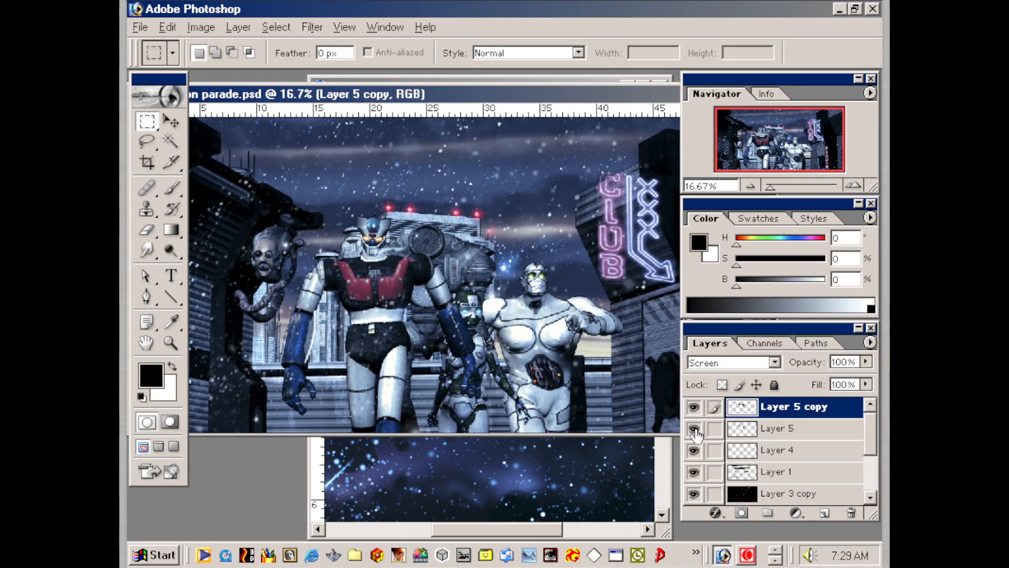
left_click(694, 407)
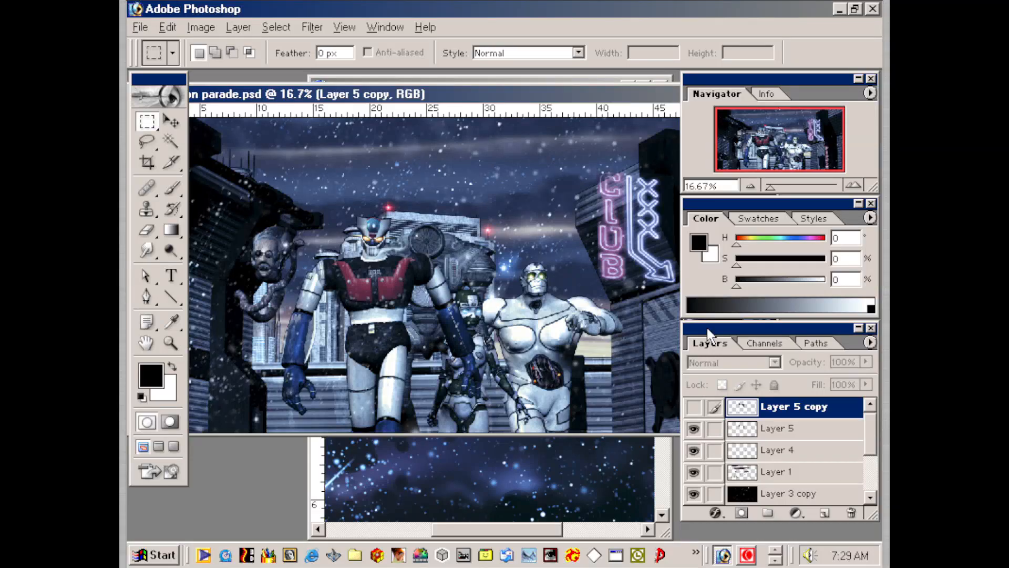
- View the robots composition full screen with the palettes hidden and examine it at a higher magnification
key("Tab")
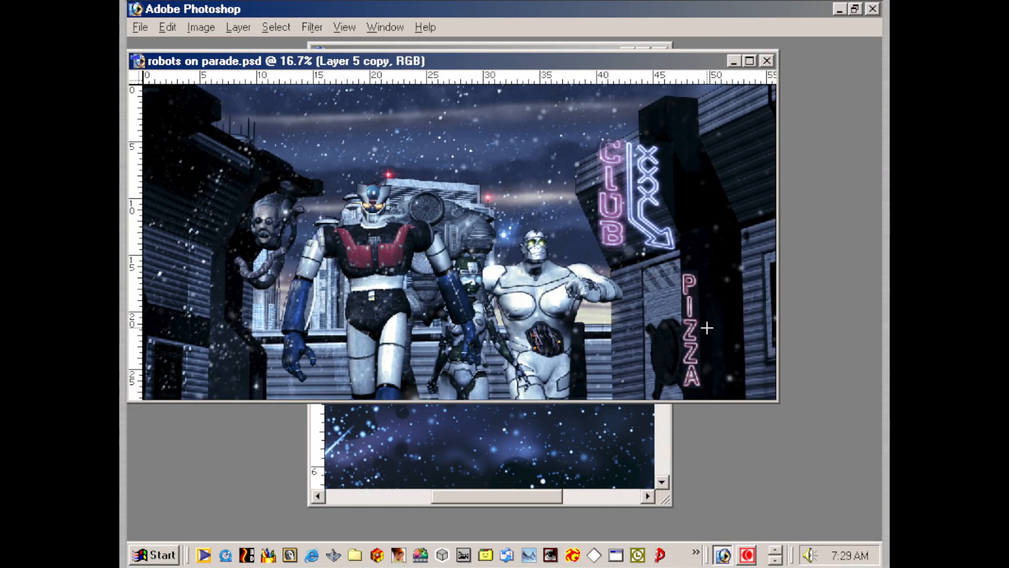
key("f")
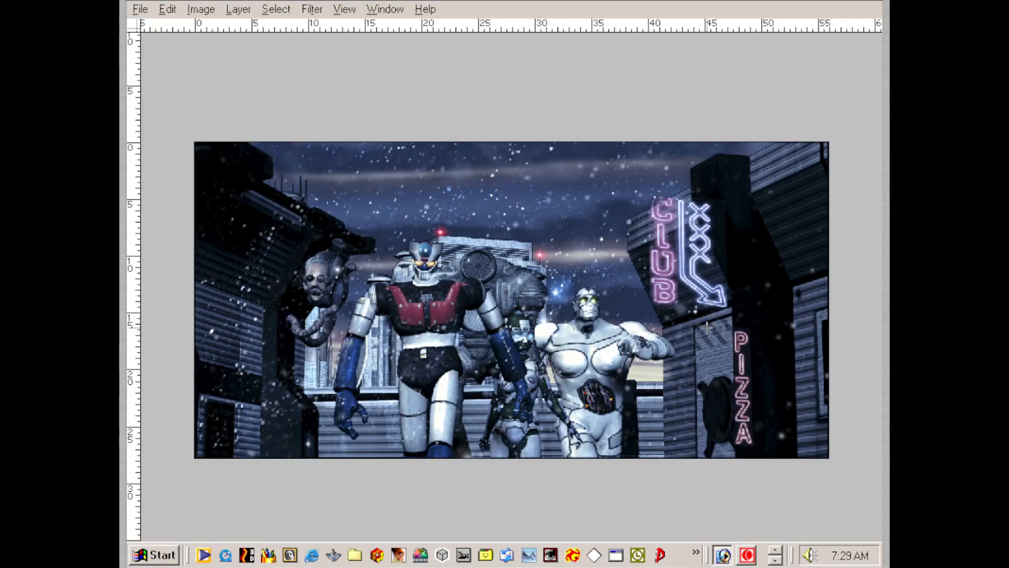
key("ctrl+plus")
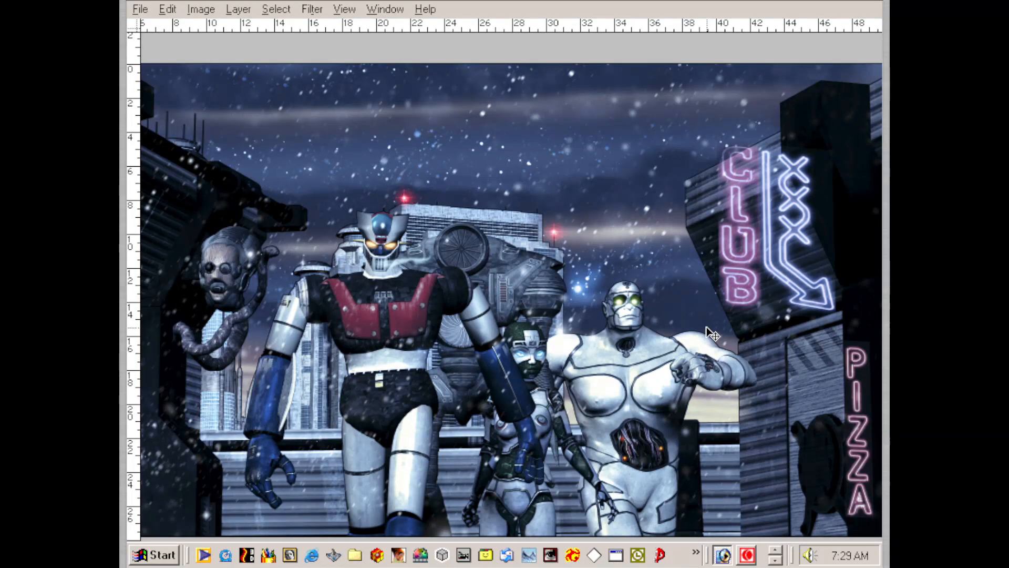
key("ctrl+plus")
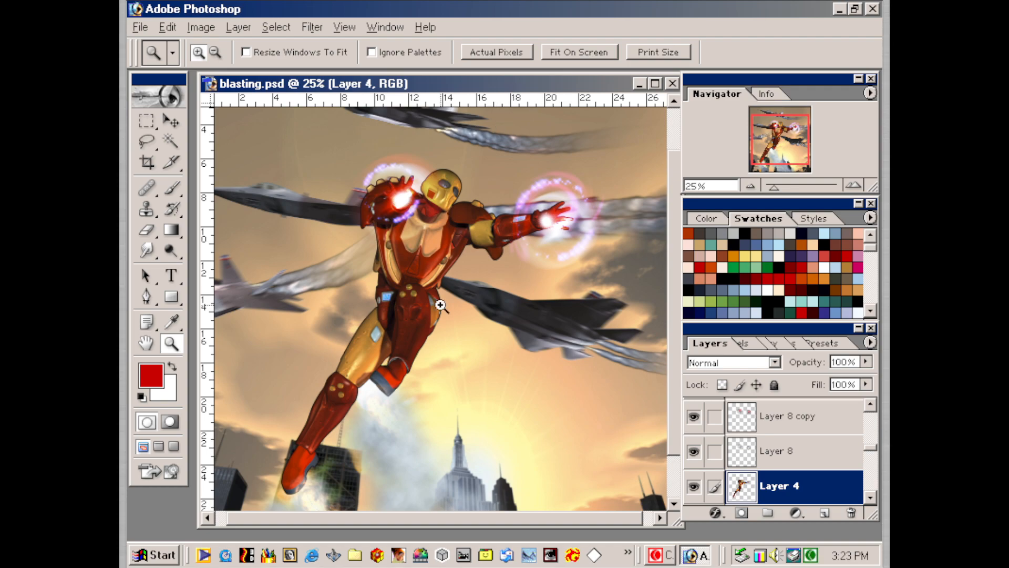
- Examine the flying armored figure, its glowing hands and the surrounding jets and skyline in blasting.psd at several magnifications
key("ctrl+minus")
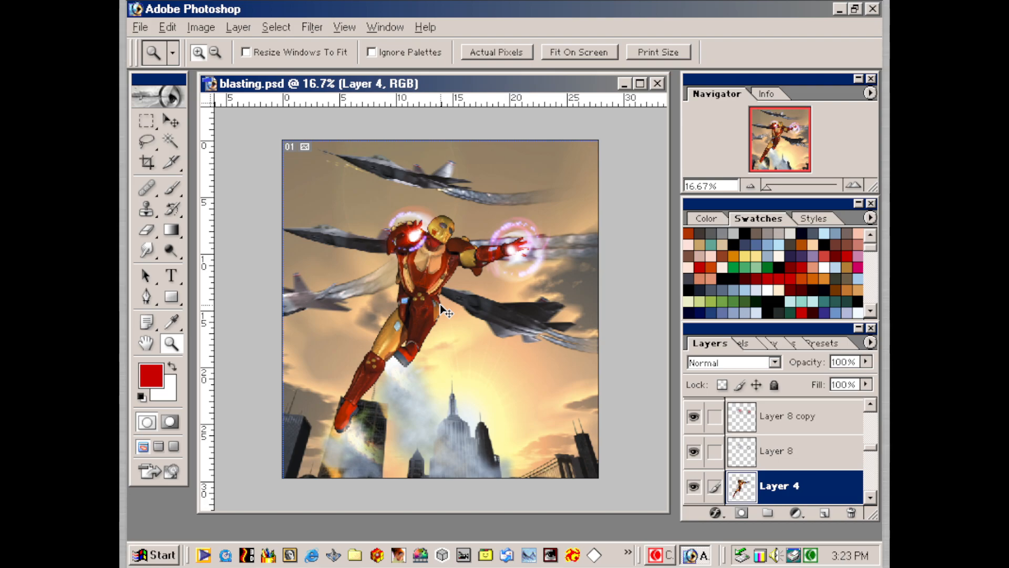
key("ctrl+plus")
key("ctrl+plus")
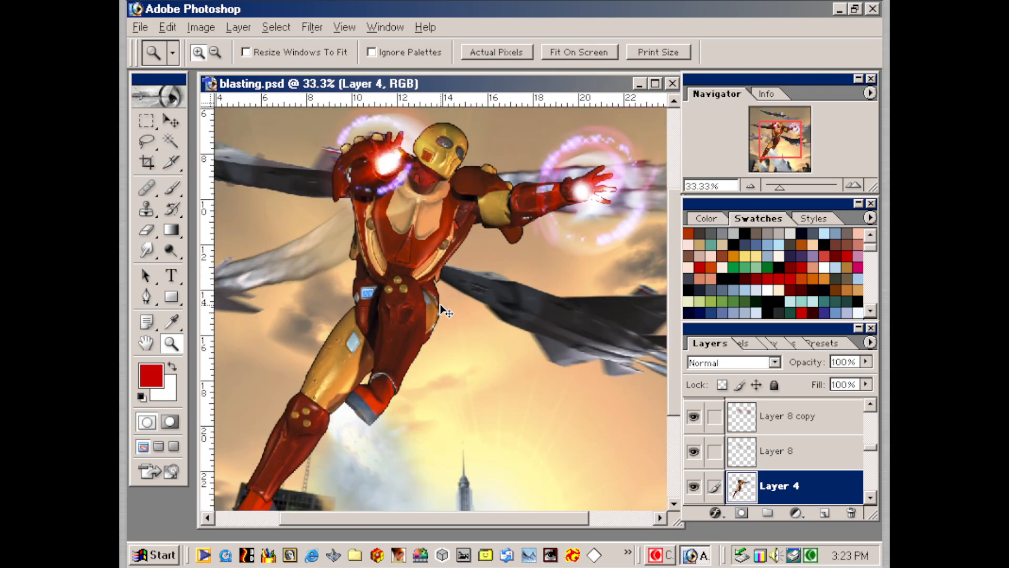
key("ctrl+plus")
key("ctrl+minus")
key("ctrl+plus")
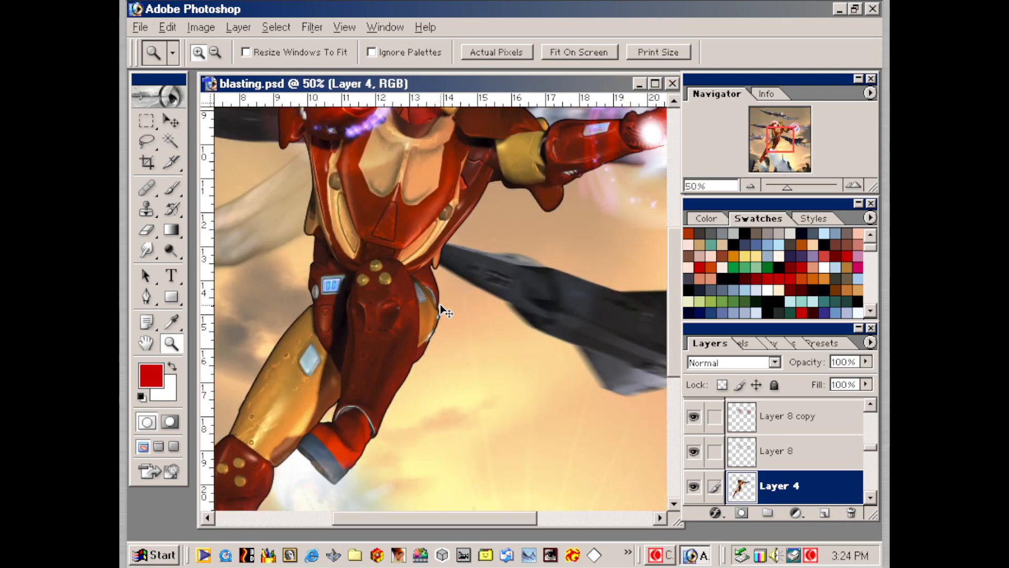
key("ctrl+minus")
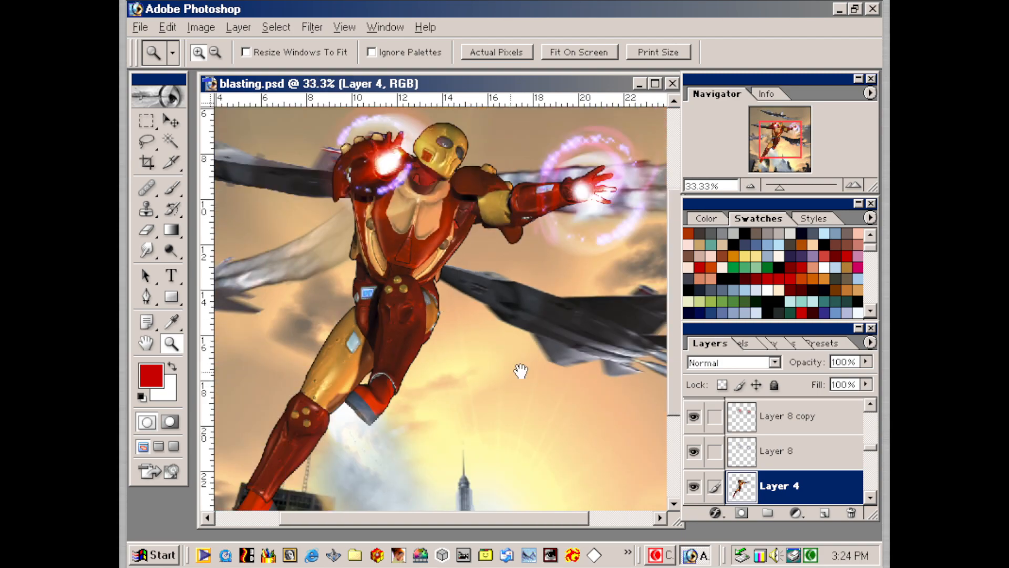
left_click_drag(435, 387, 469, 334)
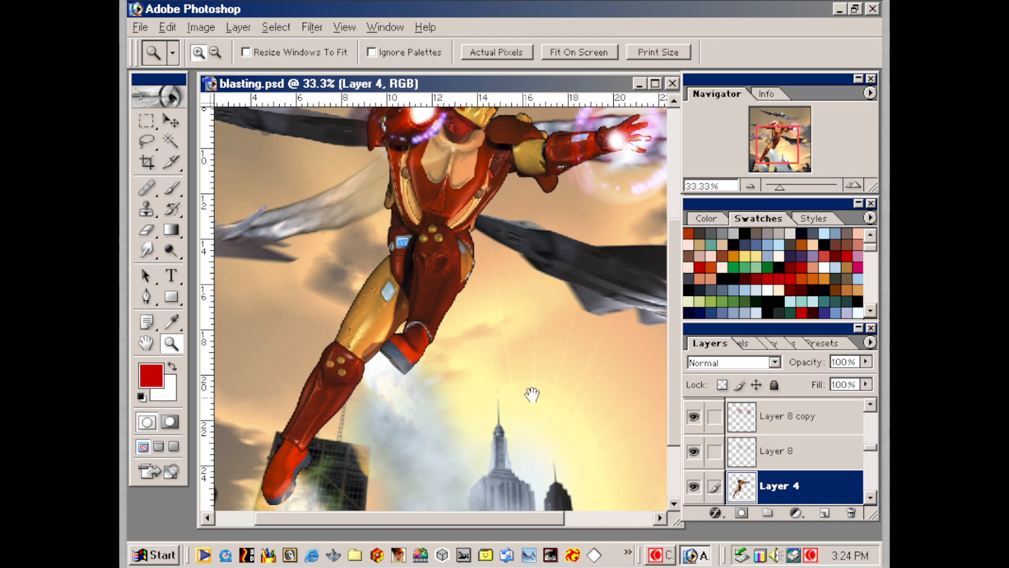
left_click_drag(532, 394, 536, 467)
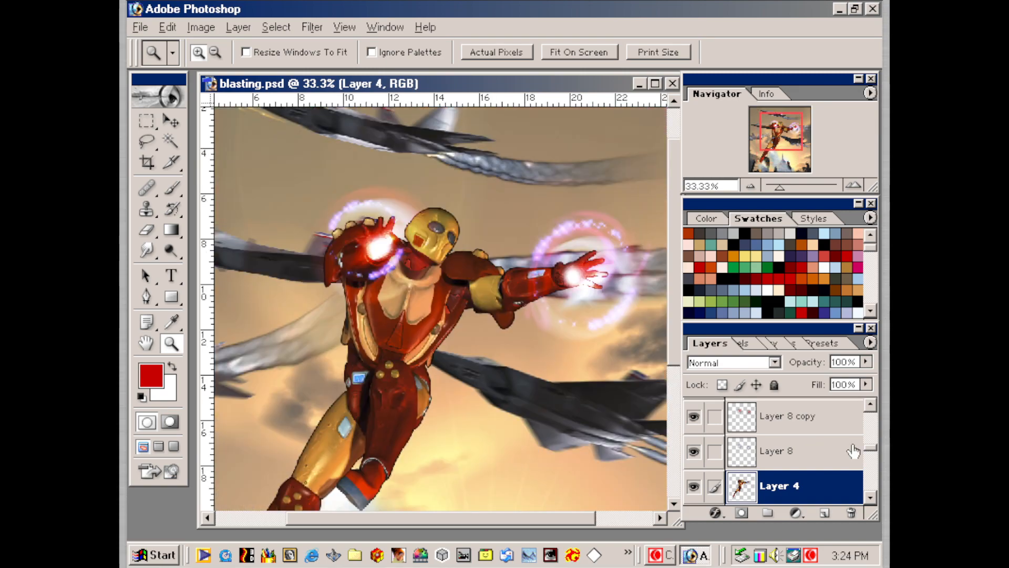
- Check what Layer 7 and Layer 5 contribute to the background by toggling their visibility off and on
left_click_drag(870, 447, 870, 487)
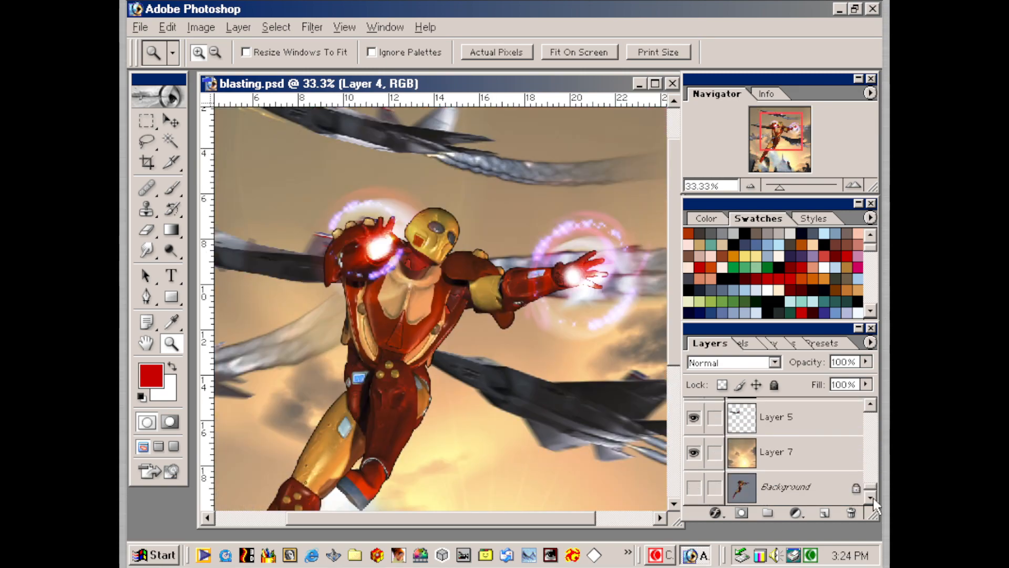
left_click(693, 453)
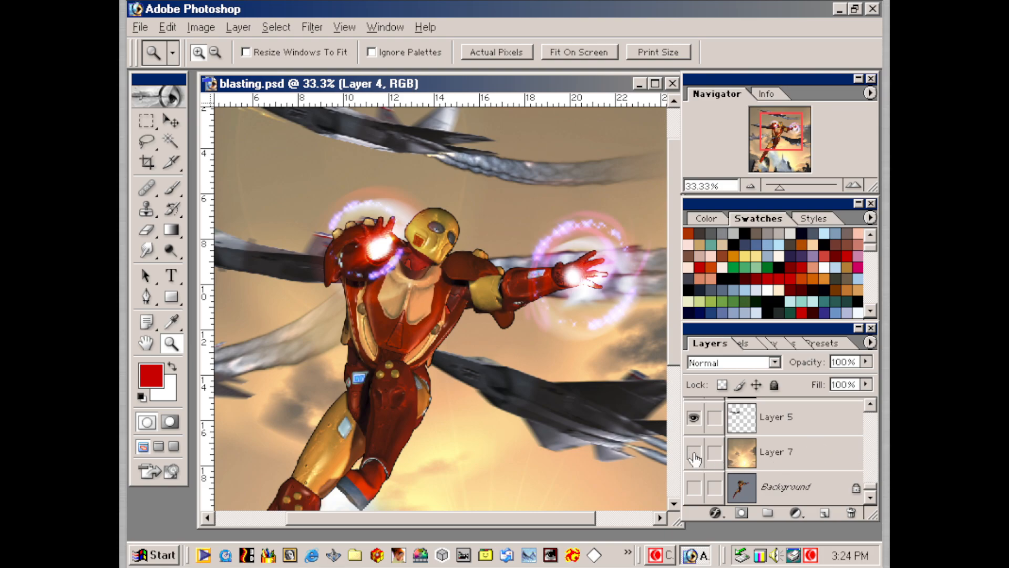
left_click(693, 453)
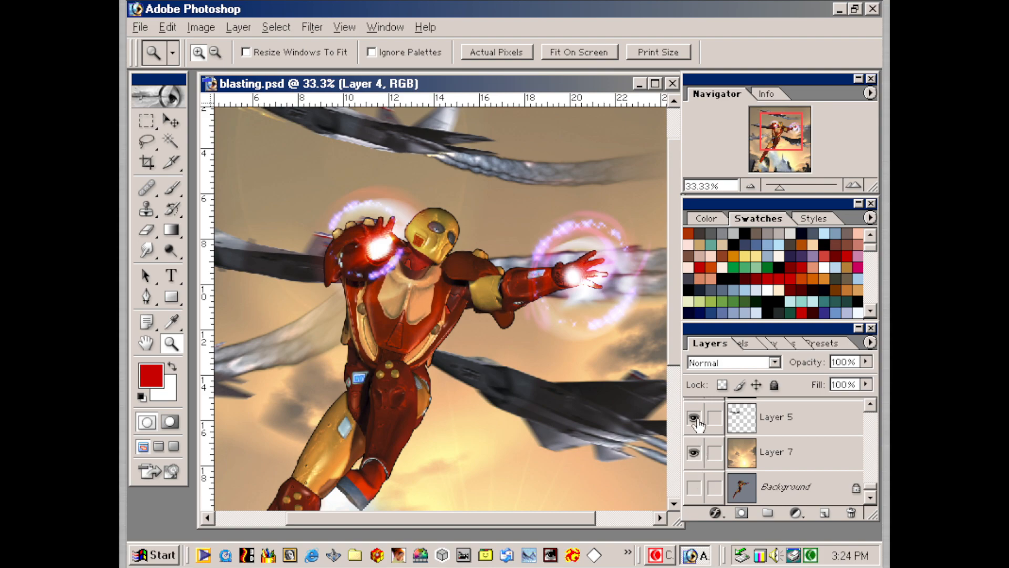
left_click(694, 420)
- Examine the jet and building layers above the sky and toggle Layer 14's visibility to check its vapor trail
left_click(870, 406)
left_click(871, 406)
left_click(870, 406)
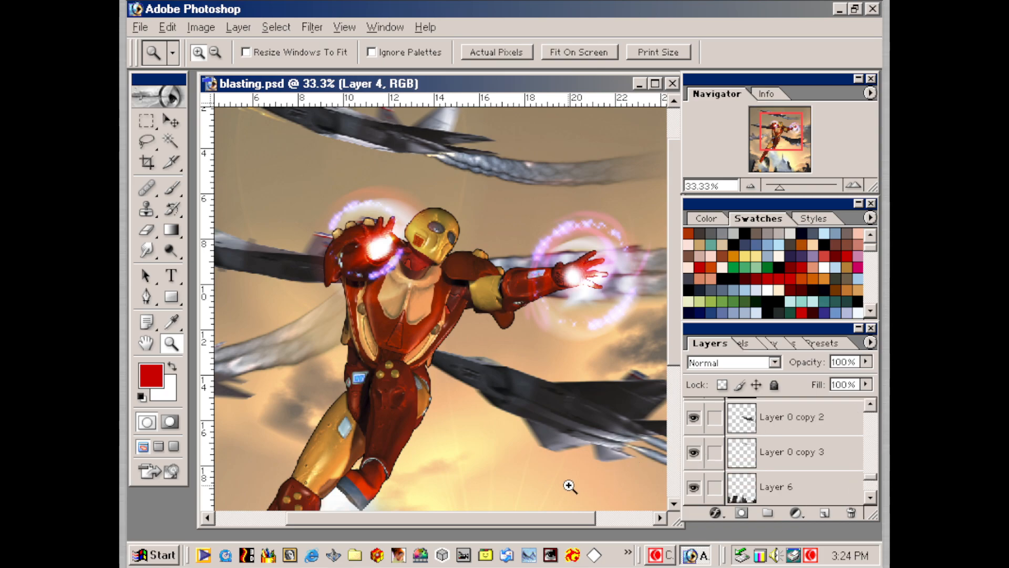
left_click_drag(521, 383, 471, 460)
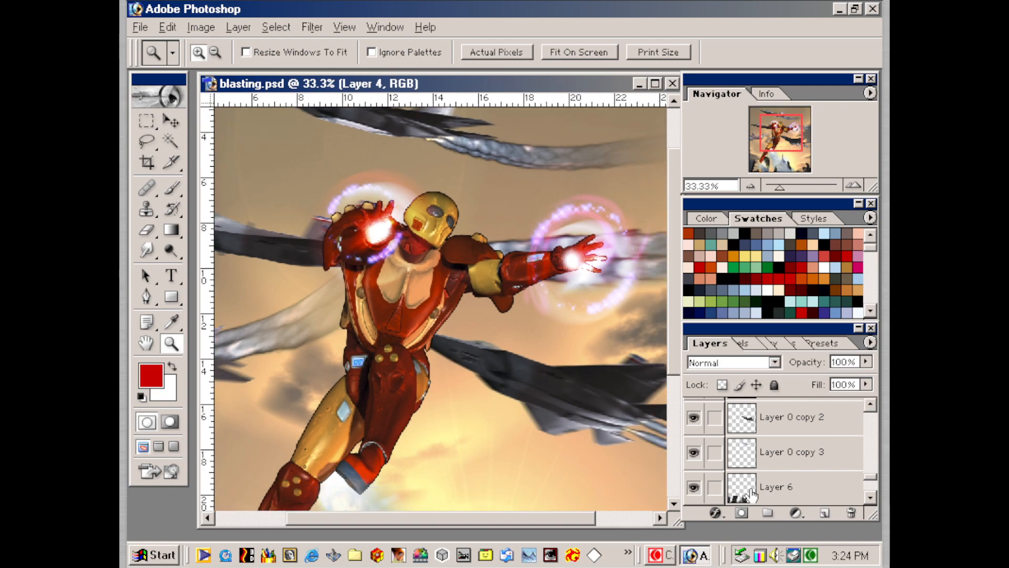
left_click(870, 406)
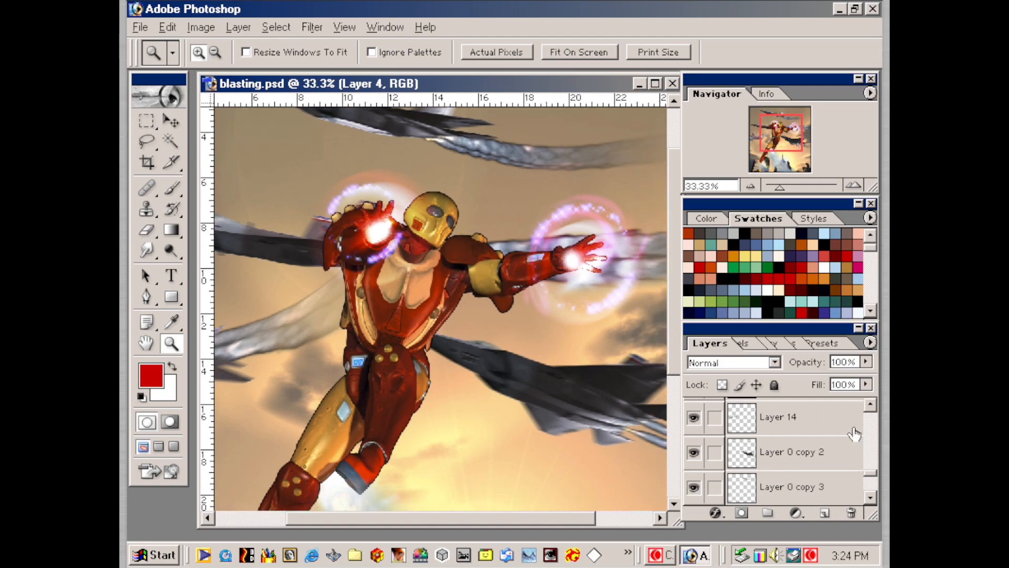
left_click(870, 404)
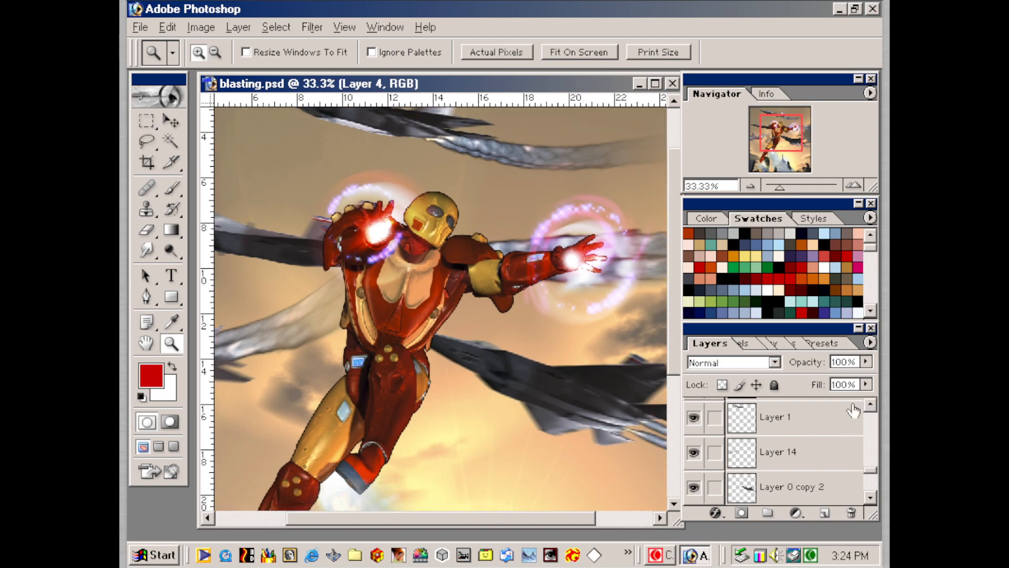
left_click(694, 453)
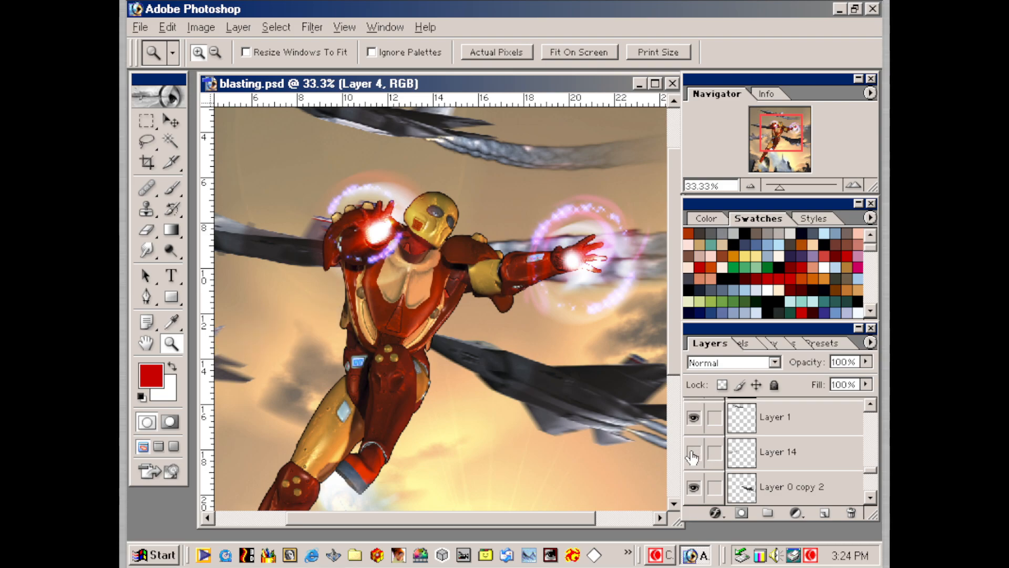
left_click(694, 453)
- Toggle the visibility of Layer 3 and Layer 9 to check their effect around the upper jets and glowing hands
left_click_drag(475, 433, 412, 484)
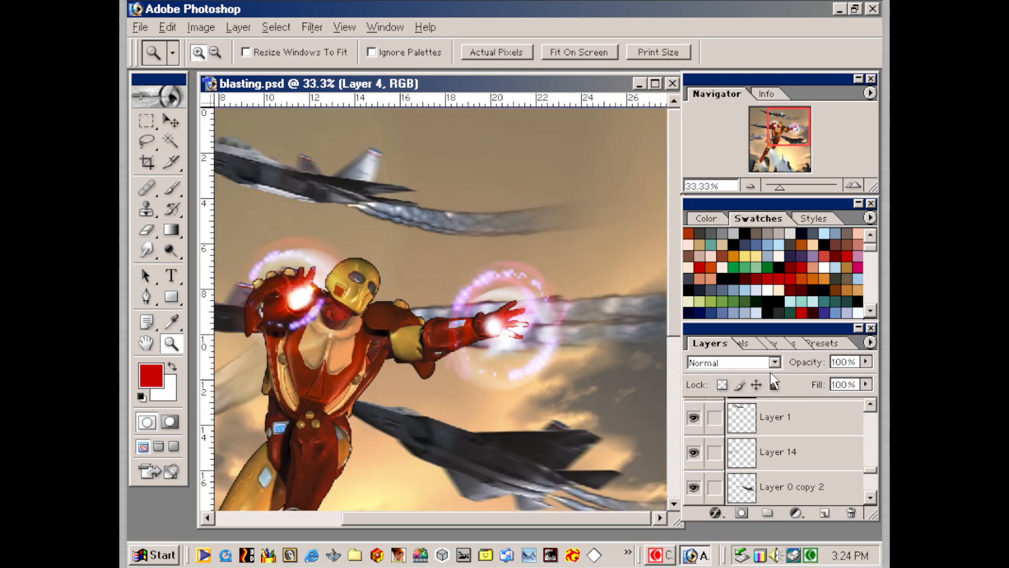
left_click(871, 405)
left_click(871, 405)
left_click(871, 406)
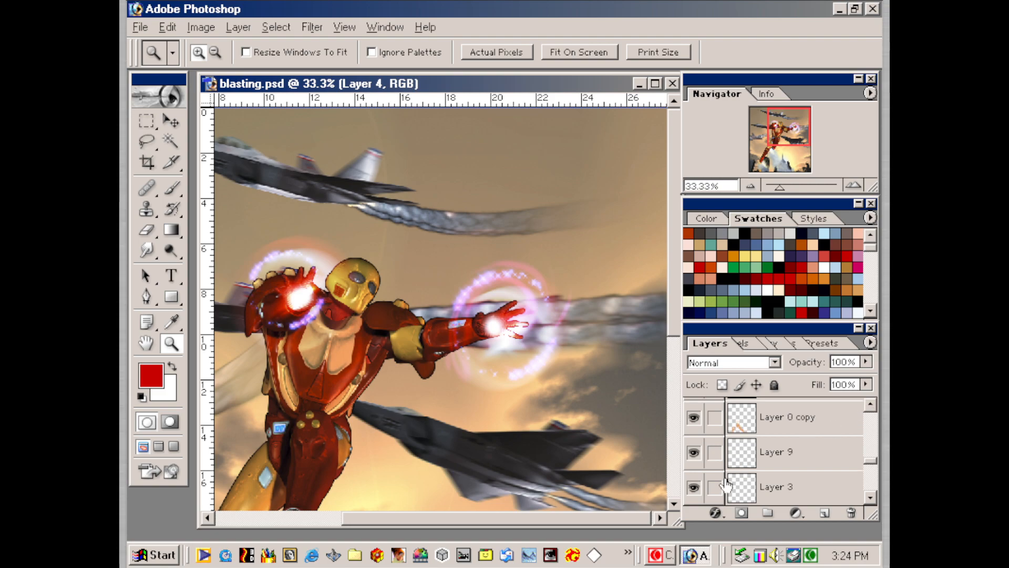
left_click(694, 489)
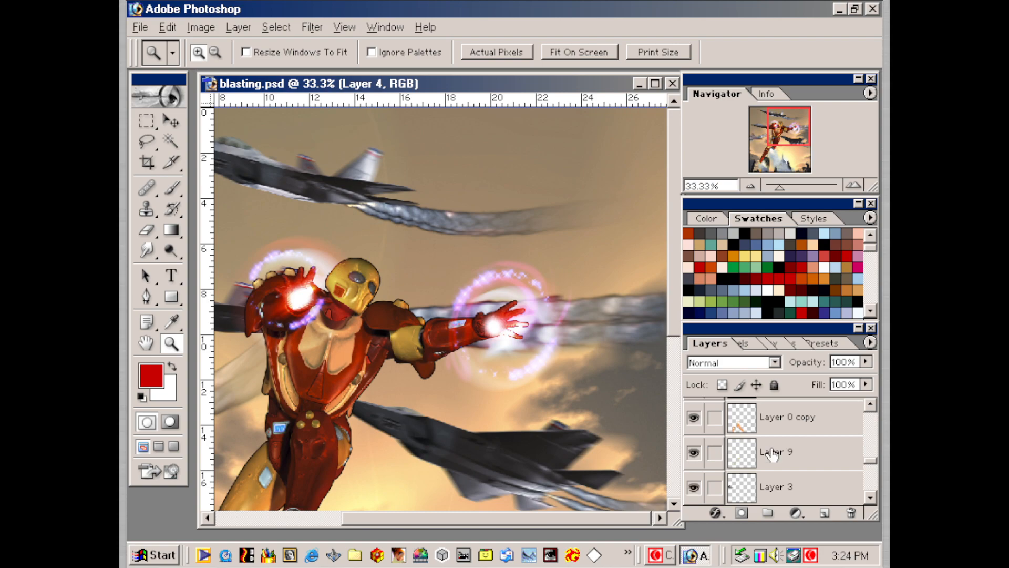
left_click(693, 456)
left_click(693, 453)
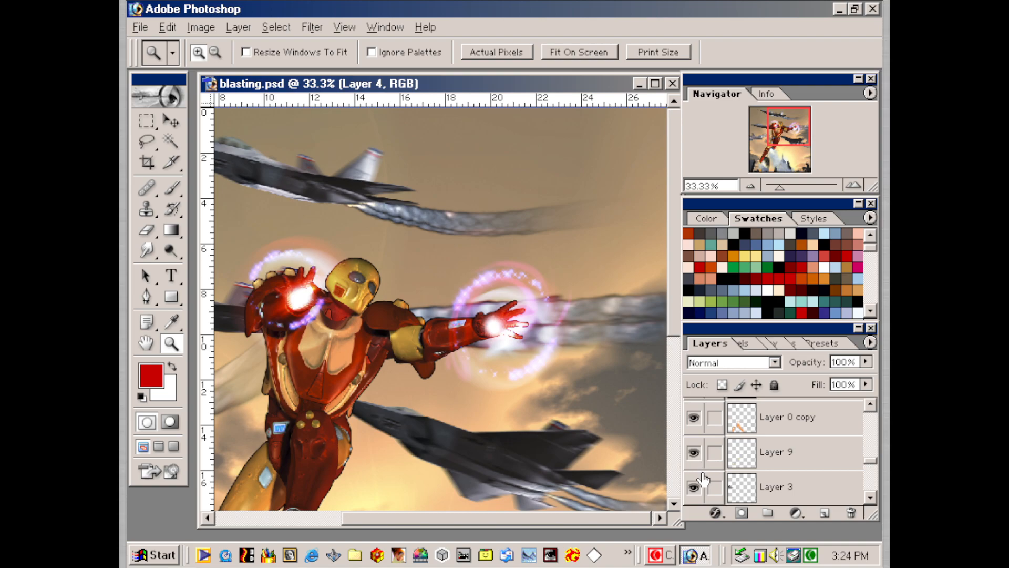
- Toggle Layer 0 copy's visibility to check its effect over the skyline, and select that layer
left_click_drag(513, 419, 409, 488)
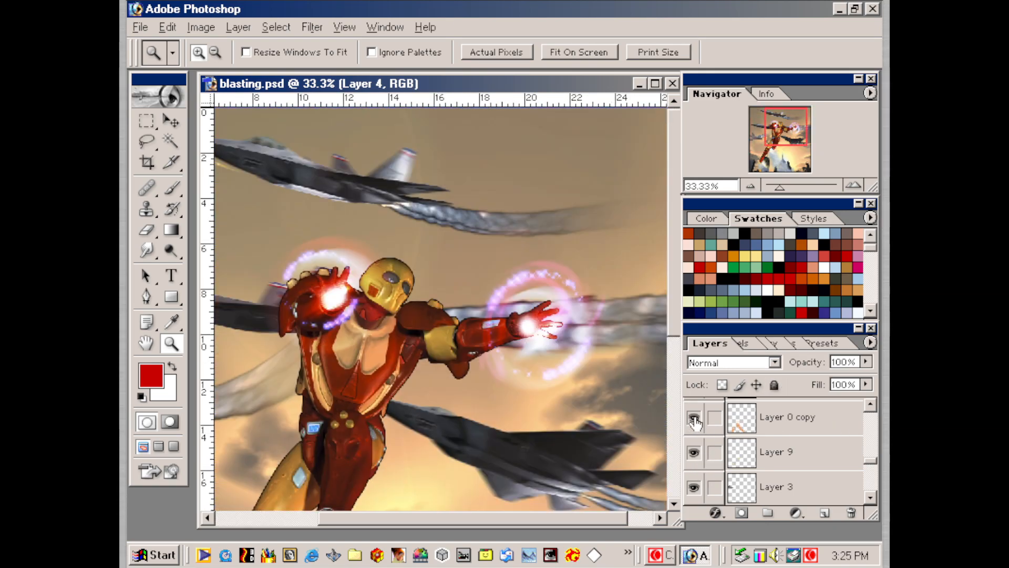
left_click_drag(567, 437, 585, 35)
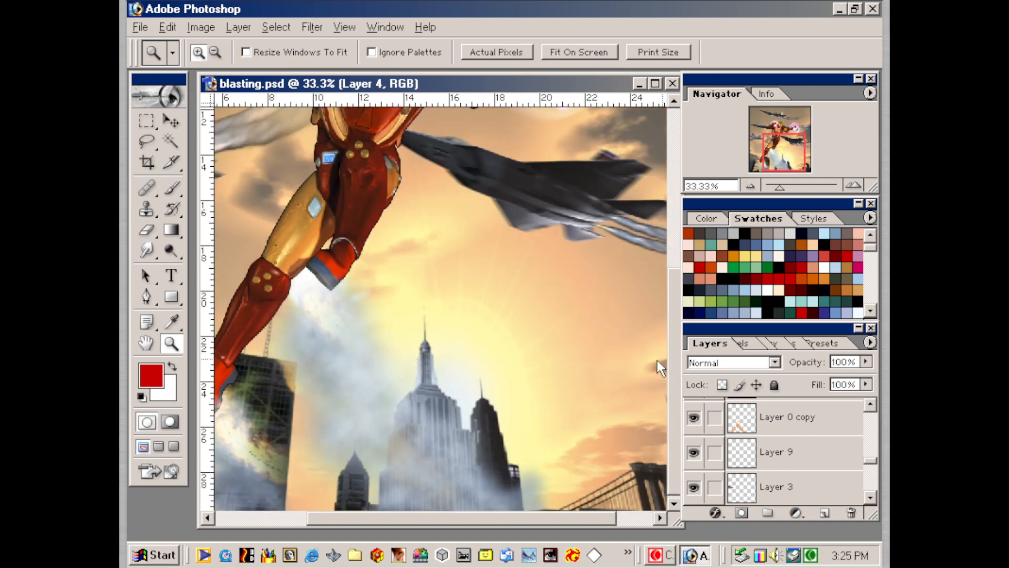
left_click(694, 418)
left_click(693, 417)
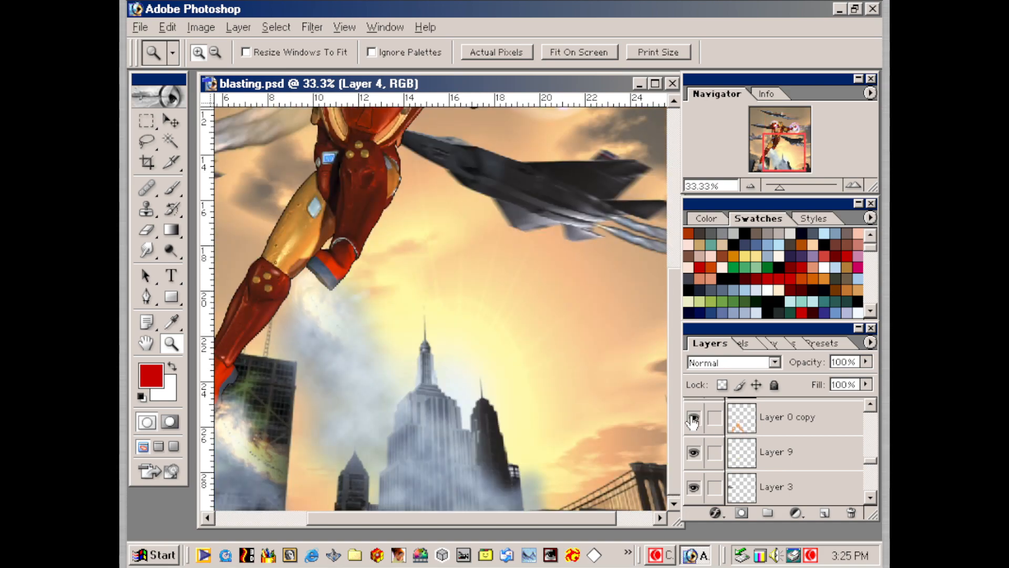
left_click(804, 418)
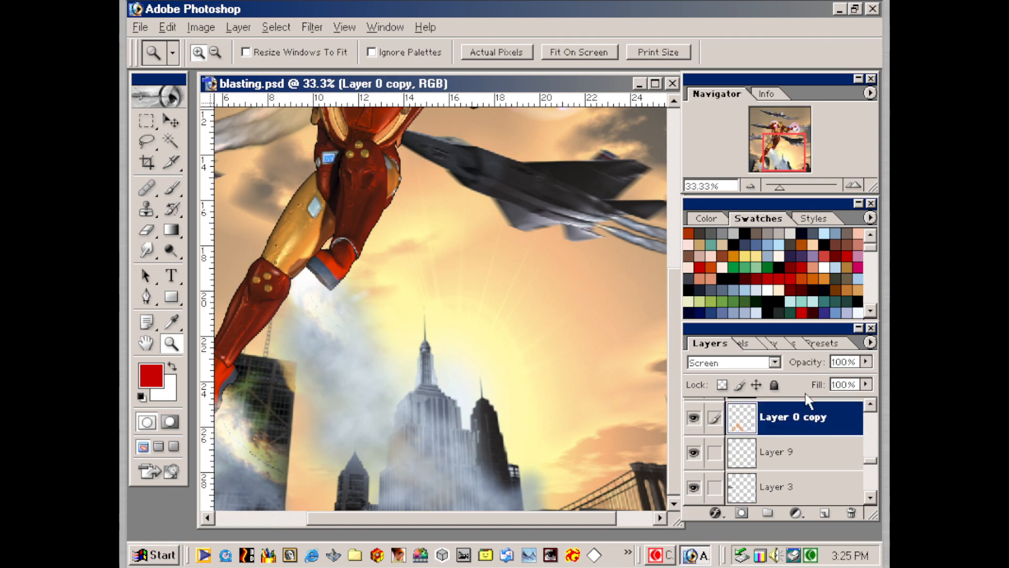
- Toggle the visibility of Layer 8 copy and Layer 8 to check the red and white glow around the hero's hands
left_click_drag(525, 432, 617, 427)
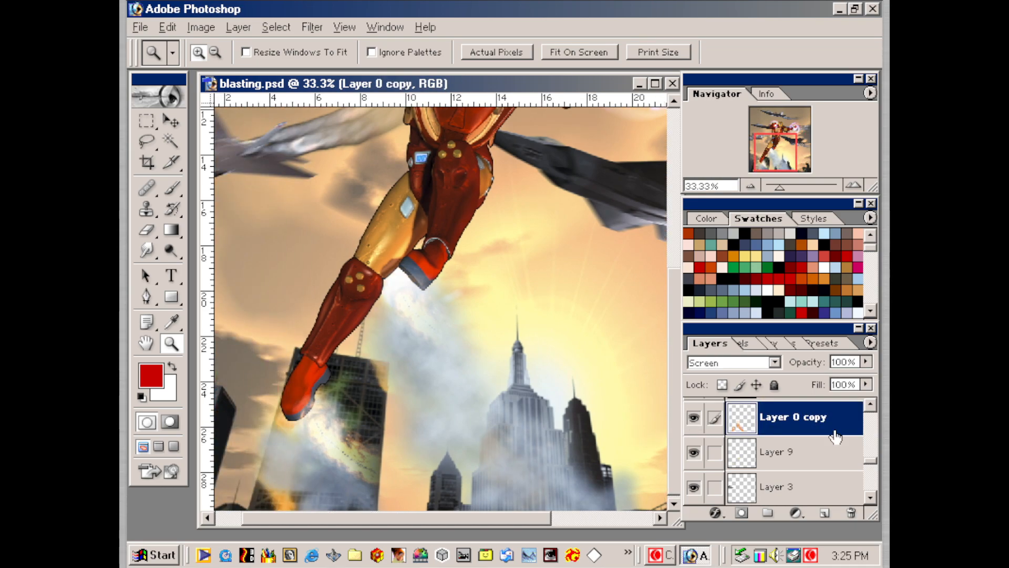
left_click(870, 405)
left_click(870, 406)
left_click(870, 405)
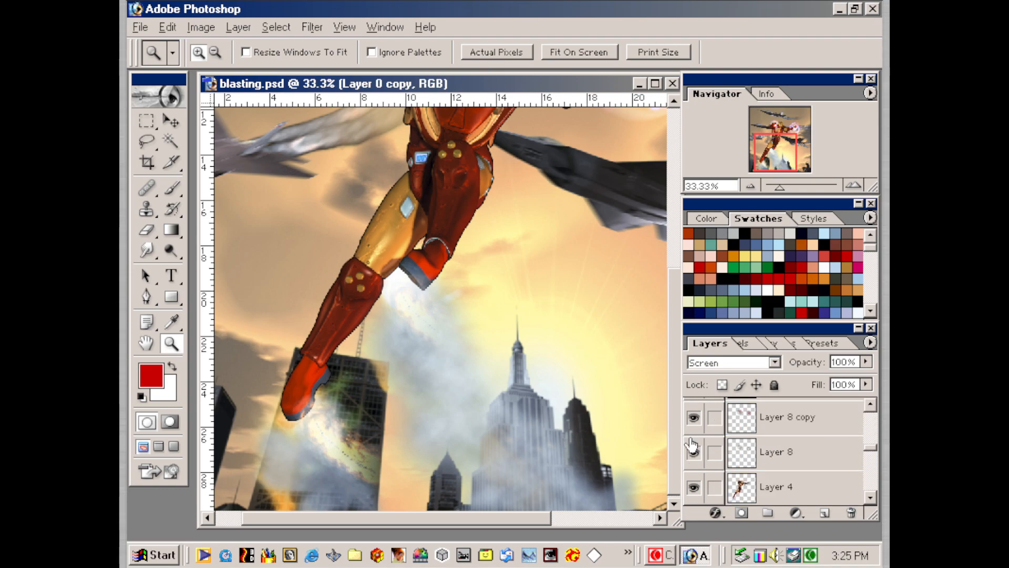
left_click_drag(586, 412, 511, 565)
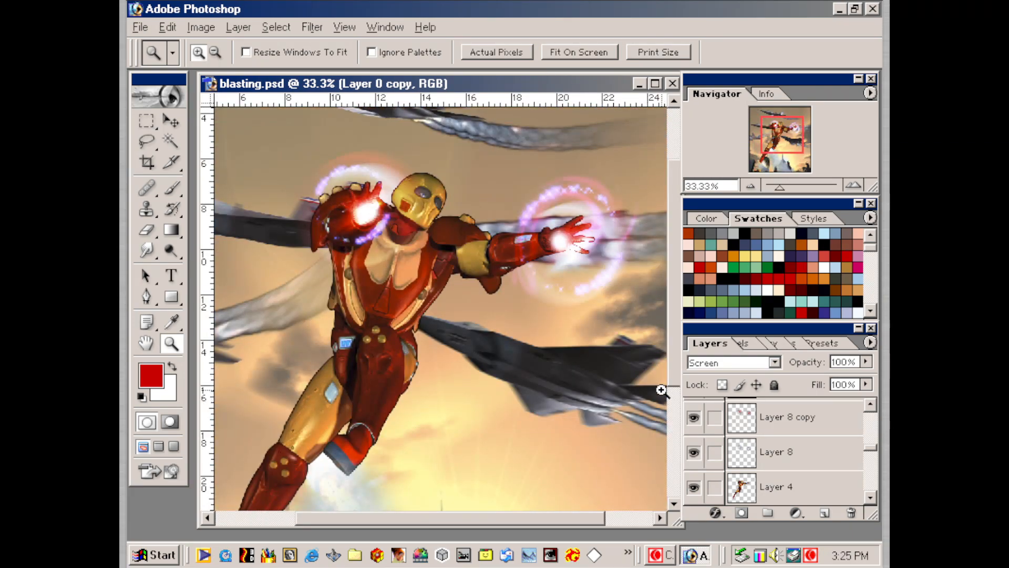
left_click(694, 418)
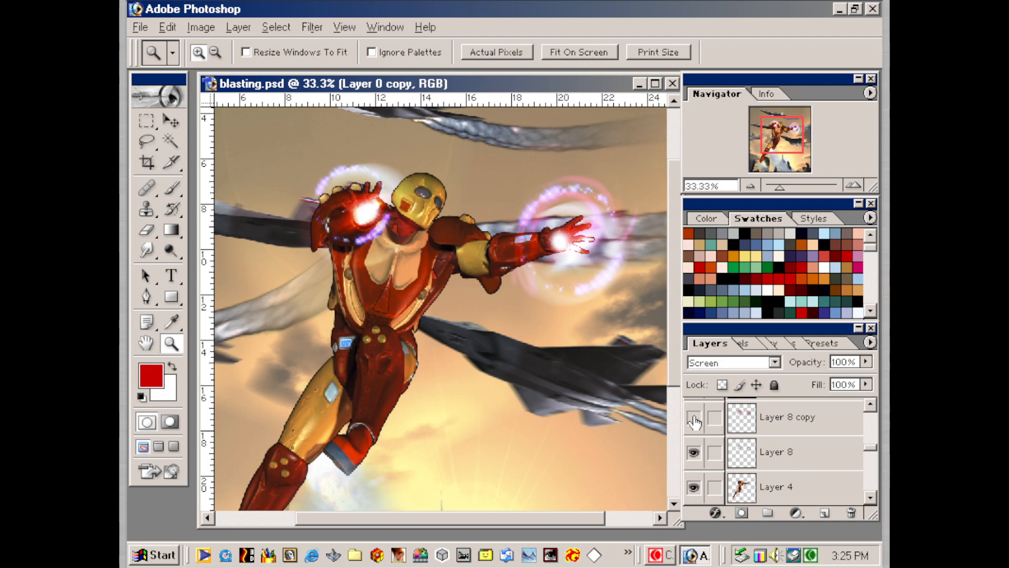
left_click(693, 419)
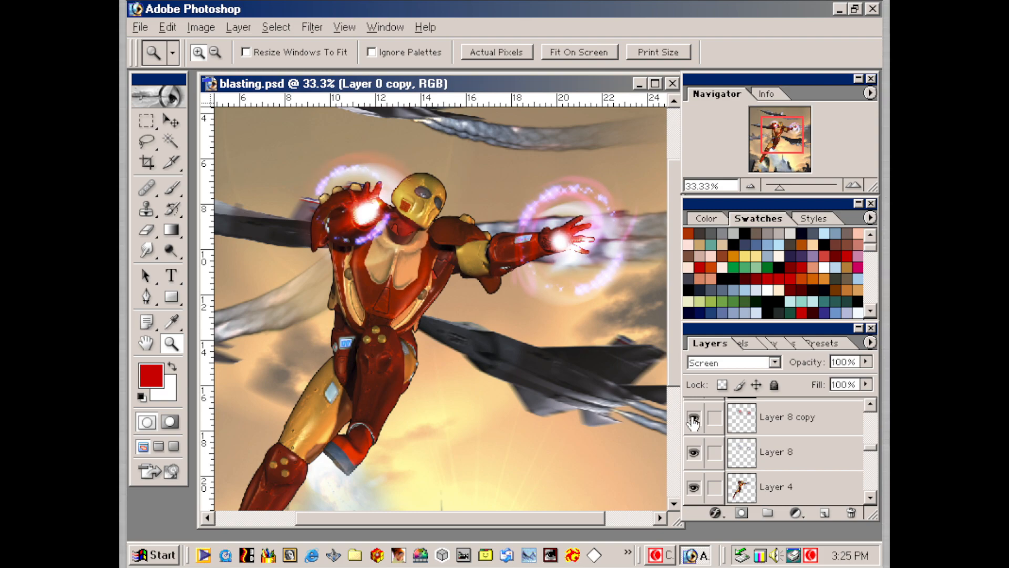
left_click(693, 453)
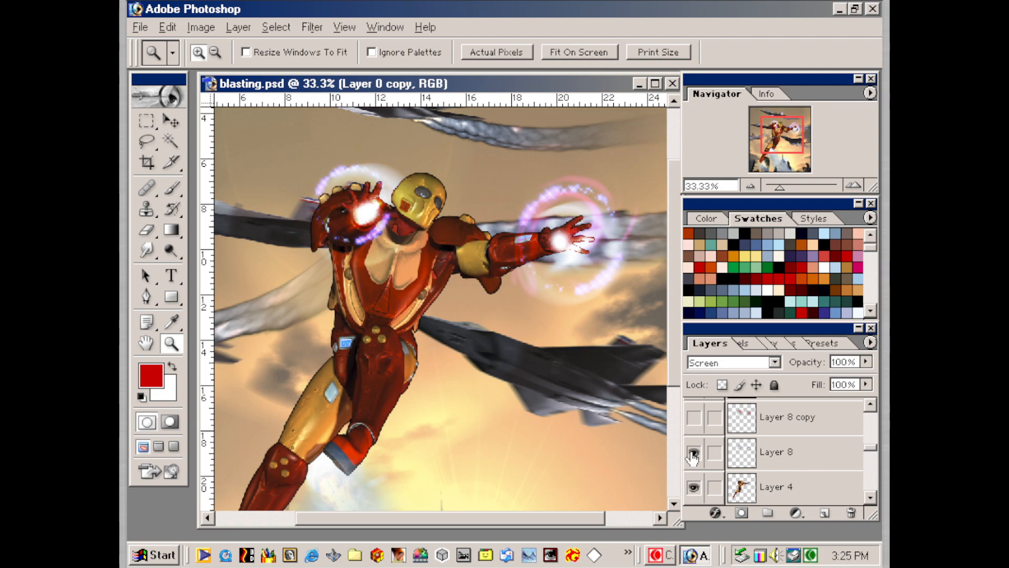
left_click(694, 418)
left_click(694, 419)
- Toggle Layer 10's visibility to check its effect on the smoke below the hero's boots
left_click(871, 405)
left_click(870, 405)
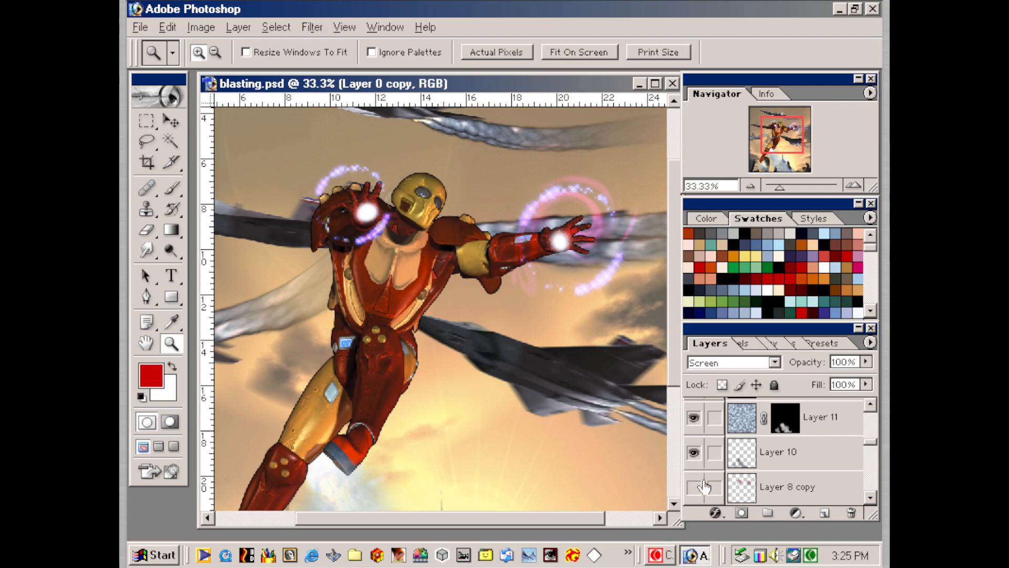
left_click_drag(542, 459, 562, 274)
left_click(694, 453)
left_click(695, 453)
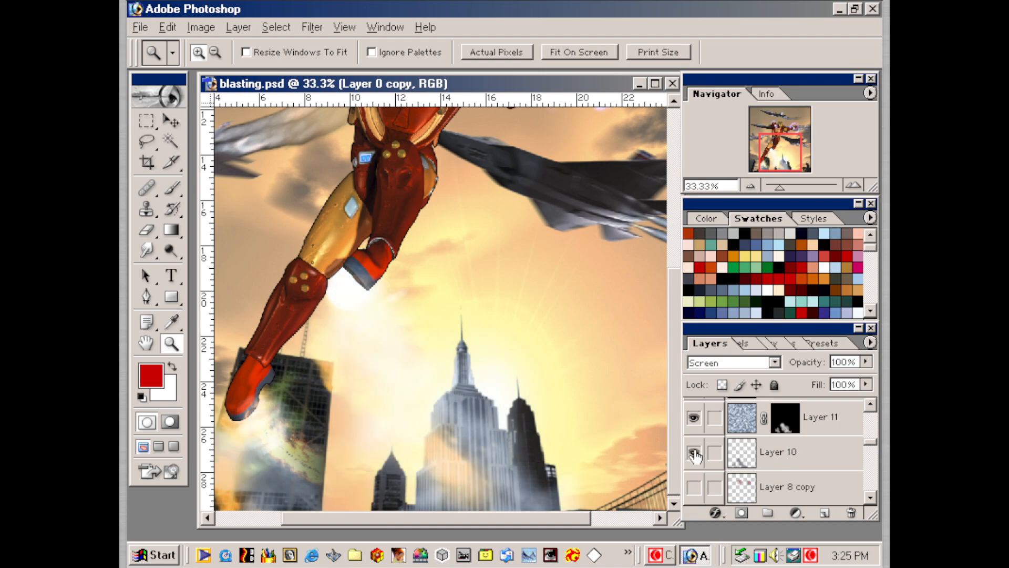
left_click(694, 453)
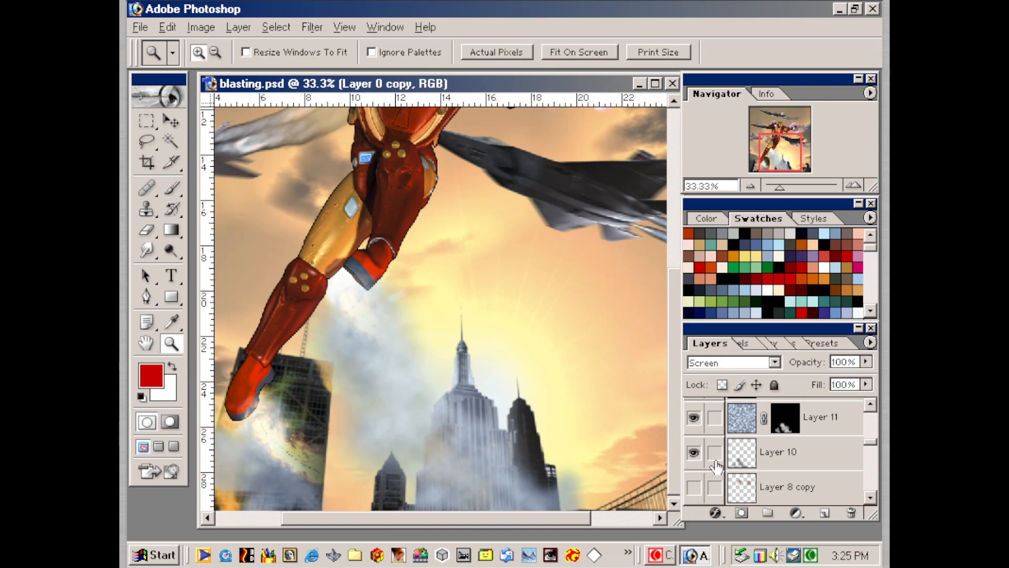
- Select the masked Layer 11 and toggle its visibility to check its vapor texture over the skyline
left_click(693, 420)
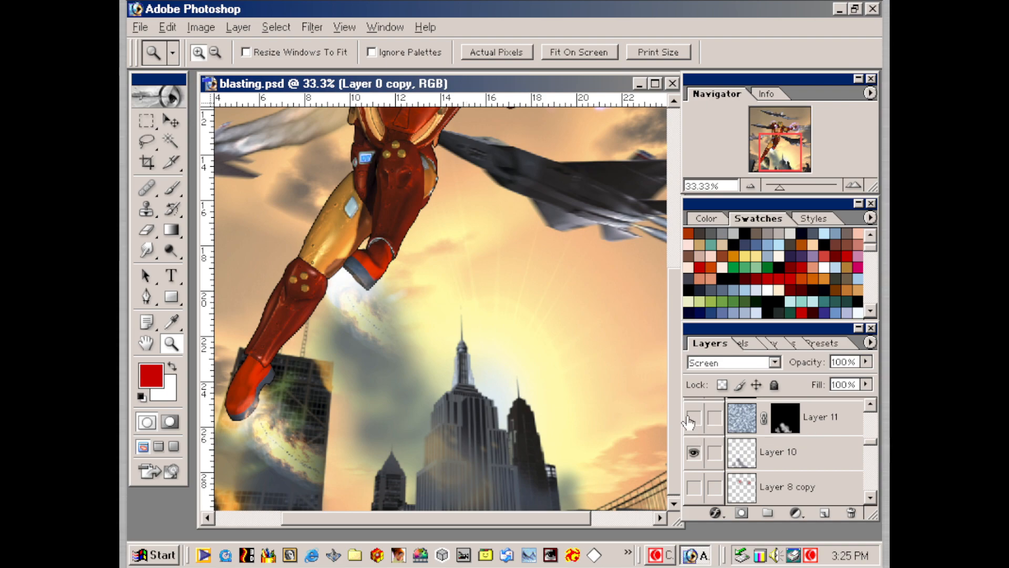
left_click(747, 415)
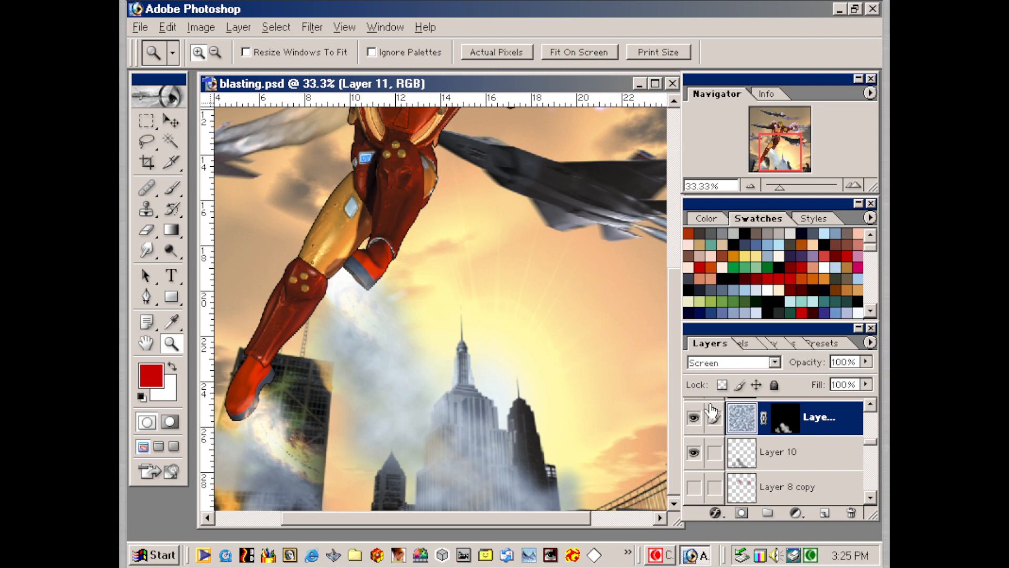
left_click(693, 418)
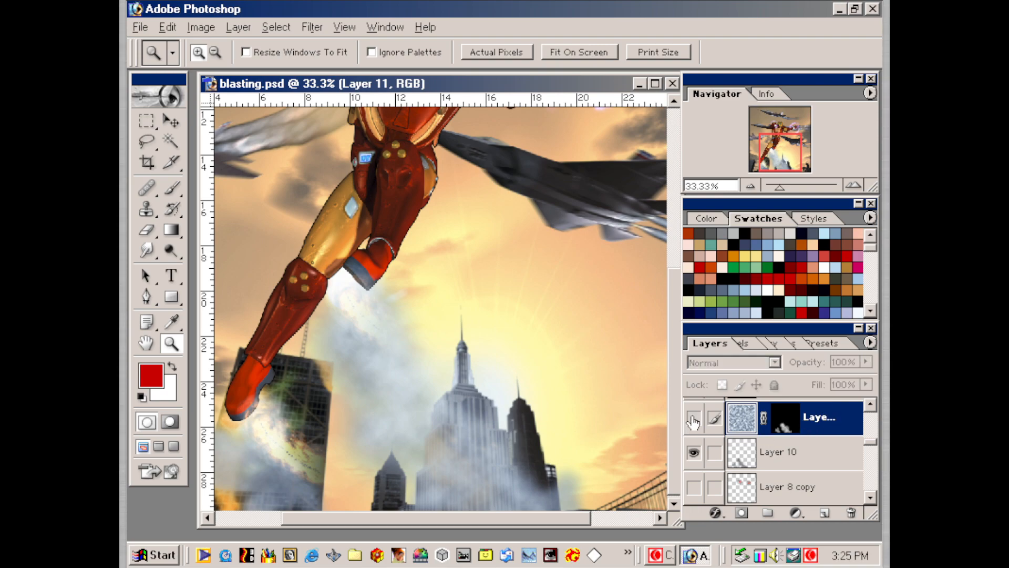
left_click(693, 419)
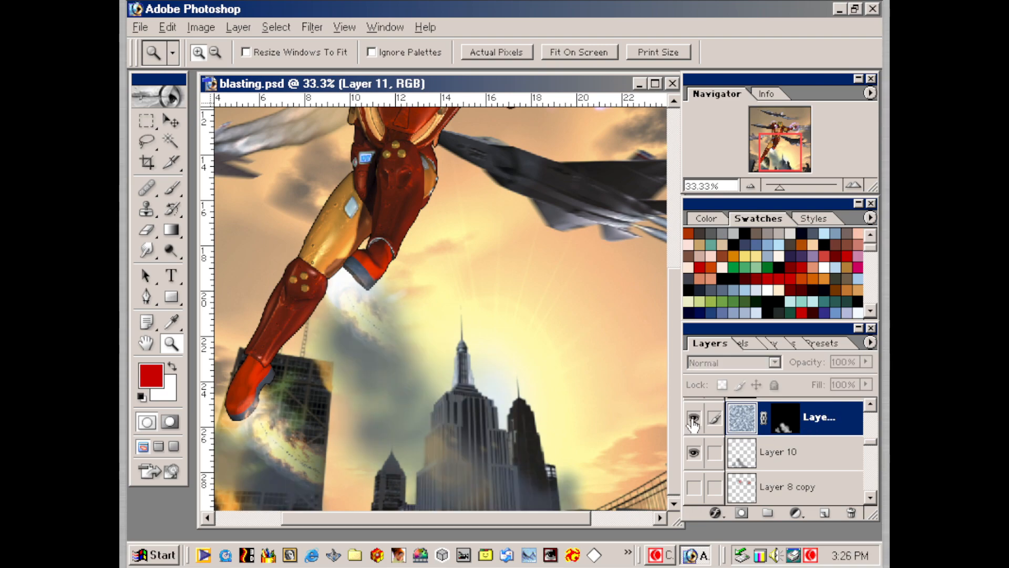
left_click(693, 419)
- Toggle the visibility of Layer 13 and Layer 13 copy to check the boot exhaust details
left_click(869, 405)
left_click(869, 405)
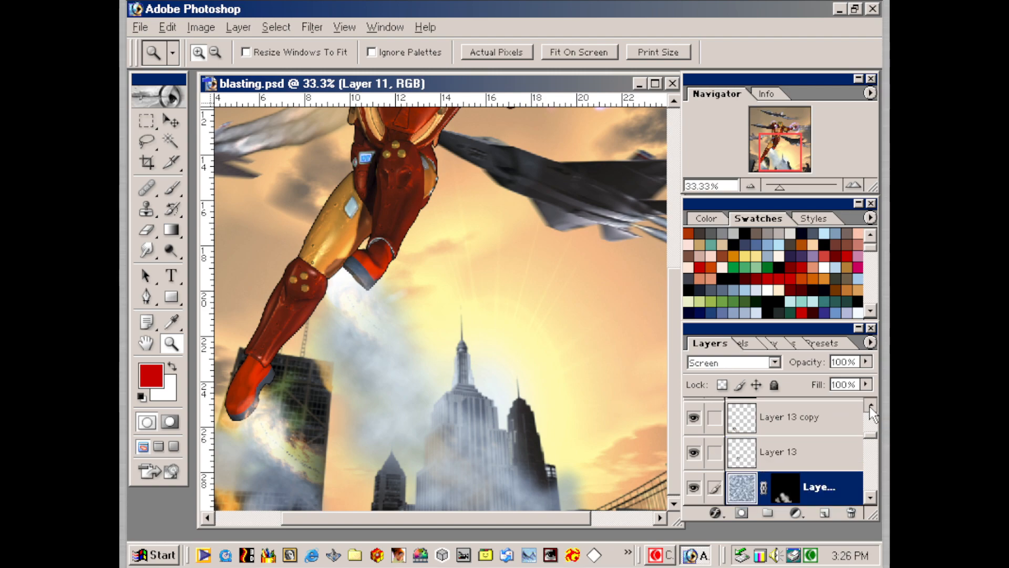
left_click(694, 455)
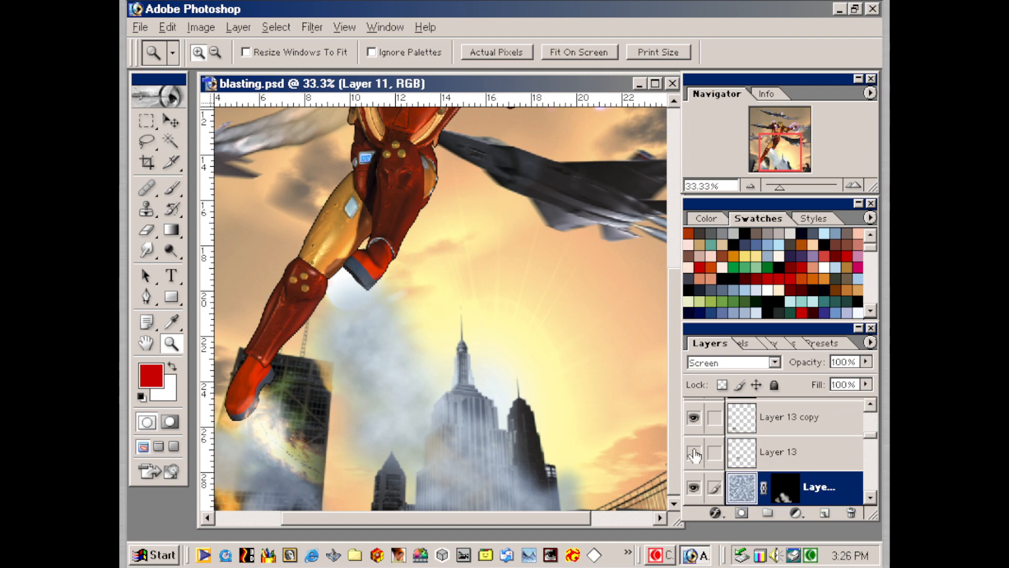
left_click(694, 453)
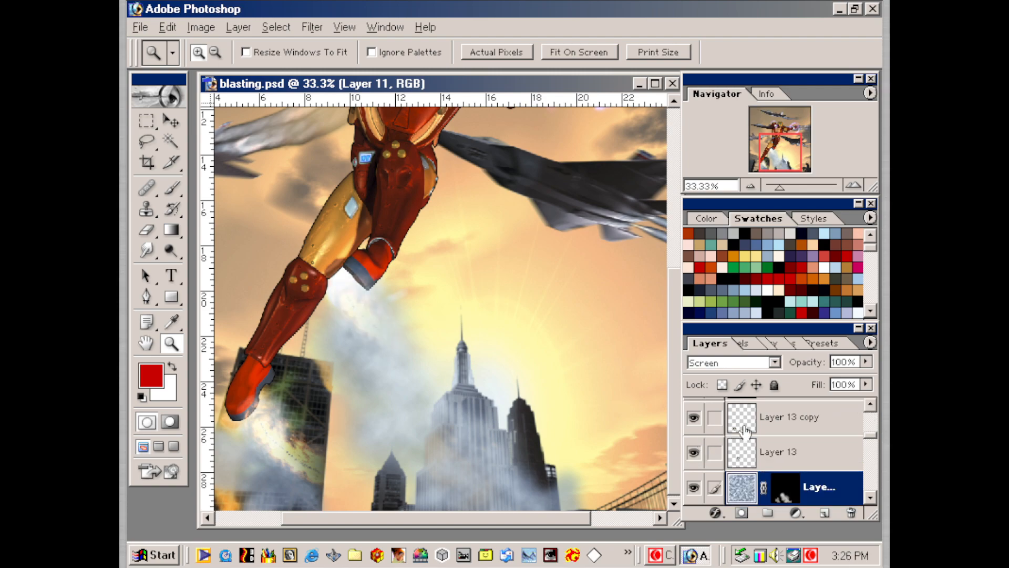
left_click(694, 418)
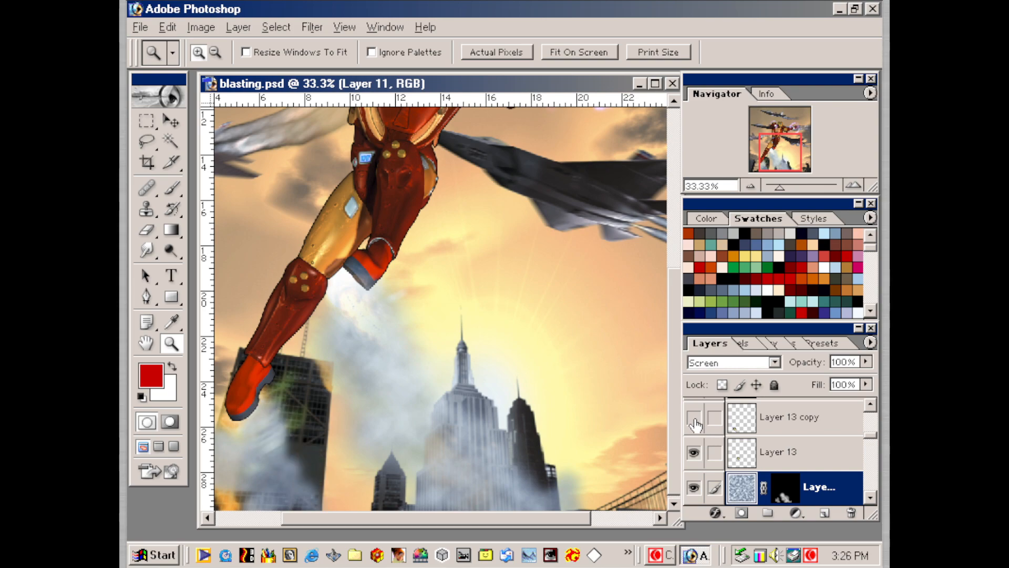
left_click(694, 419)
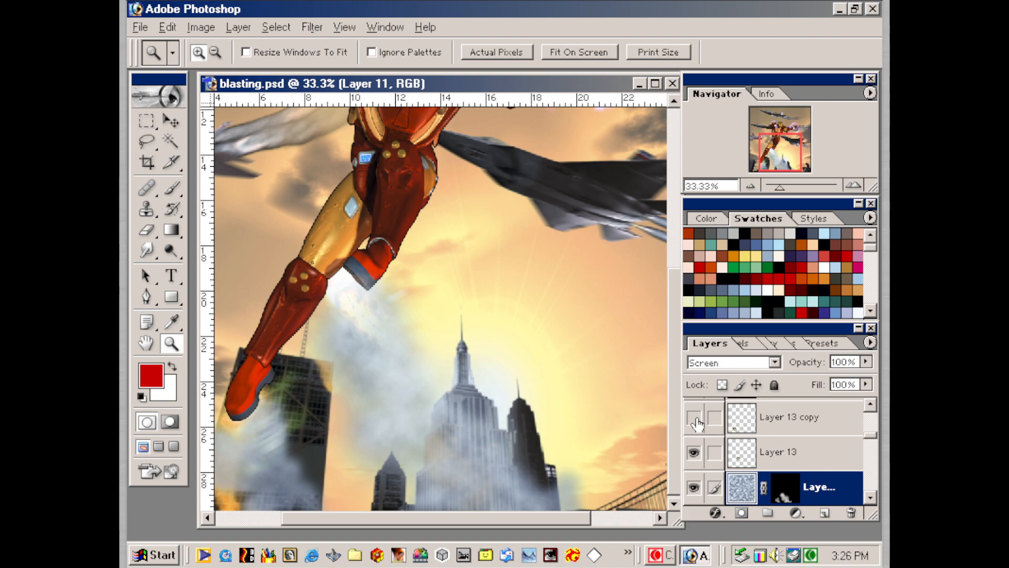
- Toggle Layer 16's visibility repeatedly to check the pink swirl around the outstretched hand
left_click(870, 405)
left_click(871, 405)
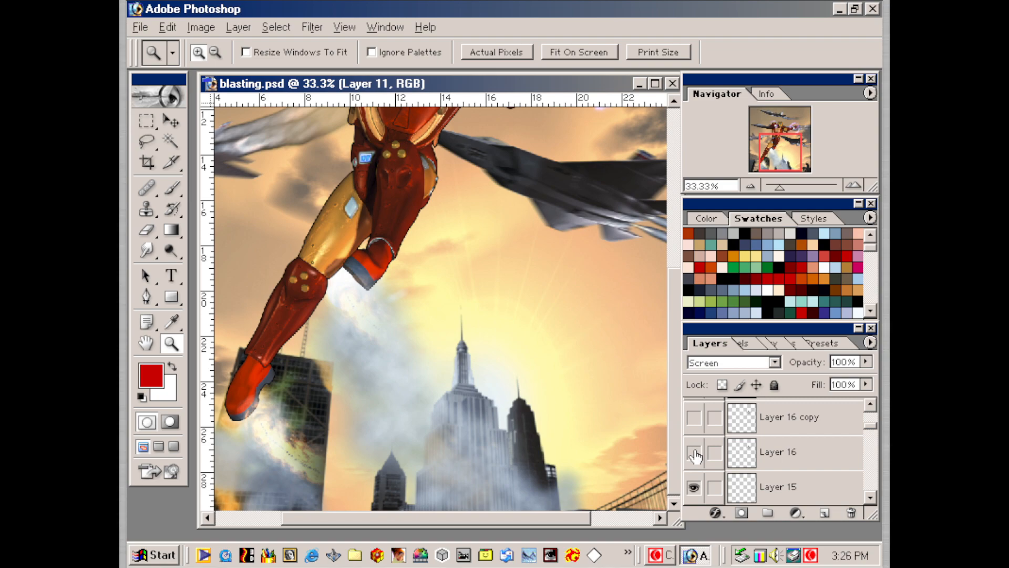
left_click(695, 455)
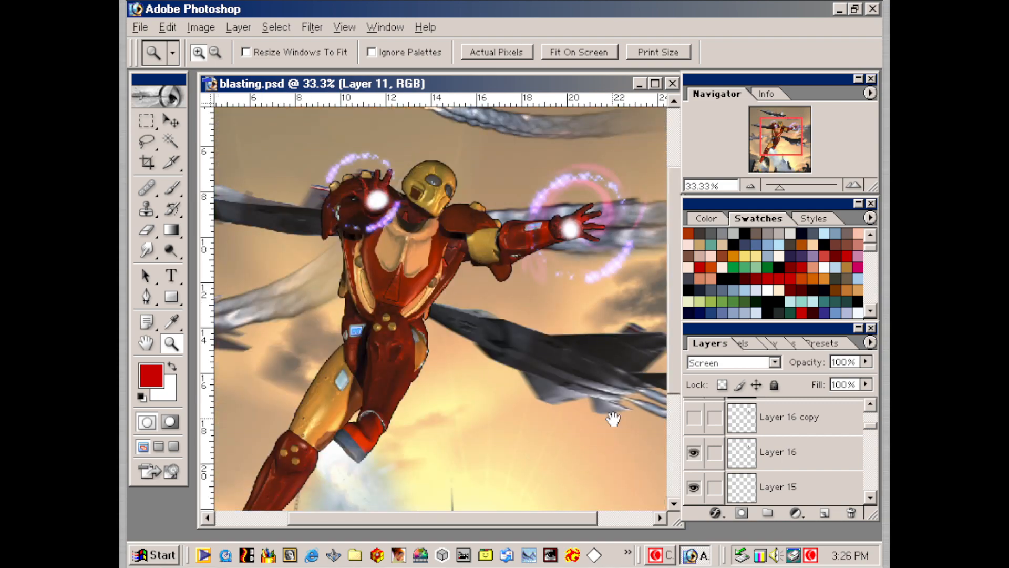
left_click(694, 450)
left_click(695, 451)
left_click(694, 451)
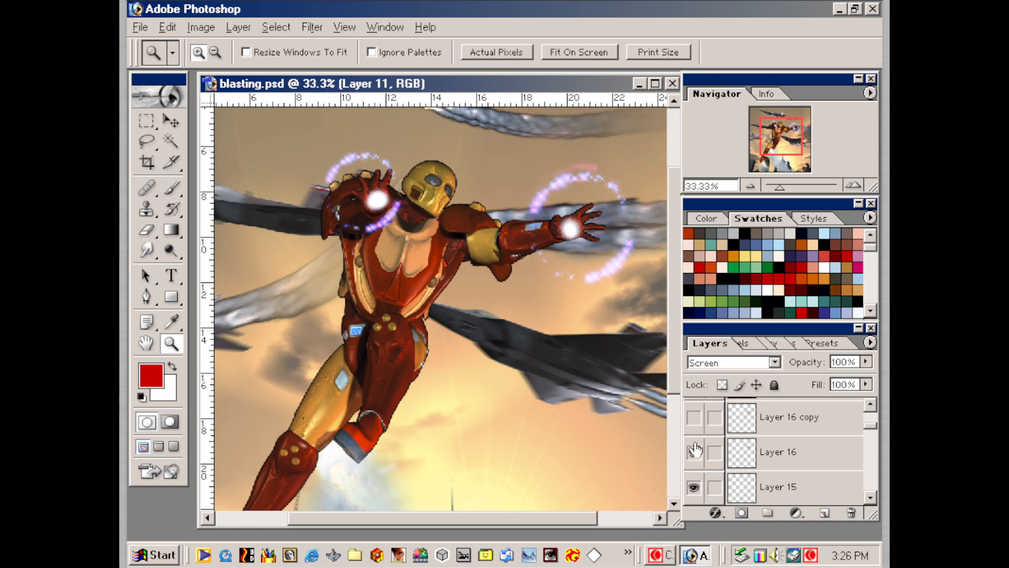
left_click(694, 451)
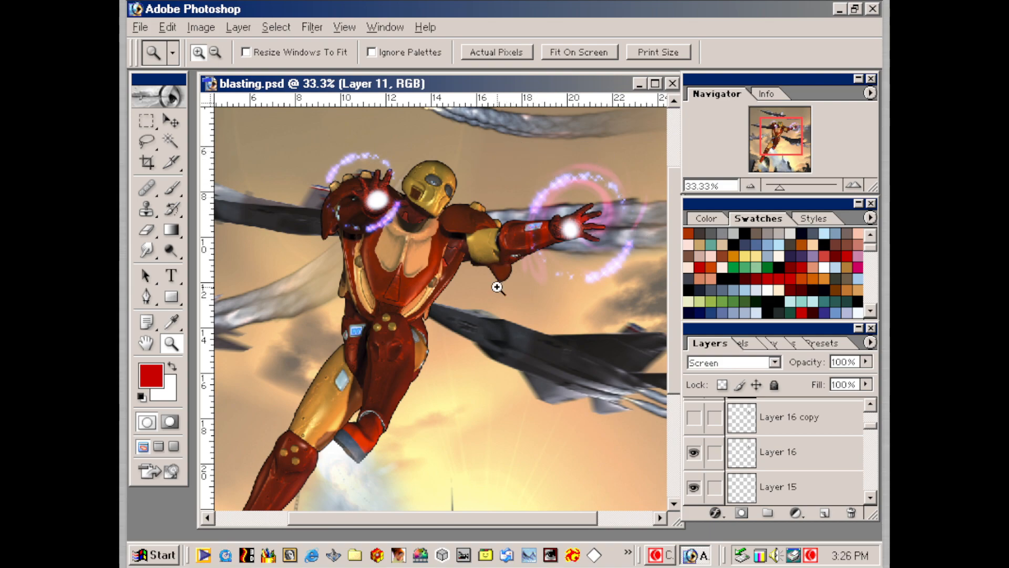
- Toggle the visibility of Layer 16 copy and the upper Layer 0 copy to check the energy rings around the hands
left_click(870, 405)
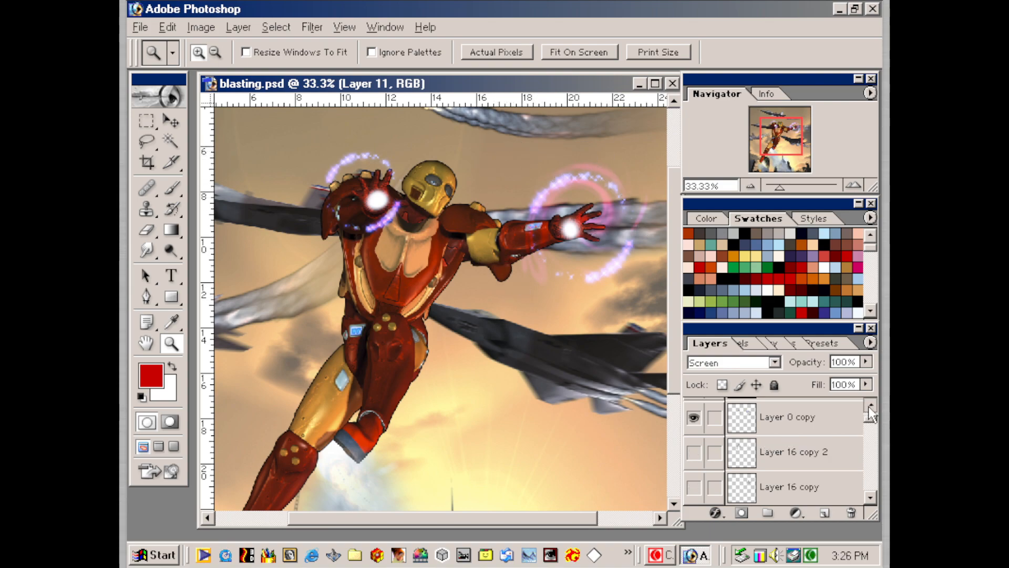
left_click(694, 486)
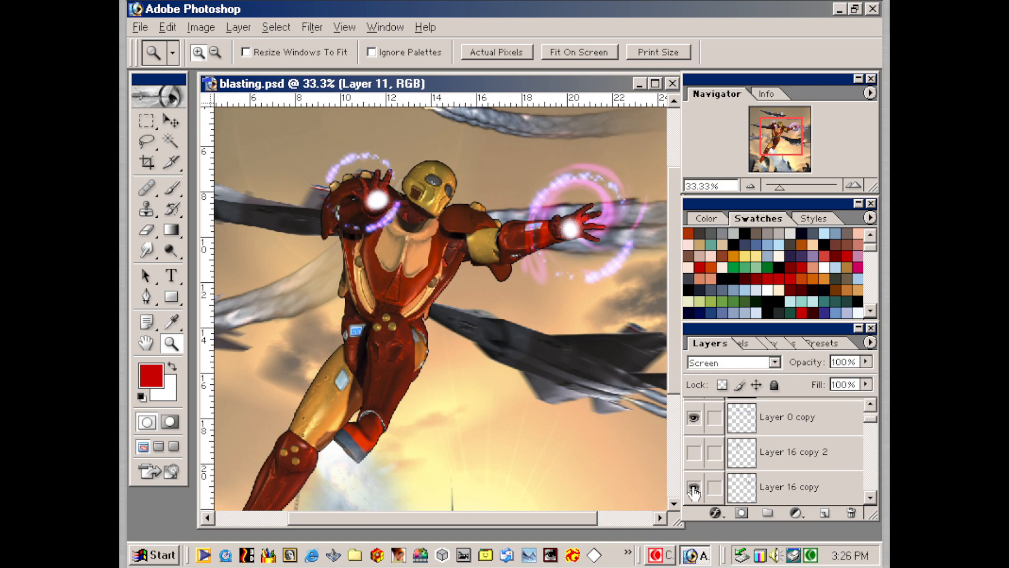
left_click(693, 488)
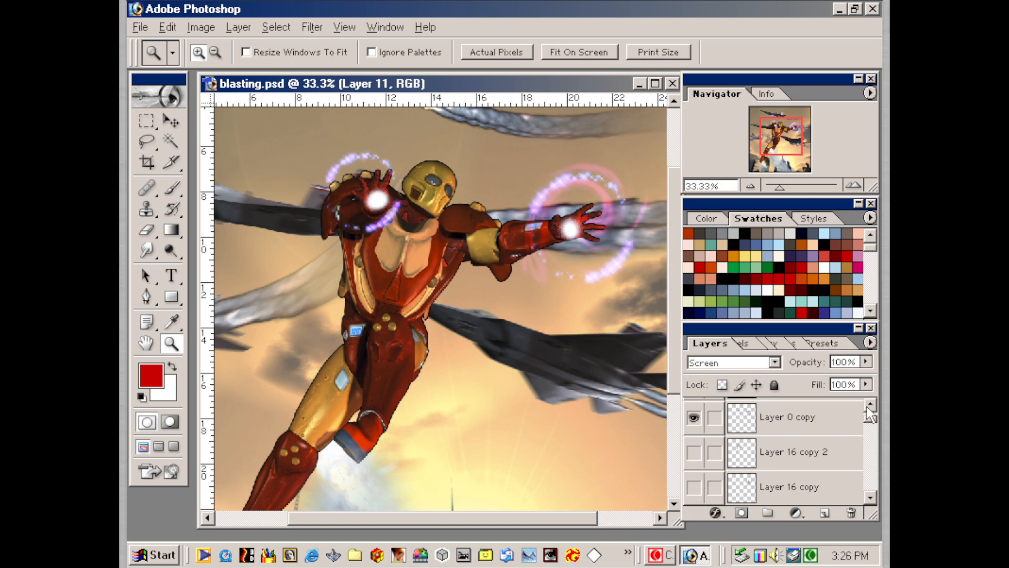
left_click(694, 418)
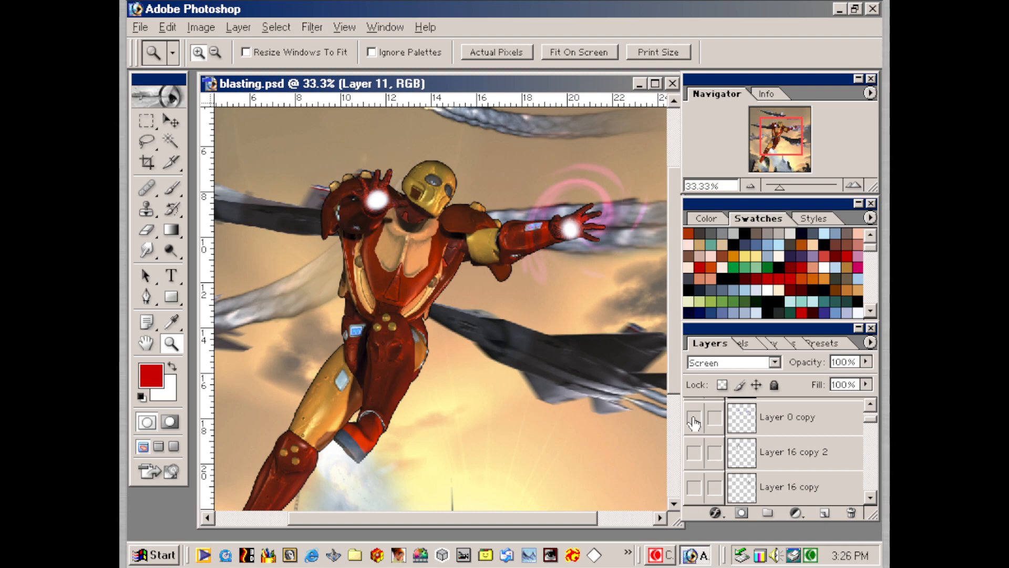
left_click(693, 419)
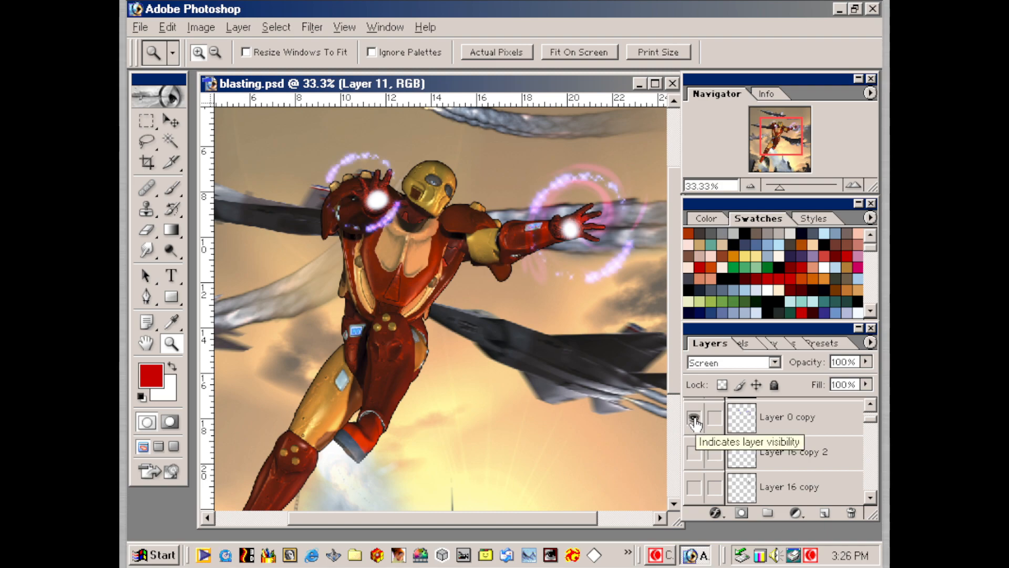
left_click(694, 419)
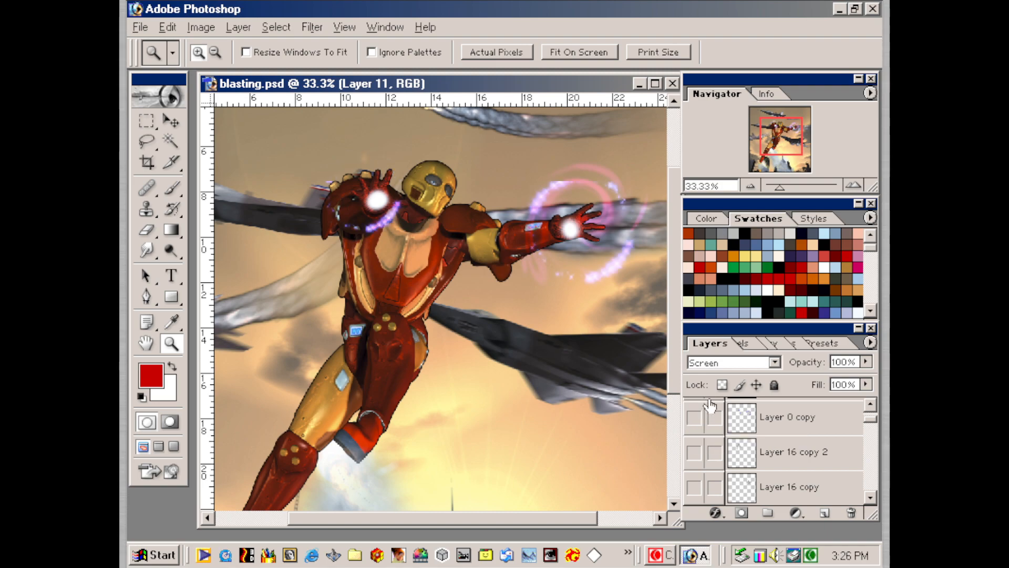
- Toggle Layer 17's visibility repeatedly to check the white glow in the hero's palms
left_click(870, 403)
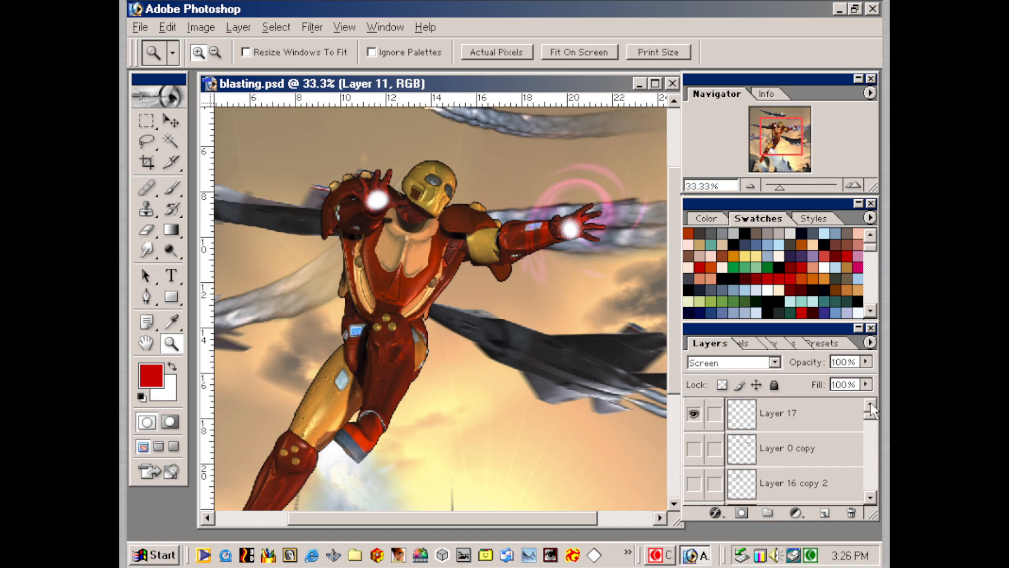
left_click(693, 415)
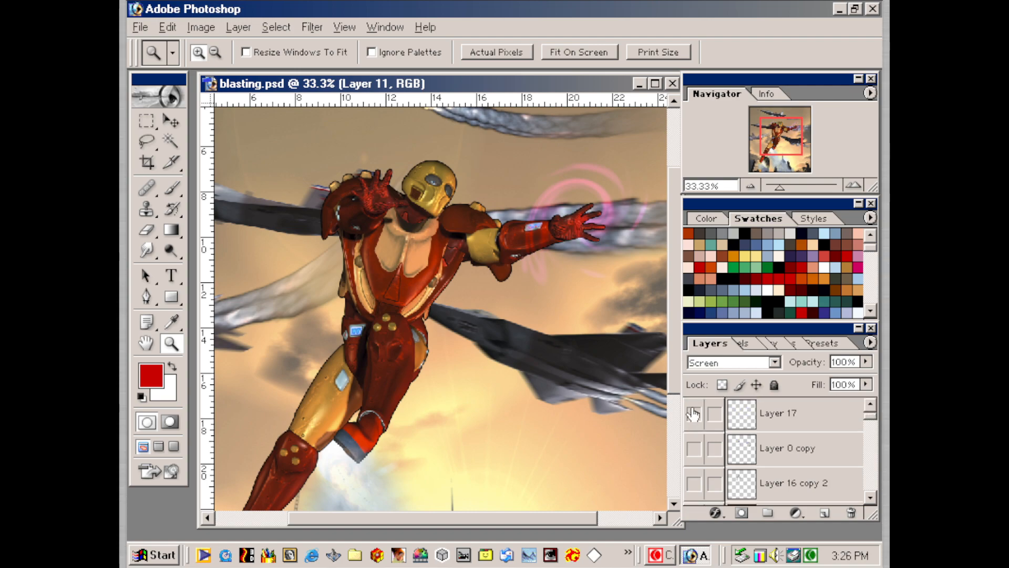
left_click(693, 415)
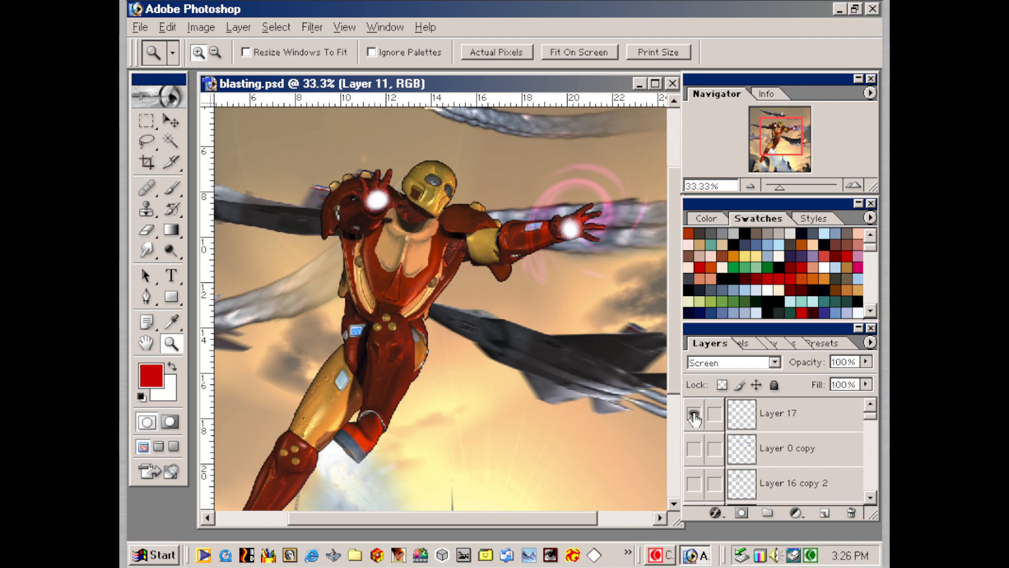
left_click(694, 415)
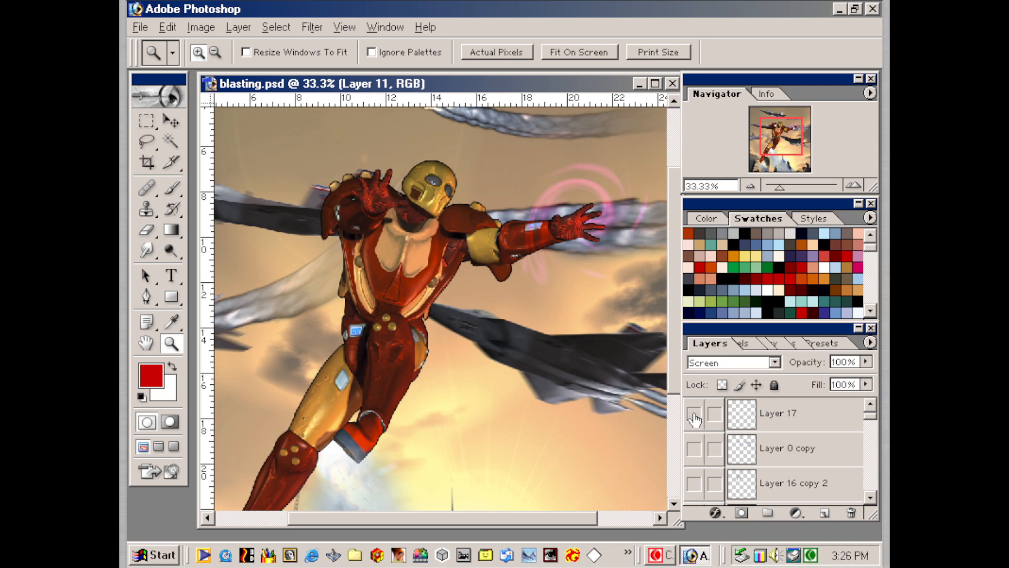
left_click(693, 415)
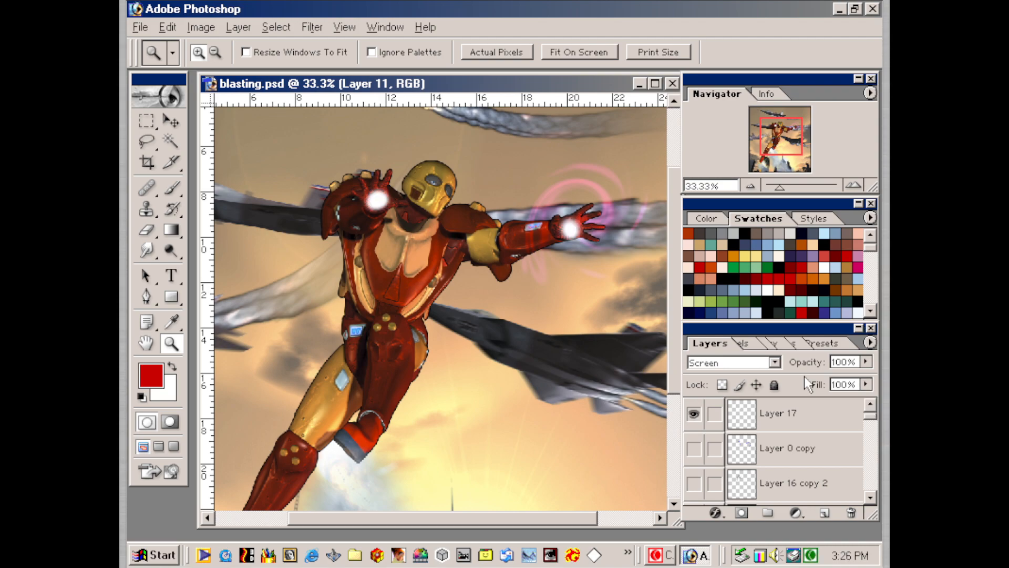
- Show the upper Layer 0 copy and Layer 16 copy 2 to display the rings and swirls around both hands
left_click(694, 449)
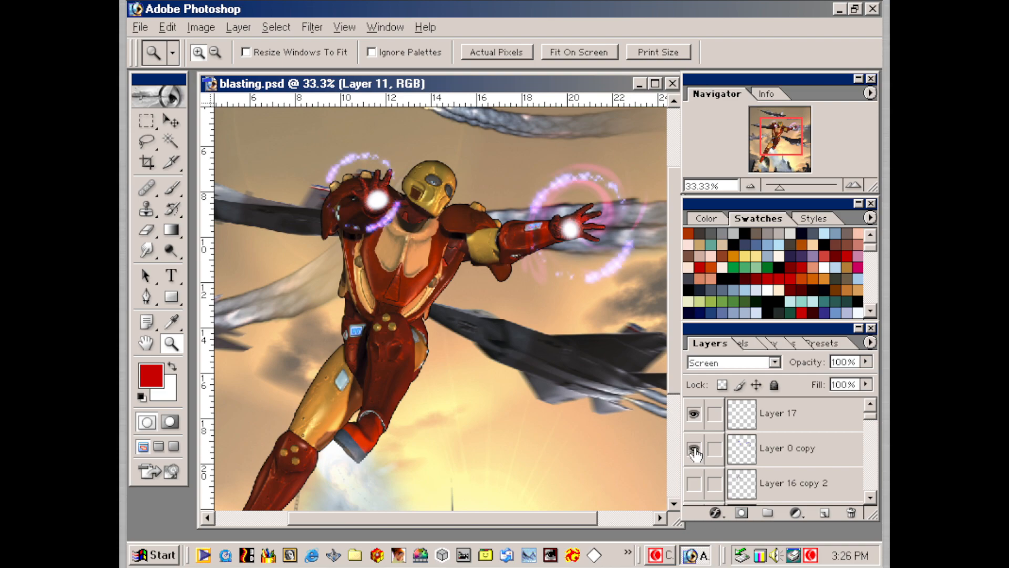
left_click(693, 485)
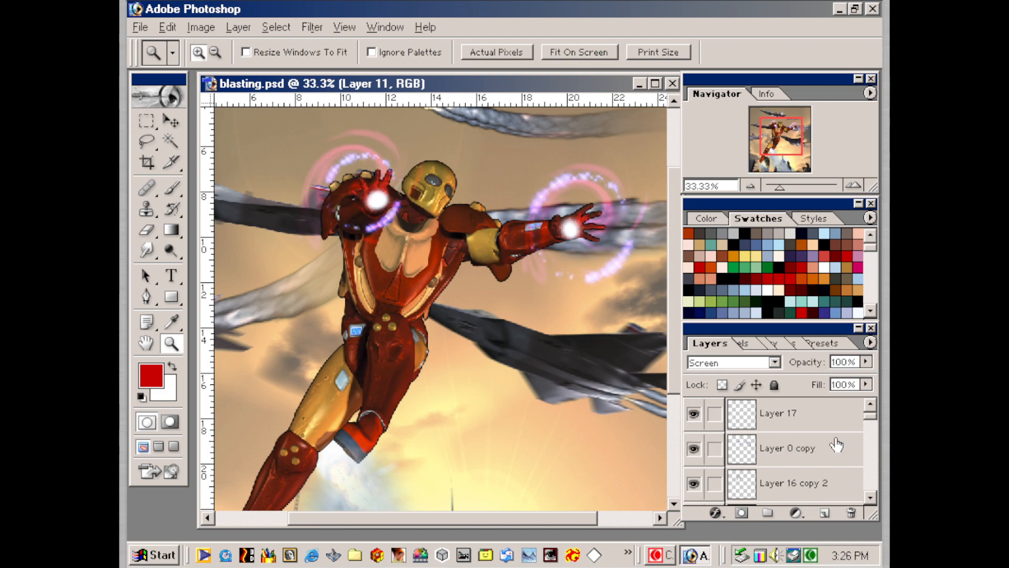
- Toggle the visibility of Layer 16 copy 2 and Layer 16 to check the swirls around the hands
left_click(870, 496)
left_click(869, 496)
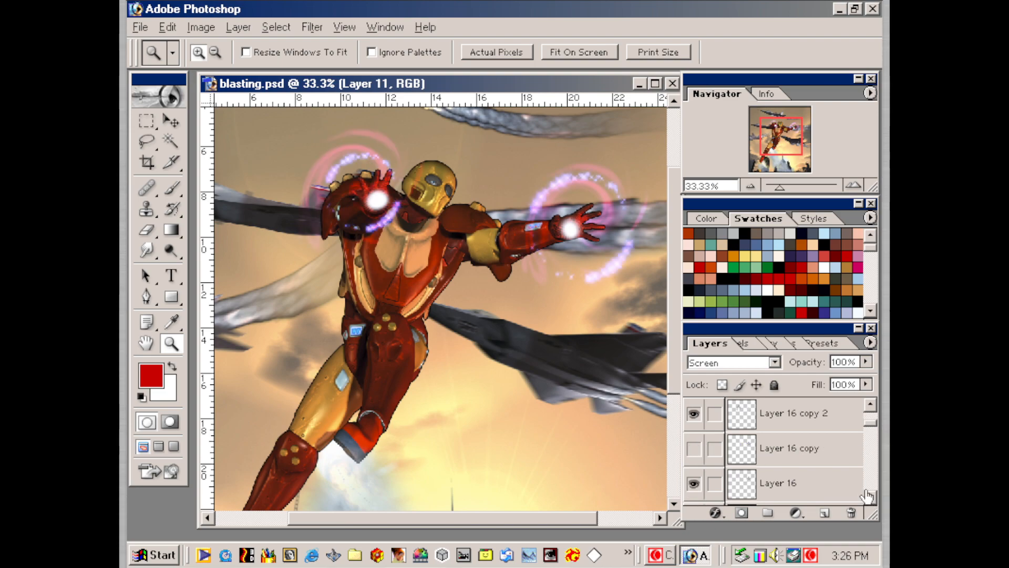
left_click(693, 415)
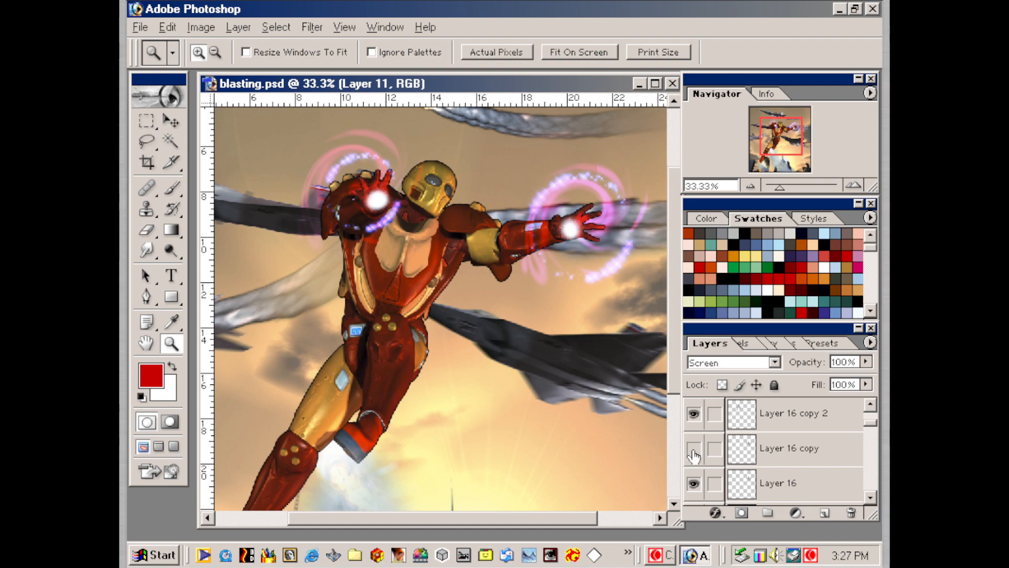
left_click(693, 489)
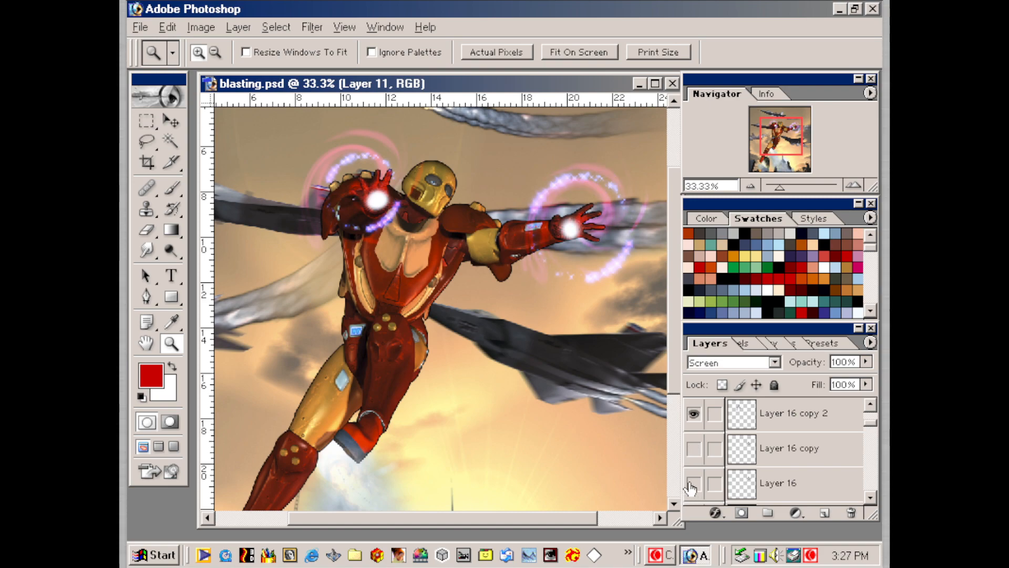
left_click(694, 489)
- Show Layer 8 copy and Layer 8 to add the hand-glow lighting, making Layer 8 copy the active layer
left_click_drag(871, 423, 870, 442)
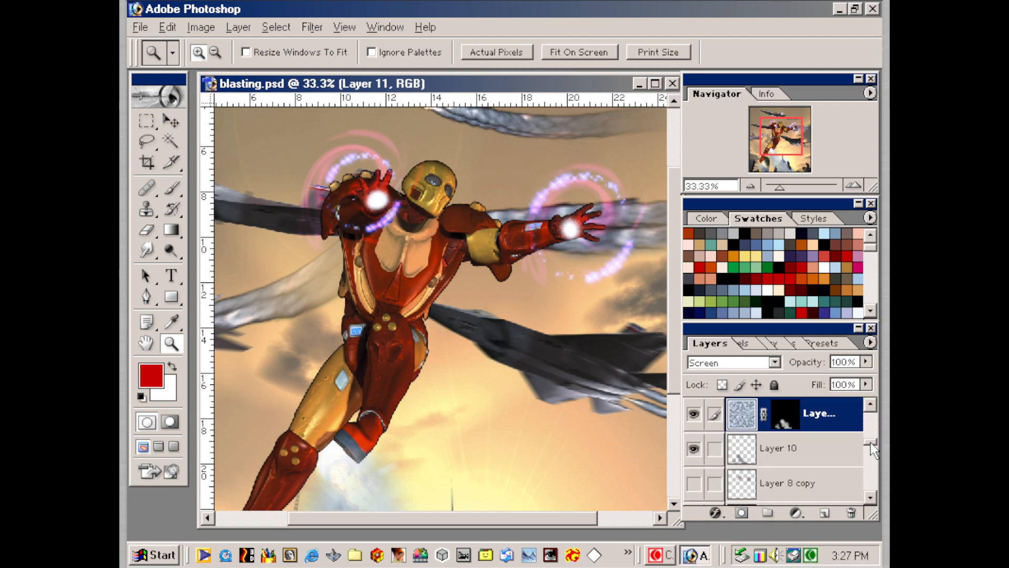
left_click(694, 473)
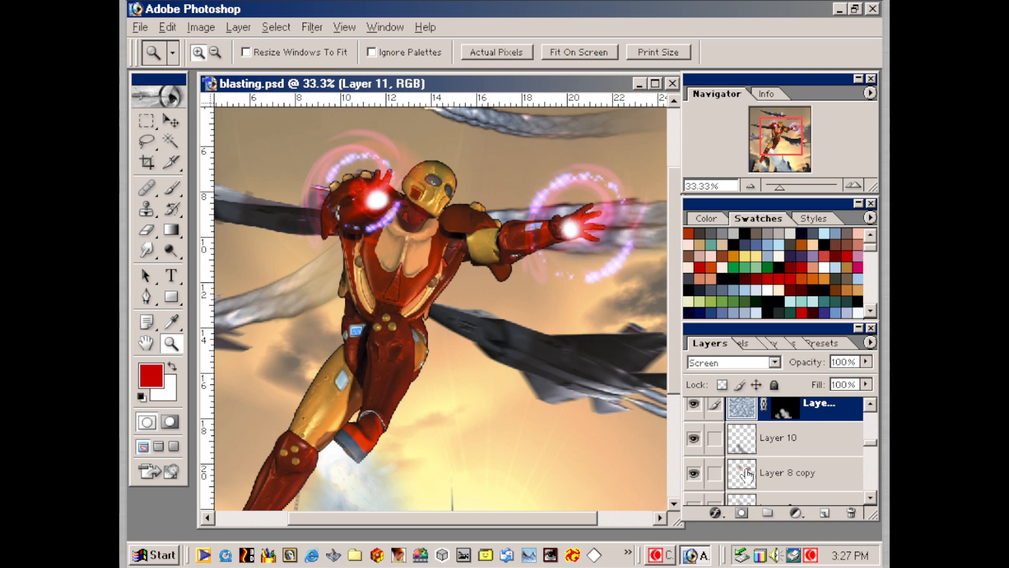
left_click(745, 474)
left_click_drag(875, 440, 875, 445)
left_click(692, 471)
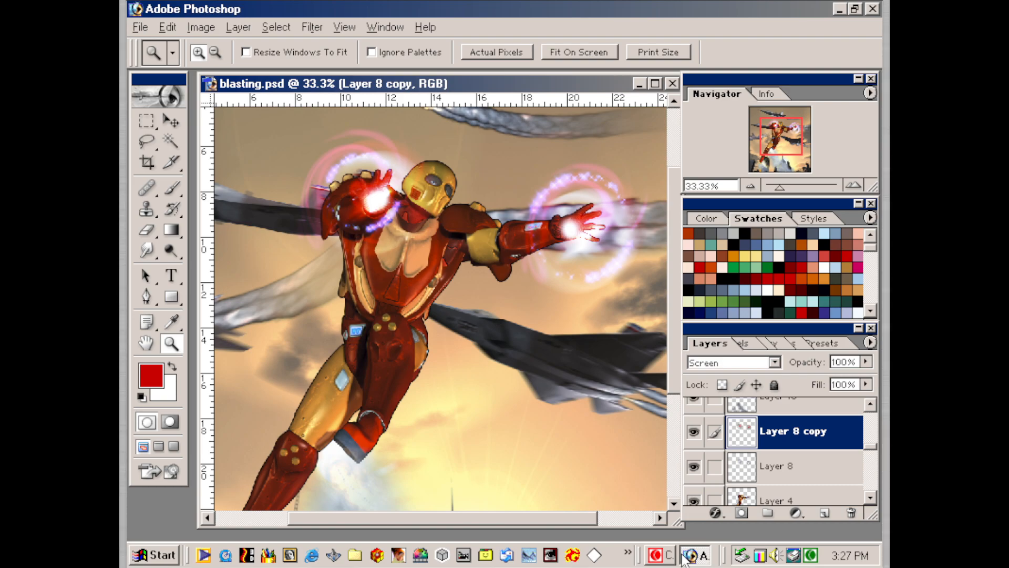
- Open smoke3.tif from the fx folder and place its window over the blasting.psd composition
left_click_drag(574, 424, 669, 254)
left_click_drag(597, 381, 543, 446)
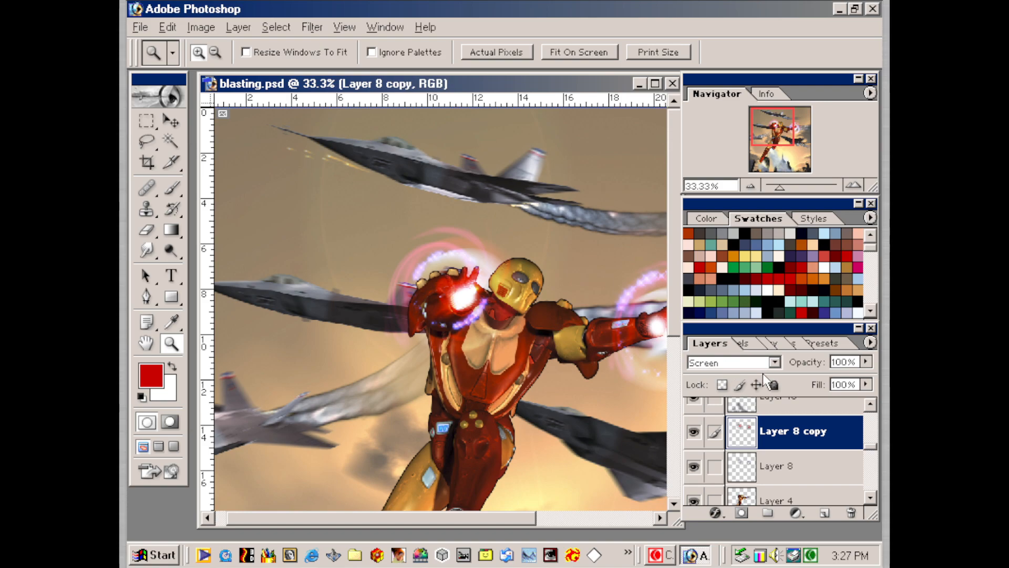
scroll(568, 357, "down", 5)
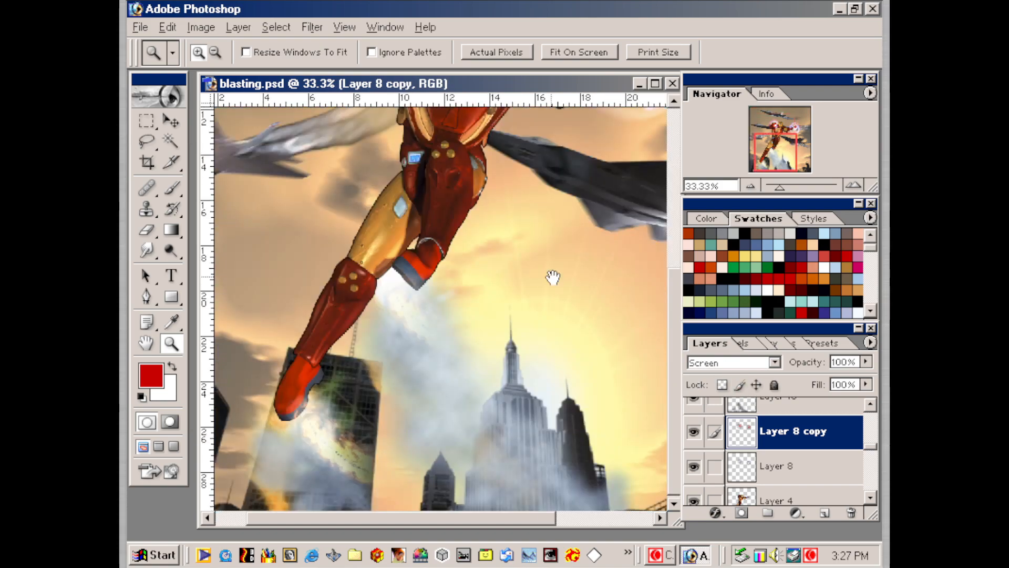
key("ctrl+minus")
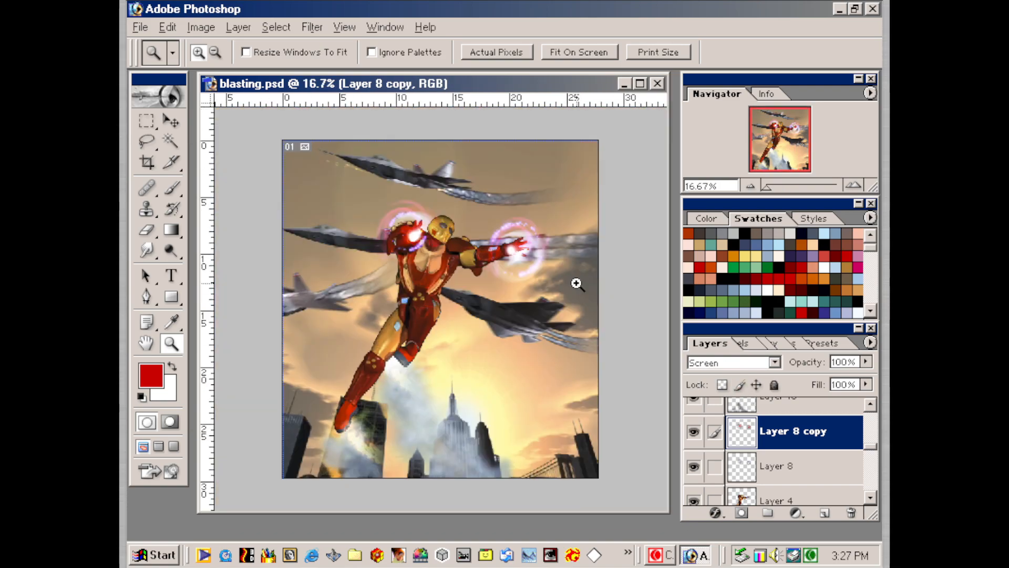
left_click(140, 27)
left_click(163, 61)
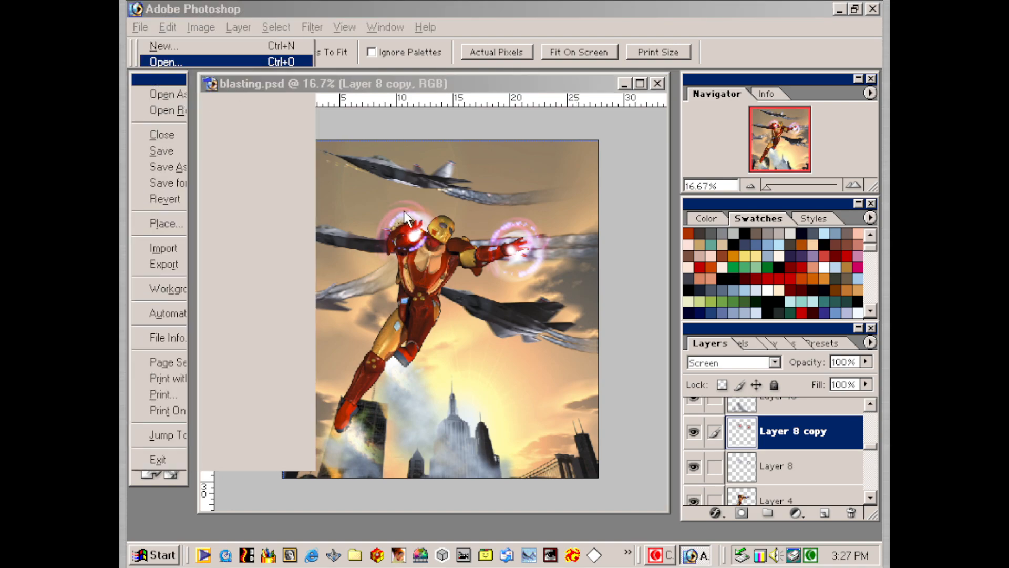
double_click(325, 120)
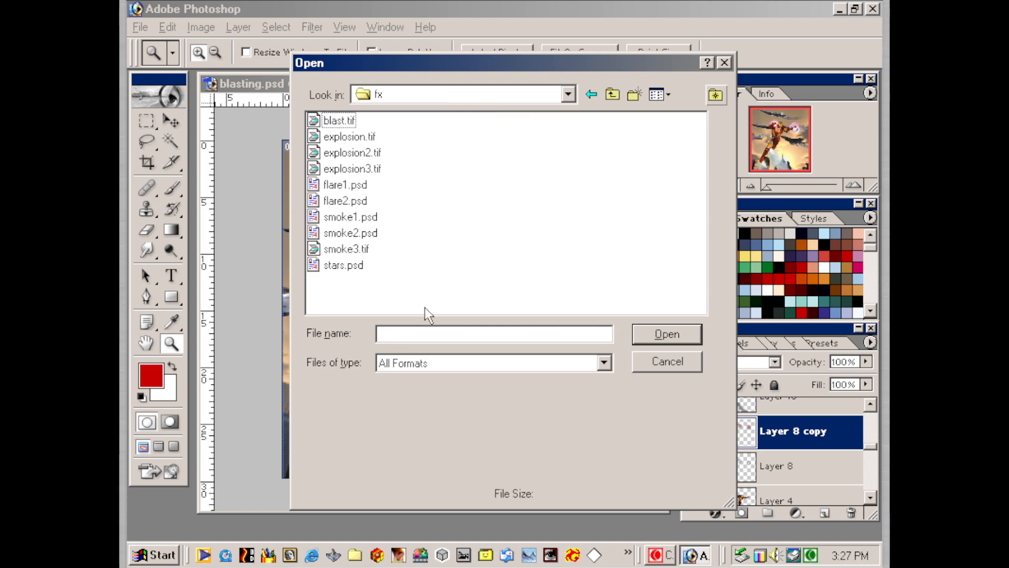
left_click(363, 248)
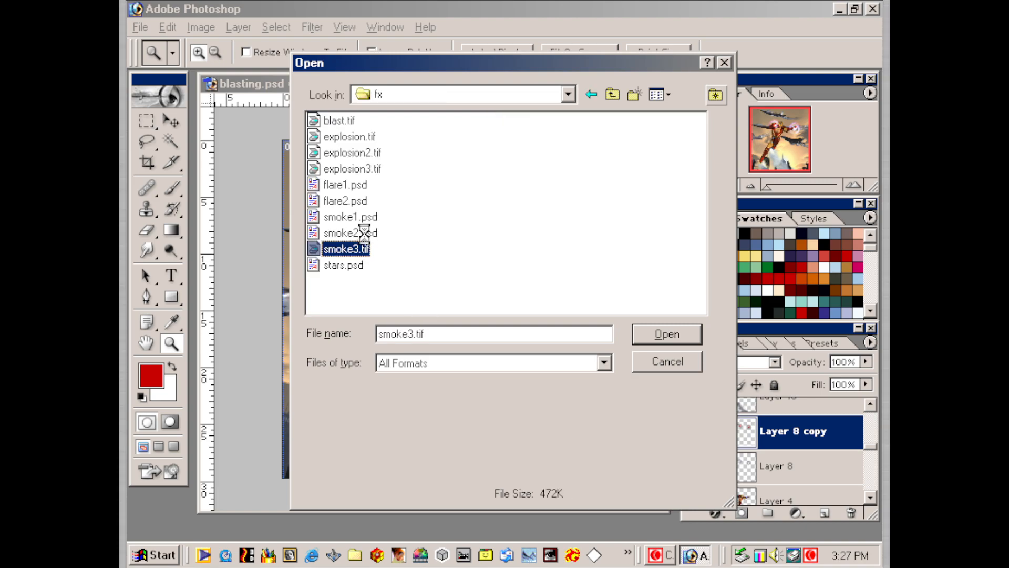
left_click(675, 332)
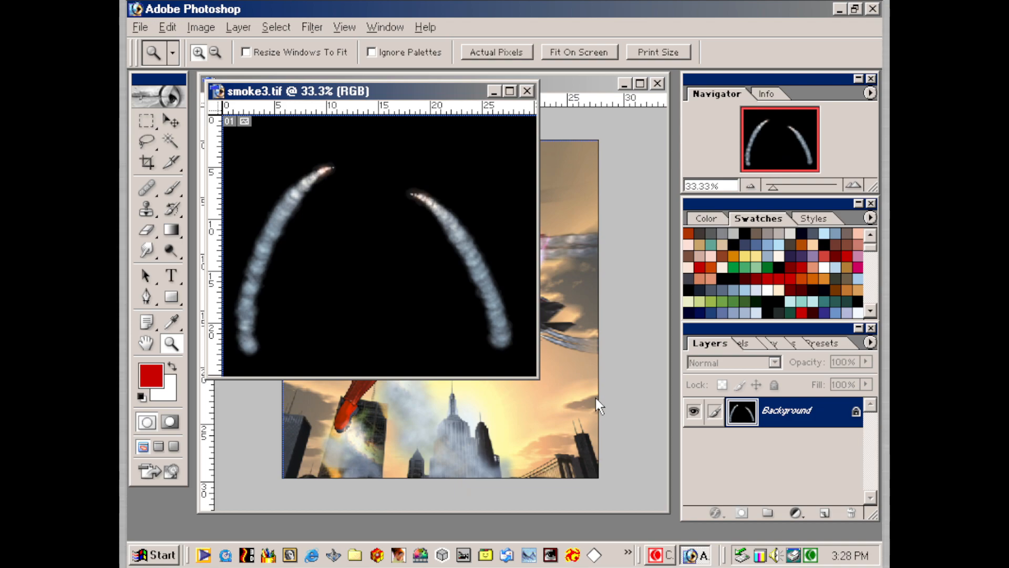
left_click_drag(428, 95, 550, 171)
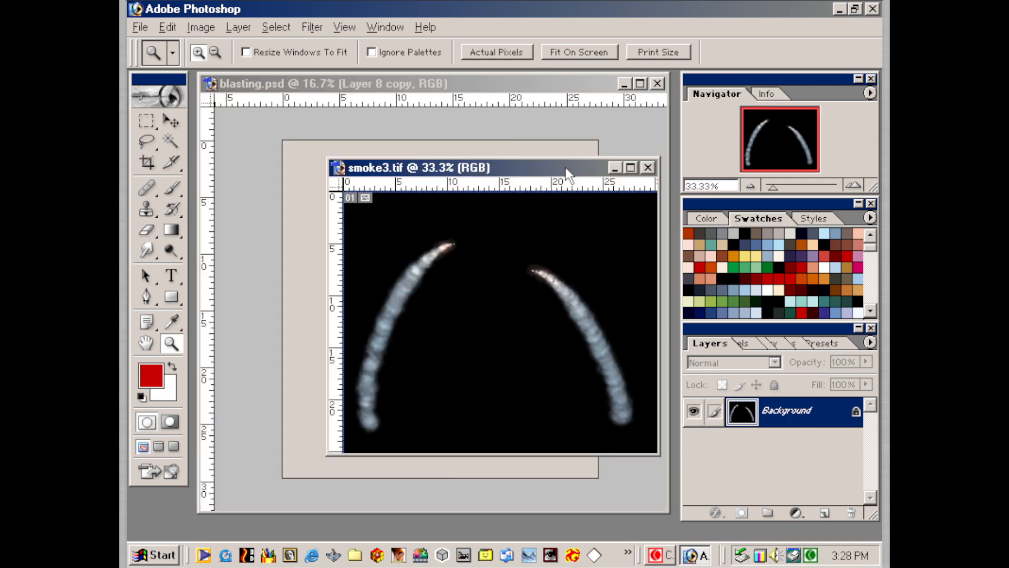
- Load smoke3.tif's Alpha 1 channel as a selection, restrict it to the left smoke trail and copy that trail into blasting.psd
left_click(749, 344)
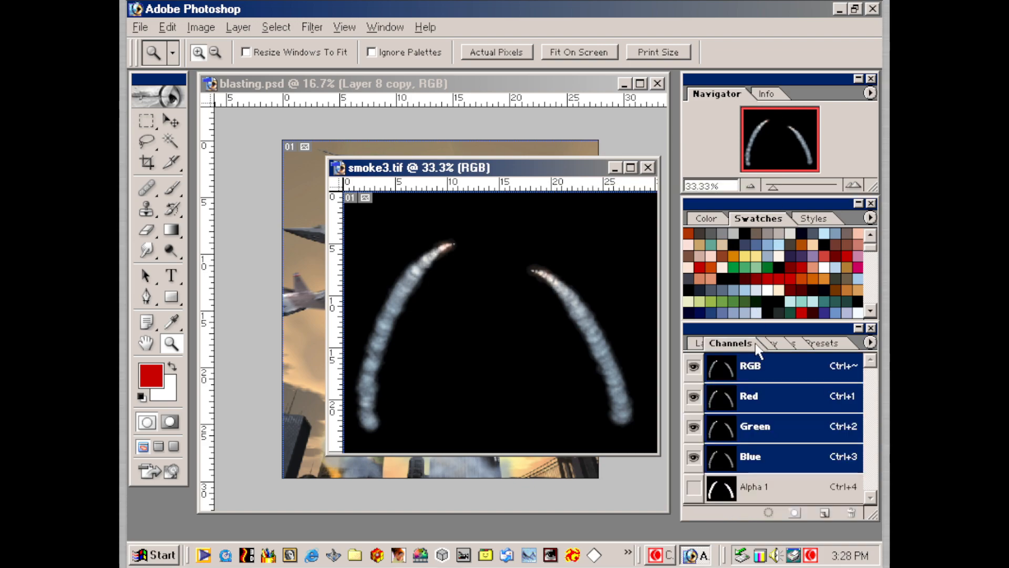
left_click(756, 486, "ctrl")
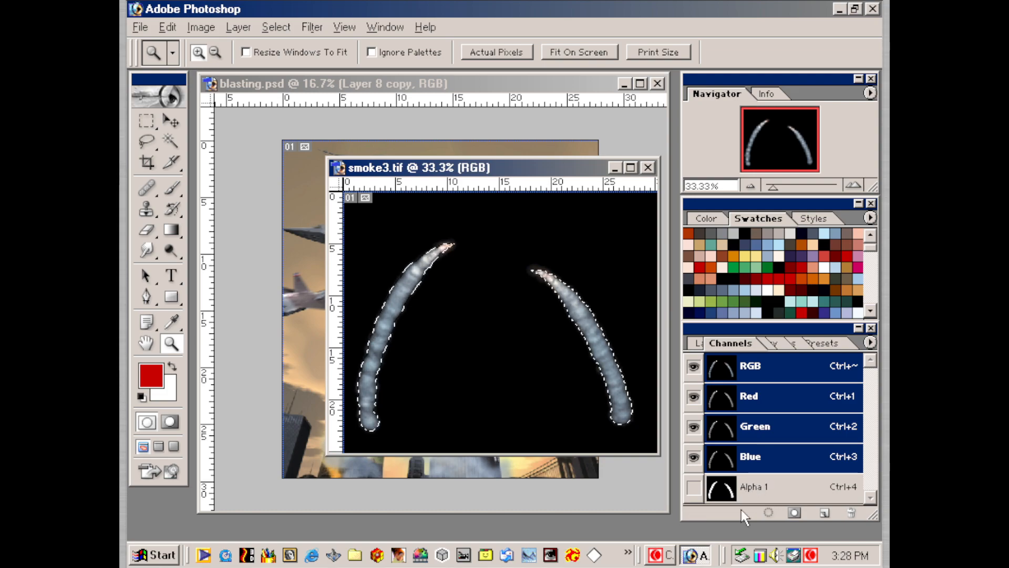
key("l")
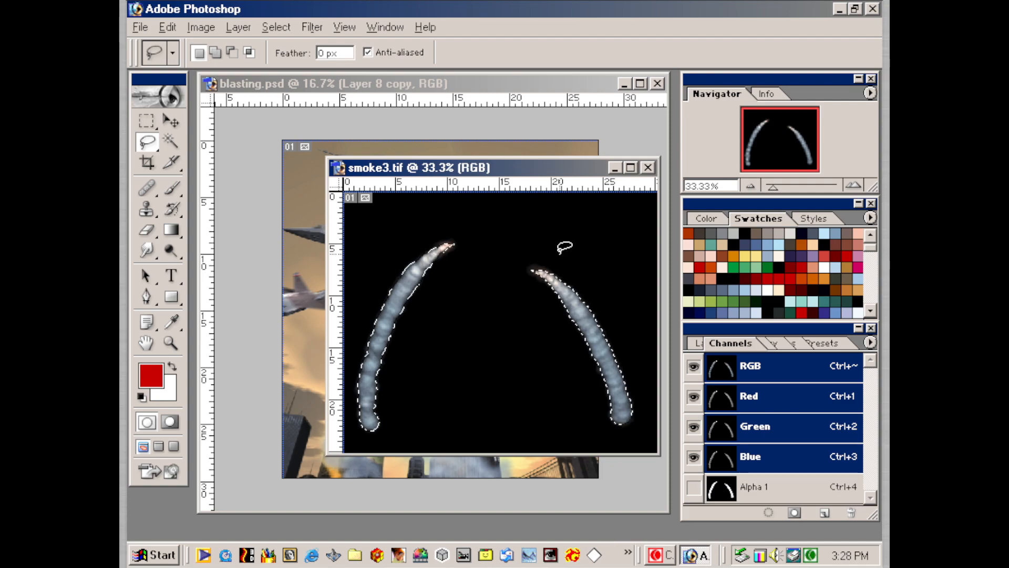
mouse_move(572, 240)
left_mouse_down()
mouse_move(524, 364)
mouse_move(586, 451)
mouse_move(604, 231)
left_mouse_up()
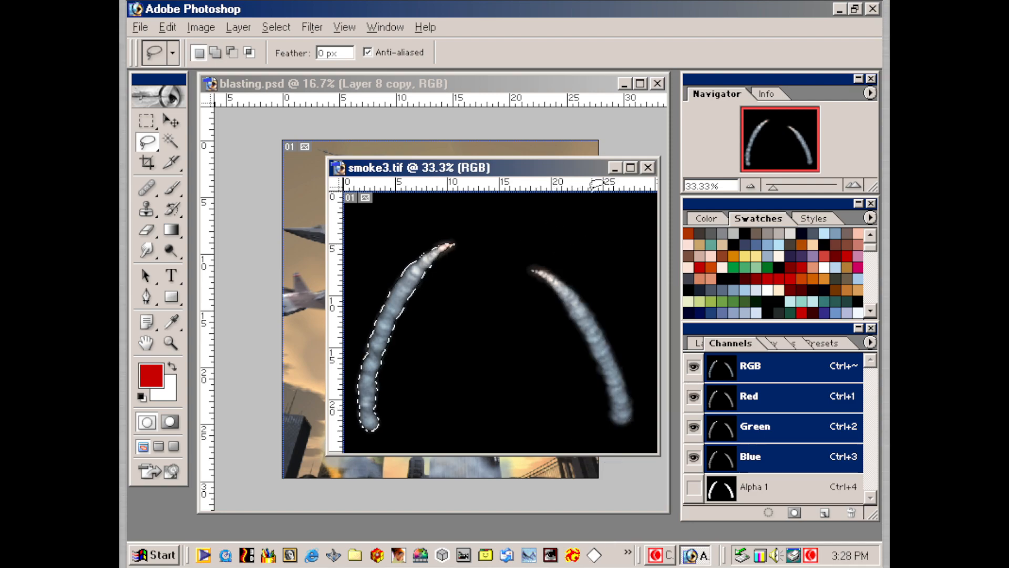
mouse_move(346, 314)
left_mouse_down()
mouse_move(307, 315)
mouse_move(310, 304)
mouse_move(383, 366)
mouse_move(531, 361)
mouse_move(516, 364)
mouse_move(470, 313)
mouse_move(495, 315)
mouse_move(451, 342)
mouse_move(444, 367)
mouse_move(389, 387)
mouse_move(497, 315)
mouse_move(502, 297)
mouse_move(498, 329)
mouse_move(501, 316)
left_mouse_up()
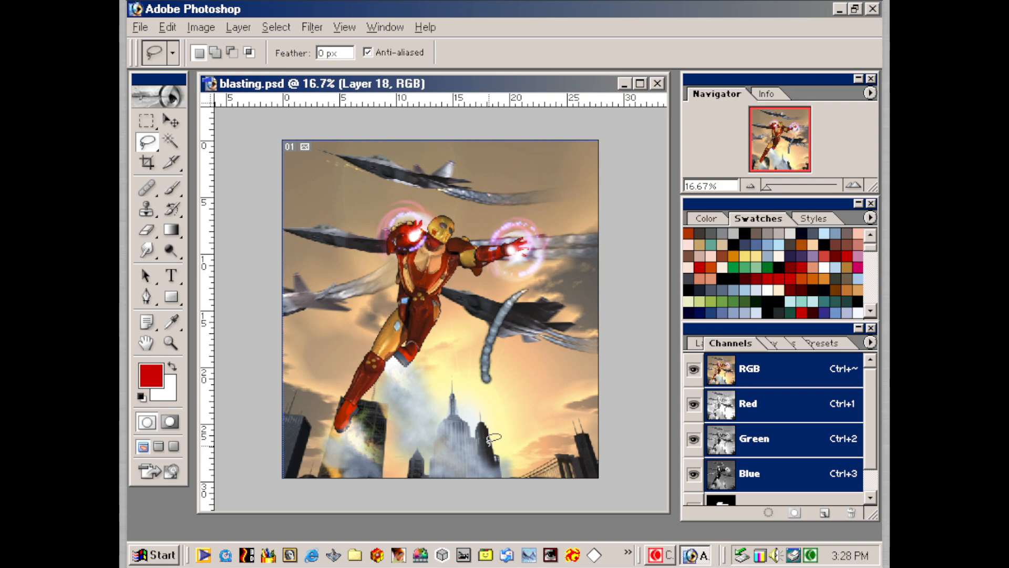
- Hide the existing boot exhaust layers, Layer 11 and Layer 10, in blasting.psd
left_click(698, 343)
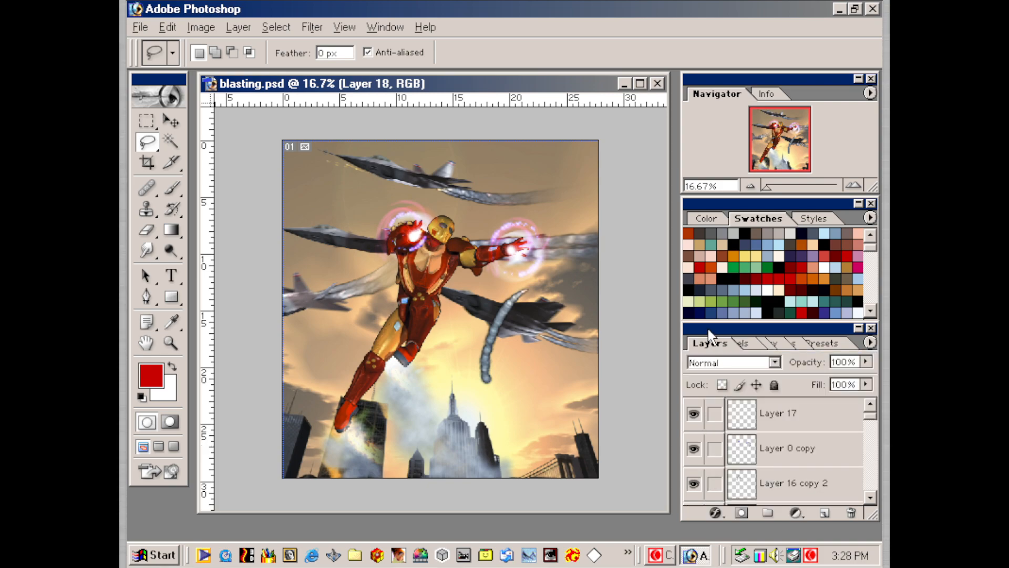
left_click_drag(870, 415, 870, 438)
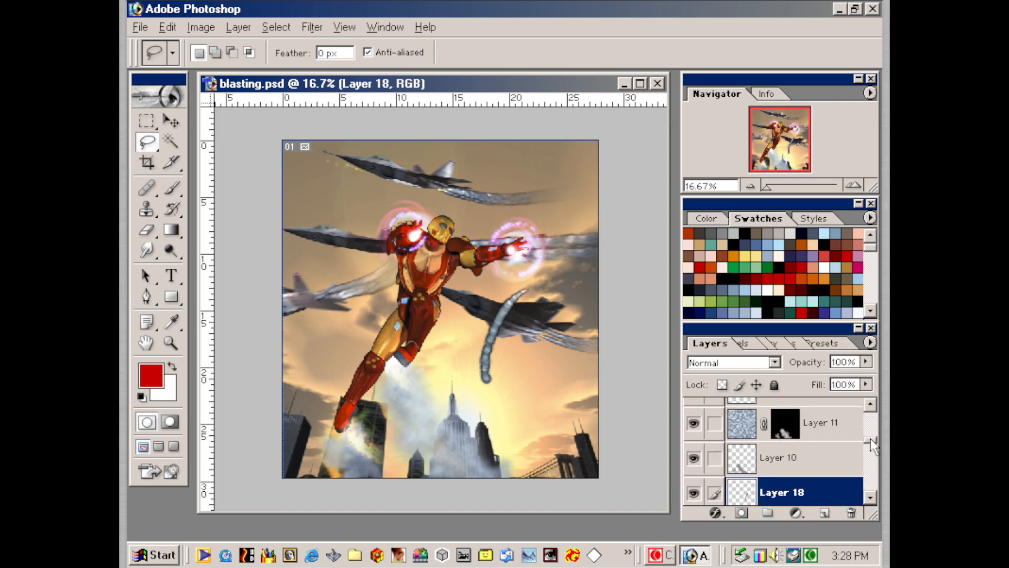
left_click(694, 457)
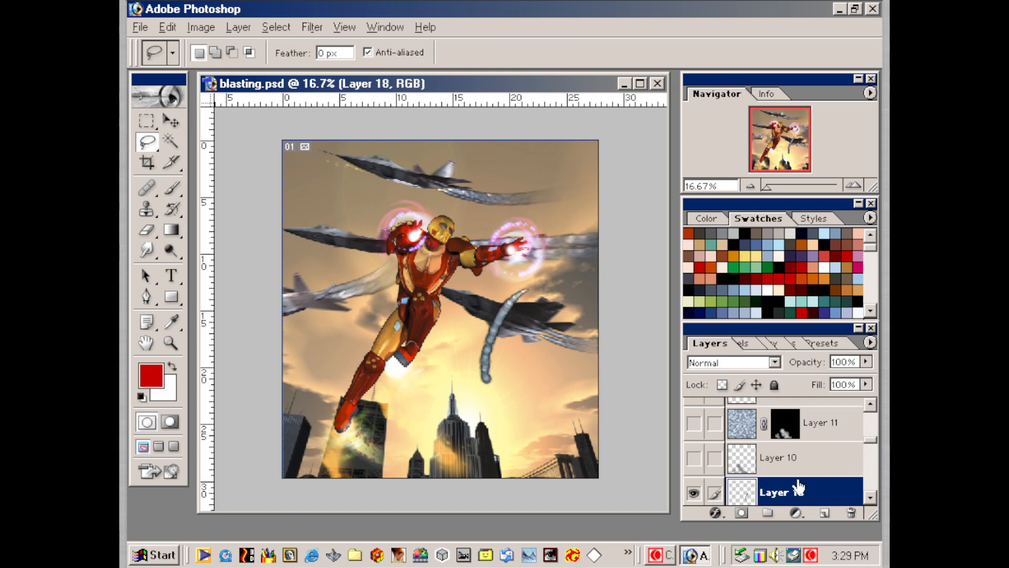
- Free-transform the smoke trail on Layer 18 to 215% scale and -61.3° rotation, with its thin end at the hero's raised boot
key("ctrl+t")
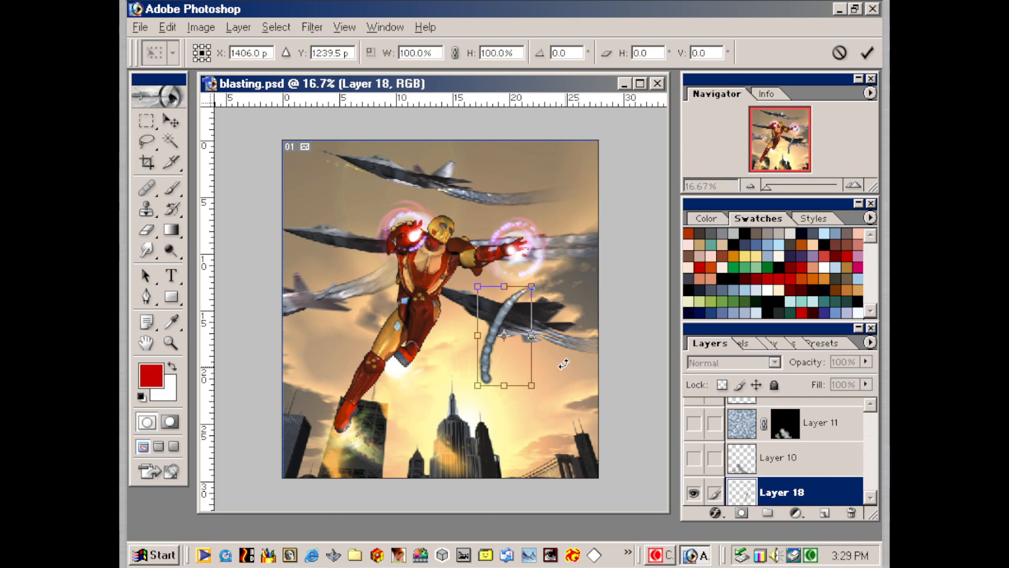
left_click_drag(565, 361, 525, 272)
left_click_drag(519, 345, 591, 442)
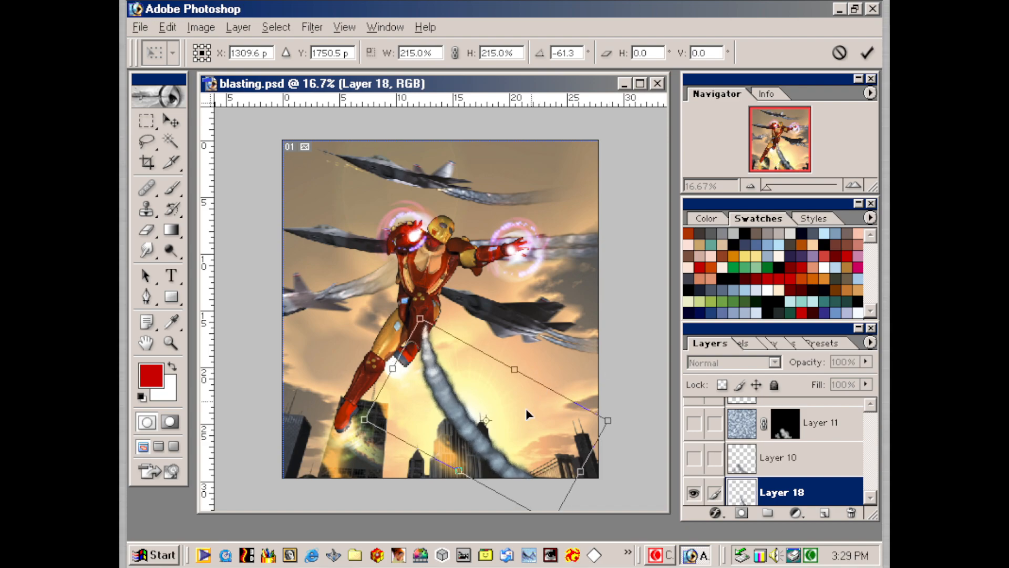
mouse_move(510, 432)
left_mouse_down()
mouse_move(496, 431)
mouse_move(513, 430)
left_mouse_up()
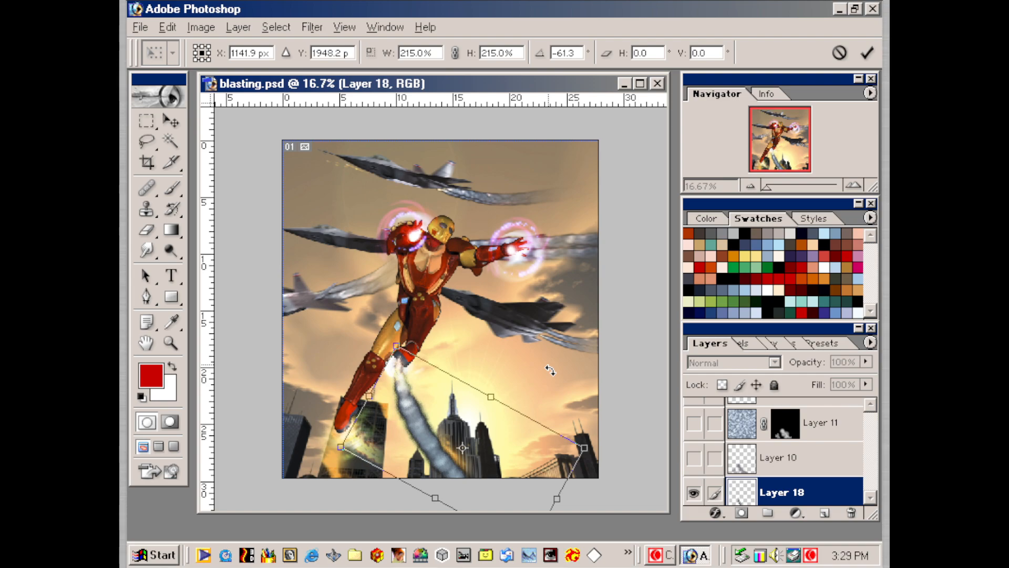
key("l")
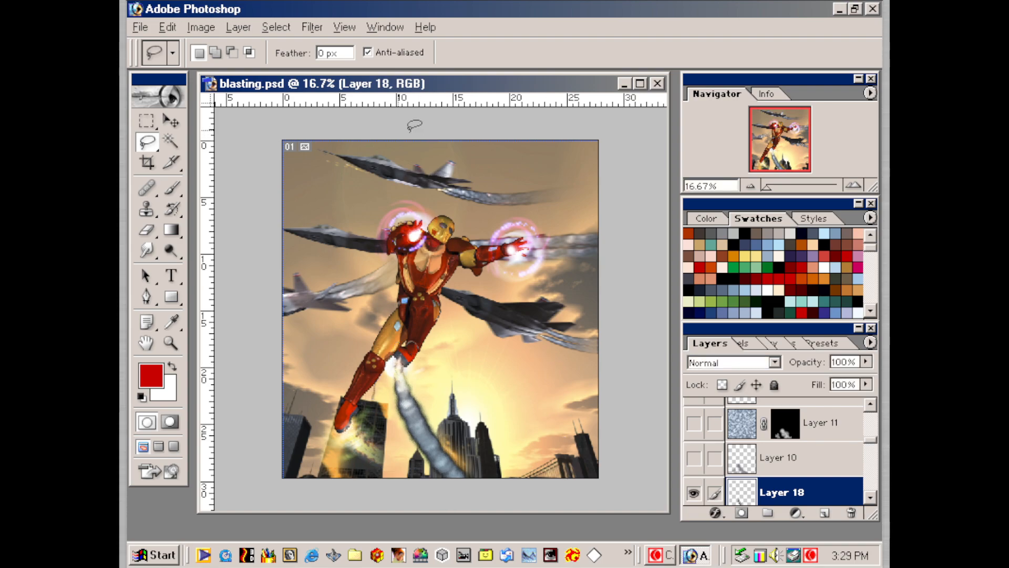
- Liquify the smoke trail on Layer 18 with the all-layers backdrop shown and brush size 358, warping it into a stronger curve
left_click(315, 26)
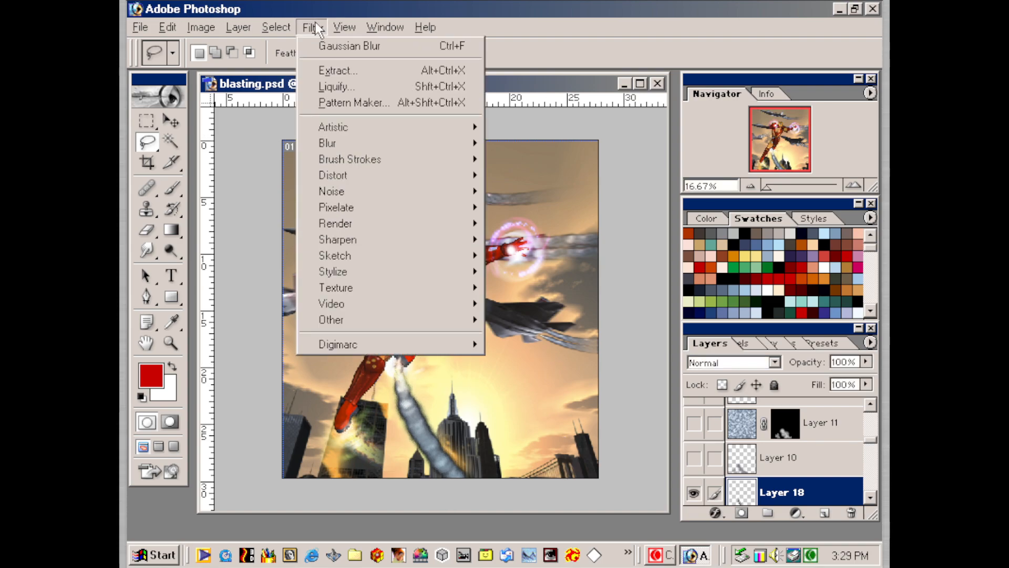
left_click(331, 88)
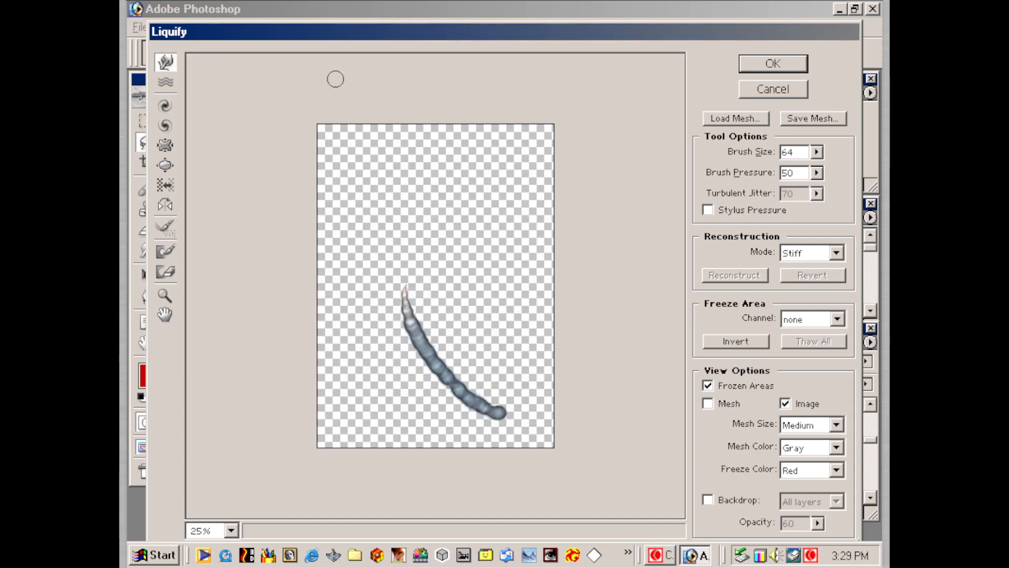
left_click(708, 499)
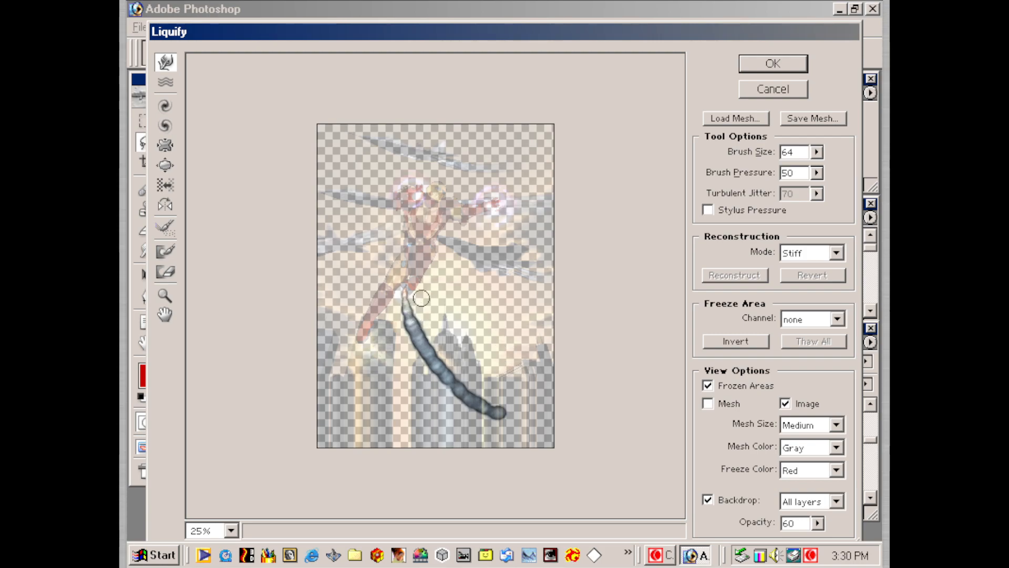
left_click(816, 152)
left_click_drag(763, 169, 809, 171)
left_click(438, 326)
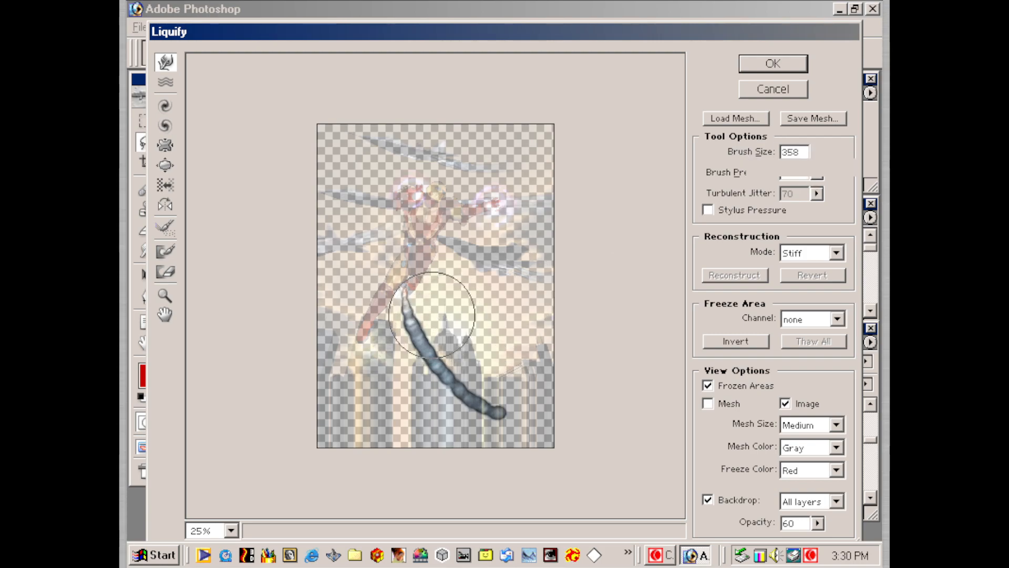
mouse_move(415, 361)
left_mouse_down()
mouse_move(439, 374)
mouse_move(428, 379)
mouse_move(451, 320)
mouse_move(456, 373)
mouse_move(441, 389)
mouse_move(455, 368)
mouse_move(453, 395)
mouse_move(419, 372)
mouse_move(404, 314)
mouse_move(429, 297)
left_mouse_up()
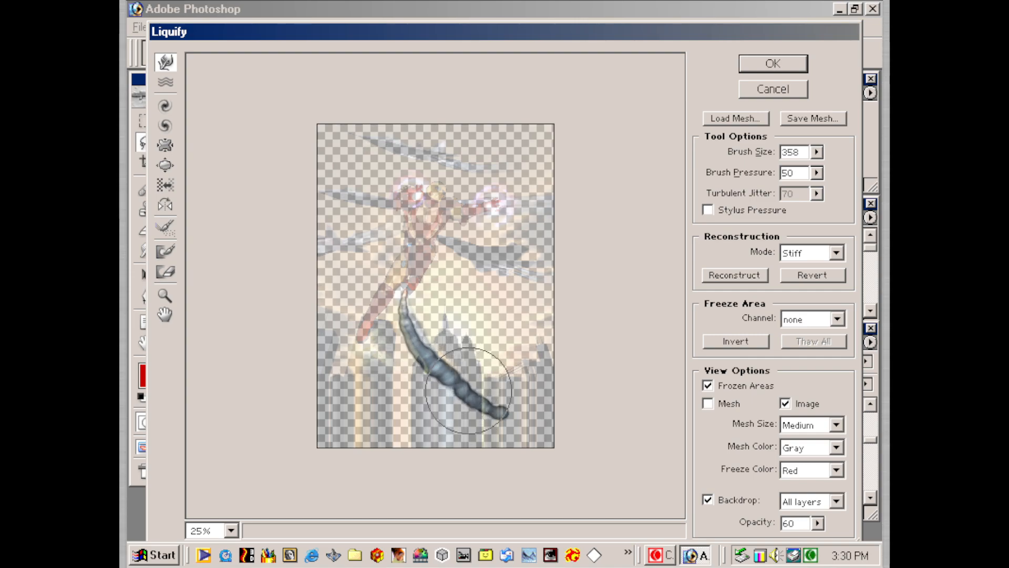
left_click(787, 66)
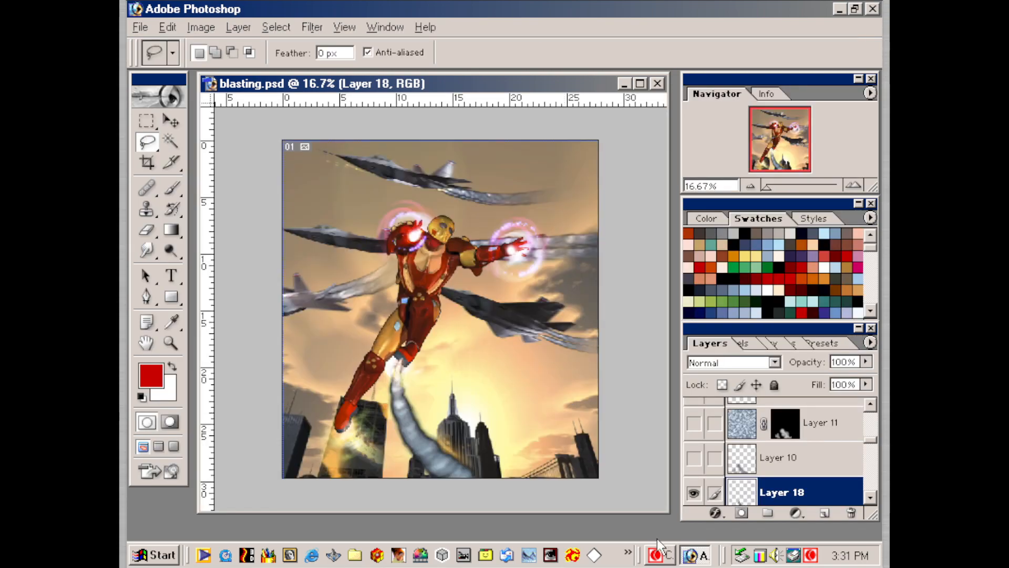
- Undo and redo the Liquify distortion to compare the smoke trail before and after
key("ctrl+z")
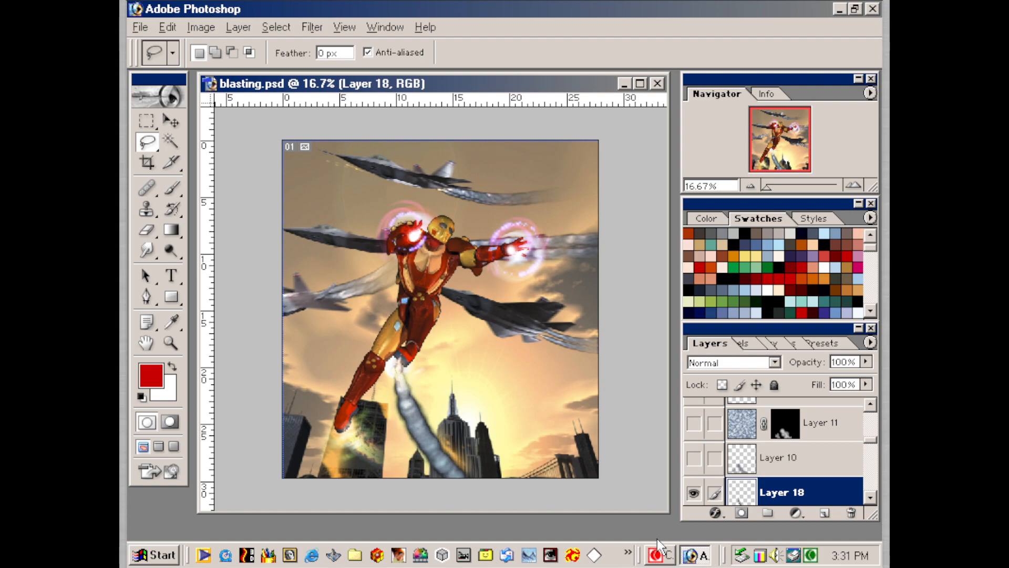
key("ctrl+z")
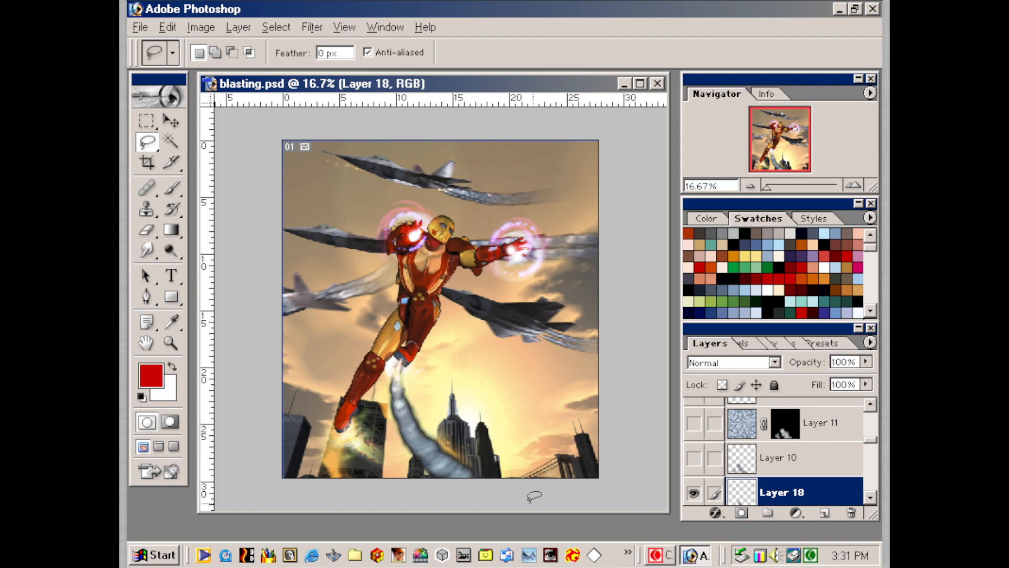
left_click(874, 445)
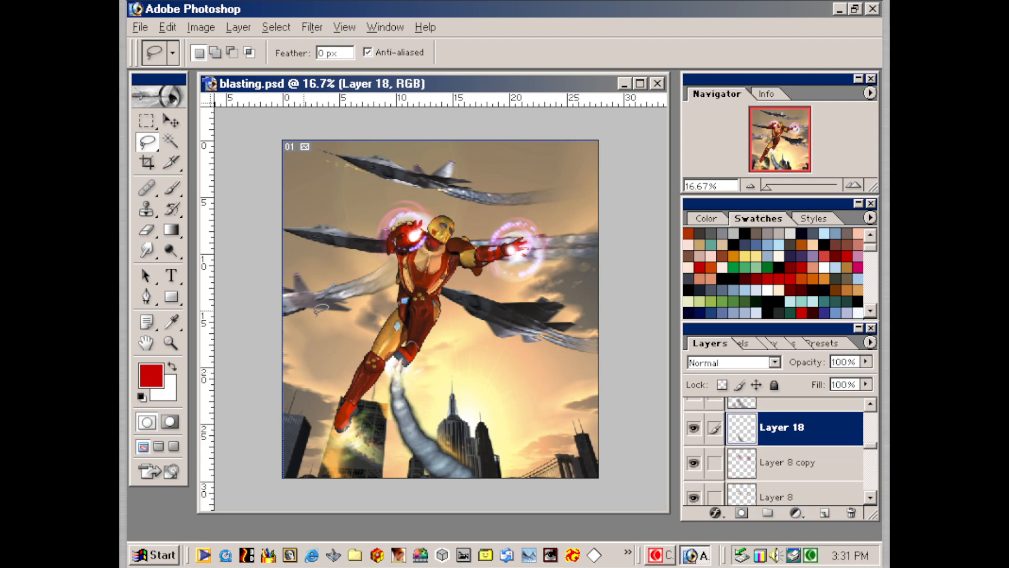
- Set up the Eraser with a soft brush of size 600 for fading the smoke trail on Layer 18
left_click(148, 231)
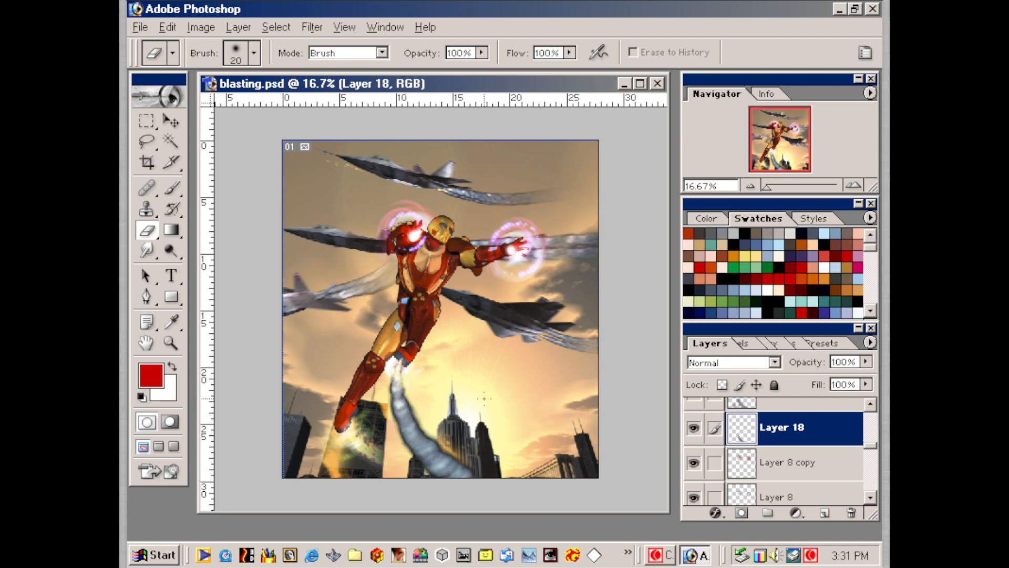
key("bracketright")
key("bracketright")
key("bracketright")
key("bracketright")
key("bracketright")
key("bracketright")
key("bracketright")
key("bracketright")
key("bracketright")
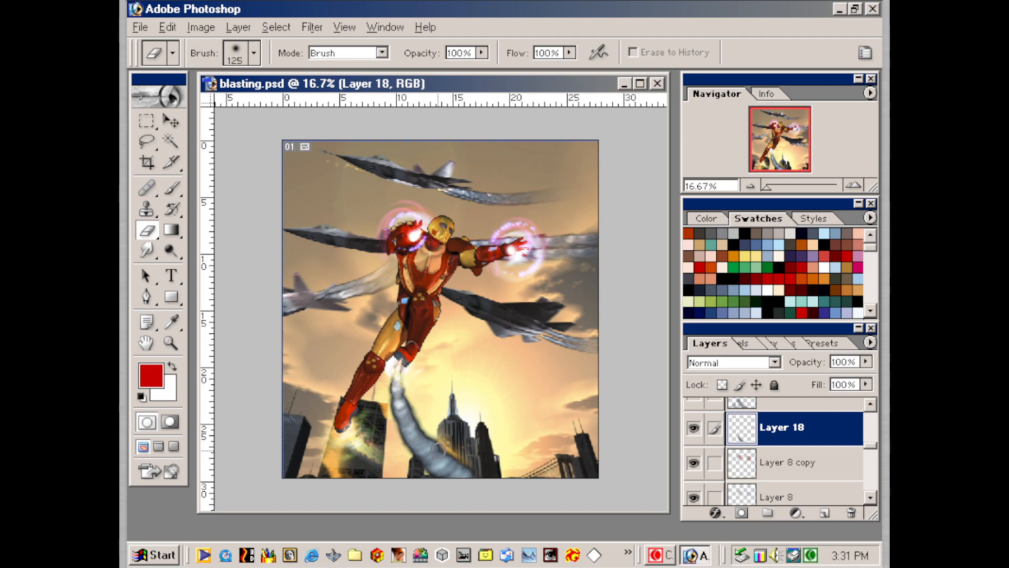
key("bracketright")
key("bracketright")
key("bracketright")
key("bracketright")
key("bracketright")
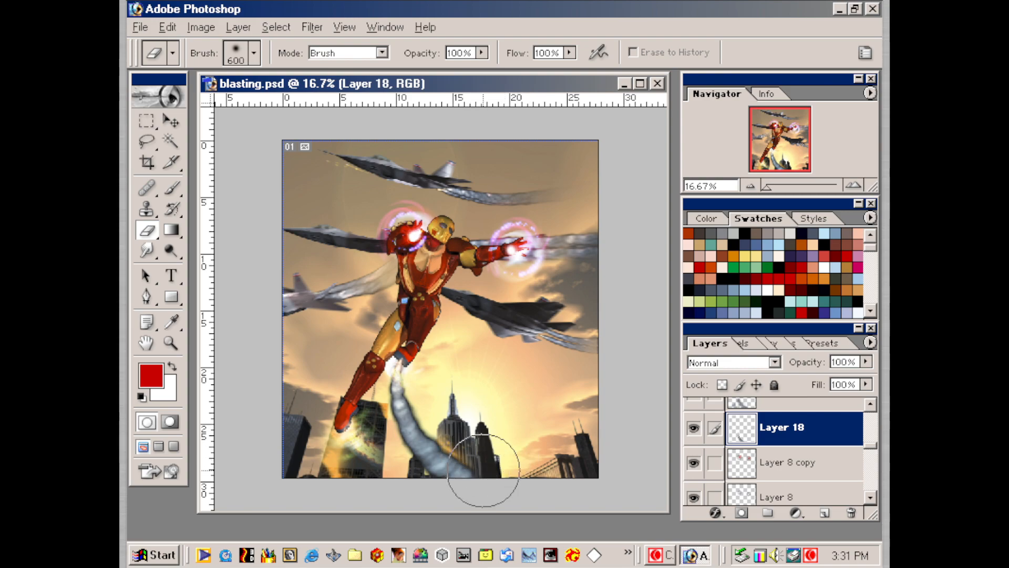
- Try a full-opacity erase on the smoke trail's lower end, undo it, and fade that end with the Eraser at 26% opacity
left_click_drag(450, 443, 495, 473)
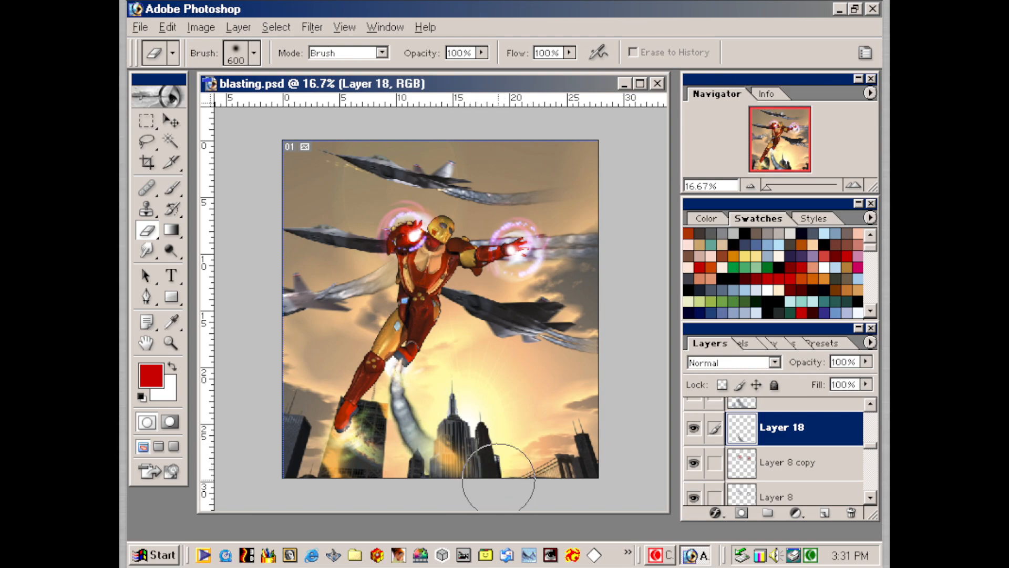
key("ctrl+z")
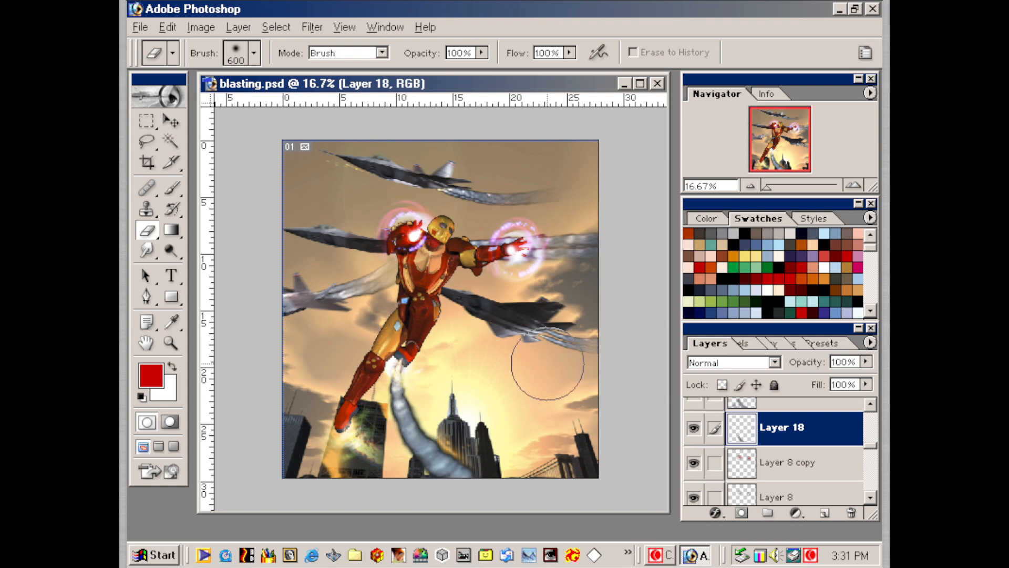
left_click(483, 53)
left_click_drag(462, 70, 420, 78)
mouse_move(445, 447)
left_mouse_down()
mouse_move(499, 473)
mouse_move(484, 471)
mouse_move(569, 389)
left_mouse_up()
mouse_move(491, 472)
left_mouse_down()
mouse_move(462, 484)
mouse_move(495, 478)
left_mouse_up()
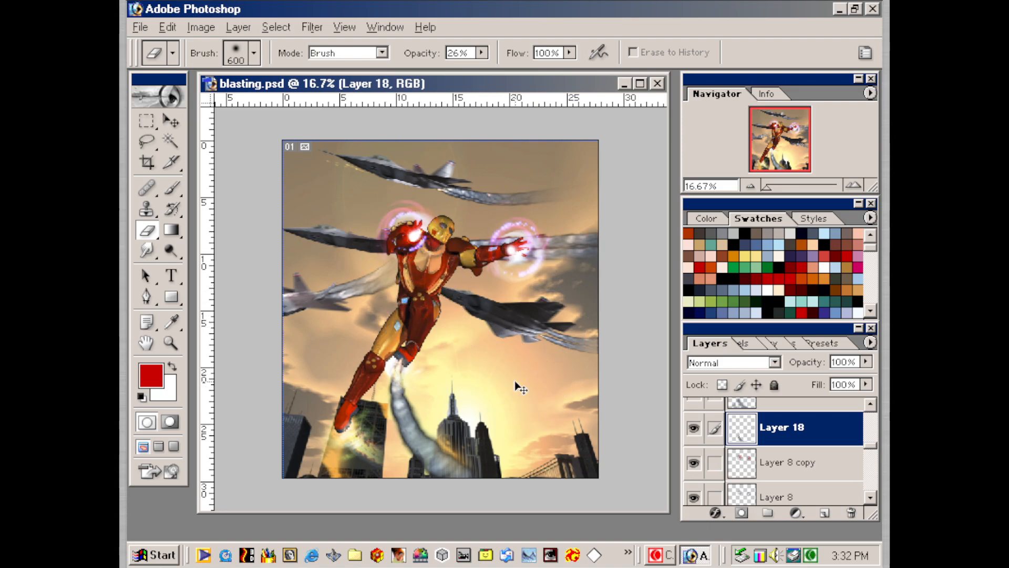
- Magnify blasting.psd to 50% to examine where the smoke trail meets the hero's raised boot
key("ctrl+plus")
key("ctrl+plus")
key("ctrl+plus")
key("space")
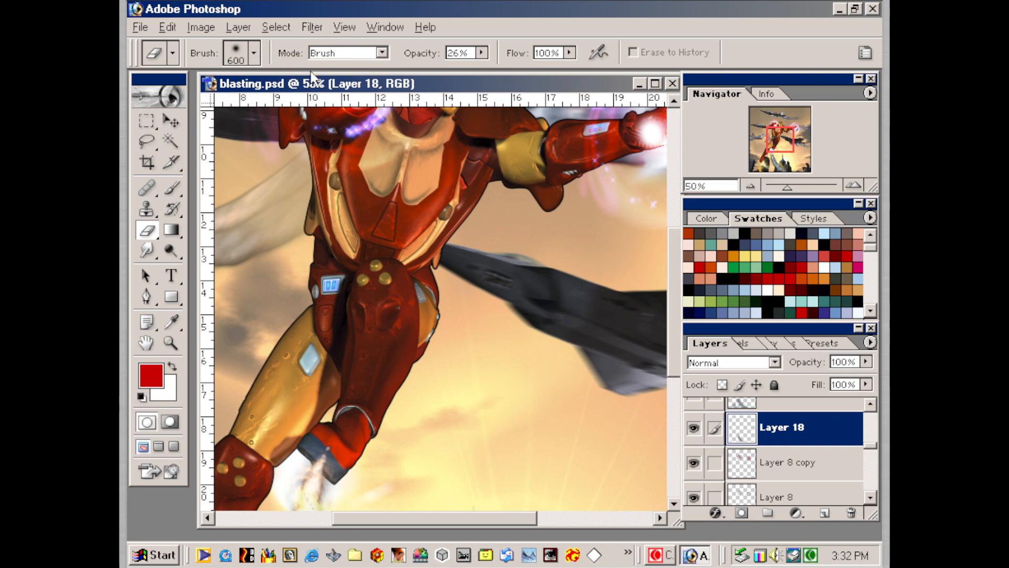
- Erase the smoke overlapping the sole of the raised boot on Layer 18, using a size 10 eraser at 100% opacity
key("bracketleft")
key("bracketleft")
key("bracketleft")
key("bracketleft")
key("bracketleft")
key("bracketleft")
key("bracketleft")
key("bracketleft")
key("bracketleft")
key("bracketleft")
key("bracketleft")
key("bracketleft")
key("bracketleft")
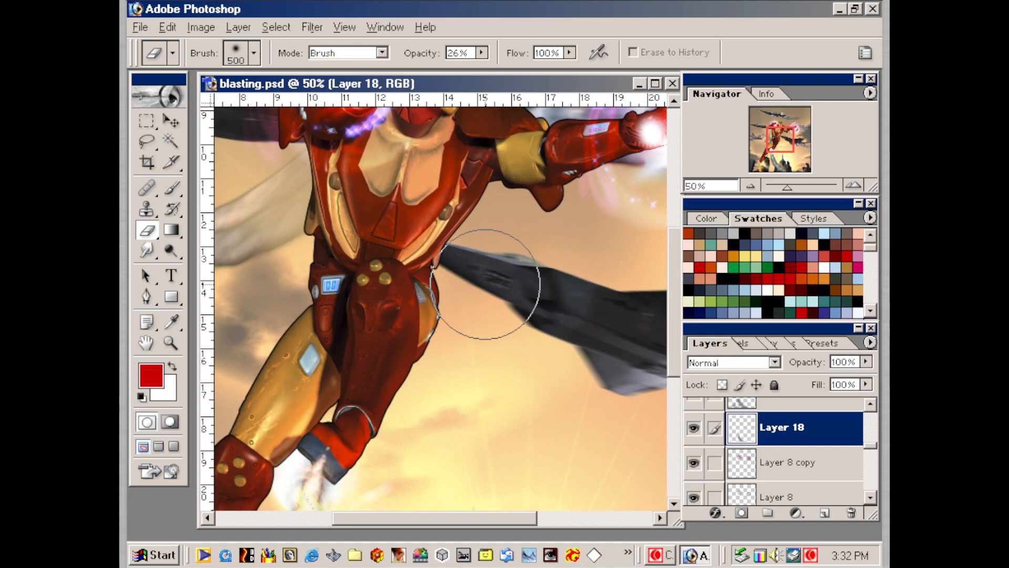
key("bracketleft")
key("bracketleft")
key("bracketleft")
key("bracketleft")
key("bracketleft")
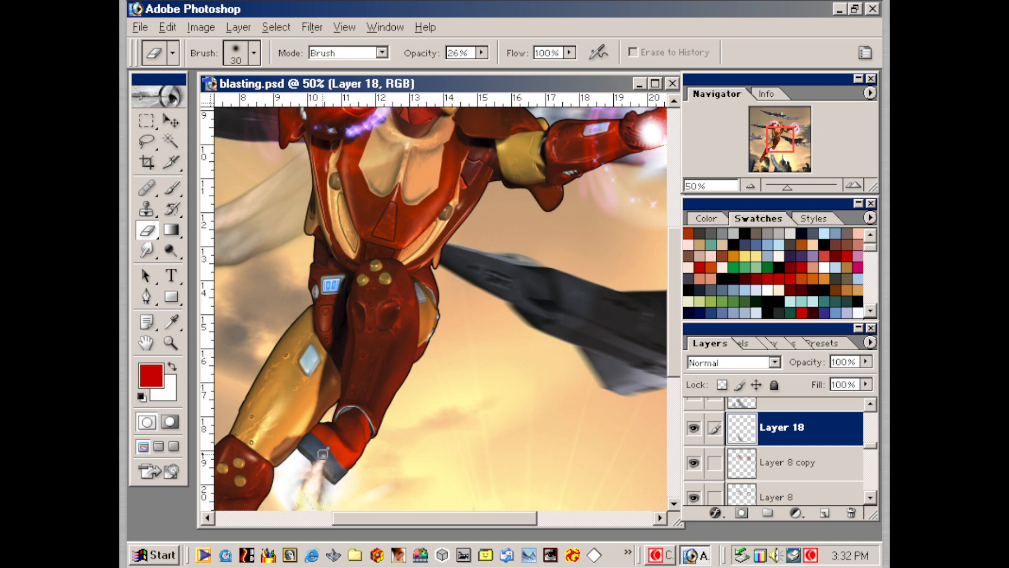
left_click(321, 453)
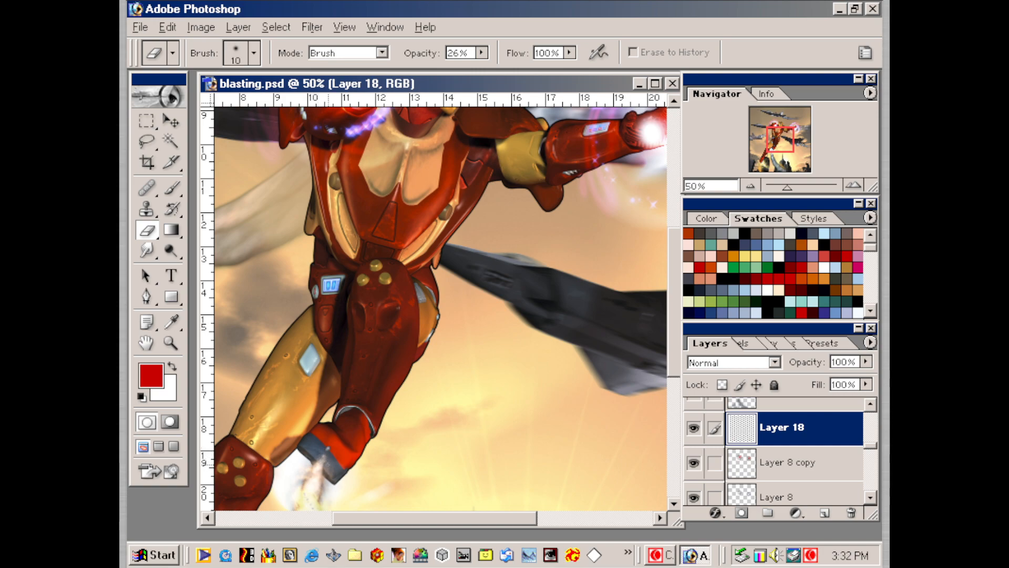
left_click(482, 53)
left_click_drag(479, 67, 561, 67)
left_click(441, 167)
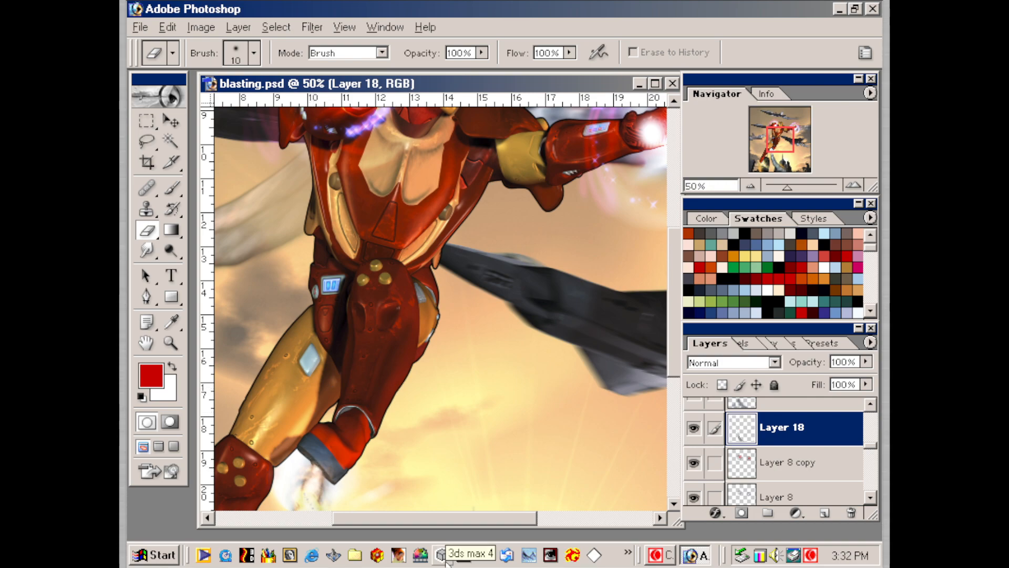
- Duplicate Layer 18, which holds the smoke trail
key("ctrl+minus")
key("ctrl+minus")
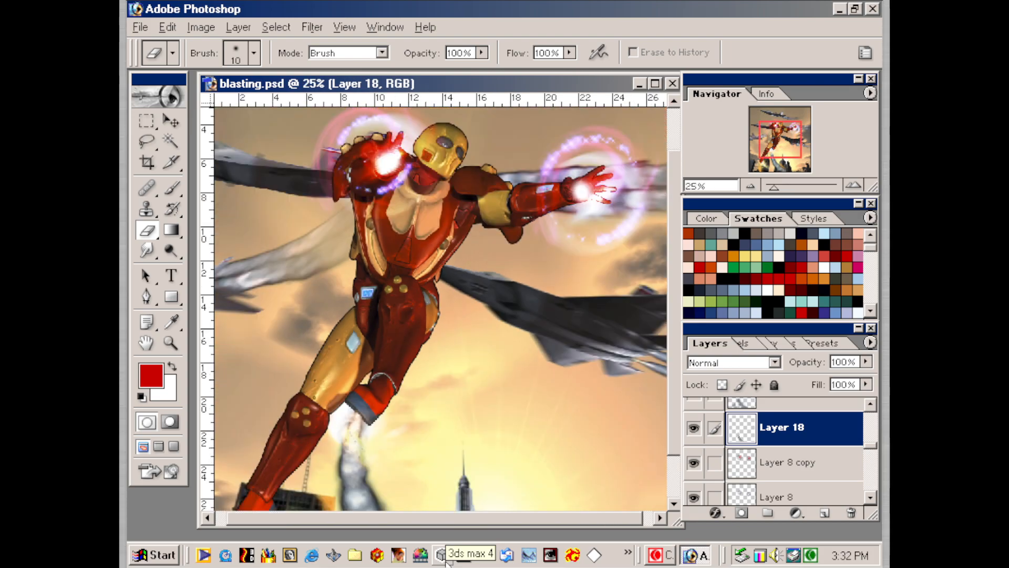
key("ctrl+minus")
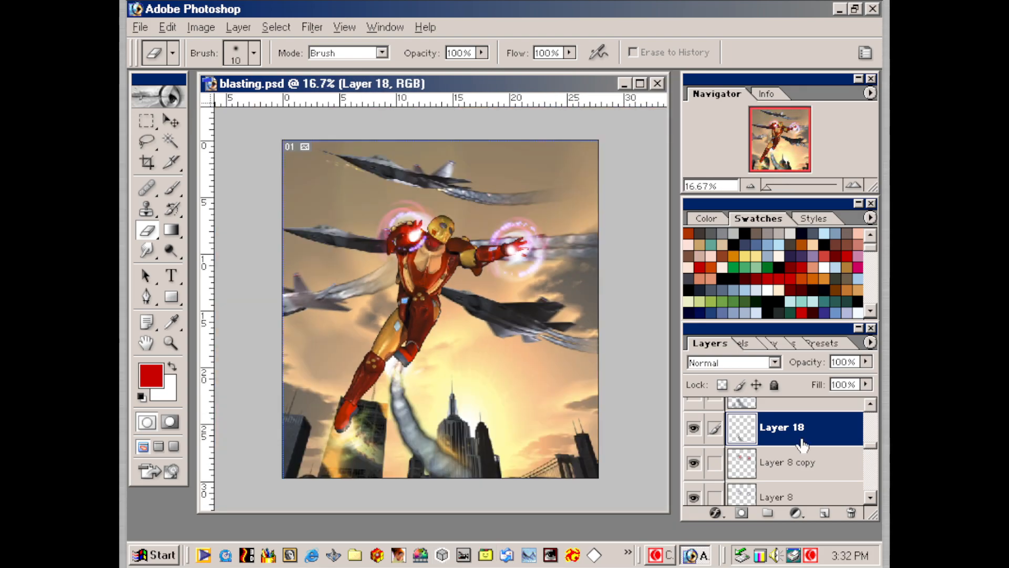
left_click_drag(814, 432, 827, 511)
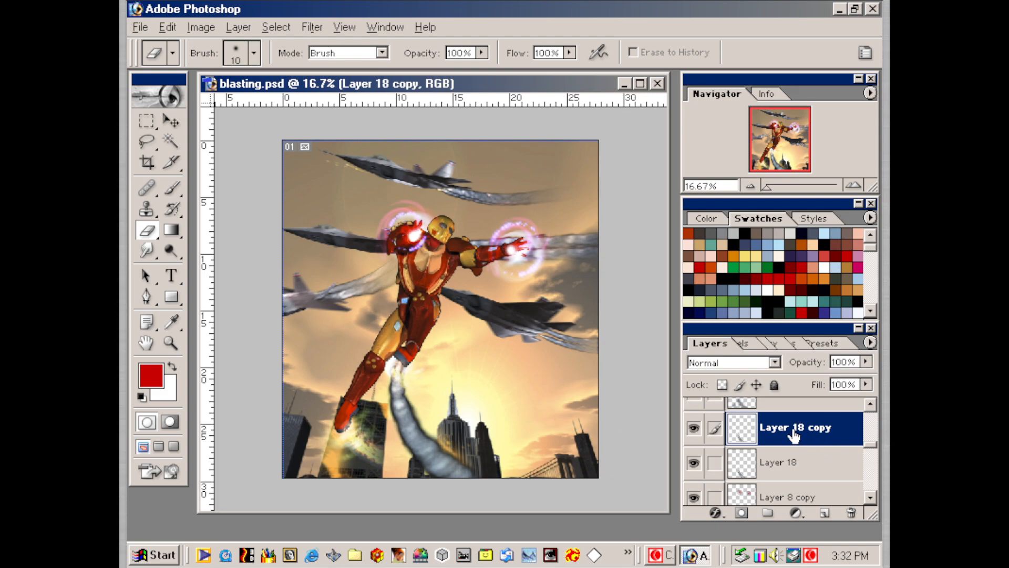
- Make another copy of the smoke trail, rotate it about -26.4° and position it so it streams from the lower boot
left_click_drag(414, 435, 365, 478)
key("ctrl+t")
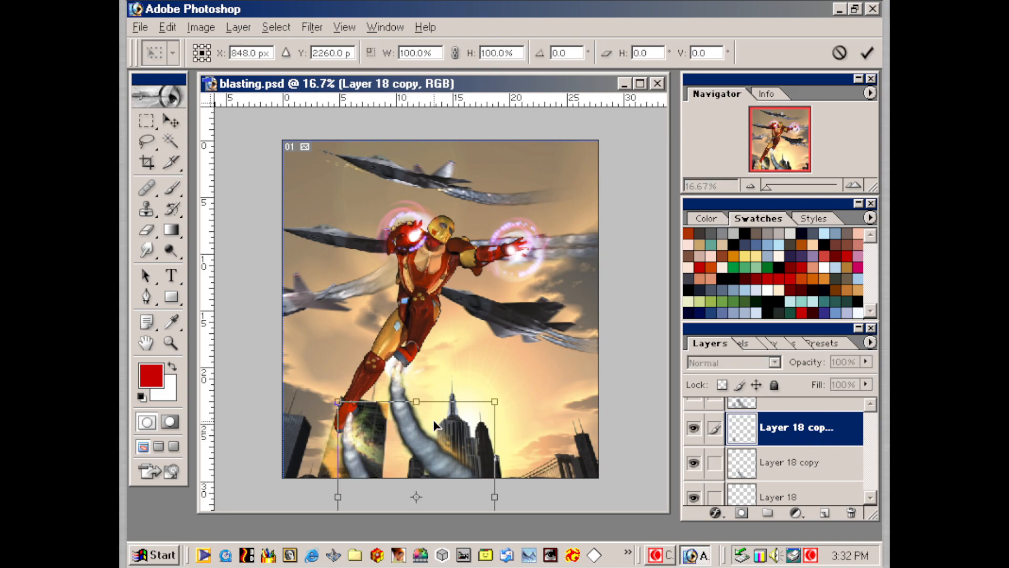
left_click_drag(526, 354, 481, 407)
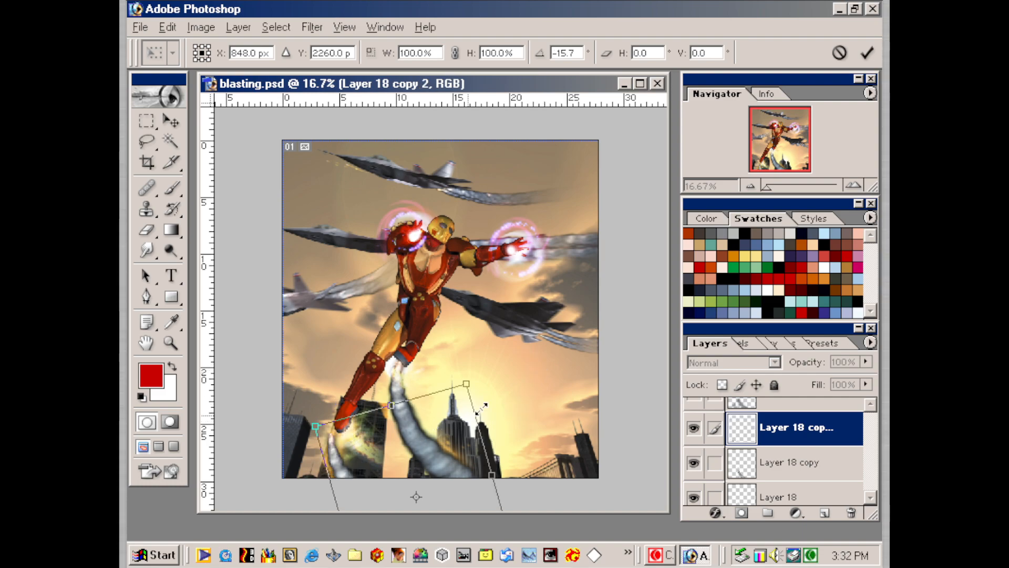
left_click_drag(415, 474, 425, 445)
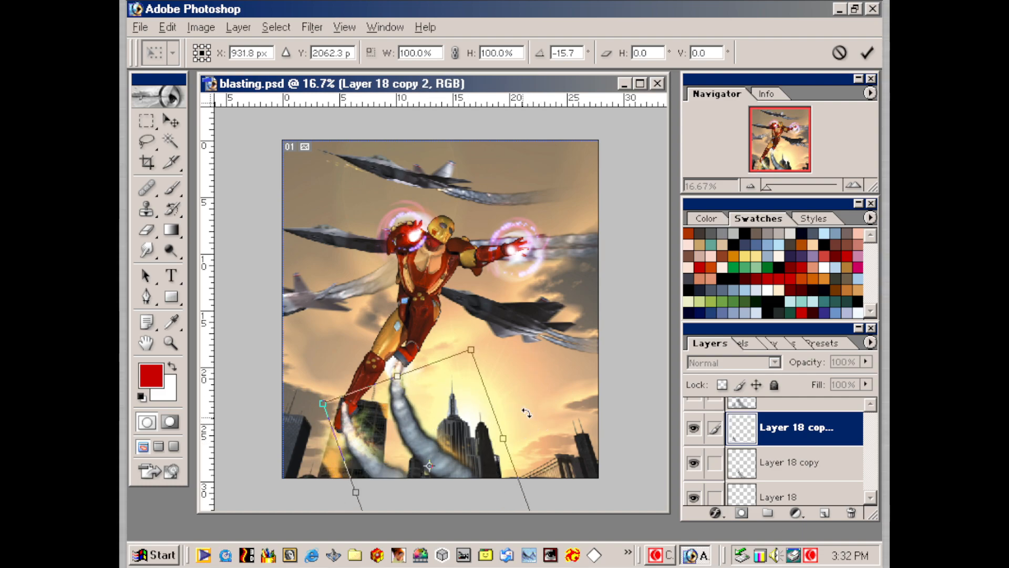
left_click_drag(526, 407, 514, 390)
left_click_drag(426, 472, 439, 472)
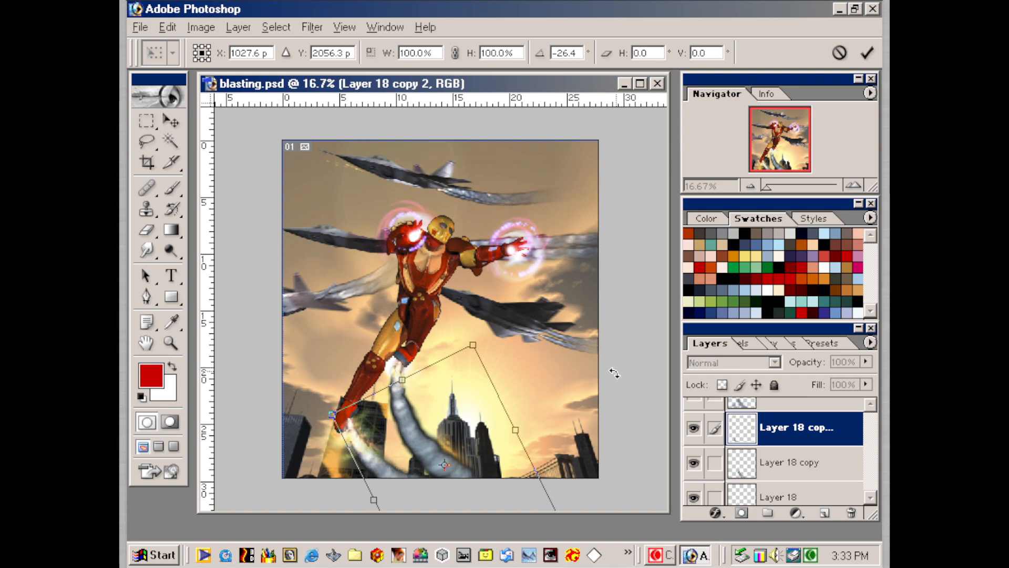
key("e")
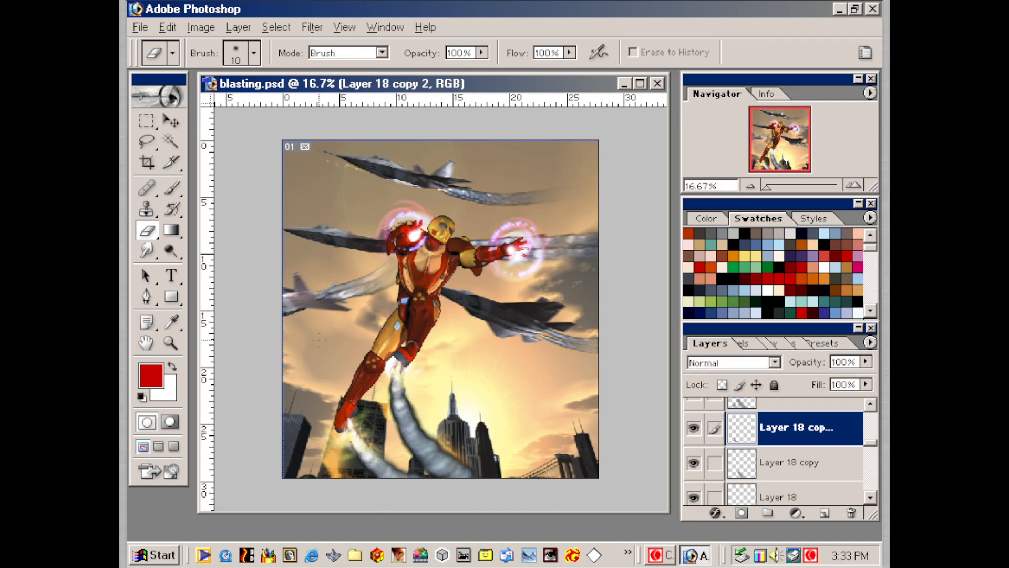
- Merge the lower boot's smoke trail layer down into Layer 18 copy
key("ctrl+plus")
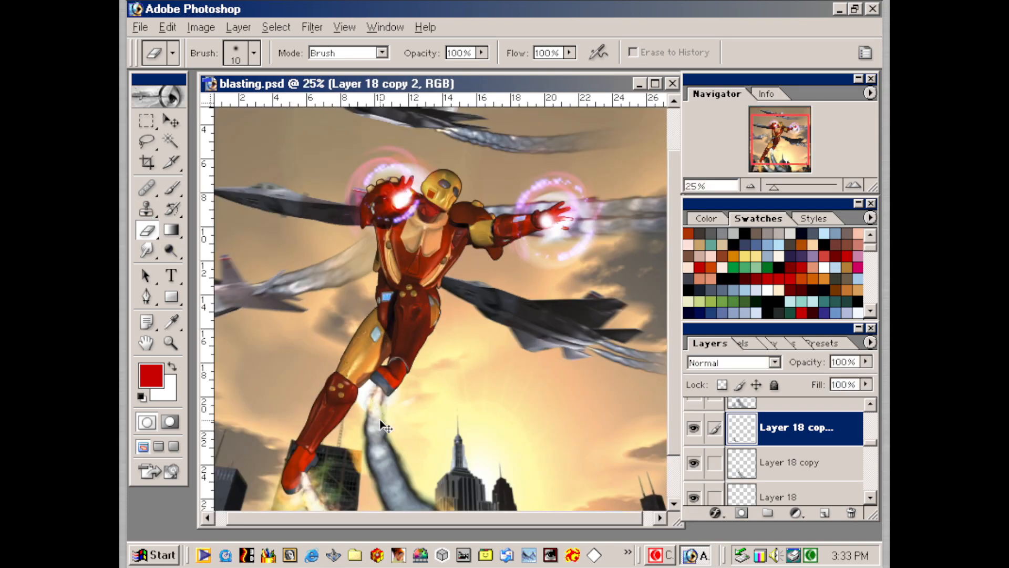
key("ctrl+plus")
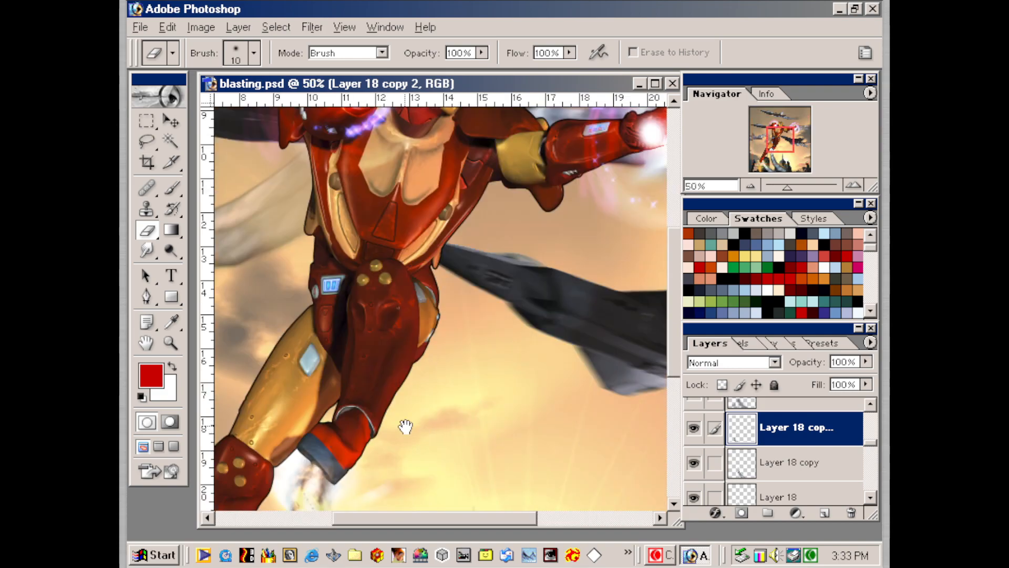
left_click_drag(405, 426, 627, 203)
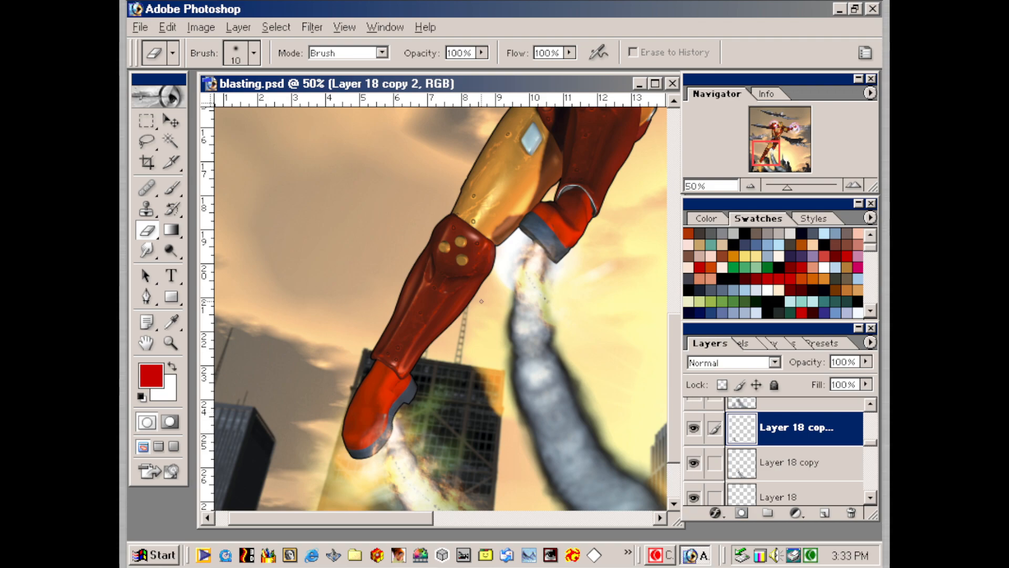
key("ctrl+minus")
key("ctrl+minus")
key("ctrl+minus")
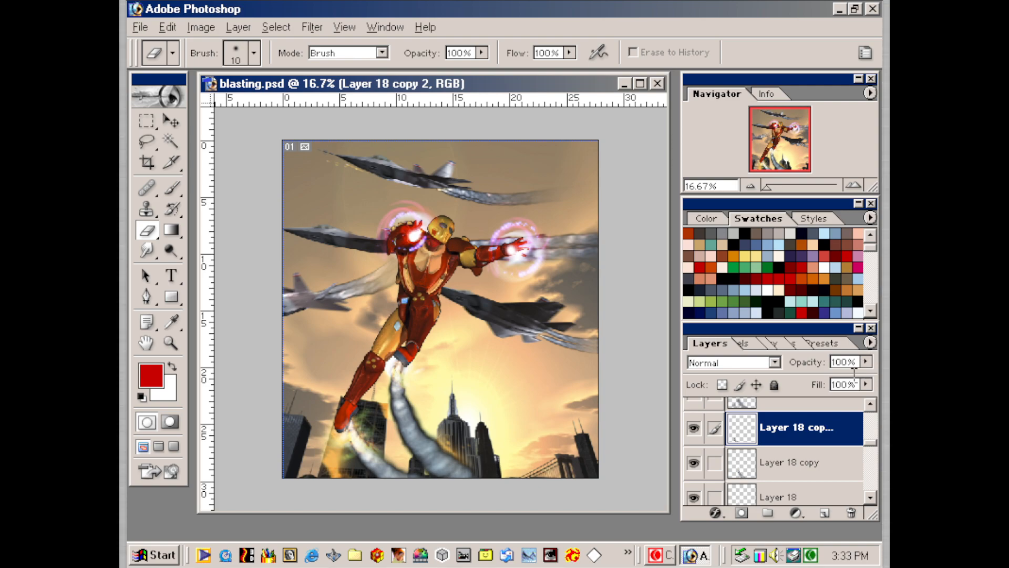
left_click(870, 342)
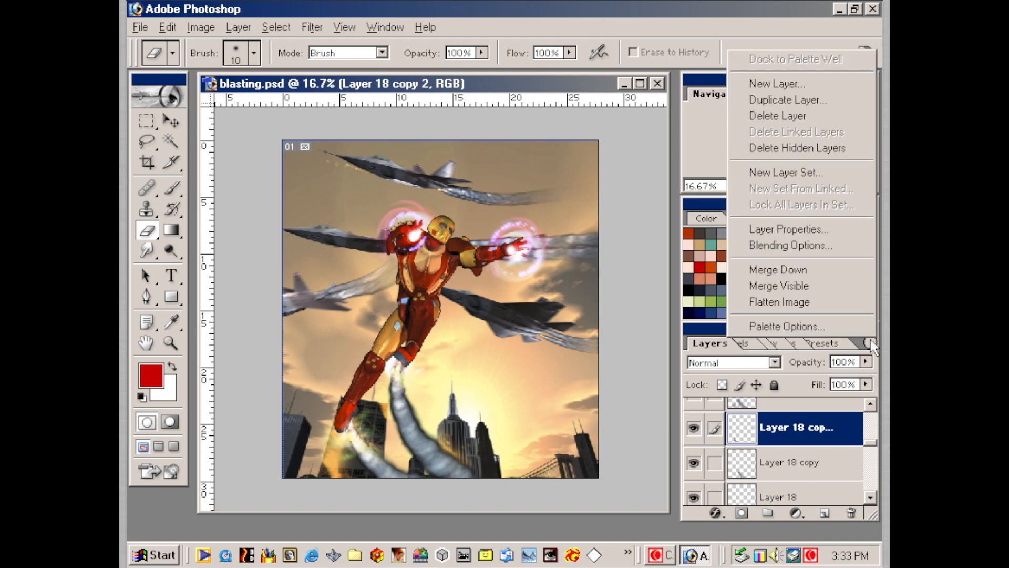
left_click(788, 271)
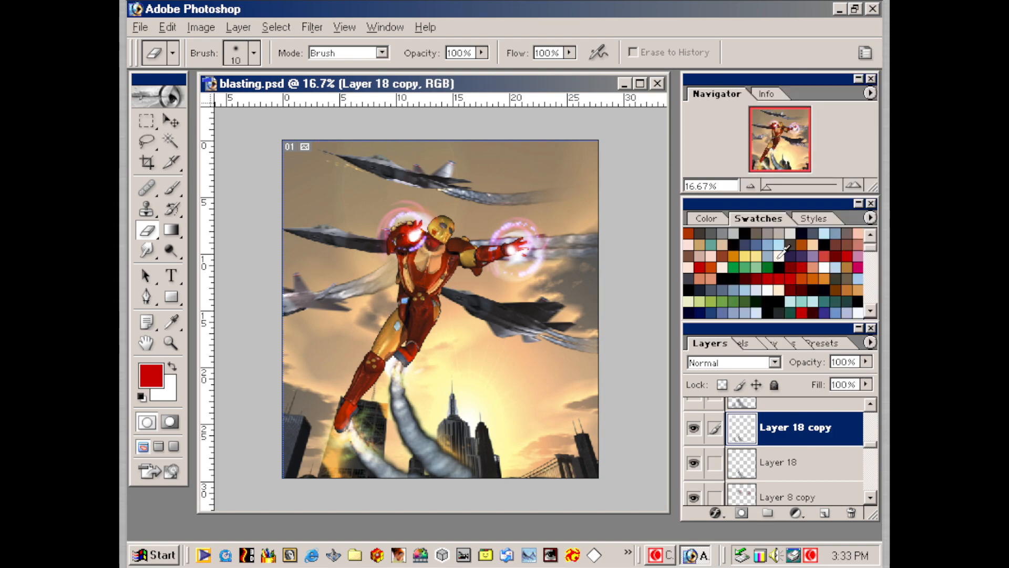
- Try a Motion Blur on Layer 18 copy with an angle of -53° and a distance of 257 pixels
left_click(313, 25)
mouse_move(364, 150)
left_click(541, 191)
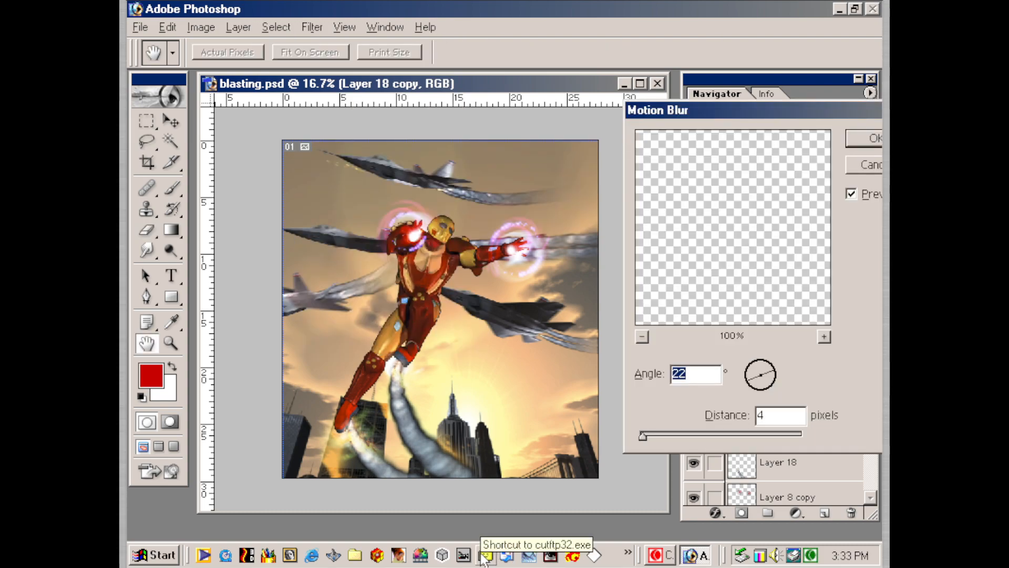
left_click_drag(752, 380, 752, 363)
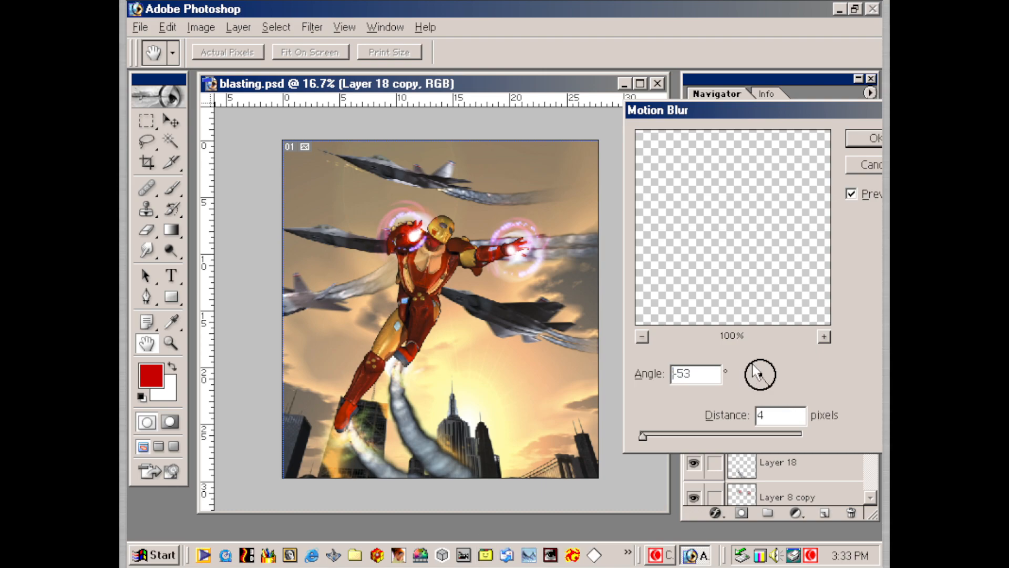
left_click_drag(645, 436, 735, 429)
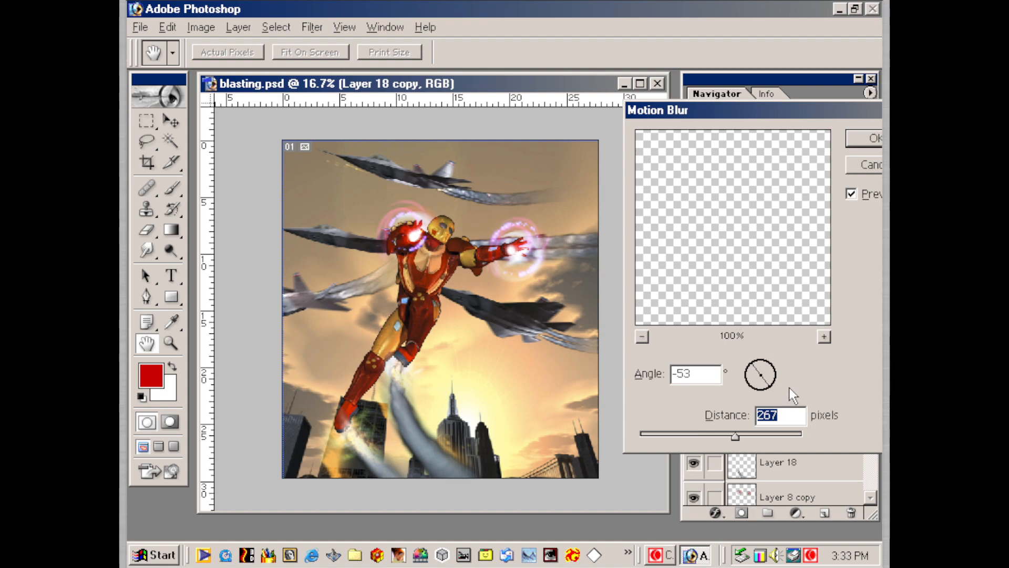
left_click_drag(743, 436, 736, 436)
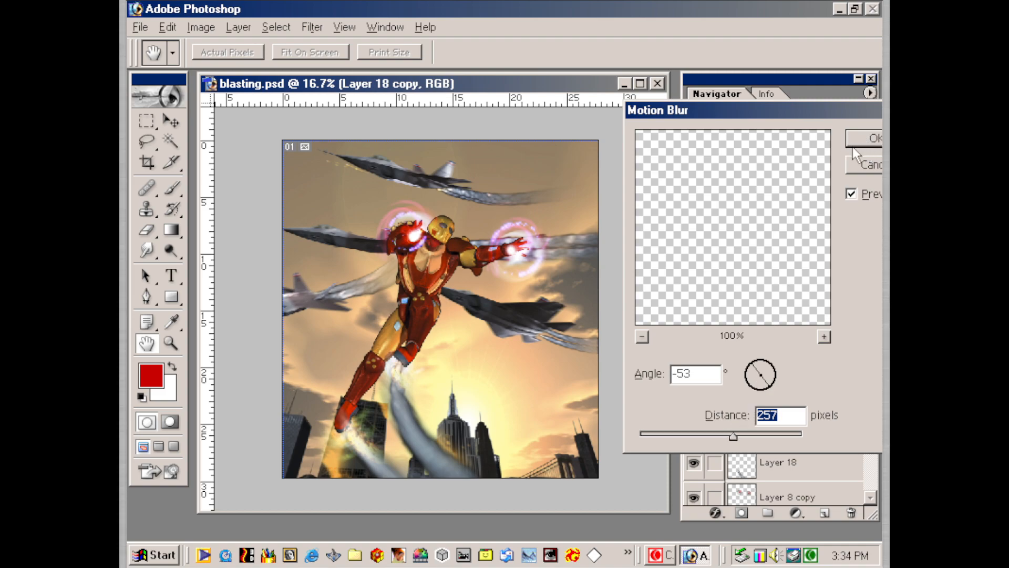
left_click(870, 138)
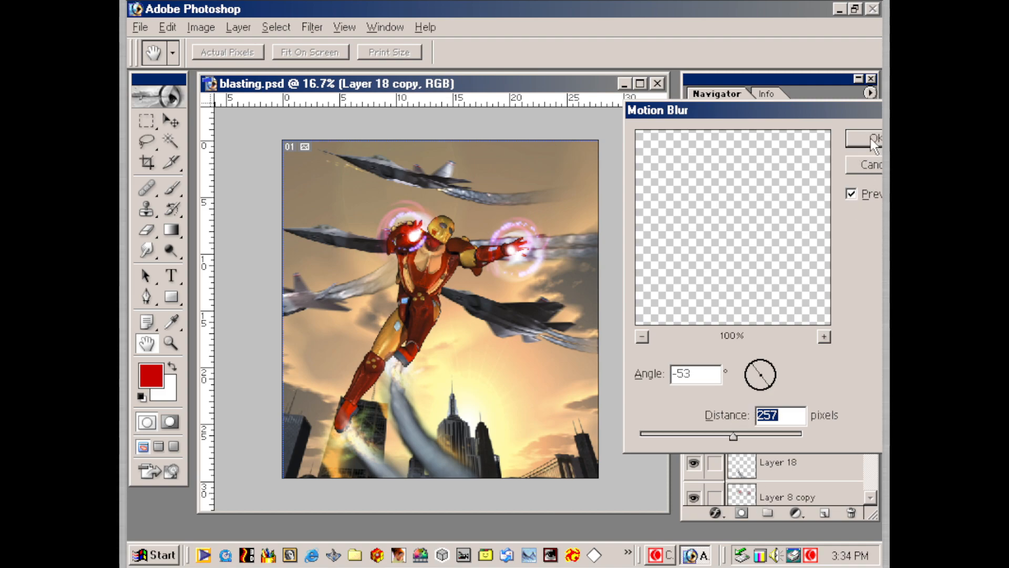
key("e")
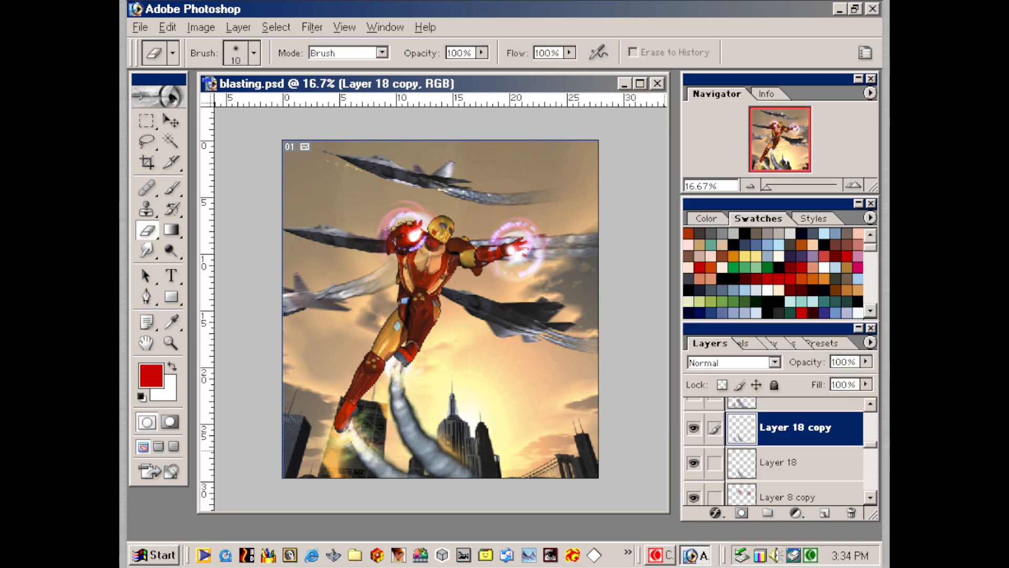
- Hide Layer 18 and set the opacity of Layer 18 copy to 84%
left_click(865, 363)
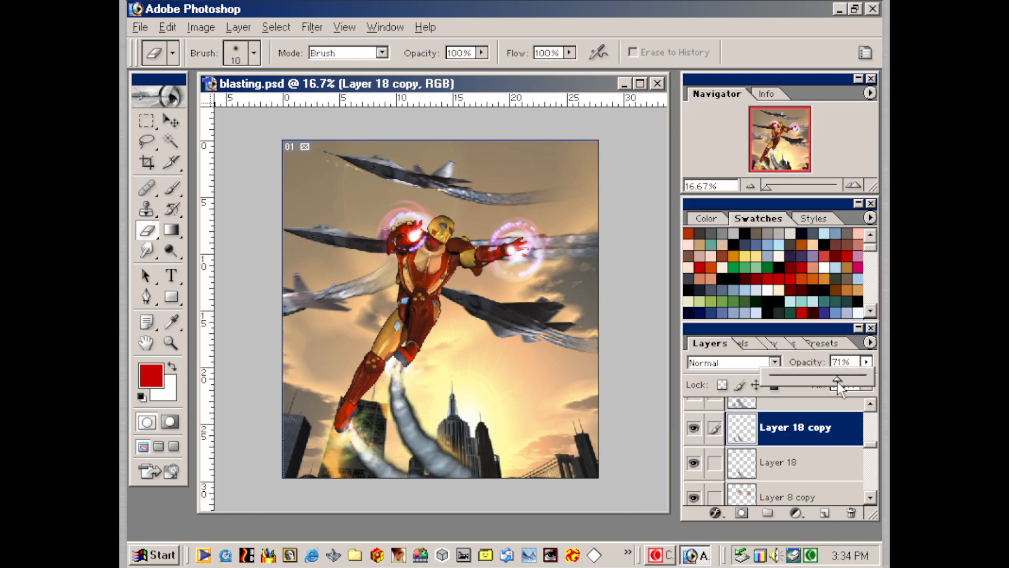
mouse_move(837, 377)
left_mouse_down()
mouse_move(848, 381)
mouse_move(815, 381)
mouse_move(832, 380)
left_mouse_up()
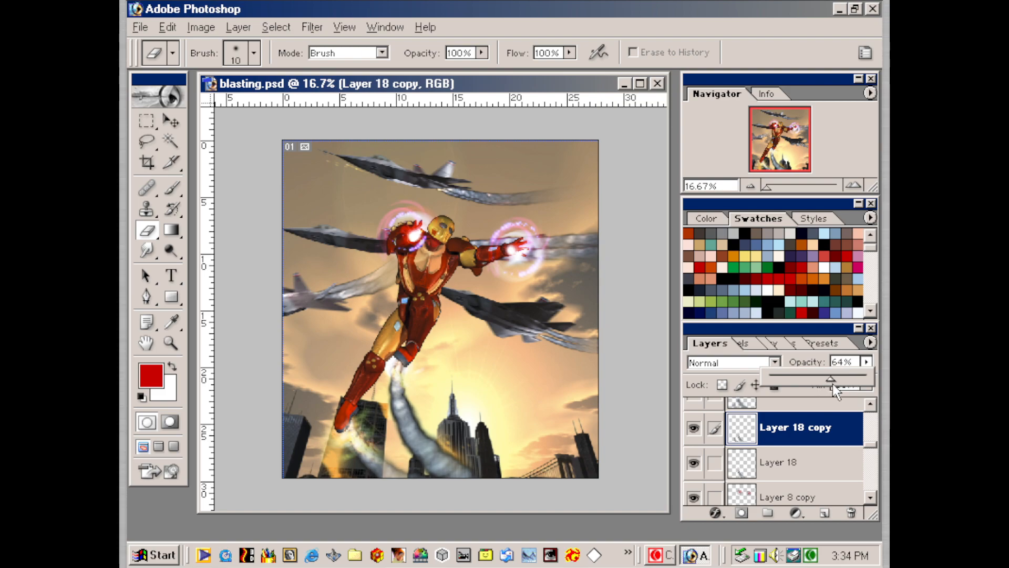
left_click(693, 464)
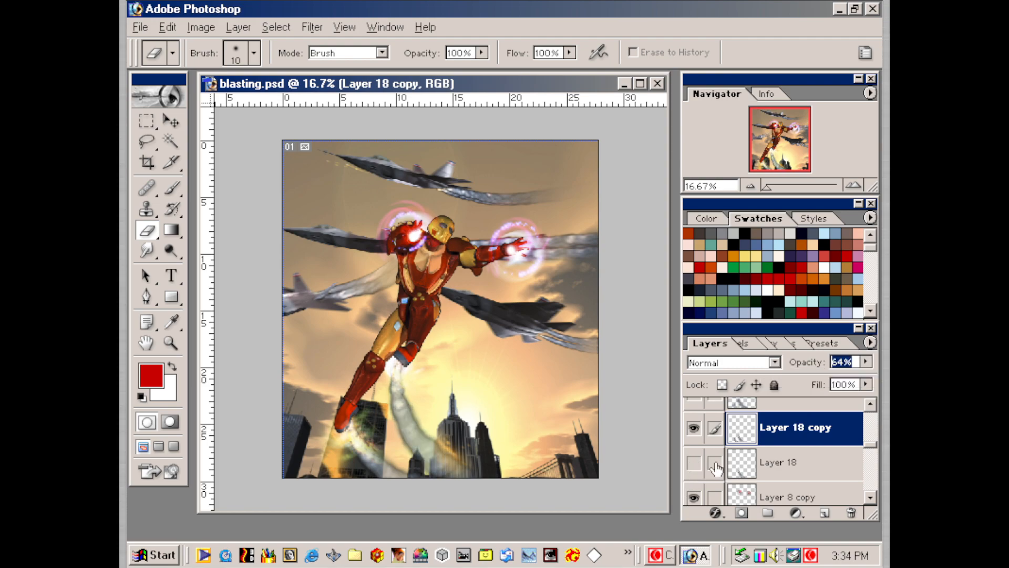
left_click(865, 361)
left_click_drag(831, 380, 849, 379)
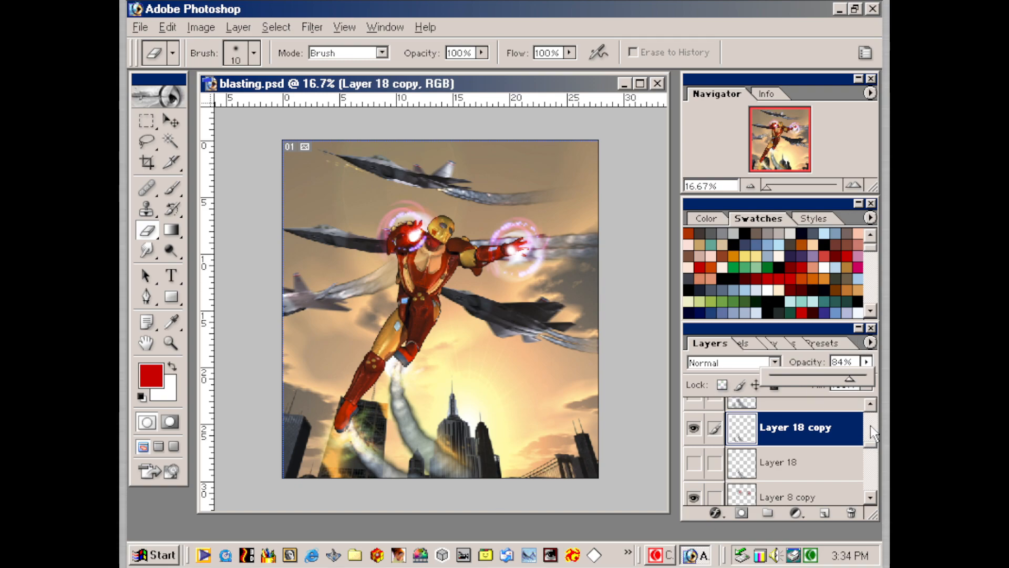
left_click(841, 349)
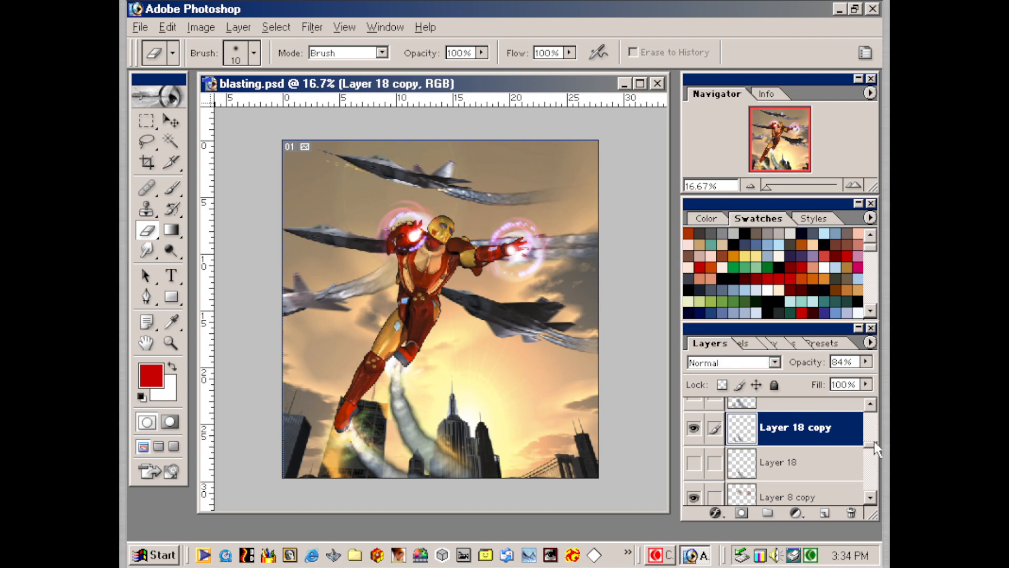
- Open explosion.tif from the fx folder
left_click_drag(875, 440, 875, 402)
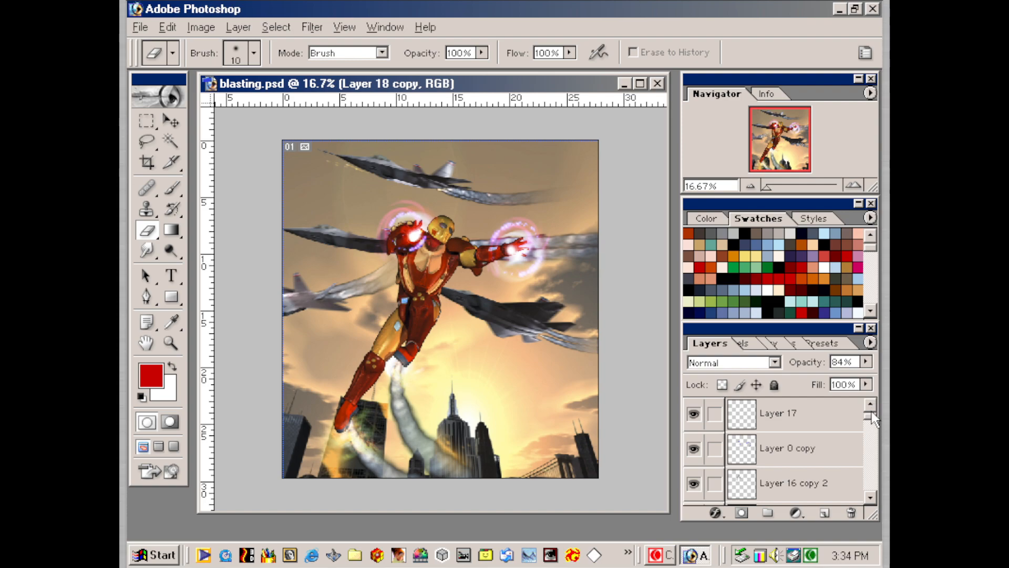
left_click(140, 27)
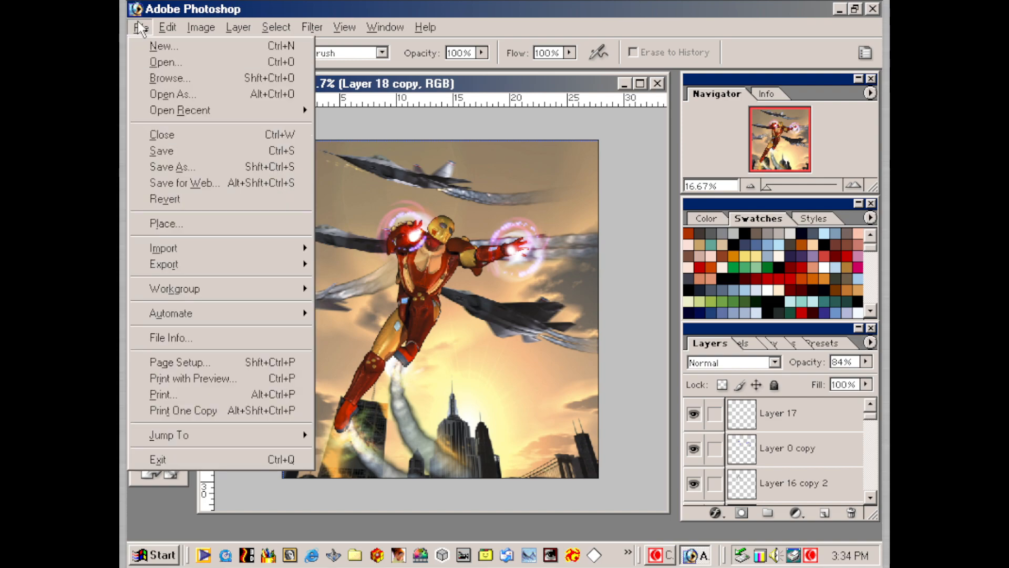
left_click(169, 63)
left_click(346, 121)
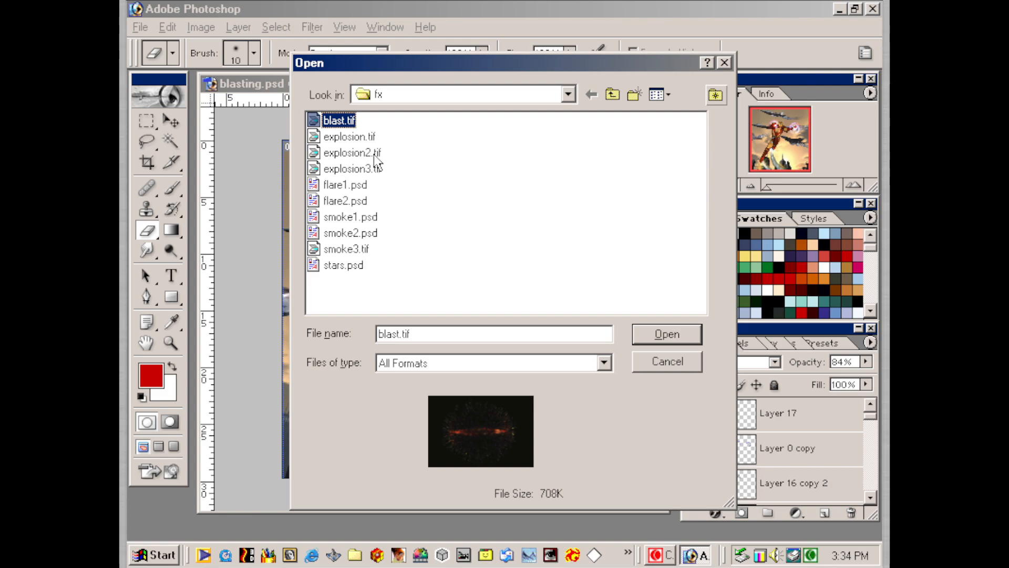
left_click(365, 137)
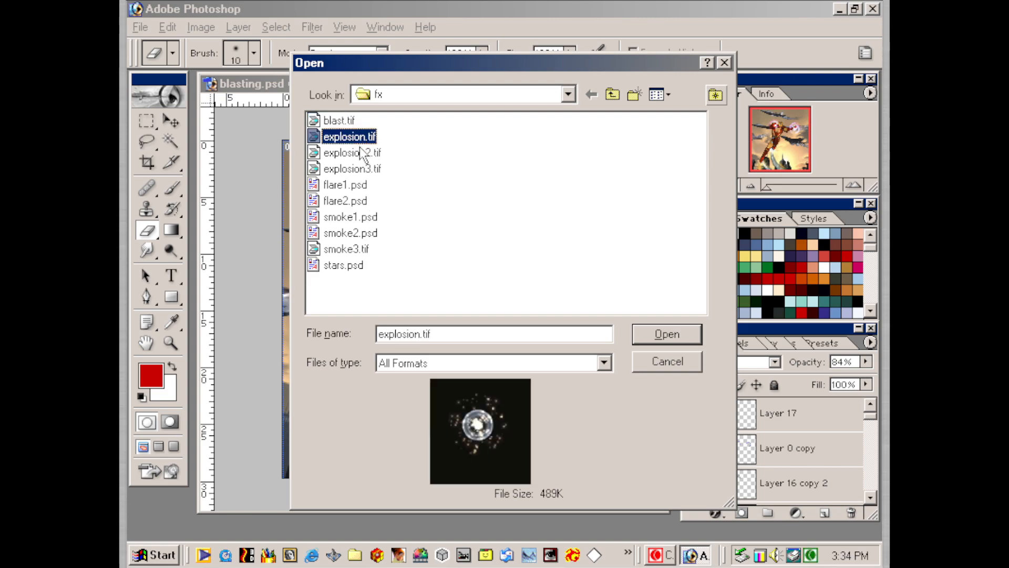
left_click(360, 150)
left_click(358, 138)
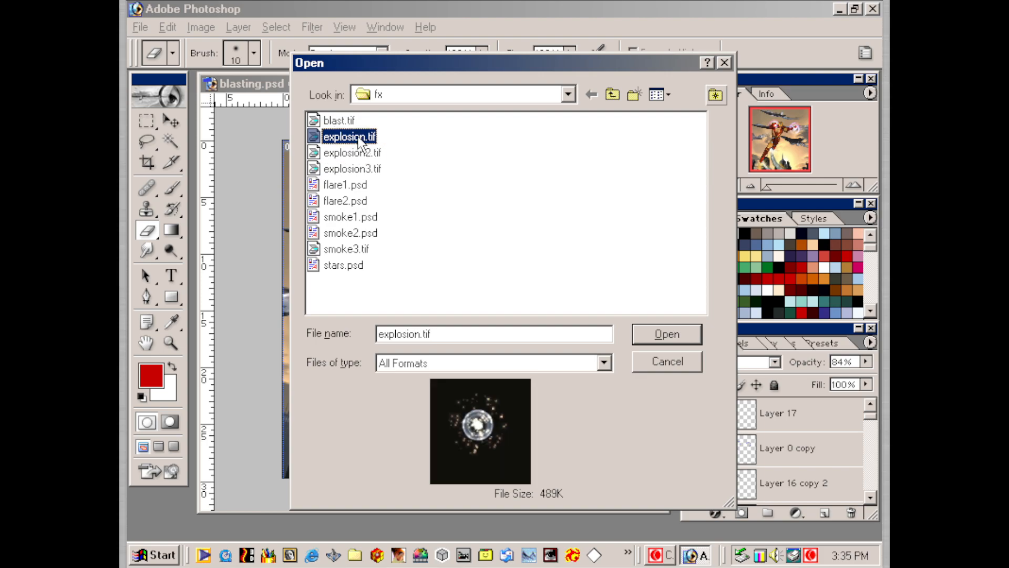
left_click(679, 333)
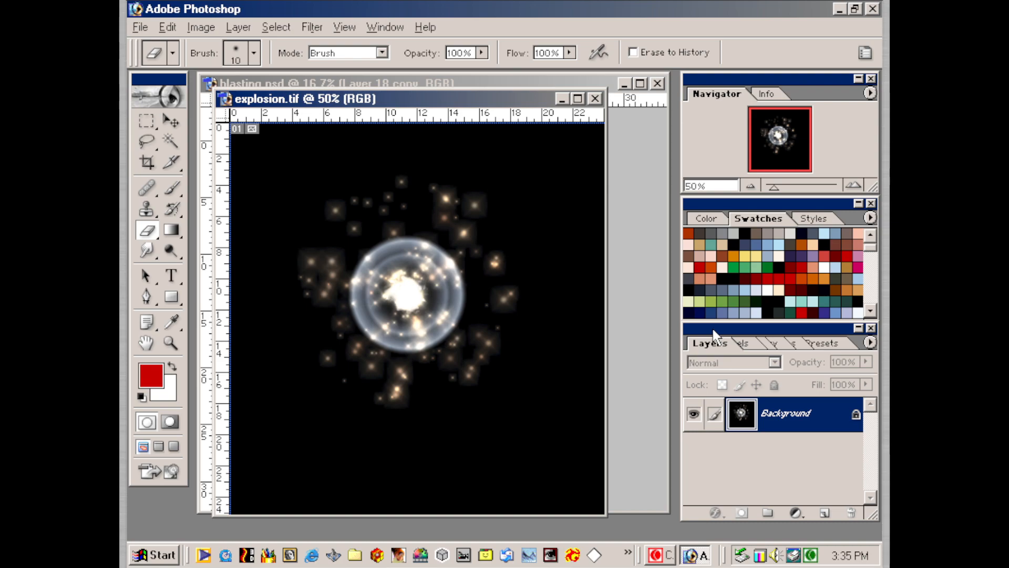
- Switch to blasting.psd and hide the pink energy ring layers around the hero's hands, starting with Layer 16 copy 2
left_click_drag(440, 98, 471, 297)
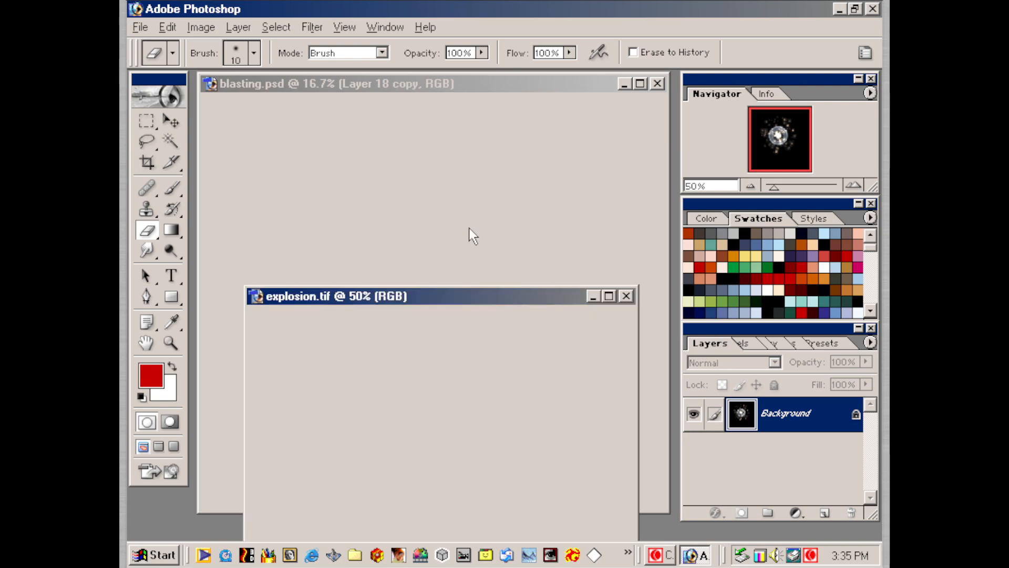
left_click(464, 83)
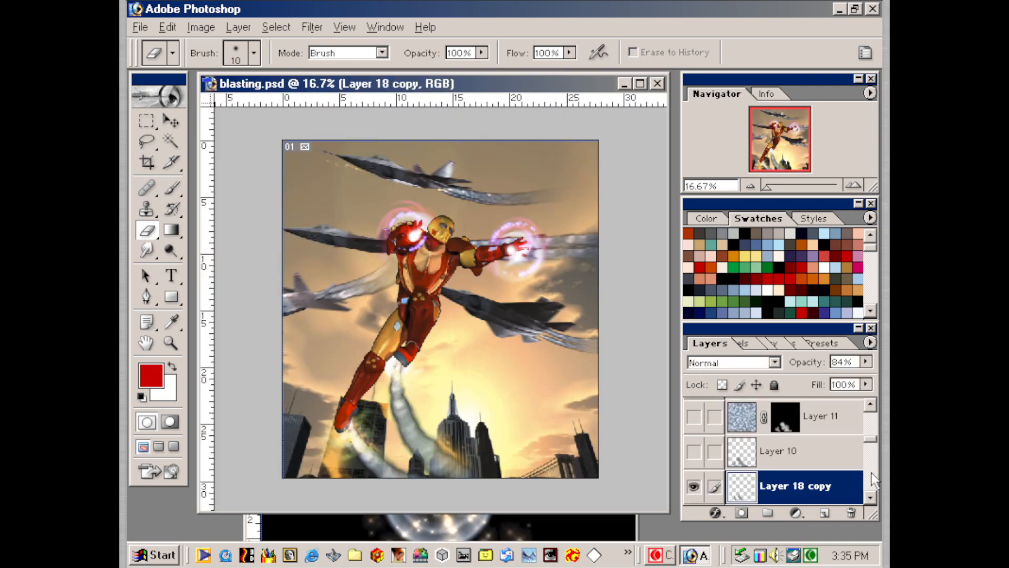
left_click_drag(871, 446, 866, 386)
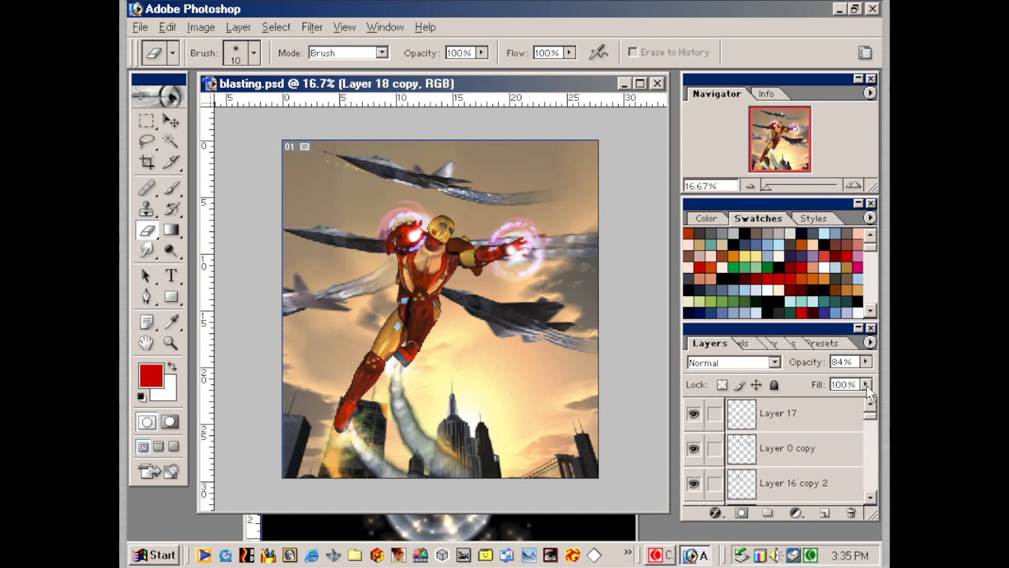
left_click(694, 482)
left_click_drag(870, 416, 869, 423)
left_click(694, 462)
left_click(694, 494)
left_click_drag(870, 423, 873, 431)
left_click(694, 443)
left_click(693, 443)
- Hide the remaining glow layers on the hero's hands, Layer 8 copy and Layer 8
left_click(870, 496)
left_click(871, 497)
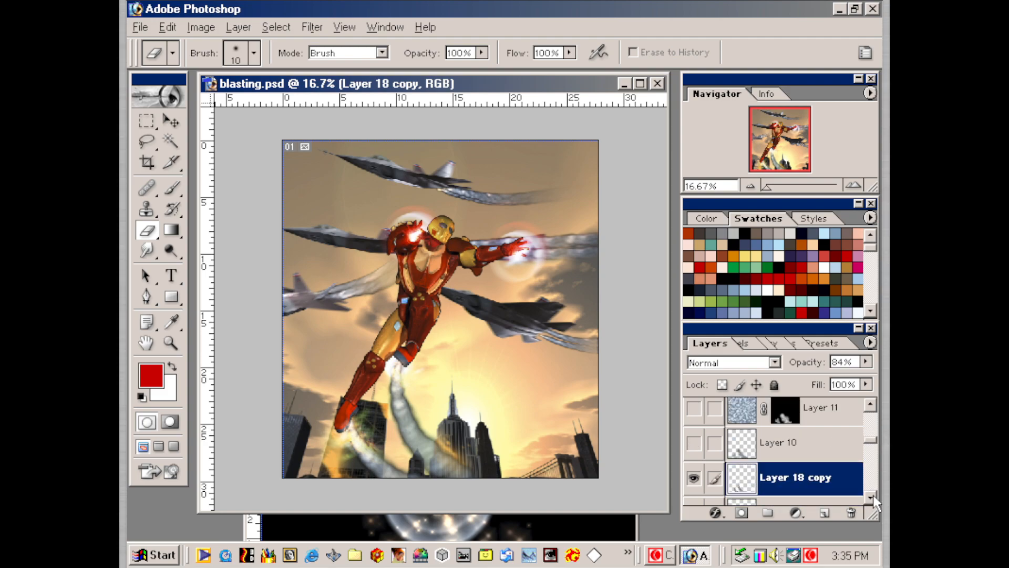
left_click(871, 497)
left_click(693, 477)
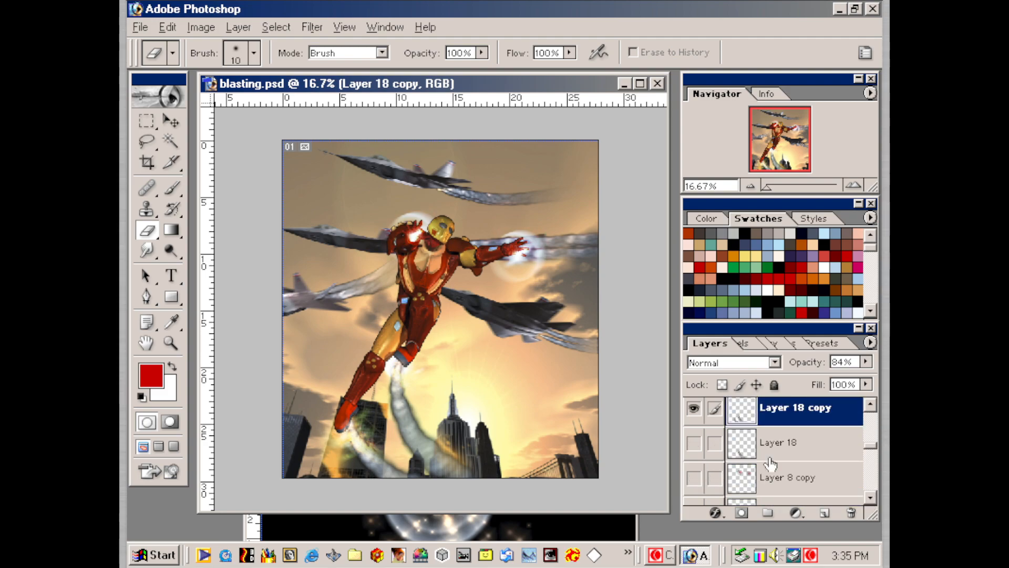
left_click(870, 497)
left_click(870, 497)
left_click(694, 443)
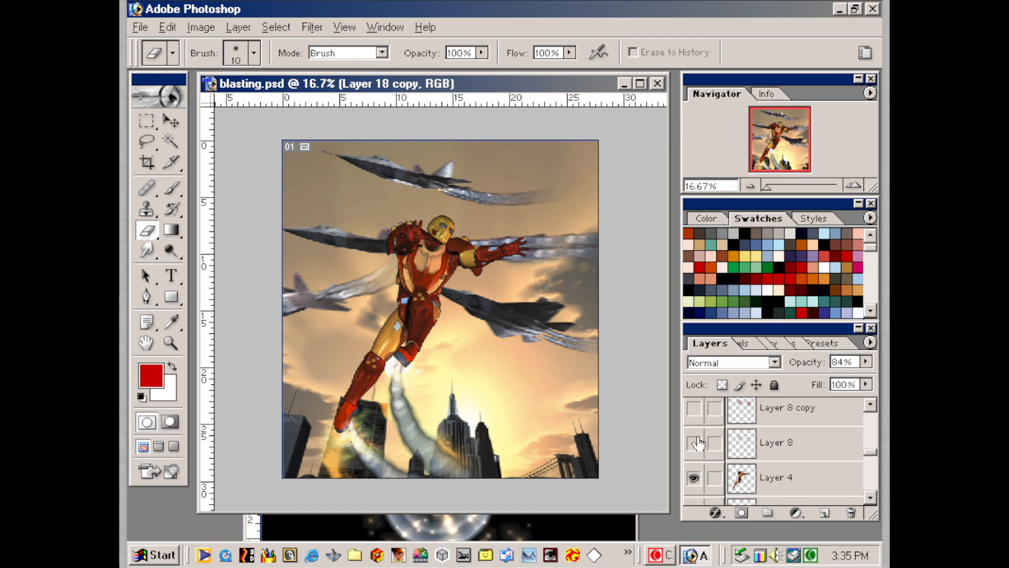
- Load explosion.tif's Alpha 1 channel as a selection and copy the selected explosion into blasting.psd over the hero's raised hand
left_click(600, 520)
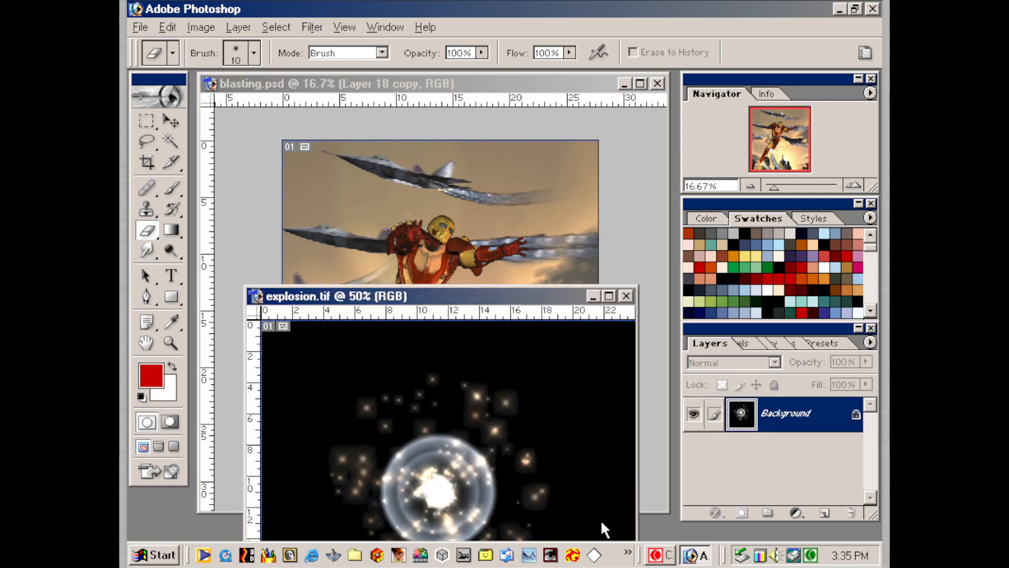
left_click(756, 343)
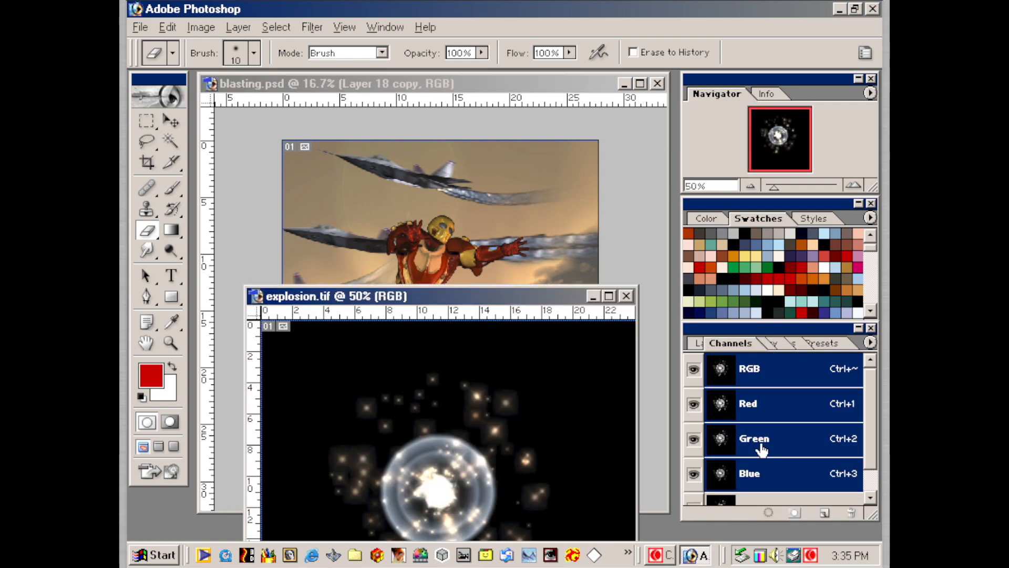
left_click_drag(869, 403, 870, 452)
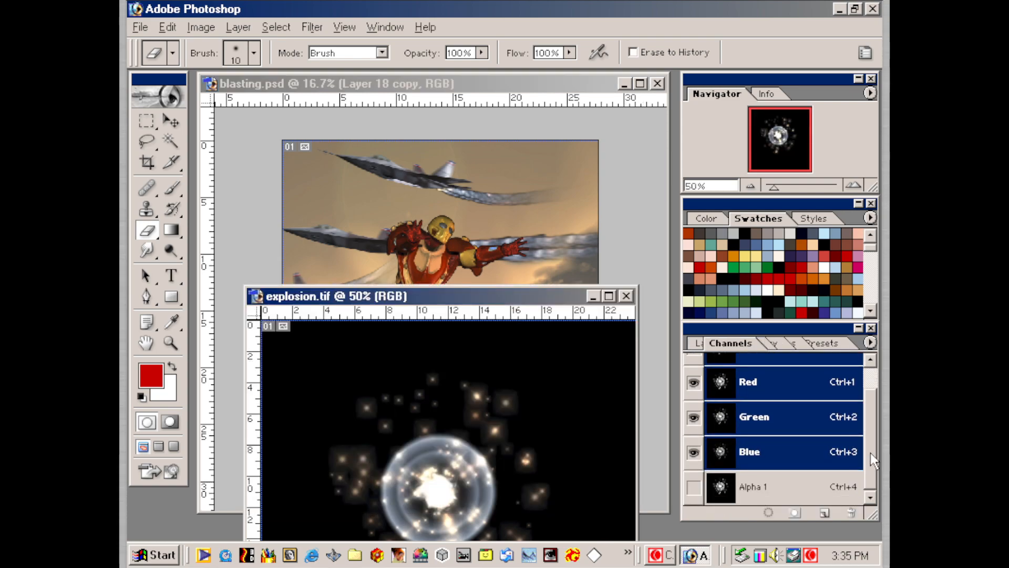
left_click(724, 486, "ctrl")
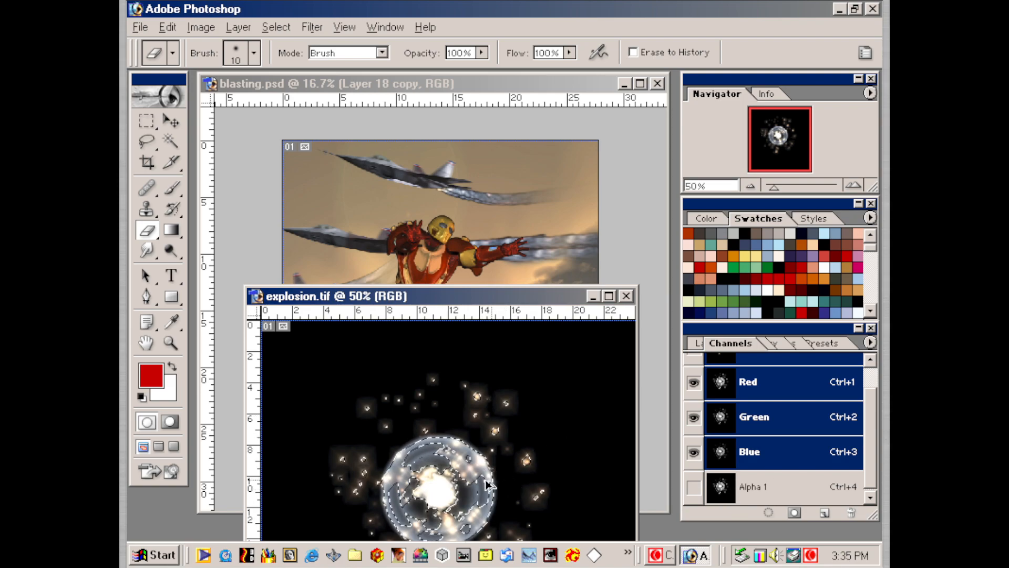
left_click_drag(442, 496, 417, 239)
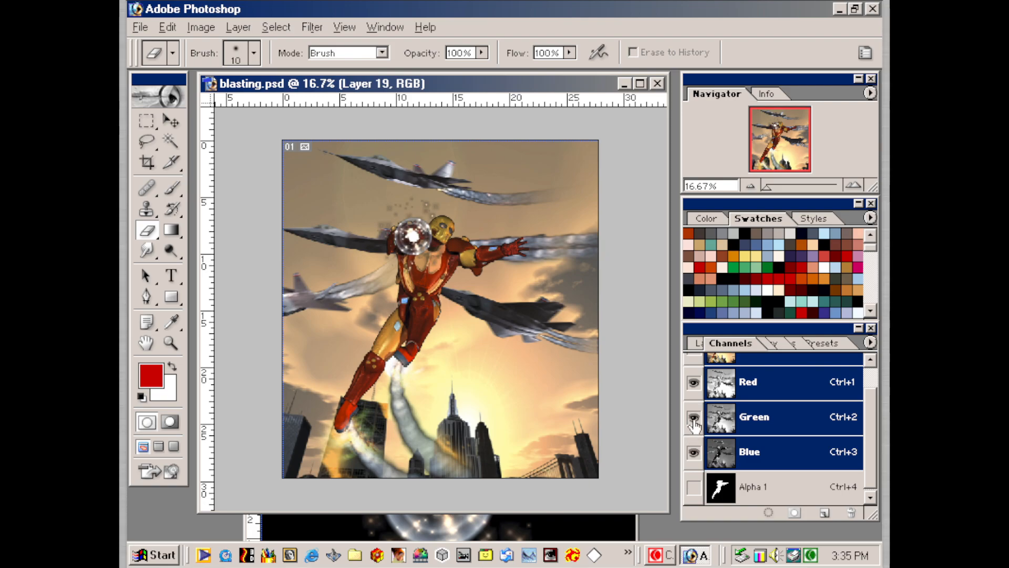
- Set the explosion layer's blend mode to Screen and nudge the explosion into place over the raised hand
key("ctrl+plus")
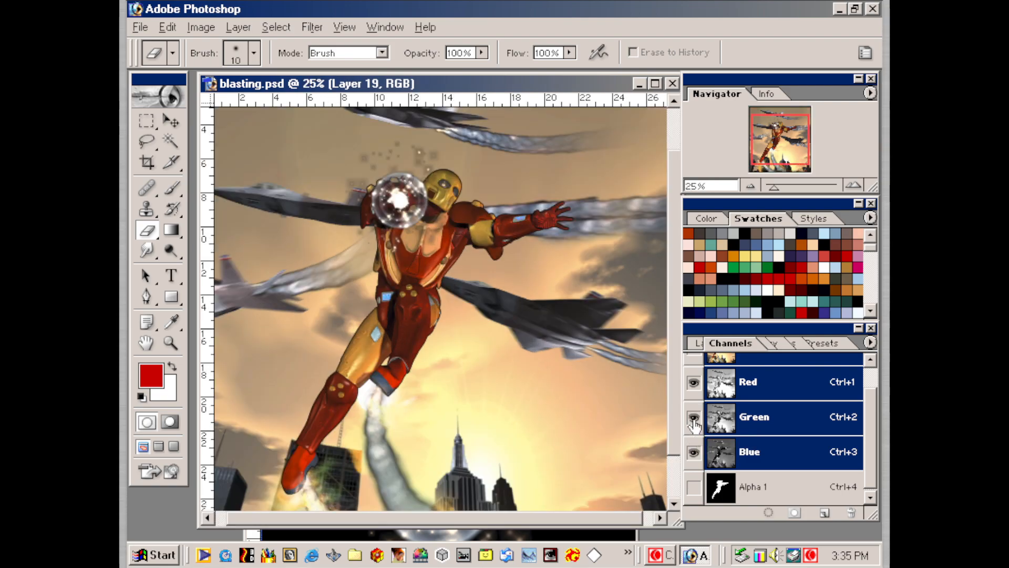
key("ctrl+plus")
left_click_drag(484, 281, 486, 435)
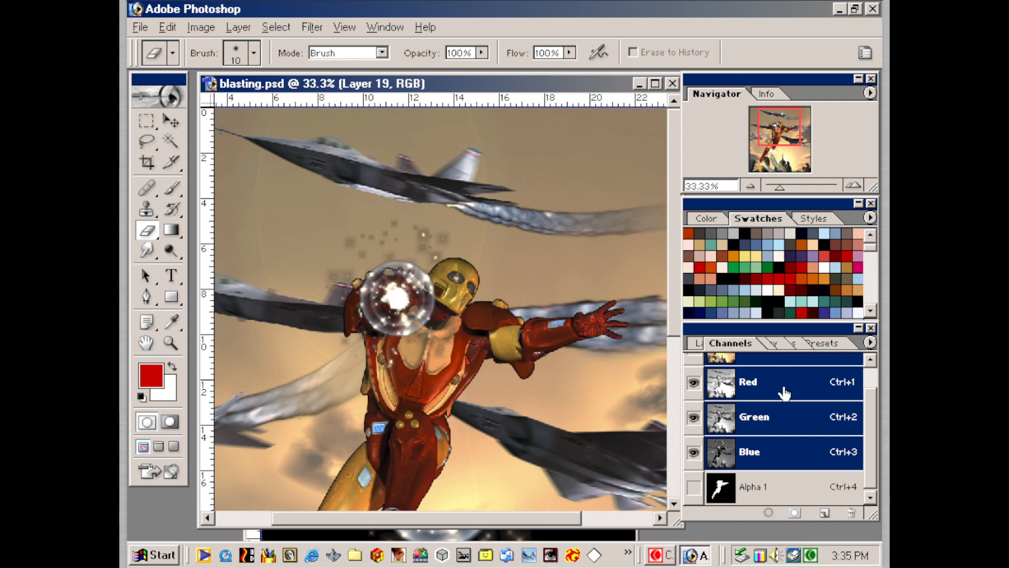
left_click(700, 343)
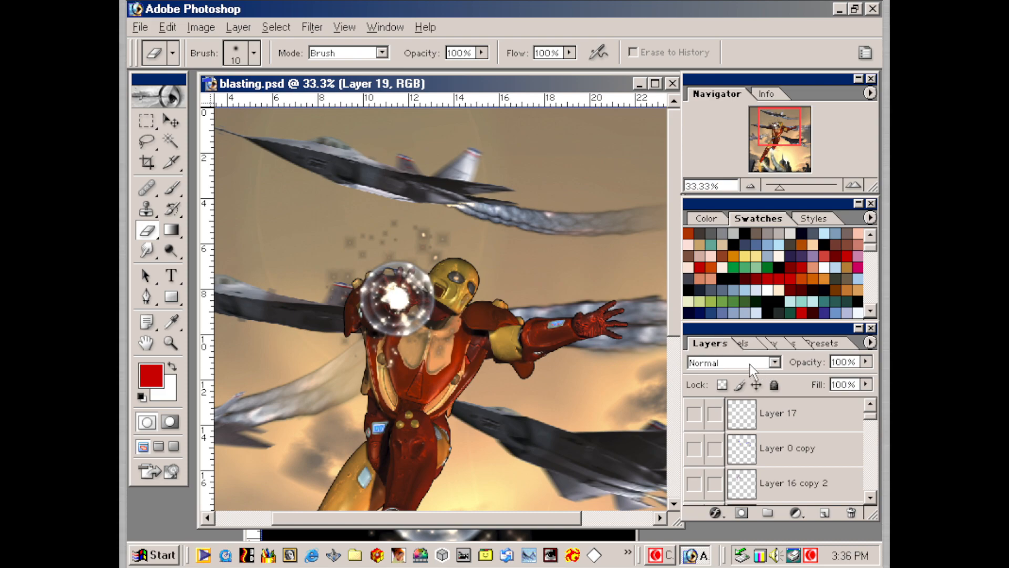
left_click(751, 362)
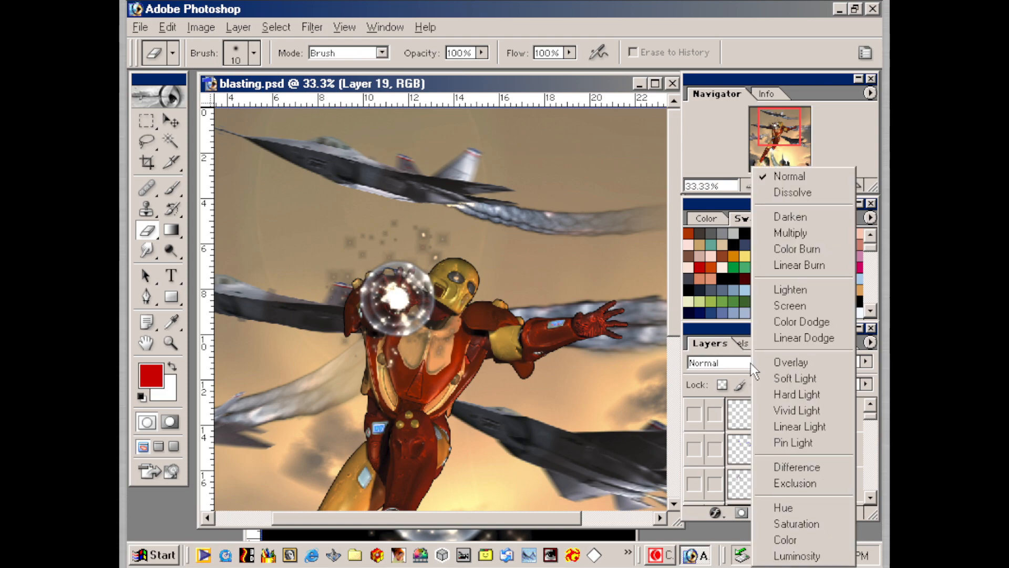
left_click(794, 305)
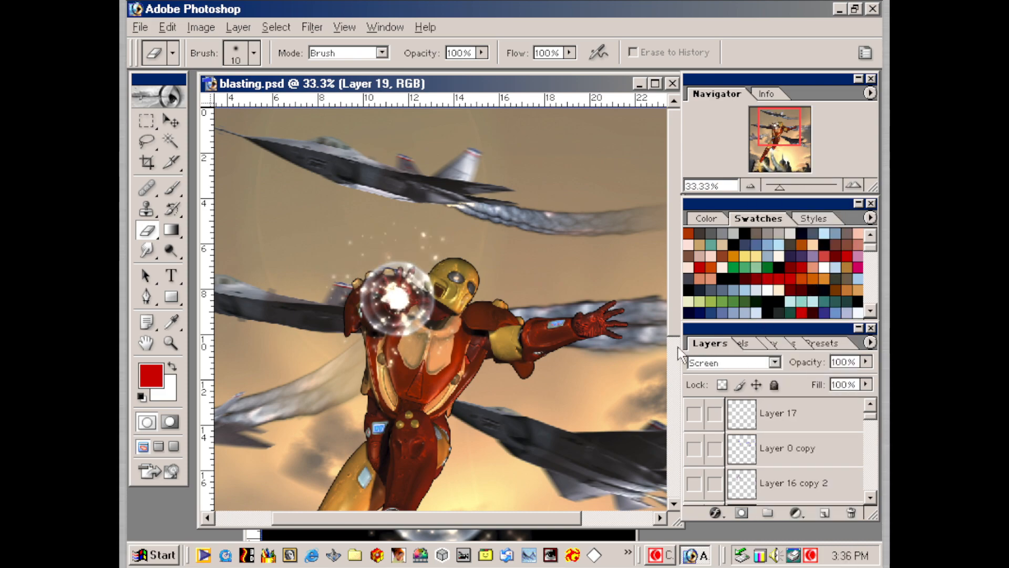
left_click_drag(407, 316, 413, 309)
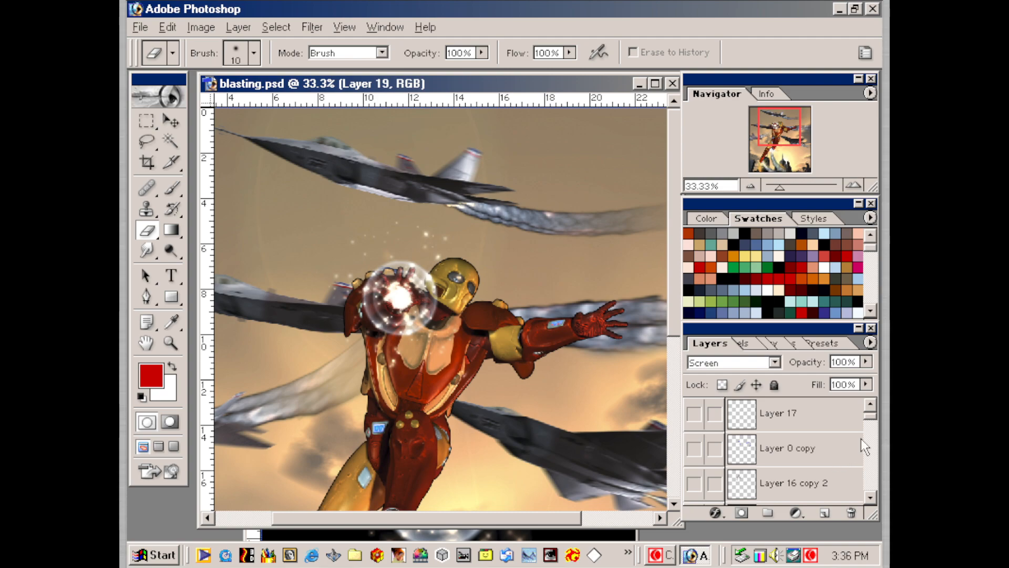
- Duplicate Layer 19 and place the copied explosion over the hero's outstretched hand
left_click_drag(872, 412, 824, 512)
left_click_drag(389, 320, 594, 334)
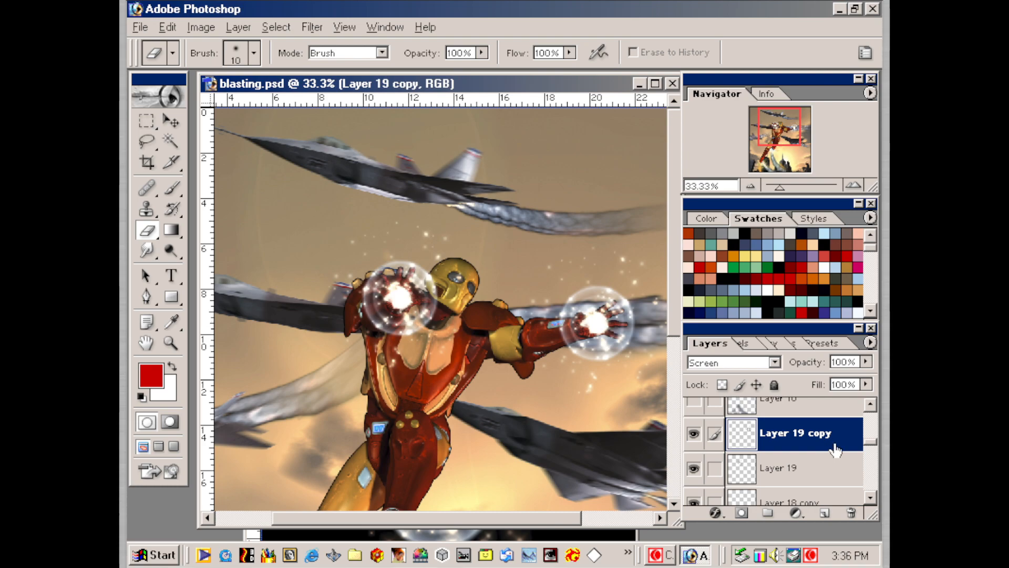
- Try intensifying the outstretched hand's explosion with another duplicate, delete Layer 19 copy, and toggle Layer 19 to check its content
left_click_drag(844, 440, 824, 512)
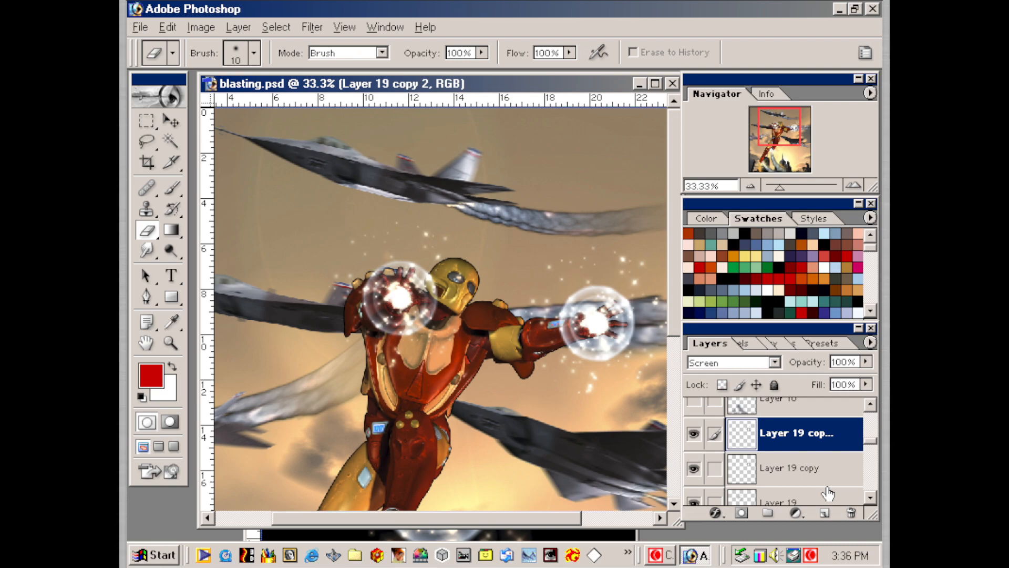
left_click_drag(844, 469, 852, 511)
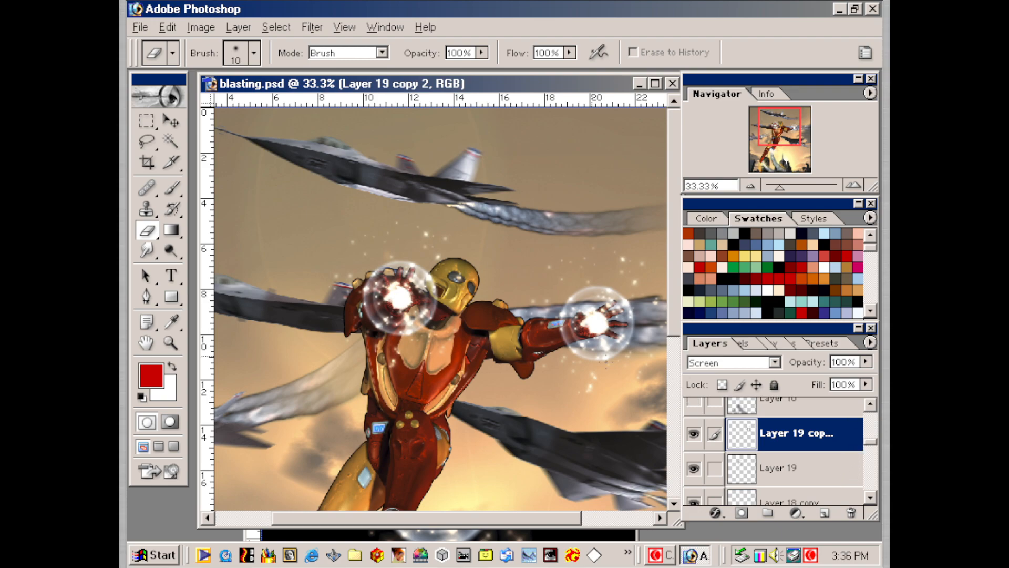
left_click(694, 469)
left_click(694, 469)
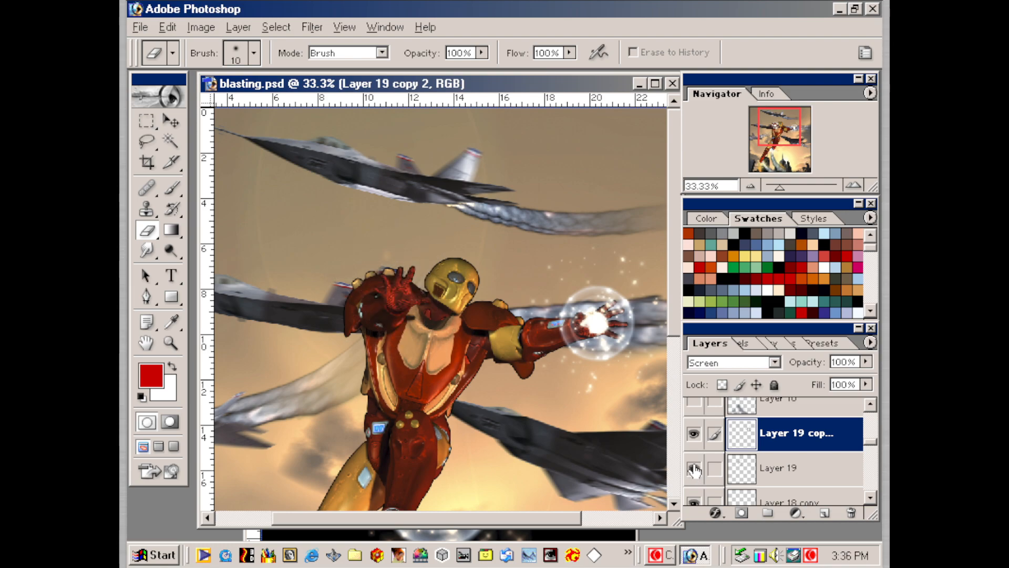
left_click(694, 468)
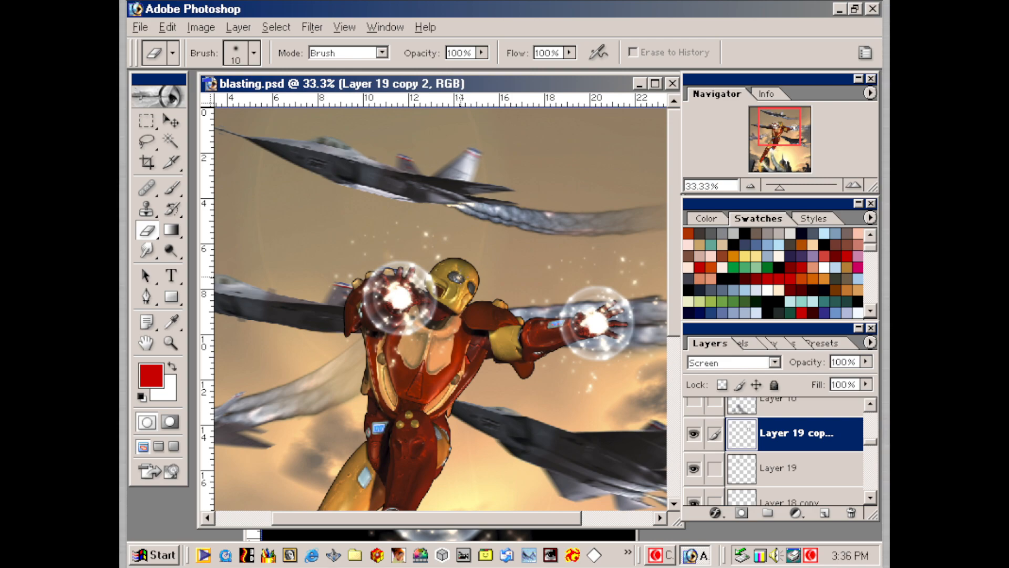
- On Layer 19, select both eye openings of the hero's mask with the Lasso and hide the selection edges
left_click(764, 456)
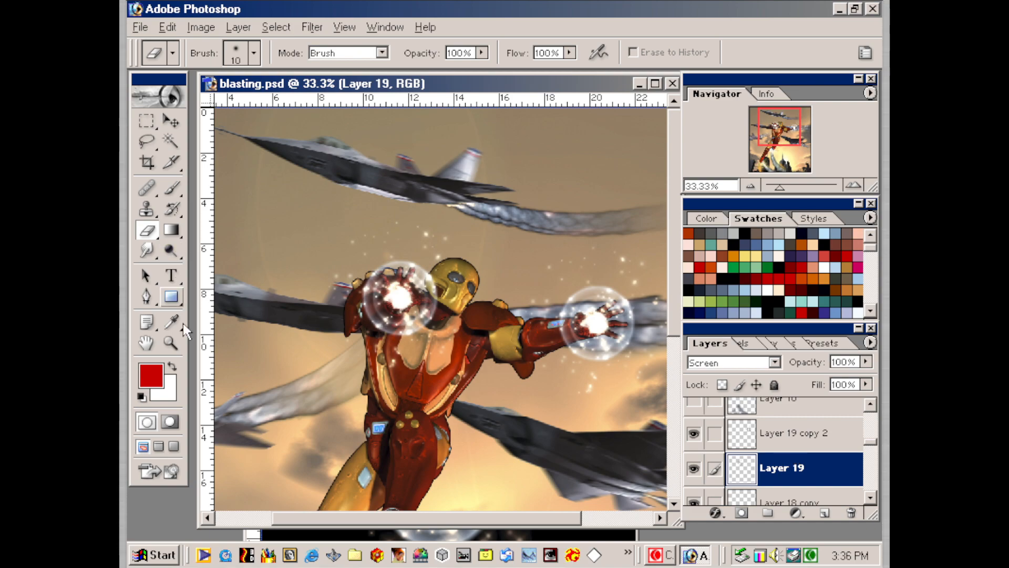
left_click(171, 344)
left_click_drag(426, 239, 558, 368)
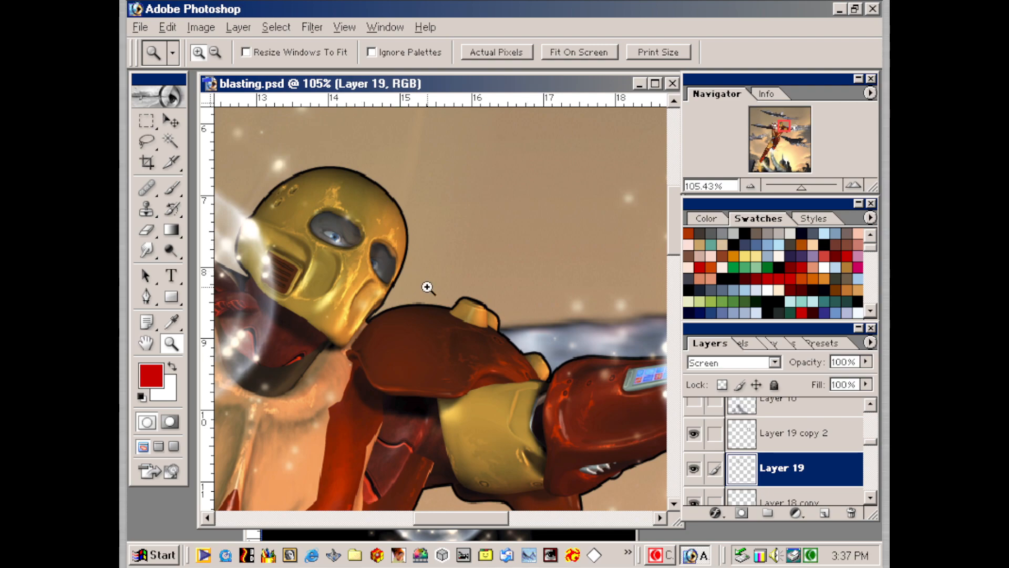
left_click(147, 141)
left_click_drag(379, 264, 376, 263)
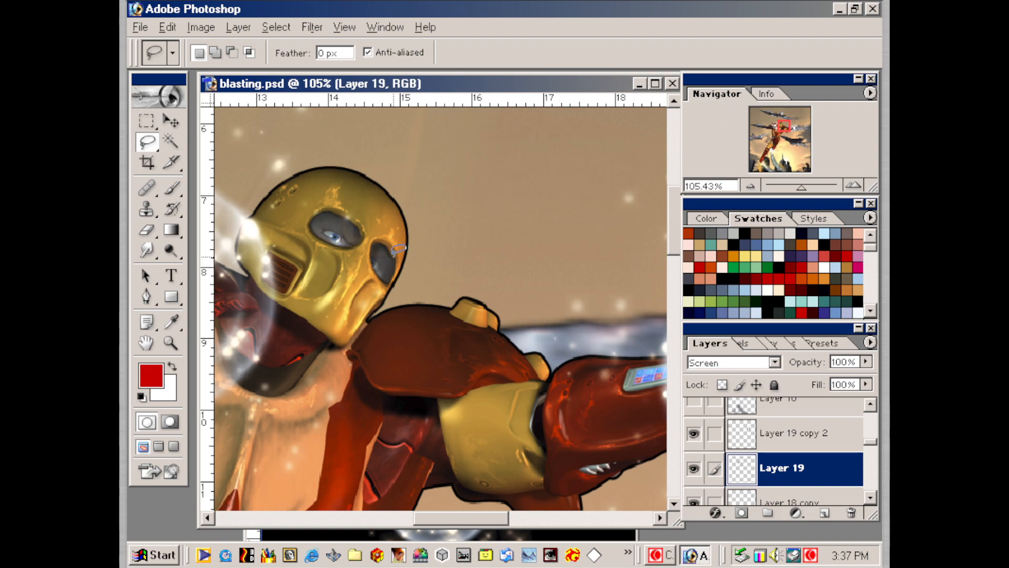
mouse_move(394, 252)
left_mouse_down()
mouse_move(376, 271)
mouse_move(382, 284)
mouse_move(399, 266)
mouse_move(396, 251)
left_mouse_up()
mouse_move(352, 212)
left_mouse_down()
mouse_move(361, 234)
mouse_move(336, 212)
mouse_move(323, 236)
mouse_move(362, 241)
mouse_move(363, 226)
mouse_move(316, 208)
mouse_move(314, 227)
left_mouse_up()
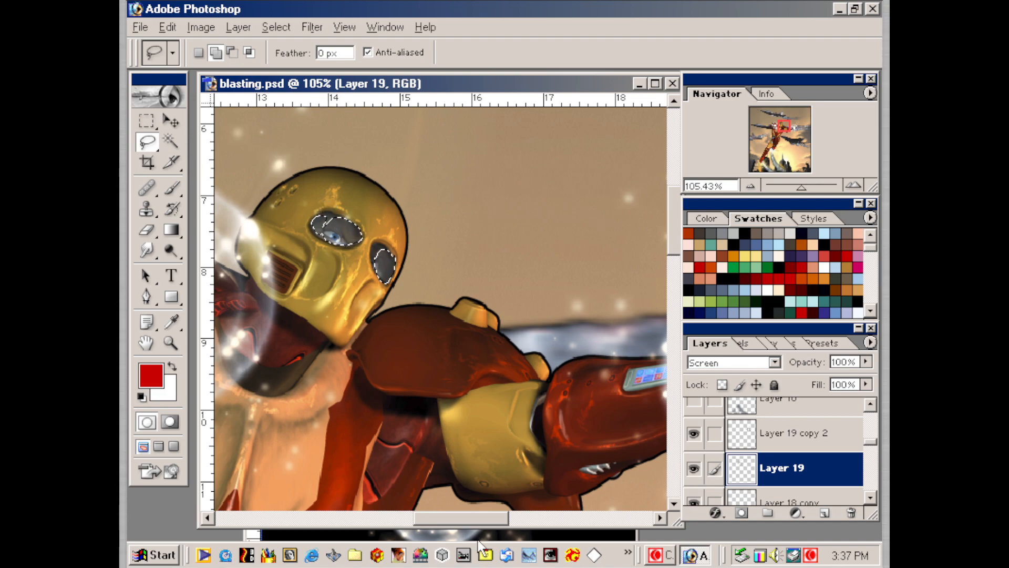
key("ctrl+d")
- Paint both selected eye openings pale yellow with a soft 45-pixel brush
key("v")
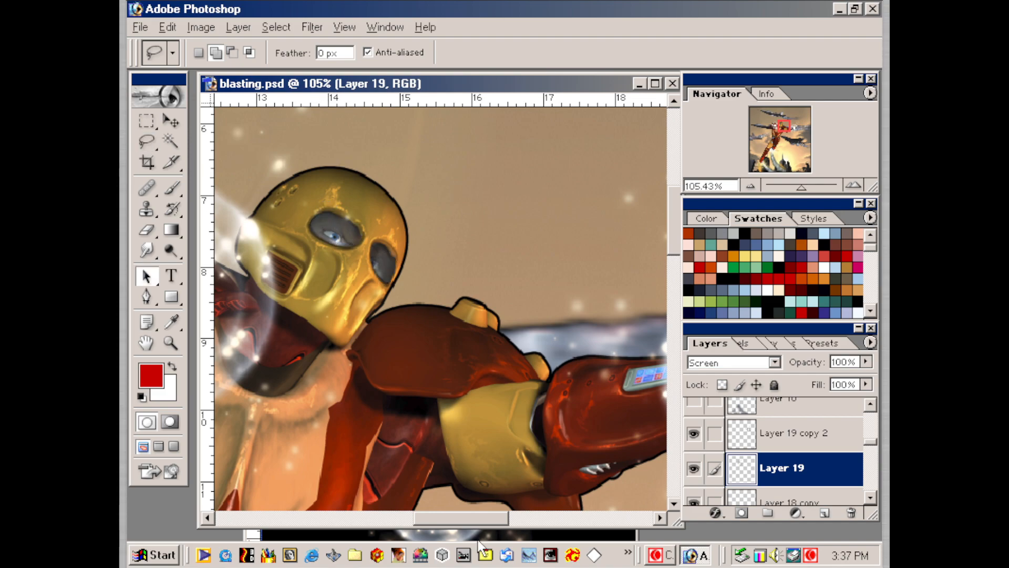
left_click(725, 251)
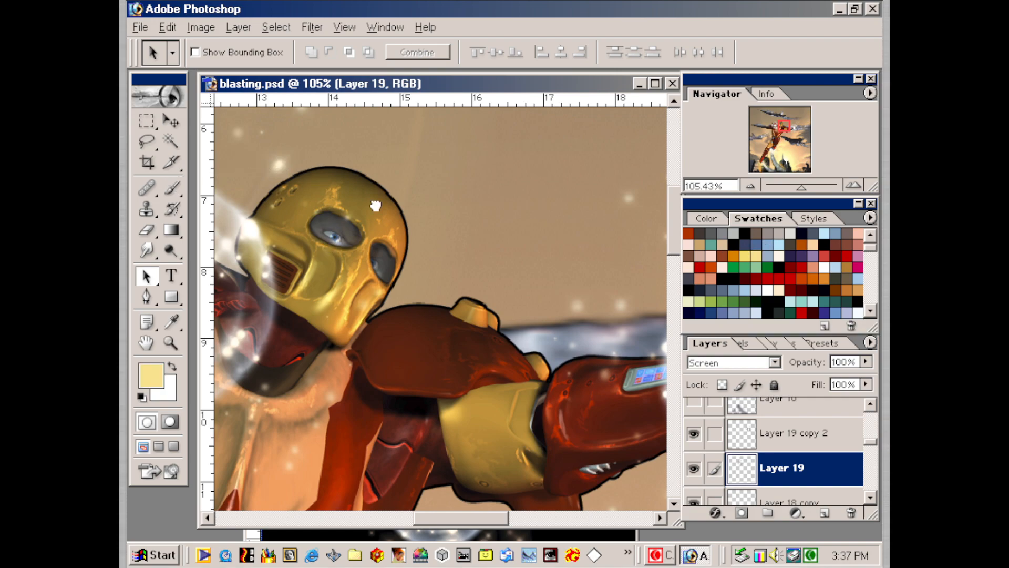
key("b")
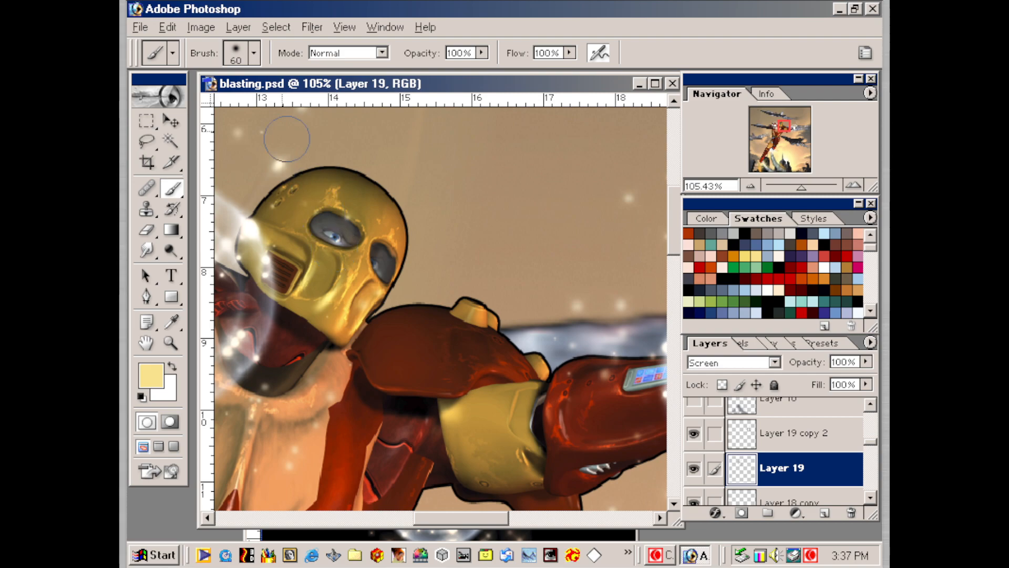
left_click(174, 51)
left_click(205, 138)
mouse_move(323, 240)
left_mouse_down()
mouse_move(330, 233)
mouse_move(313, 246)
left_mouse_up()
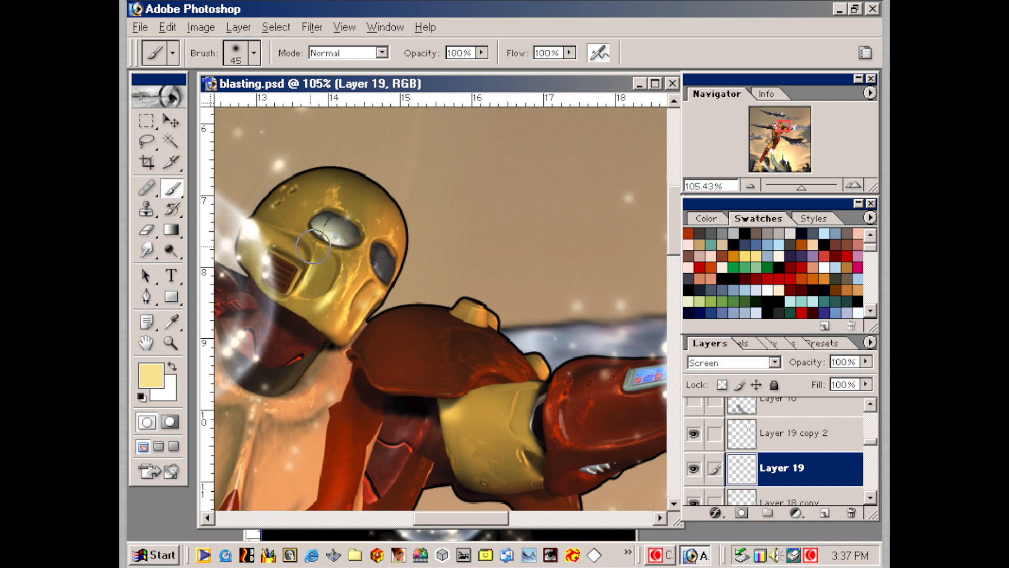
mouse_move(392, 276)
left_mouse_down()
mouse_move(382, 264)
mouse_move(388, 284)
mouse_move(385, 271)
left_mouse_up()
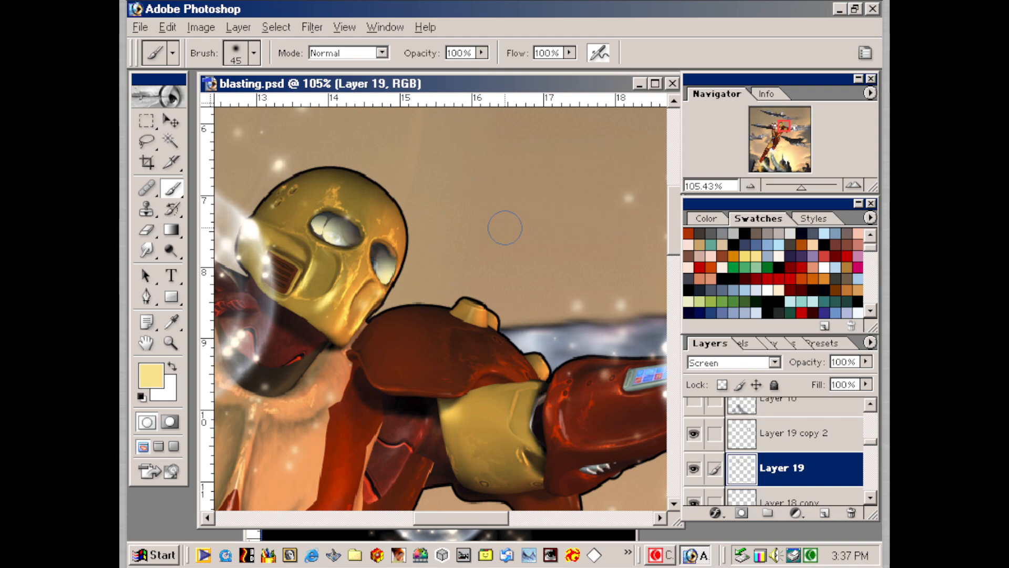
- Erase the upper parts of the painted eyes with a soft 40-pixel eraser and make white the foreground color
left_click(148, 229)
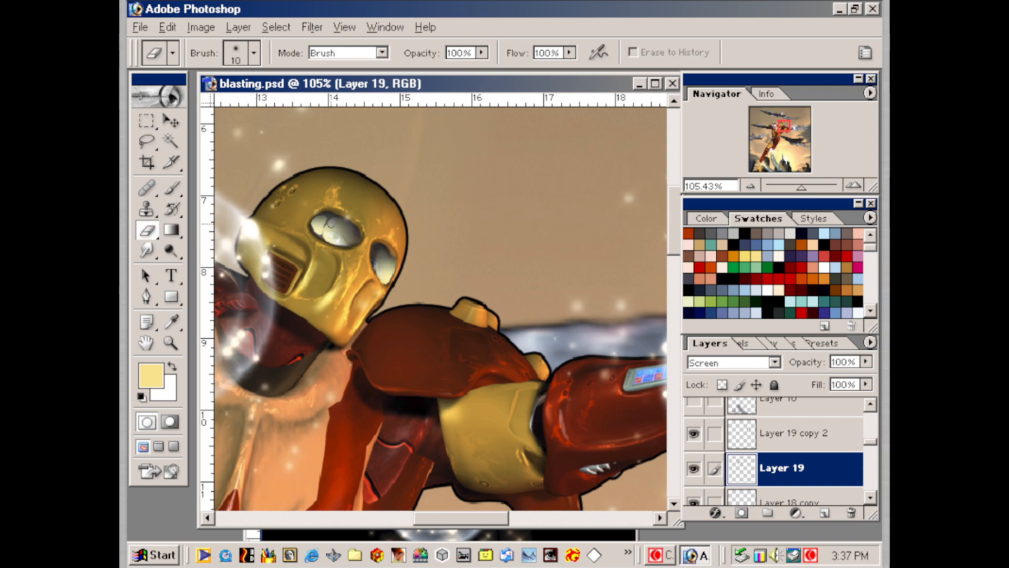
key("bracketright")
key("bracketright")
key("bracketright")
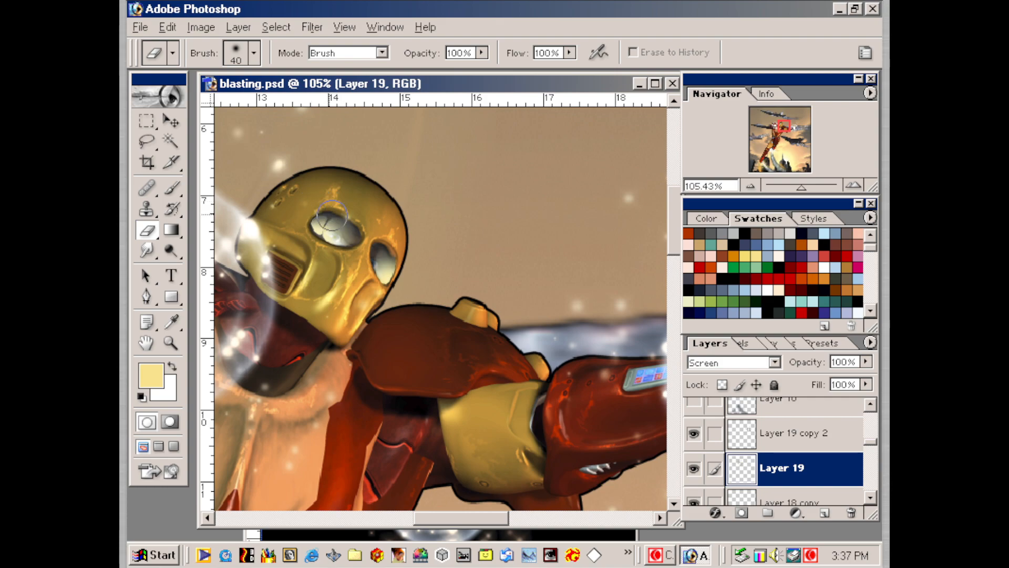
mouse_move(331, 215)
left_mouse_down()
mouse_move(341, 224)
mouse_move(328, 221)
mouse_move(363, 199)
mouse_move(387, 260)
mouse_move(407, 258)
mouse_move(392, 253)
left_mouse_up()
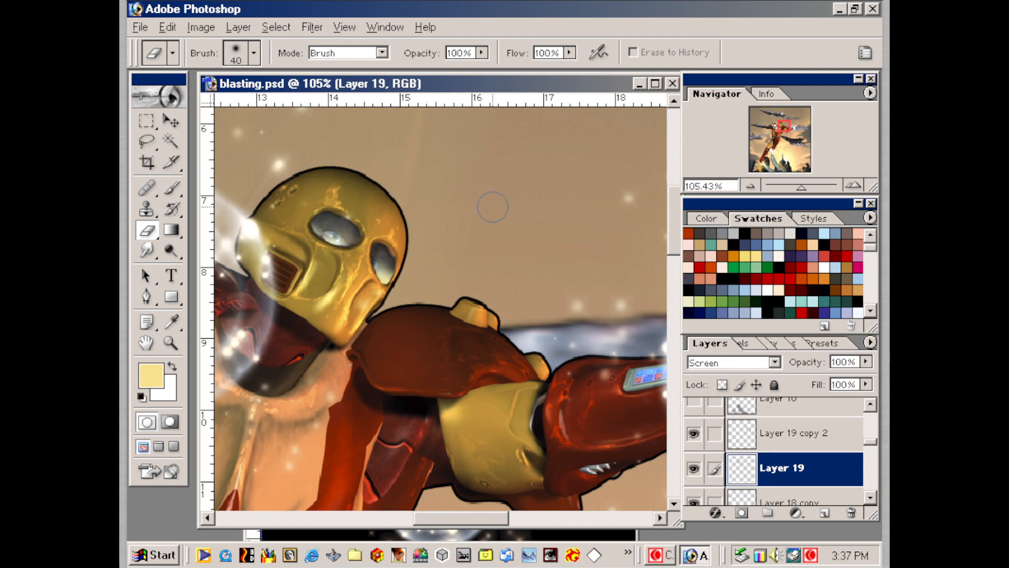
left_click(172, 366)
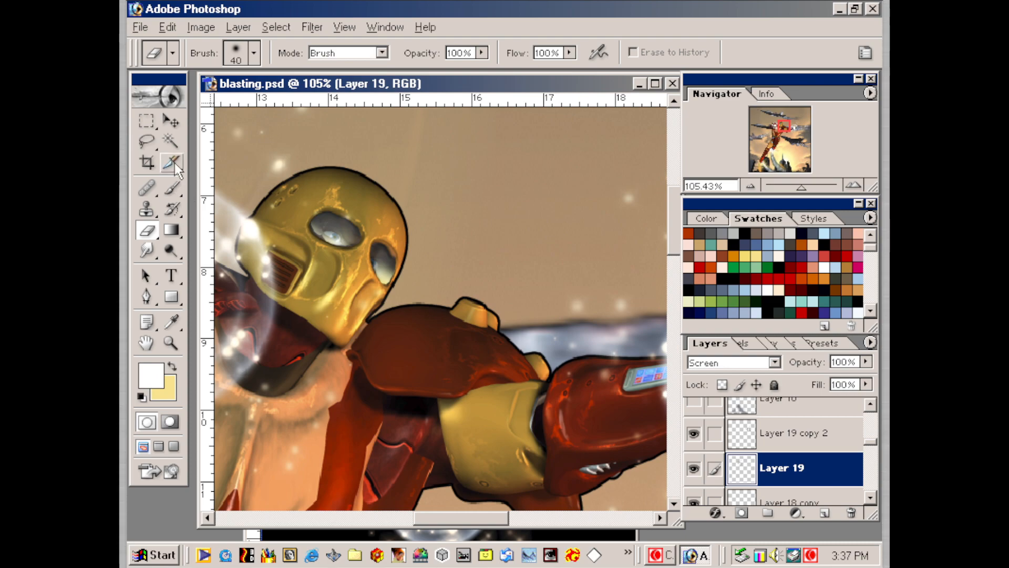
- Paint fine white highlights on the larger eye of the hero's mask on Layer 19 with a 2-pixel brush
left_click(172, 187)
key("bracketleft")
left_click(172, 52)
key("Escape")
key("bracketleft")
key("bracketleft")
key("bracketleft")
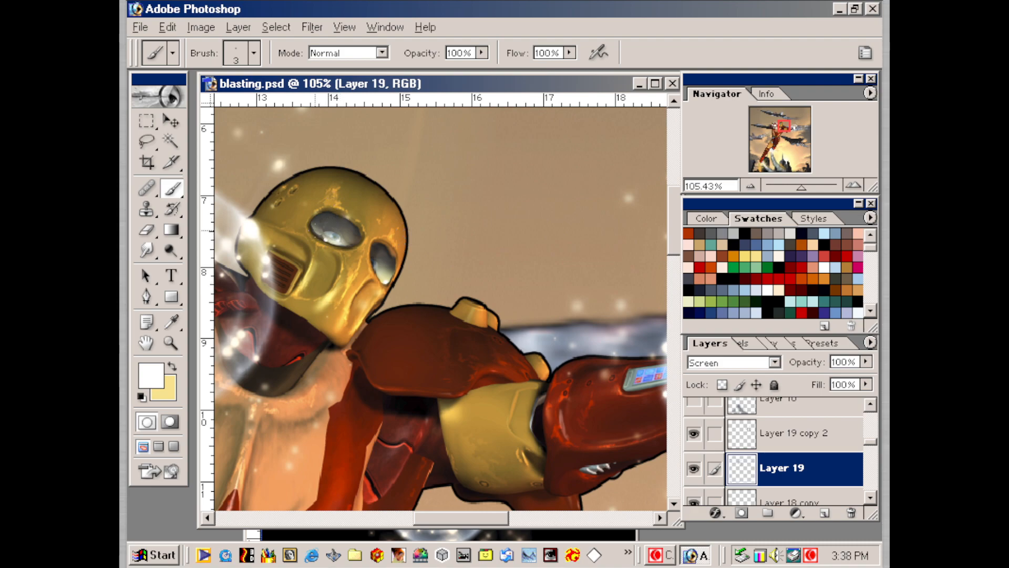
left_click_drag(318, 234, 325, 240)
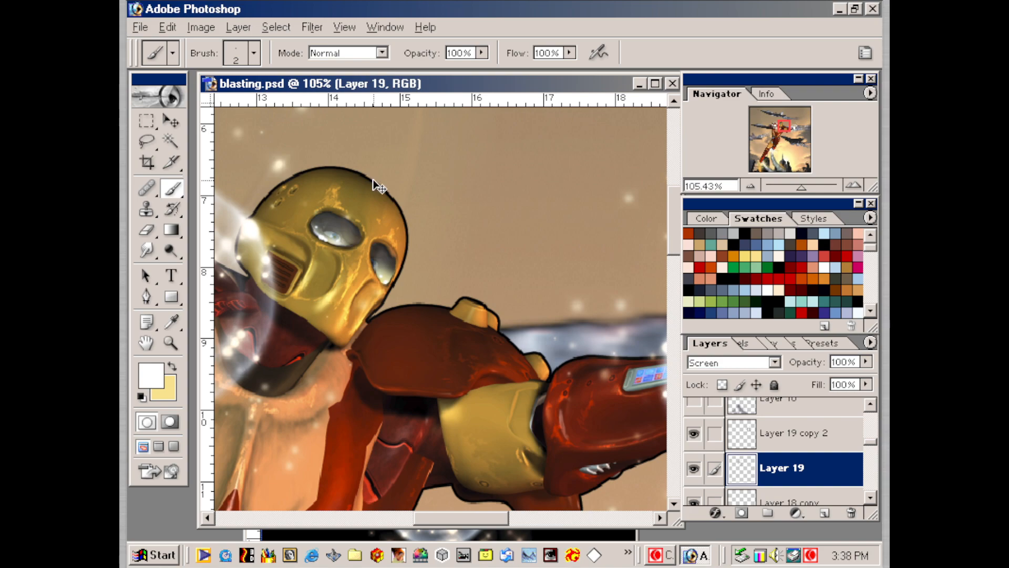
- Make a rectangular selection with no feather around the outstretched hand's explosion and its surrounding sparks
key("ctrl+minus")
key("ctrl+minus")
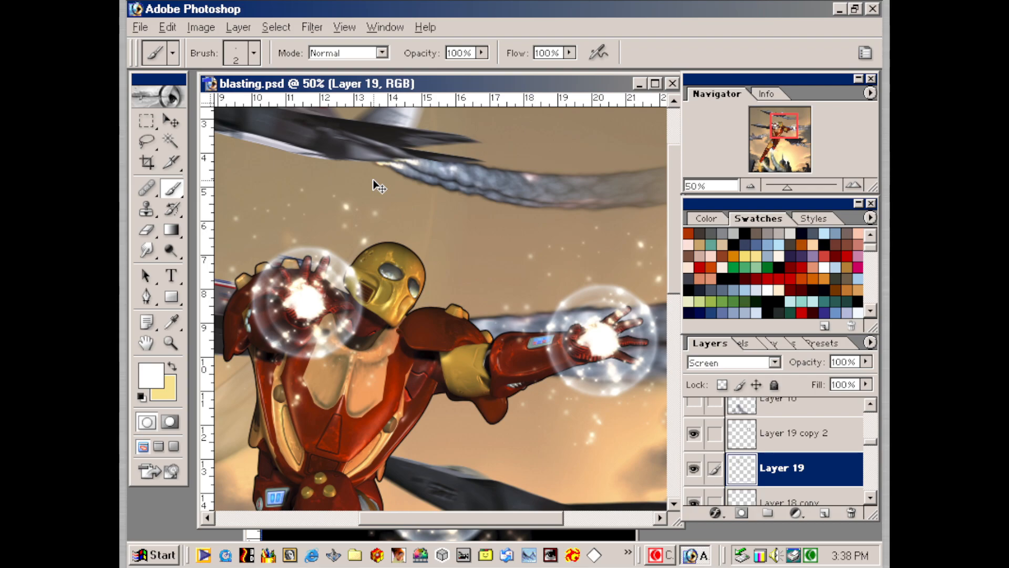
key("ctrl+minus")
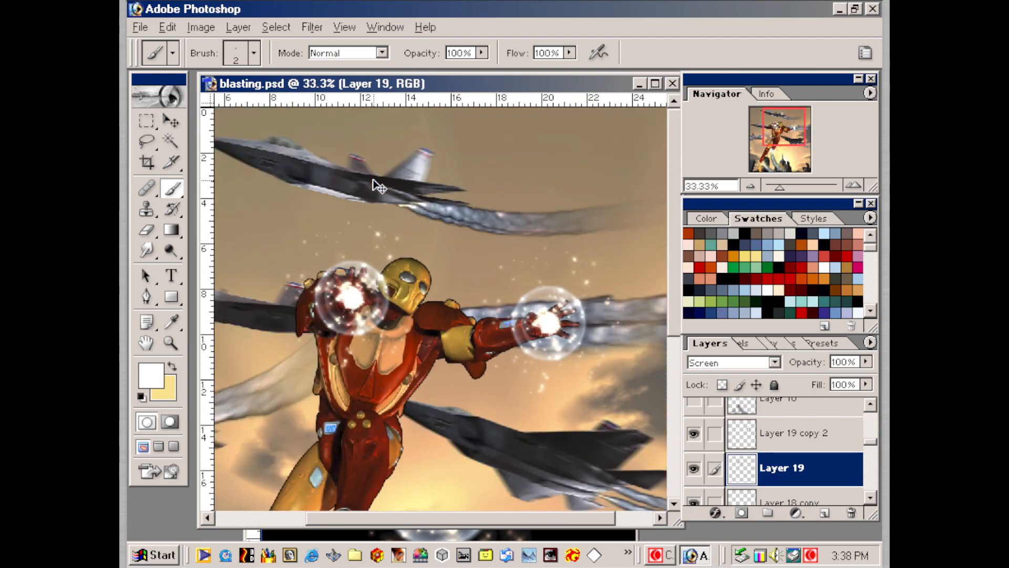
key("ctrl+minus")
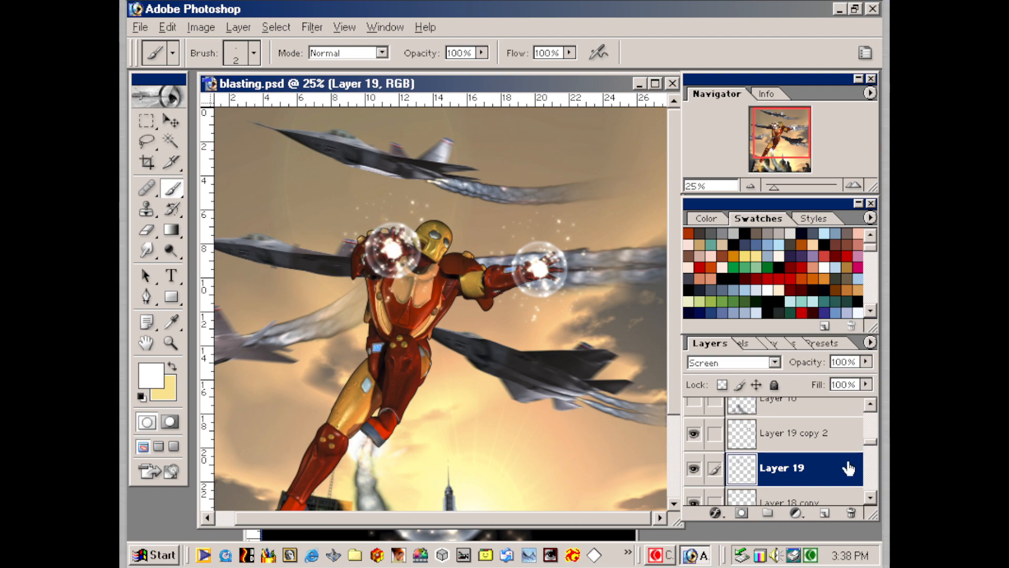
left_click(147, 121)
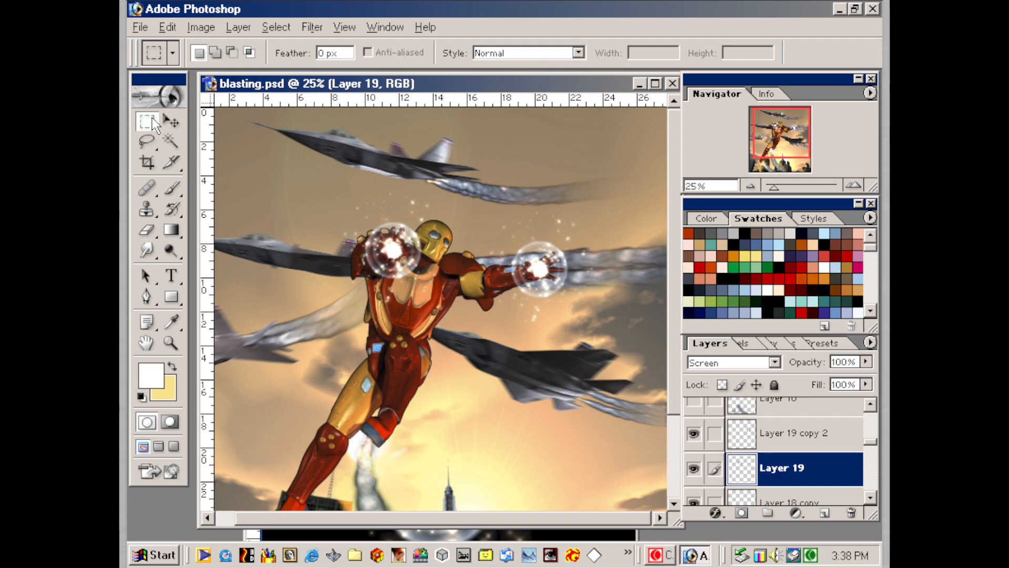
left_click_drag(538, 269, 568, 311)
left_click_drag(614, 337, 613, 336)
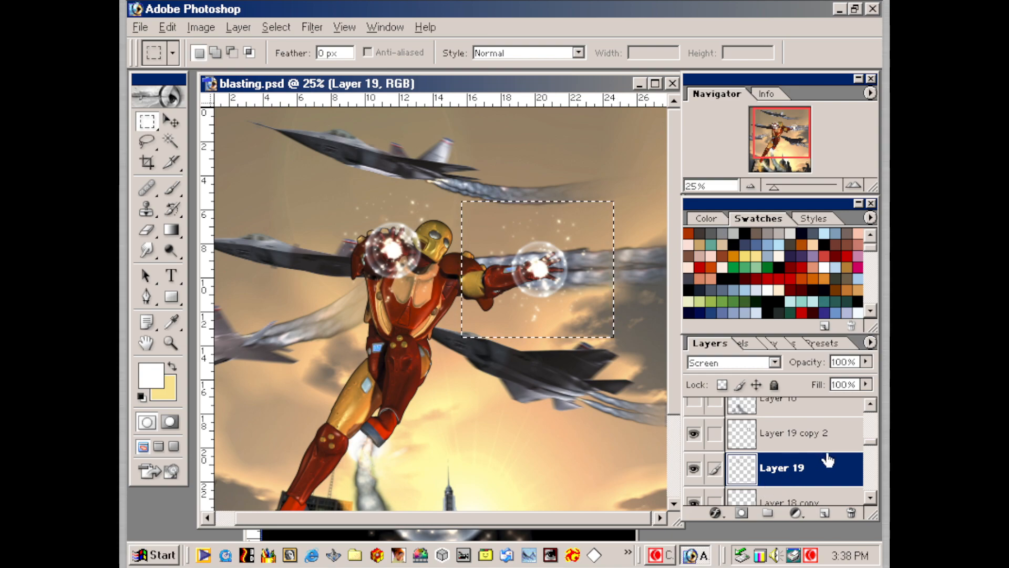
- Toggle Layer 19 and Layer 19 copy 2 to identify each hand's explosion, and make Layer 19 copy 2 active
left_click(694, 469)
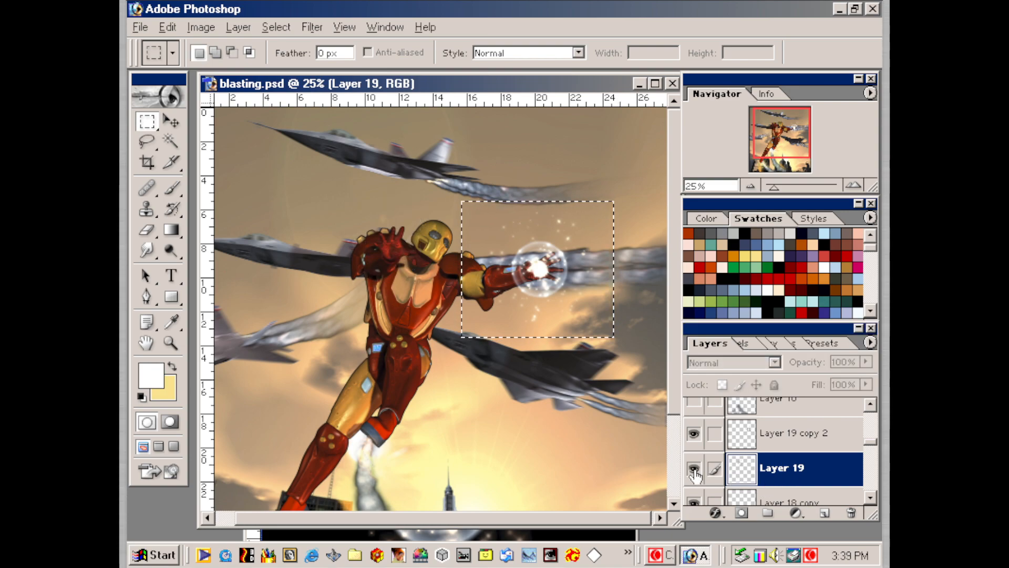
left_click(693, 468)
left_click(694, 433)
left_click(694, 434)
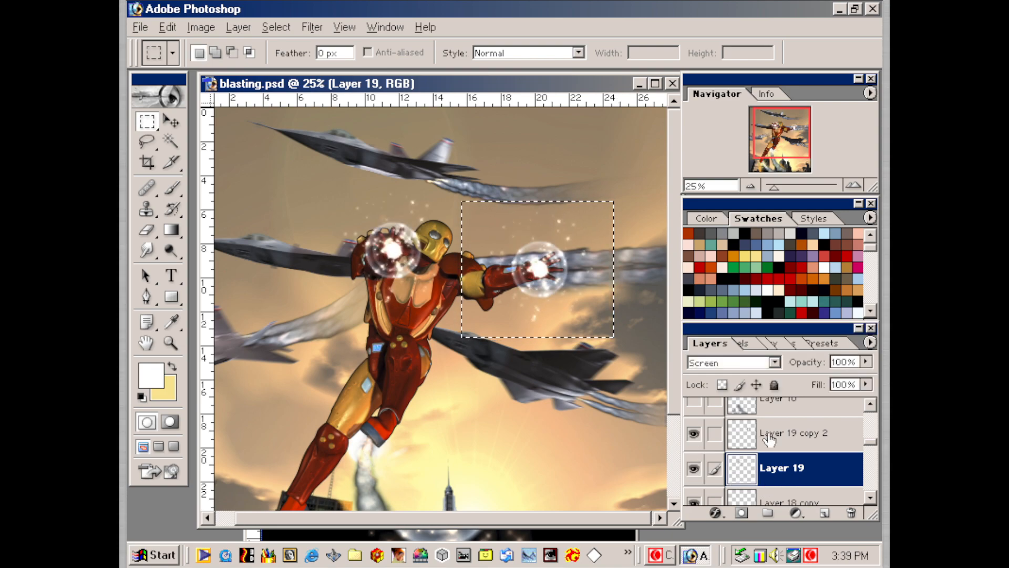
left_click(768, 439)
- Apply a Spin Radial Blur of 21 at Draft quality to the selected explosion and compare it with the unblurred version
left_click(317, 27)
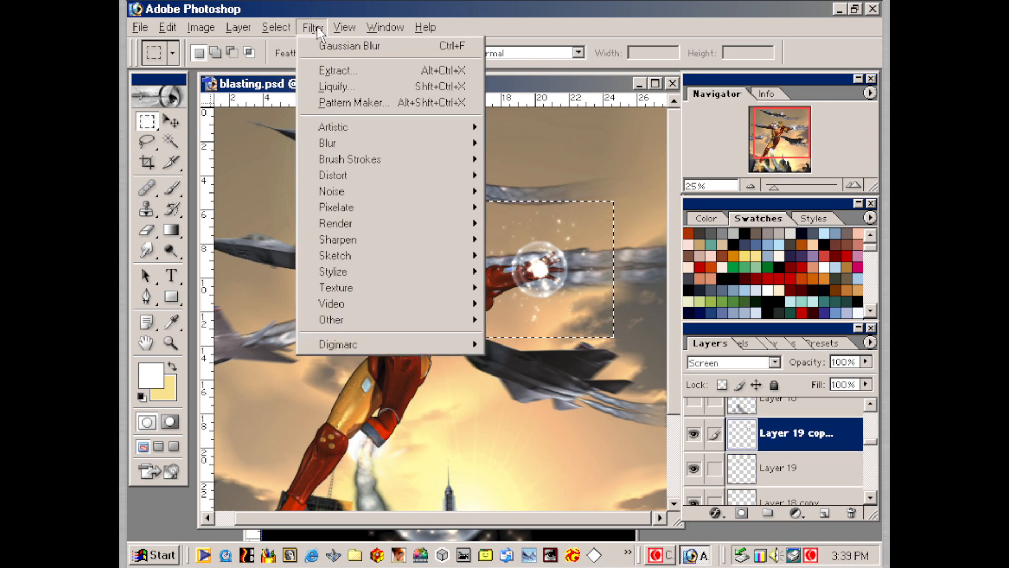
mouse_move(359, 143)
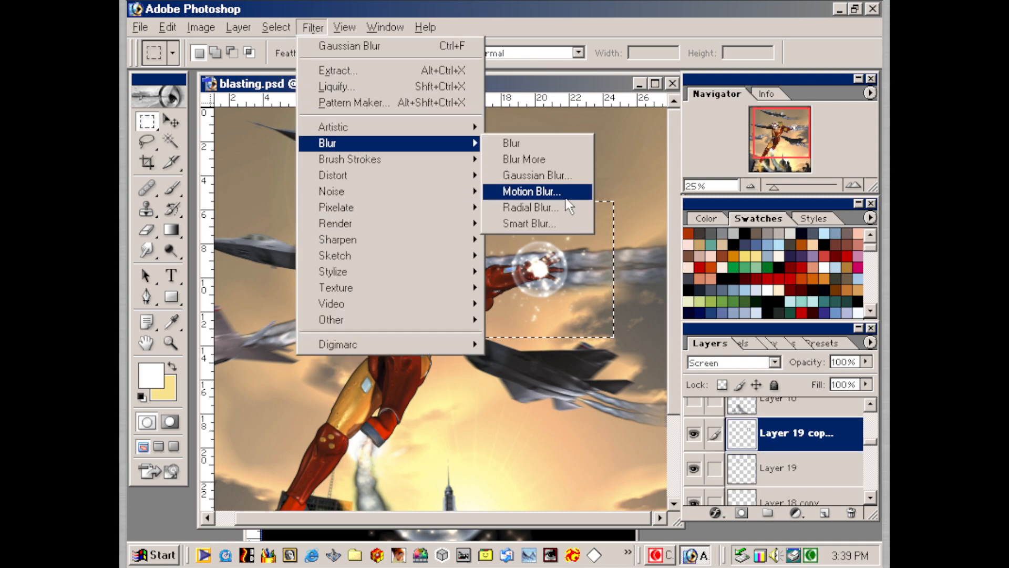
left_click(531, 208)
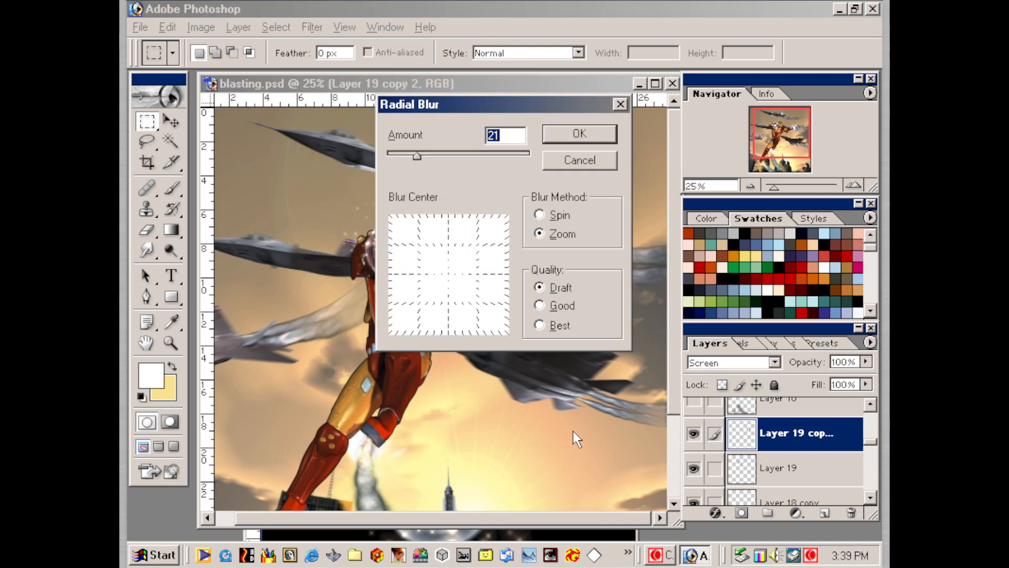
left_click(539, 214)
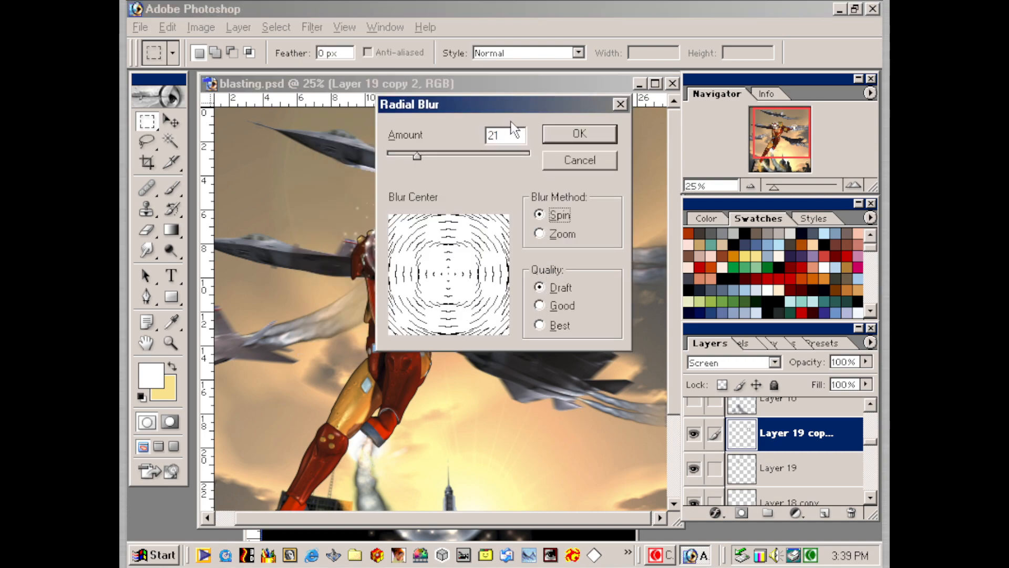
left_click(579, 133)
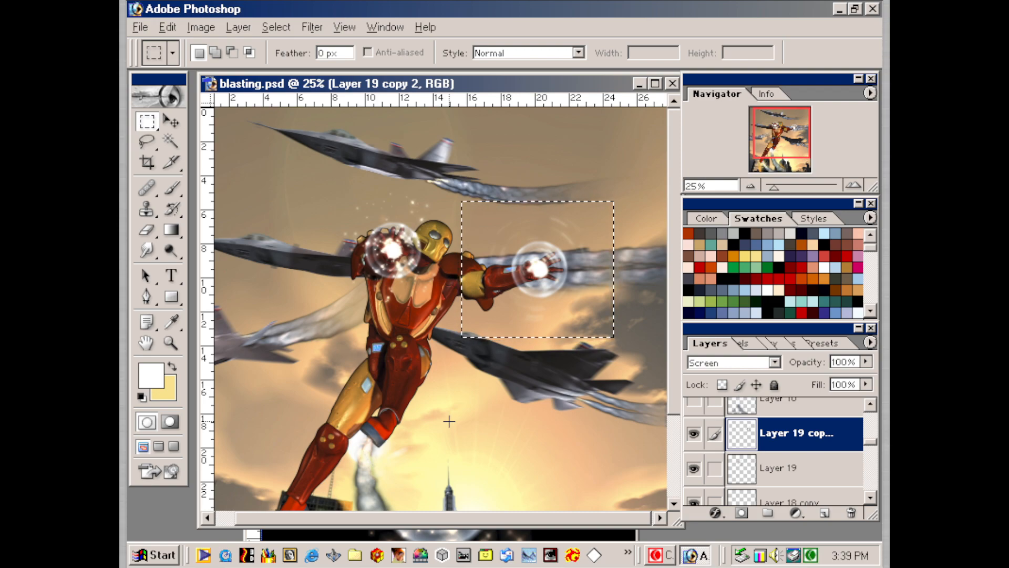
key("ctrl+z")
key("ctrl+z")
key("ctrl+z")
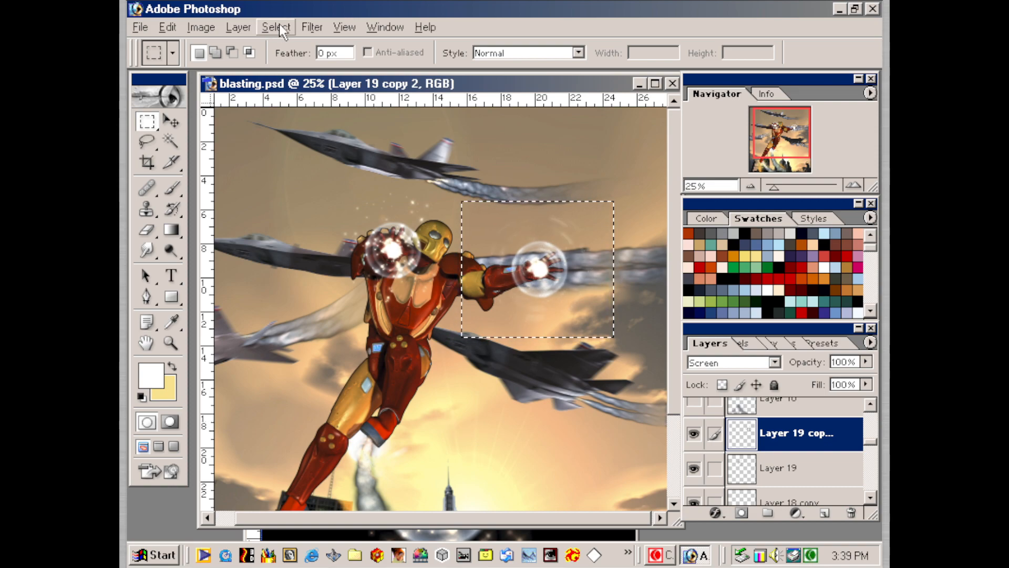
- Fade the Radial Blur in Overlay mode at 100% opacity, and deselect the area
left_click(312, 27)
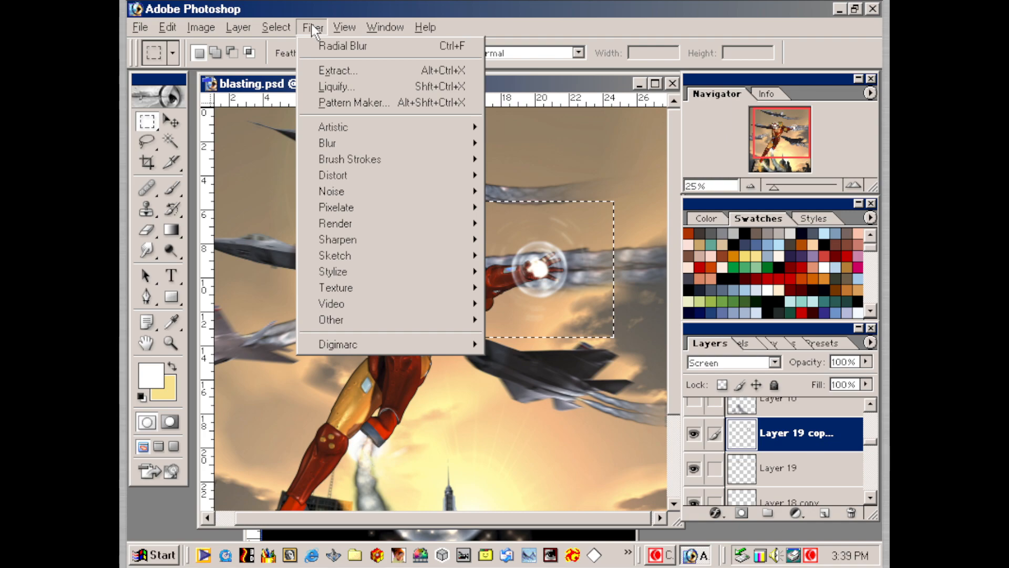
mouse_move(274, 32)
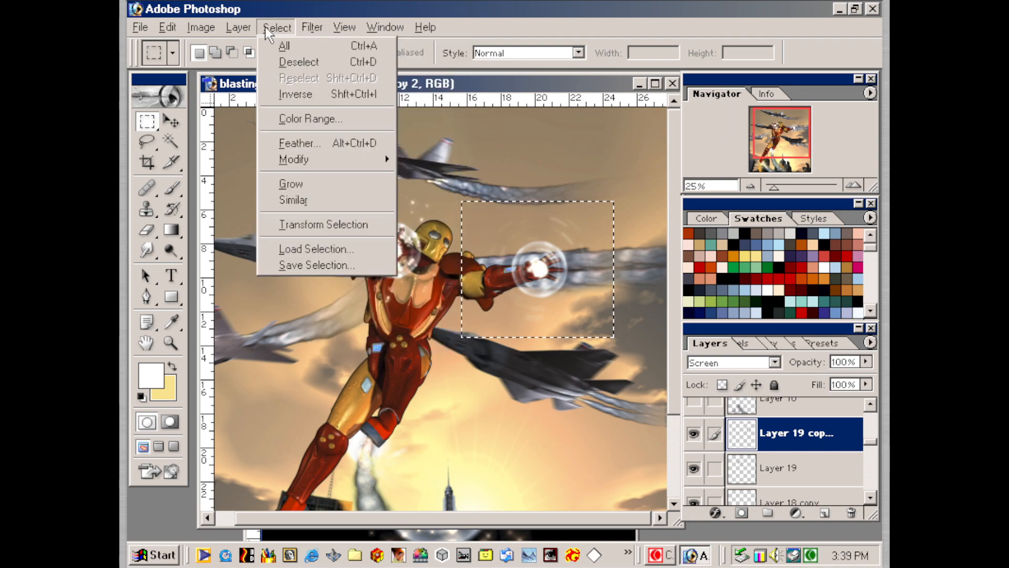
mouse_move(209, 24)
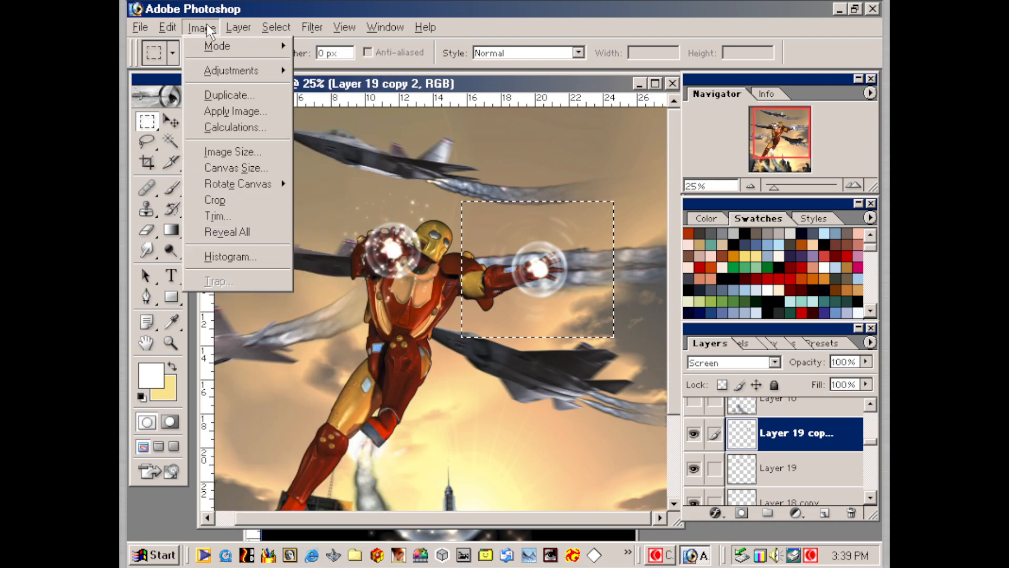
mouse_move(169, 29)
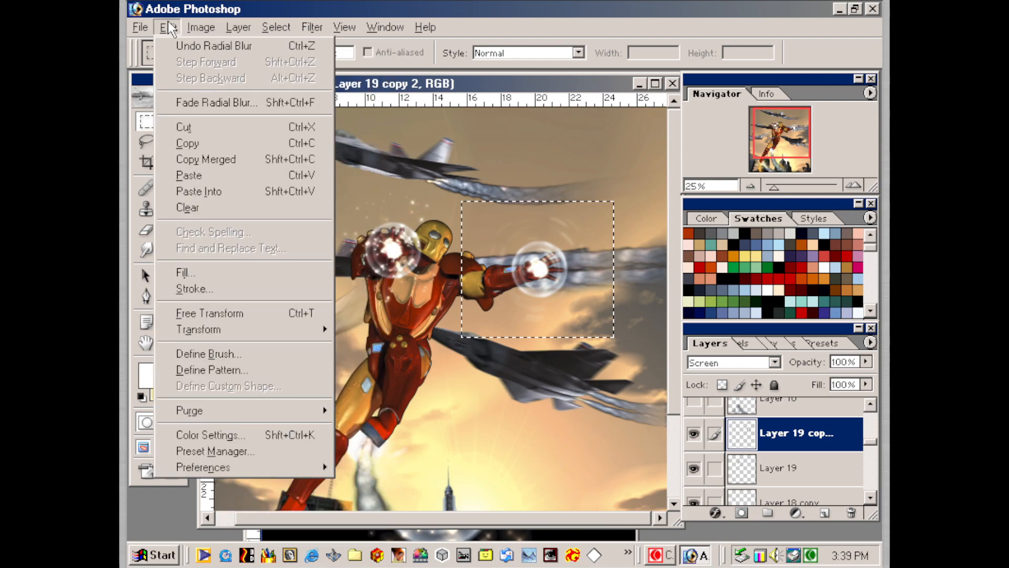
left_click(200, 101)
left_click_drag(525, 227, 583, 386)
left_click_drag(564, 427, 531, 433)
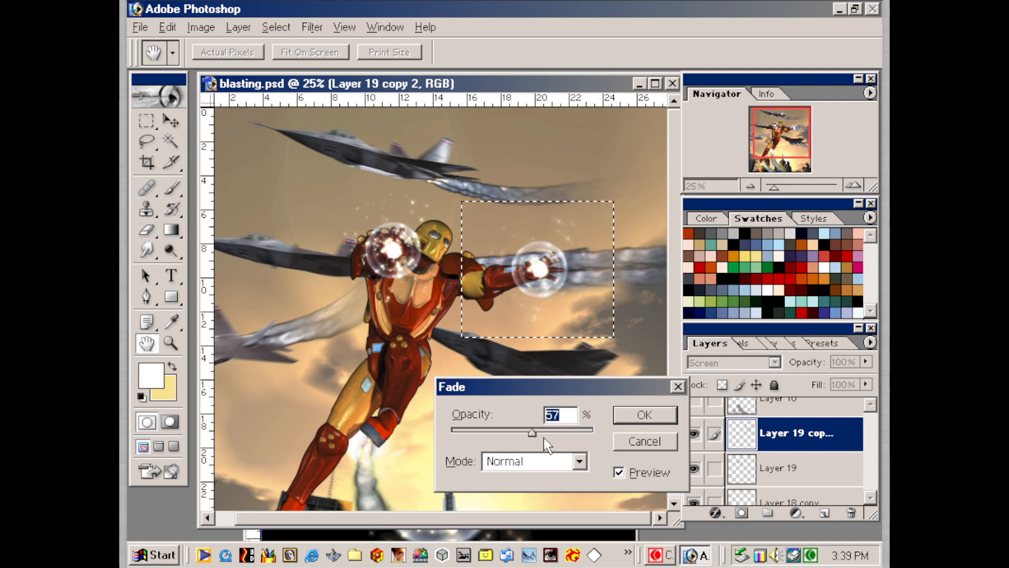
left_click(546, 460)
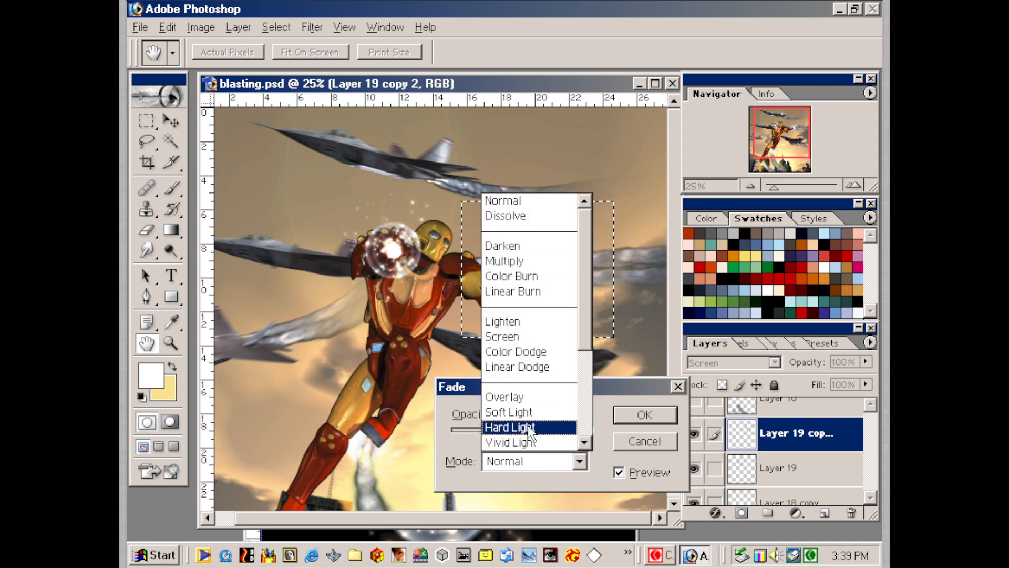
left_click(534, 394)
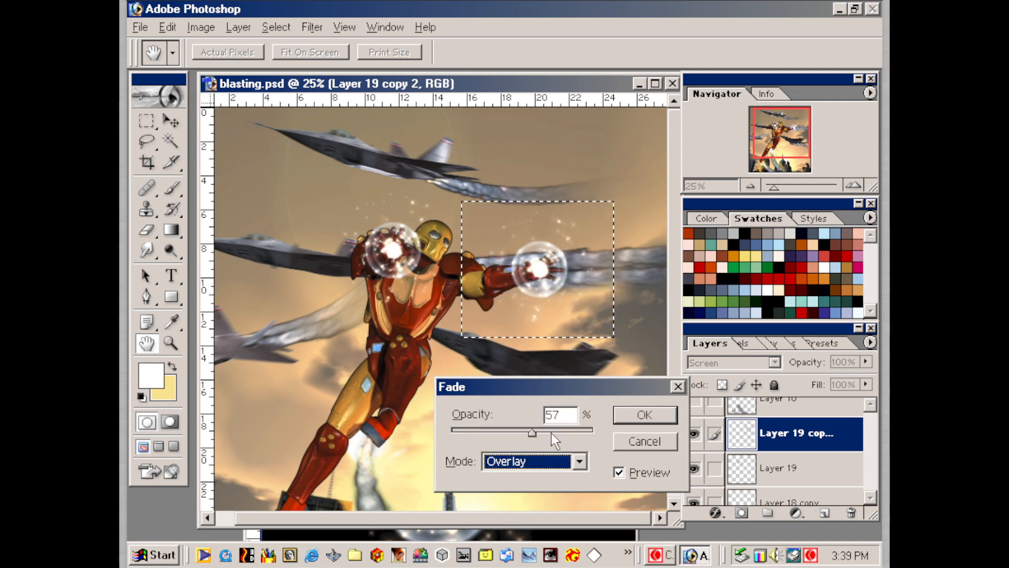
left_click_drag(532, 432, 597, 433)
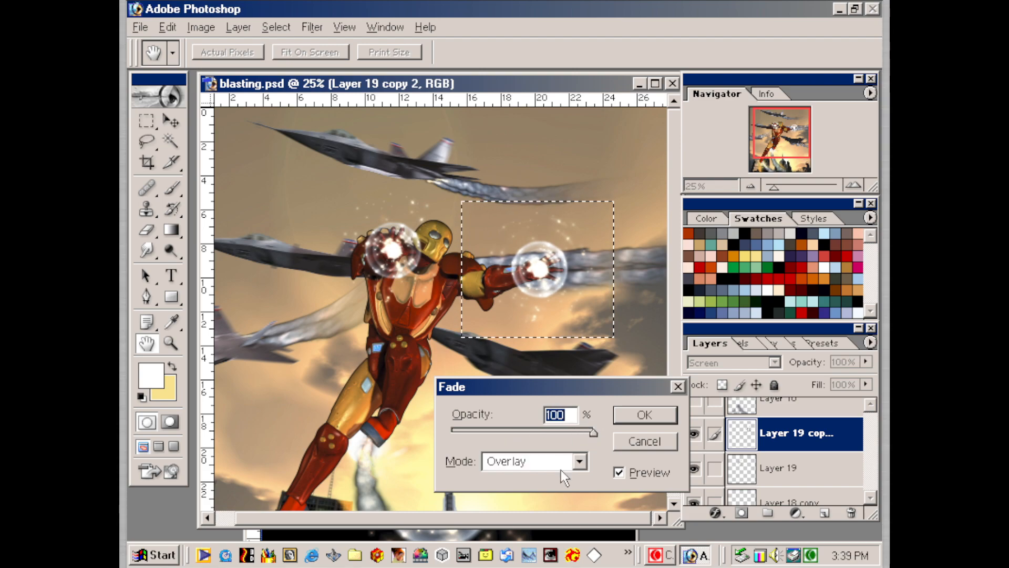
left_click(660, 415)
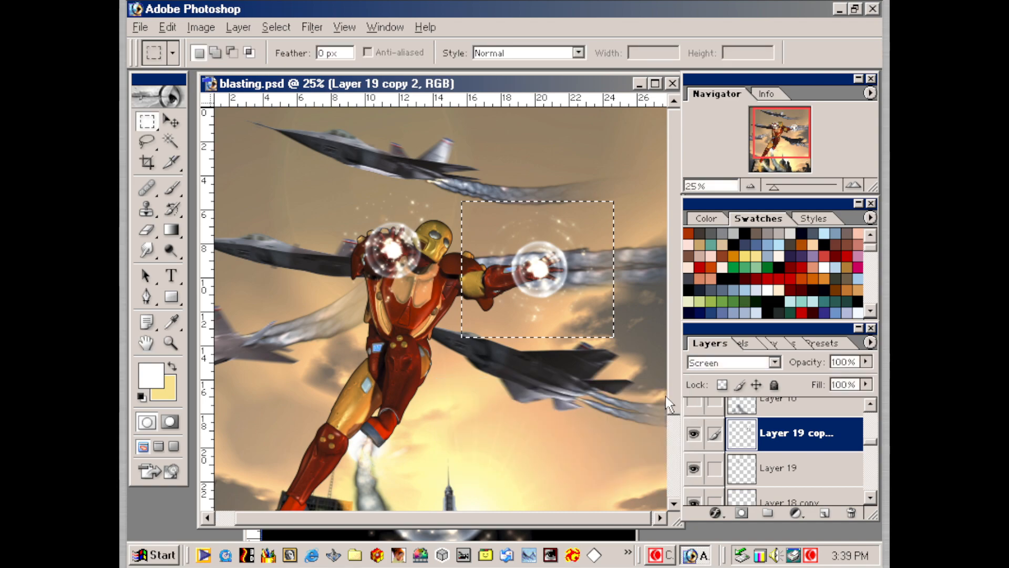
key("ctrl+d")
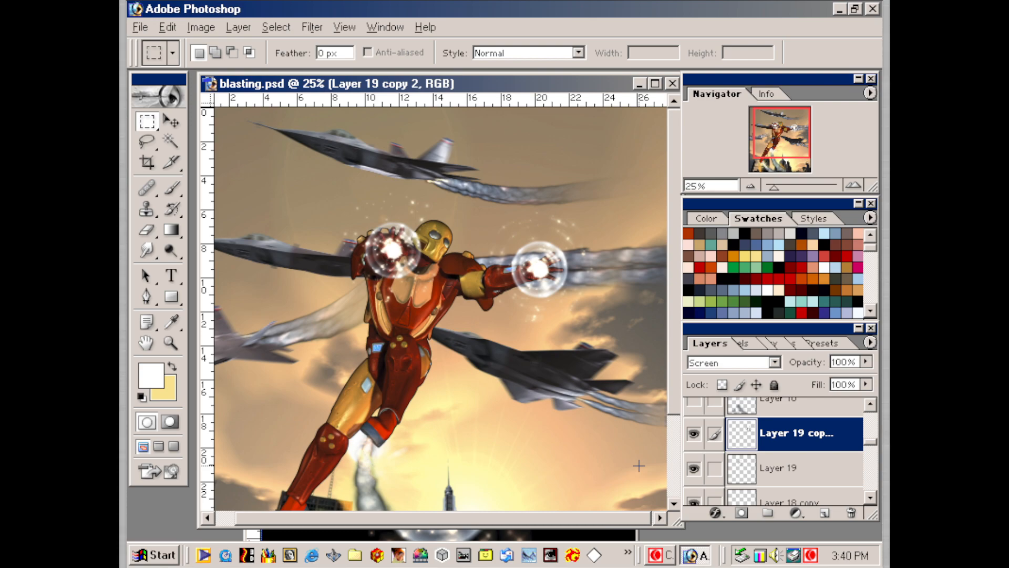
- On Layer 4, dodge the highlights of the hero's mask and outstretched arm with an 80-pixel brush at 58% exposure
key("ctrl+minus")
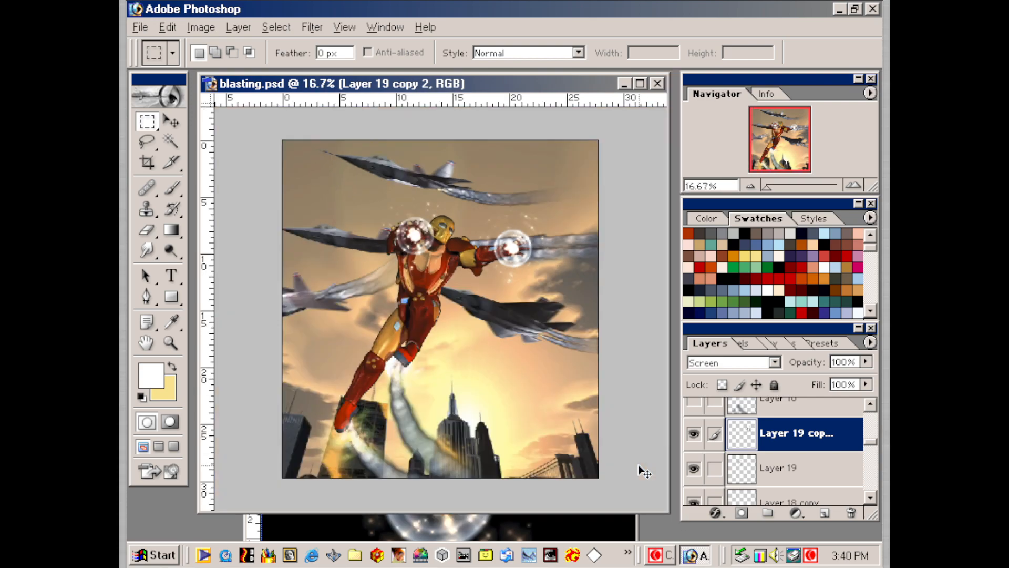
key("ctrl+plus")
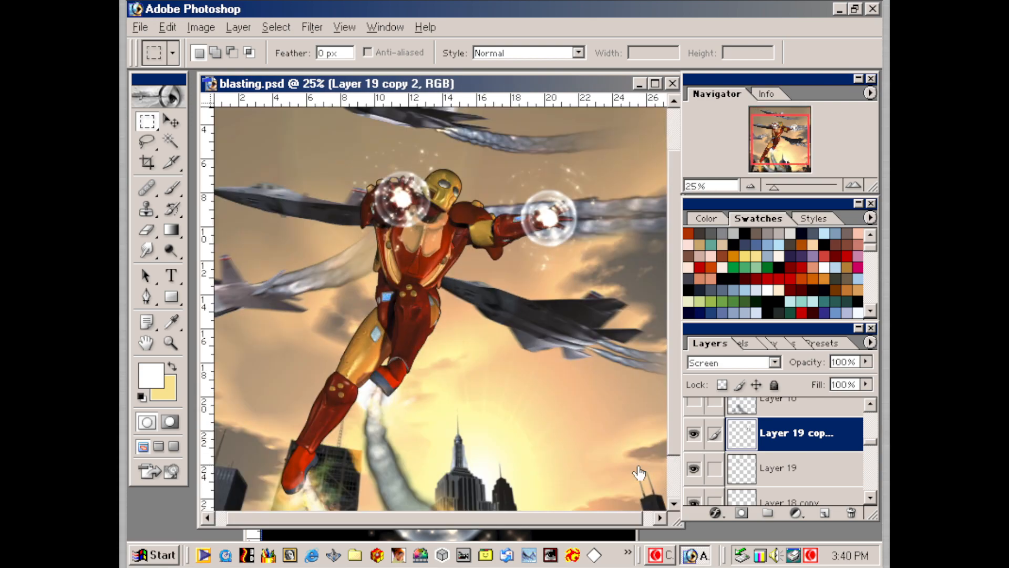
left_click_drag(868, 439, 869, 456)
left_click(788, 435)
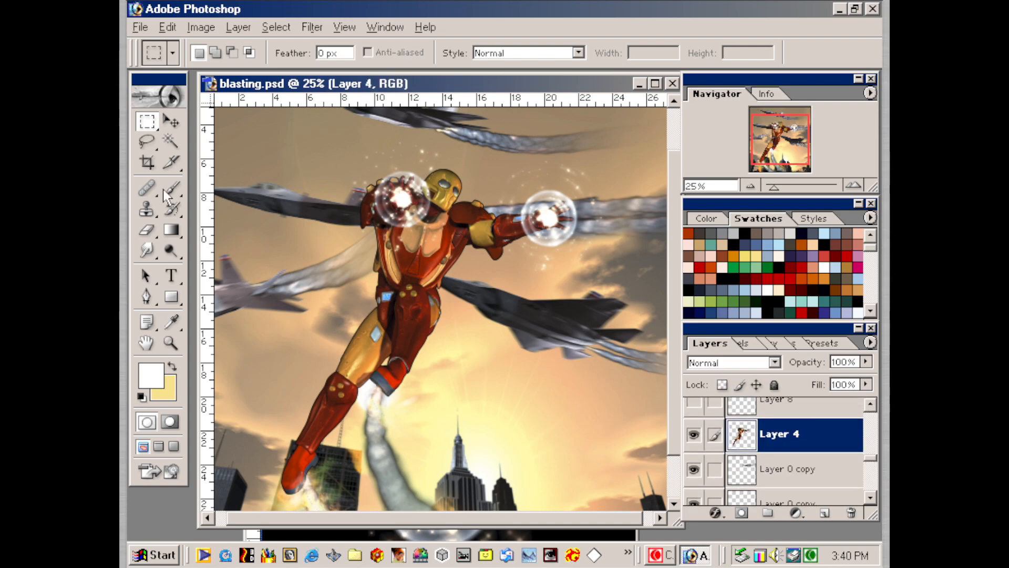
left_click(172, 252)
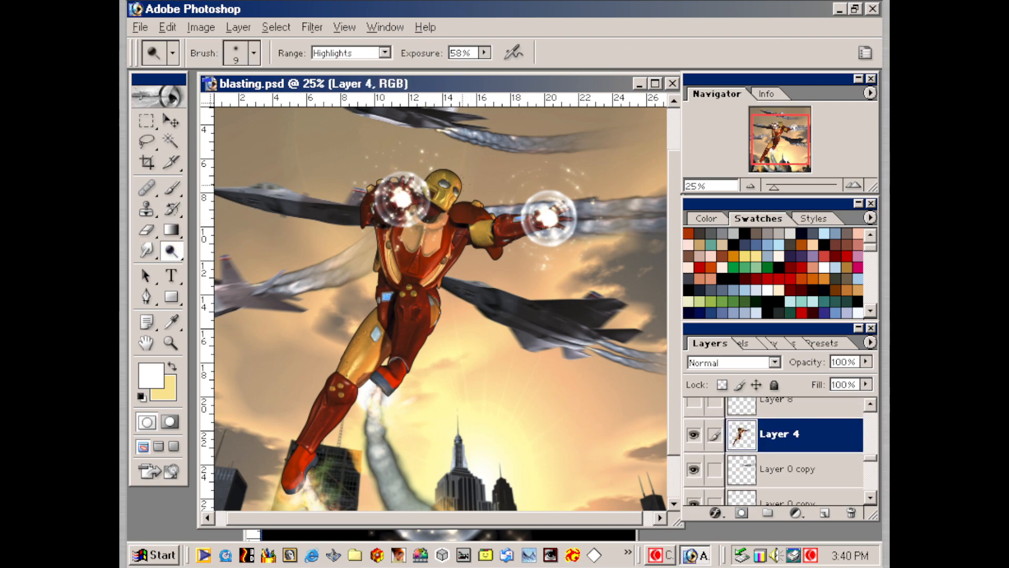
key("bracketright")
key("bracketright")
key("bracketright")
key("bracketright")
key("bracketright")
key("bracketright")
key("bracketright")
key("bracketright")
mouse_move(455, 193)
left_mouse_down()
mouse_move(445, 200)
mouse_move(453, 195)
left_mouse_up()
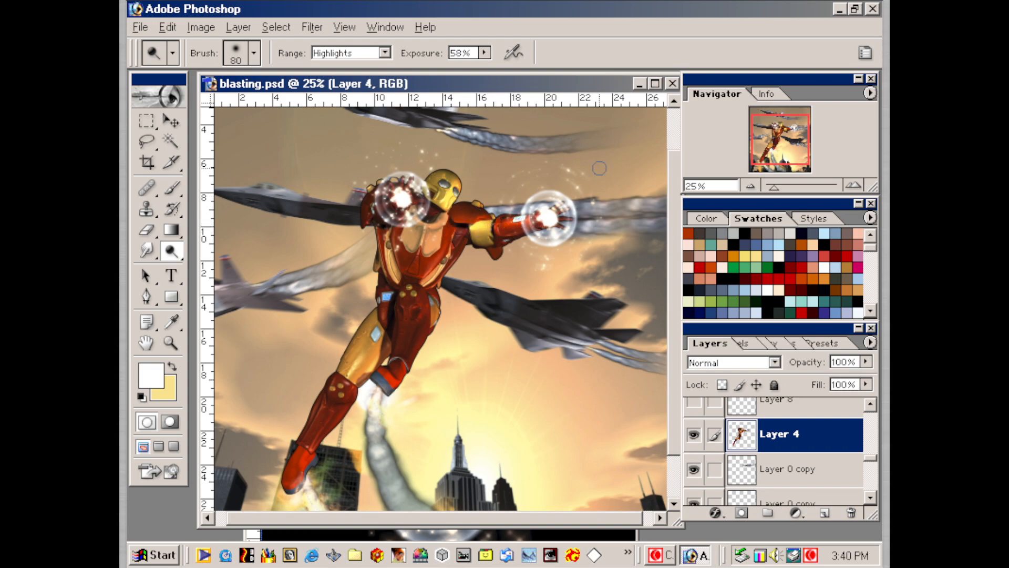
- Undo the last dodge stroke, and dodge the highlights around the raised hand and along the golden thigh
key("ctrl+z")
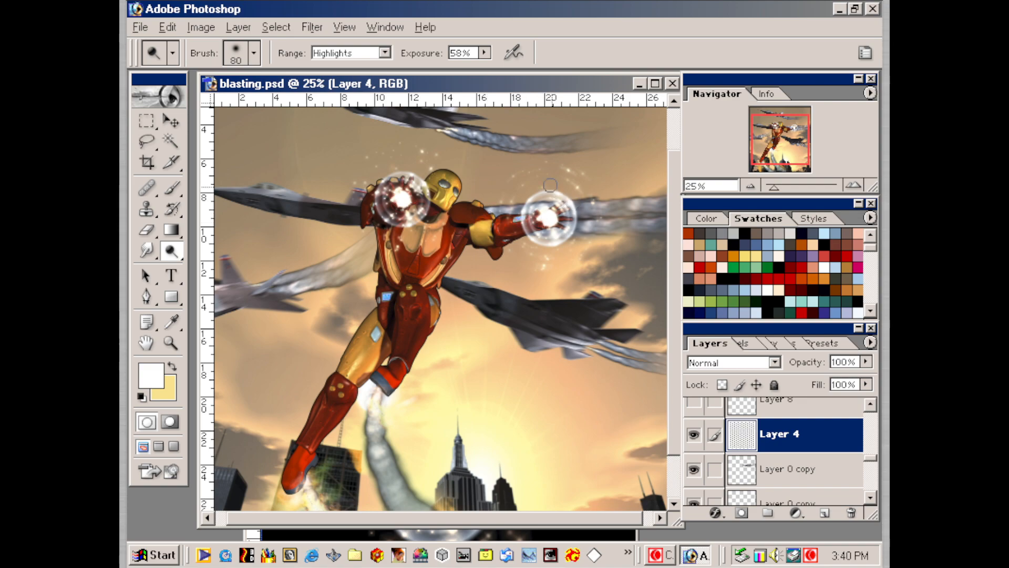
left_click(401, 203)
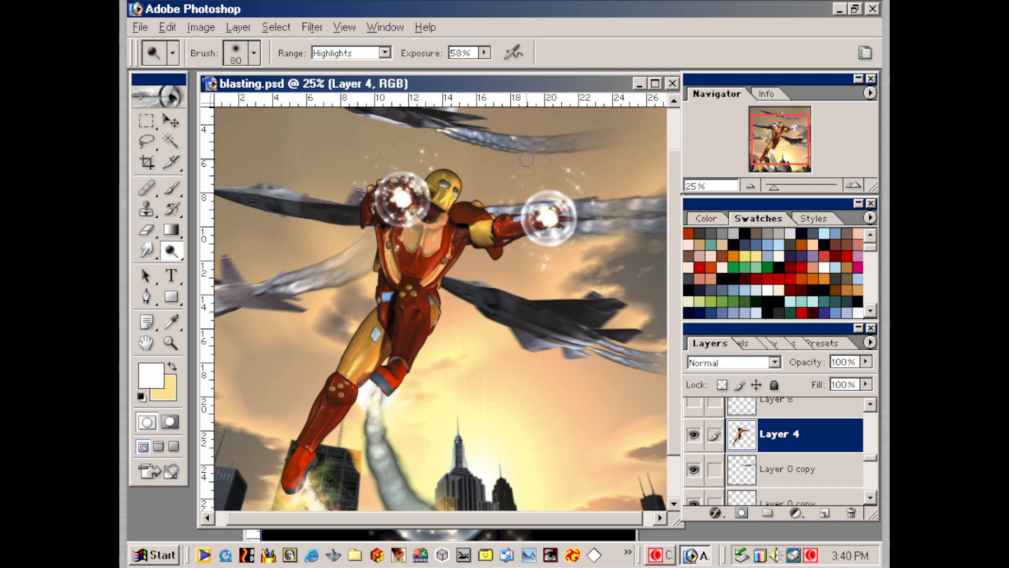
left_click_drag(376, 315, 365, 349)
left_click(361, 364)
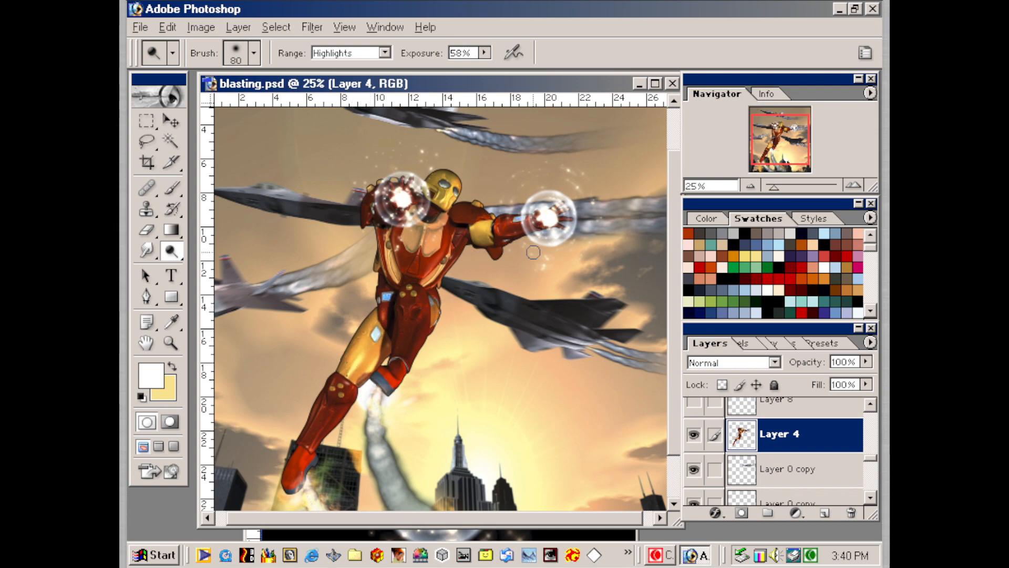
key("ctrl+minus")
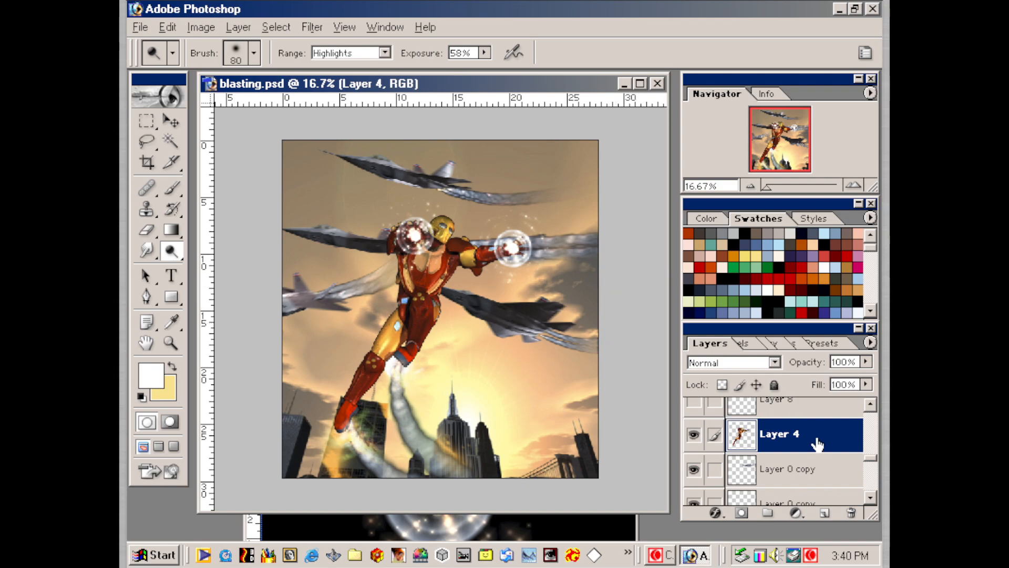
left_click_drag(872, 458, 872, 446)
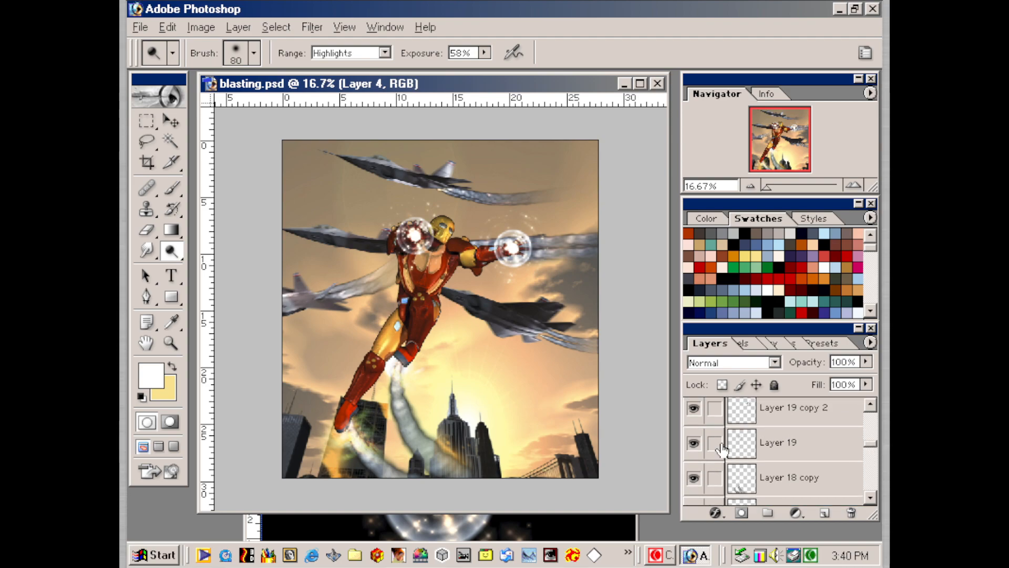
- Lasso a wide area around the hero's upper body and both hand explosions, and toggle Layer 19's visibility to check its contents
left_click(694, 443)
left_click(695, 444)
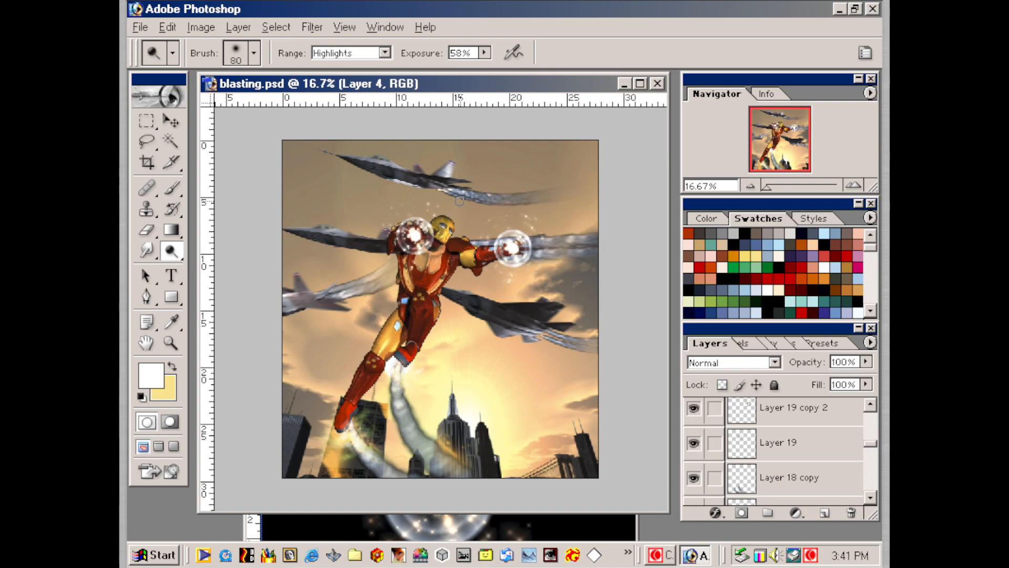
key("m")
key("l")
mouse_move(551, 176)
left_mouse_down()
mouse_move(406, 176)
mouse_move(605, 253)
mouse_move(578, 162)
left_mouse_up()
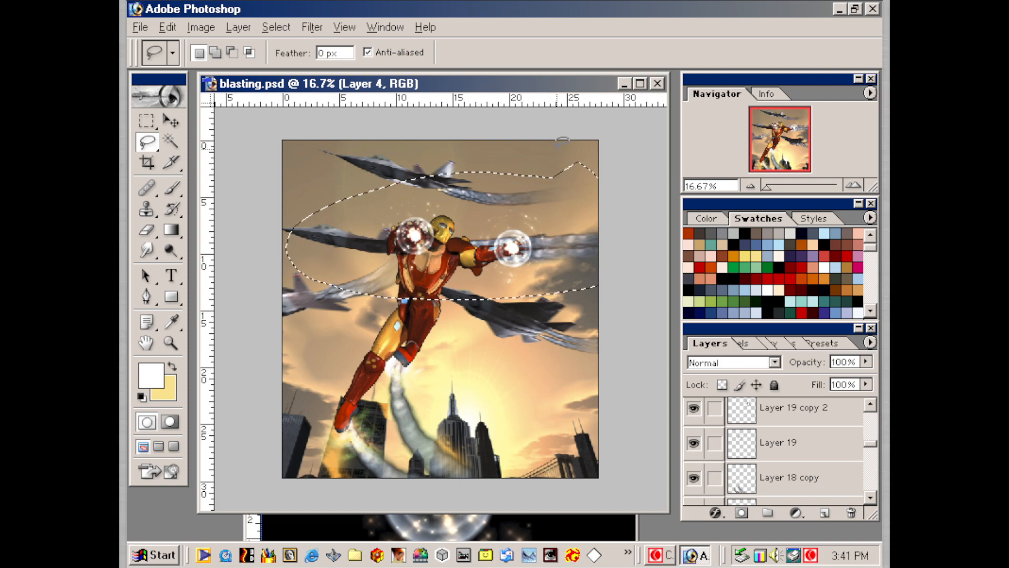
left_click(694, 442)
left_click(694, 444)
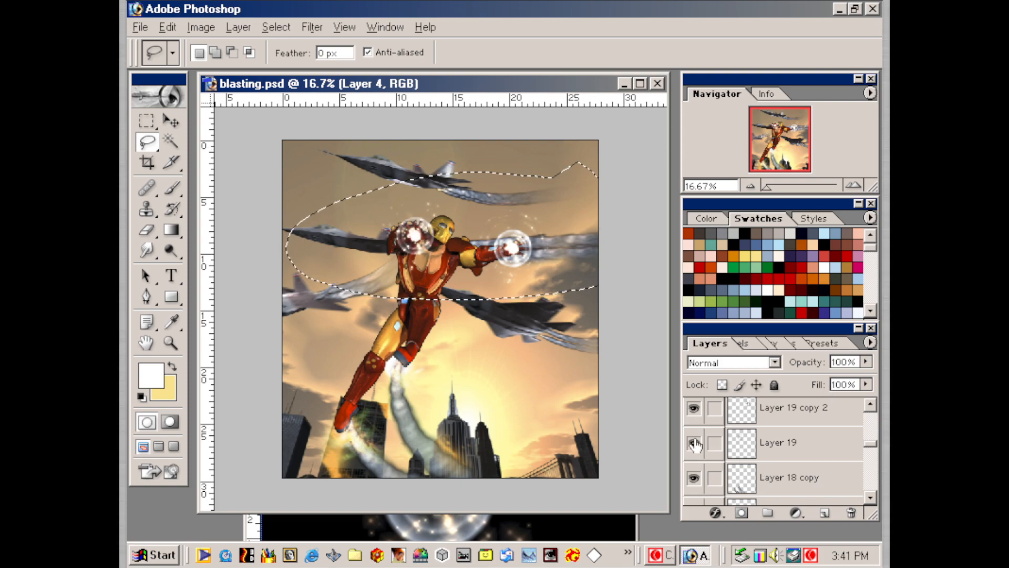
left_click(314, 27)
mouse_move(358, 145)
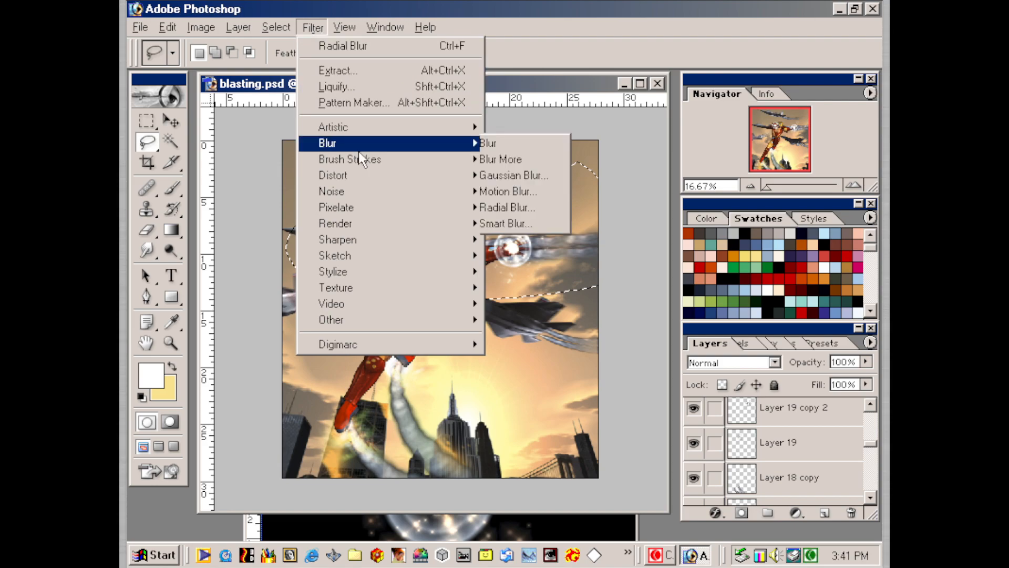
left_click(556, 189)
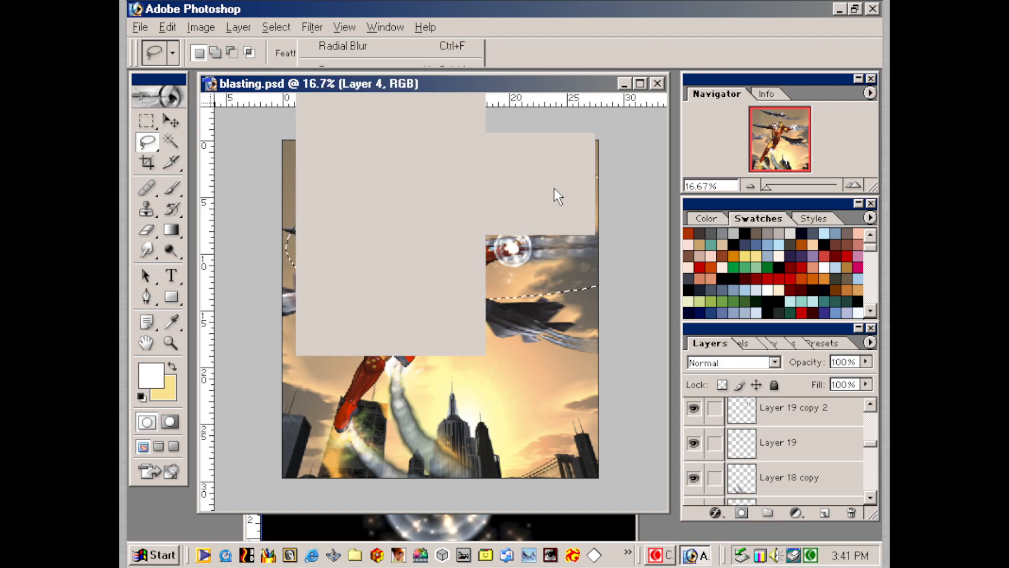
left_click(777, 375)
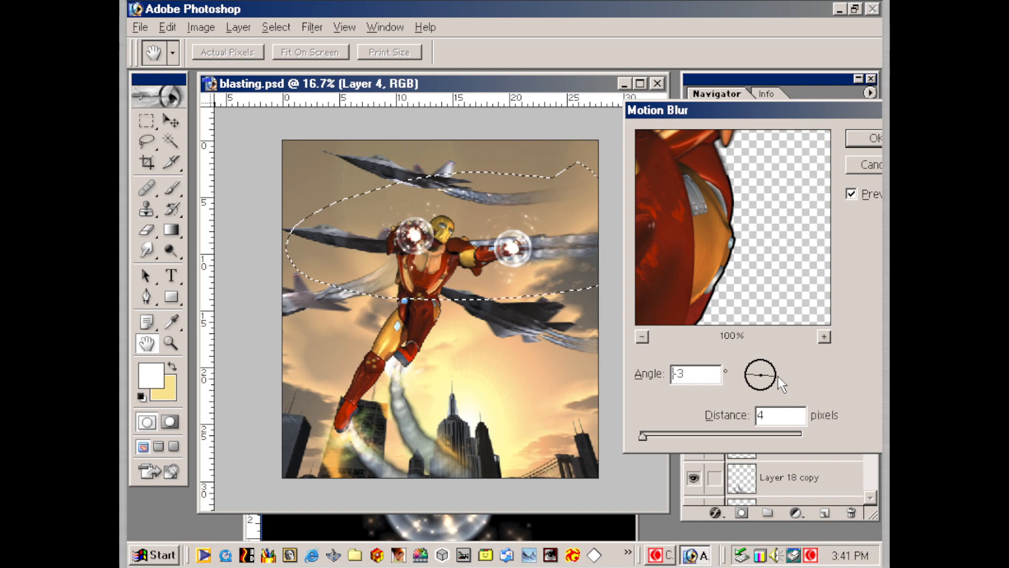
left_click_drag(777, 376, 780, 373)
left_click_drag(642, 436, 736, 437)
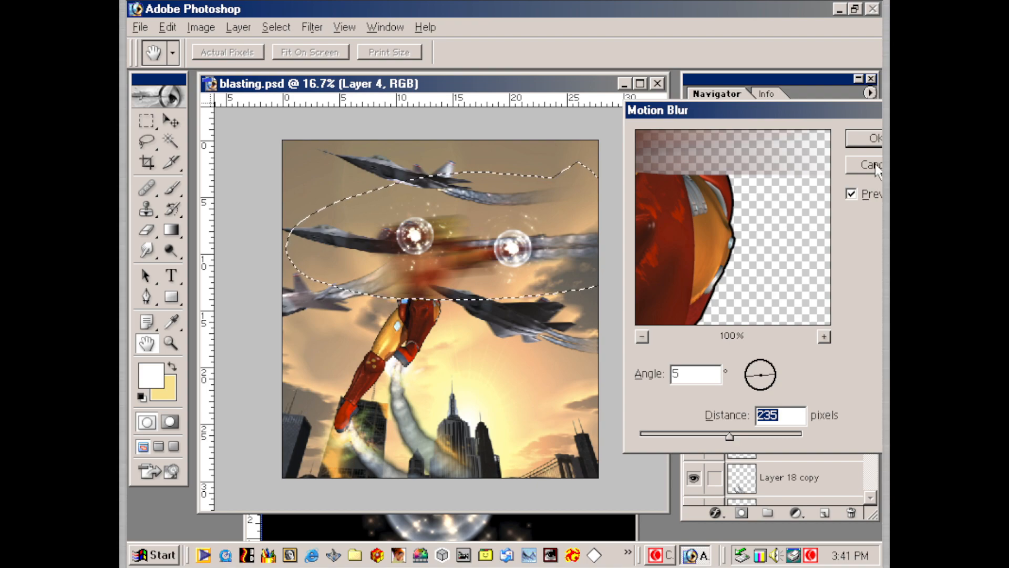
left_click(868, 139)
- Try a Motion Blur at an angle of 22° and a distance of 251 pixels on Layer 19
left_click(773, 444)
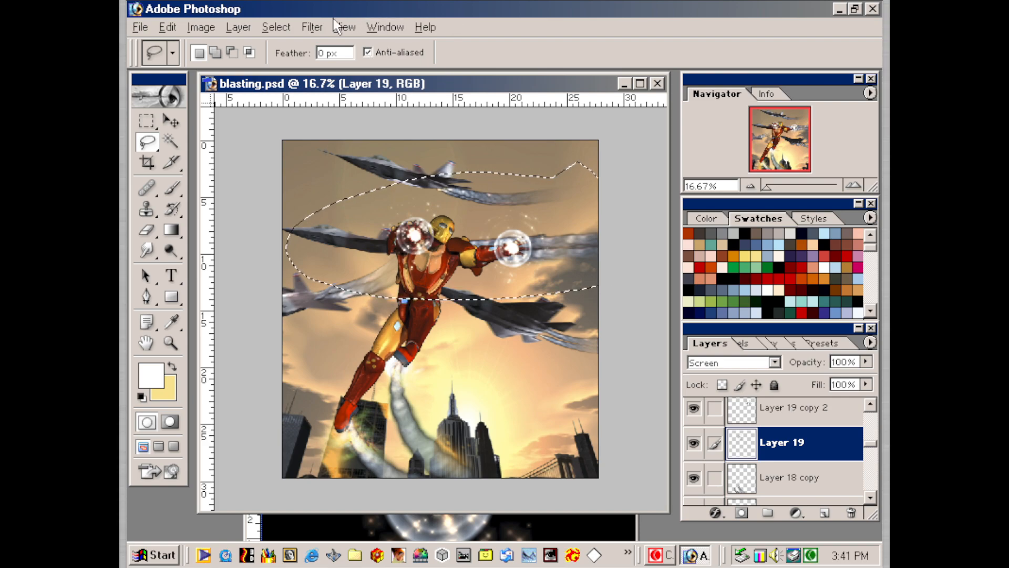
left_click(313, 27)
mouse_move(479, 144)
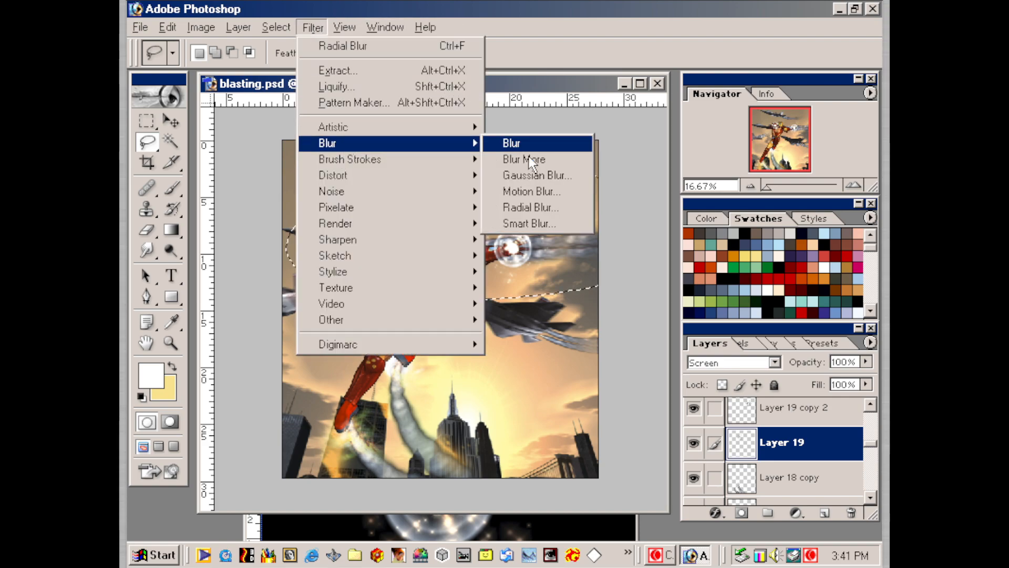
left_click(550, 192)
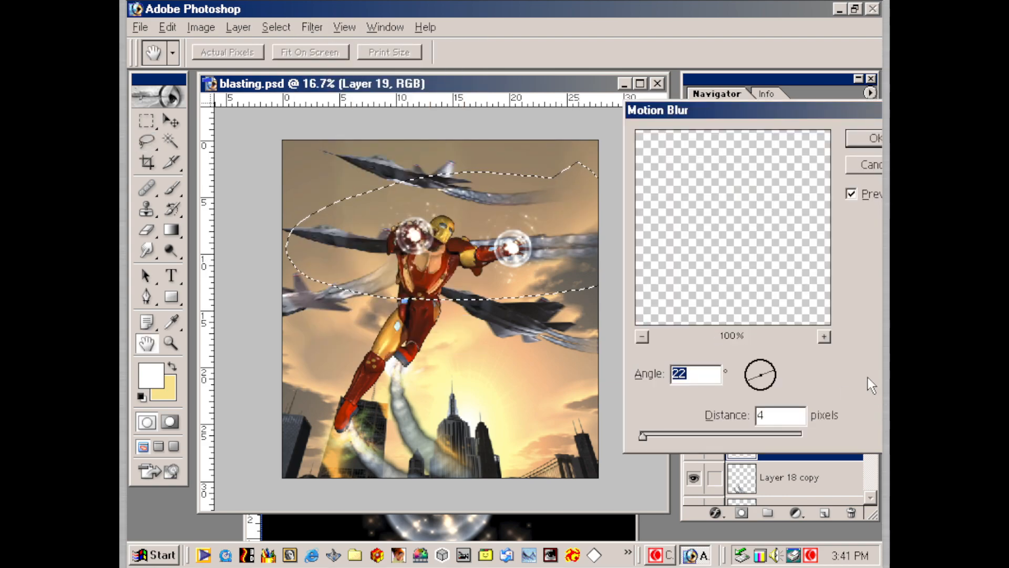
left_click_drag(651, 437, 736, 433)
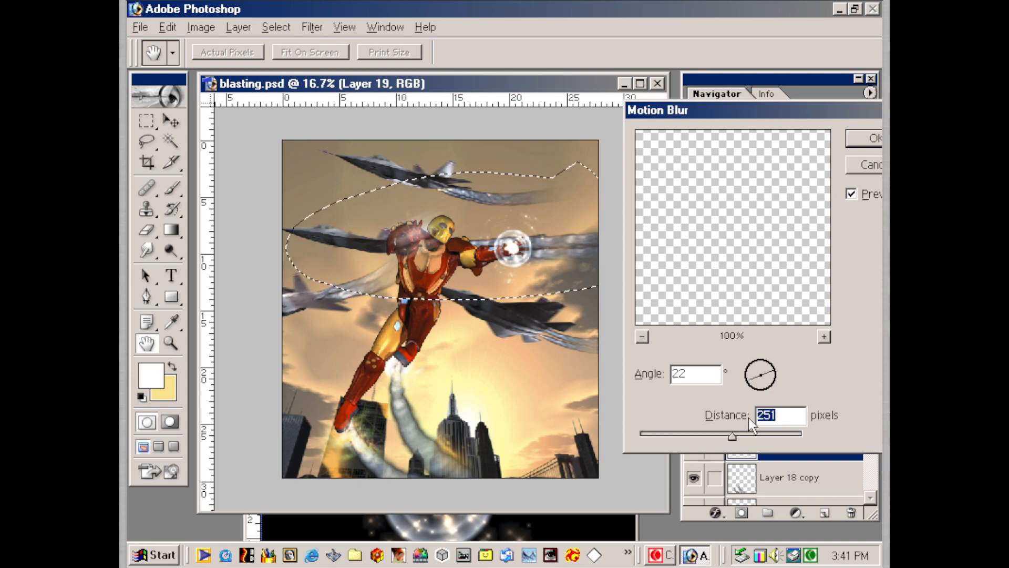
left_click(866, 165)
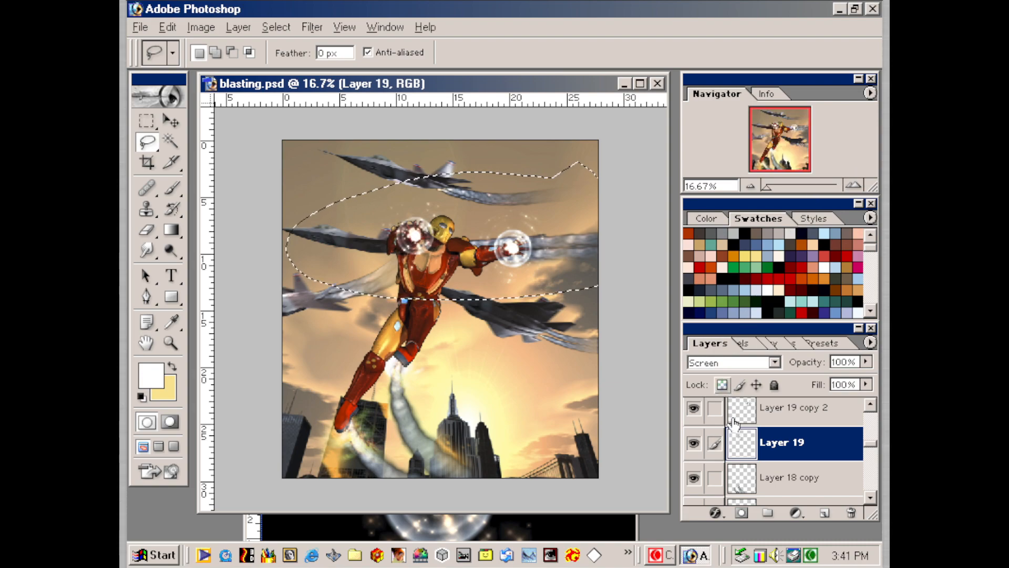
- Add a new layer above Layer 19 in Screen blend mode, clear the selection and switch to the Brush tool
left_click(824, 513)
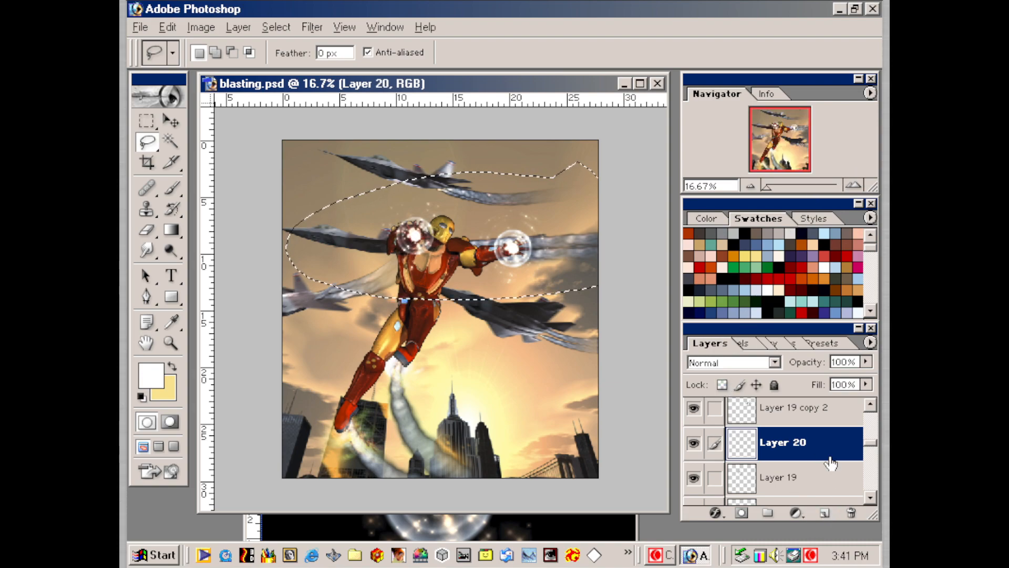
key("ctrl+d")
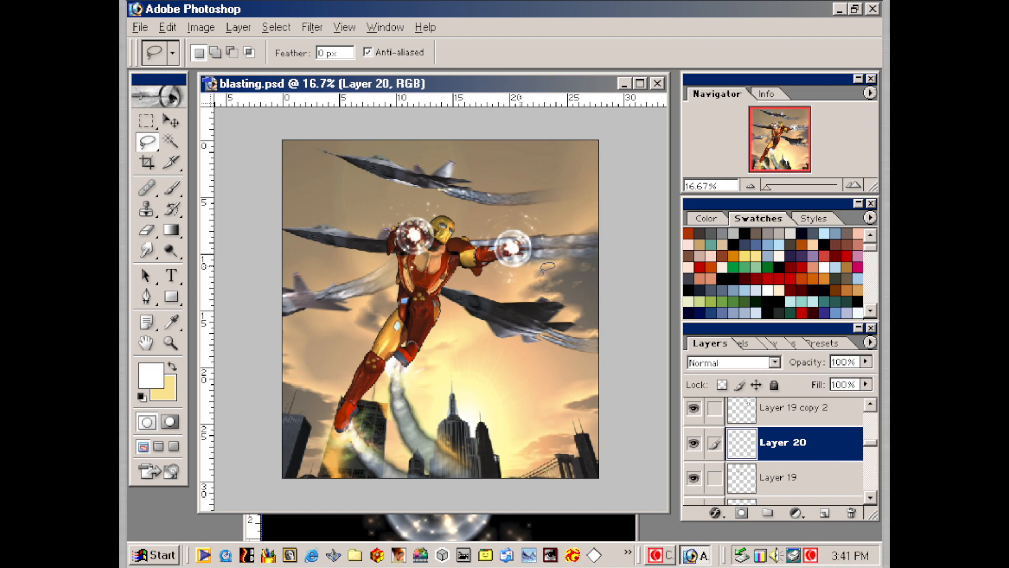
left_click(172, 188)
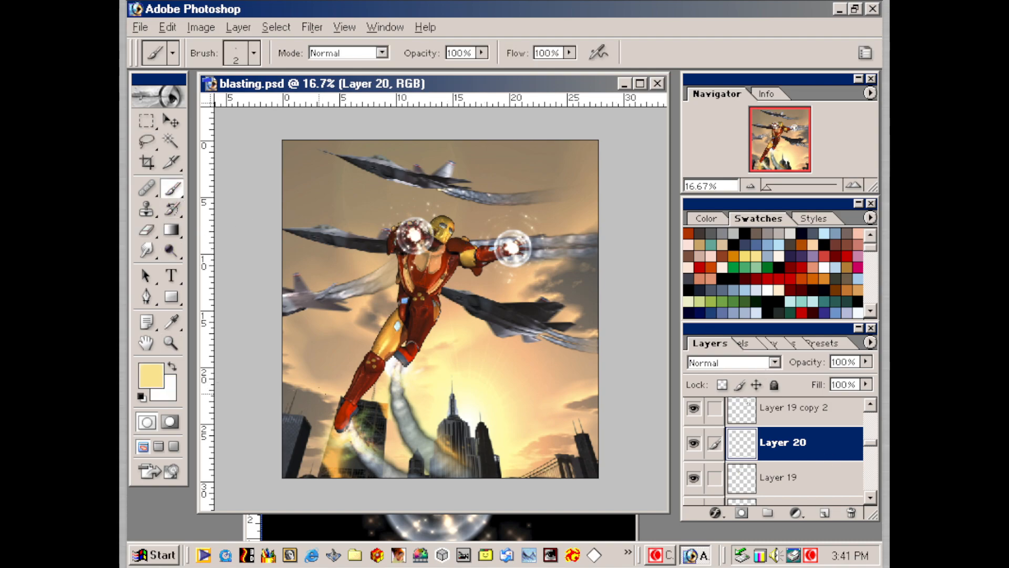
left_click(712, 362)
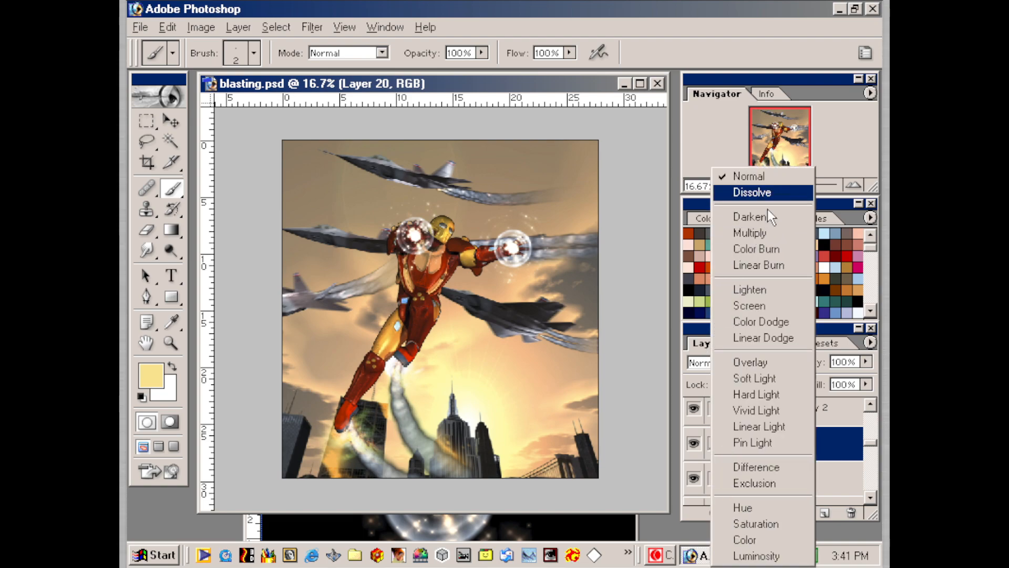
left_click(751, 304)
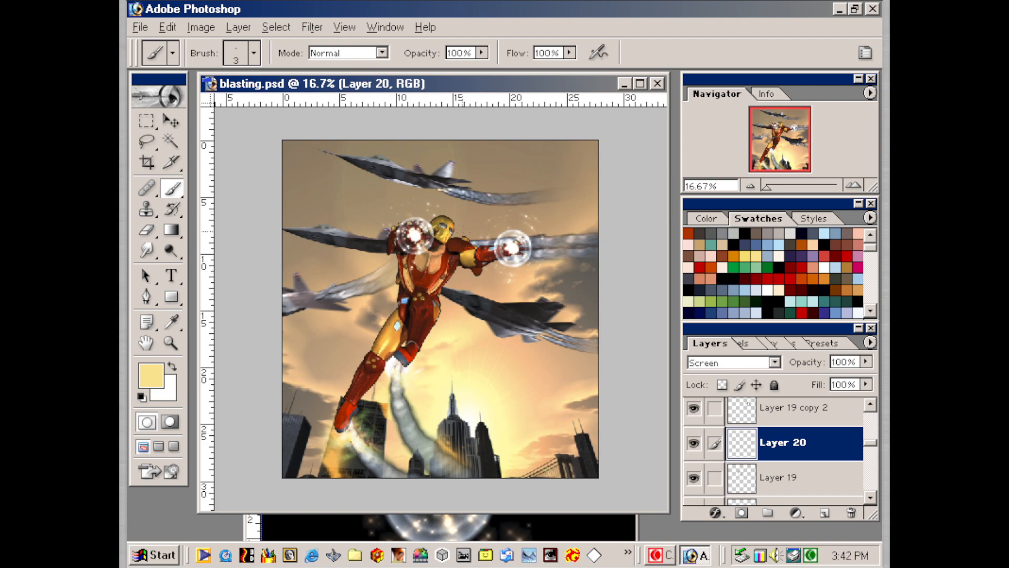
- Paint pale yellow energy streaks and flecks from both hands toward the image's right edge with a 30-pixel brush
key("bracketright")
key("bracketright")
key("bracketright")
key("bracketright")
mouse_move(421, 231)
left_mouse_down()
mouse_move(610, 165)
mouse_move(506, 202)
left_mouse_up()
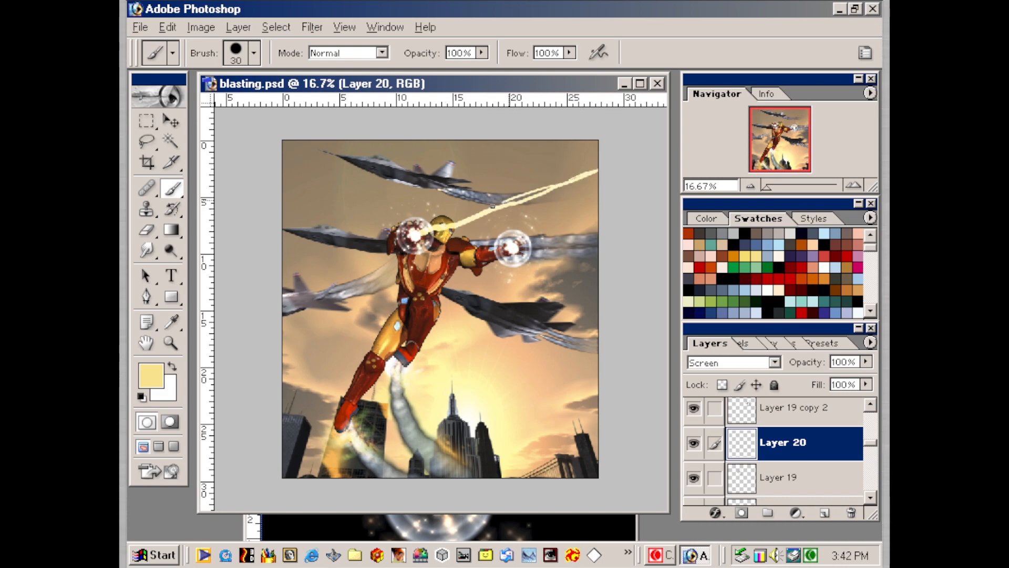
left_click_drag(444, 224, 533, 198)
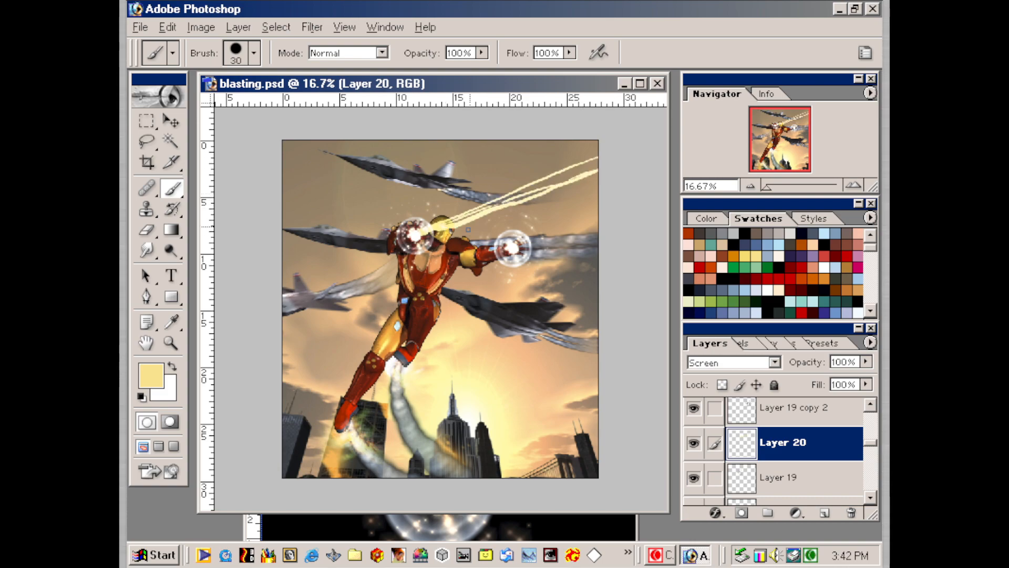
left_click_drag(456, 210, 466, 207)
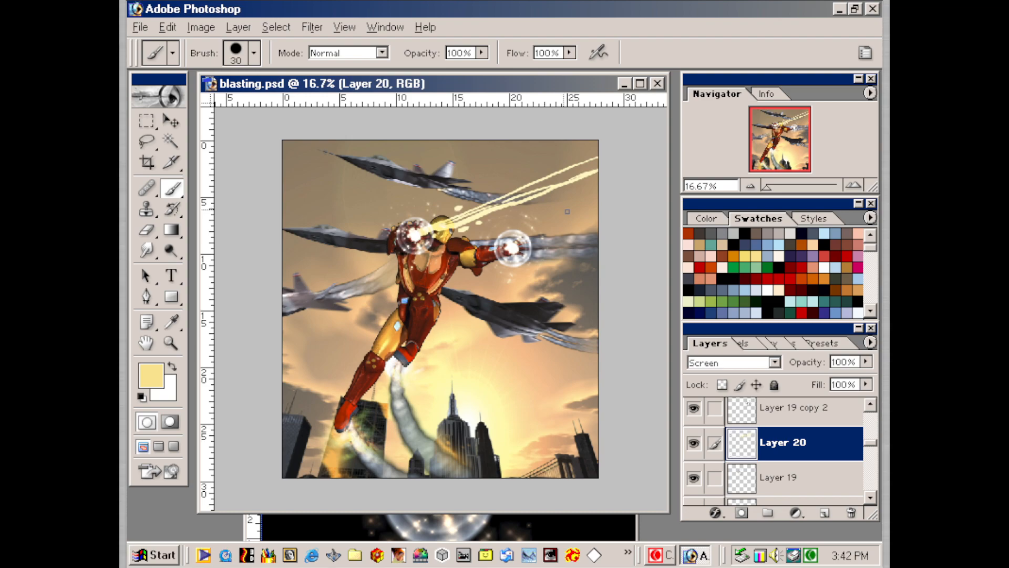
mouse_move(619, 207)
left_mouse_down()
mouse_move(509, 251)
mouse_move(561, 227)
left_mouse_up()
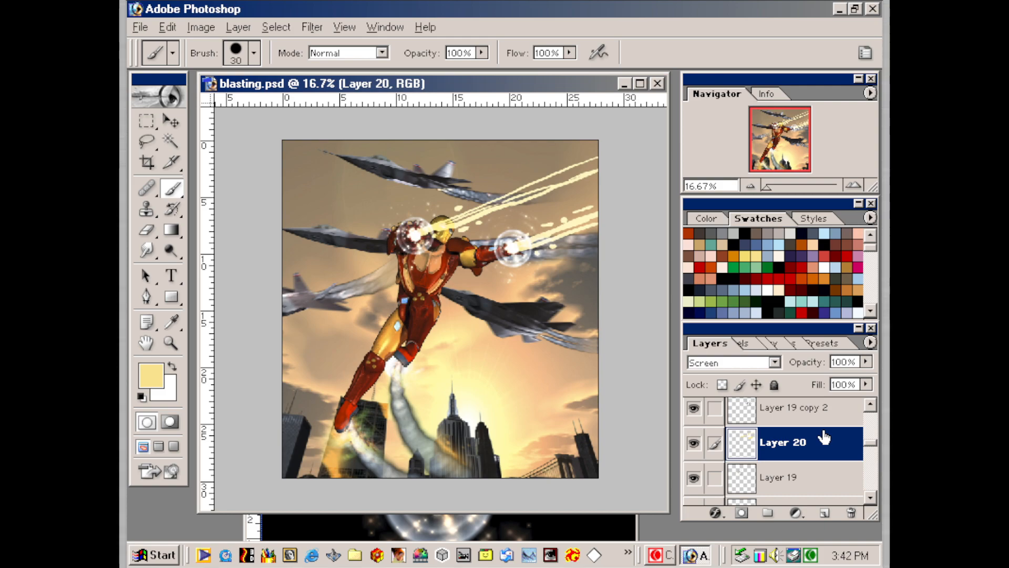
- Apply a Motion Blur to the yellow streaks at an angle of -69° and a distance of 67 pixels
left_click(345, 27)
left_click(386, 27)
mouse_move(313, 27)
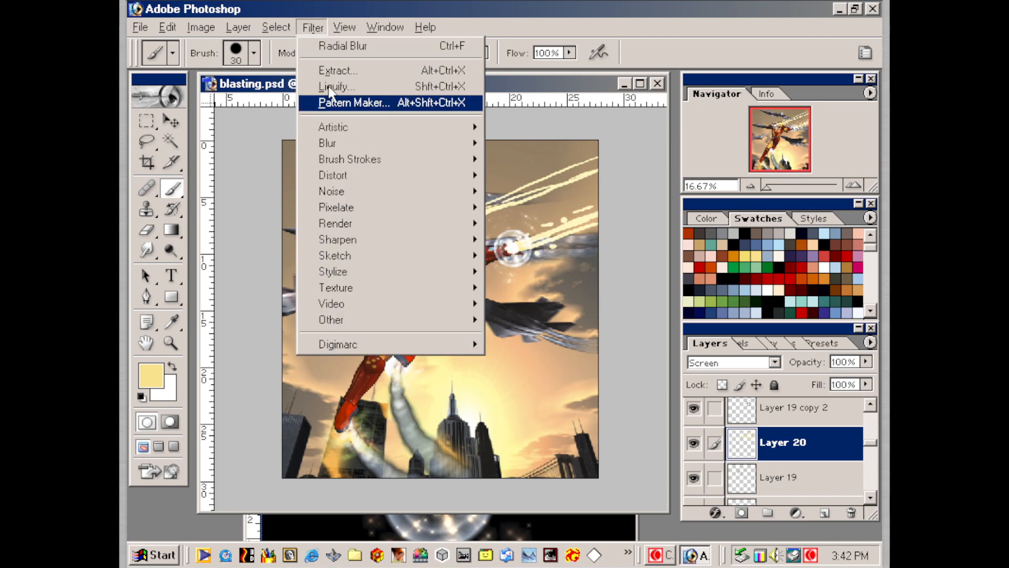
mouse_move(344, 144)
left_click(529, 191)
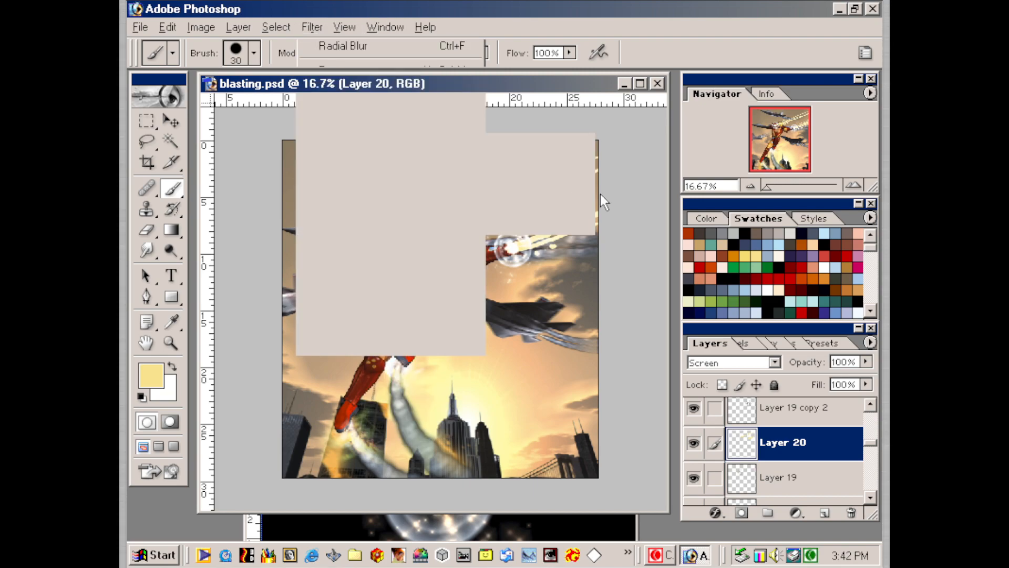
left_click_drag(744, 292, 743, 272)
left_click_drag(661, 436, 734, 435)
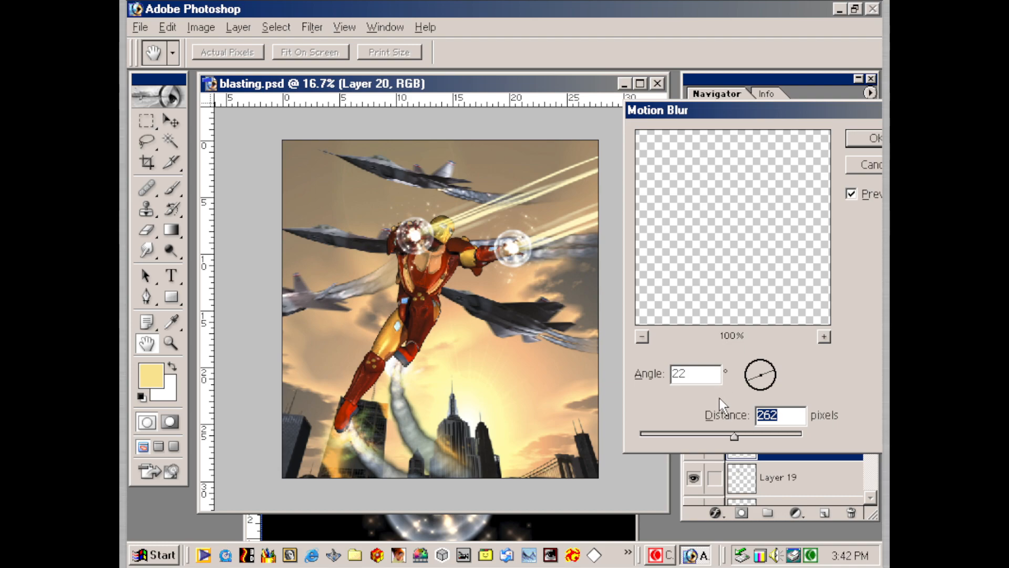
left_click_drag(778, 370, 752, 352)
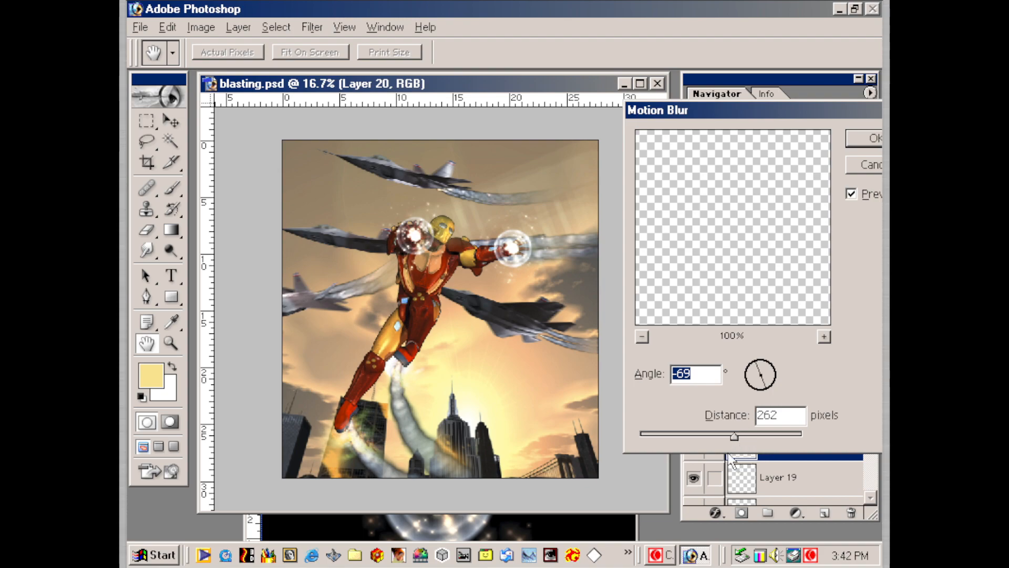
left_click_drag(730, 439, 714, 437)
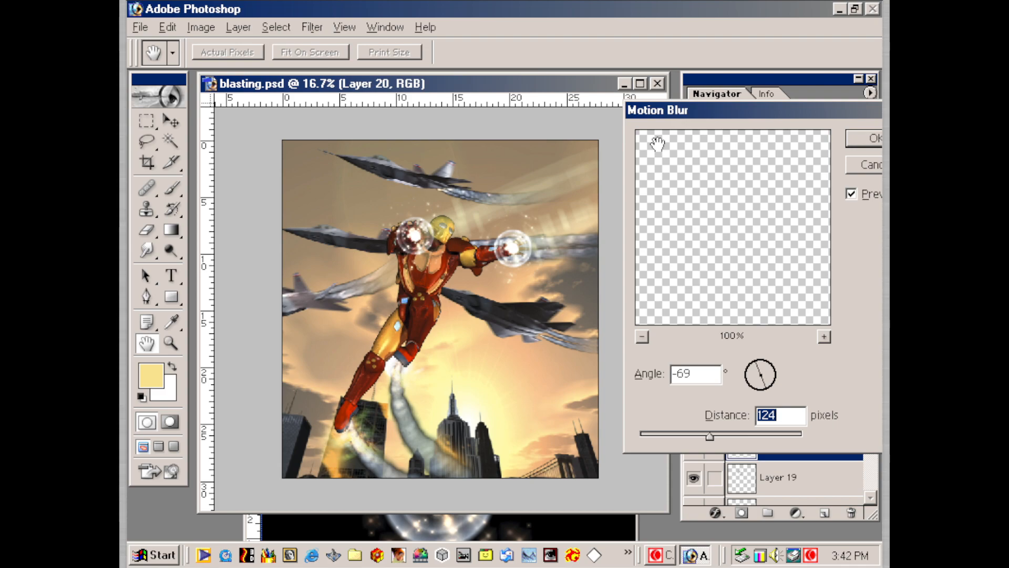
mouse_move(709, 436)
left_mouse_down()
mouse_move(677, 439)
mouse_move(691, 435)
left_mouse_up()
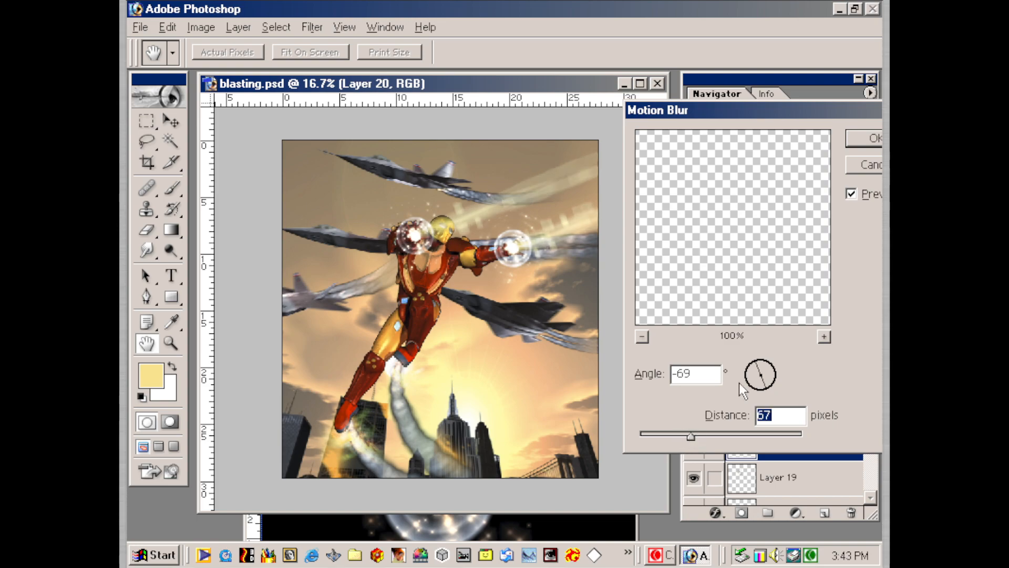
left_click(864, 138)
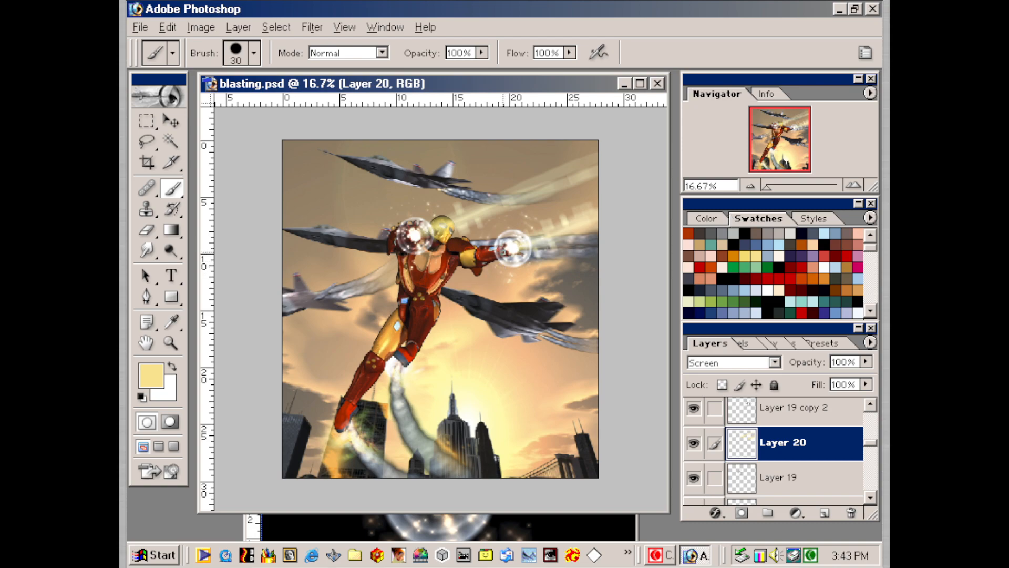
- Select two narrow straight-edged beams running from the hero's hands to the image's right edge with the lasso
key("l")
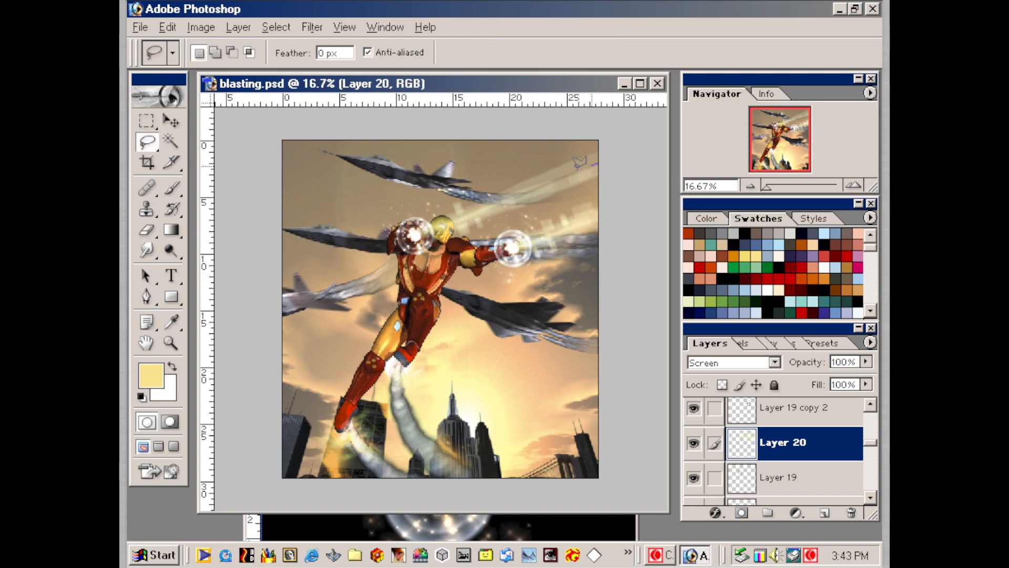
left_click(423, 228)
left_click(604, 150)
key("shift")
left_click(515, 239)
left_click(605, 220)
left_click(603, 203)
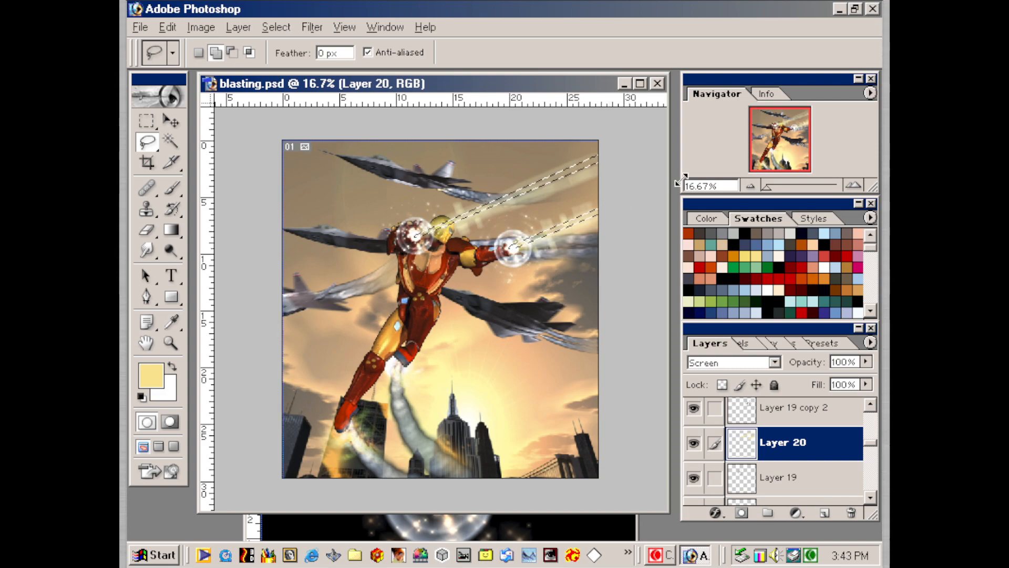
- Add a new layer above Layer 20 and set the foreground colour to orange
key("a")
left_click(722, 266)
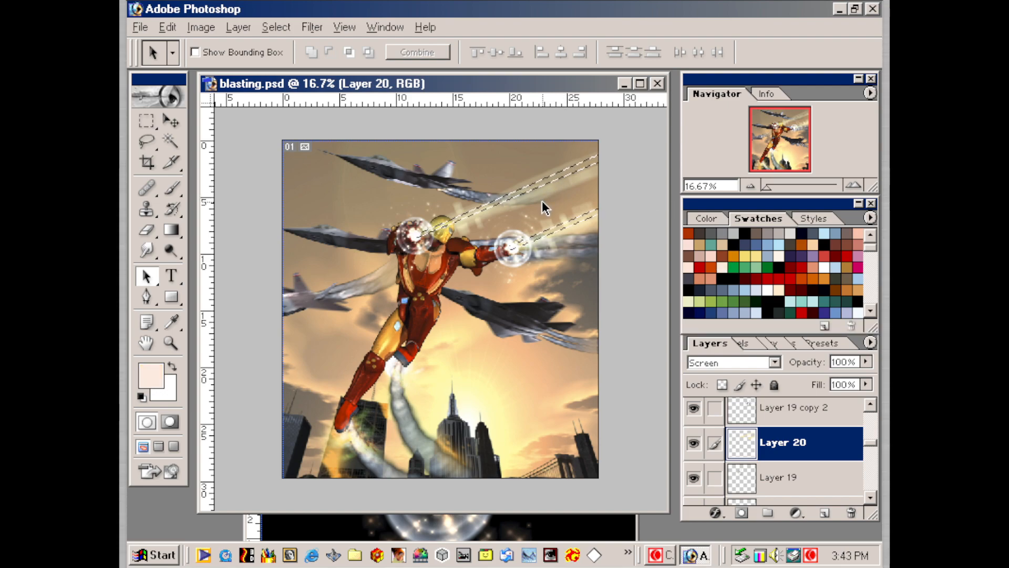
left_click(825, 513)
left_click(826, 513)
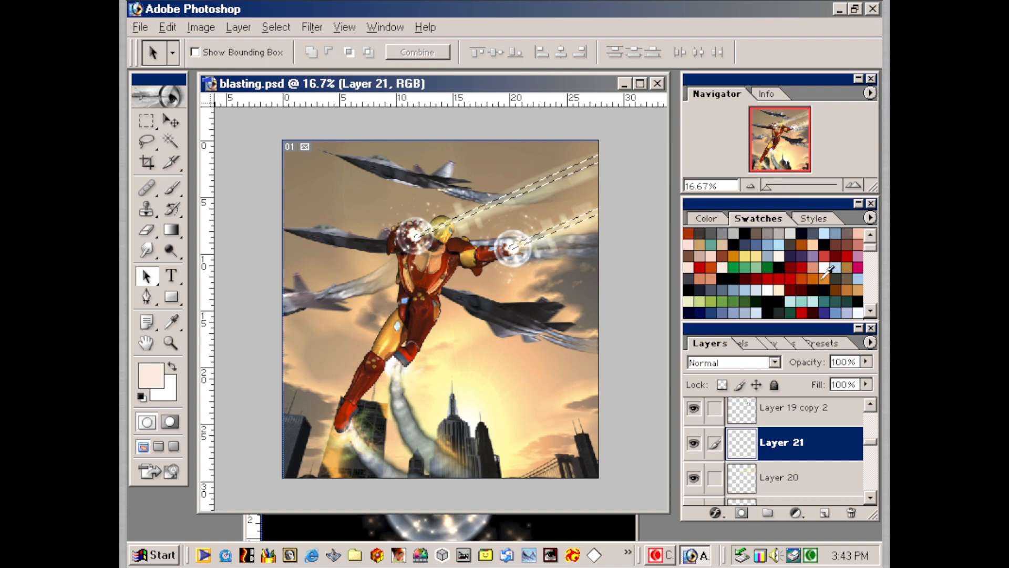
left_click(813, 278)
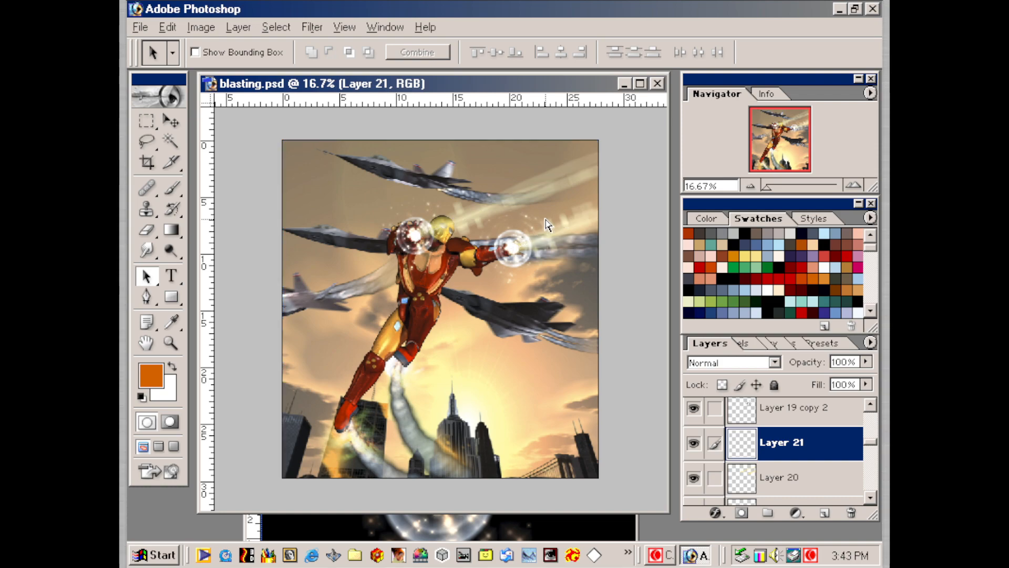
- Choose a soft brush enlarged to 300 pixels and paint the selected beam from the raised hand orange
key("b")
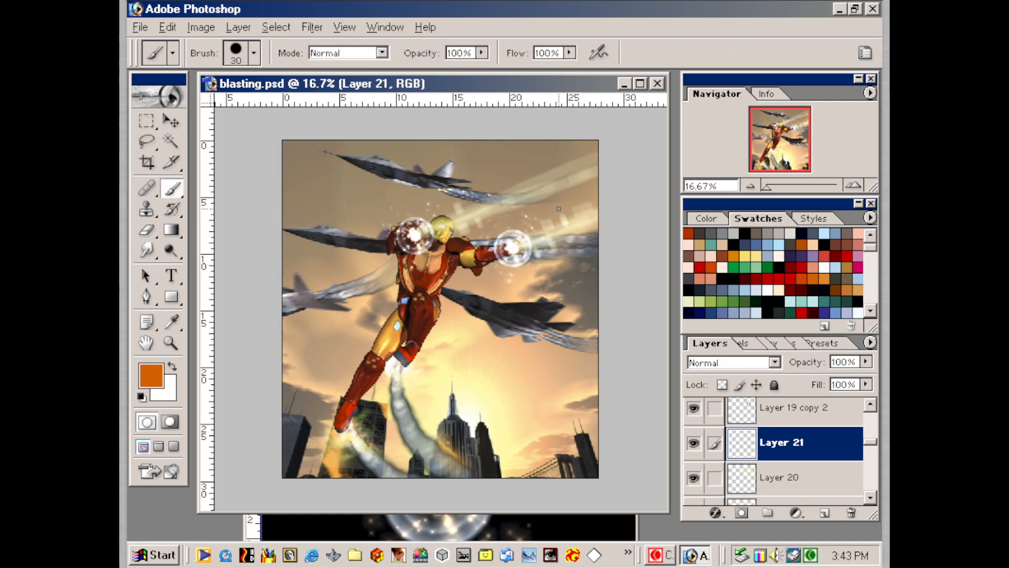
left_click(173, 53)
left_click(199, 117)
double_click(202, 136)
key("bracketright")
key("bracketright")
key("bracketright")
key("bracketright")
key("bracketright")
key("bracketright")
key("bracketright")
key("bracketright")
key("bracketright")
key("bracketright")
left_click_drag(590, 164, 415, 234)
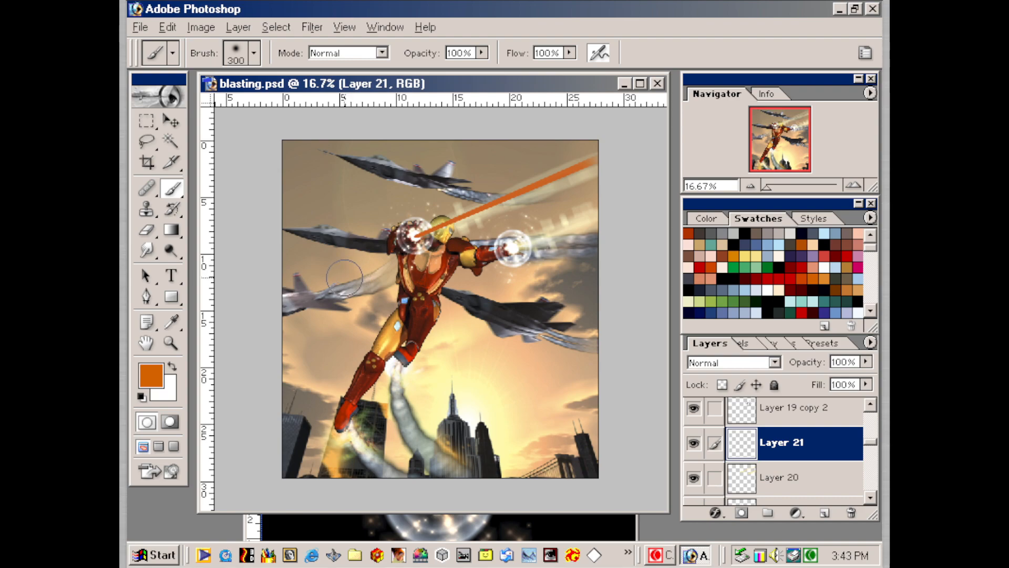
- Paint the outstretched hand's beam orange and set Layer 21, raised above Layer 16 in the stack, to Screen blending
left_click_drag(596, 210, 520, 245)
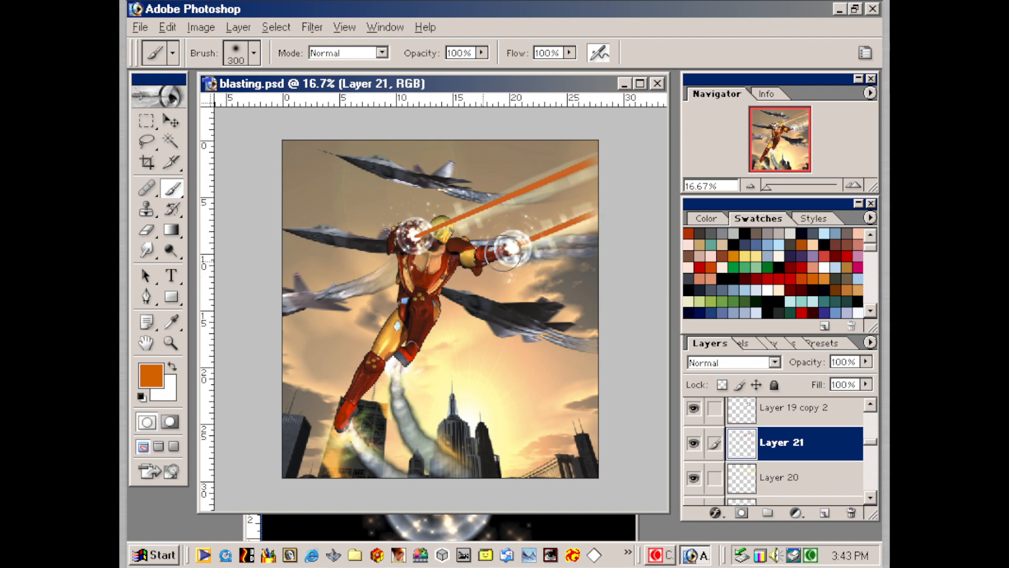
left_click_drag(807, 454, 813, 419)
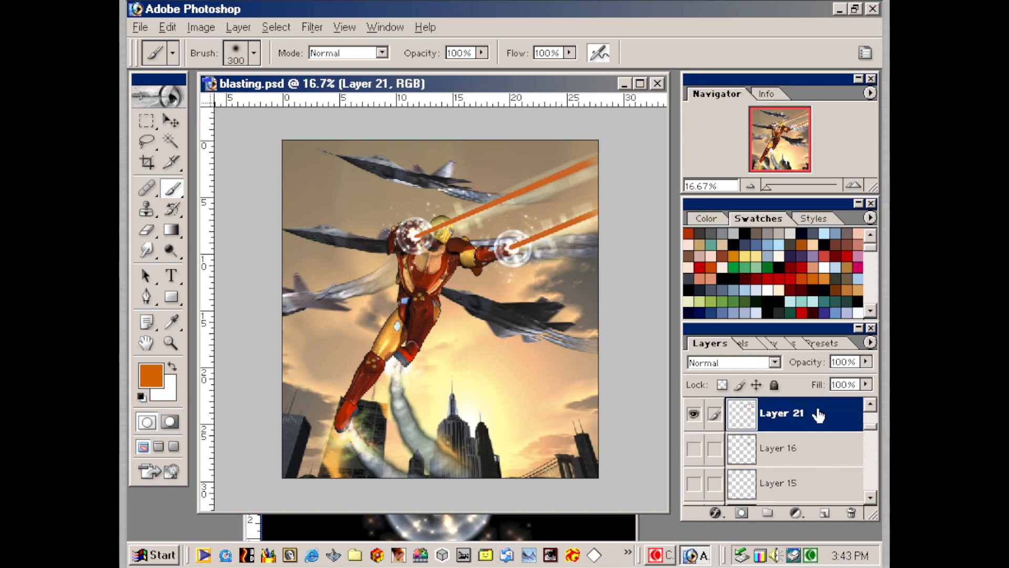
left_click(756, 362)
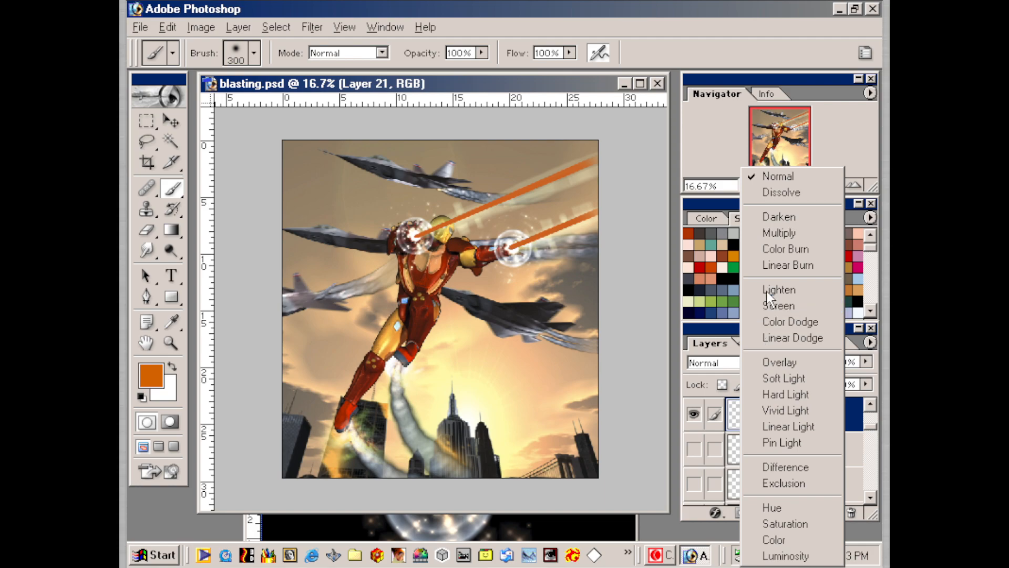
left_click(776, 306)
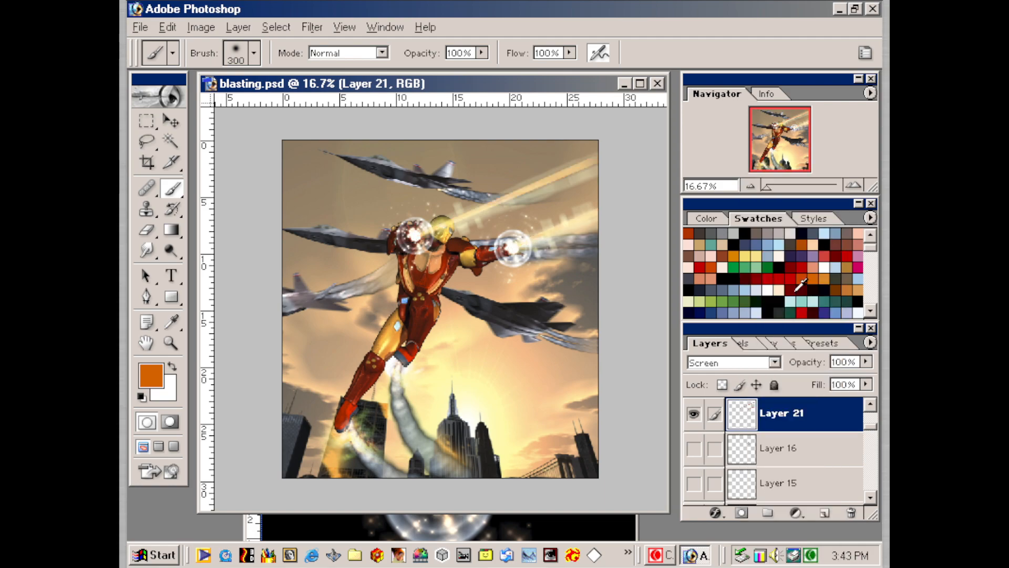
- Reduce the brush to 100 pixels and set the foreground colour to pale yellow for the beams' cores
key("bracketleft")
key("bracketleft")
key("bracketleft")
key("bracketleft")
key("bracketleft")
left_click(757, 255)
key("bracketleft")
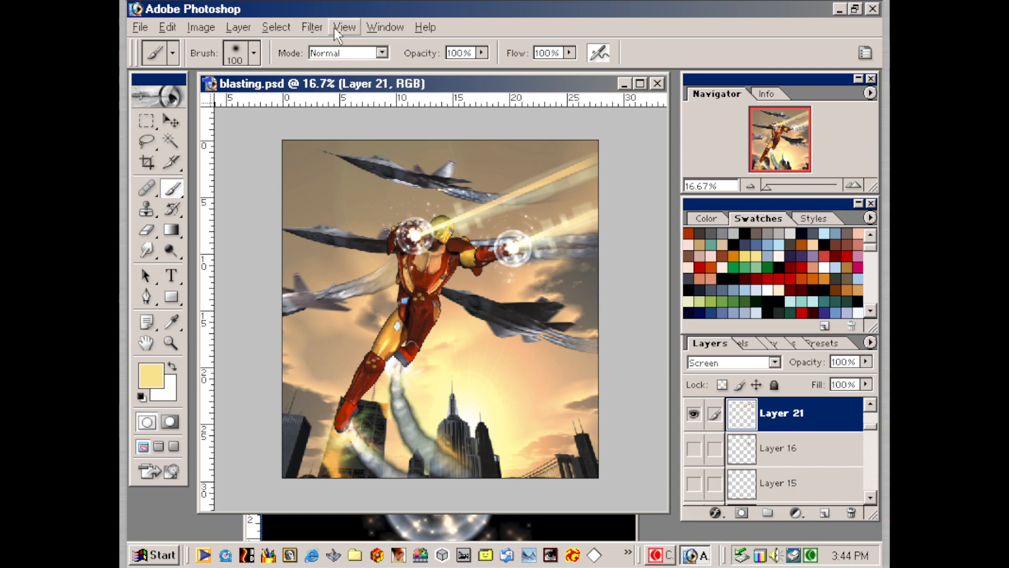
- Apply a Motion Blur to the beams on Layer 21 at an angle of 15° and a distance of 67 pixels
left_click(314, 27)
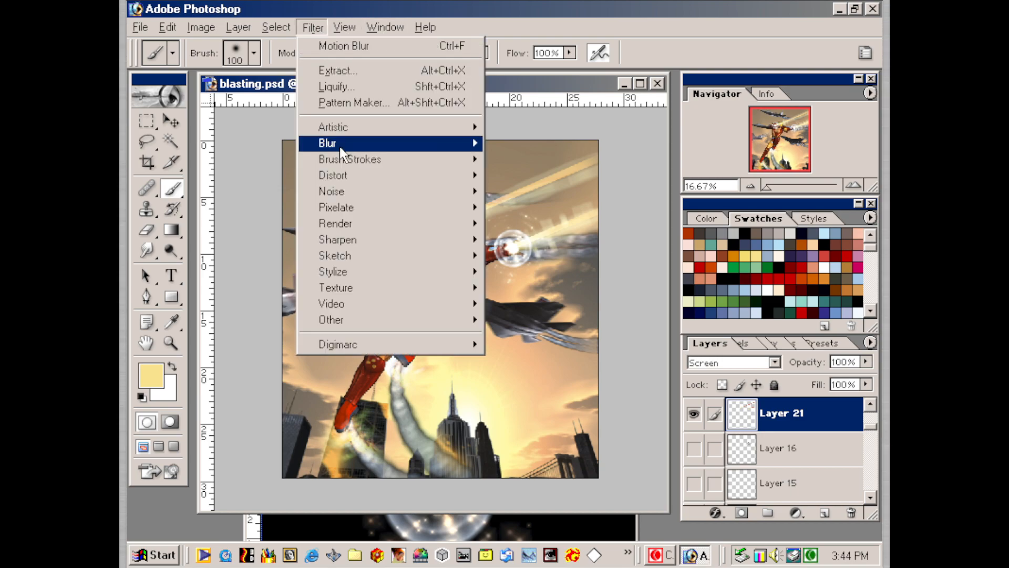
mouse_move(423, 145)
left_click(536, 193)
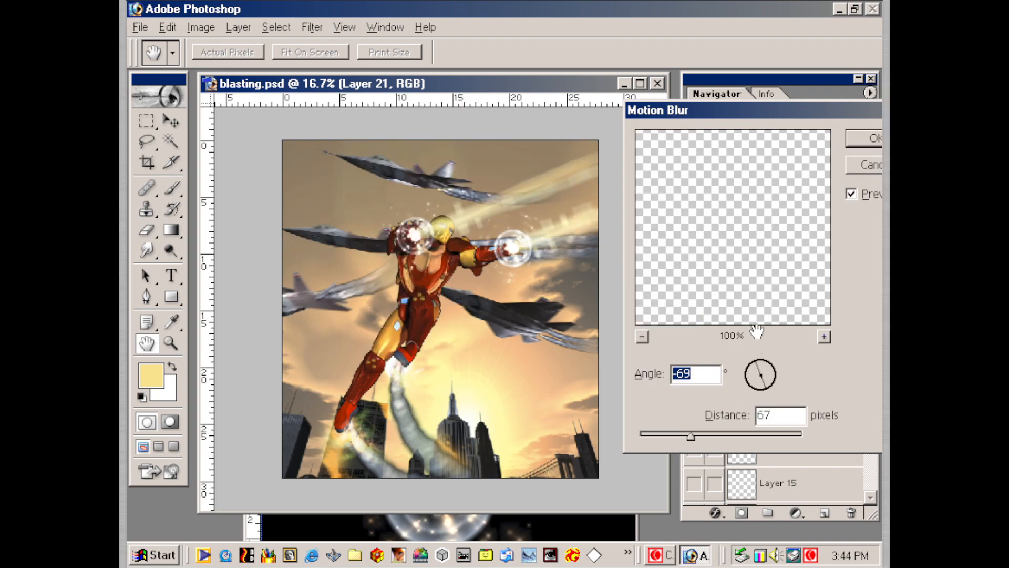
left_click_drag(755, 364, 783, 368)
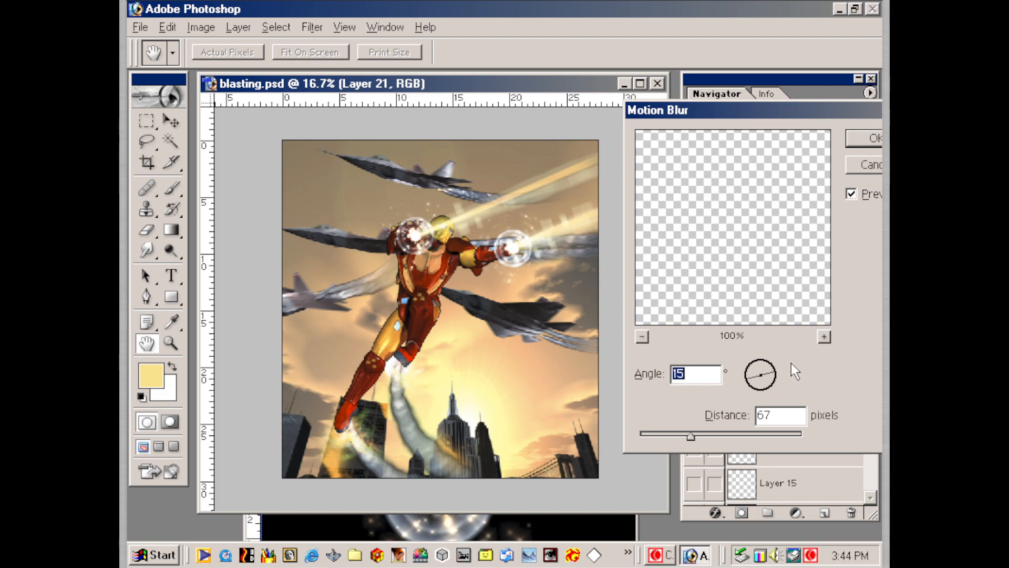
left_click(868, 137)
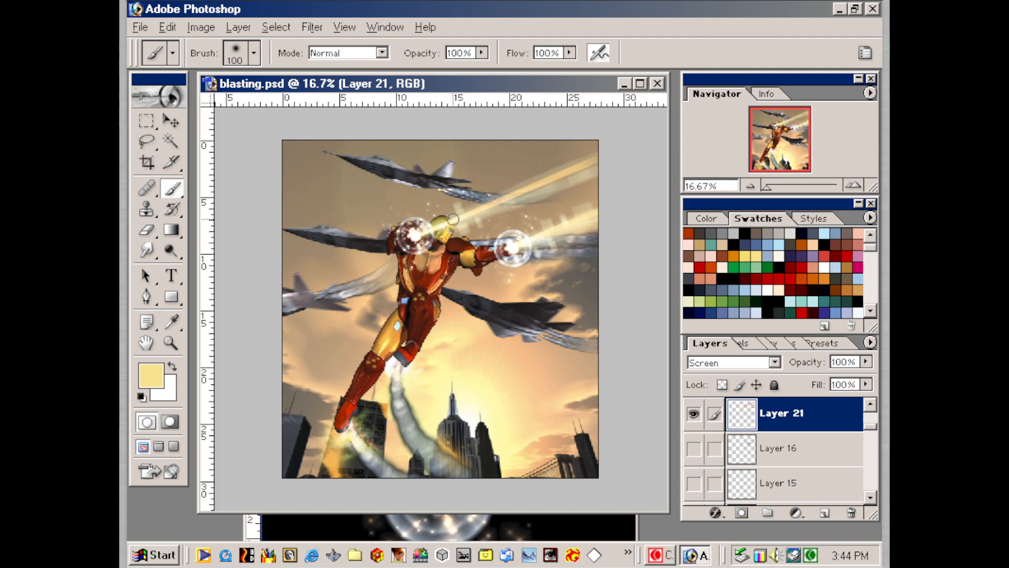
key("ctrl+plus")
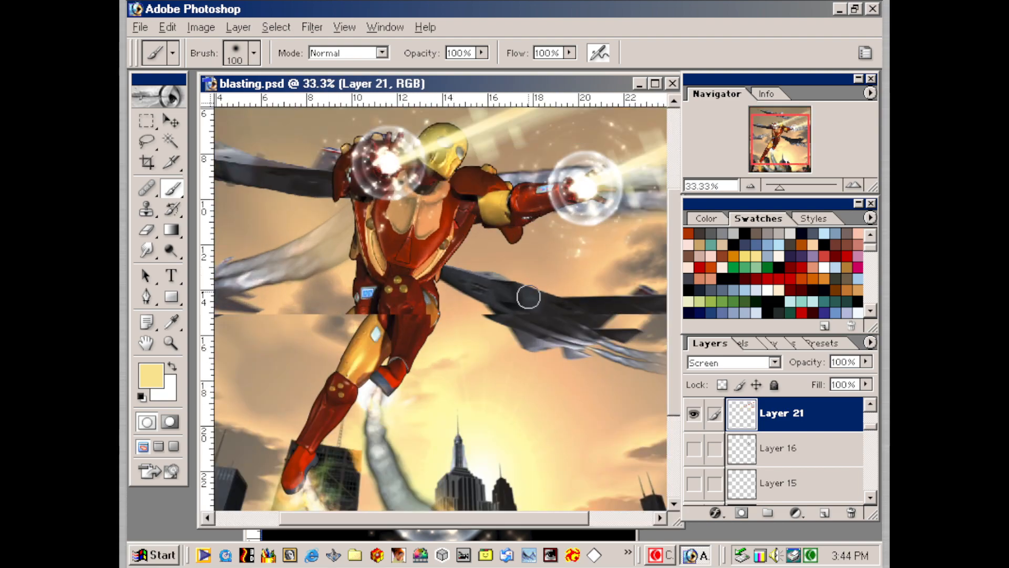
mouse_move(585, 408)
left_mouse_down()
mouse_move(516, 453)
mouse_move(547, 443)
mouse_move(569, 457)
left_mouse_up()
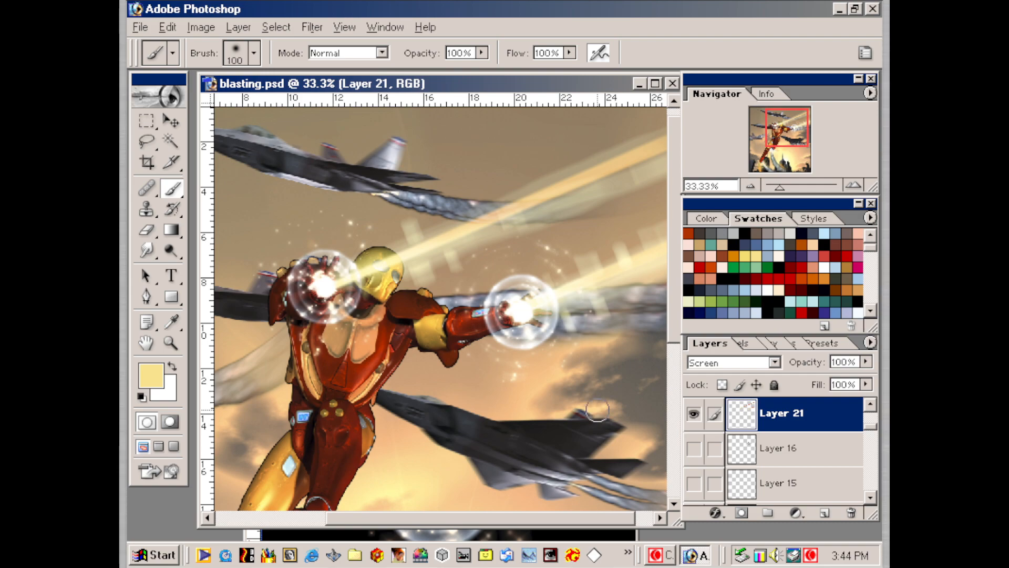
key("ctrl+minus")
key("ctrl+minus")
key("ctrl+minus")
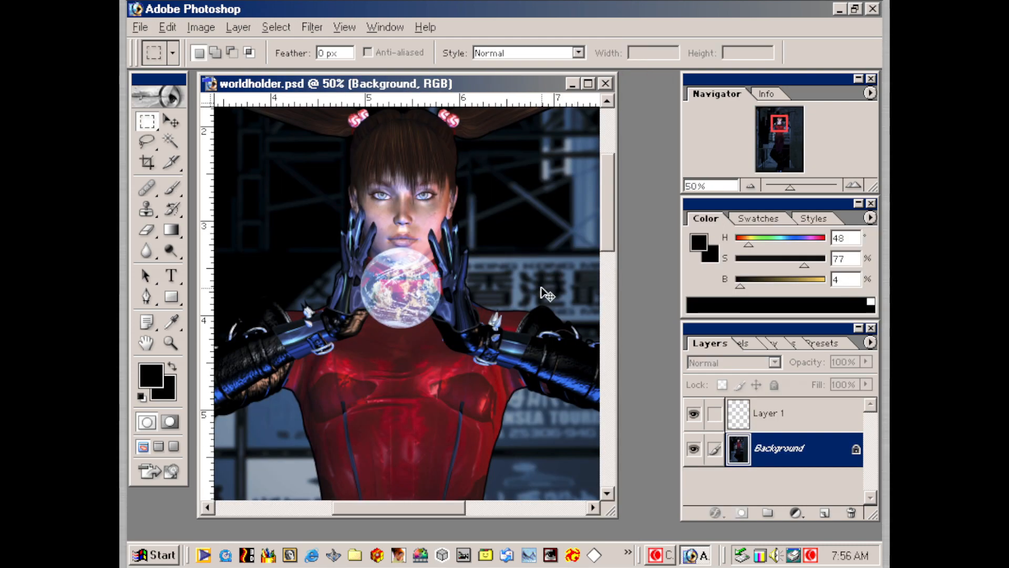
- Examine the figure in worldholder.psd with and without the globe on Layer 1
key("ctrl+minus")
key("ctrl+minus")
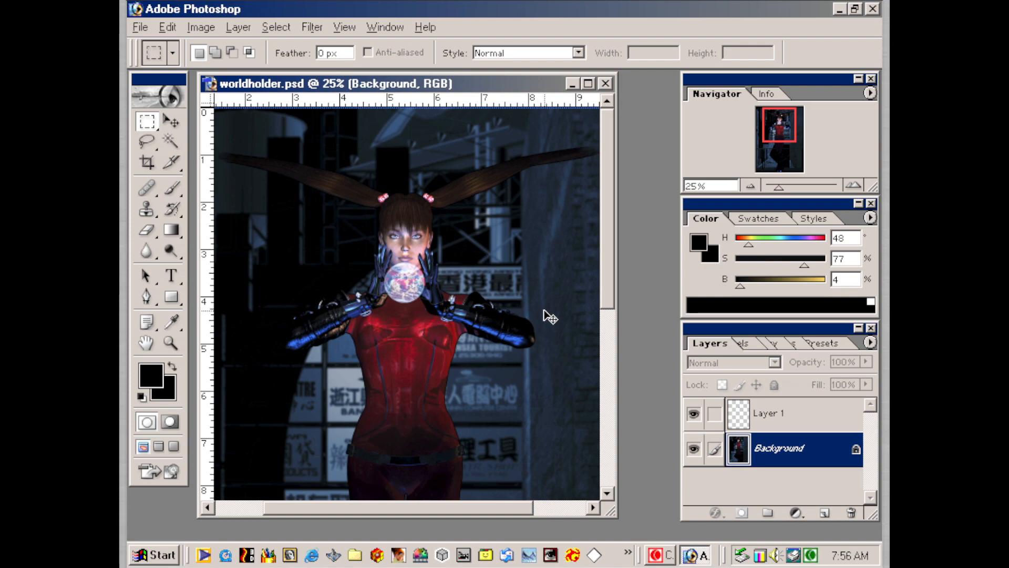
key("ctrl+plus")
key("ctrl+plus")
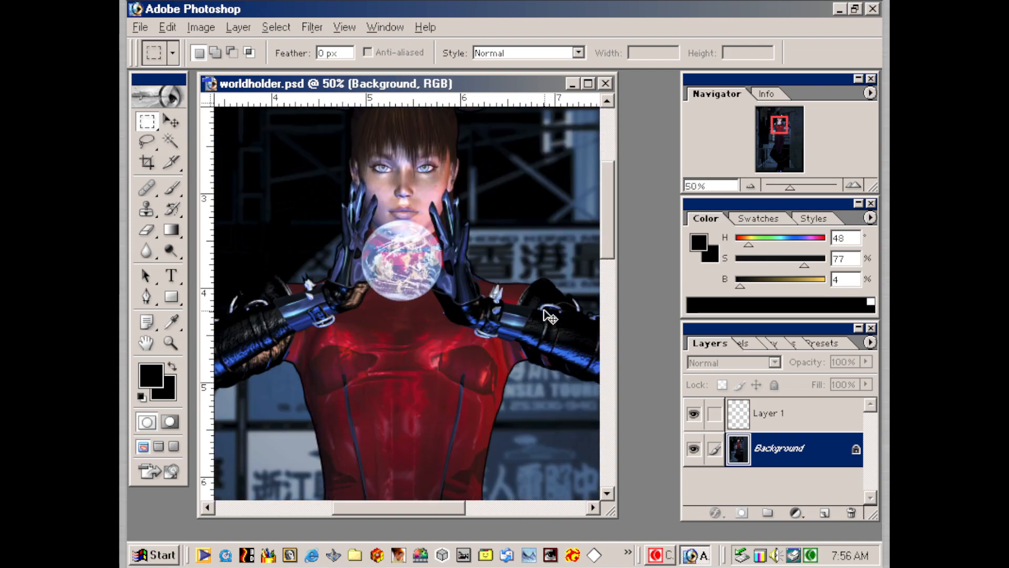
key("ctrl+plus")
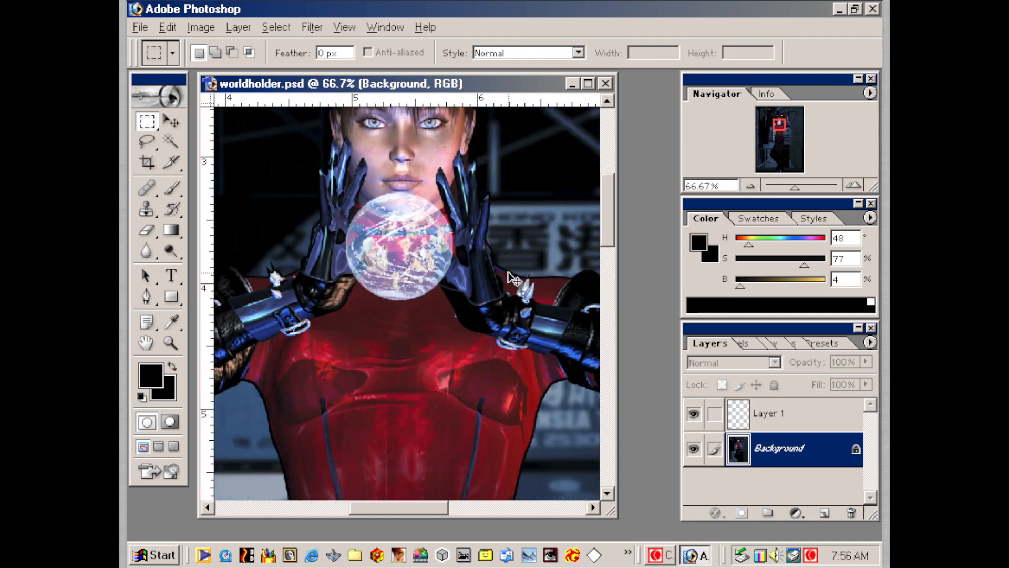
key("ctrl+minus")
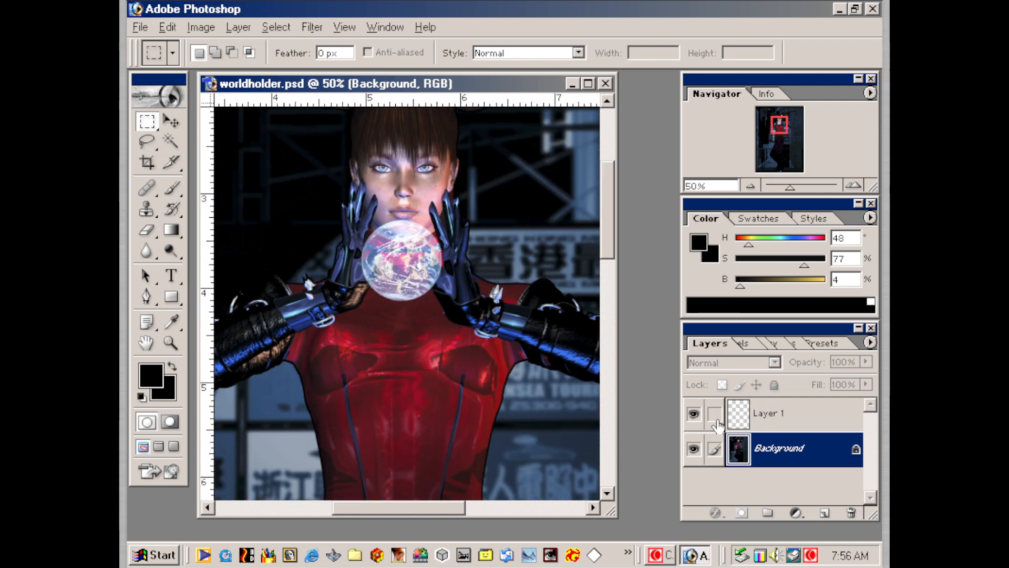
left_click(694, 415)
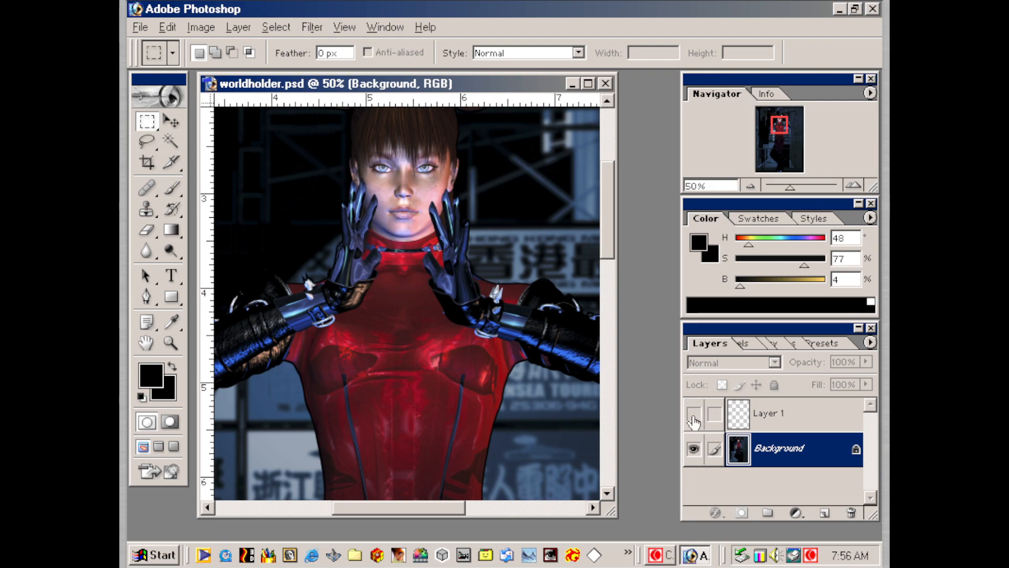
key("ctrl+minus")
key("ctrl+minus")
key("ctrl+minus")
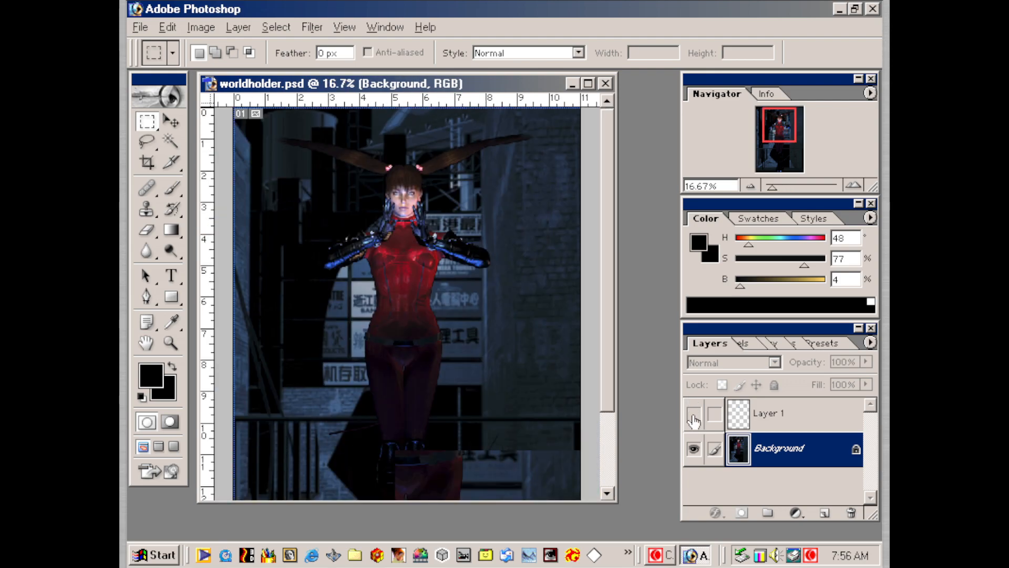
key("ctrl+plus")
key("ctrl+plus")
key("ctrl+plus")
key("ctrl+plus")
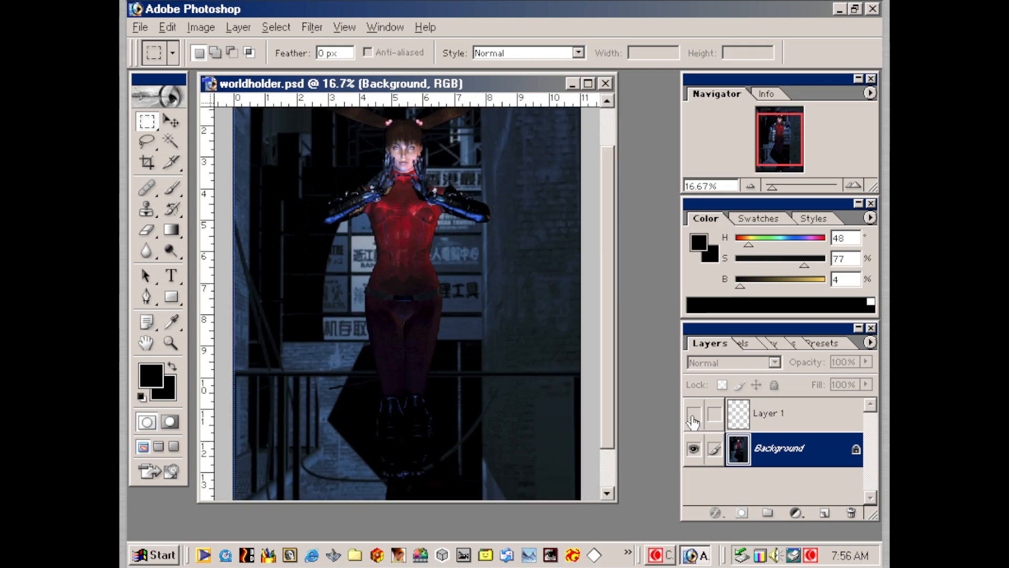
left_click_drag(475, 175, 493, 396)
left_click_drag(495, 254, 493, 342)
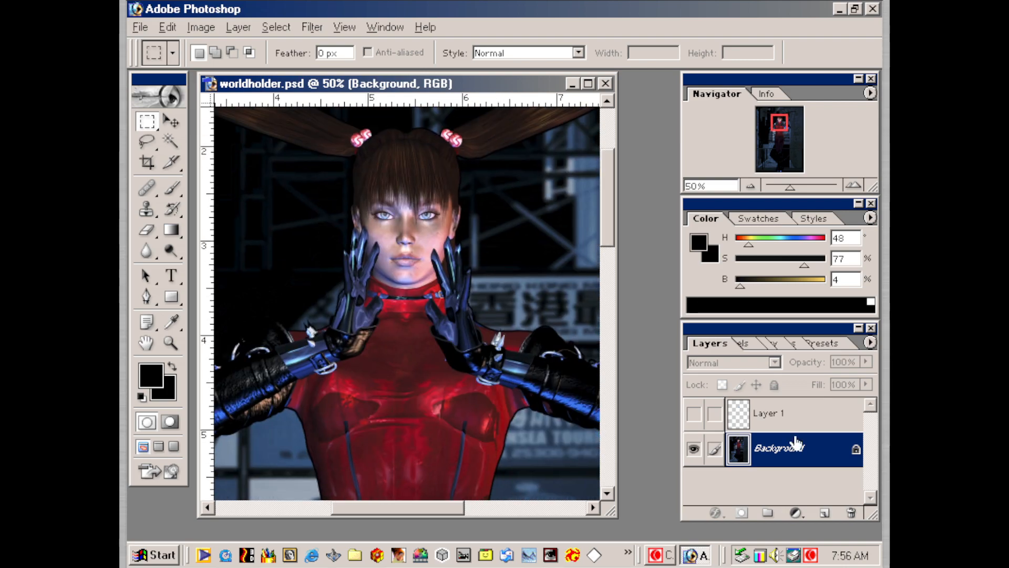
left_click(694, 414)
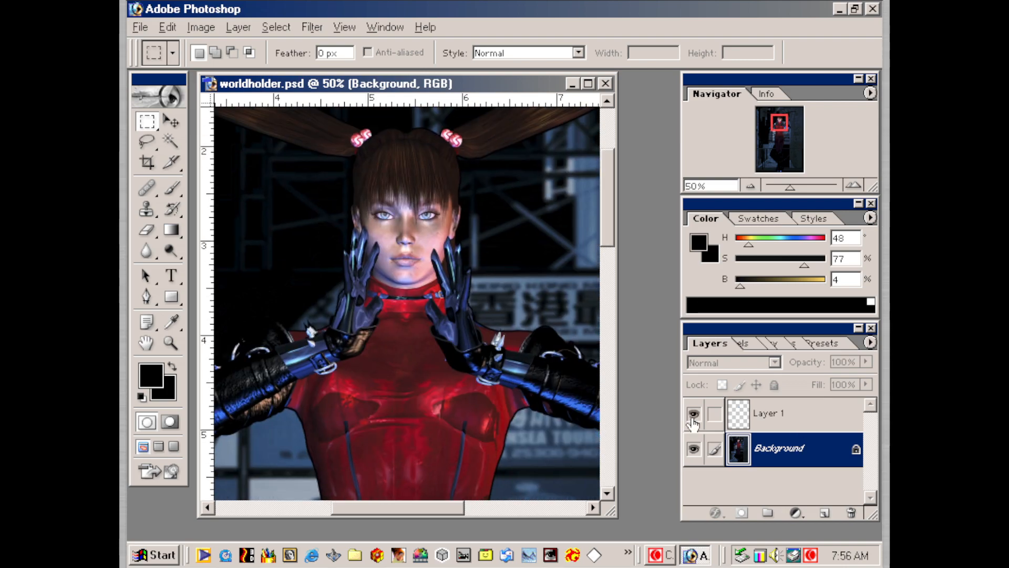
- Compare the globe on Layer 1 in Normal and Screen blending modes
left_click(791, 415)
left_click(742, 362)
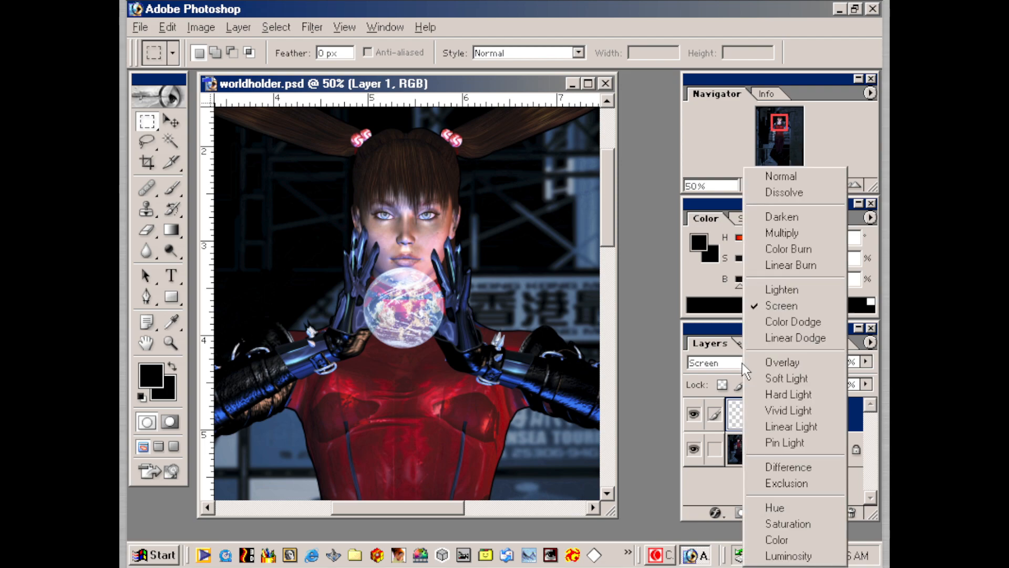
left_click(808, 185)
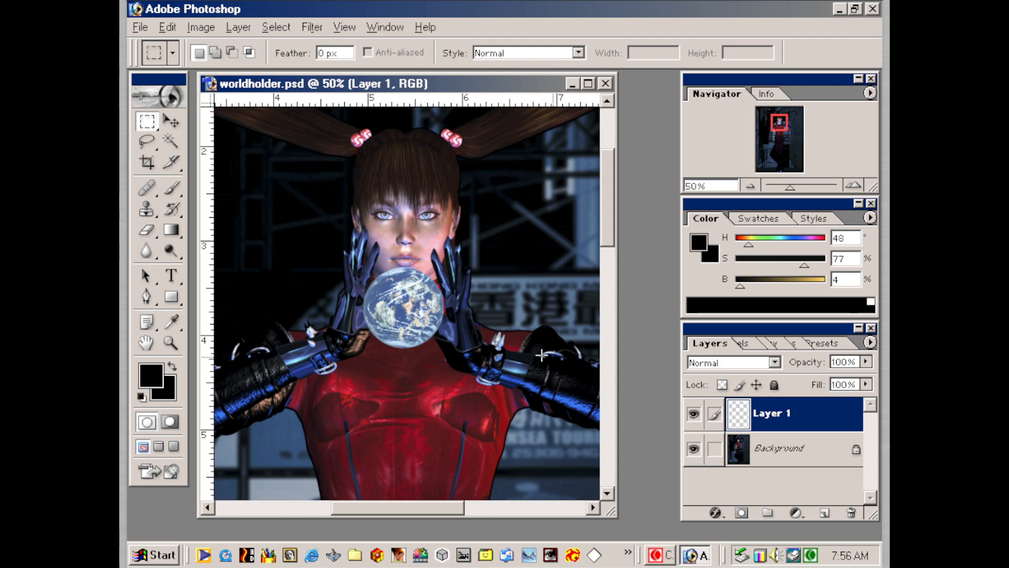
left_click(733, 363)
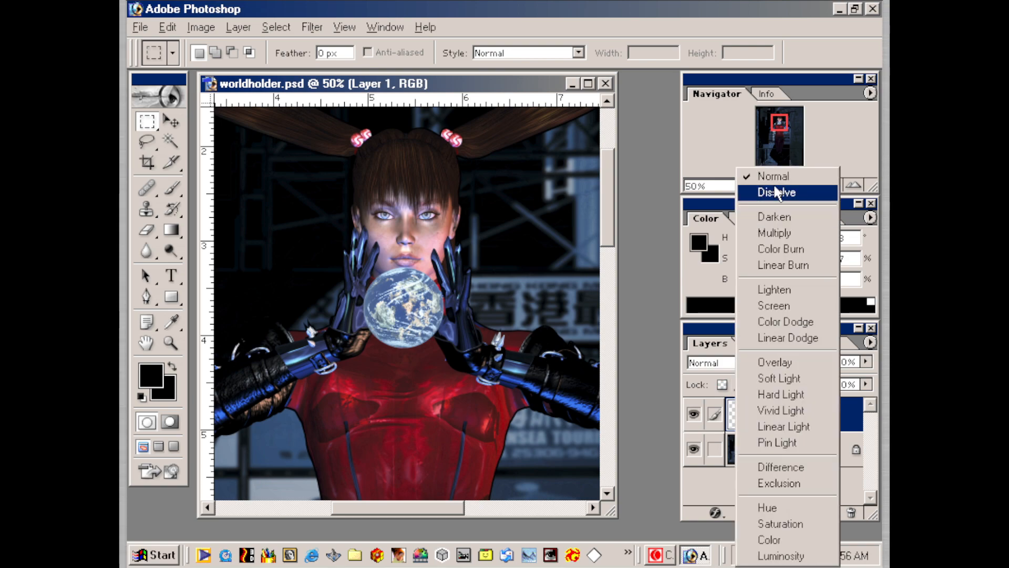
left_click(779, 305)
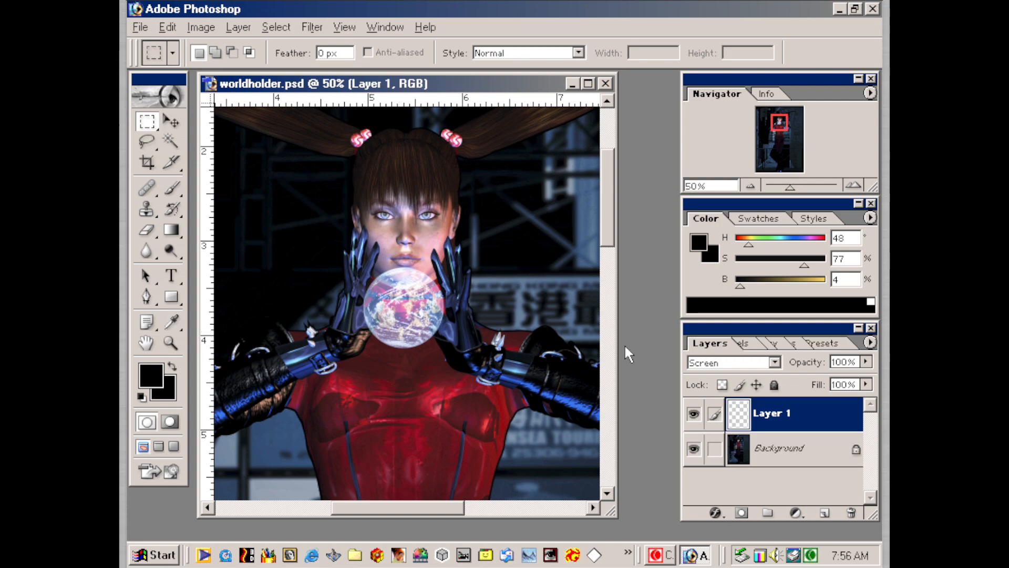
- Duplicate the globe layer and select a large rectangular area centred on the globe
left_click_drag(785, 417, 824, 513)
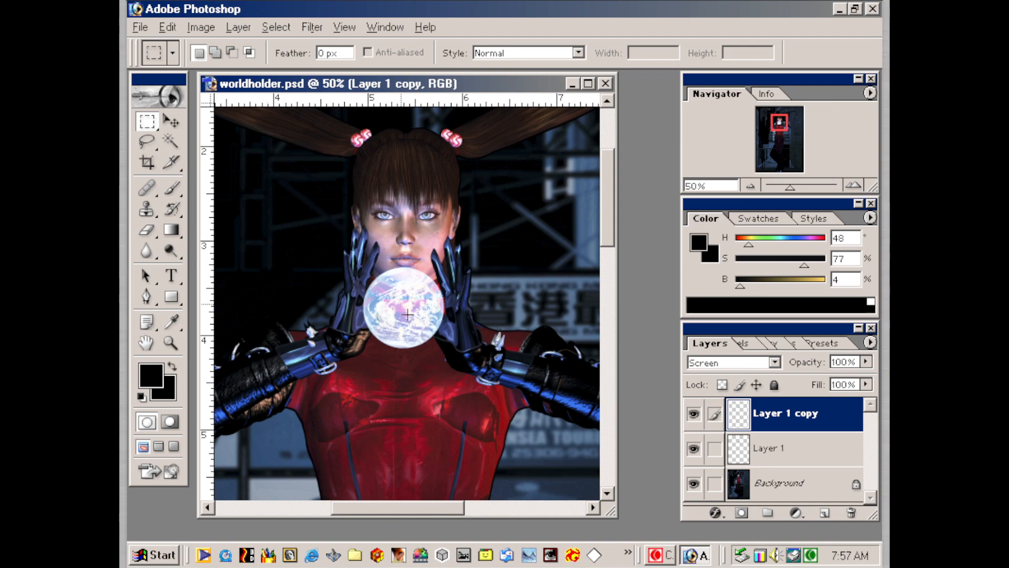
left_click_drag(404, 306, 416, 325)
left_click_drag(519, 389, 550, 440)
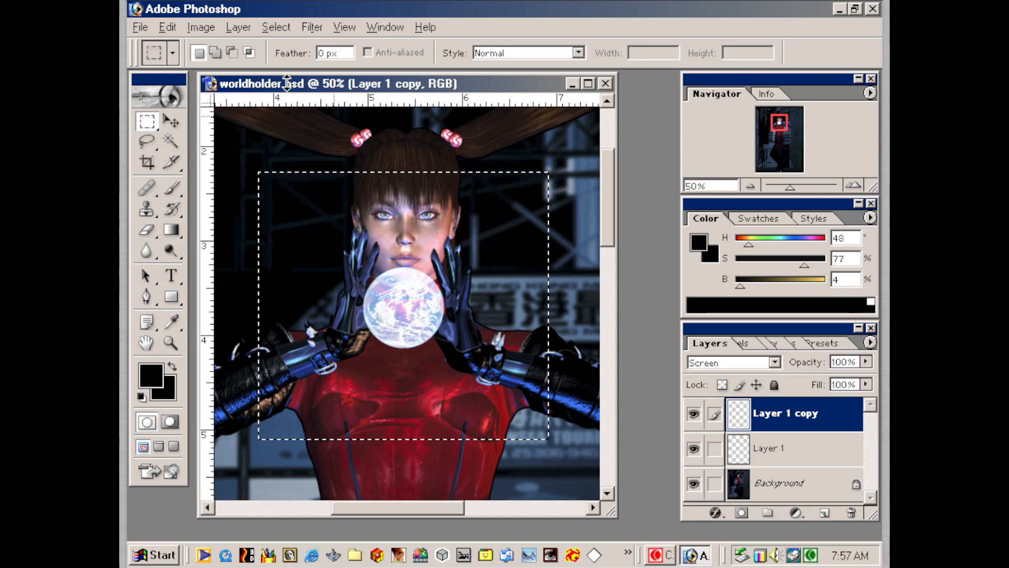
- Apply a Radial Blur to the duplicated globe layer with the Zoom method, an amount of 100 and Draft quality
left_click(313, 27)
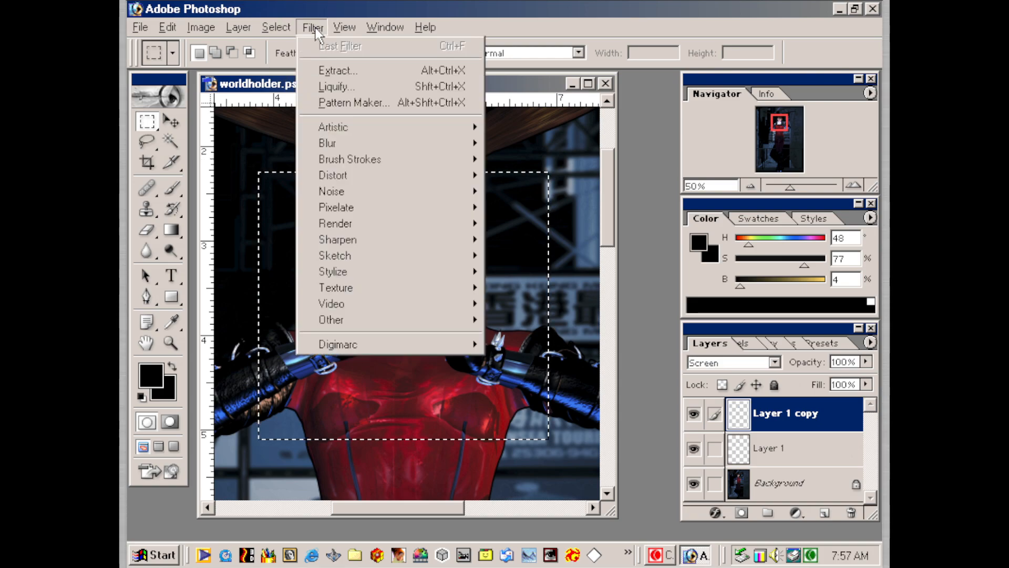
mouse_move(334, 148)
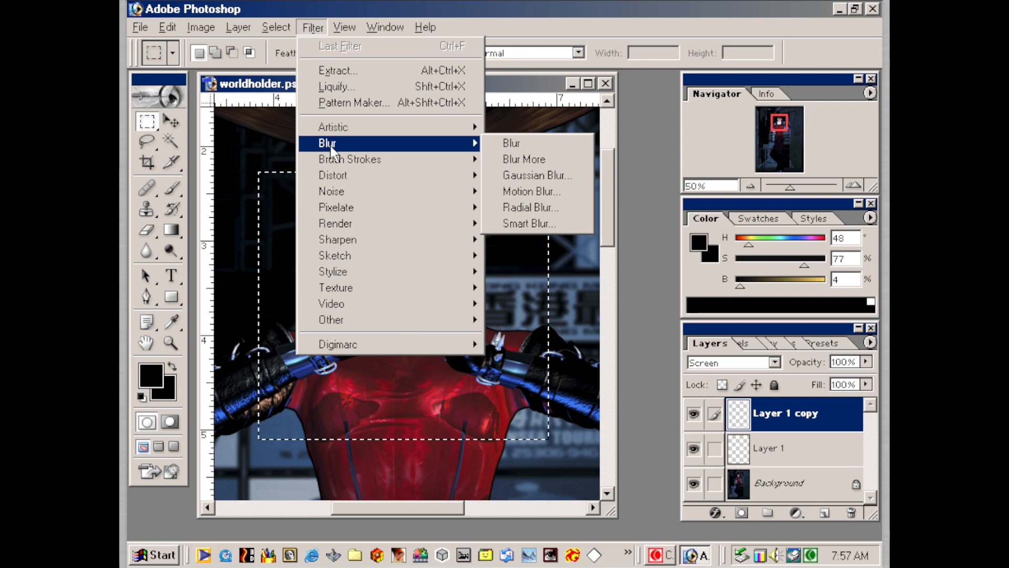
left_click(513, 208)
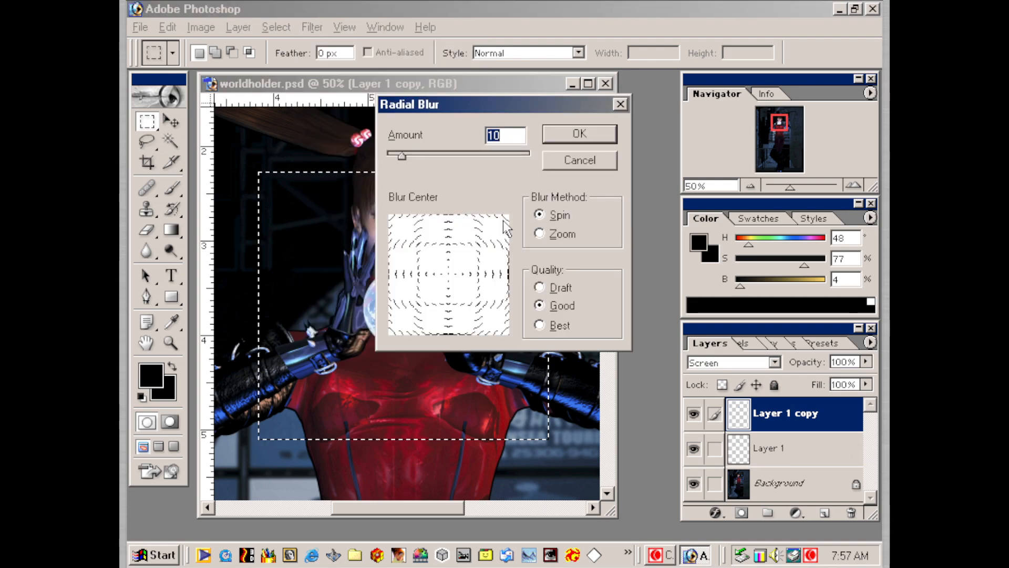
left_click(540, 232)
left_click_drag(403, 156, 532, 156)
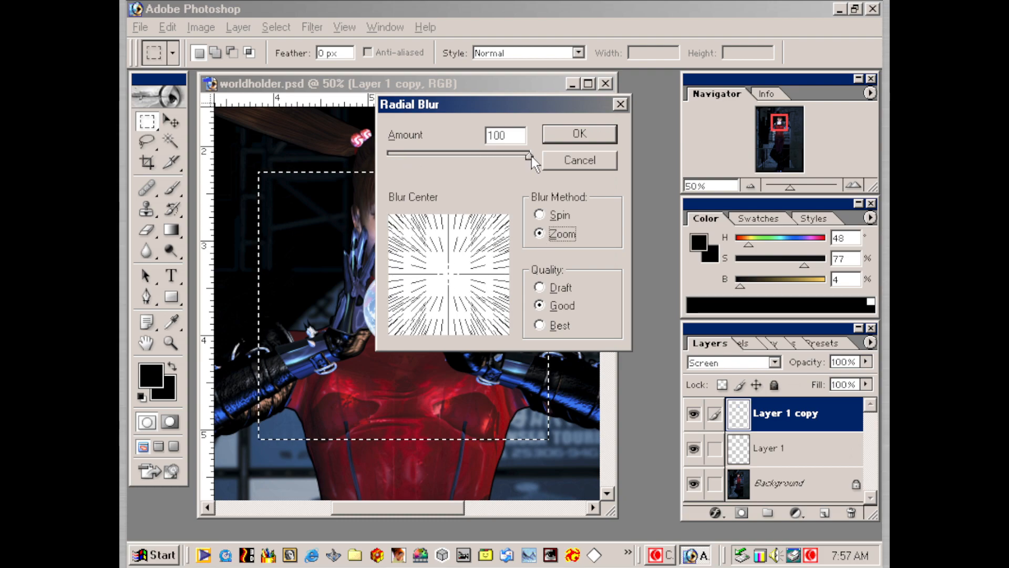
left_click(540, 288)
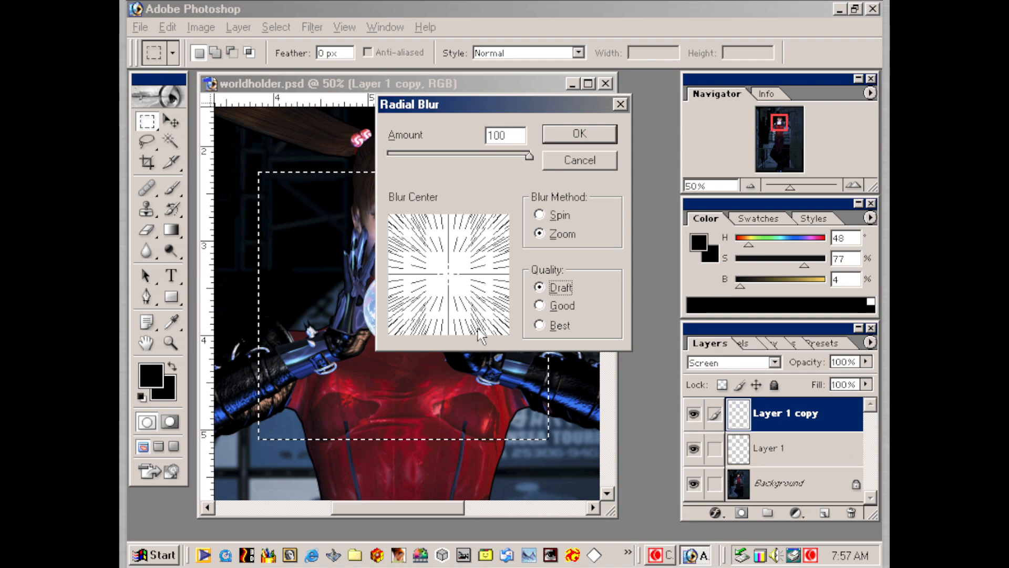
left_click(590, 132)
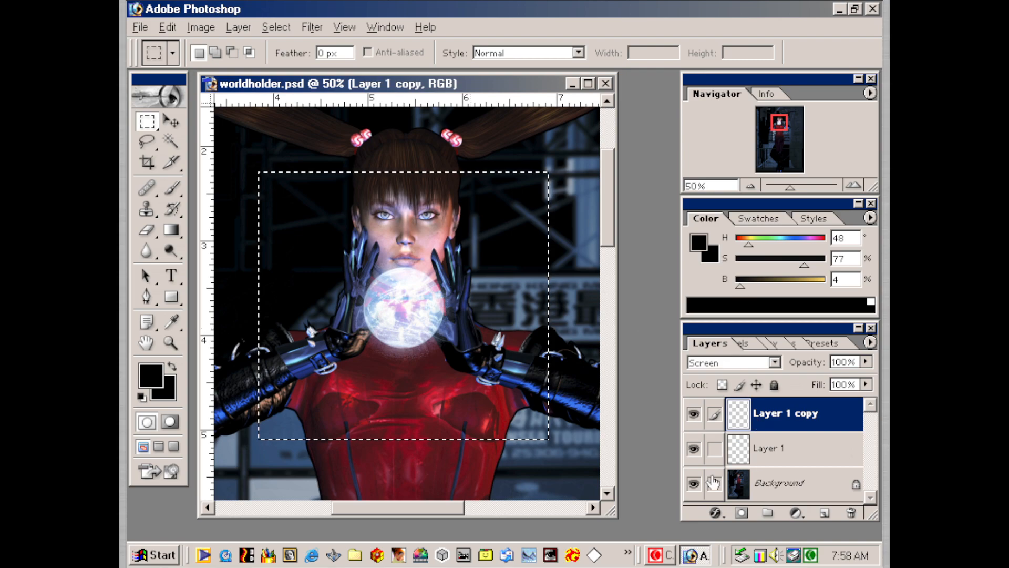
left_click(694, 449)
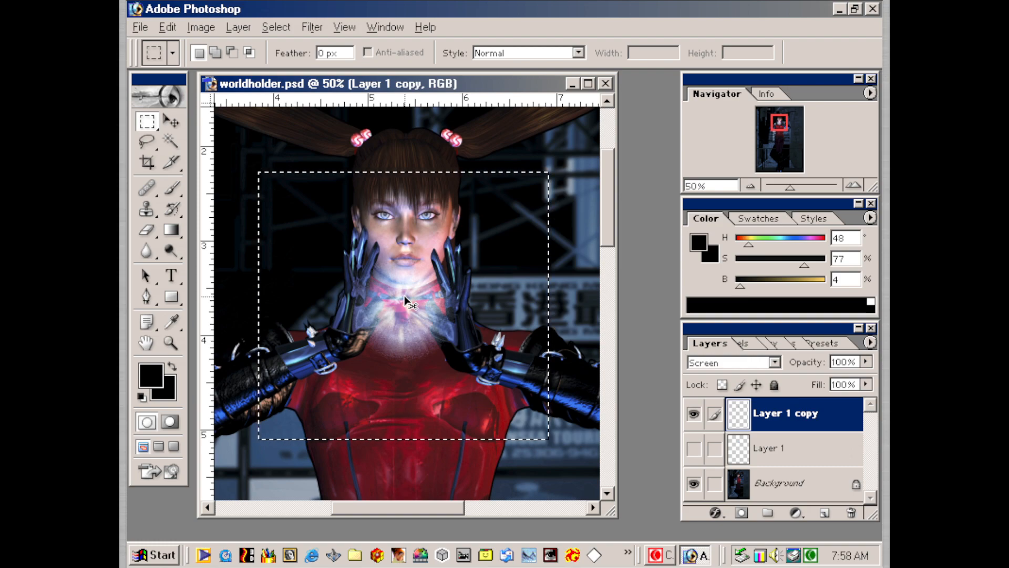
key("ctrl+l")
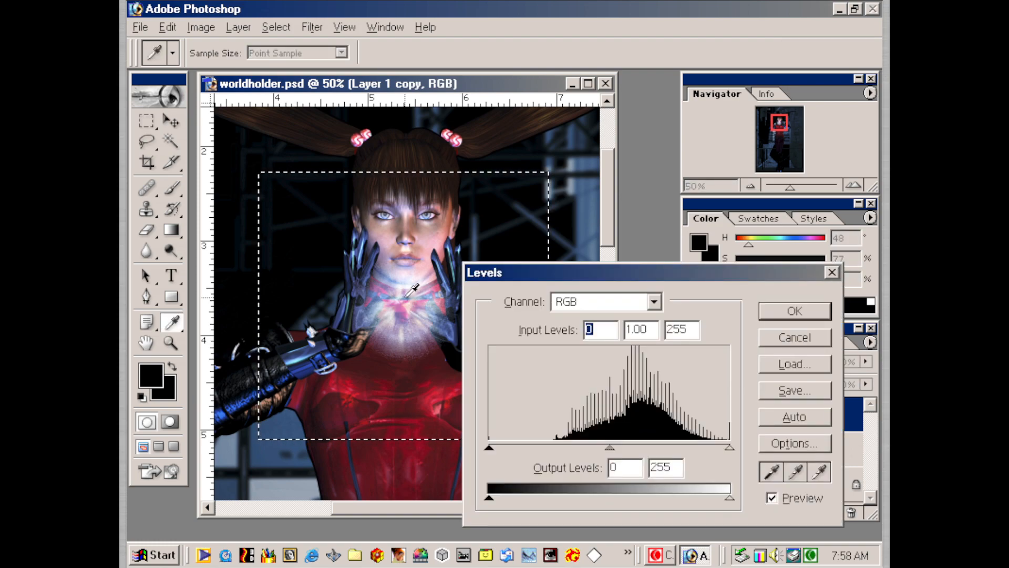
left_click(794, 340)
- Show Layer 1 again, add a new layer directly above it, clear the selection and fill the new layer with the near-black foreground colour
left_click(781, 453)
left_click(694, 448)
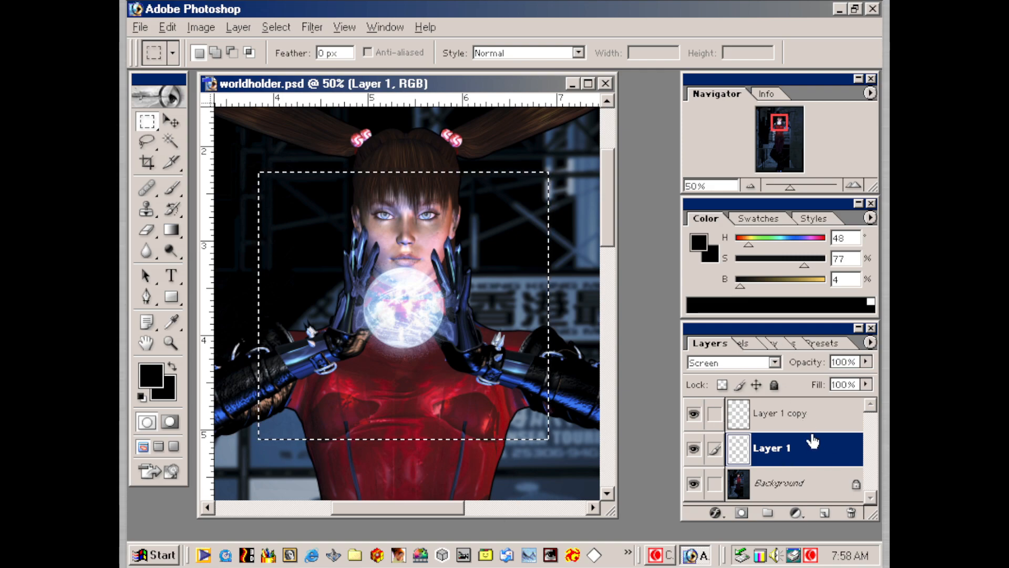
left_click(824, 513)
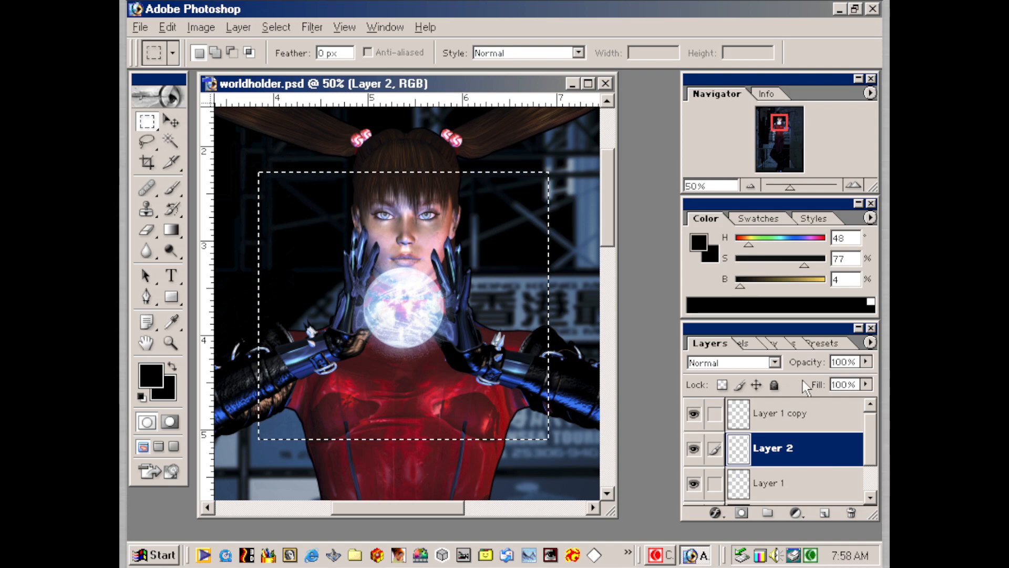
key("alt")
left_click(551, 395)
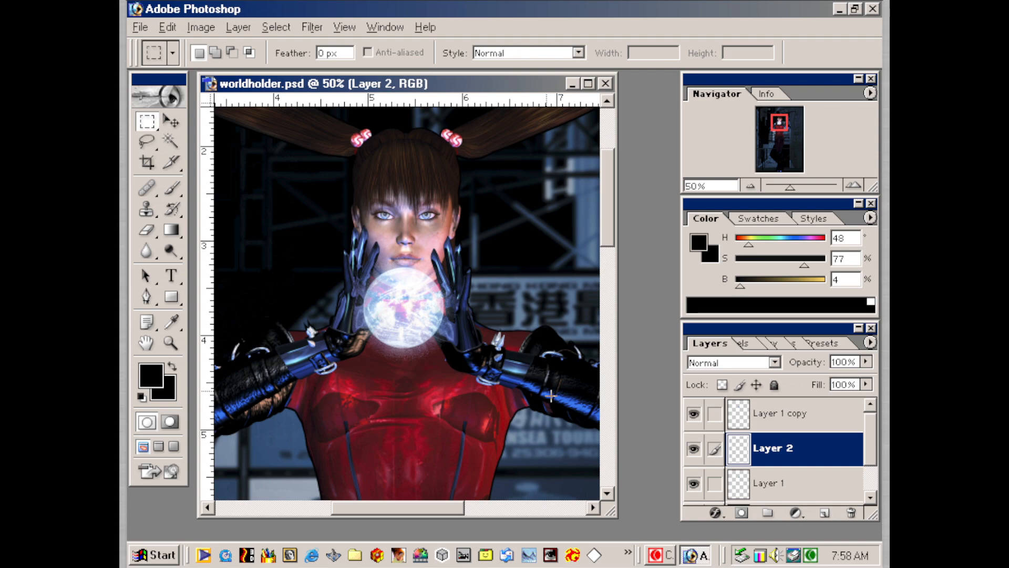
key("alt+BackSpace")
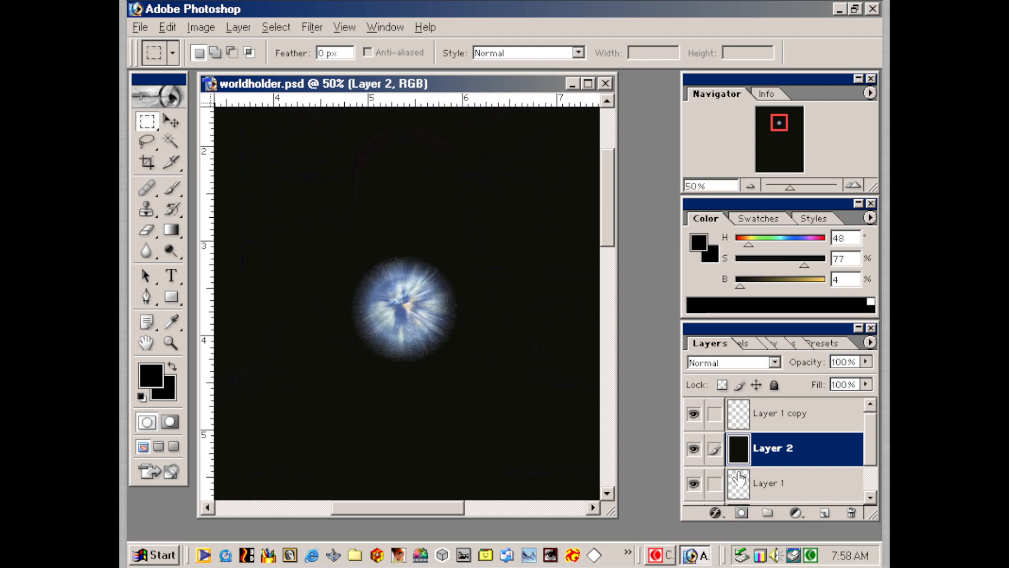
- Merge Layer 1 copy down into the black-filled layer and set the merged layer's blending mode to Screen
left_click(780, 419)
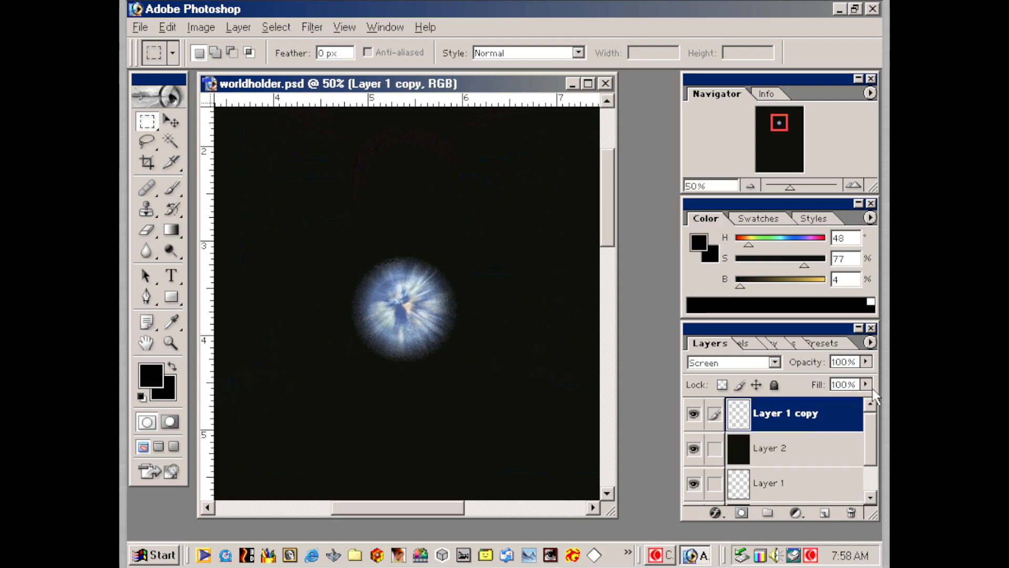
left_click(870, 343)
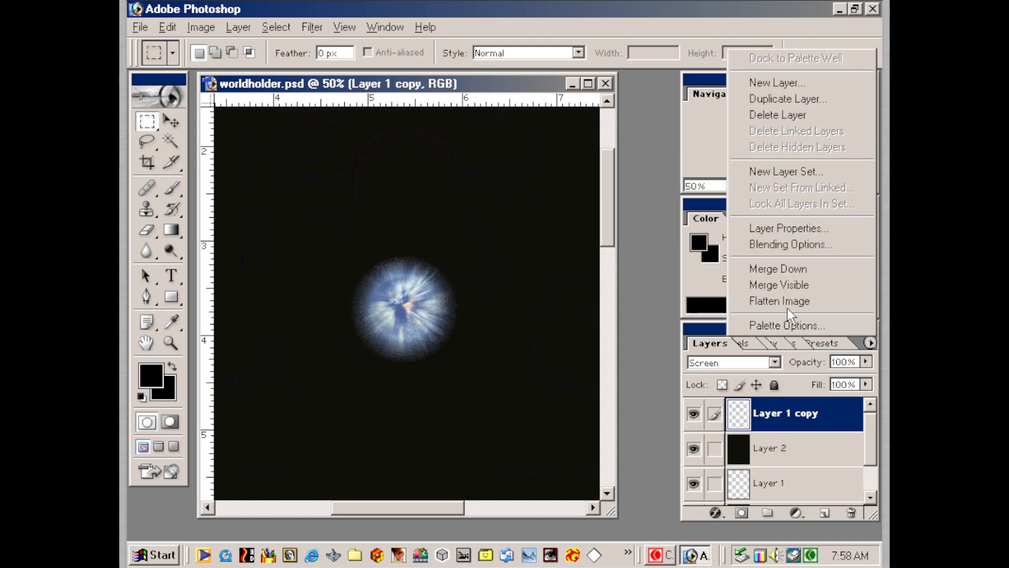
left_click(796, 270)
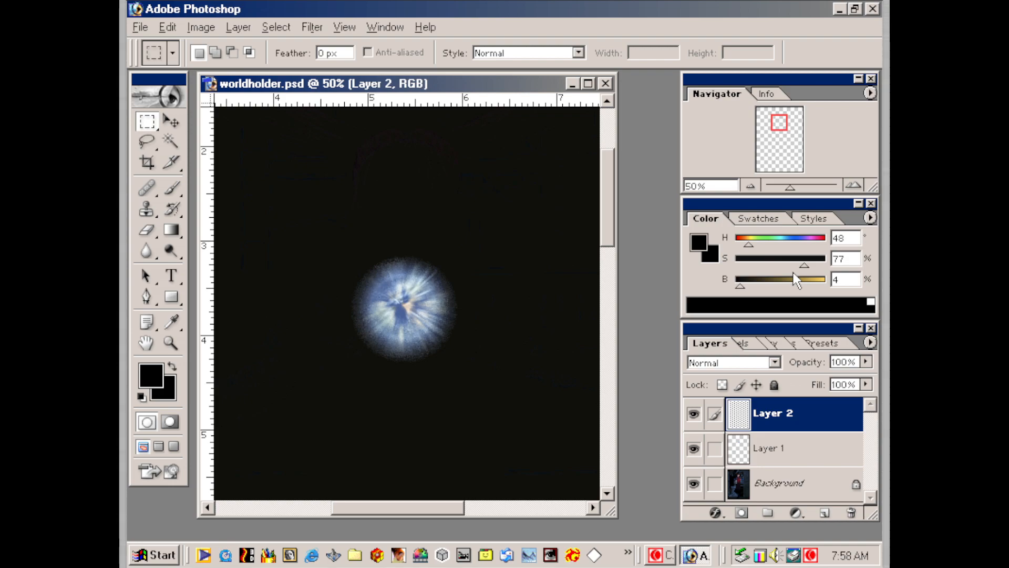
left_click(750, 364)
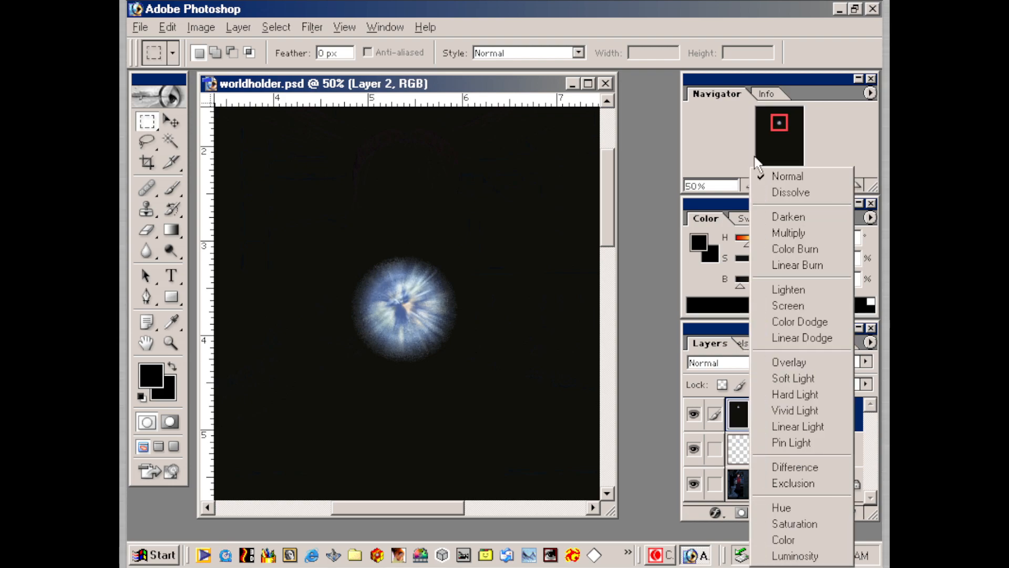
left_click(786, 306)
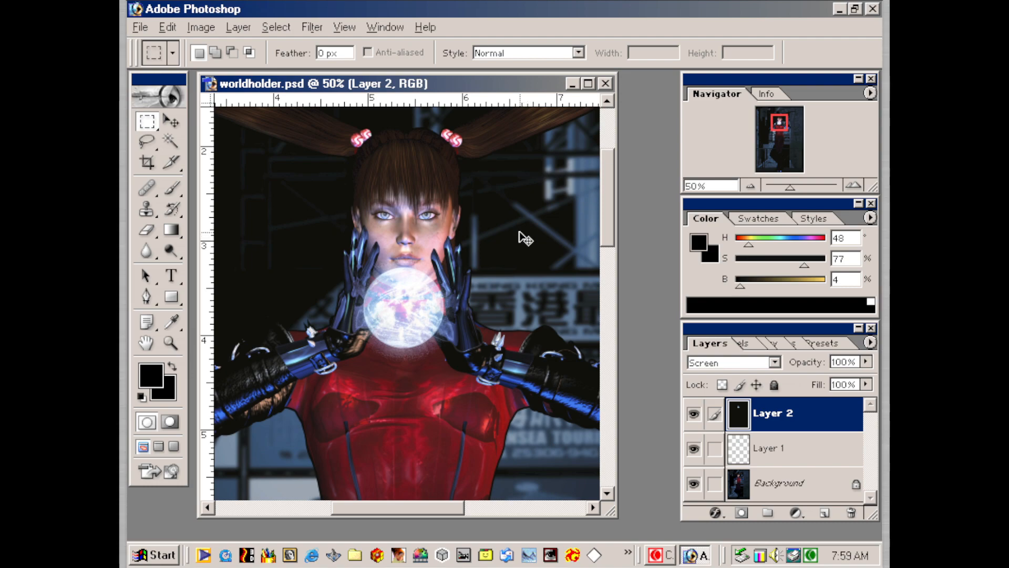
- Apply Levels to Layer 2 with a white input level of 171 and a raised black input level
key("ctrl+l")
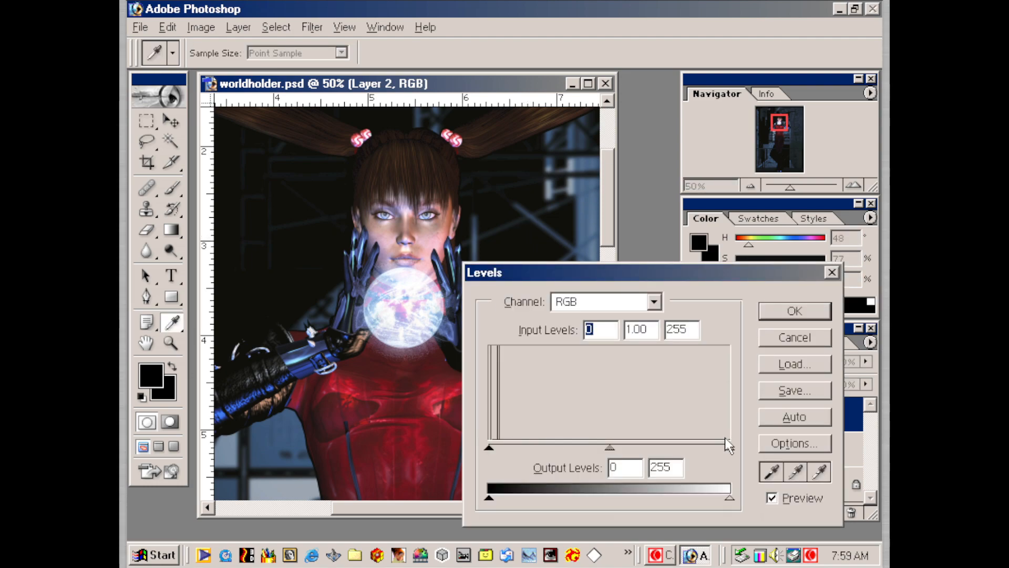
left_click_drag(729, 448, 650, 446)
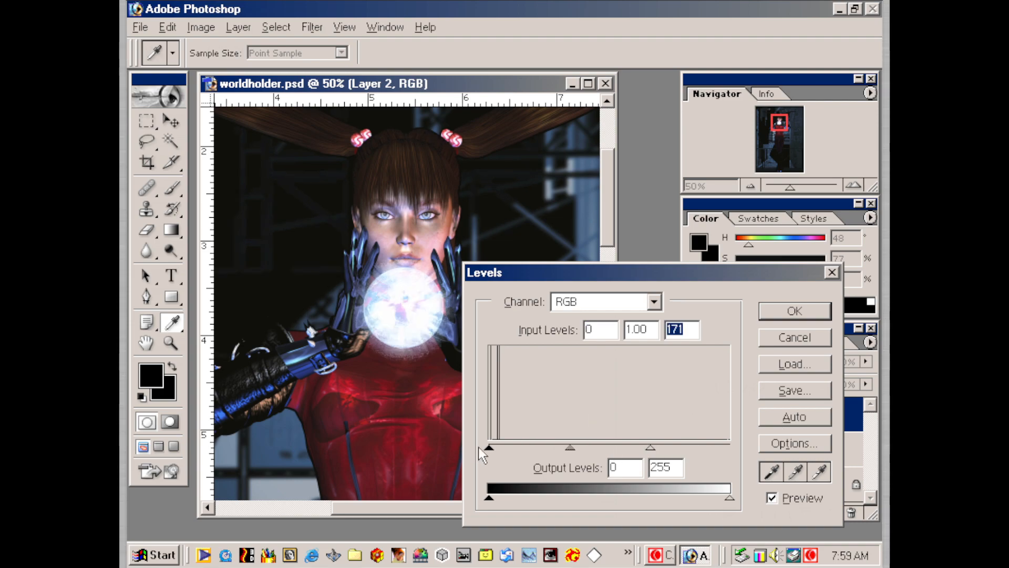
left_click_drag(489, 447, 522, 455)
left_click(772, 311)
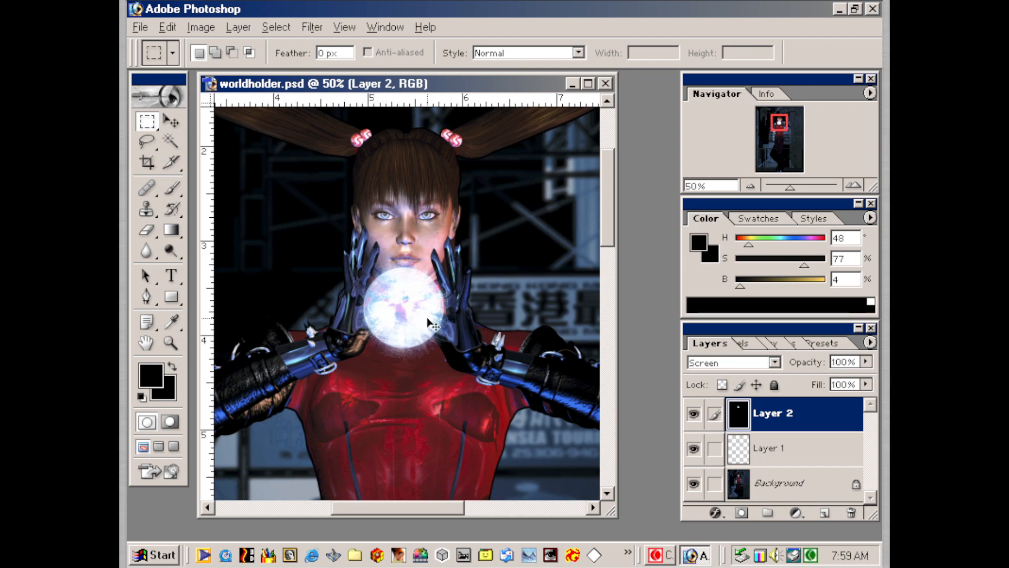
- Select a rectangular area around the globe on Layer 2 and scale the blurred glow up proportionally to about 210%
key("ctrl+t")
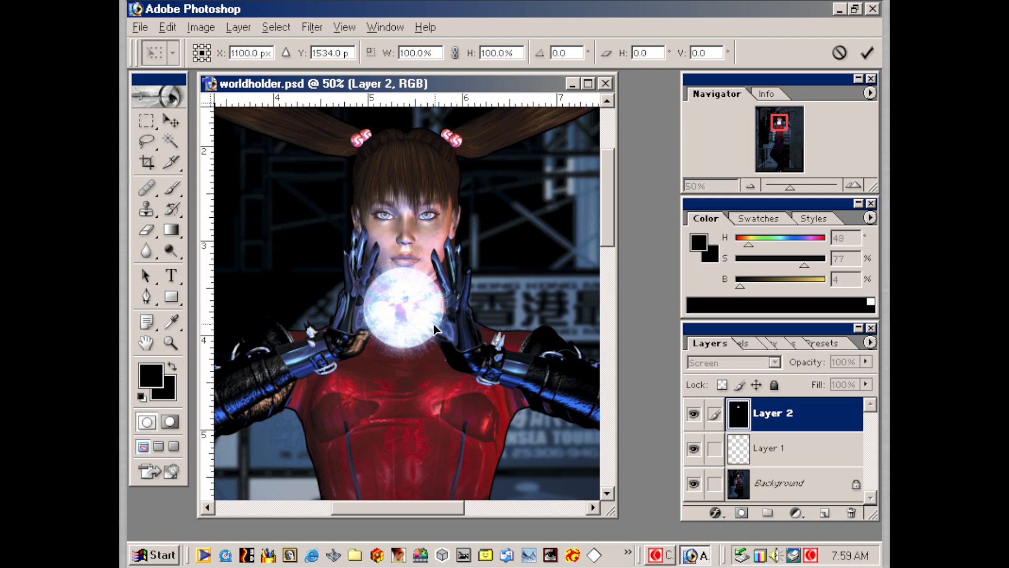
key("Return")
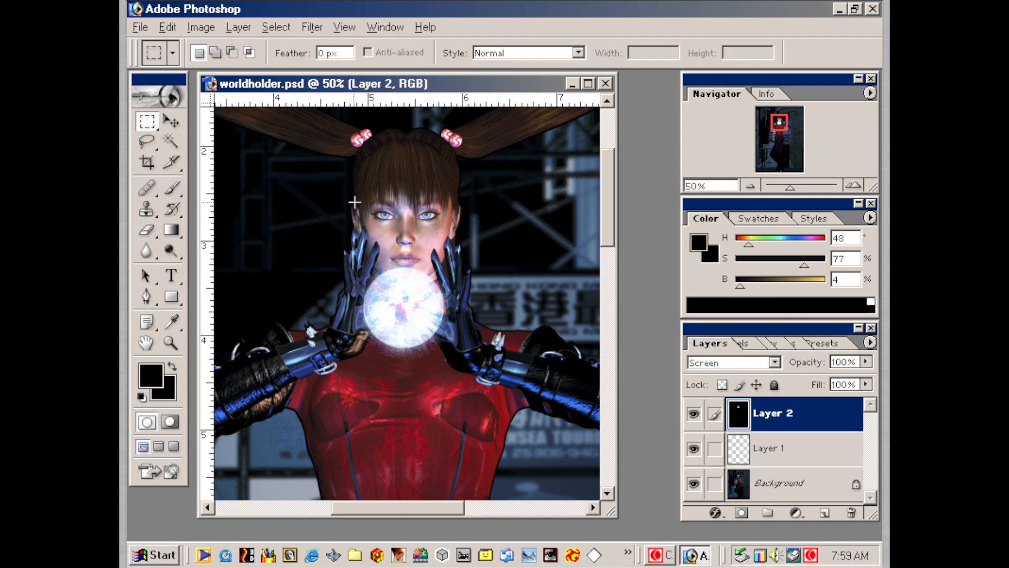
left_click_drag(310, 202, 494, 402)
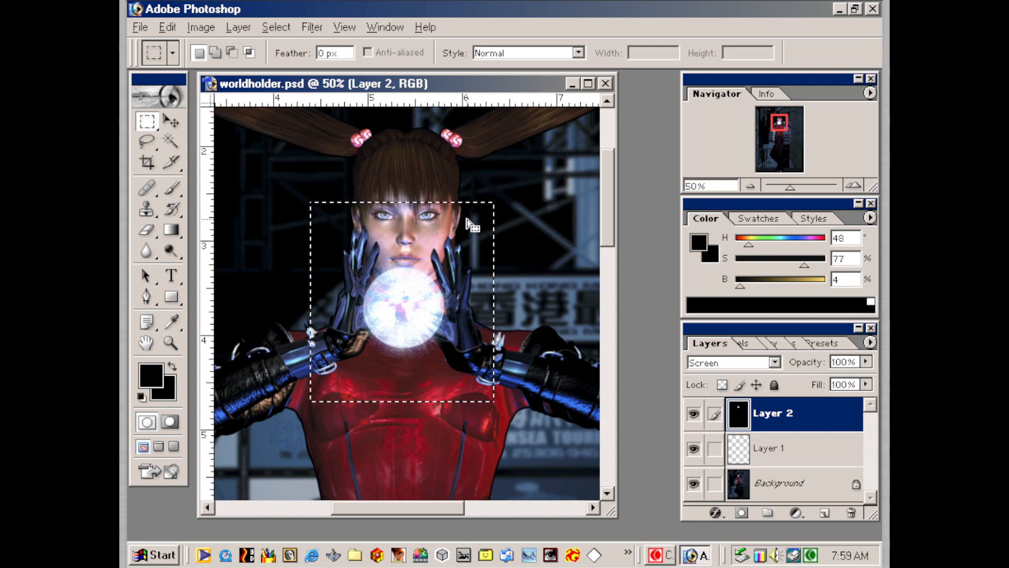
key("ctrl+t")
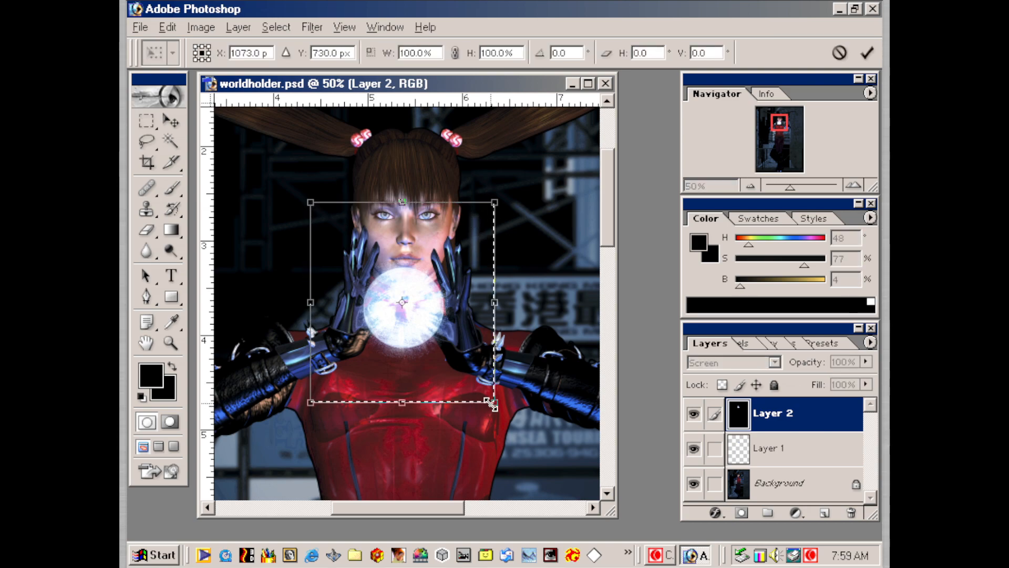
left_click_drag(506, 418, 620, 564)
left_click_drag(465, 292, 384, 186)
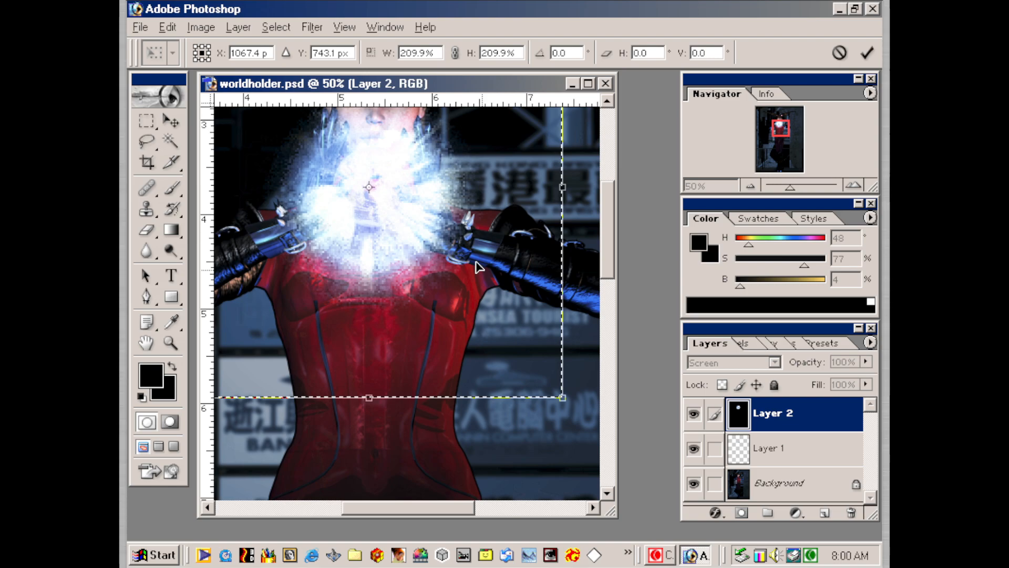
key("Return")
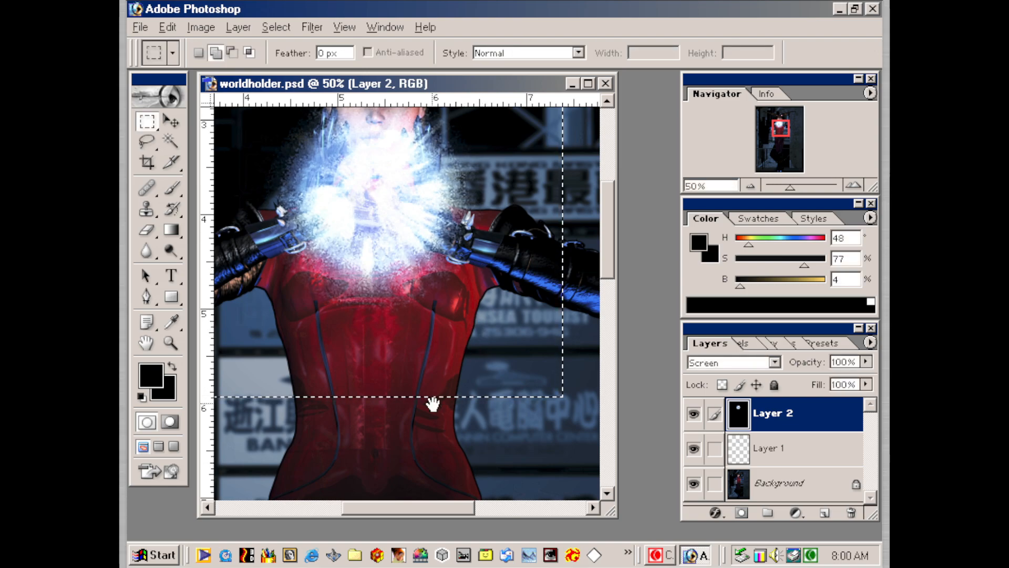
- Keep Layer 2 as the active layer and clear the rectangular selection around the enlarged glow
left_click_drag(432, 404, 442, 542)
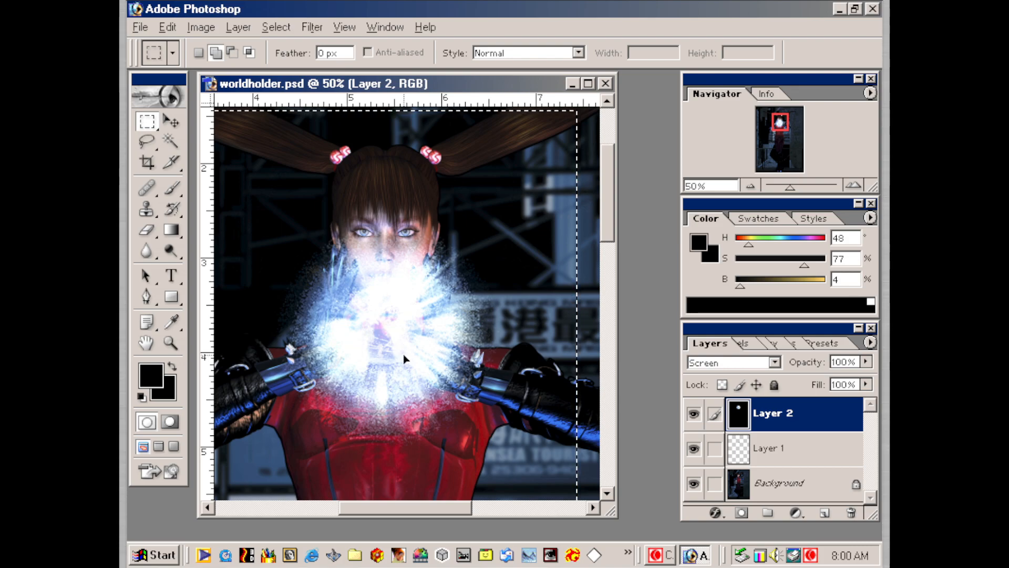
left_click(816, 453)
left_click(798, 418)
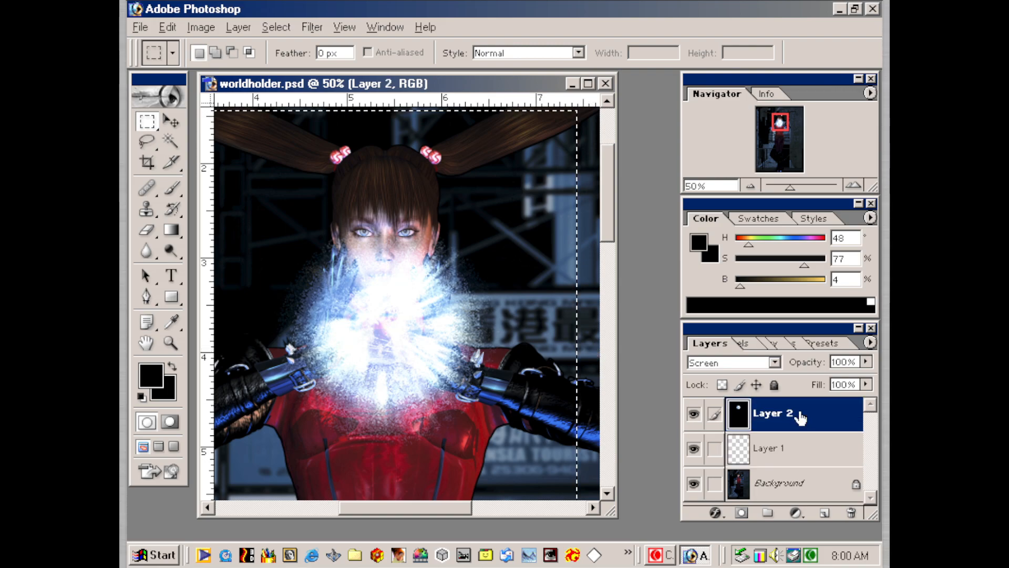
key("shift")
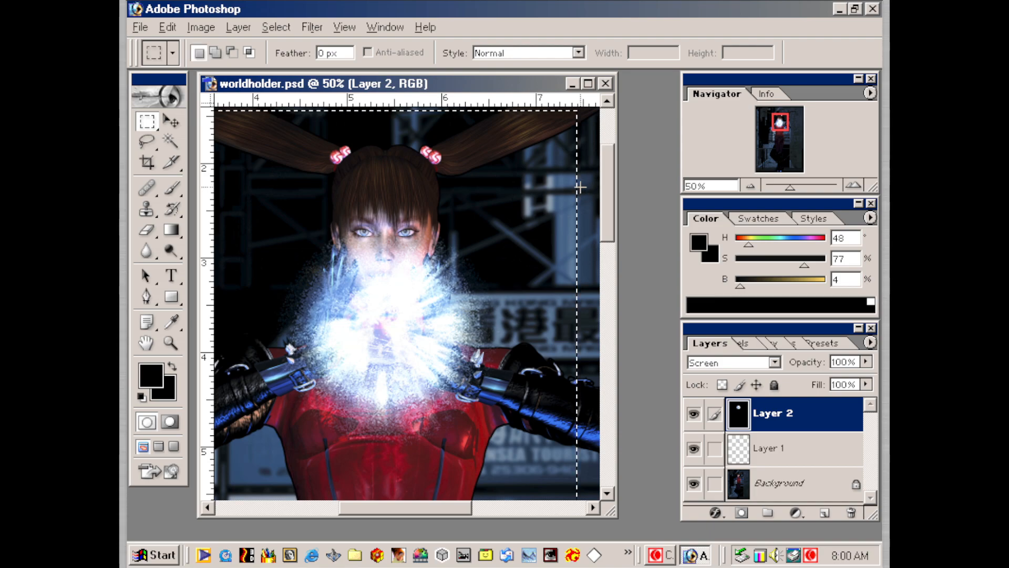
left_click(583, 184)
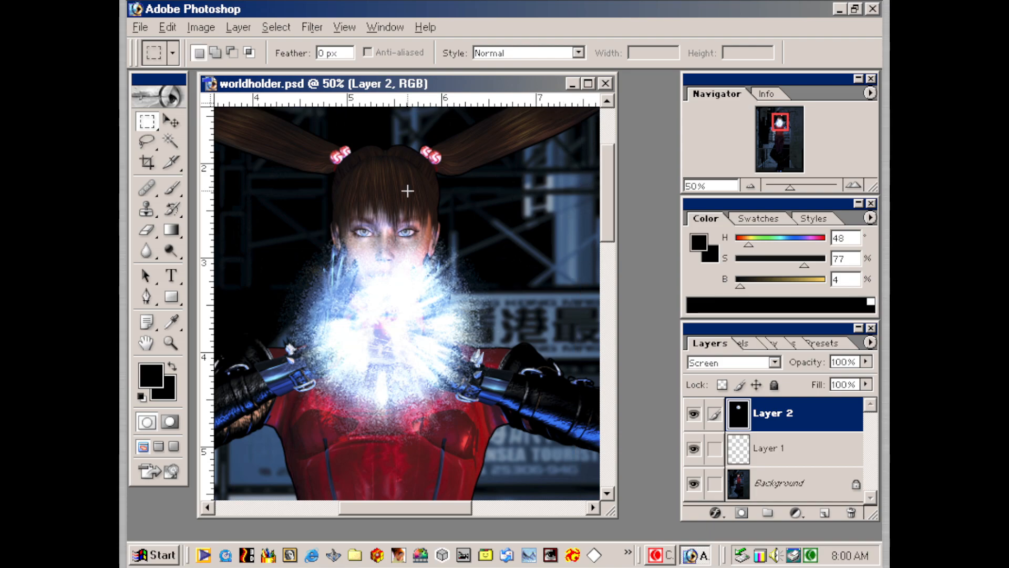
- Open Hue/Saturation for Layer 2 and try Hue -23, Saturation +100 and a reduced Lightness on the glow
key("ctrl+minus")
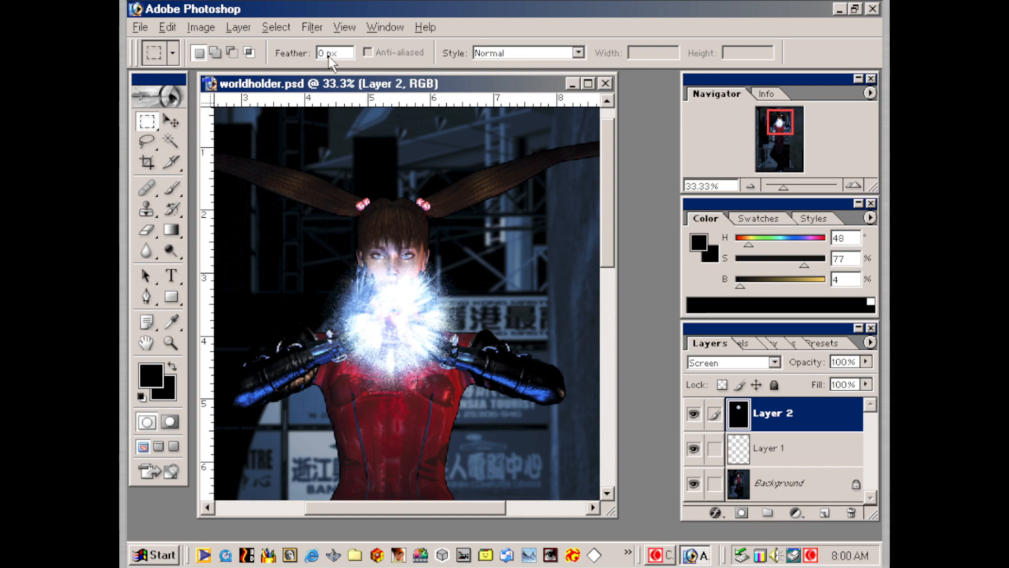
key("i")
key("ctrl+u")
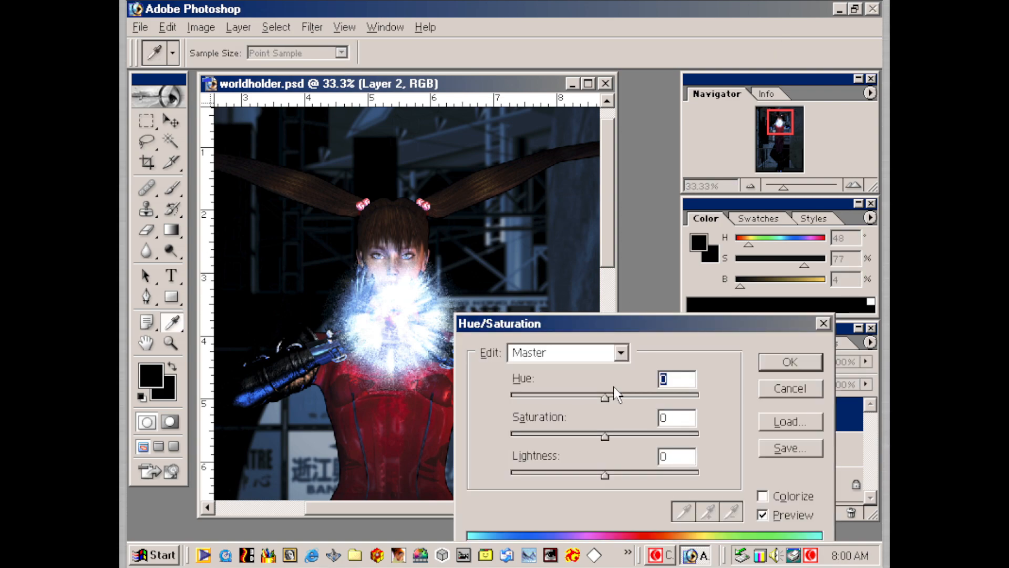
left_click_drag(610, 440, 711, 441)
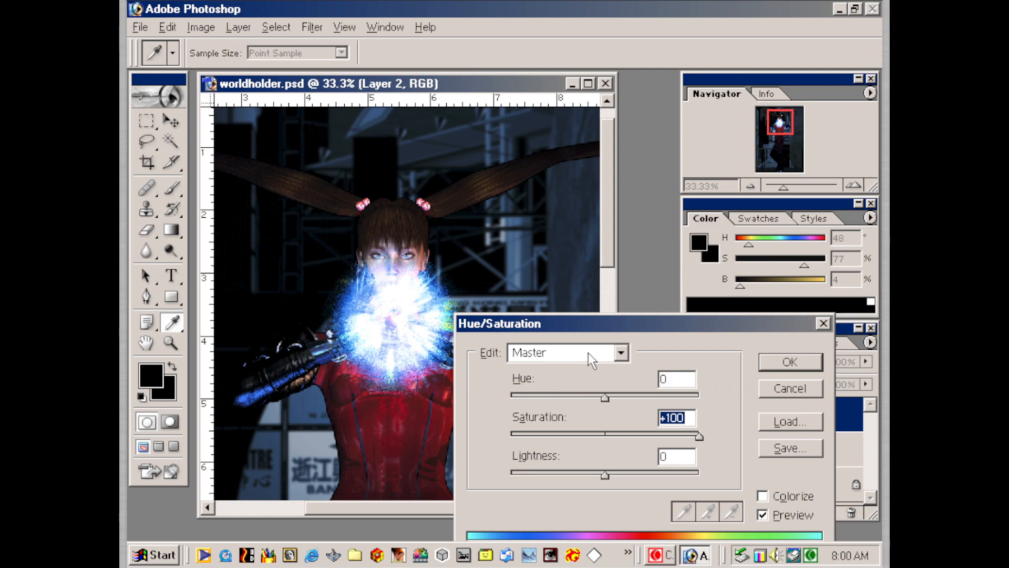
left_click_drag(607, 402, 583, 401)
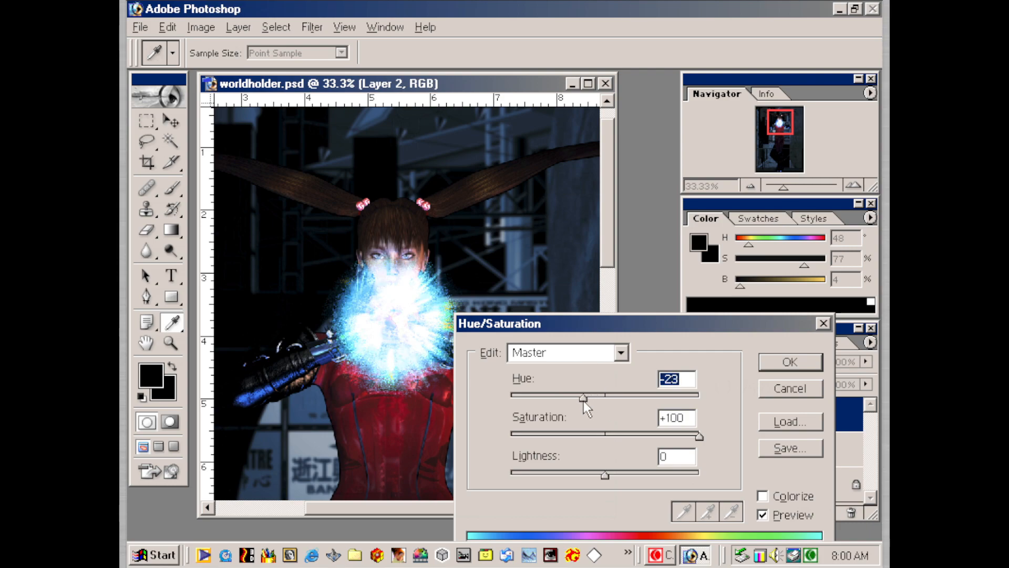
left_click_drag(605, 475, 570, 478)
- Colorize the glow green with Hue 92, Saturation 100 and Lightness -40
left_click(761, 495)
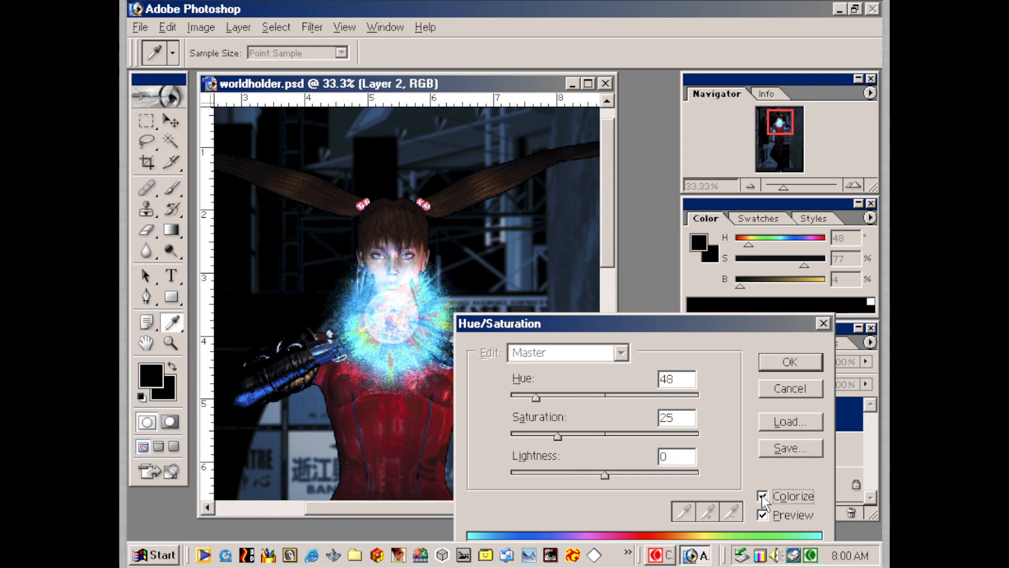
left_click_drag(536, 401, 582, 400)
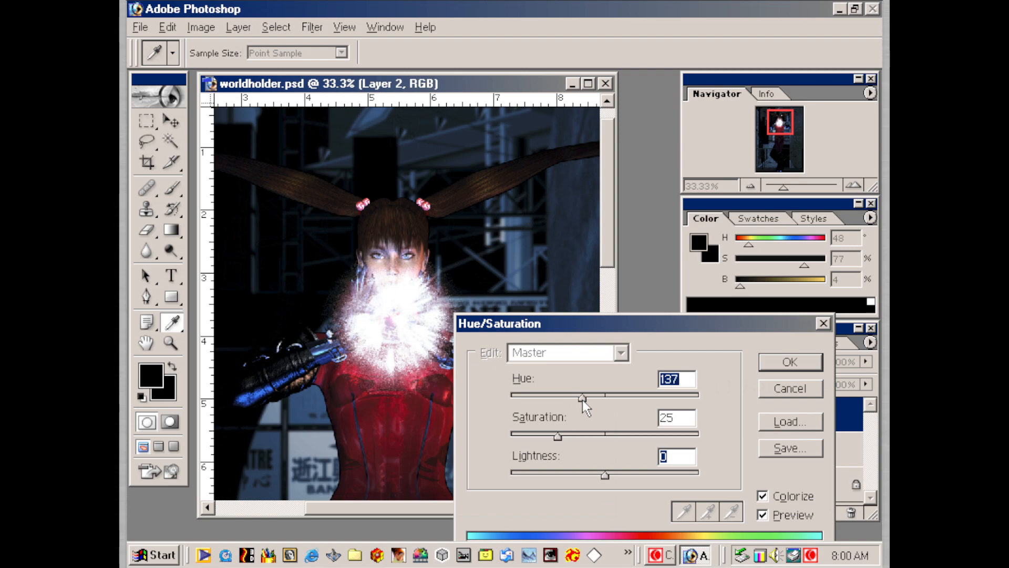
left_click_drag(559, 436, 701, 438)
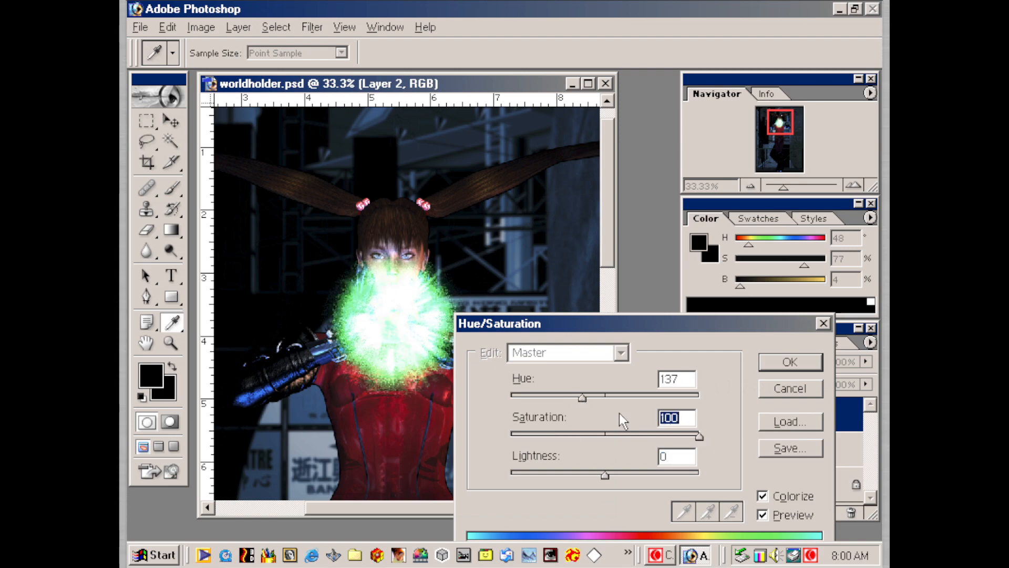
left_click_drag(589, 398, 559, 398)
left_click_drag(597, 476, 566, 475)
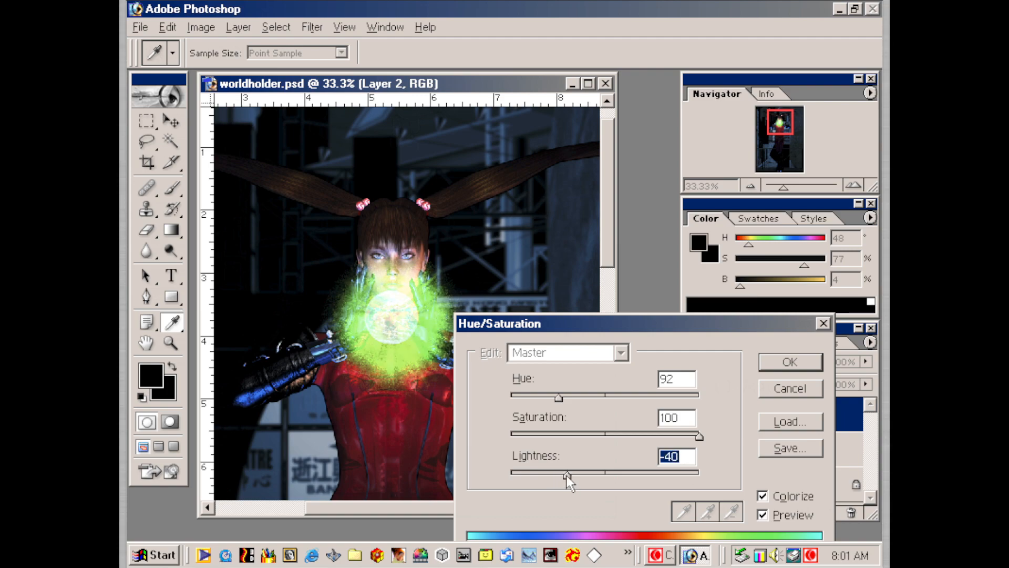
- Try a pink Hue of 337, set the glow's Hue to 41 for an orange tint and apply the adjustment
left_click_drag(559, 397, 686, 399)
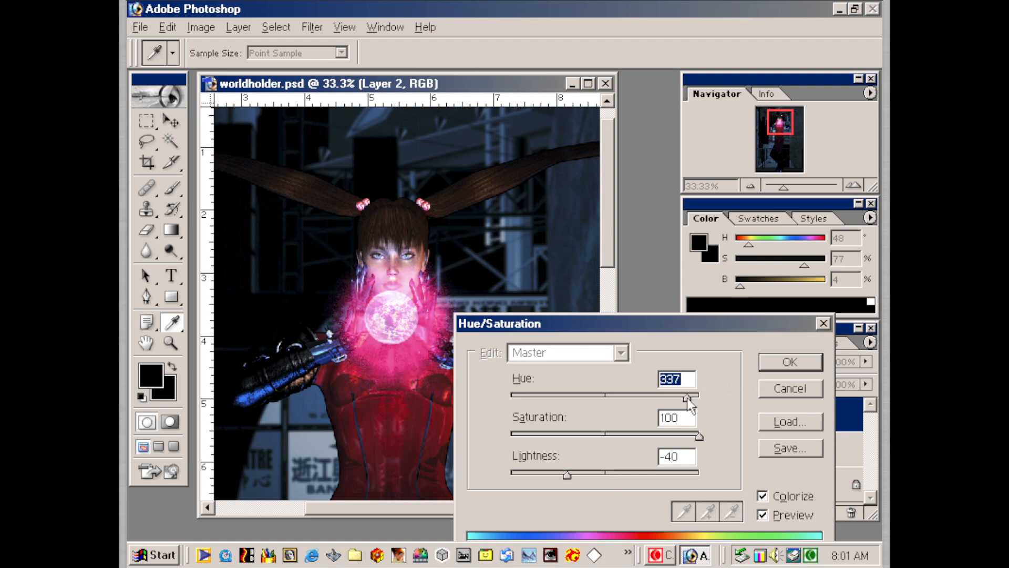
left_click_drag(692, 398, 531, 399)
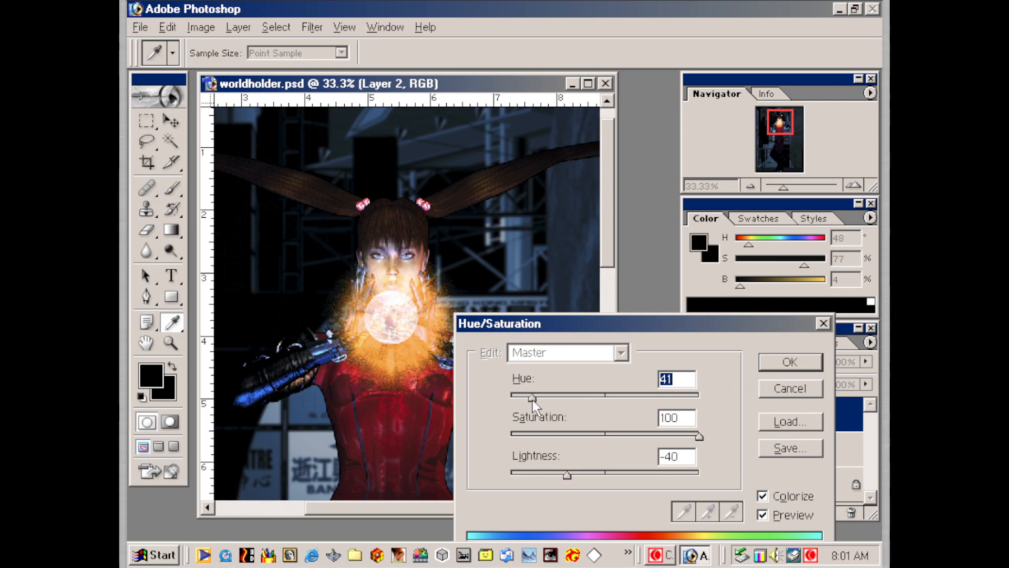
left_click(793, 363)
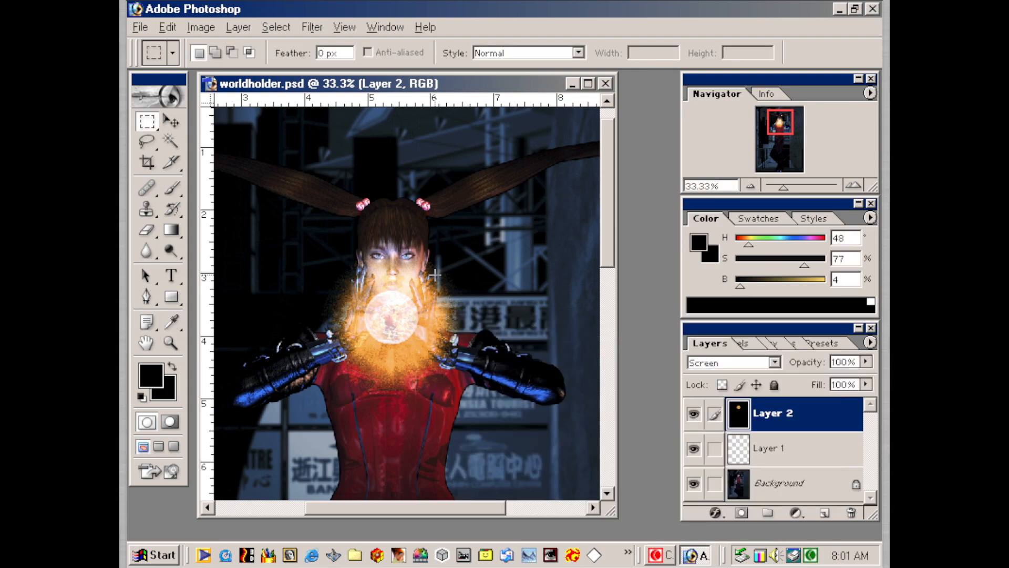
- Inspect the glow around the globe up close, and hide Layer 1 and the Background so only Layer 2 shows
key("ctrl+plus")
key("ctrl+plus")
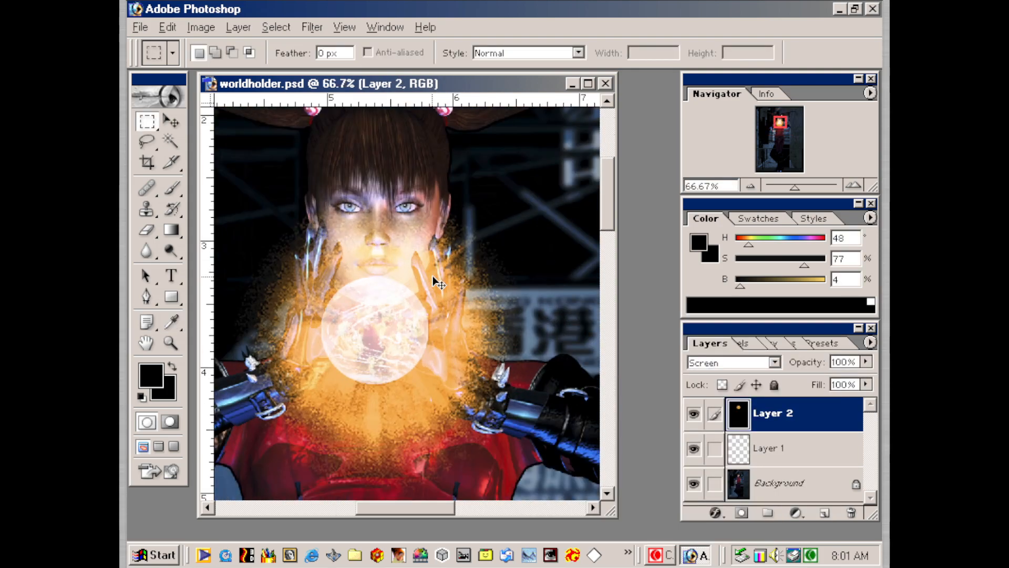
left_click_drag(473, 387, 497, 386)
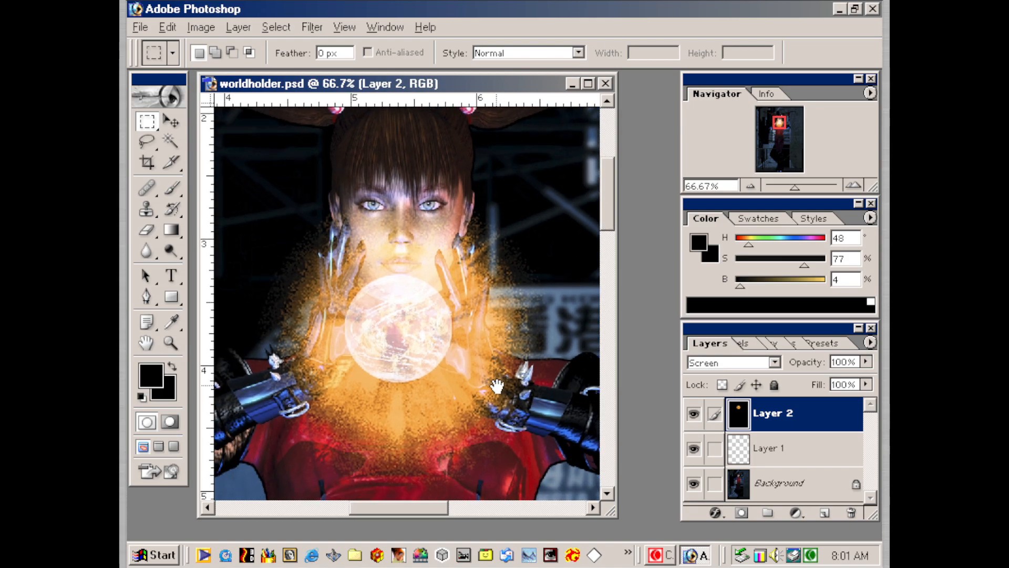
key("ctrl+minus")
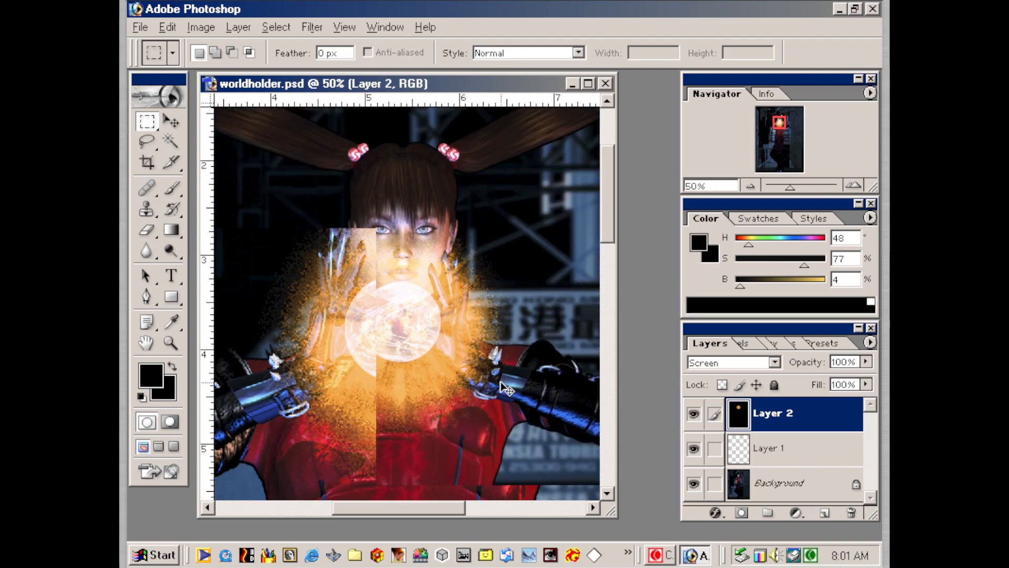
key("ctrl+minus")
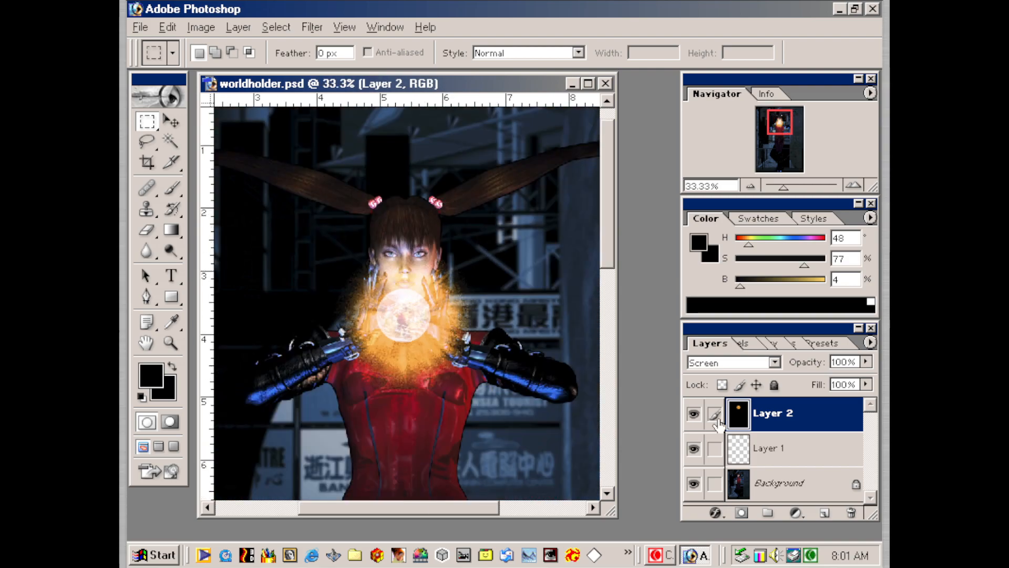
left_click(694, 449)
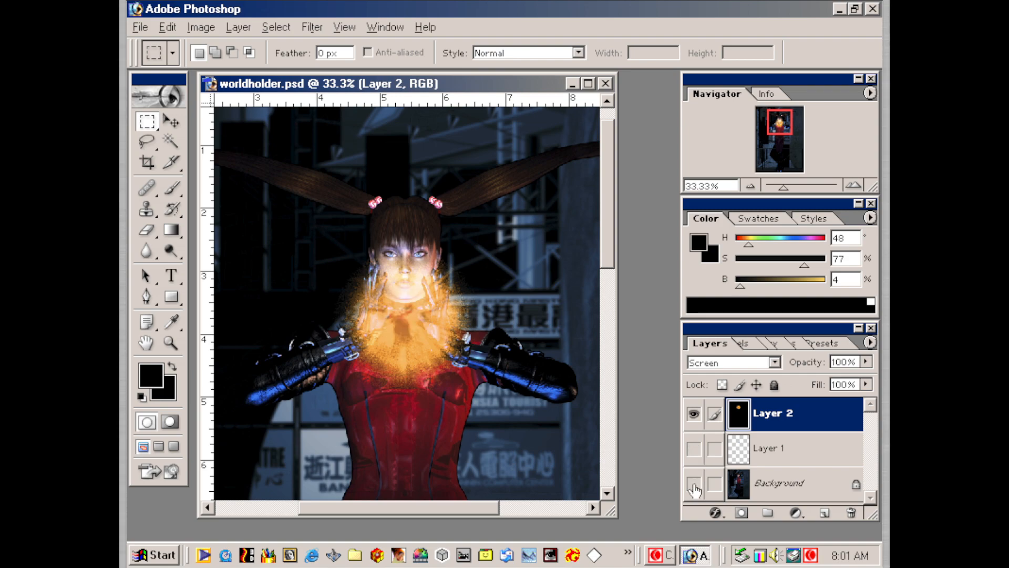
left_click(694, 483)
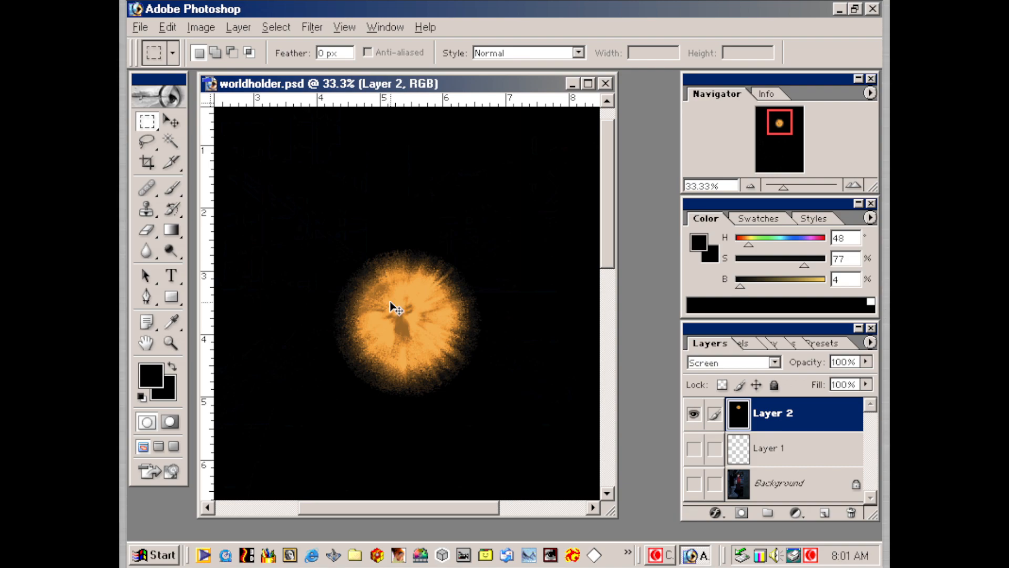
- Apply Levels to Layer 2 with input black 101 and white 244, and show Layer 1 and the Background again
key("ctrl+l")
left_click(403, 326)
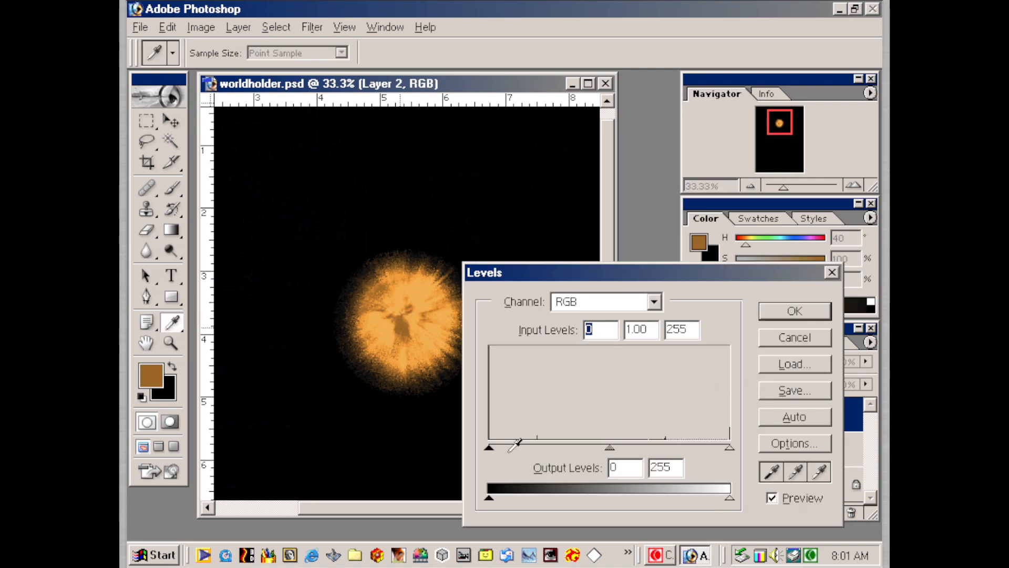
left_click_drag(494, 448, 591, 453)
left_click_drag(729, 448, 719, 446)
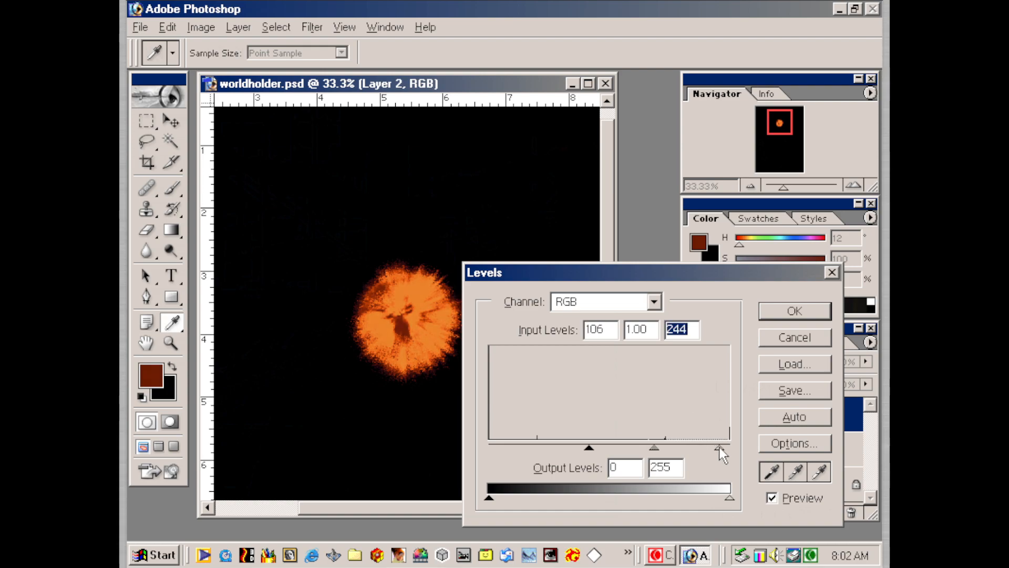
left_click_drag(585, 447, 581, 449)
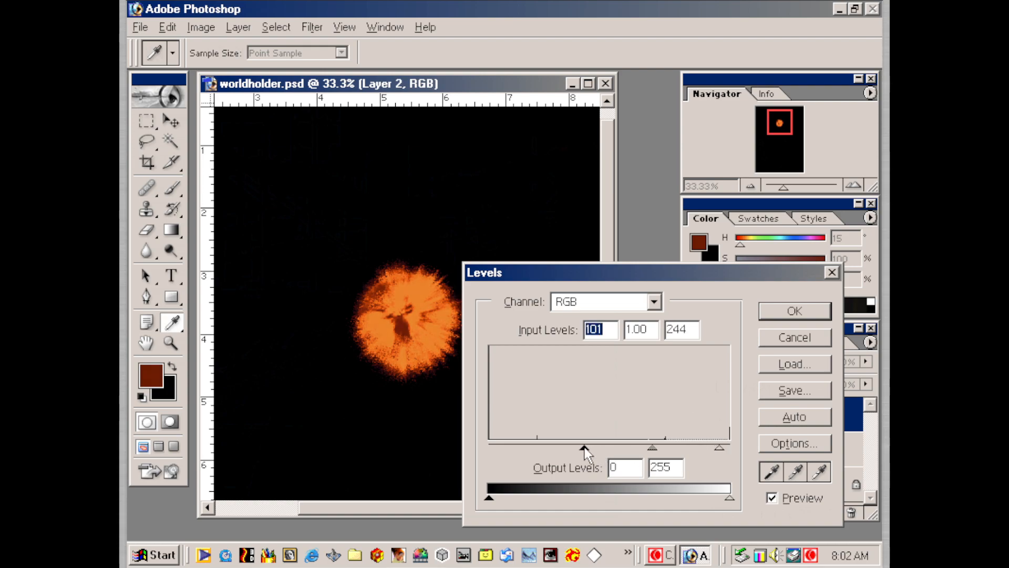
left_click(793, 312)
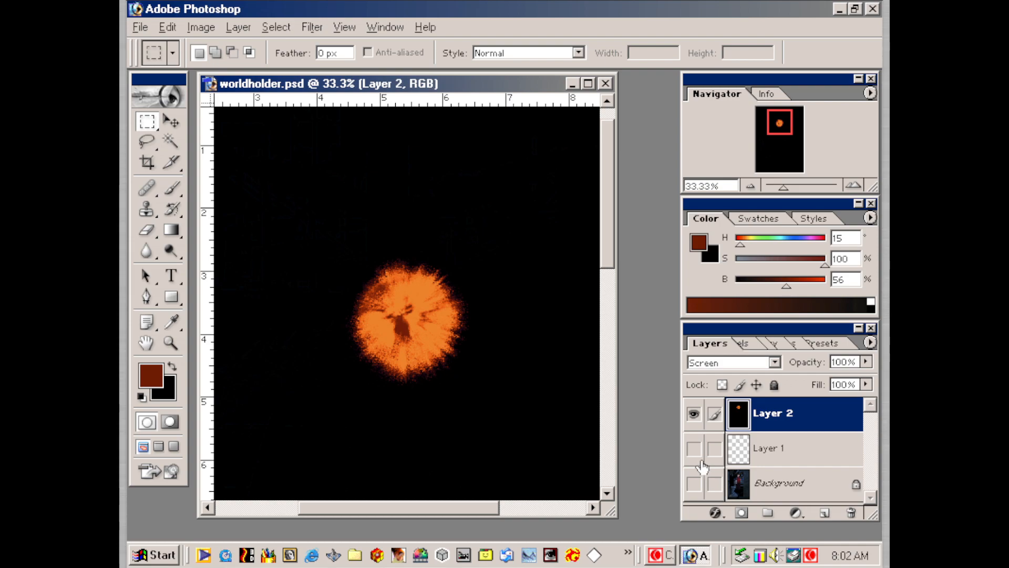
left_click(694, 482)
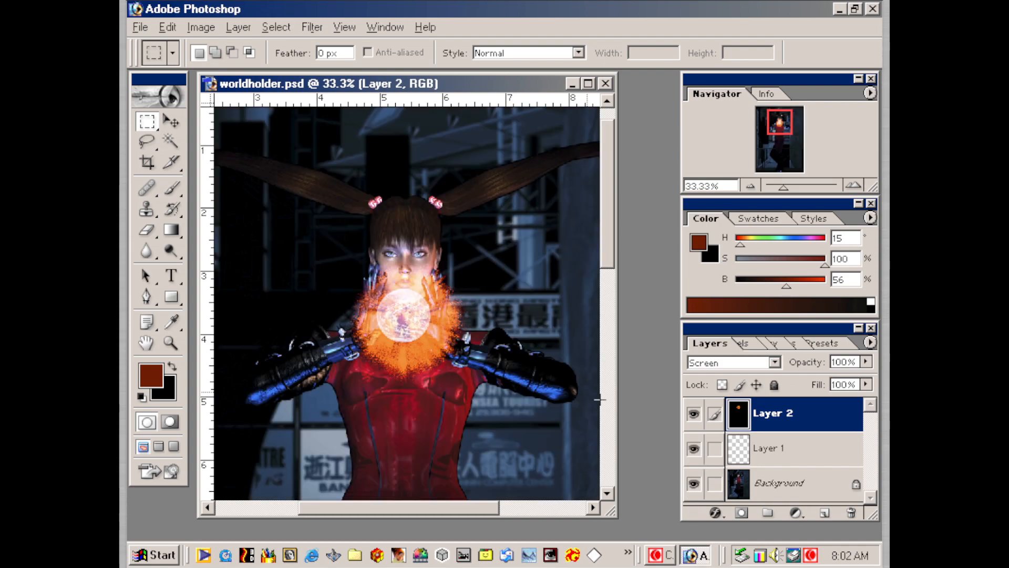
- Select a square area centred on the globe, apply the last Radial Blur twice to Layer 2, and clear the selection
left_click_drag(422, 341, 421, 340)
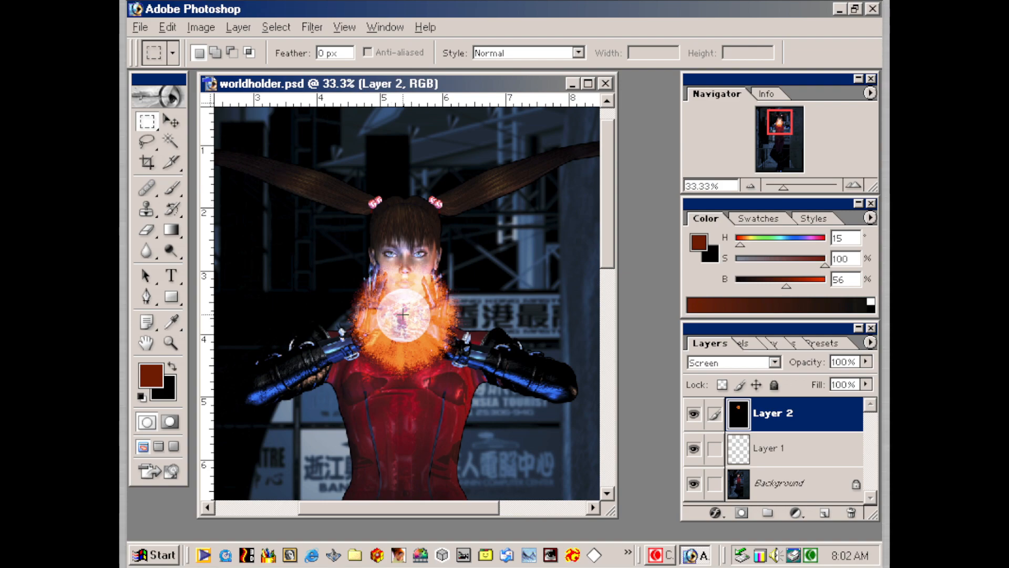
left_click_drag(403, 313, 496, 476)
left_click(312, 28)
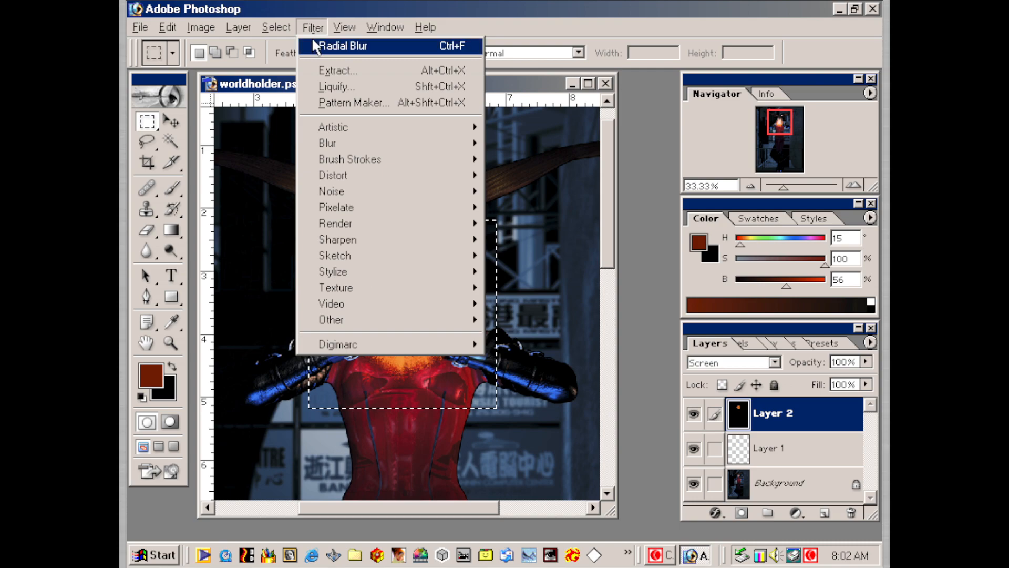
left_click(317, 46)
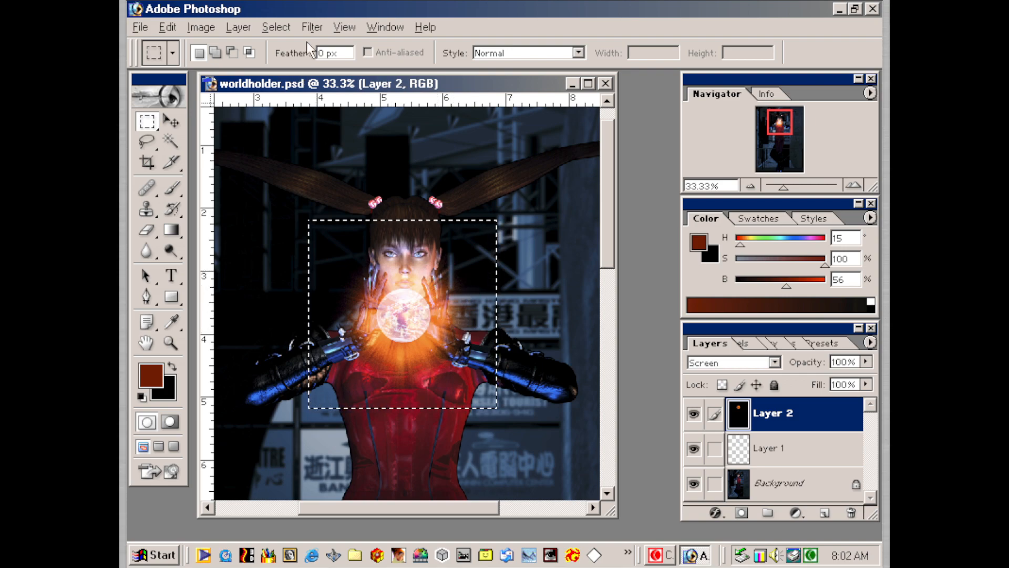
left_click(314, 27)
left_click(322, 46)
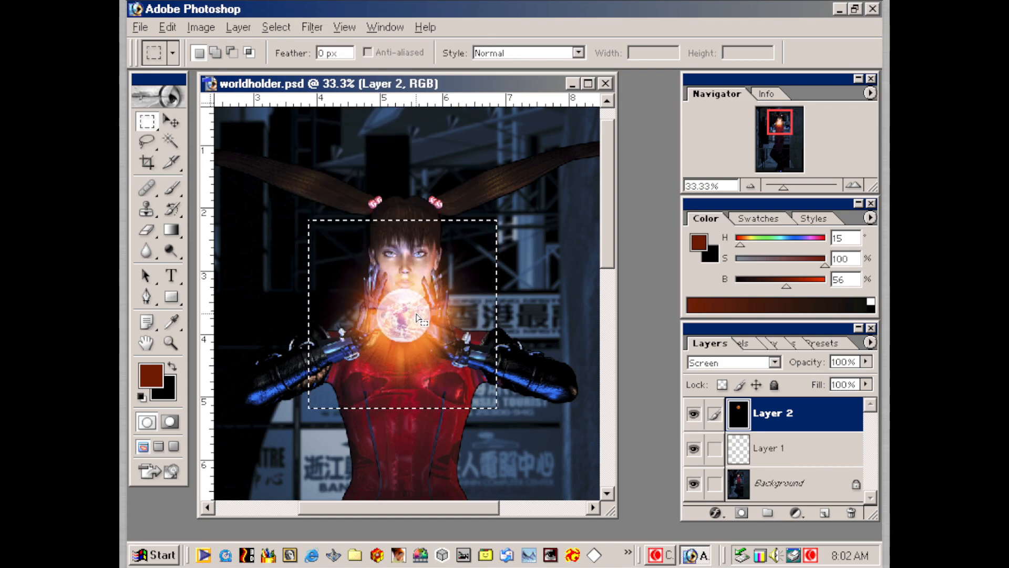
left_click(556, 250)
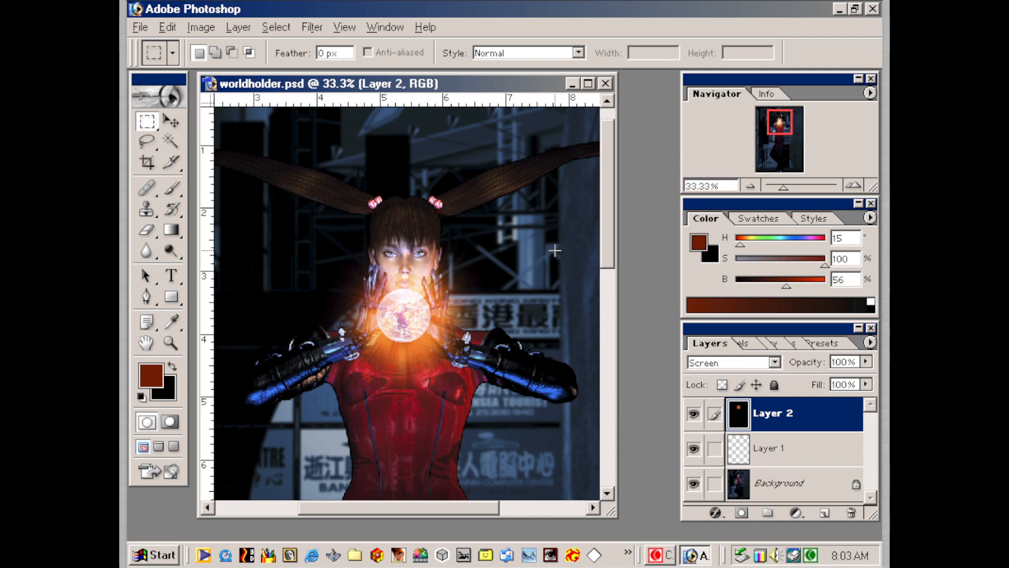
- Duplicate Layer 2 to intensify the light rays around the globe
left_click_drag(791, 413, 824, 510)
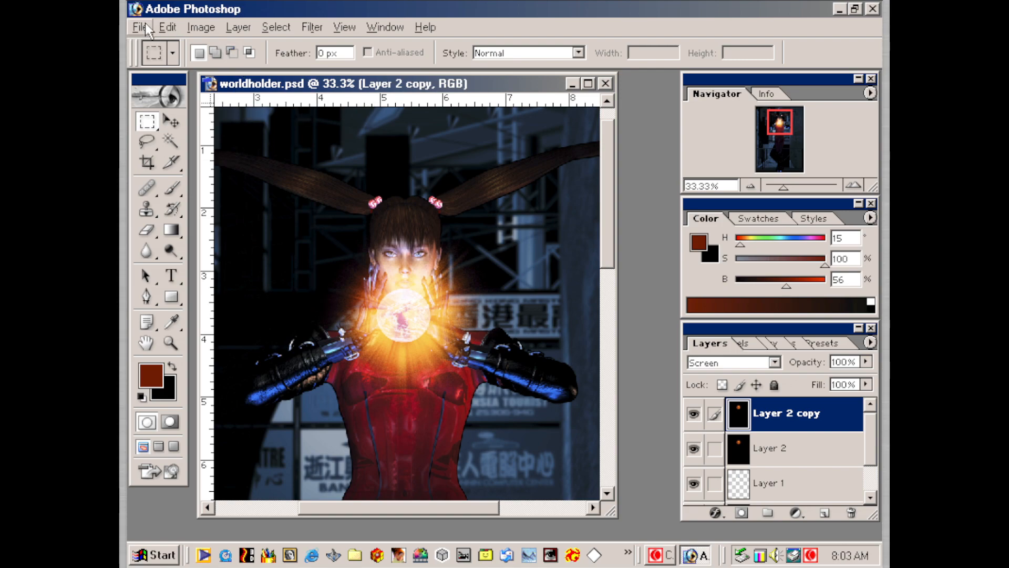
left_click(372, 27)
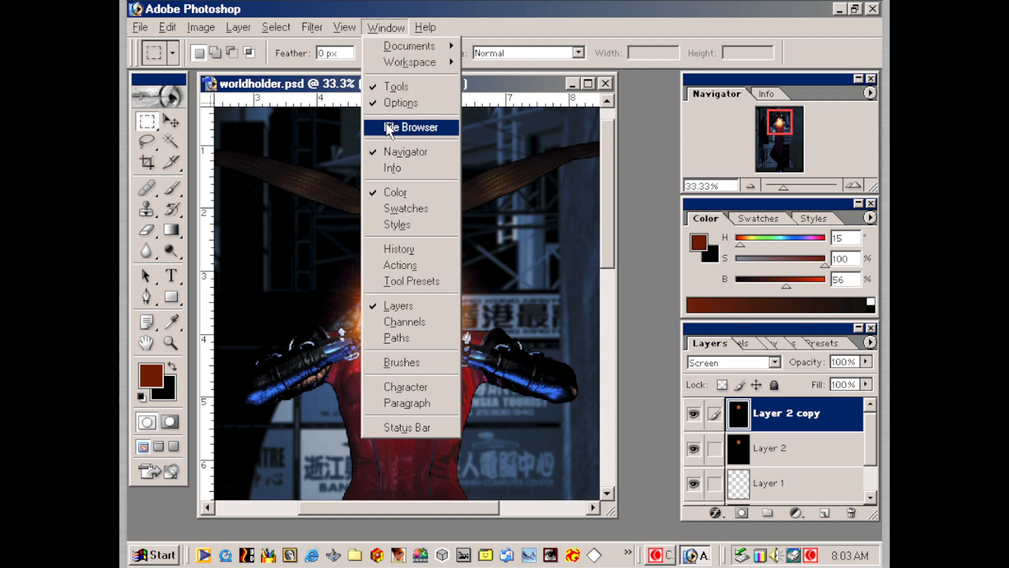
left_click(354, 8)
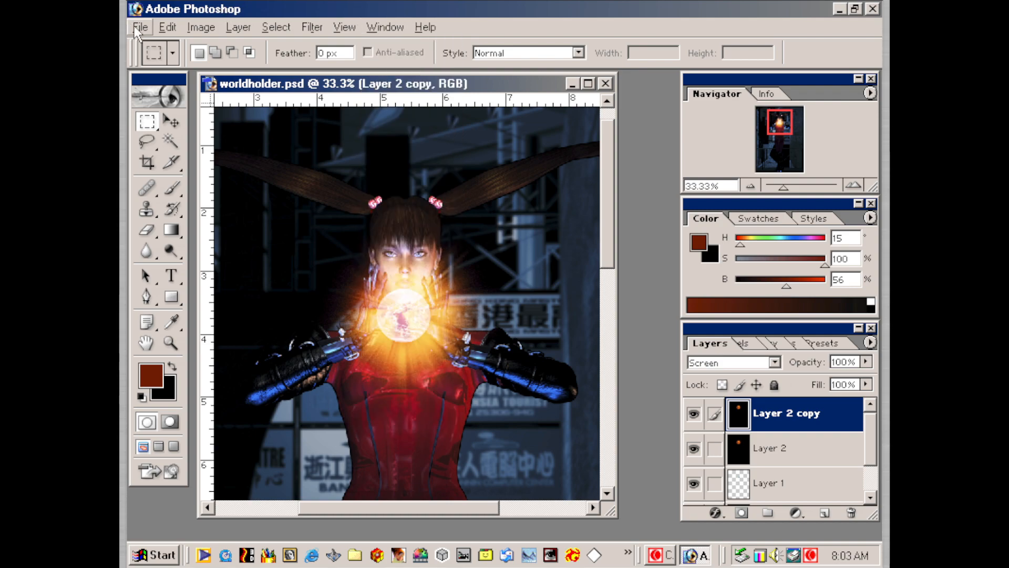
- Browse the fx folder for a file to open, previewing the blast images and flares 1 to 4
left_click(134, 27)
left_click(157, 60)
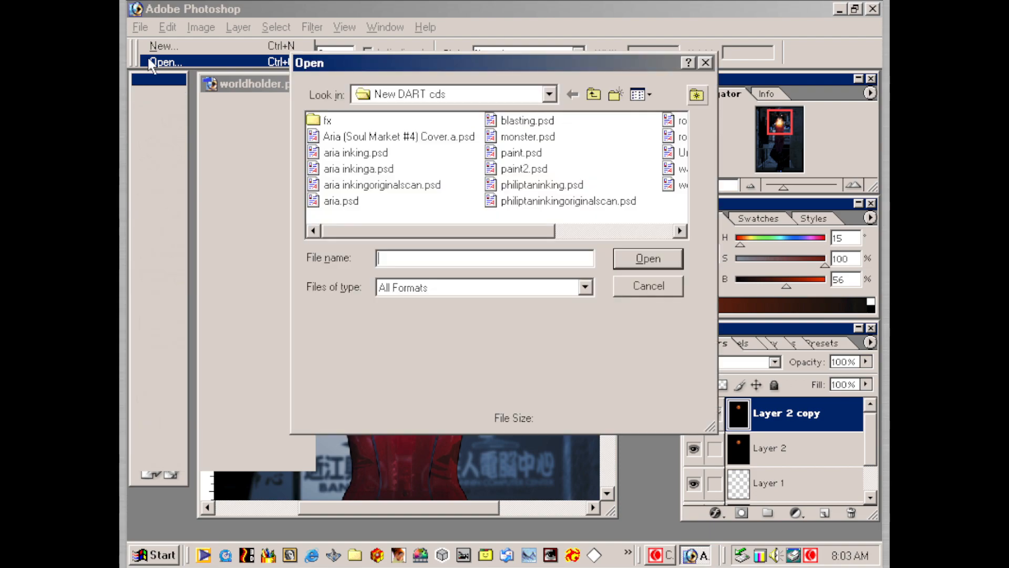
double_click(321, 120)
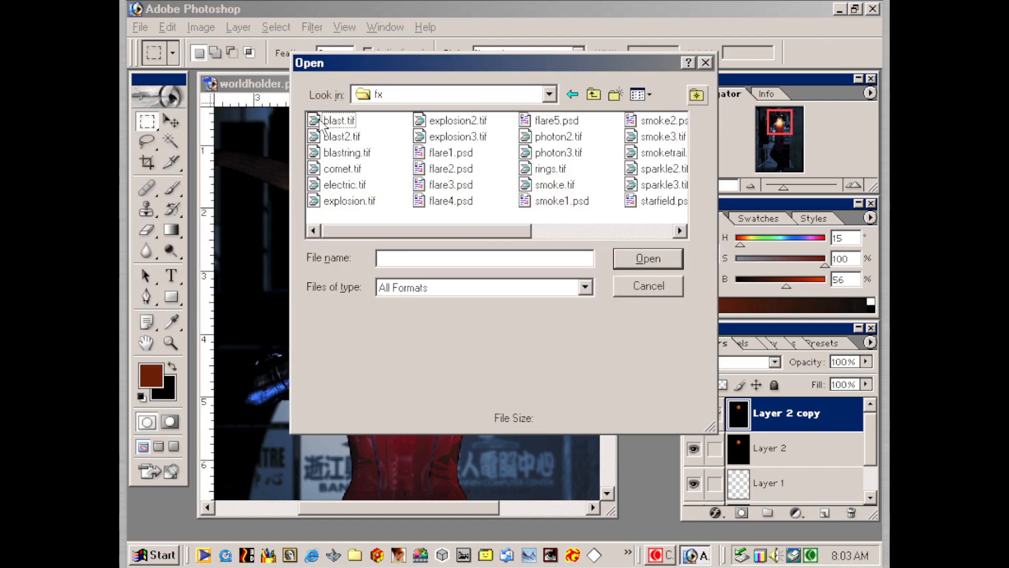
left_click(337, 121)
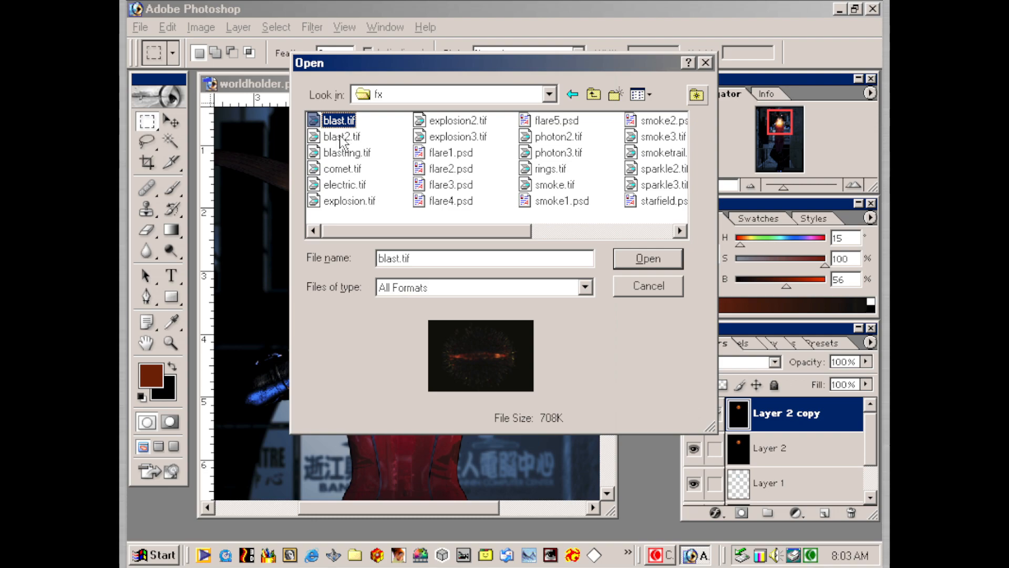
left_click(342, 138)
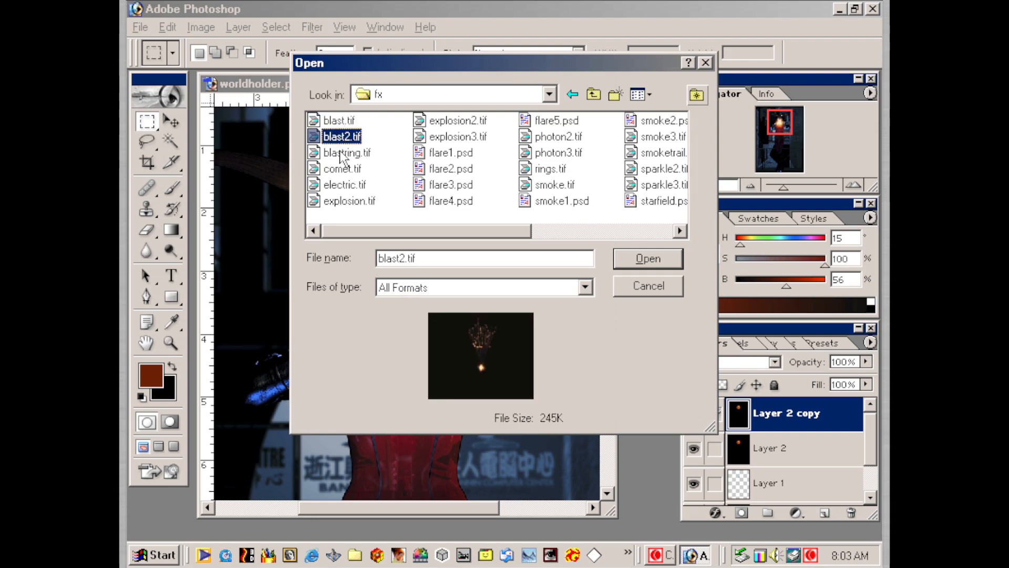
left_click(446, 157)
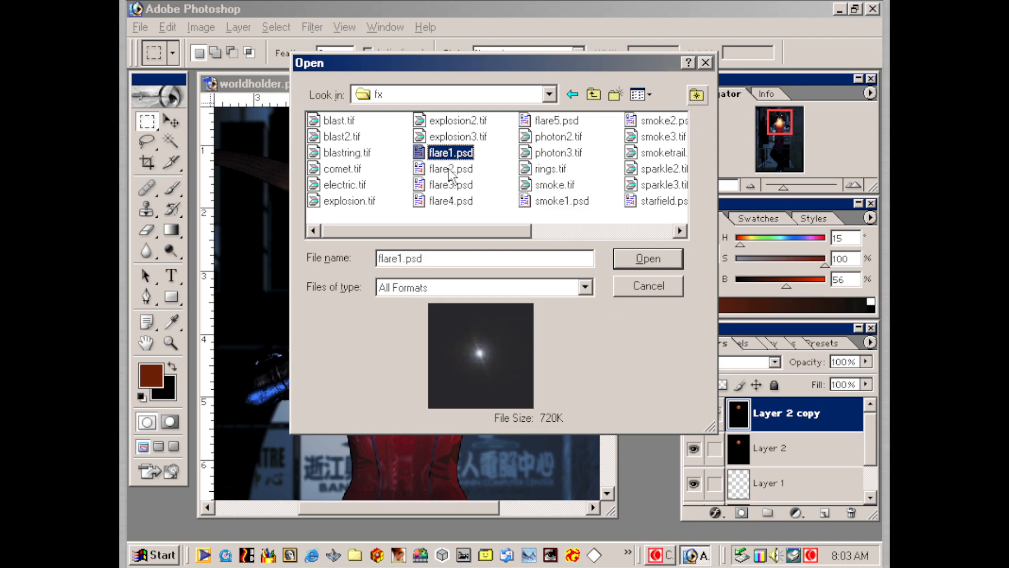
left_click(448, 170)
left_click(450, 185)
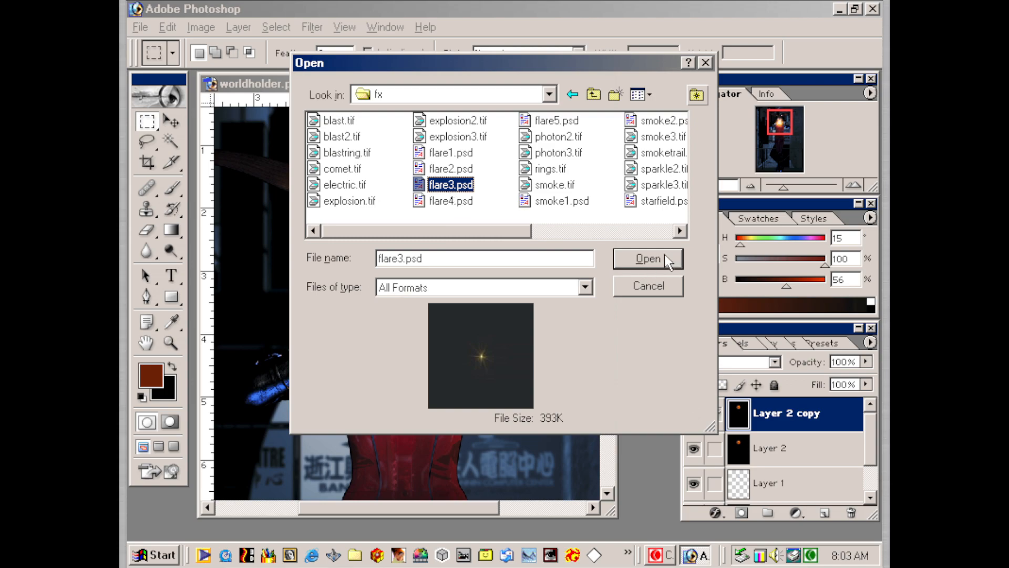
left_click(435, 206)
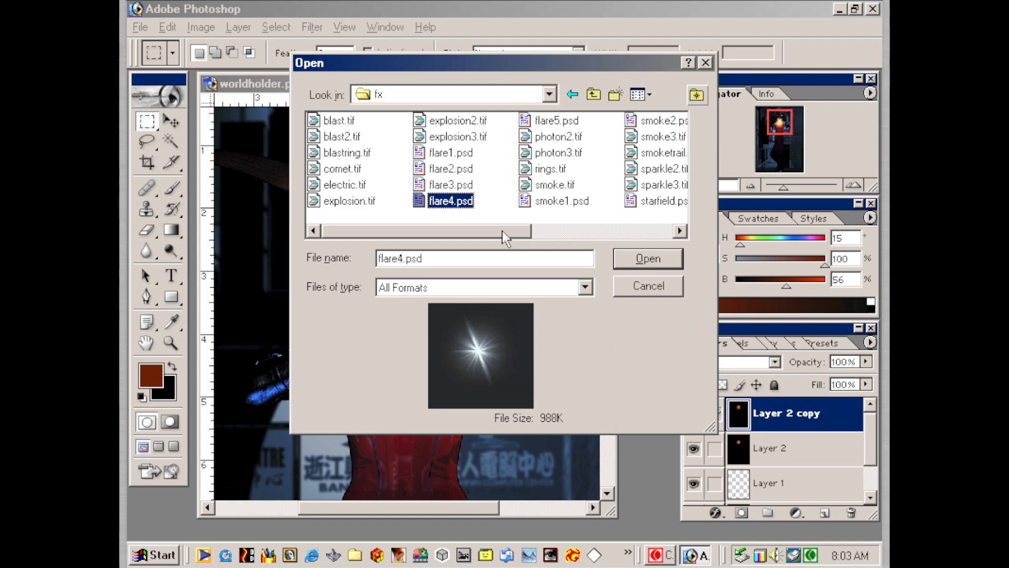
- Preview the sparkle, rings and photon images in the fx folder and open photon2.tif
left_click_drag(502, 231, 578, 230)
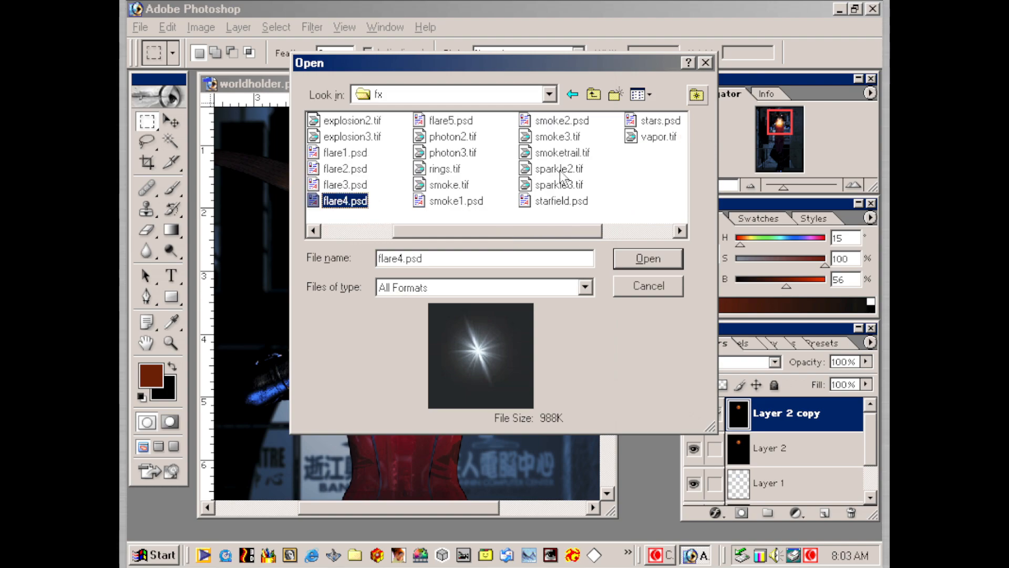
left_click(526, 186)
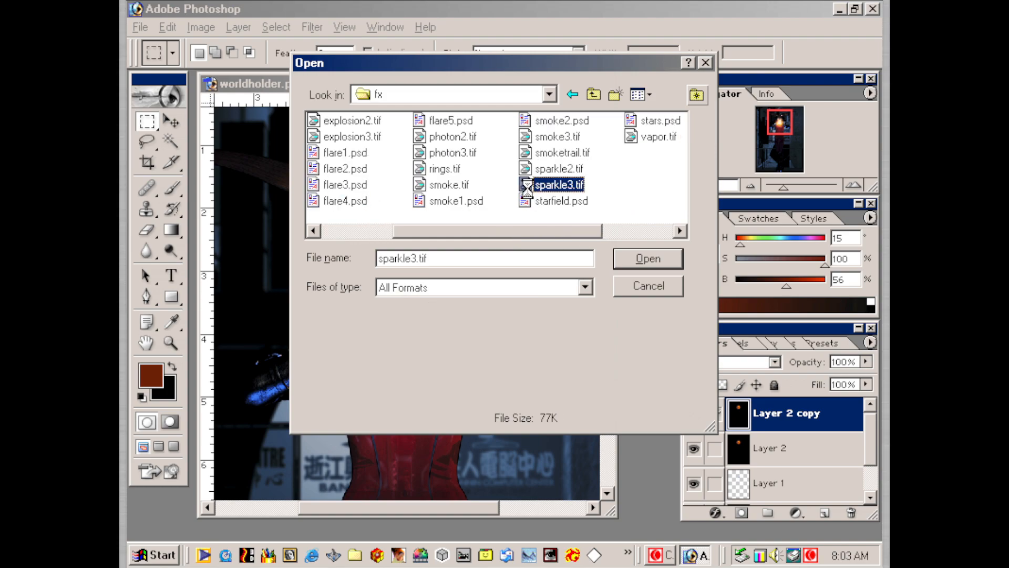
left_click(547, 170)
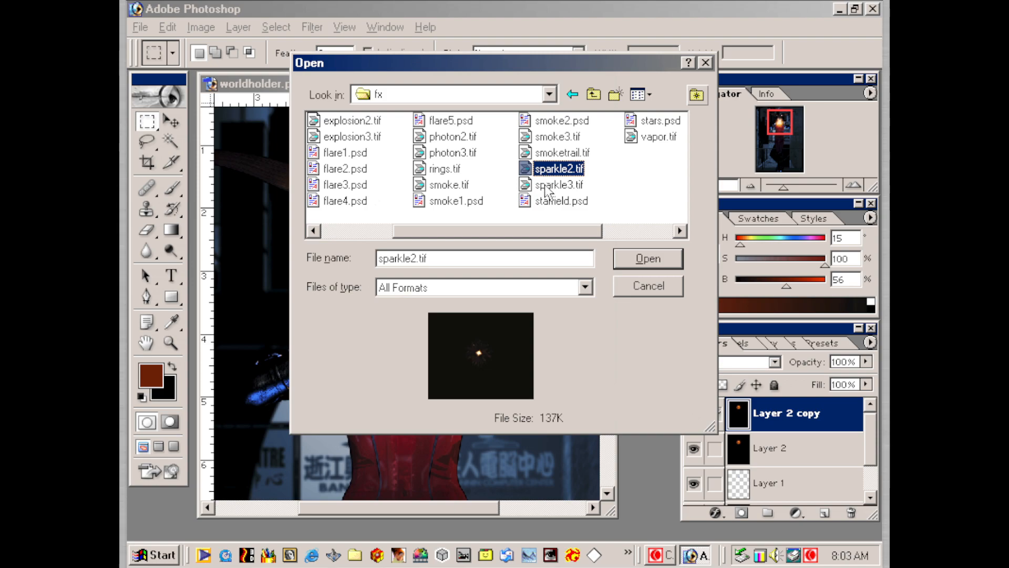
left_click(549, 187)
left_click(446, 170)
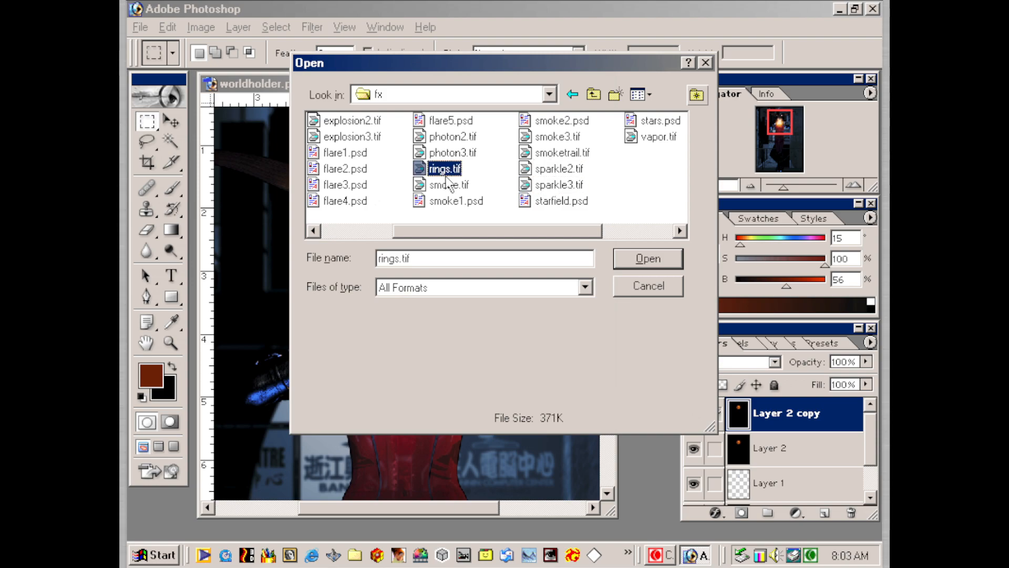
left_click(447, 156)
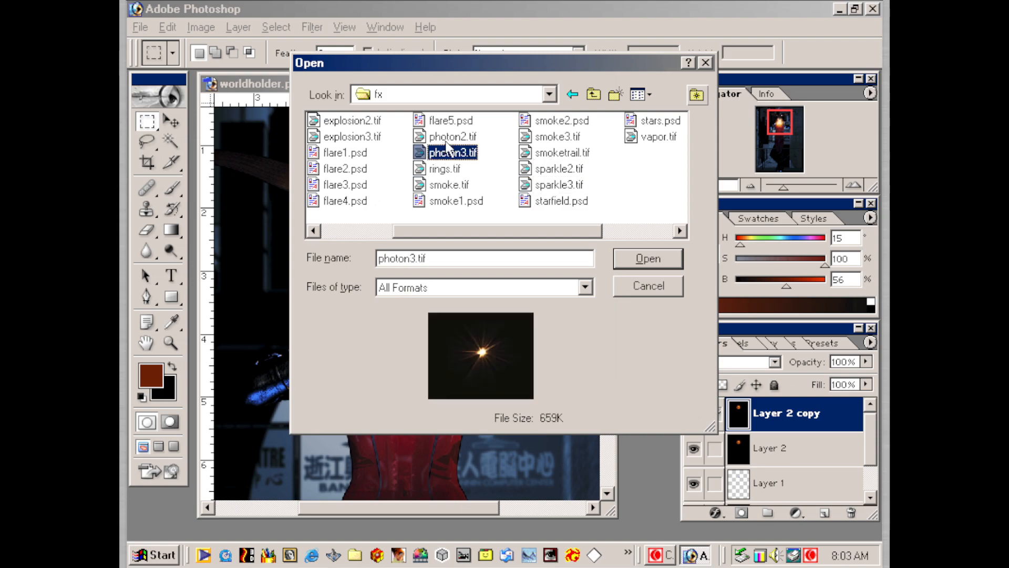
left_click(449, 140)
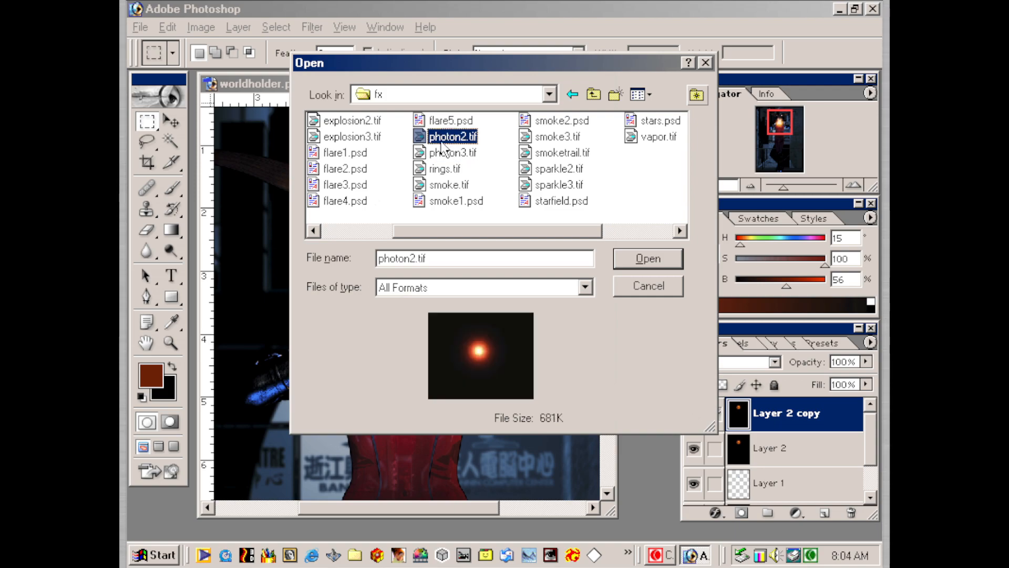
left_click(664, 259)
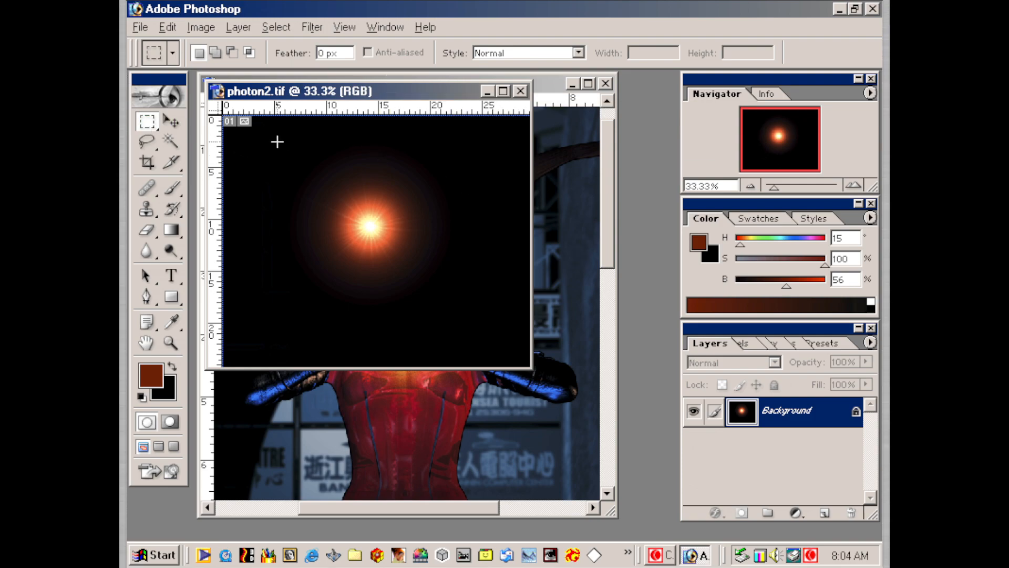
- Select a rectangle around the flare in photon2.tif and copy it into worldholder.psd as a new layer over the figure's torso
left_click_drag(278, 141, 477, 327)
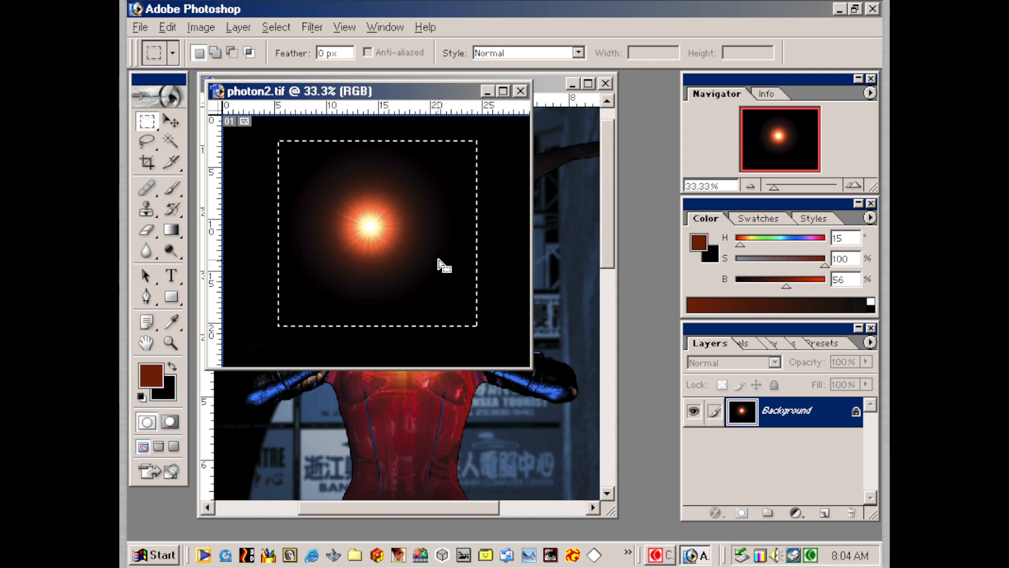
left_click_drag(432, 282, 468, 415)
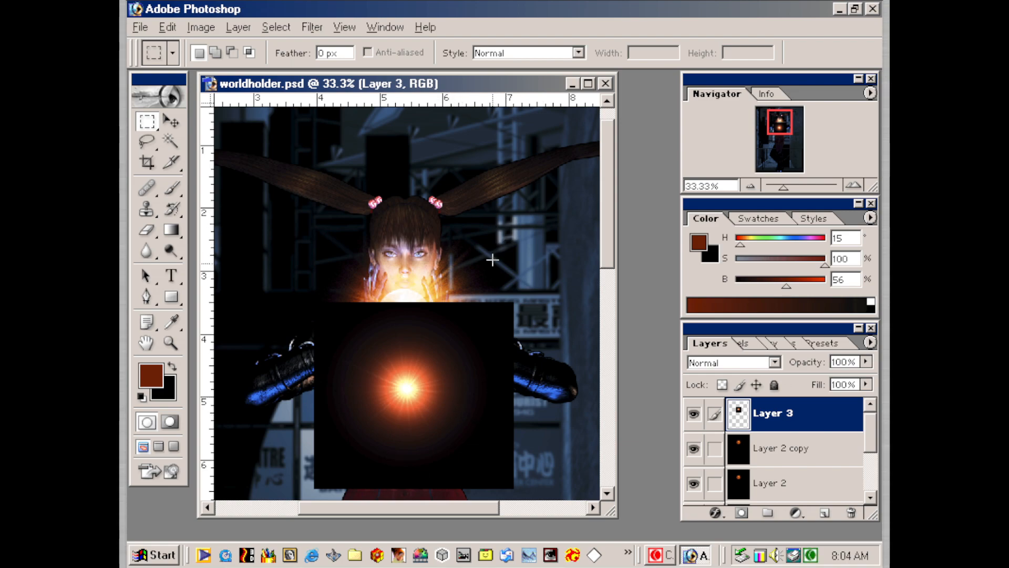
- Set Layer 3 to Screen blending and move the flare beside the figure's head, above and to the left of the globe
left_click(745, 360)
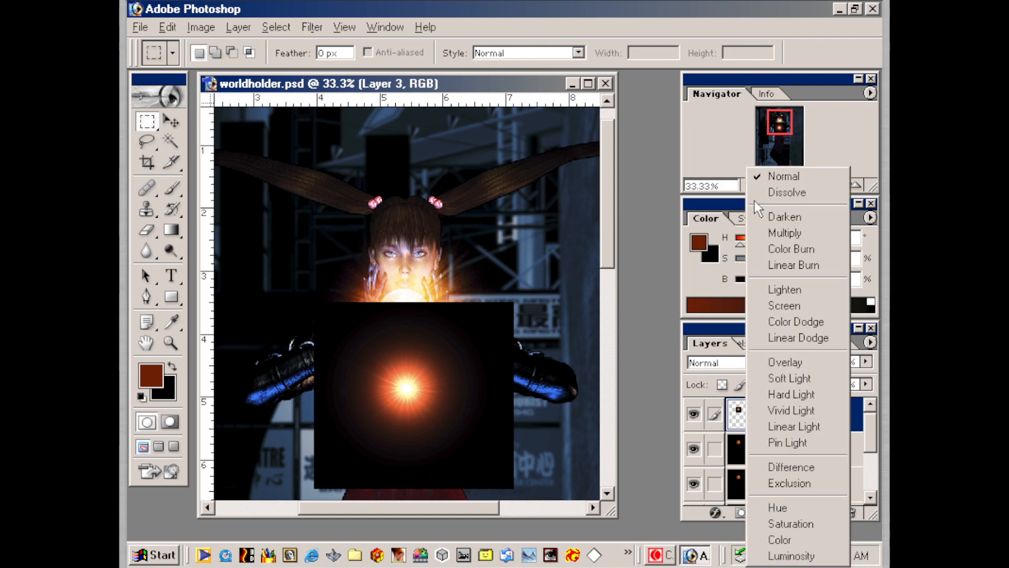
left_click(785, 306)
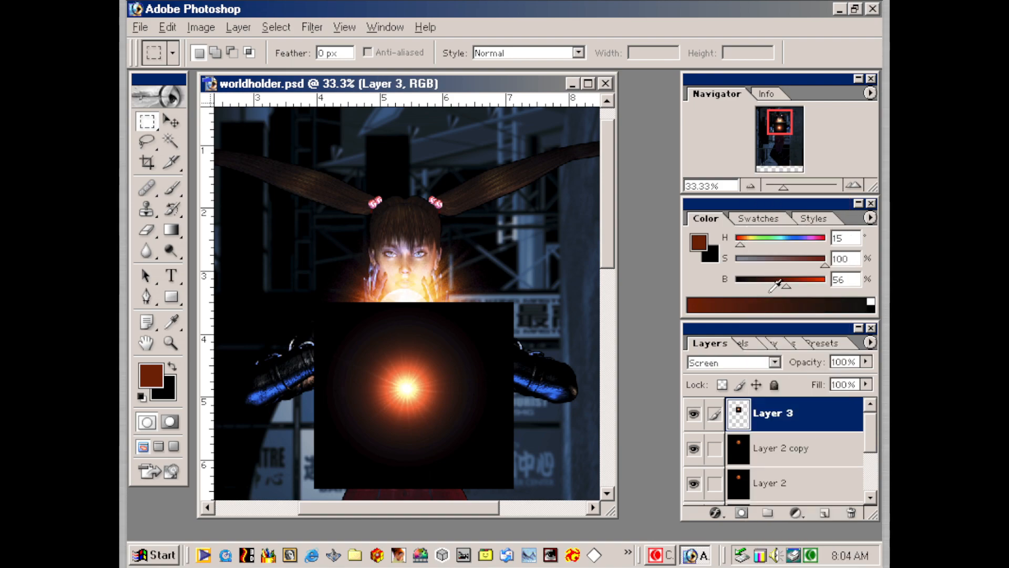
left_click_drag(413, 394, 340, 281)
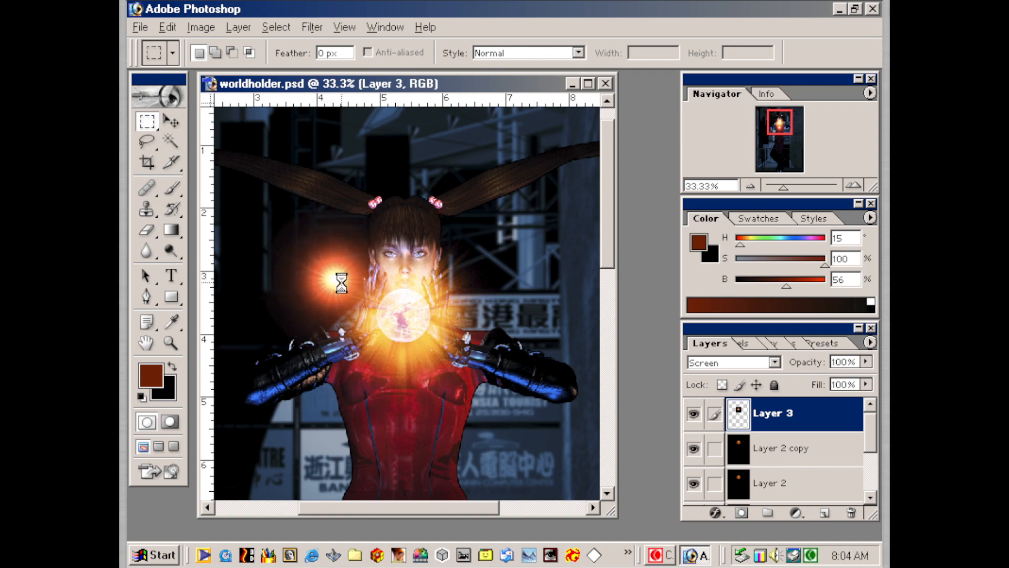
- Scale the flare to about 38.4% and place four duplicates of it around the globe
key("ctrl+t")
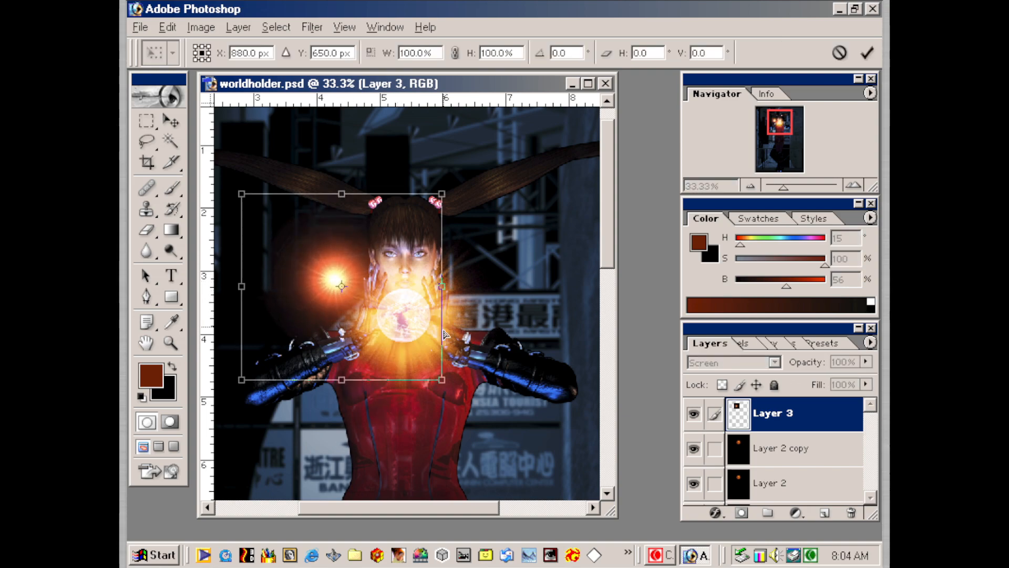
left_click_drag(441, 375, 352, 296)
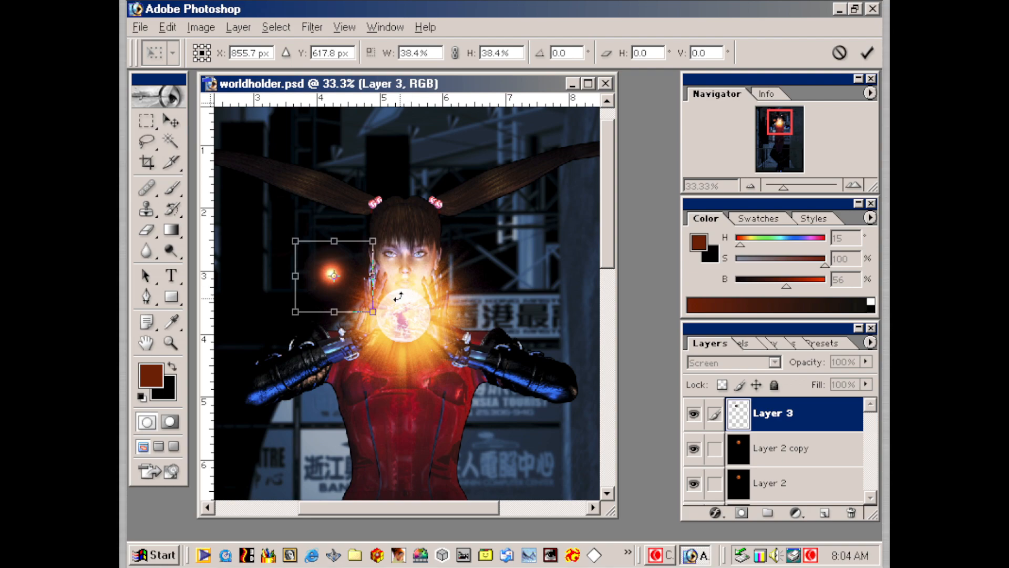
key("Return")
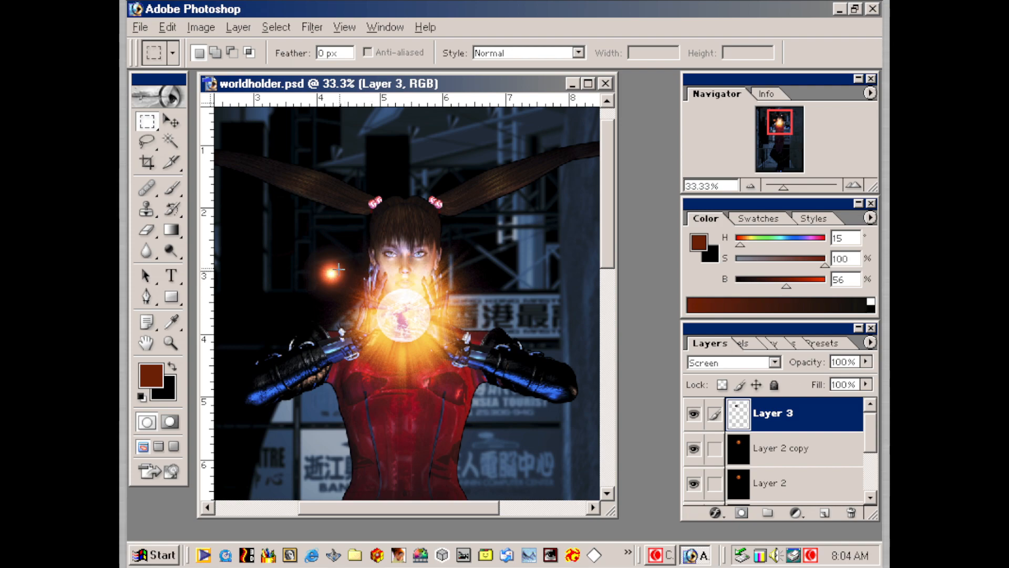
left_click_drag(331, 276, 444, 401)
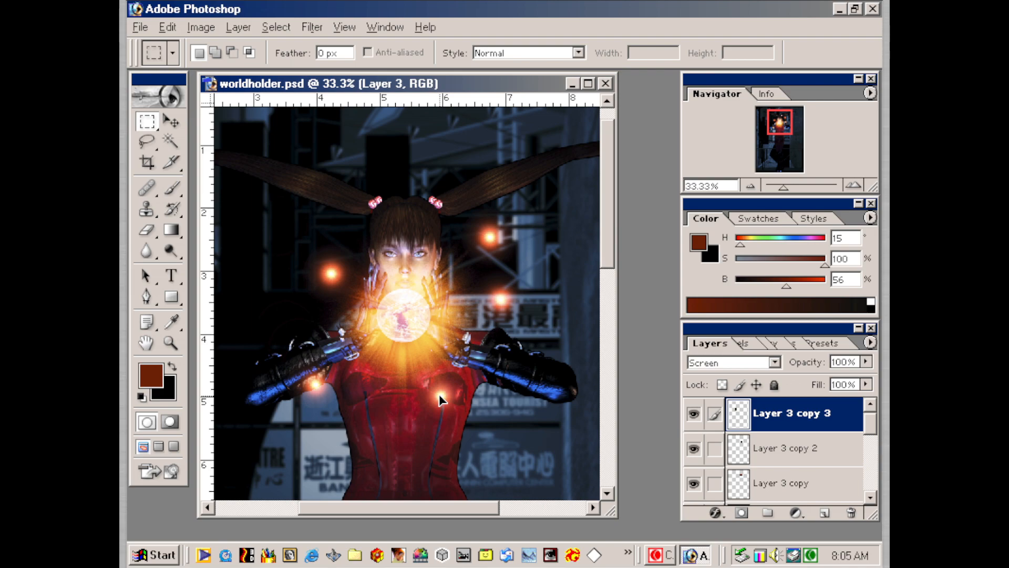
- Shrink the newest flare copy, over the figure's chest, to a much smaller spark
key("ctrl+t")
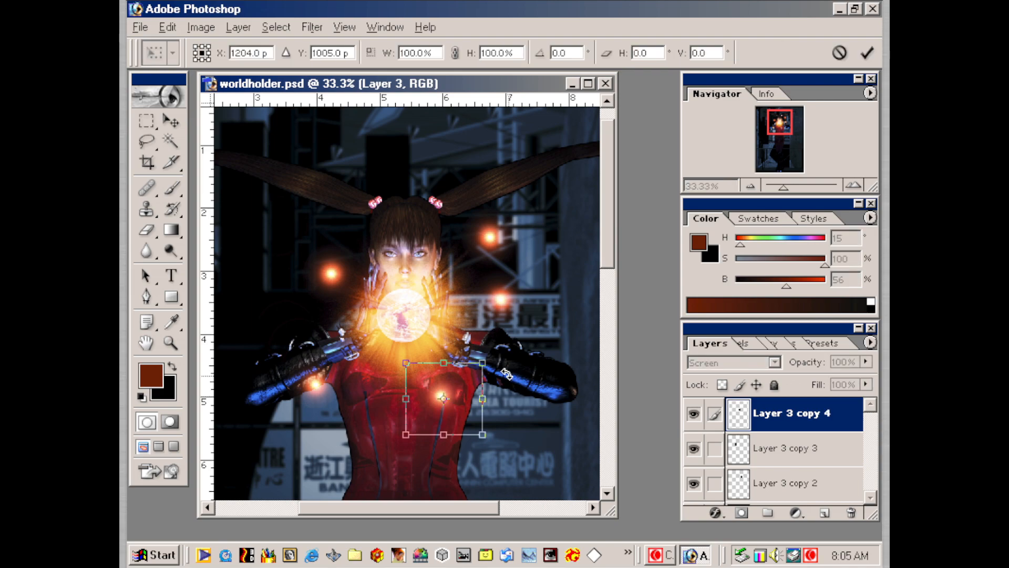
left_click_drag(484, 432, 435, 385)
key("Return")
key("m")
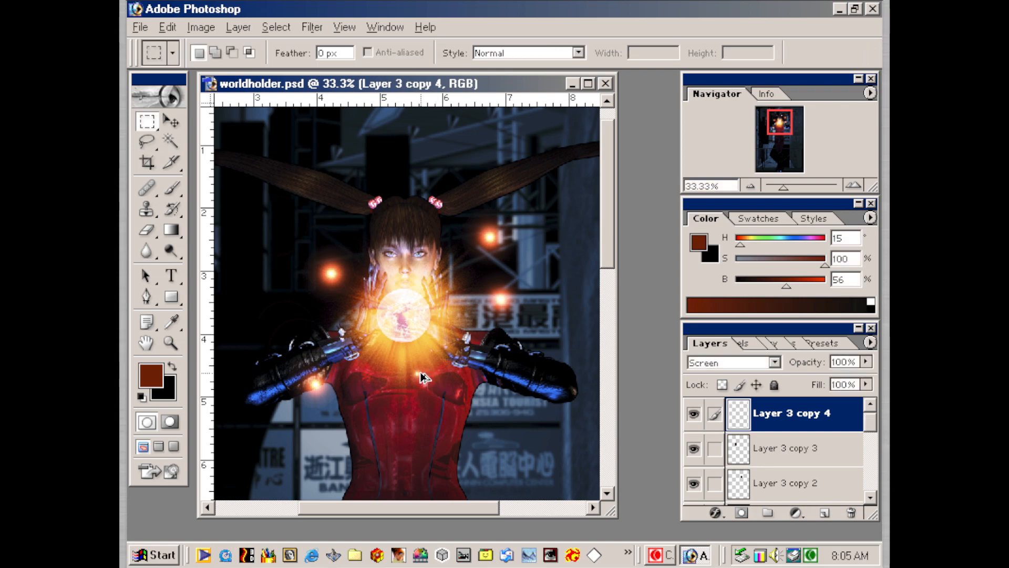
- Duplicate the small spark eight times and scatter the copies around the globe, head and arms
key("ctrl+j")
key("ctrl+j")
left_click_drag(513, 247, 429, 391)
key("ctrl+j")
key("ctrl+j")
key("ctrl+j")
key("ctrl+j")
key("ctrl+j")
key("ctrl+j")
left_click_drag(270, 225, 319, 225)
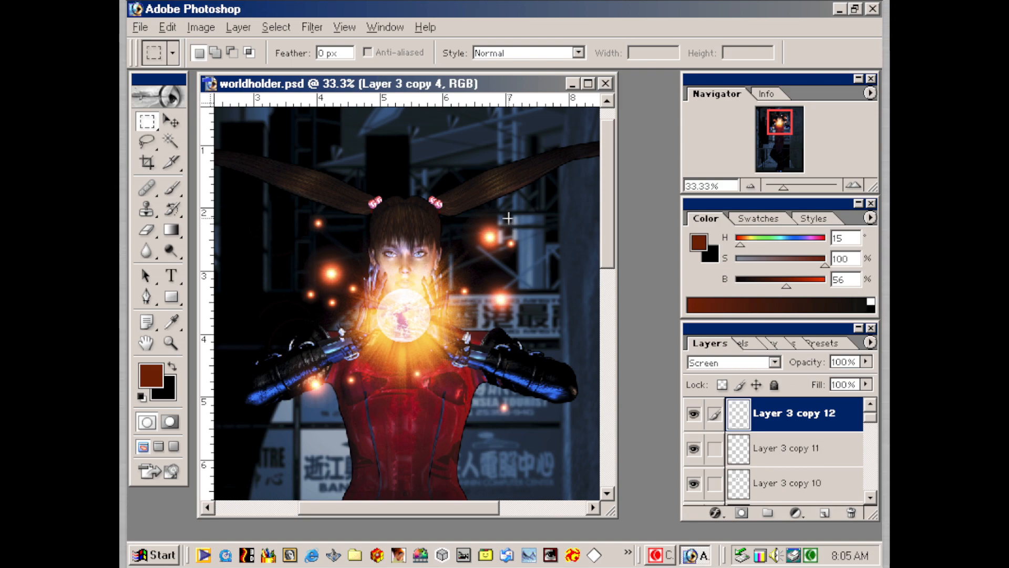
- Scale the newest spark to about 60% and scatter four duplicates of it around the figure
key("ctrl+t")
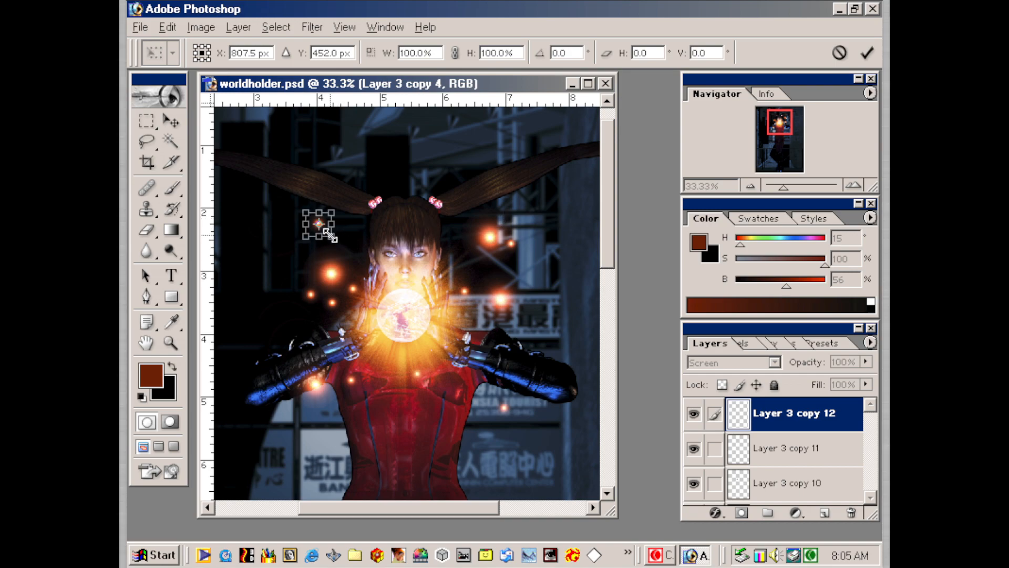
left_click_drag(330, 235, 323, 228)
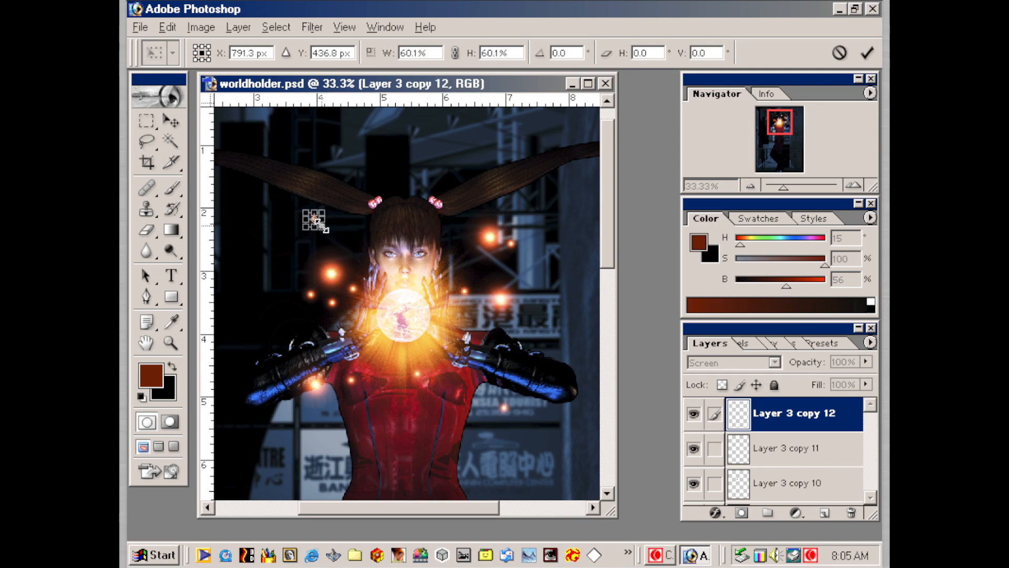
key("Return")
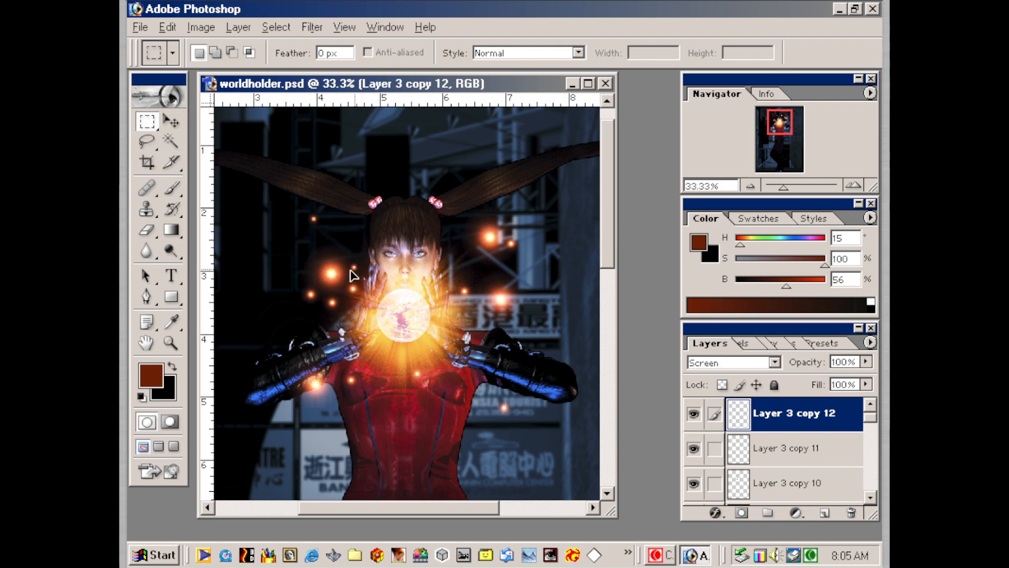
key("ctrl+j")
key("ctrl+j")
key("ctrl+j")
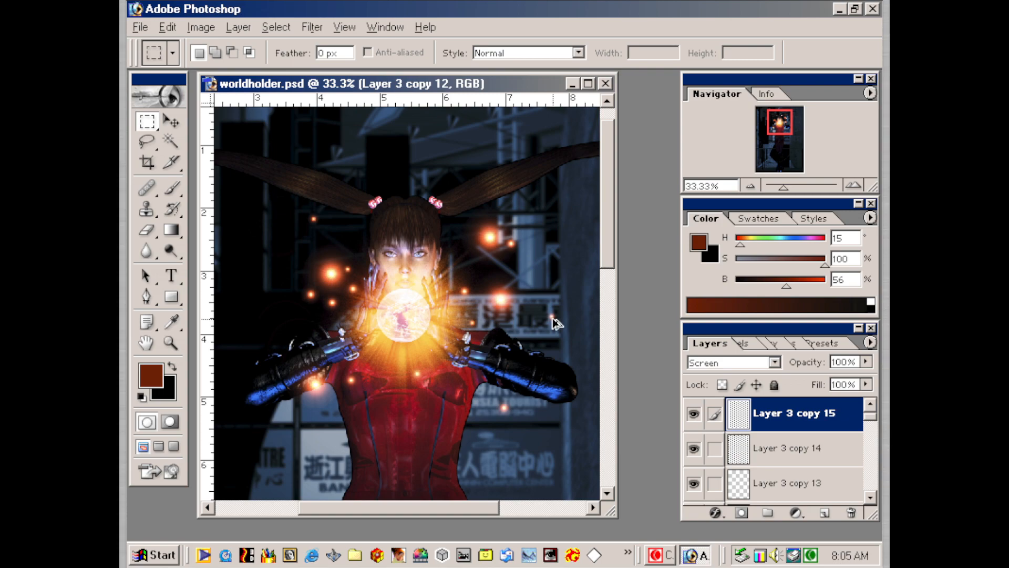
key("ctrl+j")
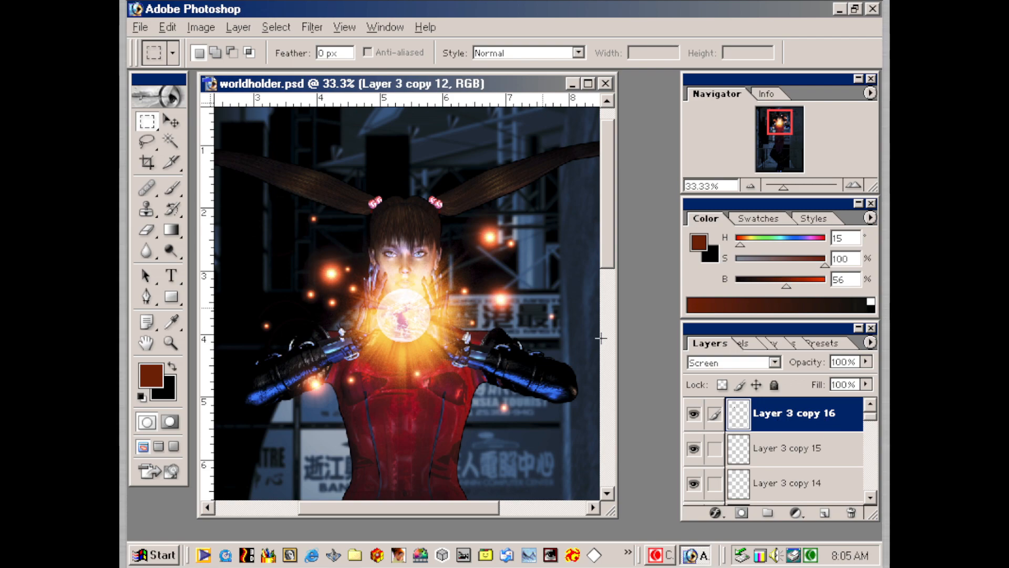
- Link Layer 3 copy 15 down through Layer 3 copy 8 to the active Layer 3 copy 16
left_click(693, 450)
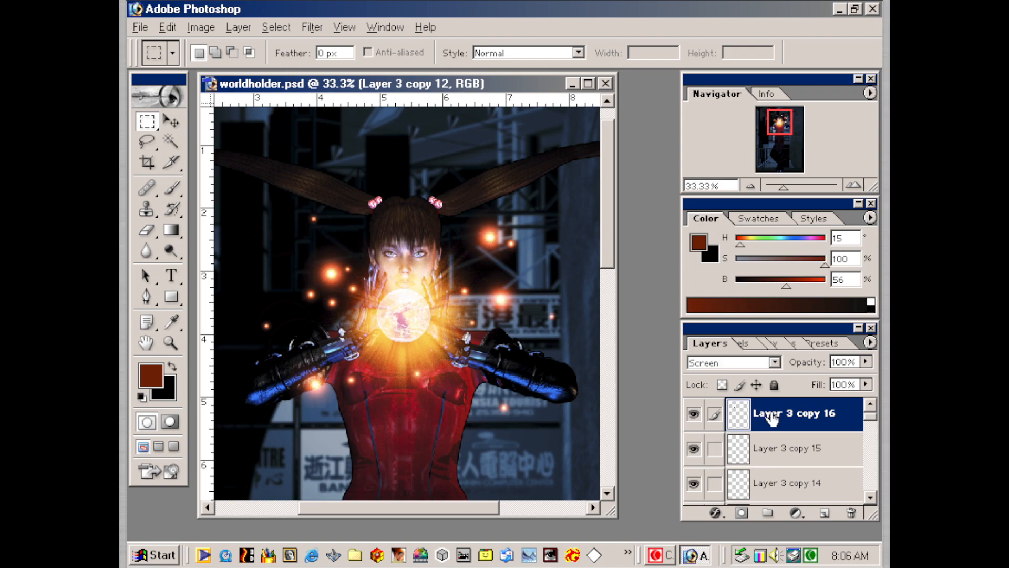
left_click(714, 448)
left_click(715, 482)
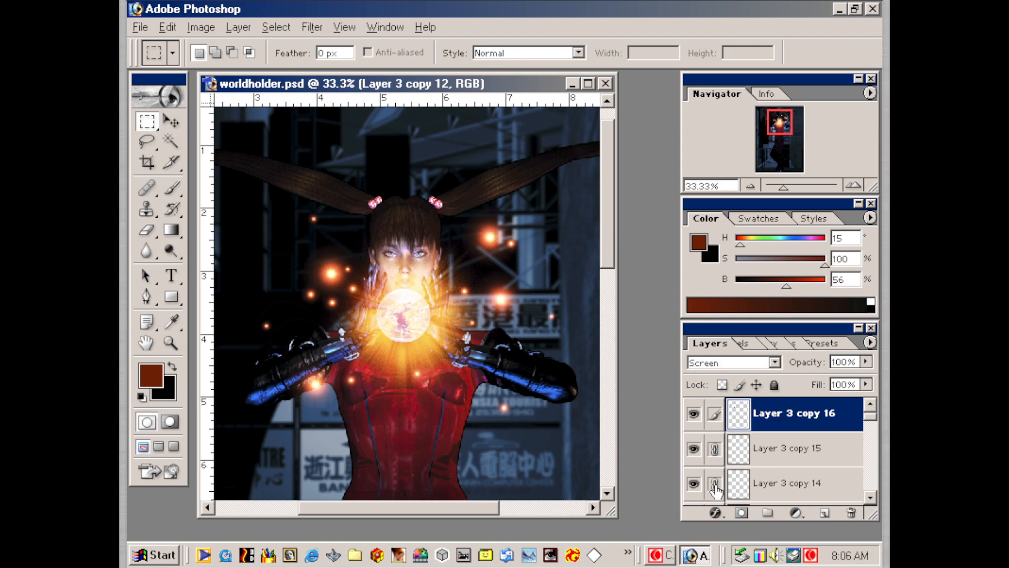
left_click_drag(870, 425, 870, 430)
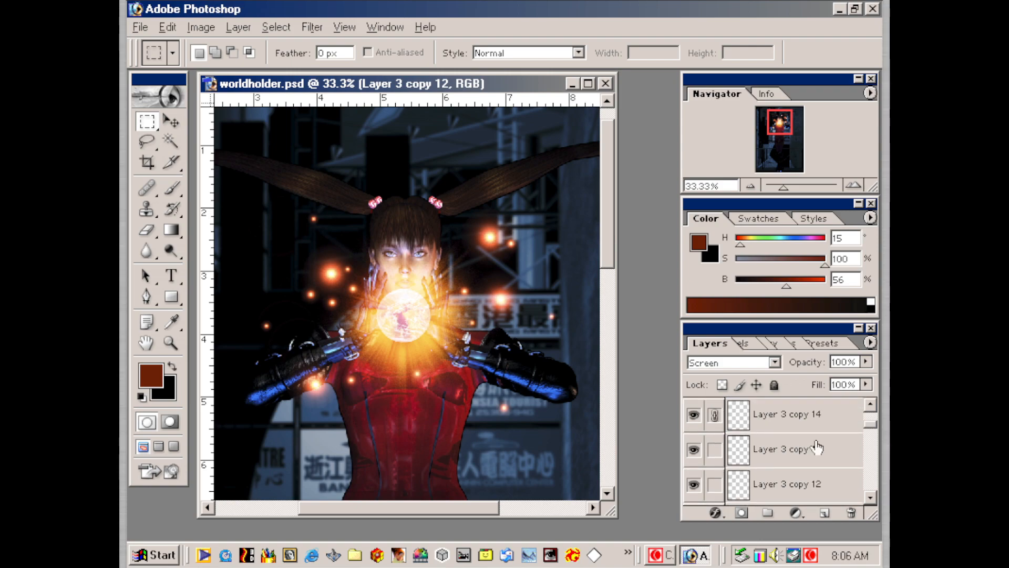
left_click(715, 451)
left_click(715, 483)
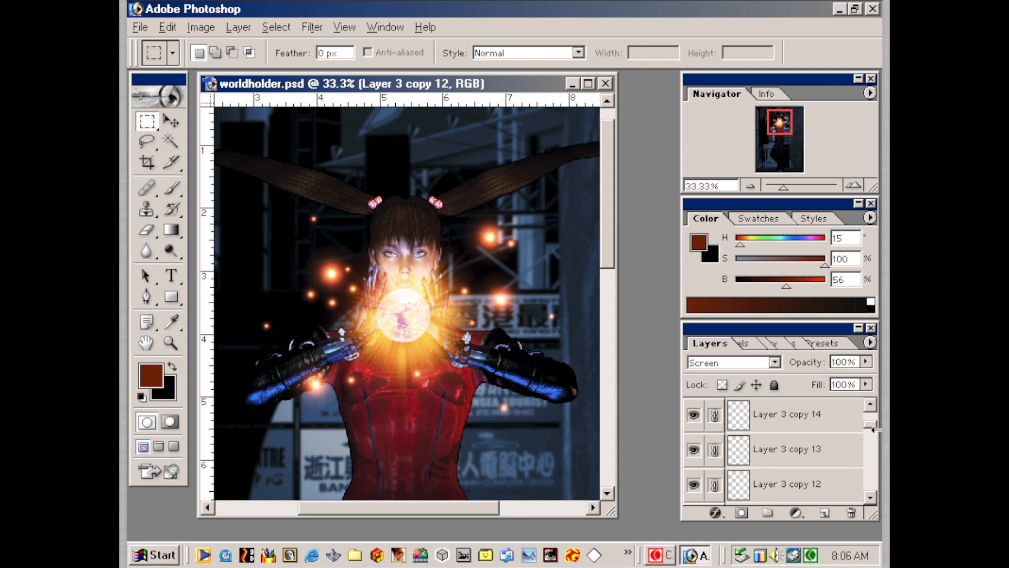
left_click_drag(870, 427, 870, 434)
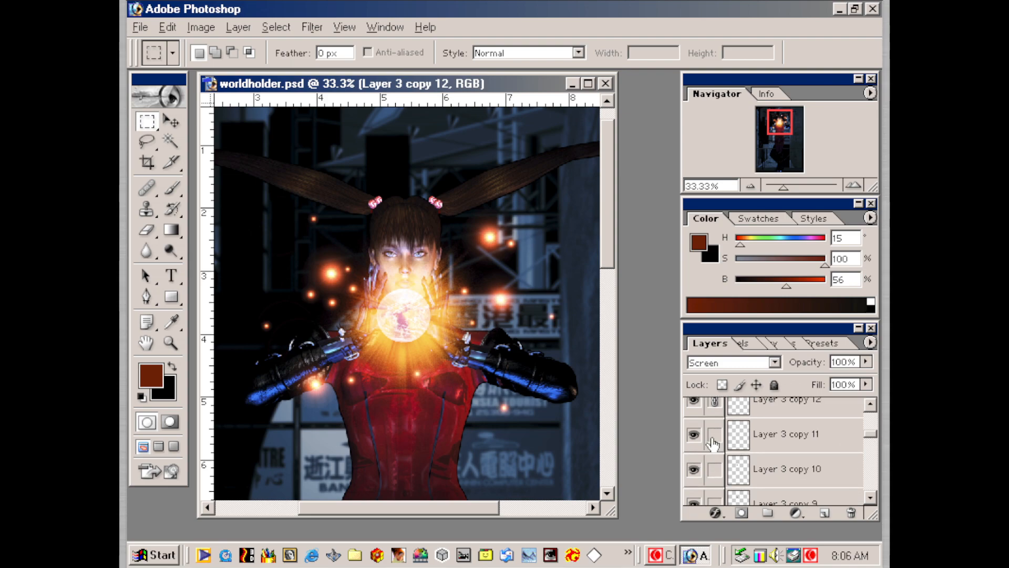
left_click(714, 469)
left_click_drag(872, 430, 872, 439)
left_click(714, 427)
left_click(715, 461)
- Link Layer 3 copy 7 down through Layer 3 copy 4 as well and merge all linked spark layers
left_click_drag(871, 443, 872, 450)
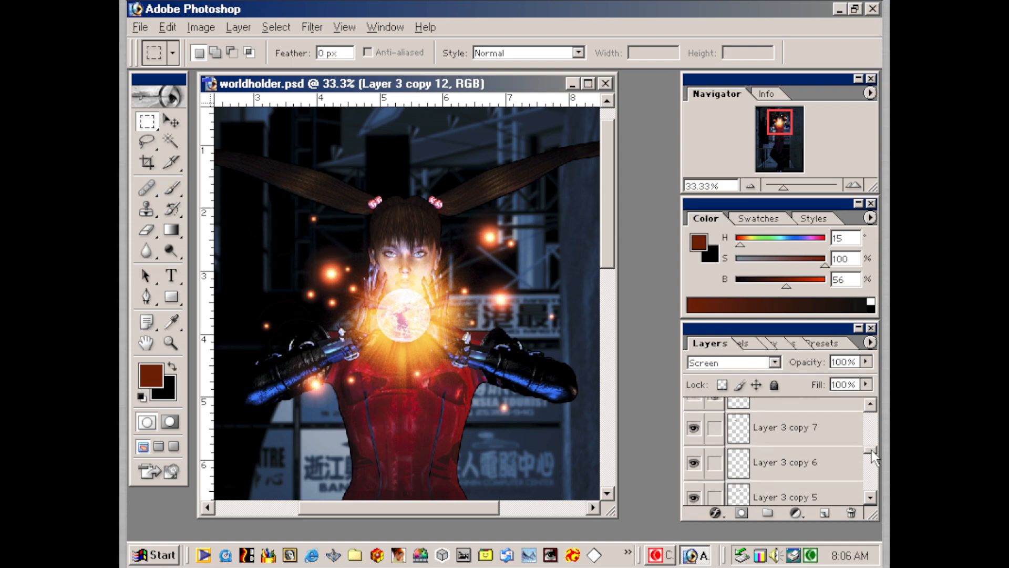
left_click(715, 427)
left_click(714, 463)
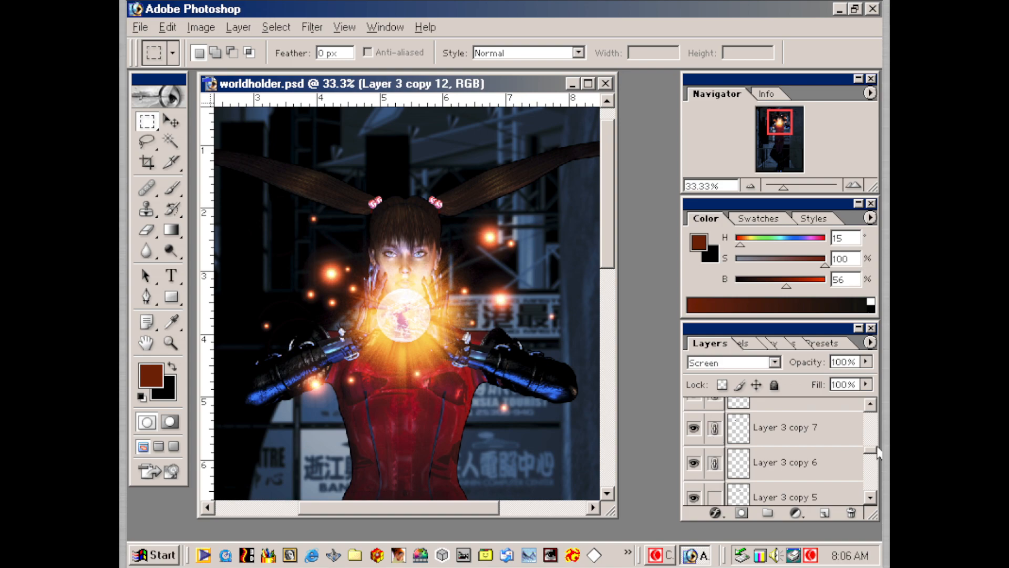
left_click_drag(873, 457, 872, 464)
left_click(714, 437)
left_click_drag(870, 457, 830, 455)
left_click(715, 447)
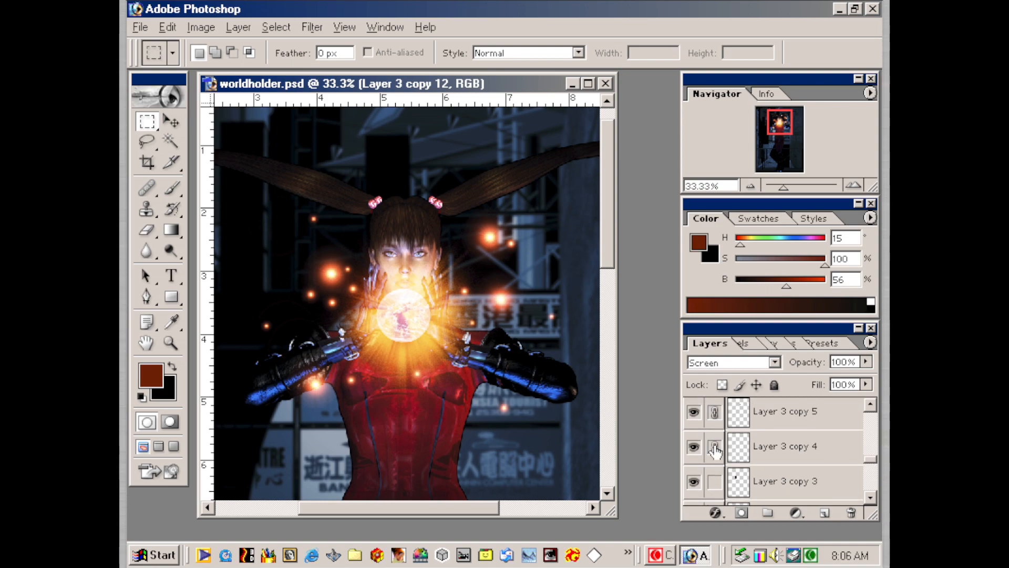
left_click(870, 343)
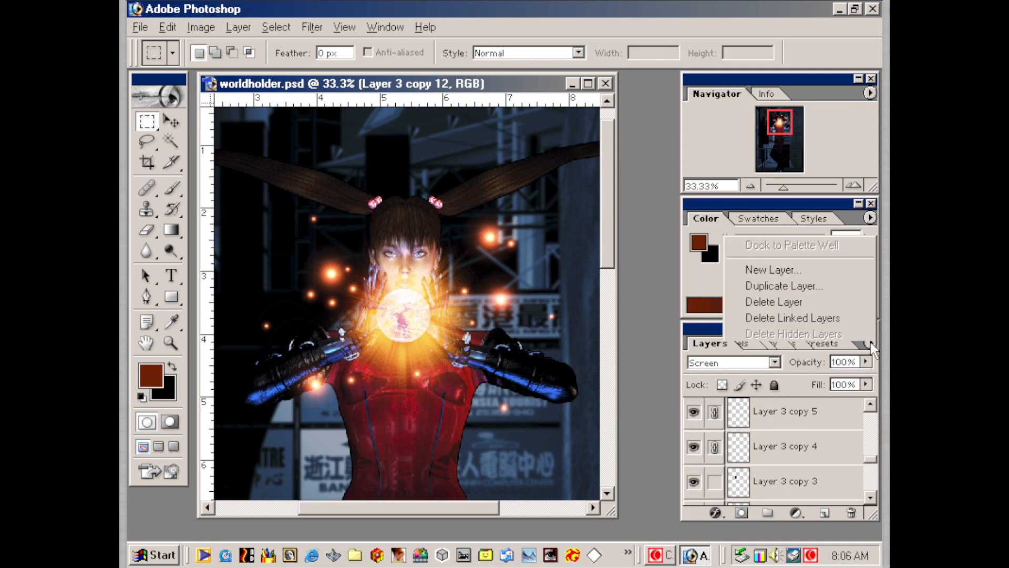
left_click(836, 273)
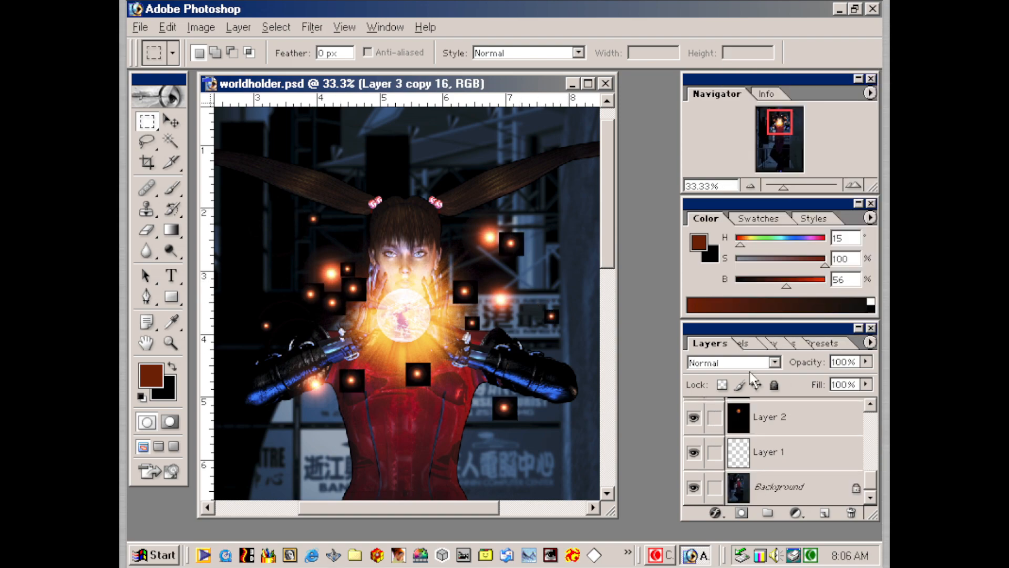
- Look through the layer stack and toggle the visibility of Layer 3 copy and Layer 2 copy to check their contents
left_click_drag(866, 478, 872, 417)
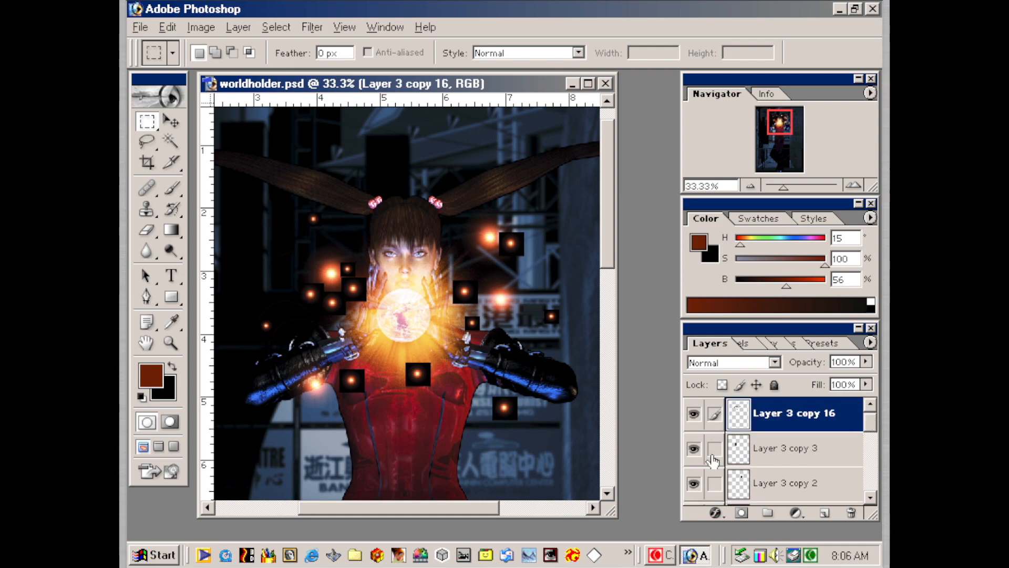
left_click(870, 496)
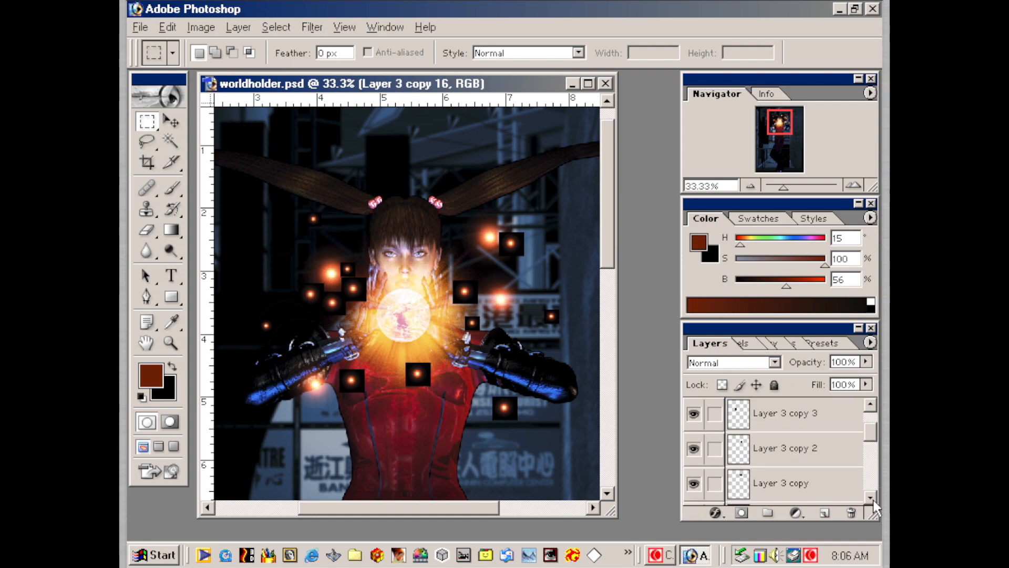
left_click(870, 497)
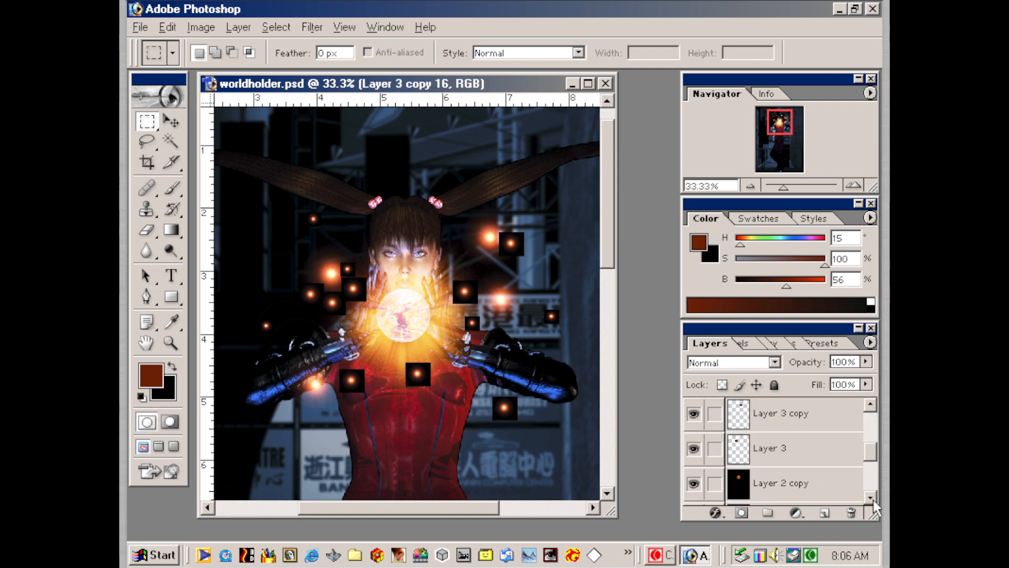
left_click(695, 415)
left_click(694, 415)
left_click(779, 491)
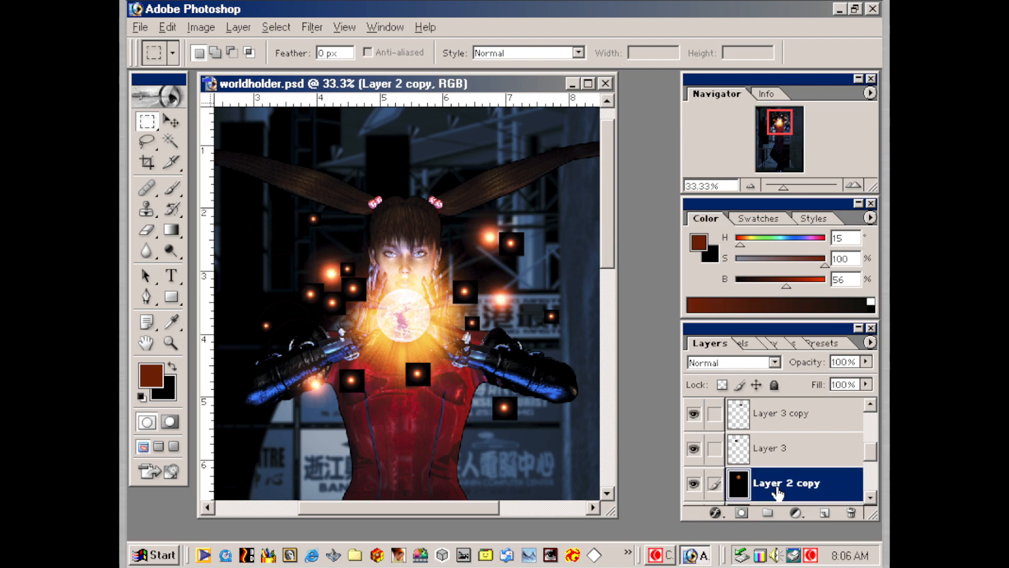
left_click(693, 484)
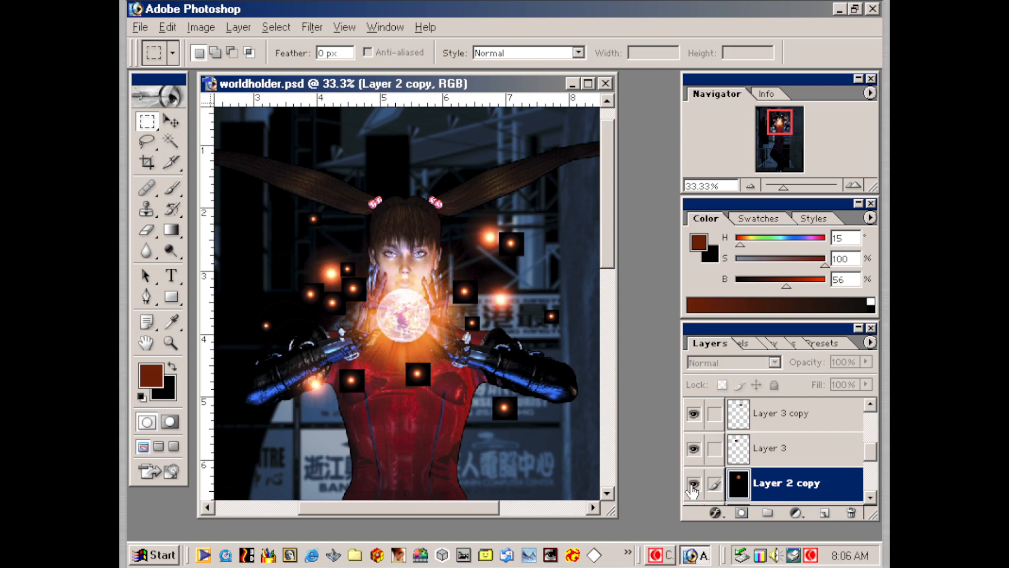
left_click(694, 485)
- Link Layer 3 copy, copy 2, copy 3 and copy 16 to the active Layer 3
left_click(846, 448)
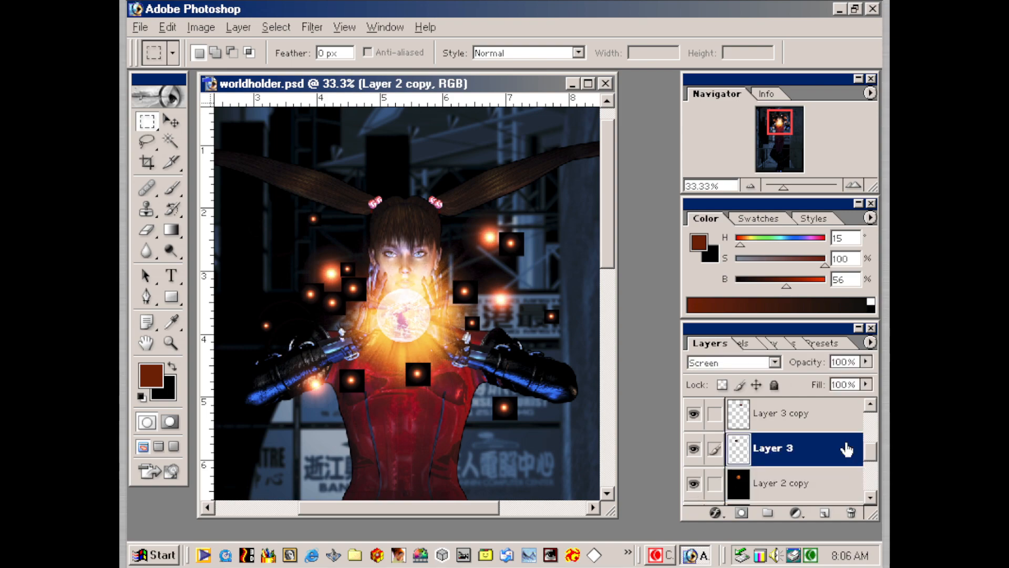
left_click(867, 419)
left_click(715, 448)
left_click(712, 415)
left_click(870, 404)
left_click(870, 404)
left_click(715, 448)
left_click(714, 415)
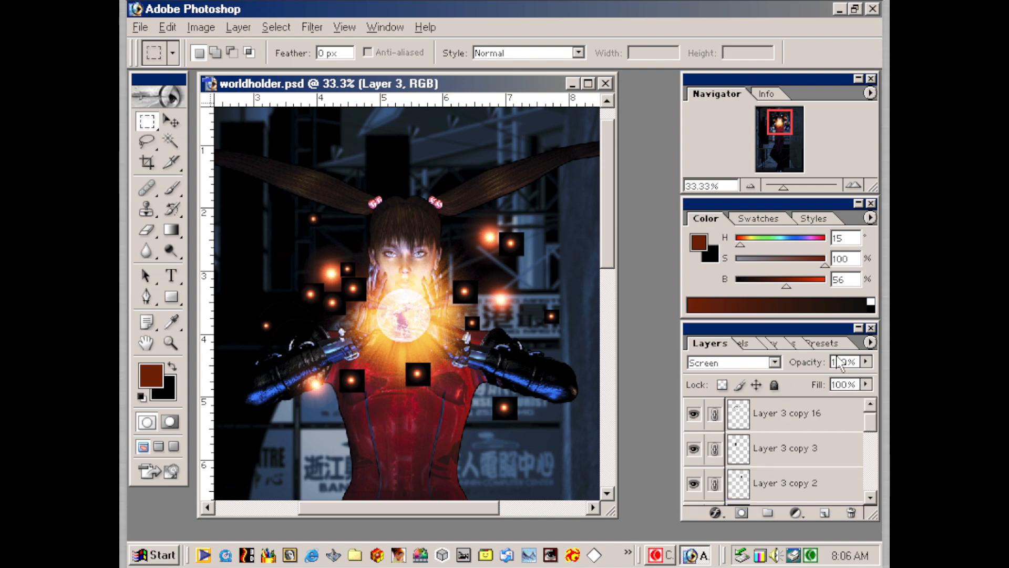
left_click(870, 343)
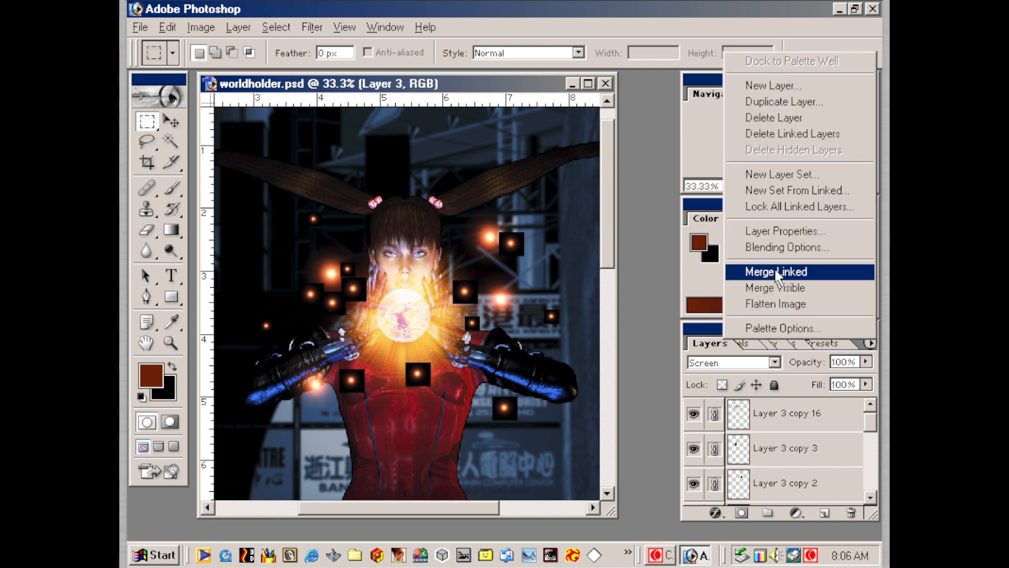
left_click(775, 270)
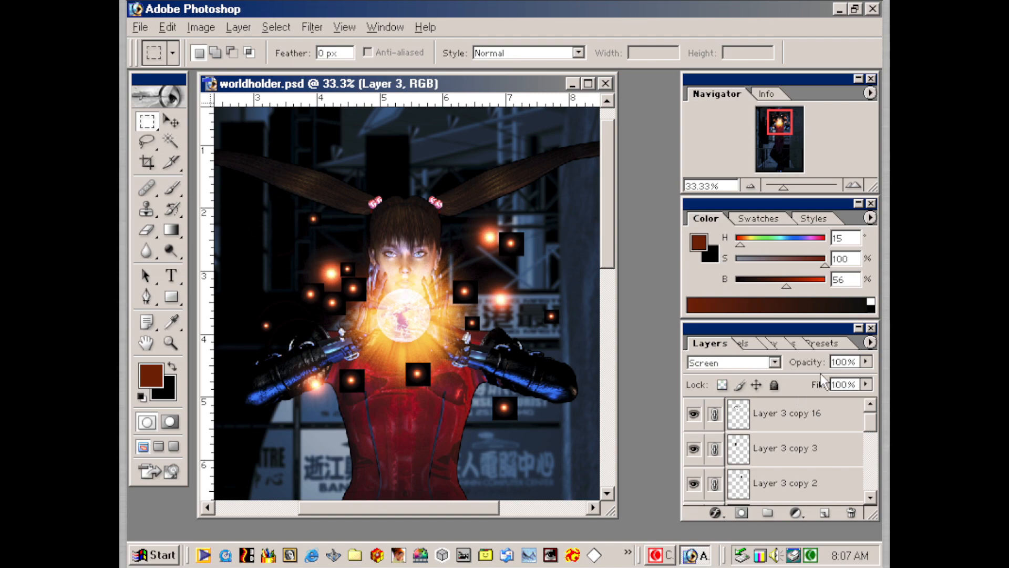
left_click(774, 361)
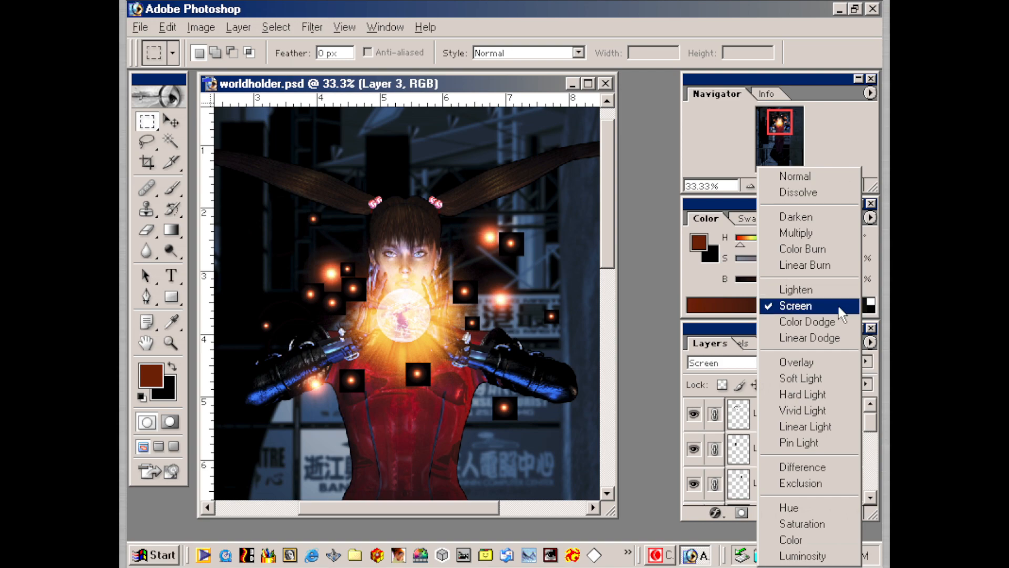
left_click(819, 306)
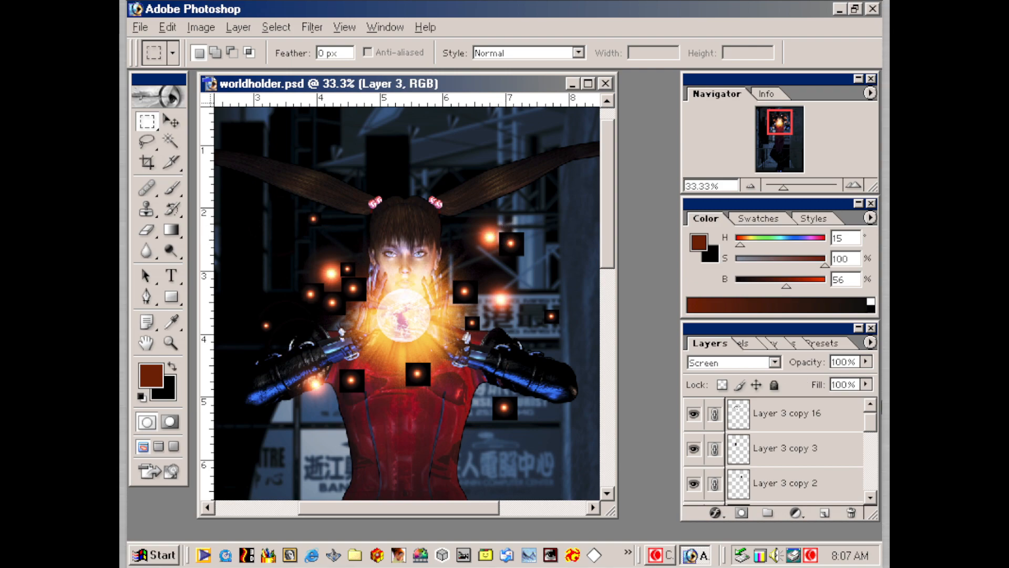
left_click_drag(875, 417, 665, 407)
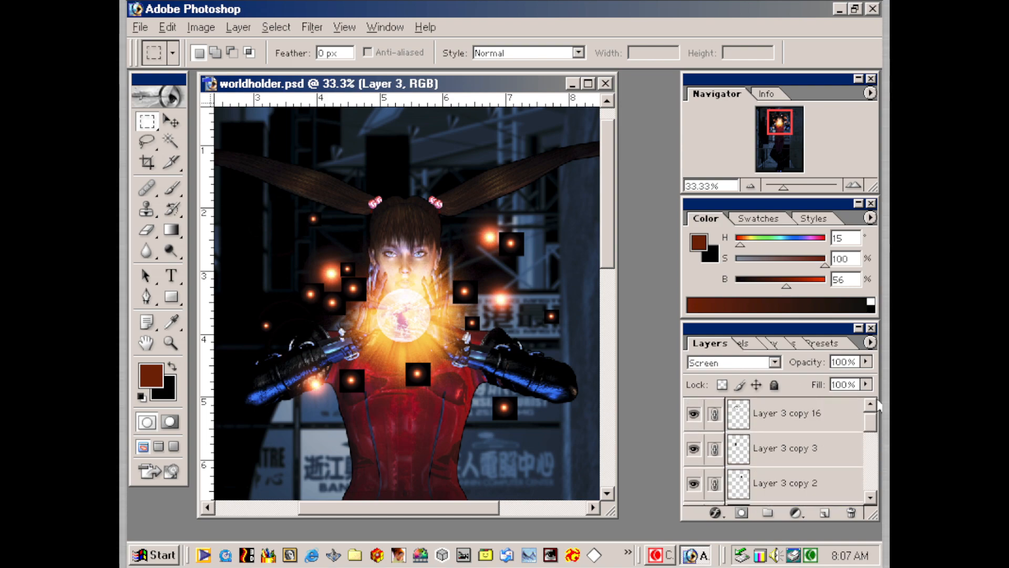
- Set Layer 3 copy 16's blending mode to Screen and merge all its linked spark layers into one
left_click(807, 413)
left_click(741, 362)
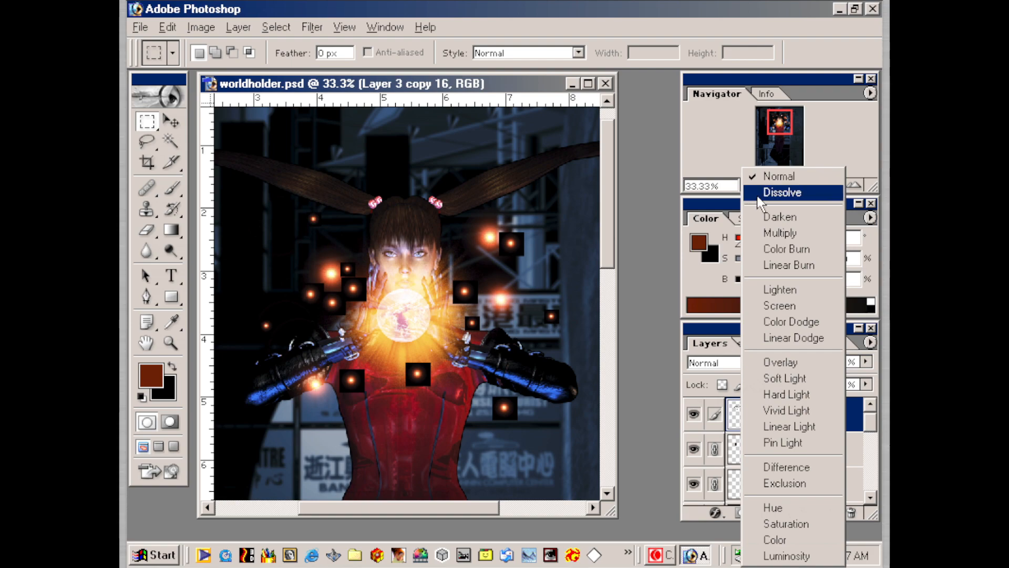
left_click(773, 309)
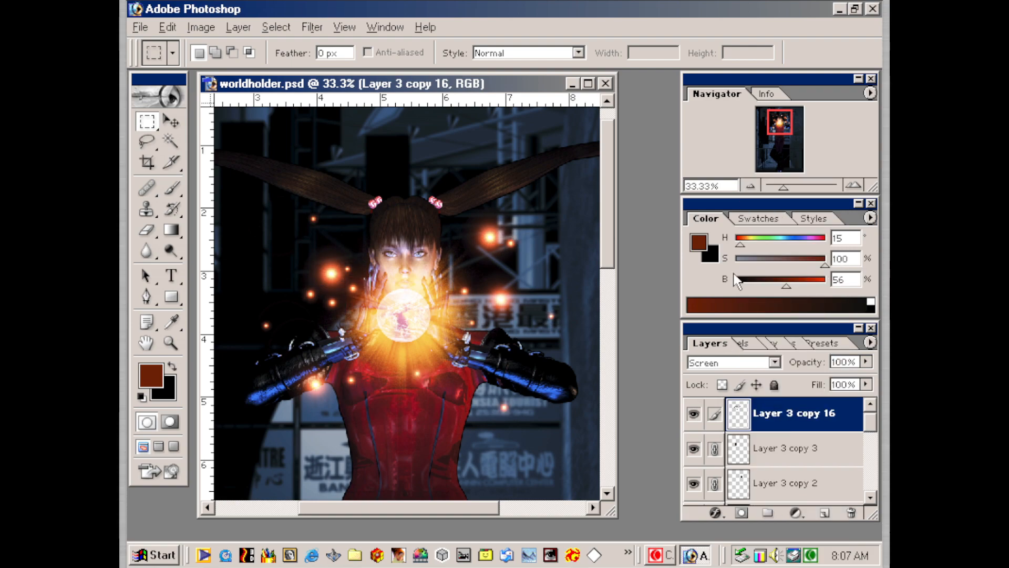
left_click(869, 342)
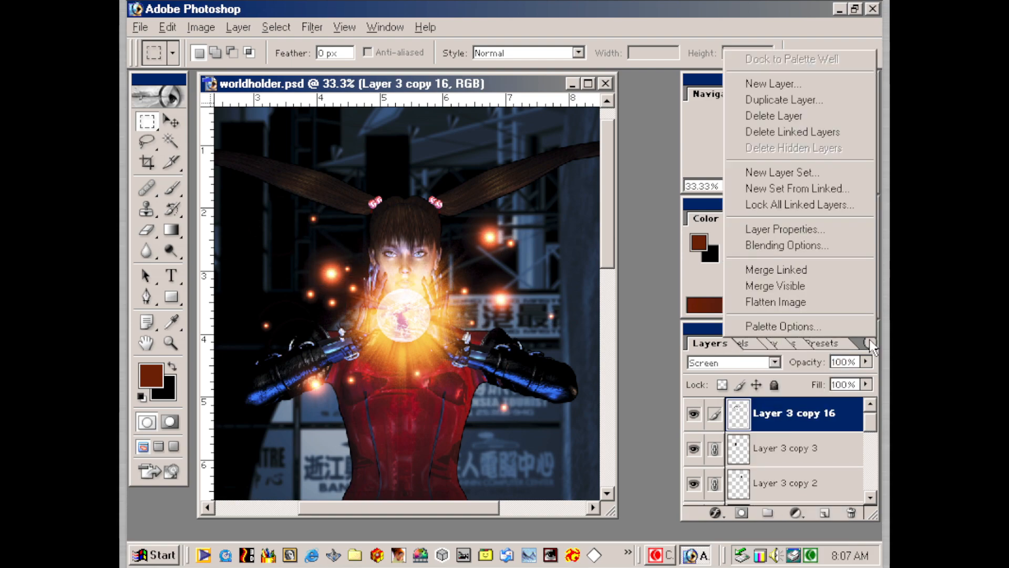
left_click(859, 270)
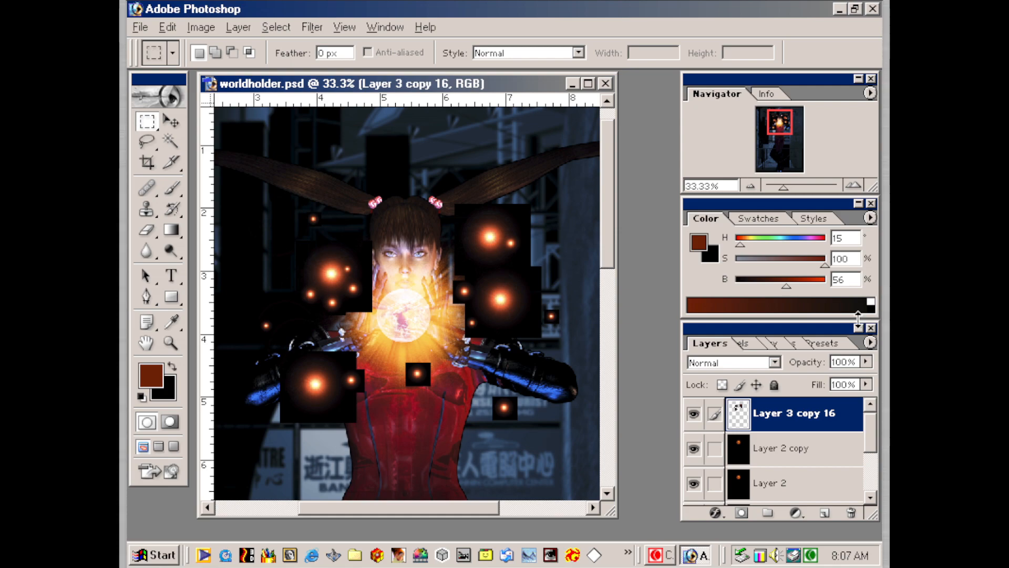
- Set the blending mode of the merged spark layer to Screen
left_click(870, 343)
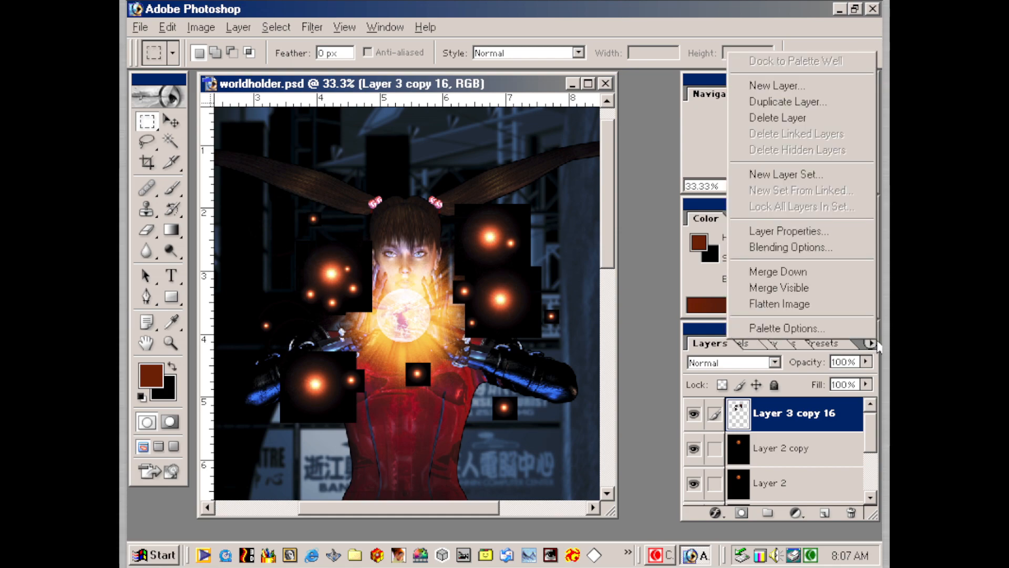
left_click(708, 23)
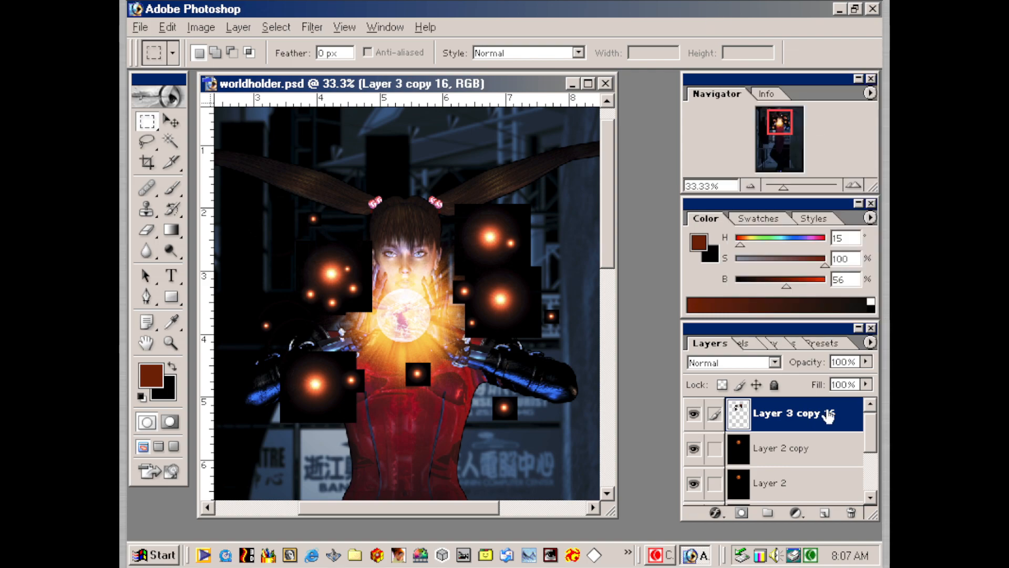
left_click(749, 366)
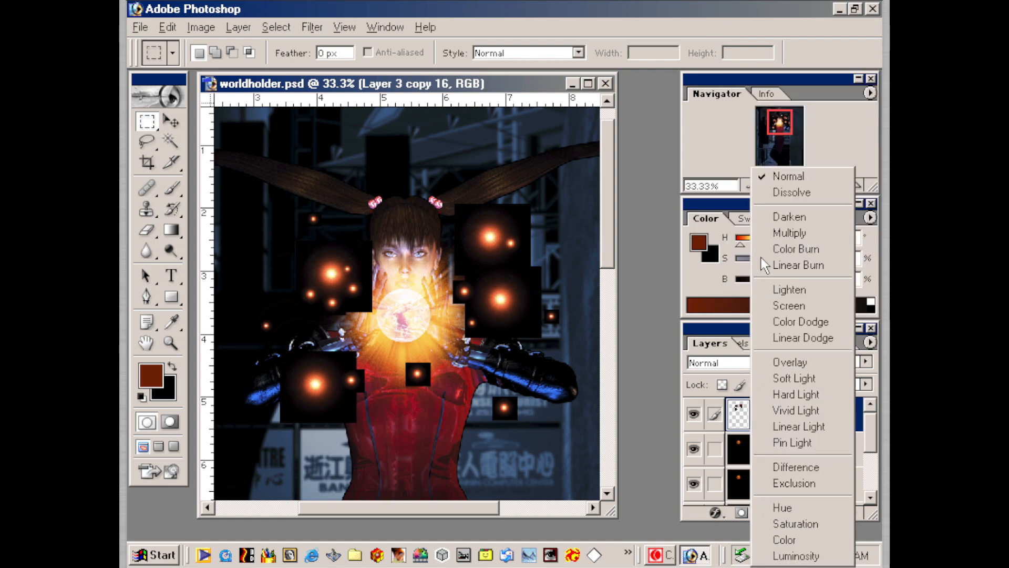
left_click(781, 306)
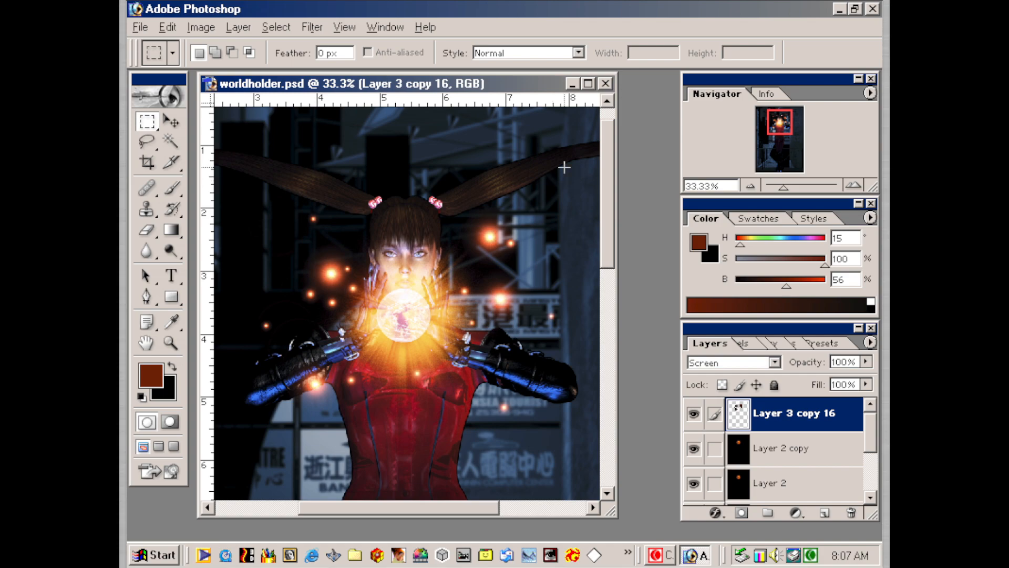
- Duplicate the merged spark layer Layer 3 copy 16 and hide the original
left_click_drag(833, 413, 825, 509)
left_click(694, 447)
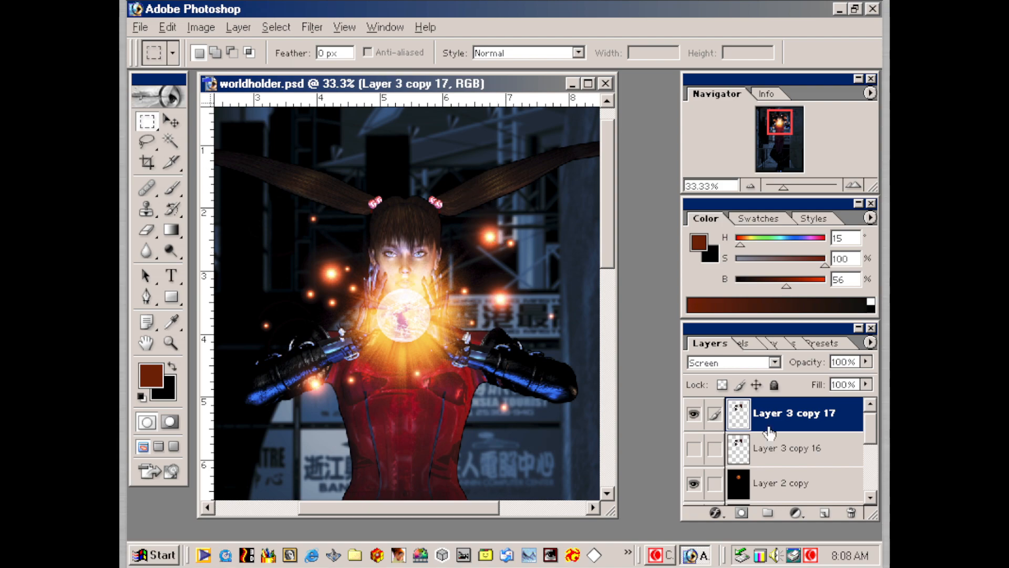
left_click(316, 23)
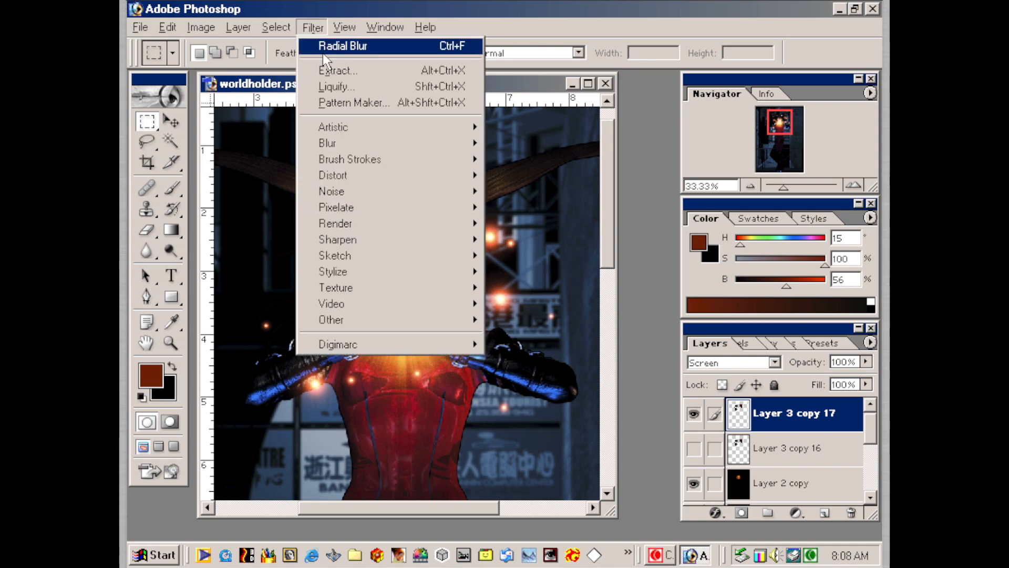
mouse_move(341, 145)
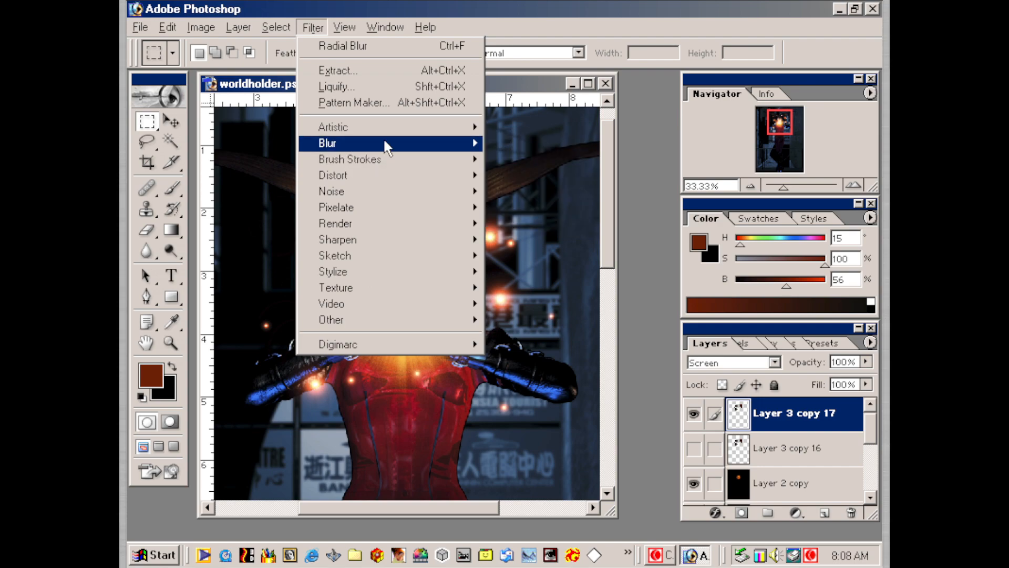
mouse_move(467, 143)
left_click(528, 192)
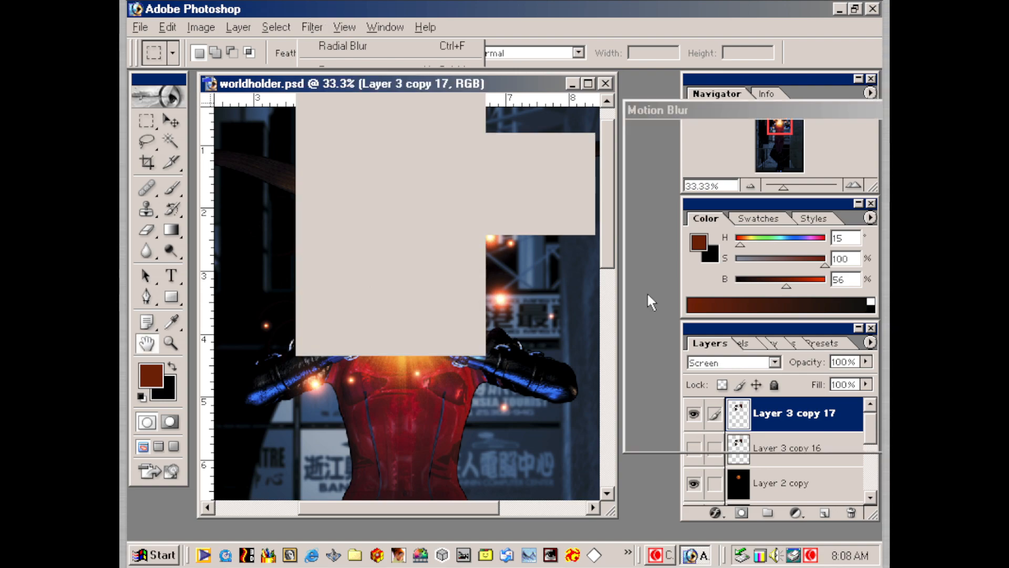
left_click_drag(774, 363, 760, 348)
left_click_drag(658, 436, 688, 435)
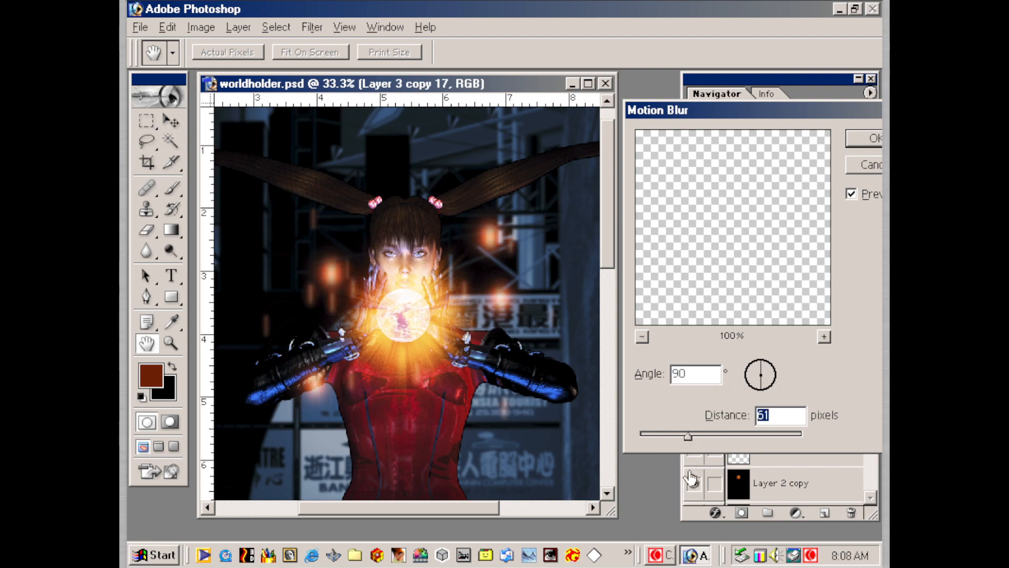
left_click_drag(682, 440, 701, 436)
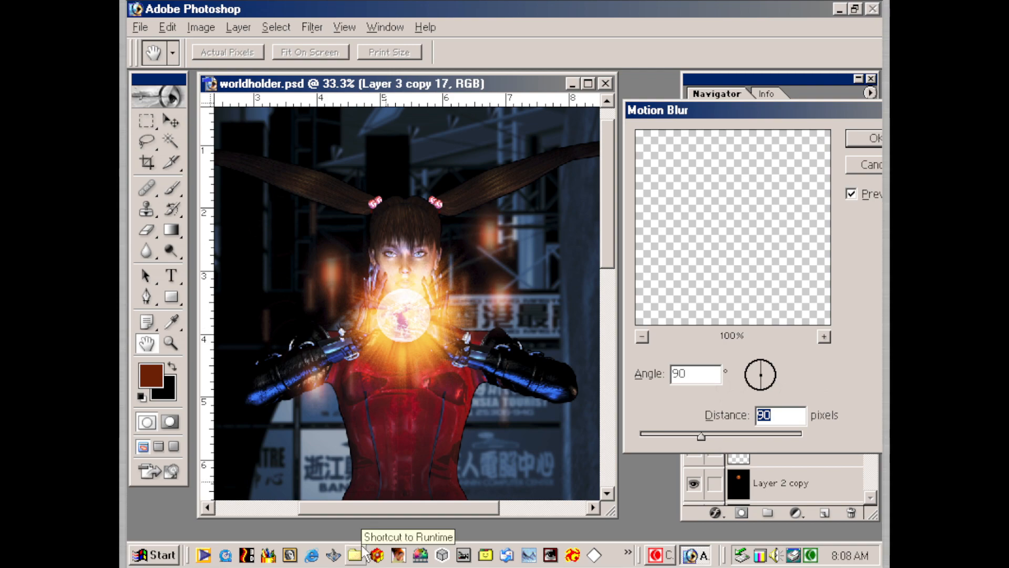
mouse_move(701, 436)
left_mouse_down()
mouse_move(759, 437)
mouse_move(698, 439)
mouse_move(718, 441)
left_mouse_up()
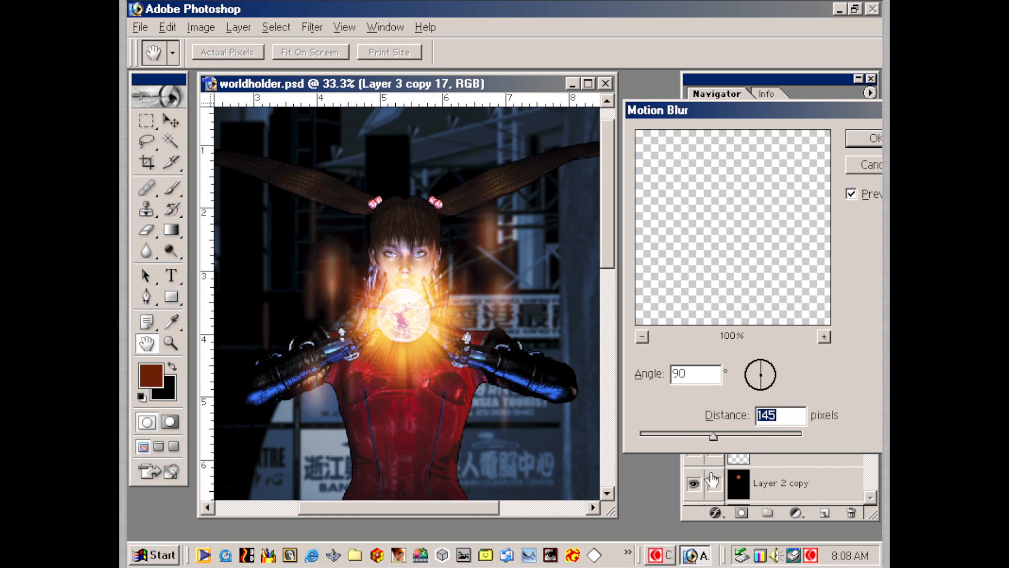
left_click(862, 164)
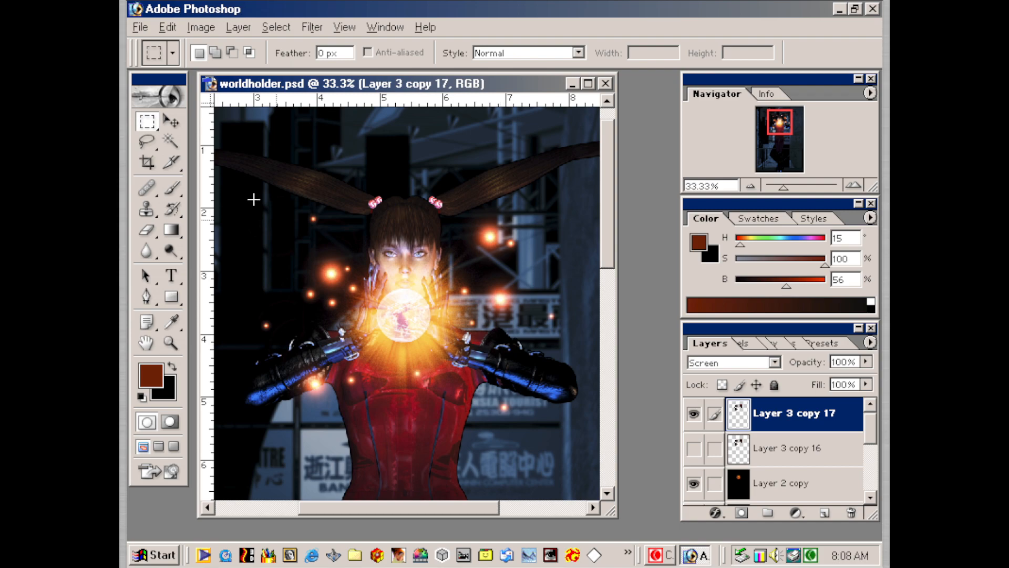
- Select a rectangular area enclosing all the sparks on Layer 3 copy 17 and open it in Liquify with the all-layers backdrop shown
left_click_drag(227, 158, 593, 450)
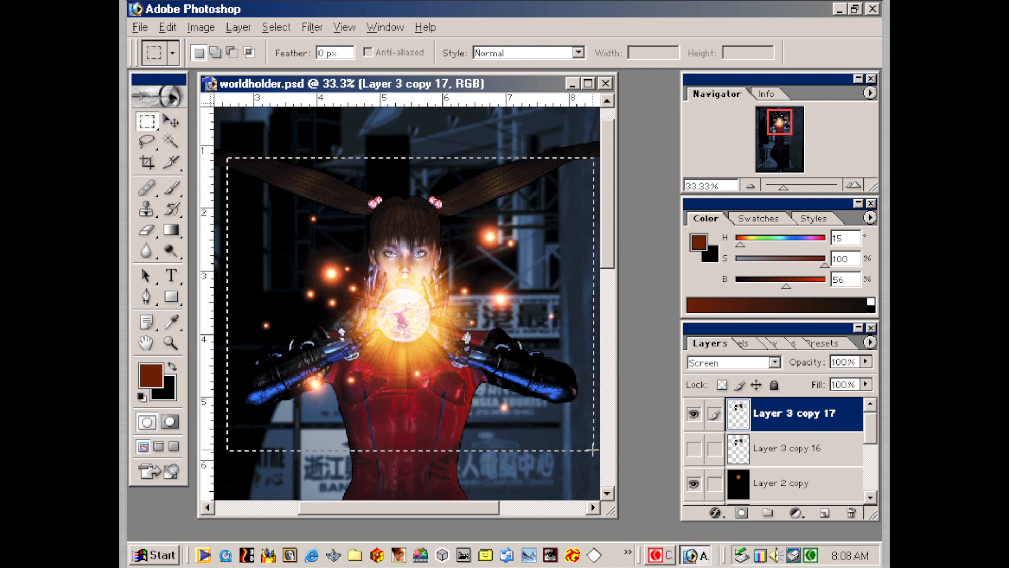
left_click(313, 27)
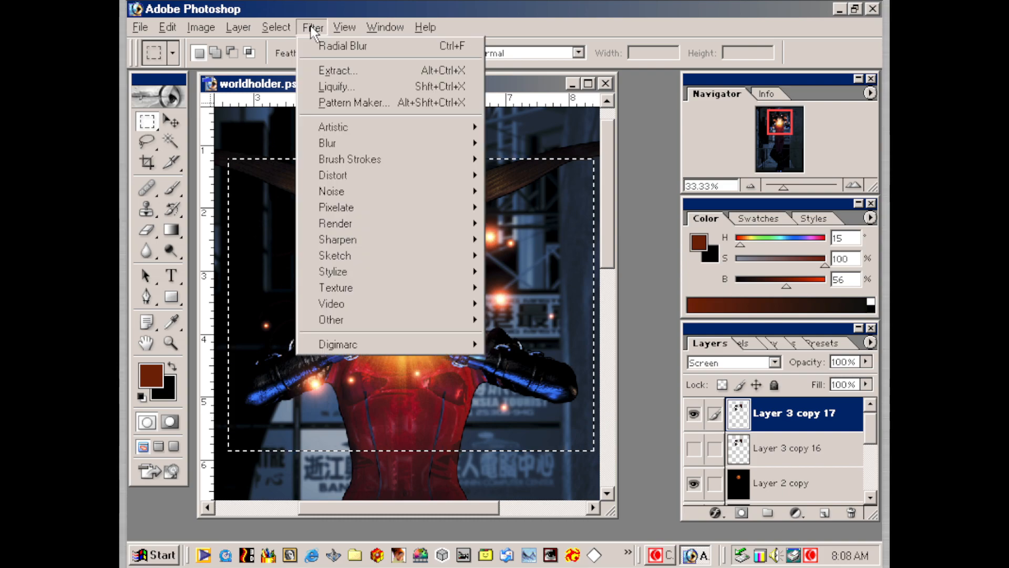
left_click(336, 86)
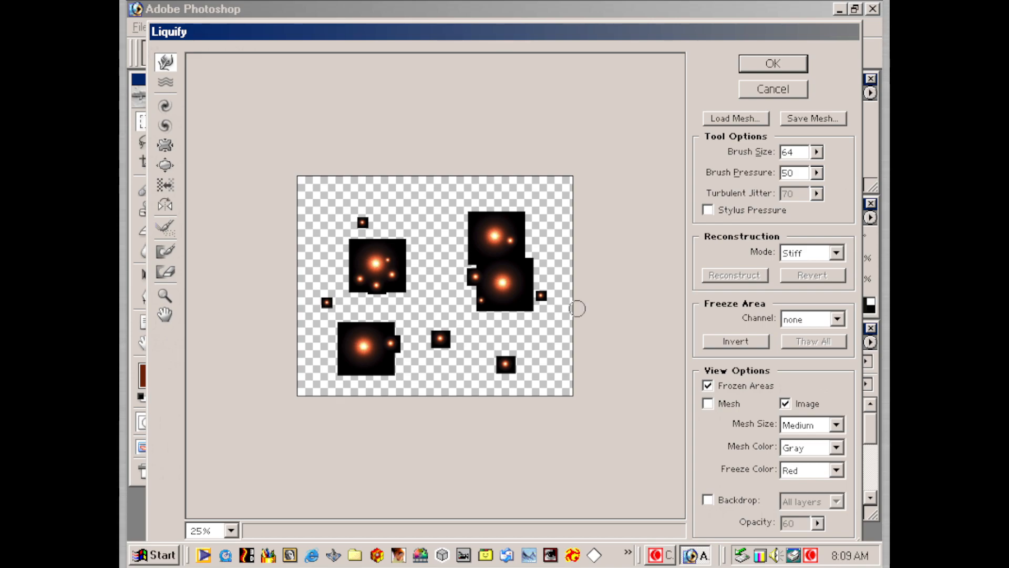
left_click(709, 500)
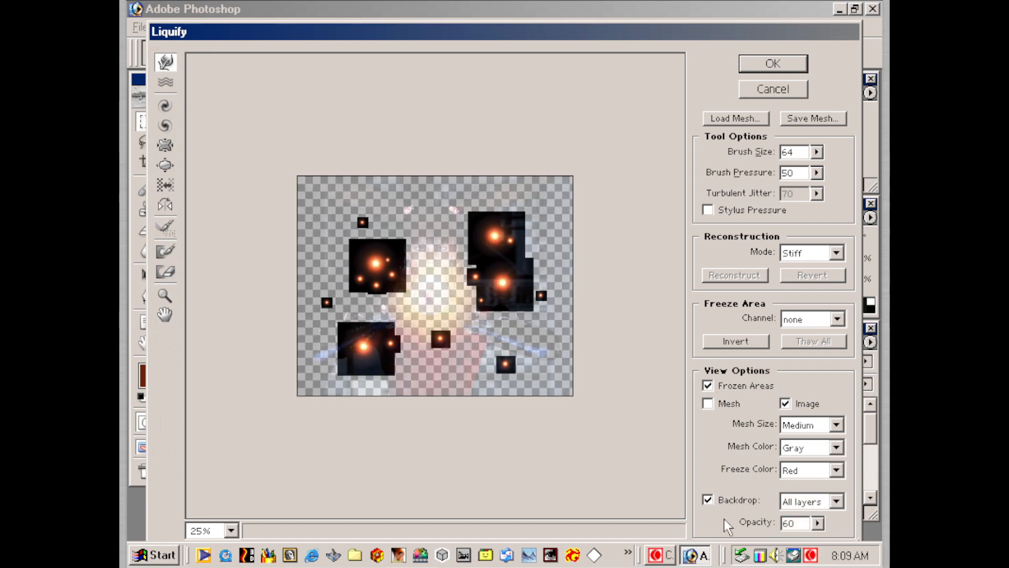
- Warp the sparks into curved streaks swirling around the globe with a brush size of 364 and apply the Liquify filter
left_click(817, 152)
left_click_drag(809, 169, 812, 169)
mouse_move(555, 225)
left_mouse_down()
mouse_move(513, 218)
mouse_move(501, 233)
mouse_move(506, 271)
mouse_move(414, 346)
mouse_move(349, 315)
mouse_move(366, 223)
mouse_move(514, 225)
mouse_move(475, 323)
mouse_move(392, 260)
mouse_move(443, 265)
mouse_move(398, 258)
mouse_move(479, 222)
mouse_move(430, 304)
mouse_move(392, 295)
mouse_move(444, 331)
mouse_move(489, 297)
mouse_move(466, 337)
mouse_move(391, 308)
mouse_move(446, 308)
mouse_move(374, 310)
mouse_move(463, 269)
mouse_move(428, 222)
mouse_move(377, 328)
mouse_move(531, 282)
mouse_move(392, 232)
mouse_move(456, 371)
mouse_move(517, 324)
mouse_move(521, 348)
mouse_move(500, 328)
mouse_move(527, 288)
mouse_move(520, 213)
mouse_move(531, 296)
mouse_move(552, 223)
mouse_move(547, 266)
mouse_move(531, 251)
mouse_move(552, 221)
mouse_move(542, 231)
mouse_move(589, 238)
mouse_move(666, 348)
mouse_move(625, 336)
mouse_move(538, 249)
mouse_move(547, 248)
mouse_move(527, 212)
mouse_move(468, 212)
mouse_move(501, 229)
mouse_move(396, 212)
mouse_move(478, 247)
left_mouse_up()
mouse_move(362, 368)
left_mouse_down()
mouse_move(383, 401)
mouse_move(541, 372)
left_mouse_up()
left_click(773, 65)
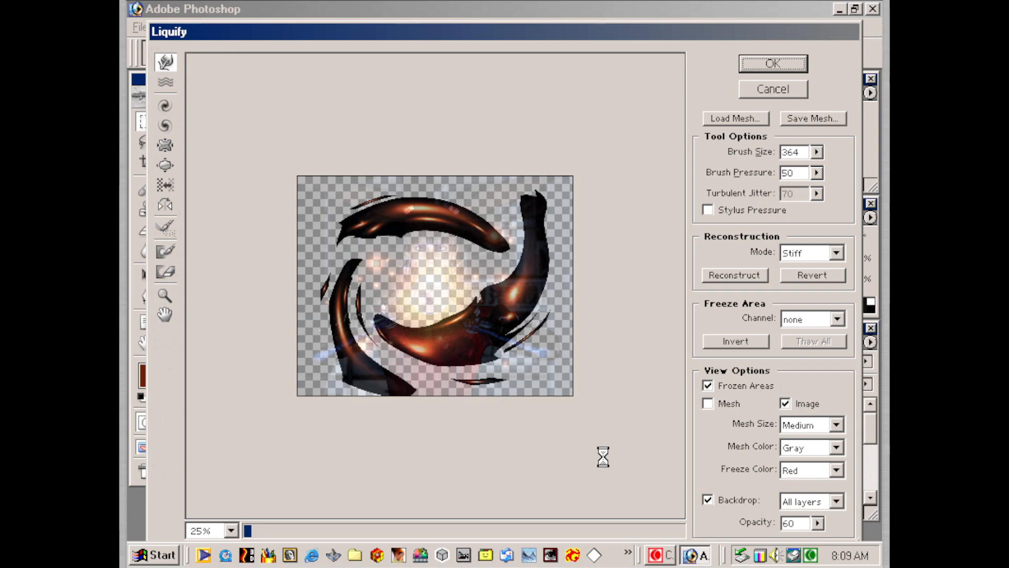
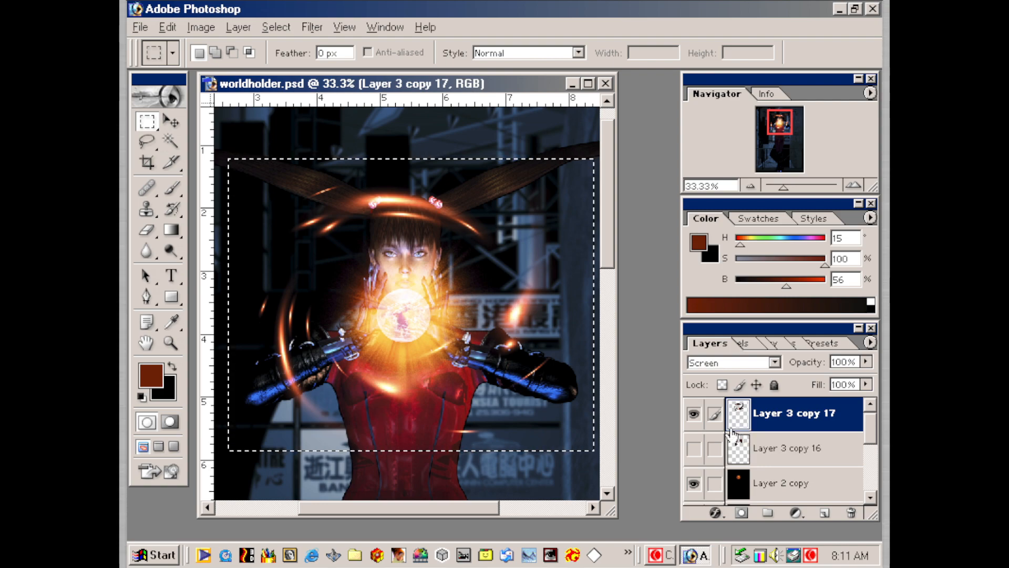
- Show Layer 3 copy 16 again and shift the hue of the swirl layer, Layer 3 copy 17, to -22
left_click(693, 448)
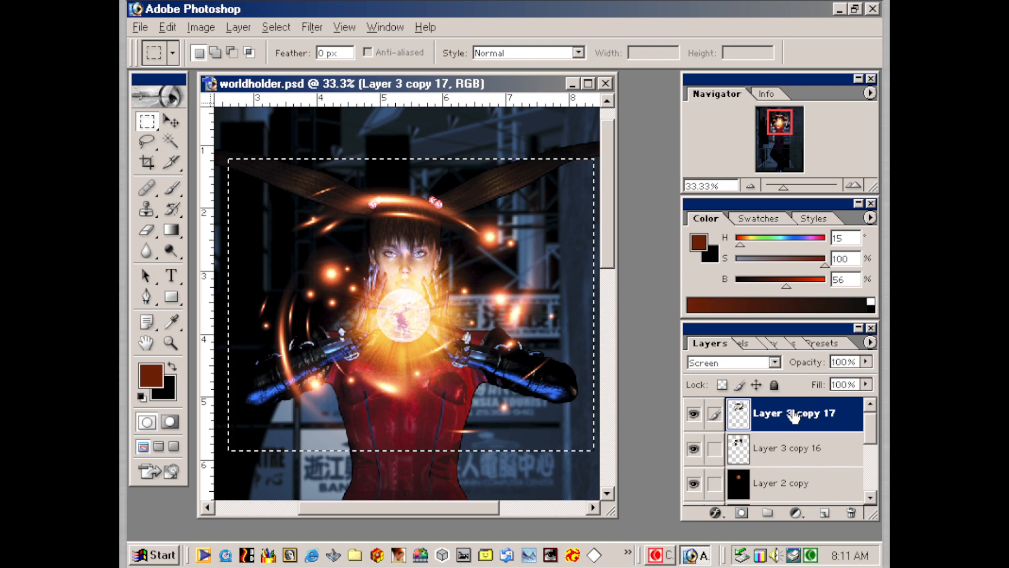
key("ctrl+u")
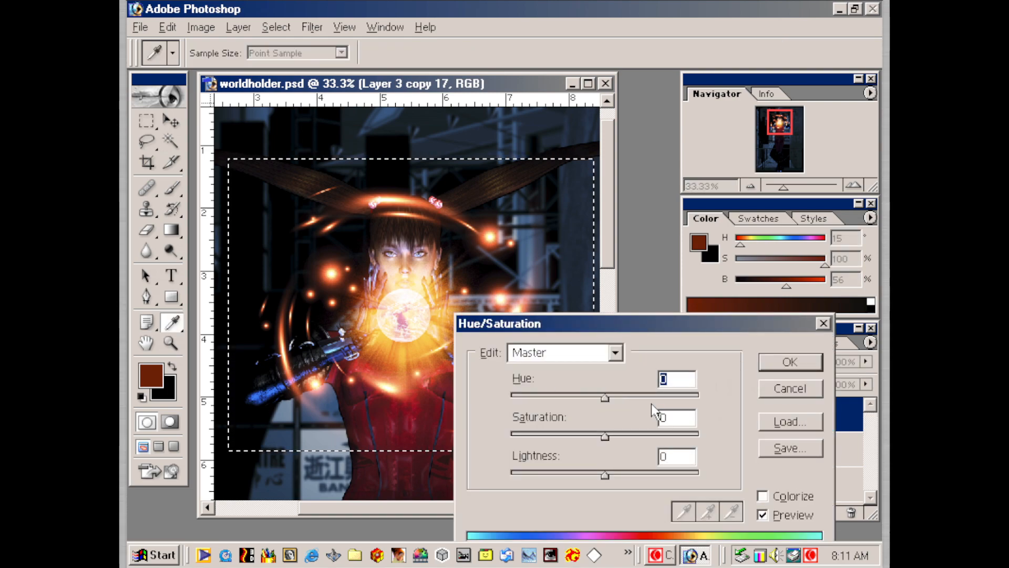
left_click_drag(600, 400, 580, 401)
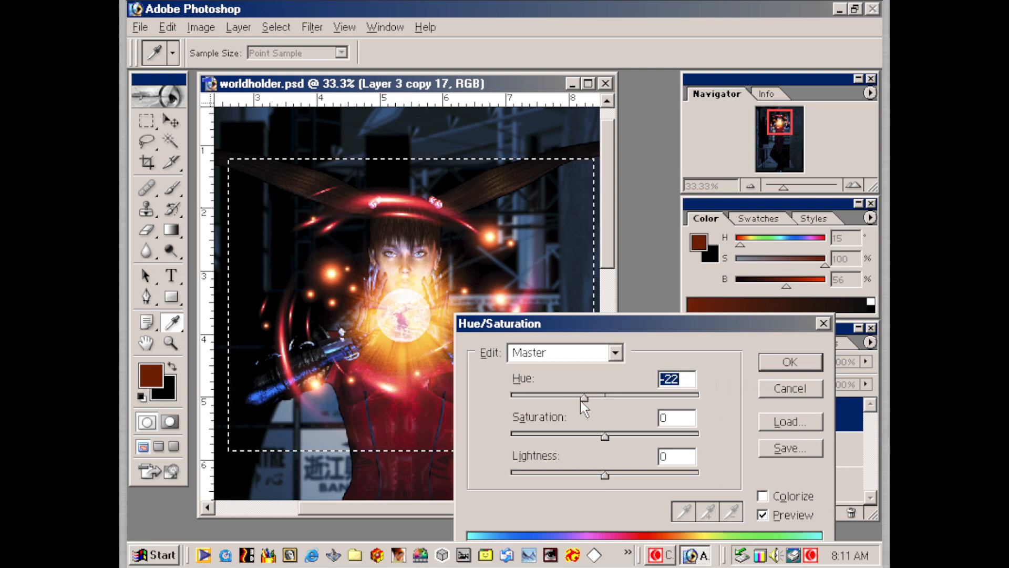
left_click(789, 363)
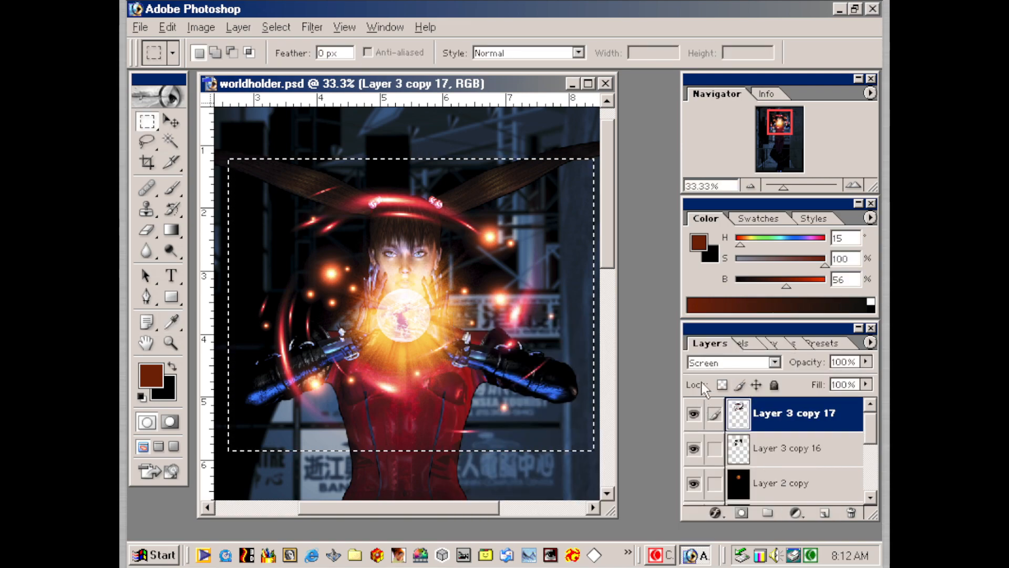
- Scale the swirl layer, Layer 3 copy 17, to 51.9%, rotate it -26.8 degrees, centre it over the globe, and deselect
key("ctrl+t")
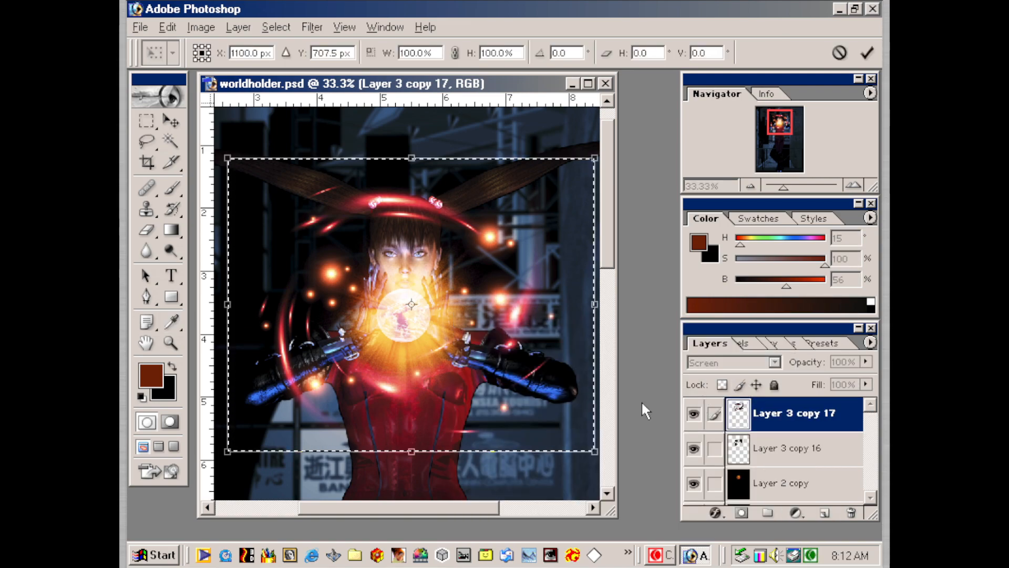
left_click_drag(594, 451, 418, 310)
left_click_drag(323, 234, 393, 311)
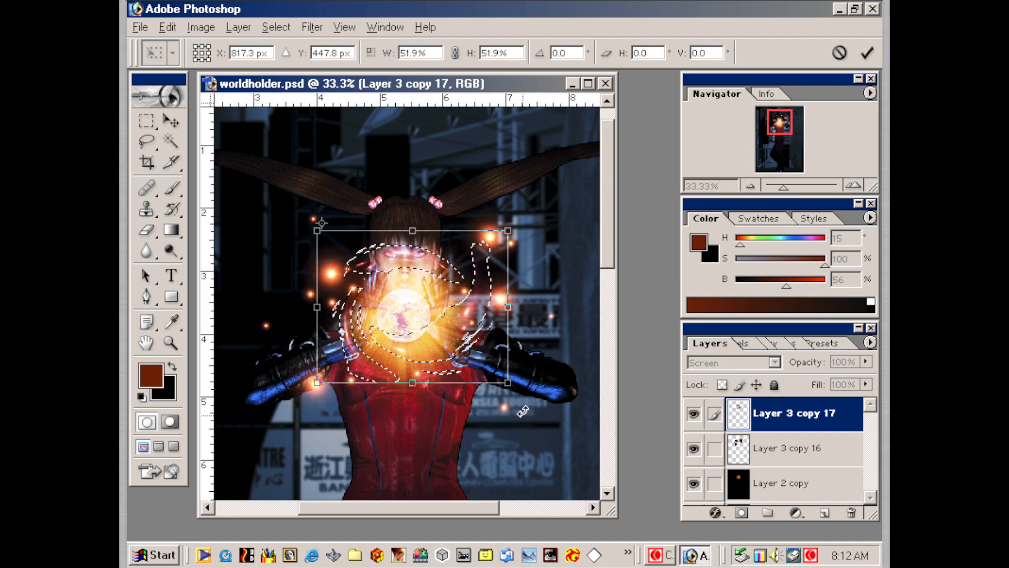
left_click_drag(541, 374, 510, 303)
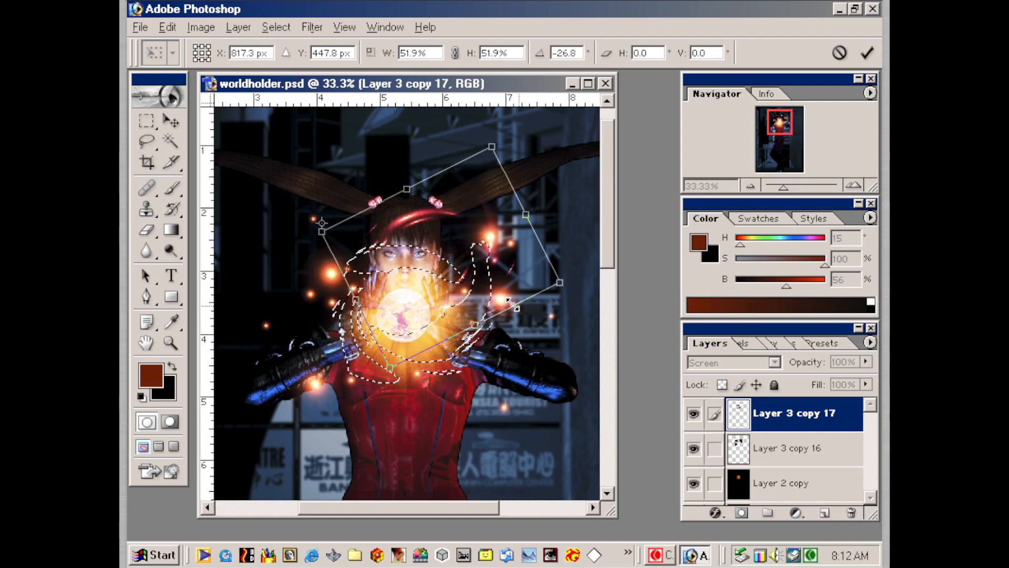
left_click_drag(439, 263, 406, 311)
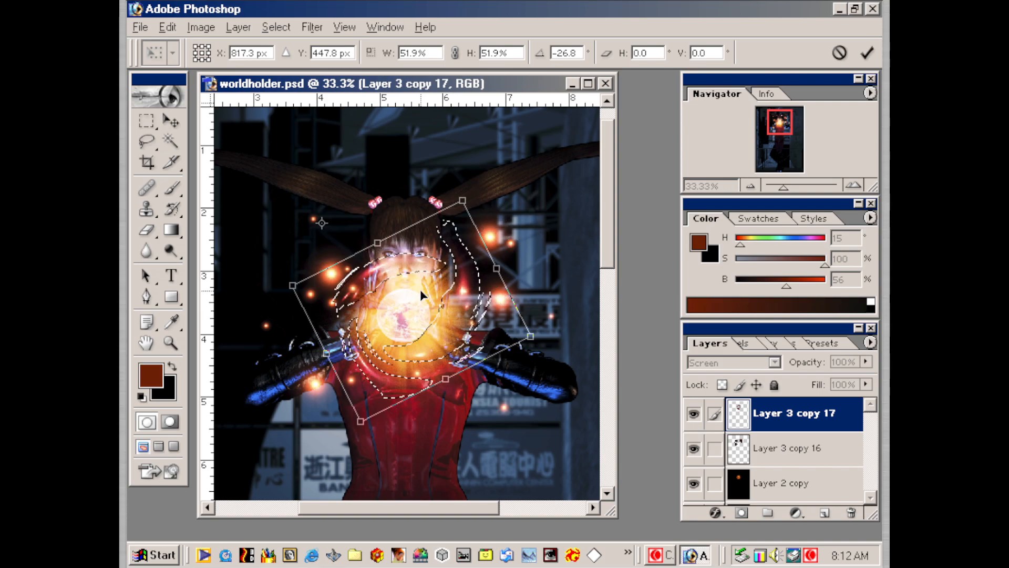
key("Return")
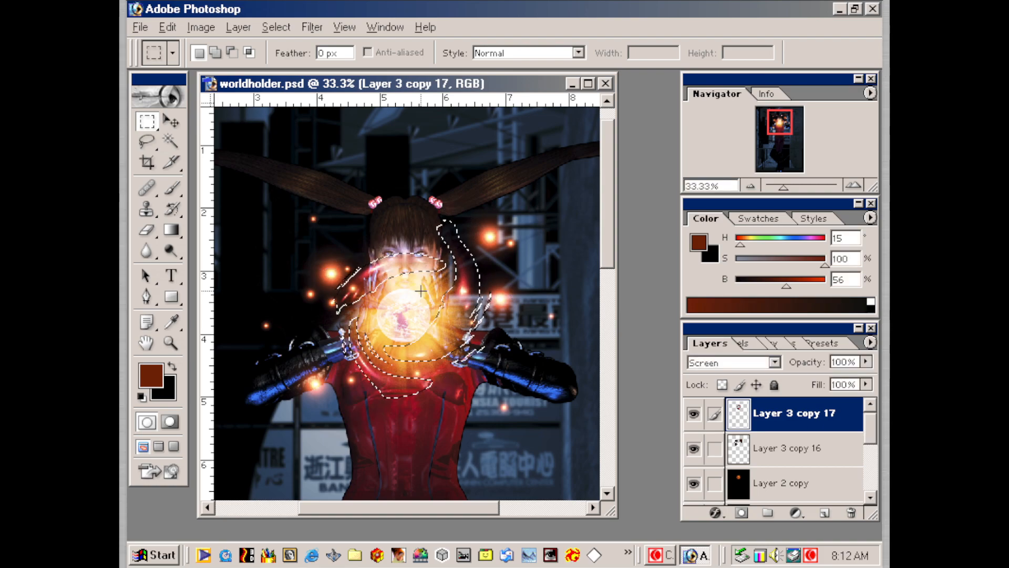
key("ctrl+d")
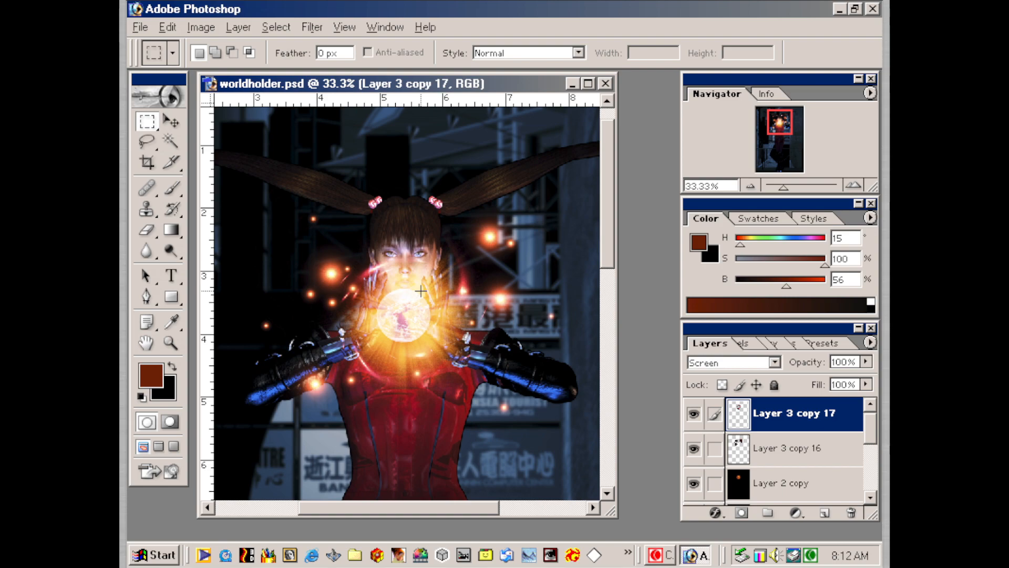
- Add a new layer above Layer 3 copy 17 and fill it with the near-black colour of hue 48, saturation 77%, brightness 4%
left_click(172, 188)
key("x")
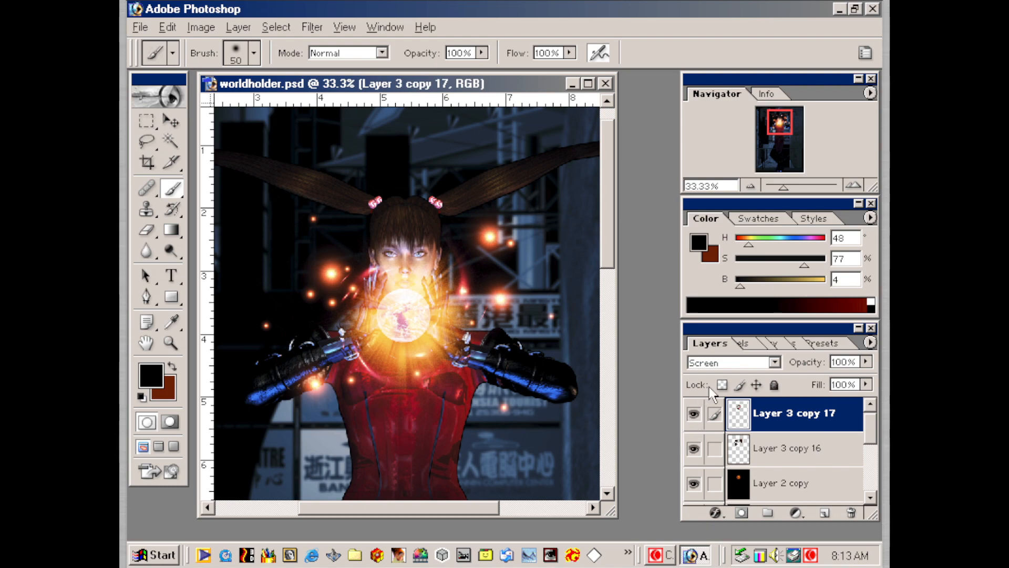
left_click(824, 513)
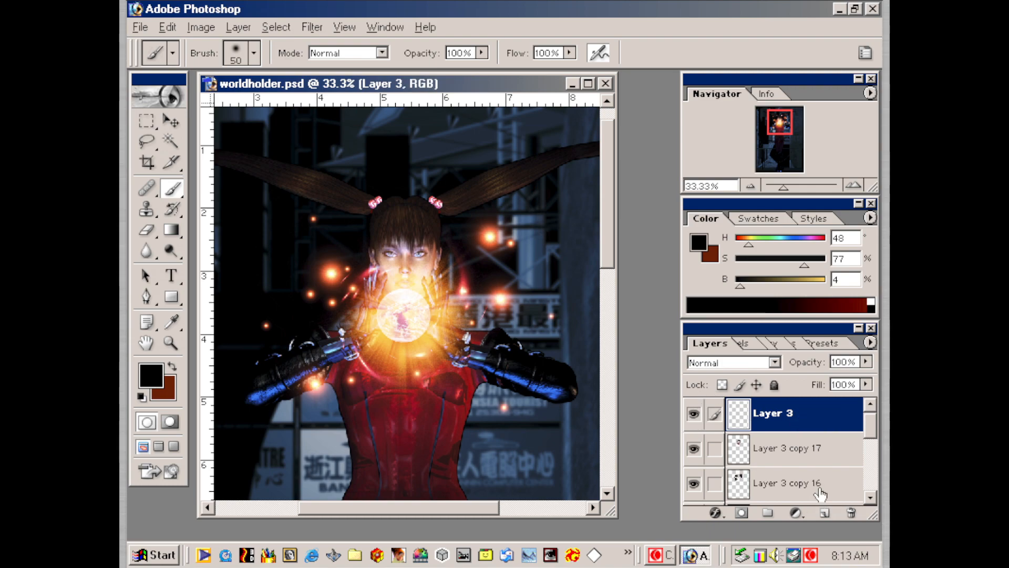
key("alt+BackSpace")
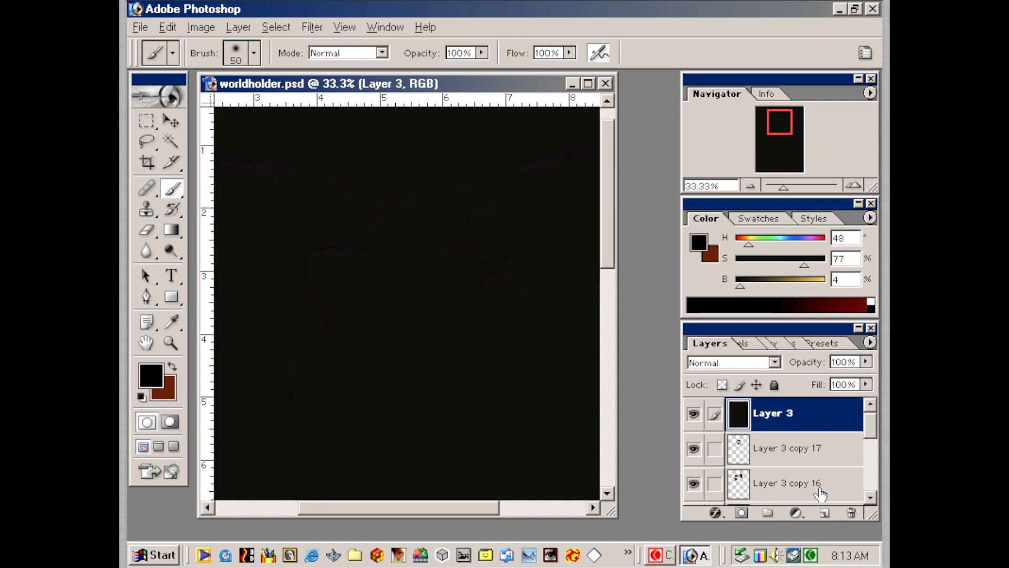
- Make white the foreground colour over black and place crossing horizontal and vertical guides near the middle of the view at 100% zoom
key("d")
key("x")
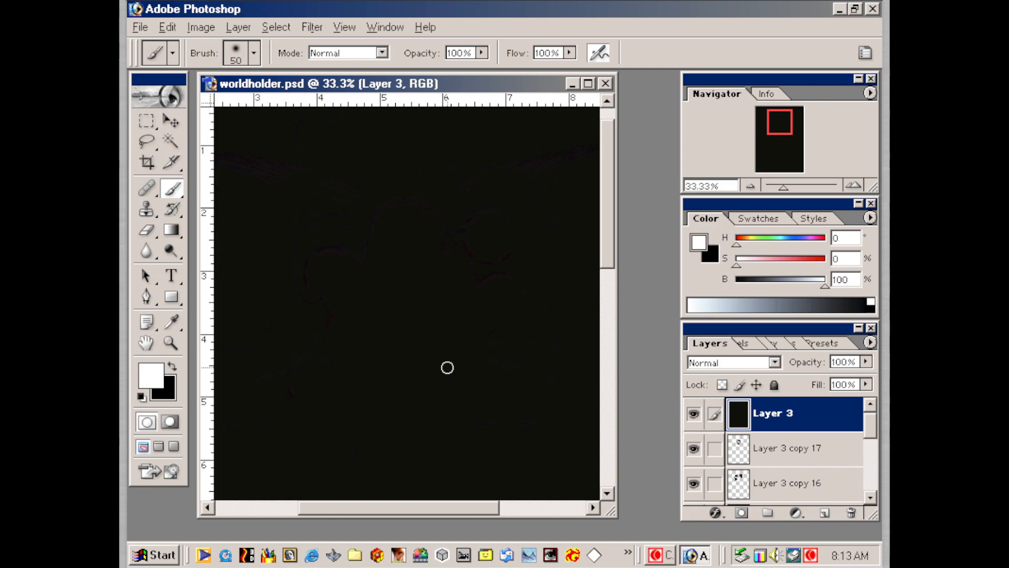
key("ctrl+plus")
key("ctrl+plus")
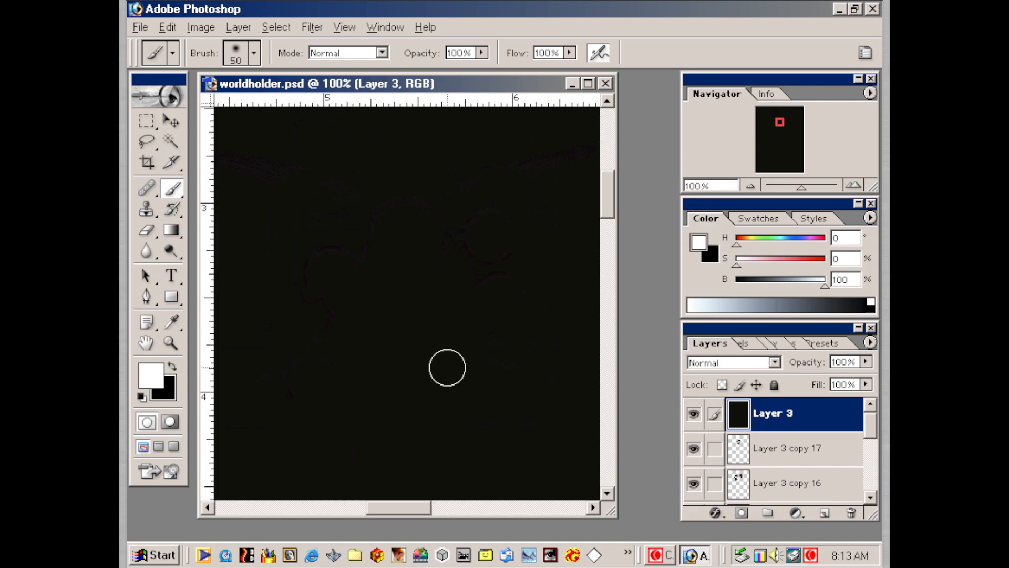
key("l")
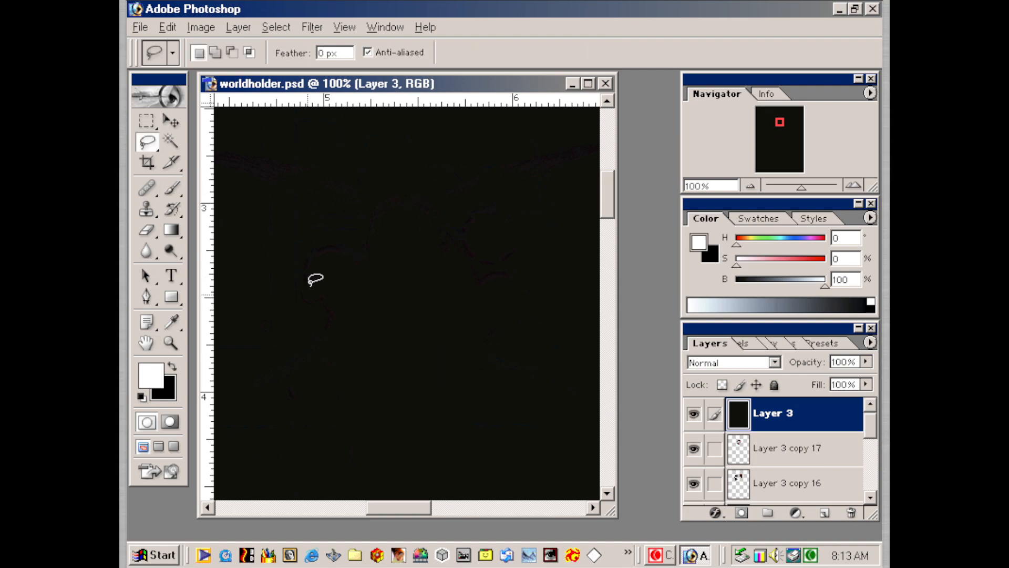
left_click_drag(381, 101, 380, 316)
left_click_drag(210, 279, 411, 286)
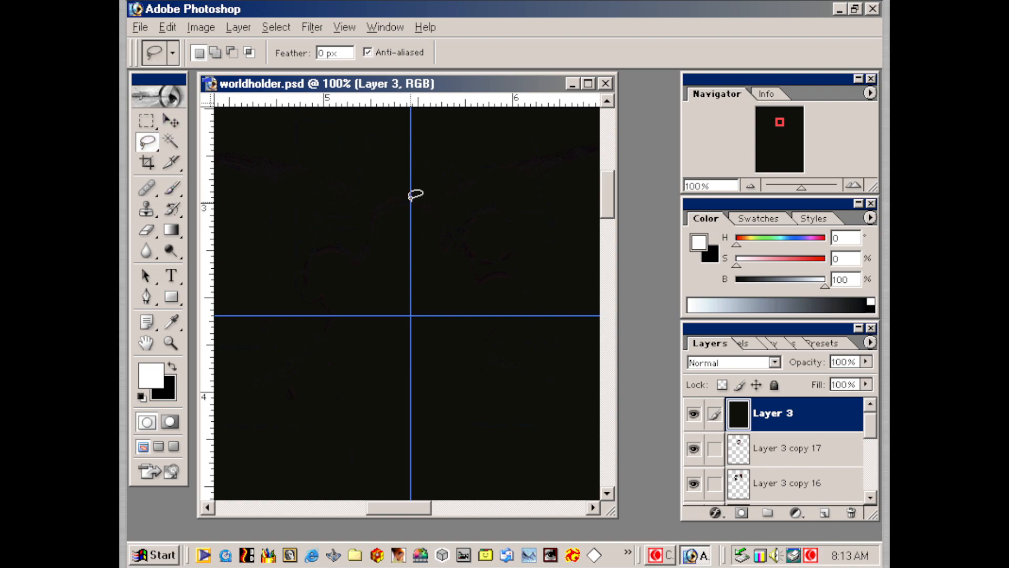
- Outline a thin four-pointed star selection centred on the guide intersection with the Lasso, and hide the guides and selection edges
mouse_move(410, 200)
left_mouse_down()
mouse_move(408, 312)
mouse_move(273, 332)
mouse_move(332, 332)
mouse_move(296, 311)
mouse_move(288, 316)
mouse_move(398, 327)
mouse_move(410, 316)
mouse_move(420, 455)
left_mouse_up()
mouse_move(410, 182)
left_mouse_down()
mouse_move(406, 310)
mouse_move(358, 309)
mouse_move(306, 328)
mouse_move(299, 307)
mouse_move(273, 314)
mouse_move(406, 331)
mouse_move(410, 320)
mouse_move(400, 367)
mouse_move(404, 443)
mouse_move(414, 317)
mouse_move(537, 313)
mouse_move(414, 306)
mouse_move(413, 172)
left_mouse_up()
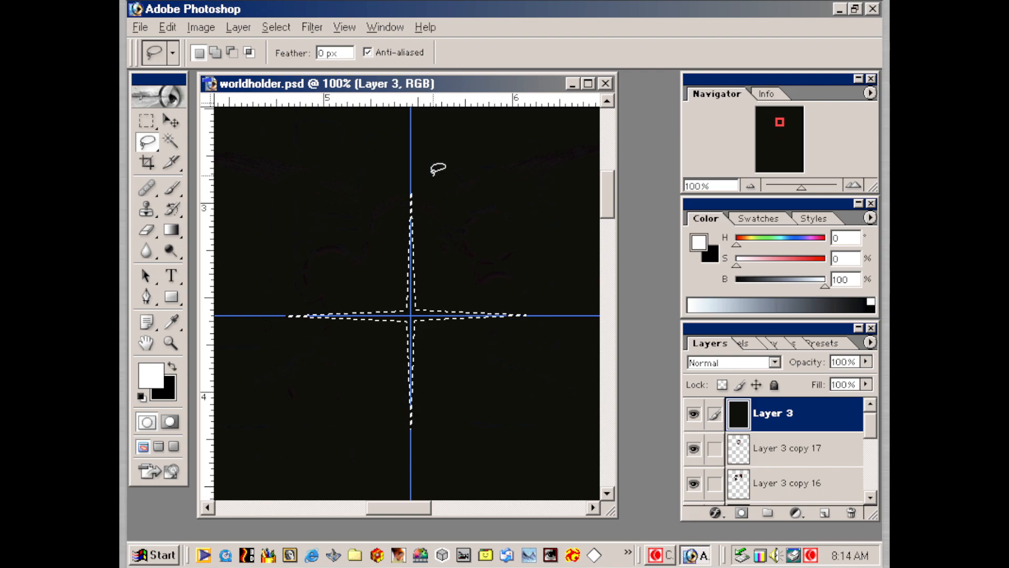
key("ctrl+h")
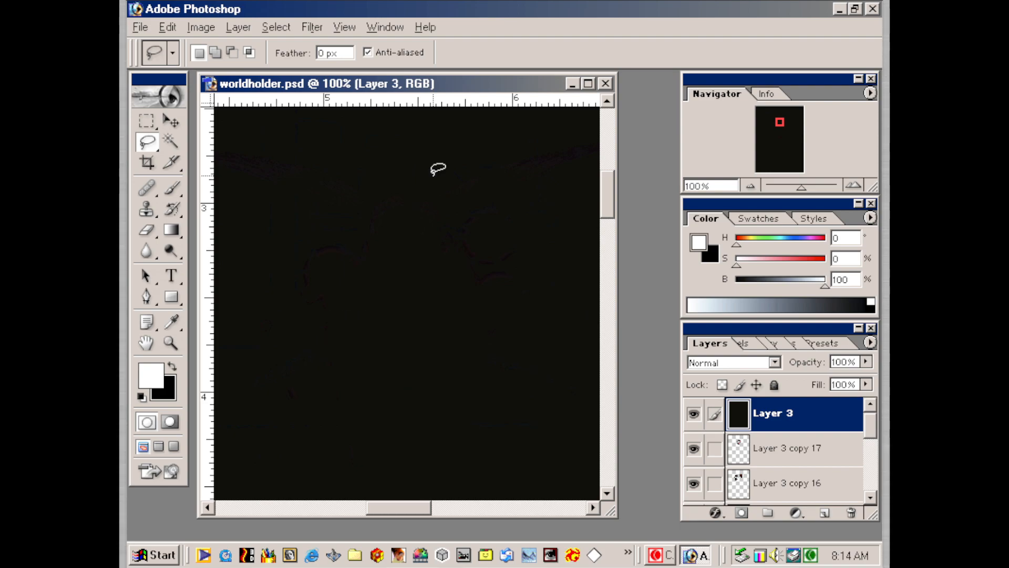
- Brush white across the centre of the star selection in both directions with a soft brush of size 70
key("a")
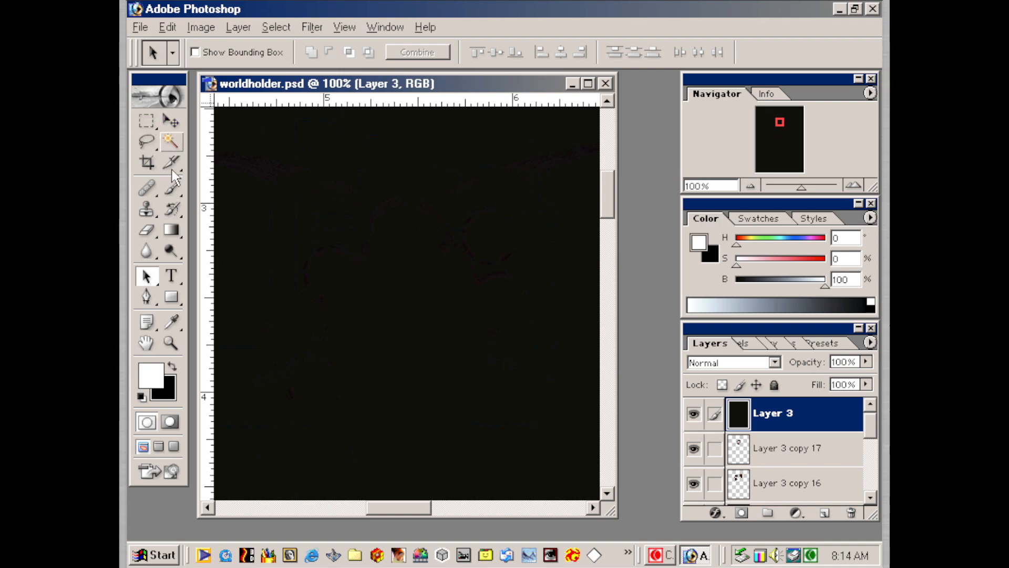
left_click(172, 188)
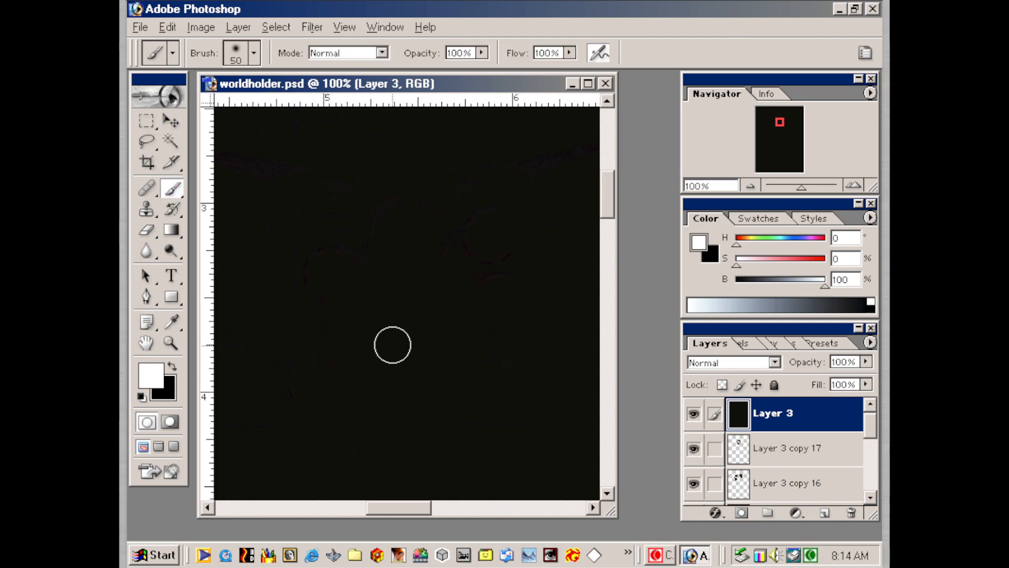
key("bracketright")
key("bracketright")
key("bracketright")
left_click(173, 53)
left_click(188, 114)
left_click(198, 136)
key("Return")
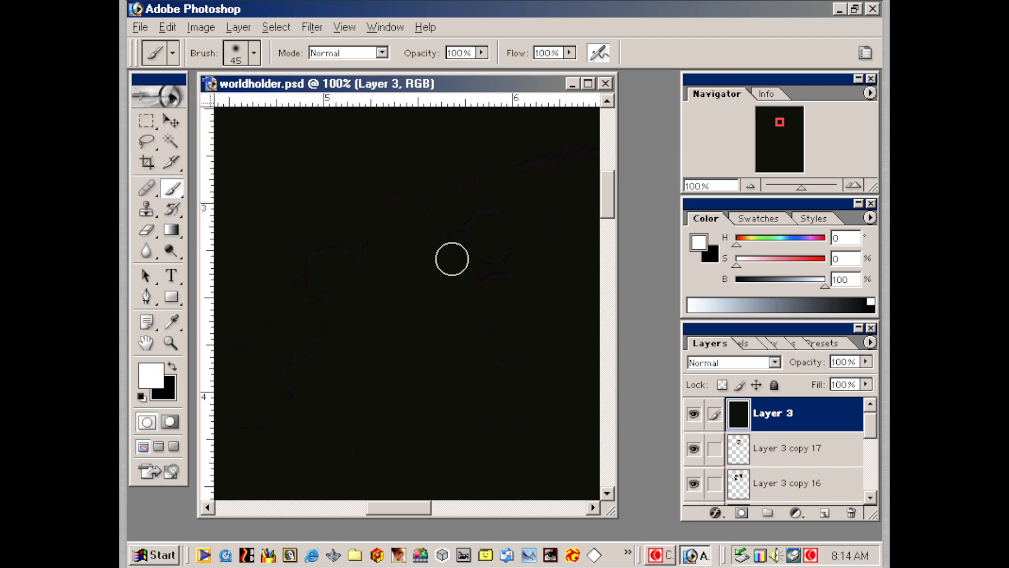
key("bracketright")
left_click_drag(411, 237, 411, 352)
mouse_move(367, 315)
left_mouse_down()
mouse_move(447, 315)
mouse_move(402, 421)
left_mouse_up()
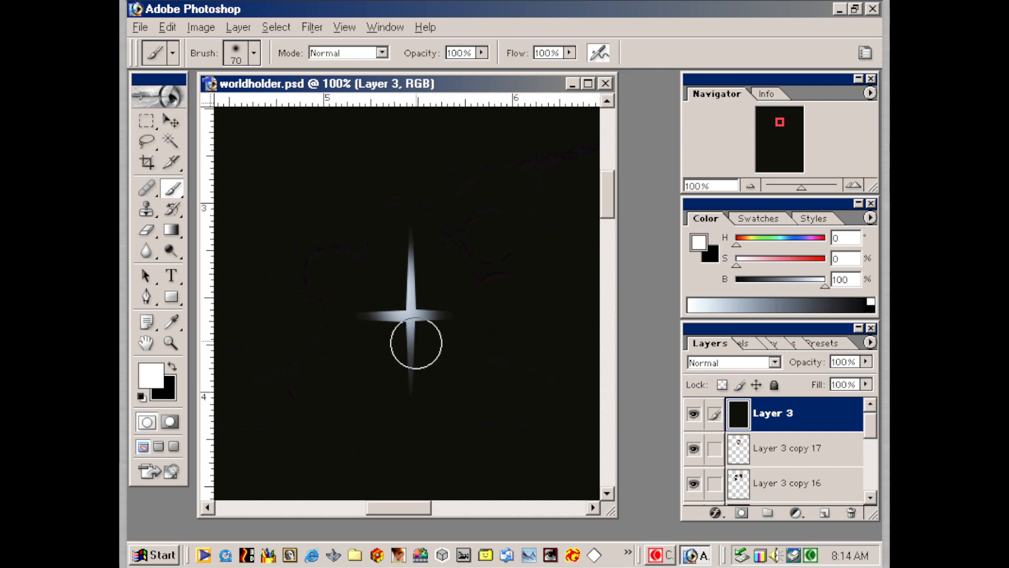
- Extend the white brushing outward along the star's four arms so they fade toward the tips
left_click_drag(406, 320, 279, 320)
left_click_drag(412, 314, 528, 311)
mouse_move(411, 294)
left_mouse_down()
mouse_move(410, 187)
mouse_move(409, 264)
left_mouse_up()
left_click_drag(409, 315, 414, 448)
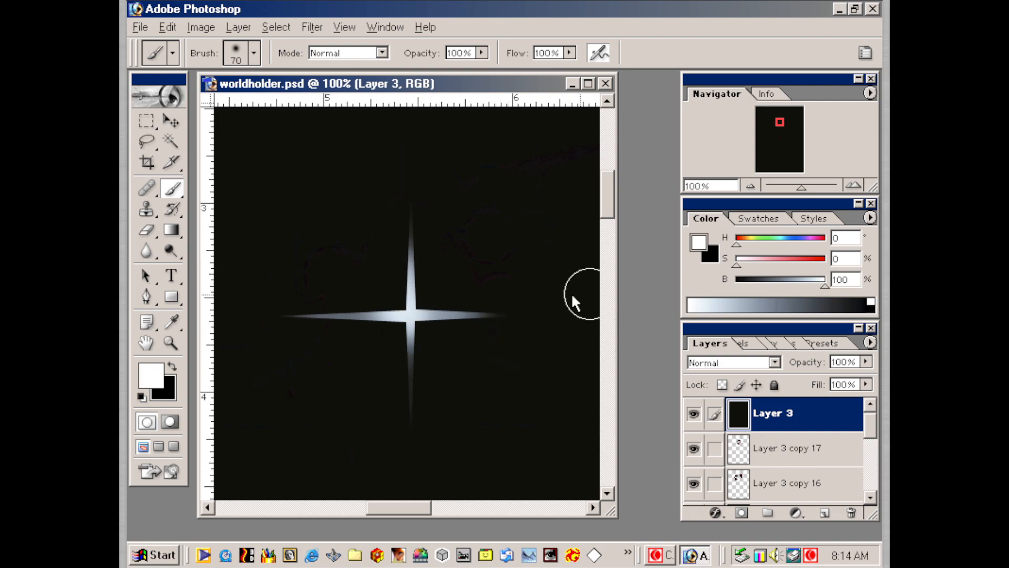
- Clear the star selection and dab a glowing white core at the star's centre with a soft brush of size 40
key("x")
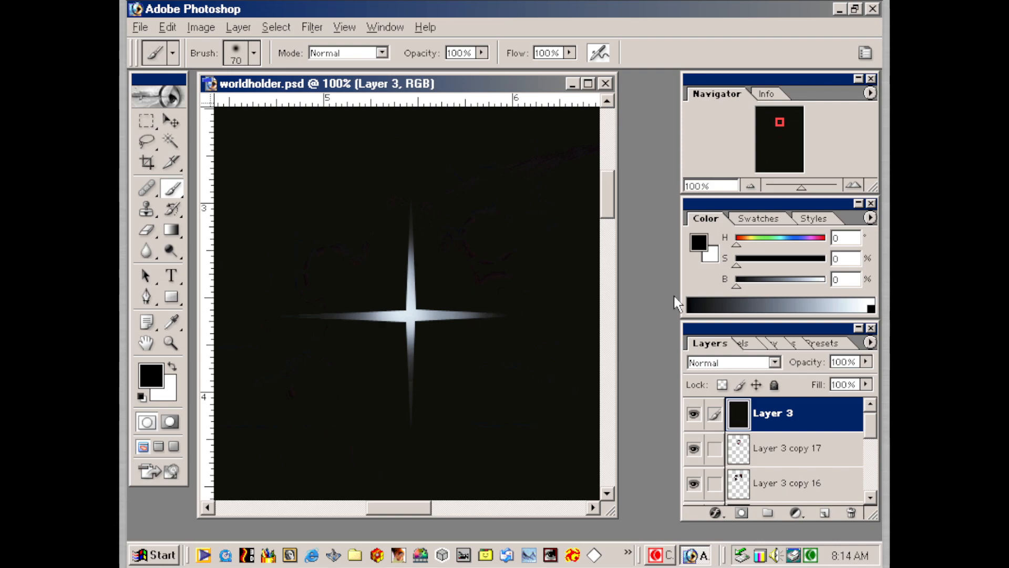
left_click(171, 367)
key("bracketleft")
key("bracketleft")
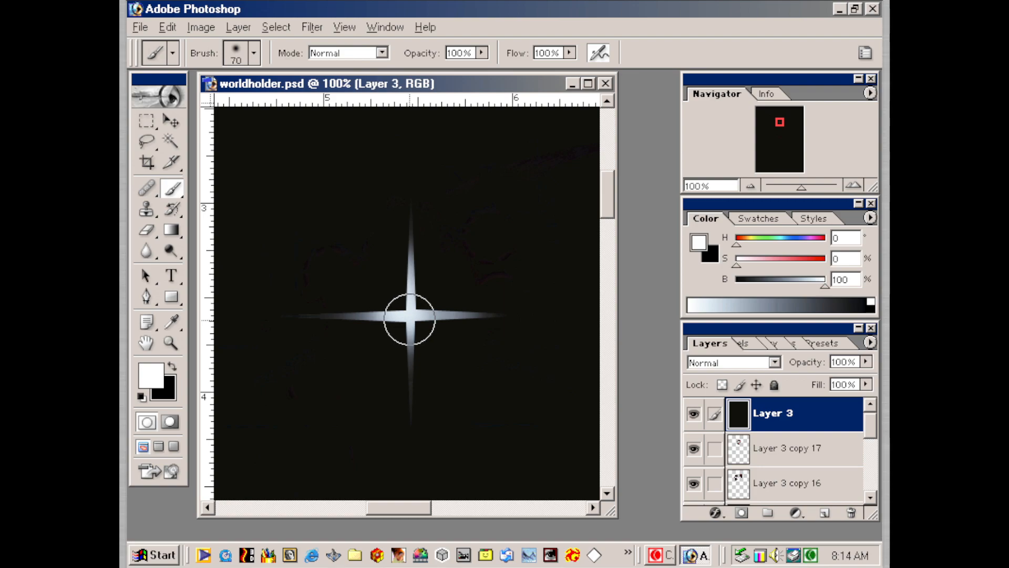
key("bracketleft")
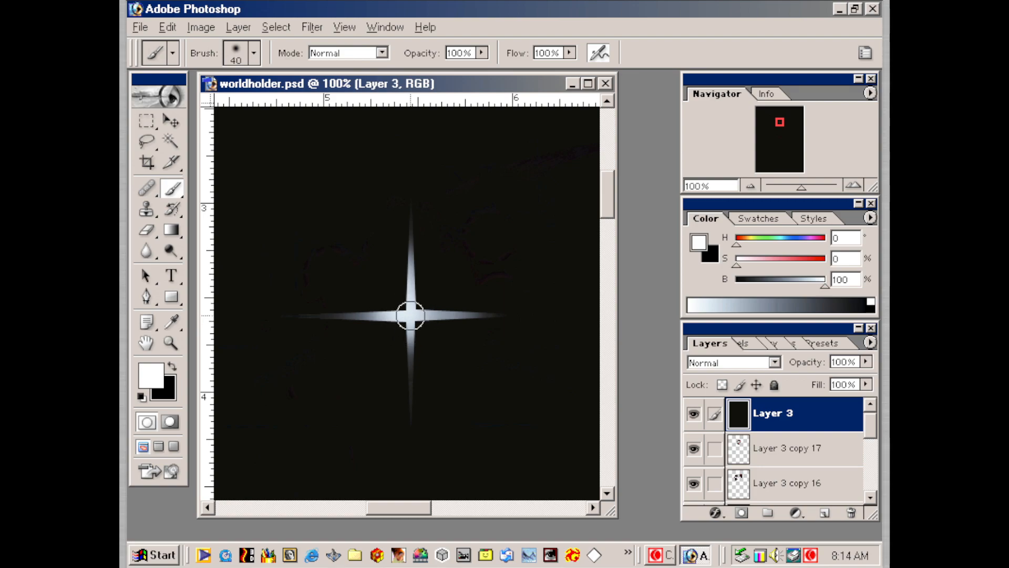
left_click(409, 316)
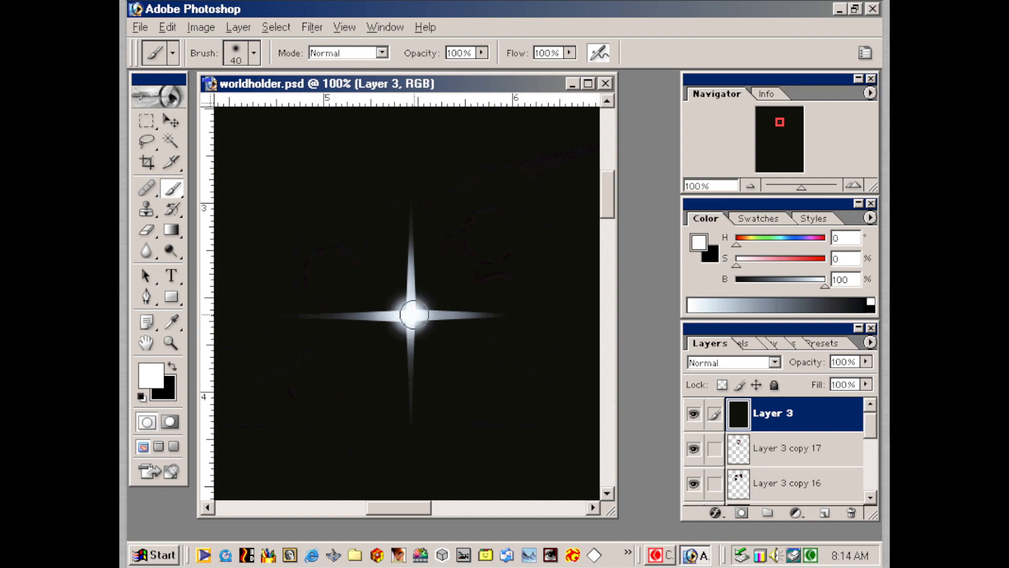
left_click(412, 313)
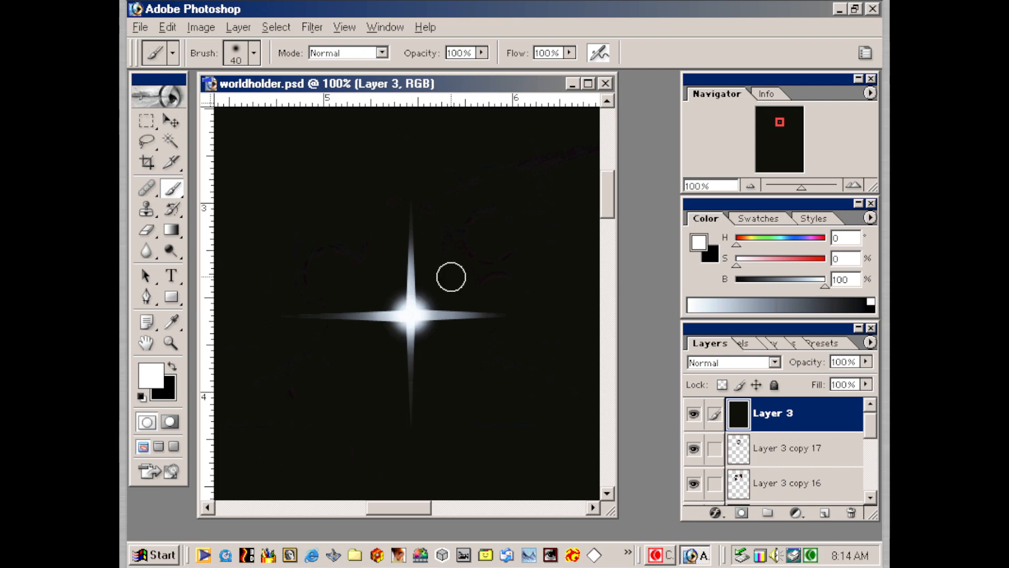
- Copy a rectangular area around the star, hide Layer 3, and paste the star as a new layer over the image
key("m")
mouse_move(237, 163)
left_mouse_down()
mouse_move(458, 451)
mouse_move(560, 462)
left_mouse_up()
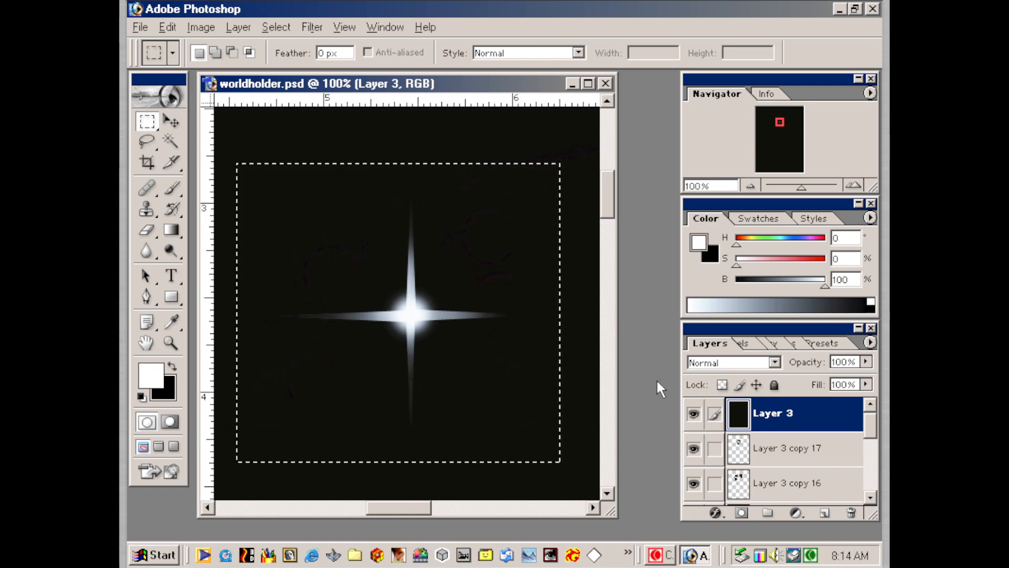
left_click(704, 413)
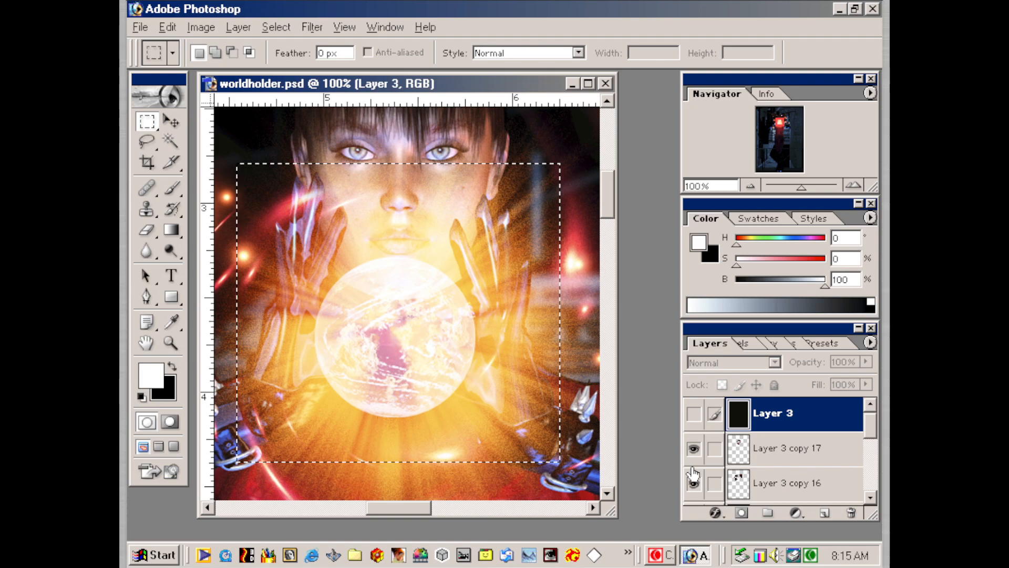
key("ctrl+minus")
key("ctrl+minus")
key("ctrl+d")
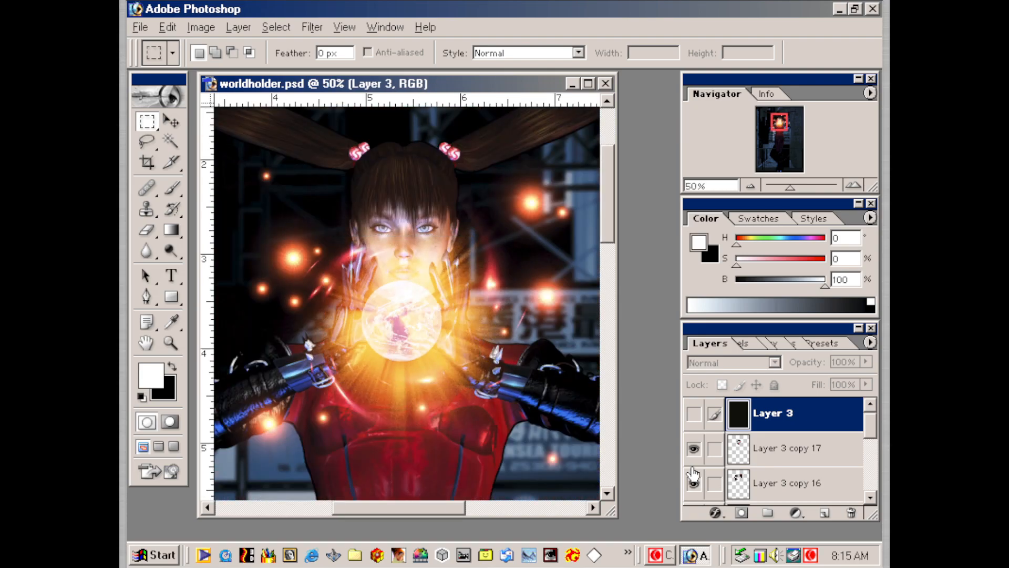
key("ctrl+v")
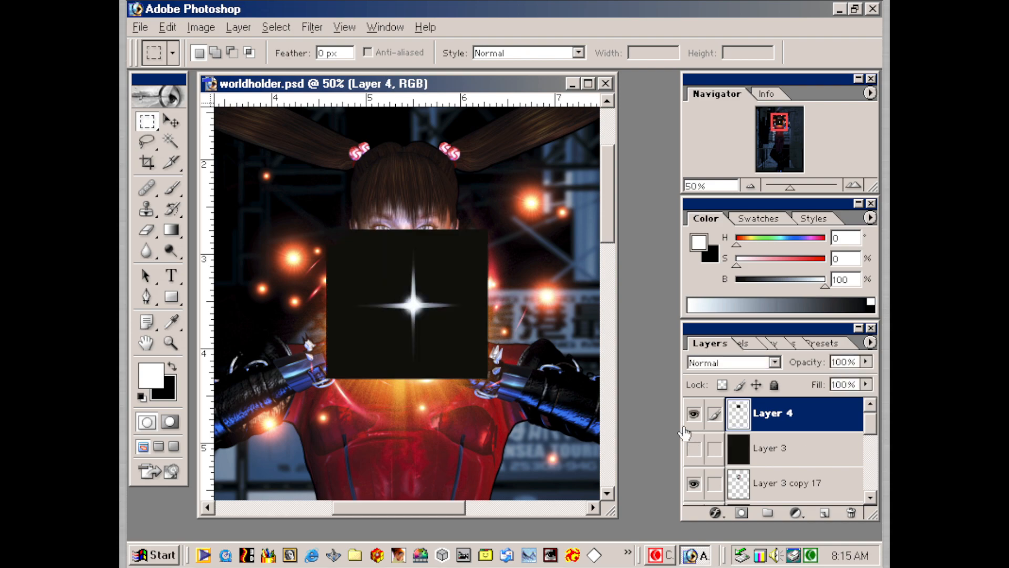
- Set the pasted star layer's blend mode to Screen and move the star beside the hair, above the large spark
left_click(741, 362)
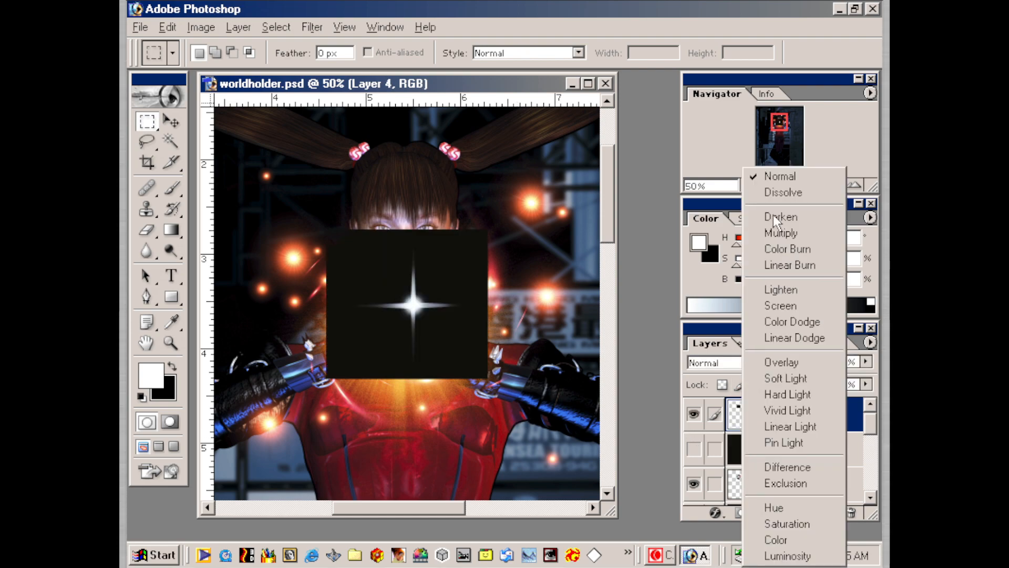
left_click(805, 305)
left_click_drag(415, 314, 325, 214)
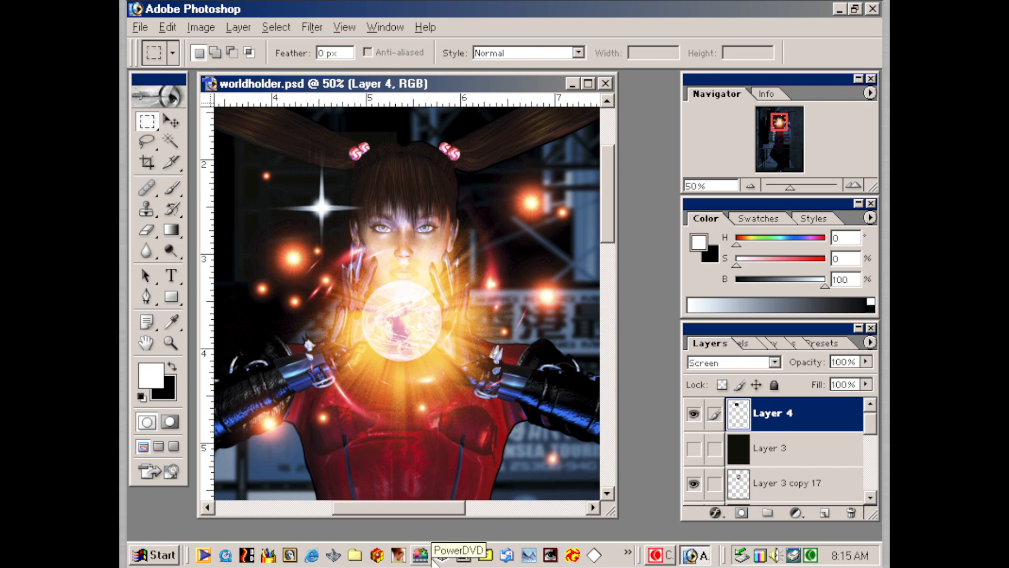
- Set the star layer's black input level to 18 in Levels, and place a duplicate of the star across the face near the opposite sparks
key("ctrl+l")
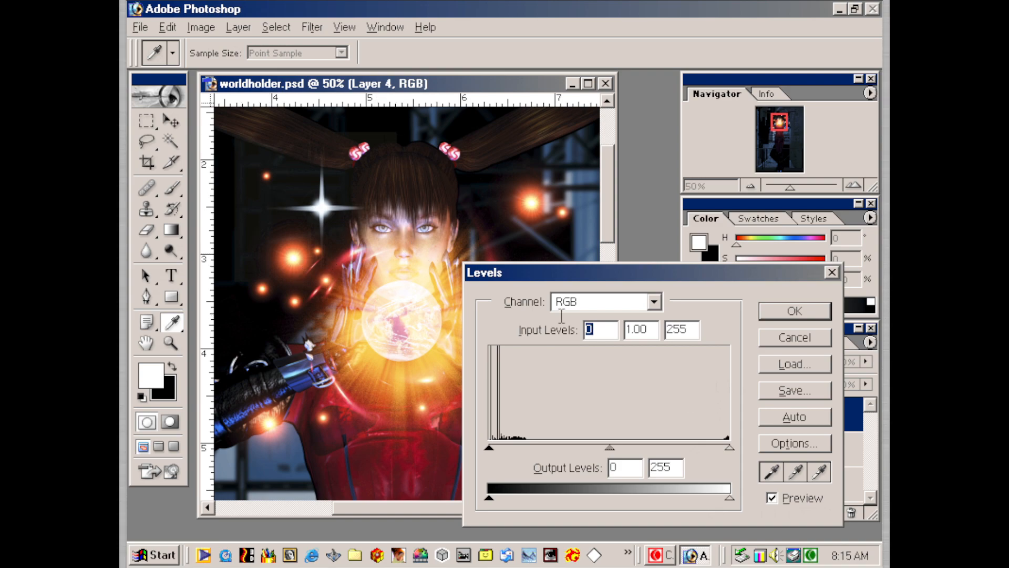
left_click_drag(493, 447, 508, 452)
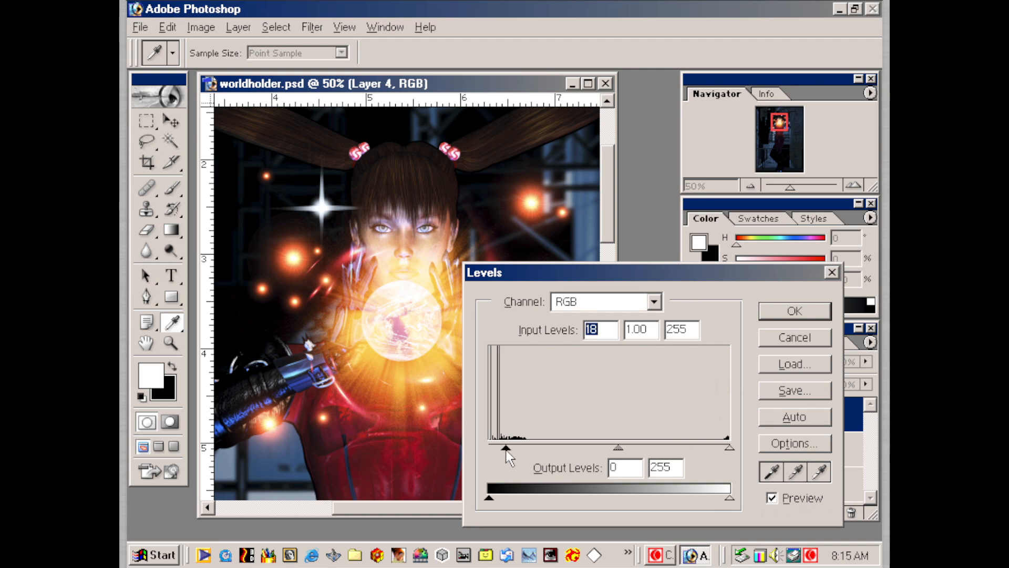
left_click(804, 310)
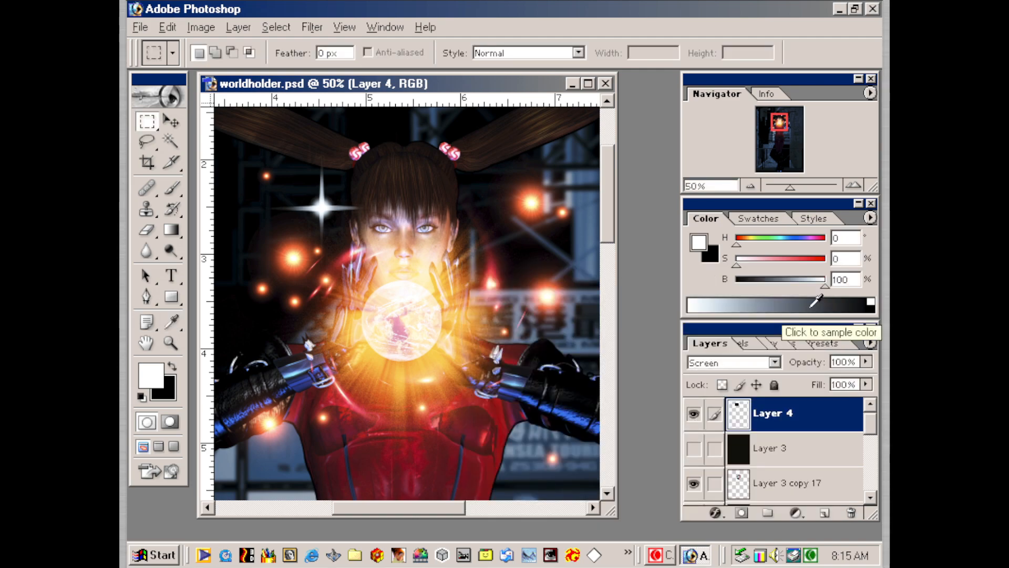
left_click_drag(325, 217, 532, 285)
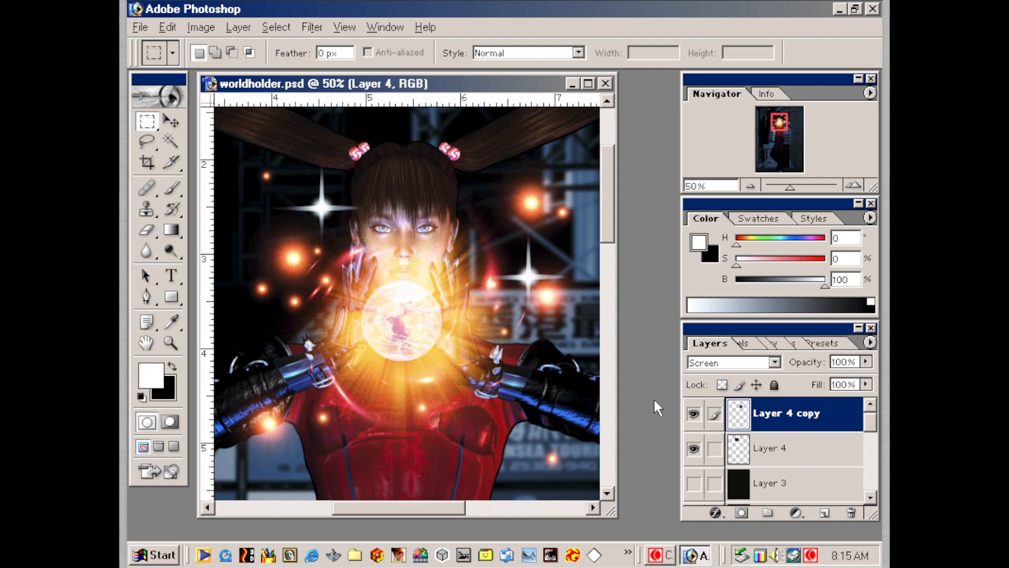
- Scale the duplicated star down to a small glint beside the face with Free Transform
key("ctrl+t")
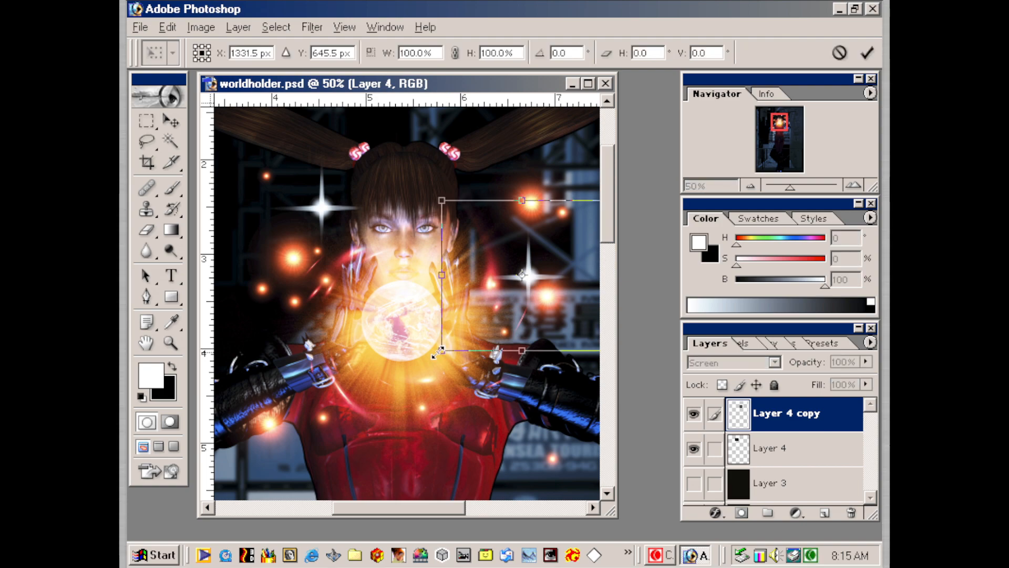
left_click_drag(441, 351, 519, 256)
key("Return")
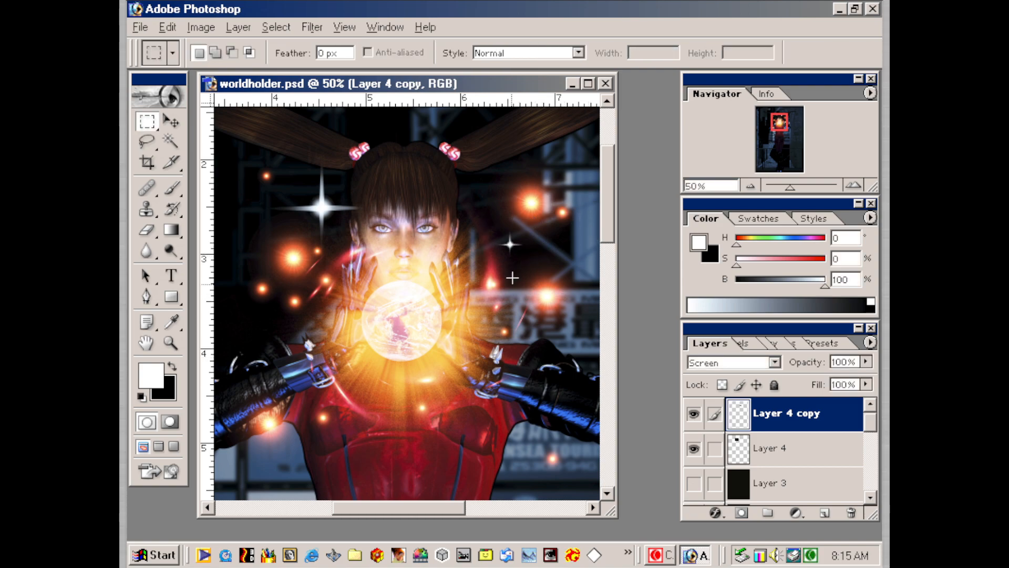
- Place duplicates of the small star around the globe: beside the face, above both forearms, and near the large upper spark
left_click_drag(511, 246, 518, 273)
left_click_drag(519, 273, 265, 325)
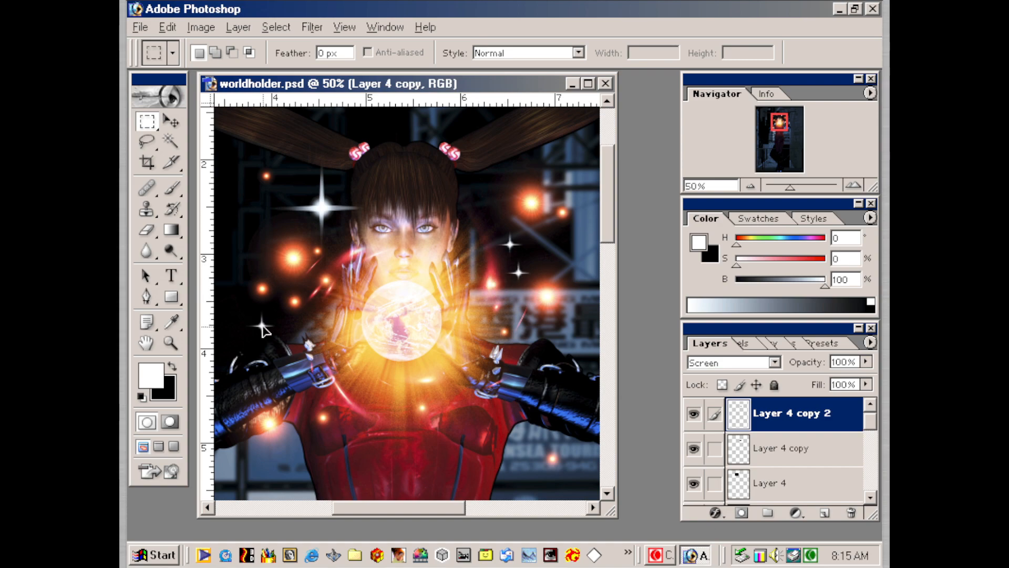
left_click_drag(303, 375, 547, 342)
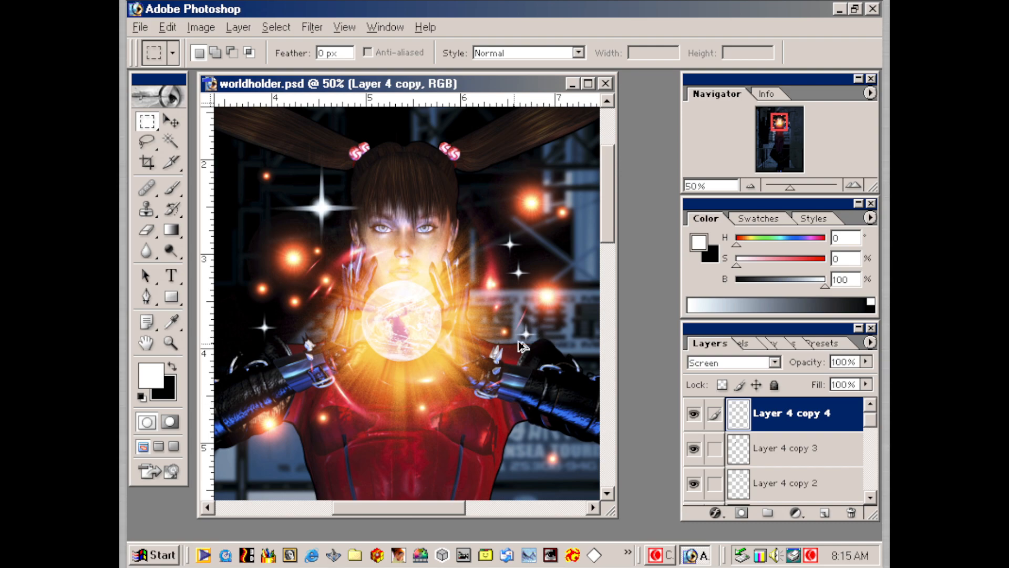
left_click_drag(530, 339, 555, 222)
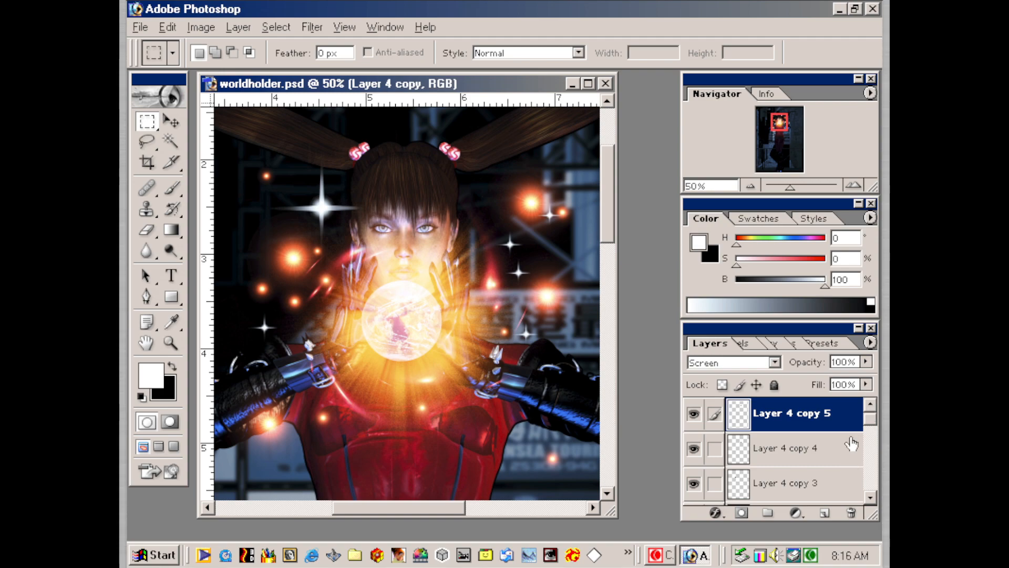
- Link all the star copies to Layer 4, merge the linked layers, and set the merged layer's blend mode to Screen
left_click_drag(868, 420, 866, 445)
left_click(799, 462)
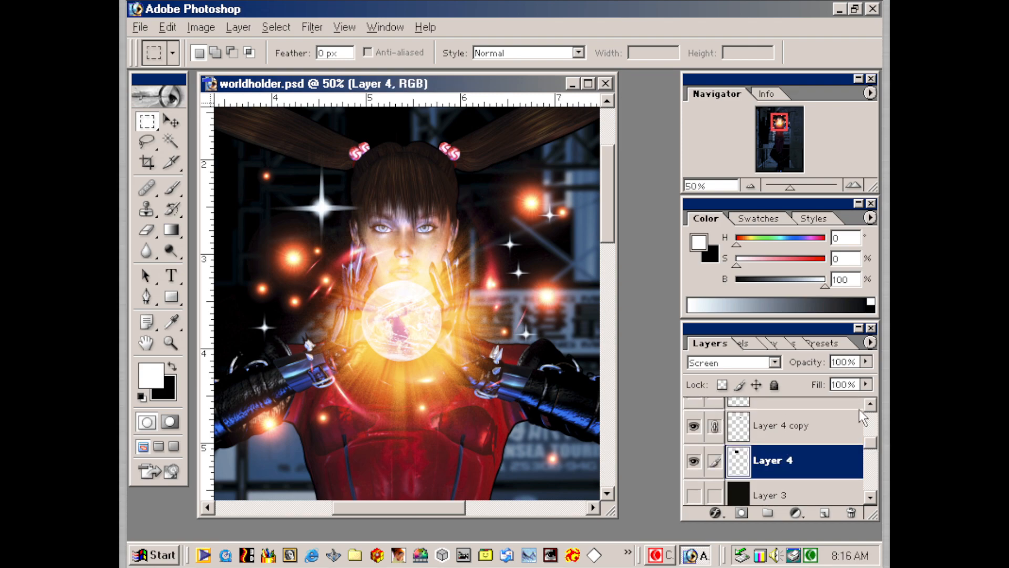
scroll(857, 413, "up", 1)
scroll(846, 417, "up", 1)
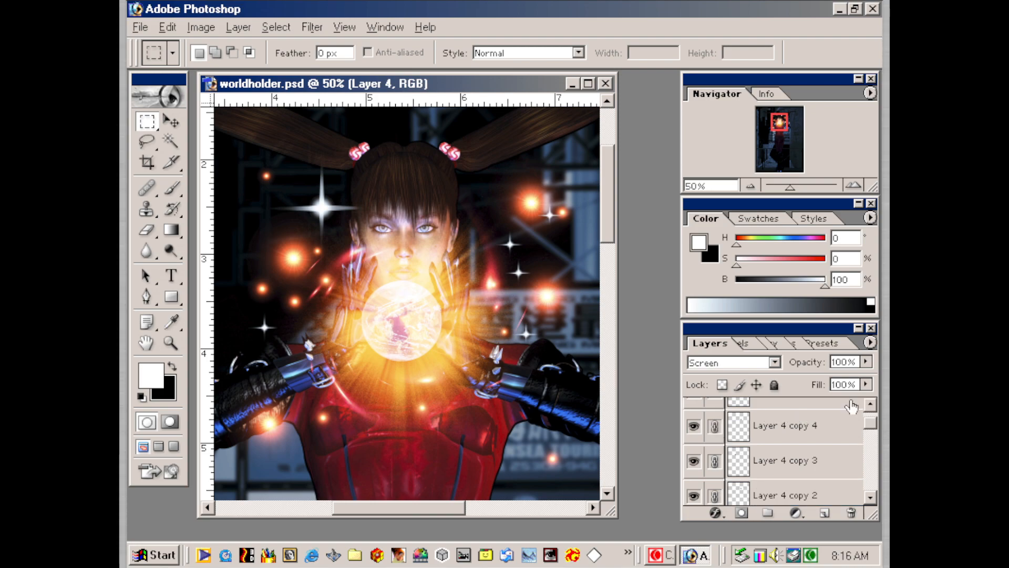
left_click(871, 404)
left_click(714, 413)
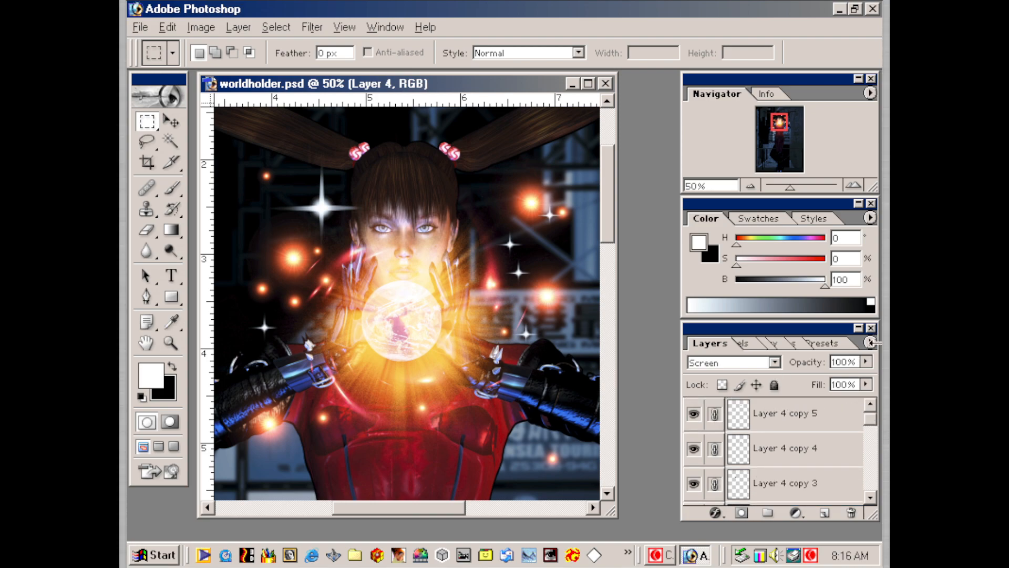
left_click(871, 342)
left_click(818, 275)
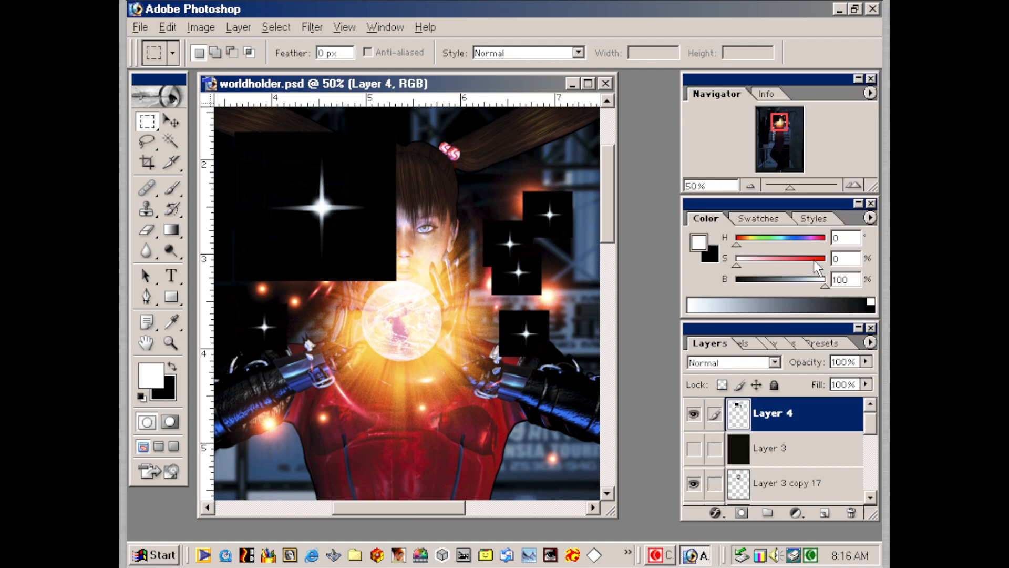
left_click(733, 363)
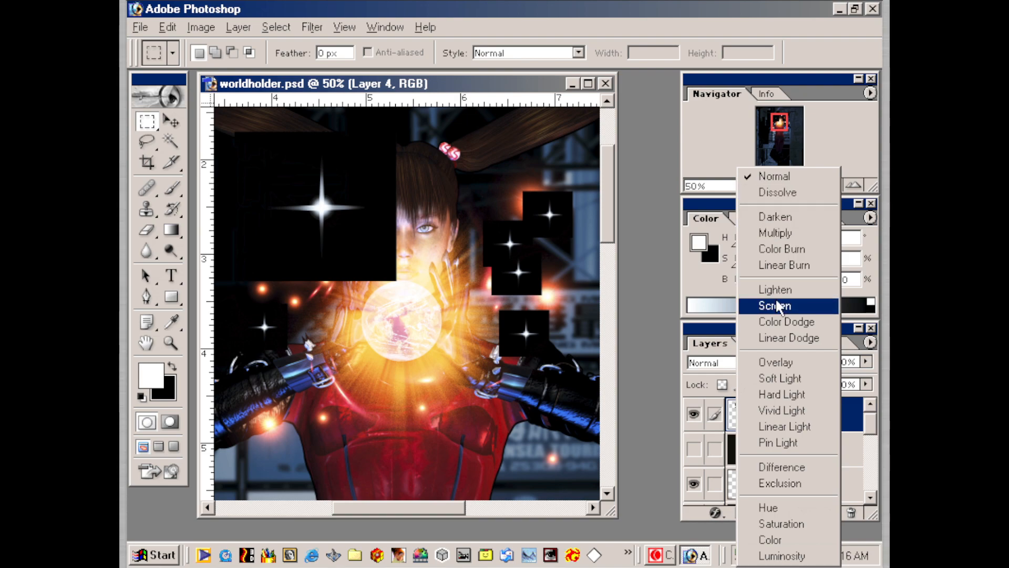
left_click(776, 306)
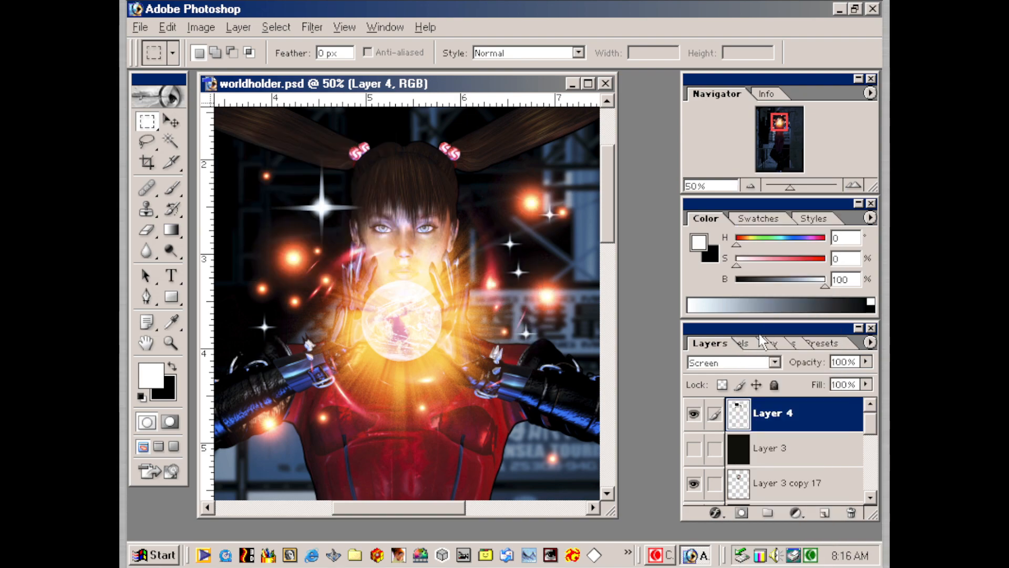
- Colorize the merged stars blue with Hue/Saturation, using hue 198, saturation 100 and lightness -2
key("ctrl+u")
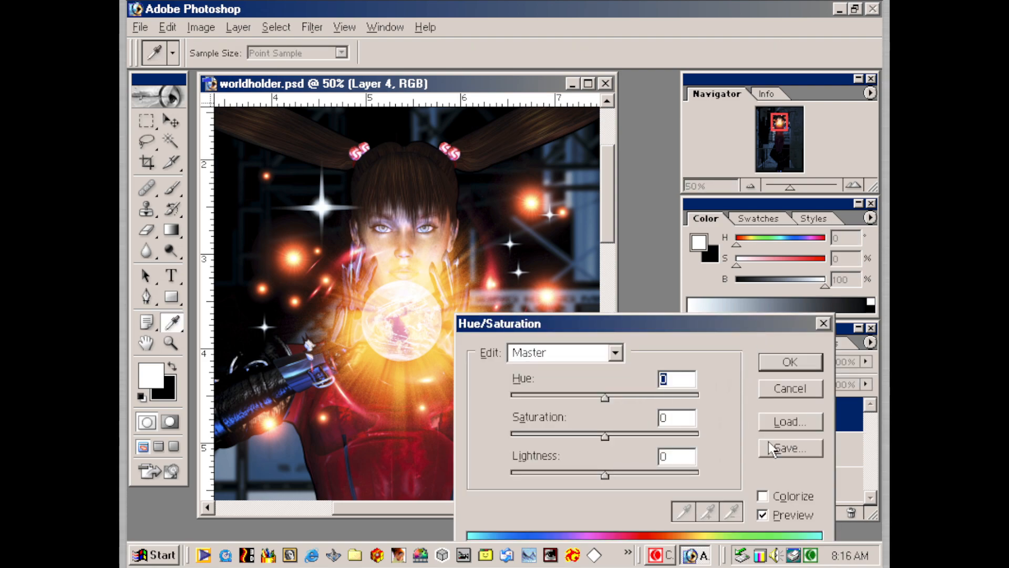
left_click(762, 495)
left_click_drag(558, 436, 739, 444)
left_click_drag(604, 476, 546, 478)
left_click_drag(606, 318, 716, 284)
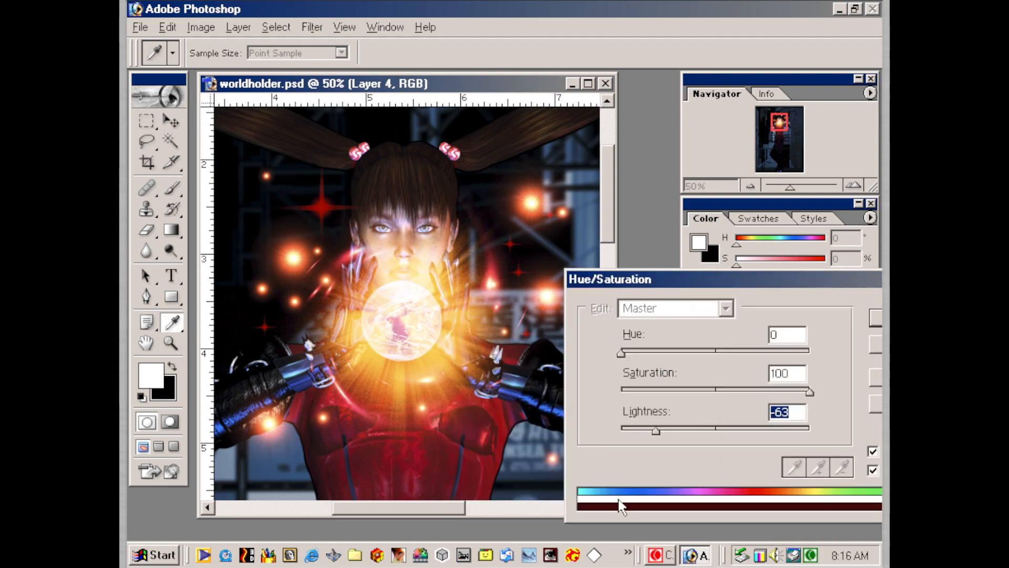
left_click_drag(735, 279, 683, 284)
left_click_drag(611, 437, 661, 440)
left_click_drag(568, 358, 753, 357)
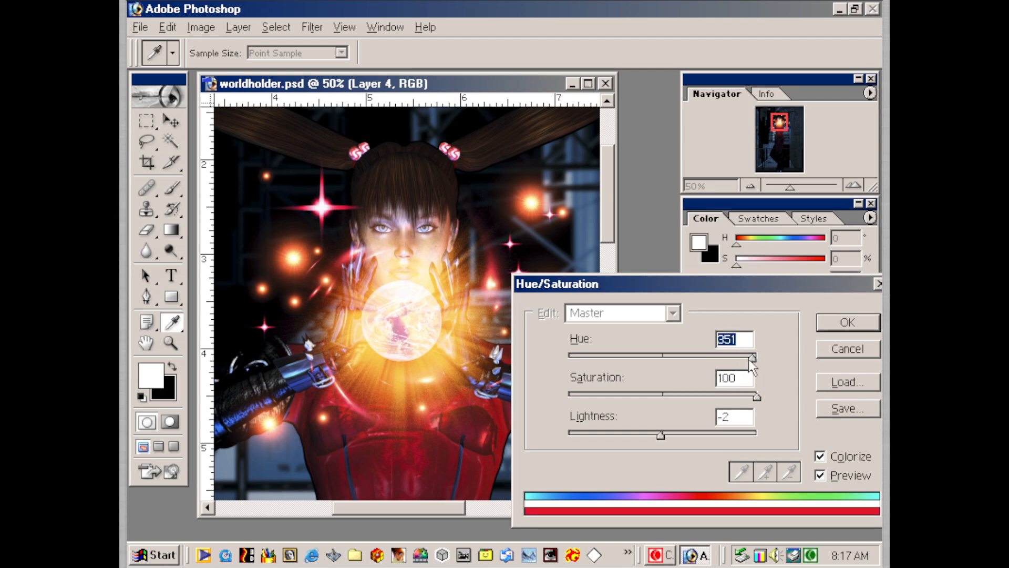
left_click_drag(756, 359, 755, 358)
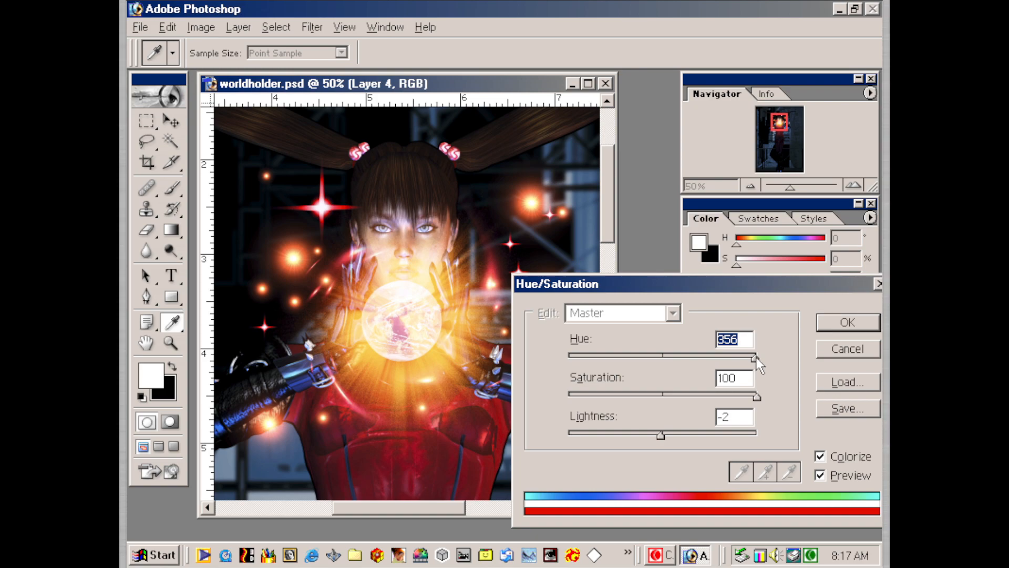
left_click_drag(752, 357, 672, 362)
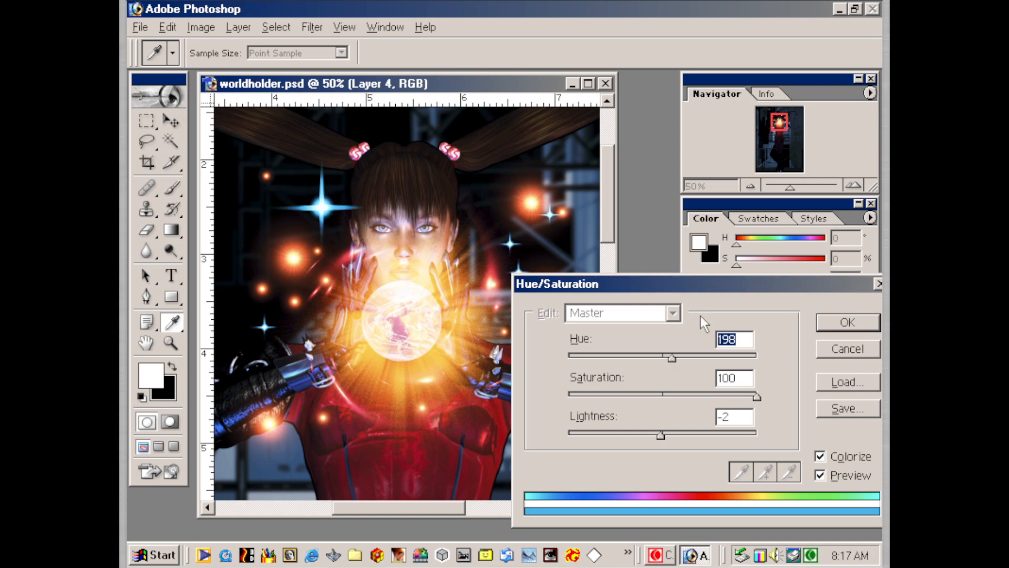
left_click(847, 323)
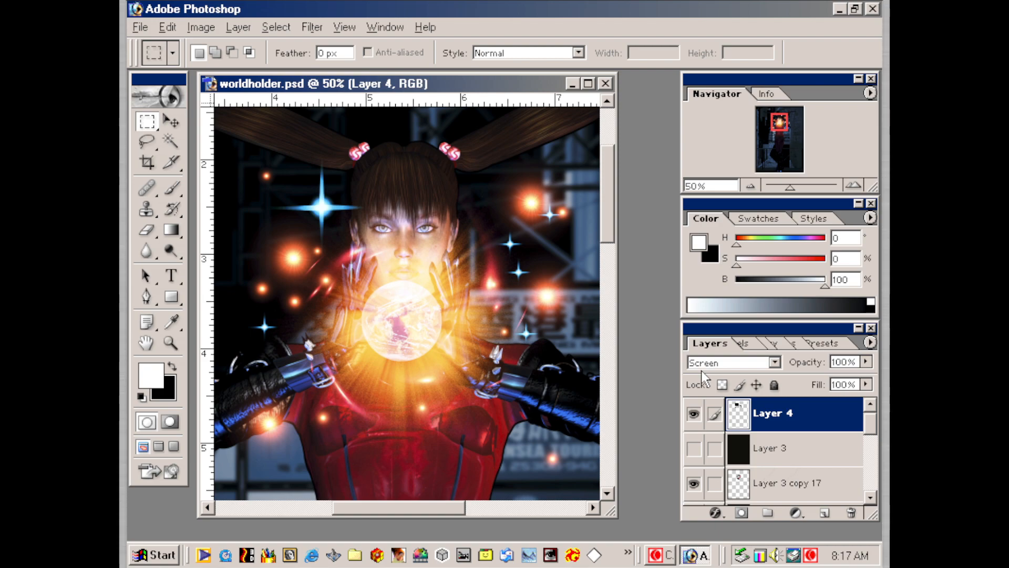
- Examine what Layer 1, Layer 2 and Layer 2 copy contribute by hiding and showing each one with more of the image in view
key("ctrl+minus")
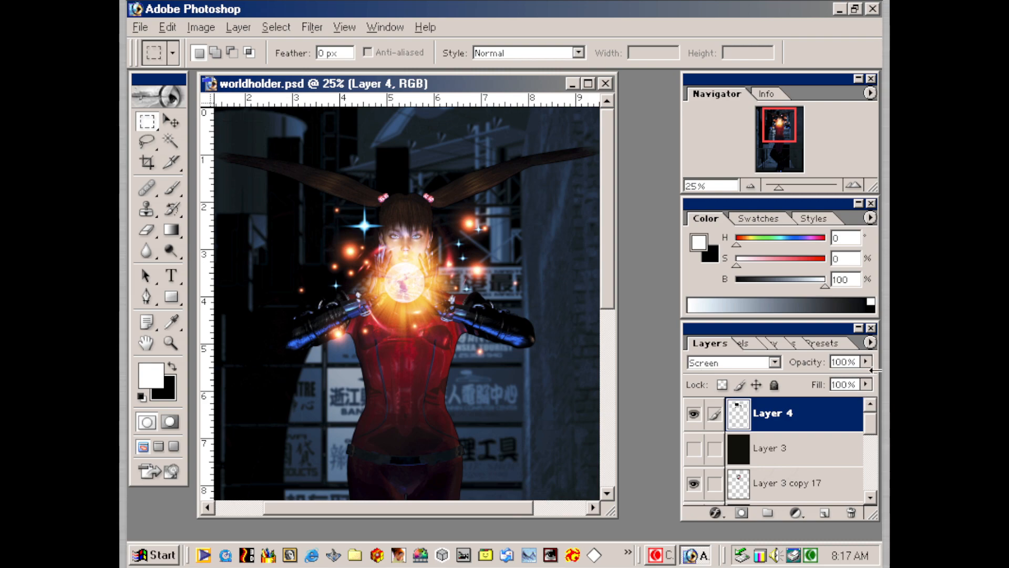
left_click_drag(866, 427, 871, 483)
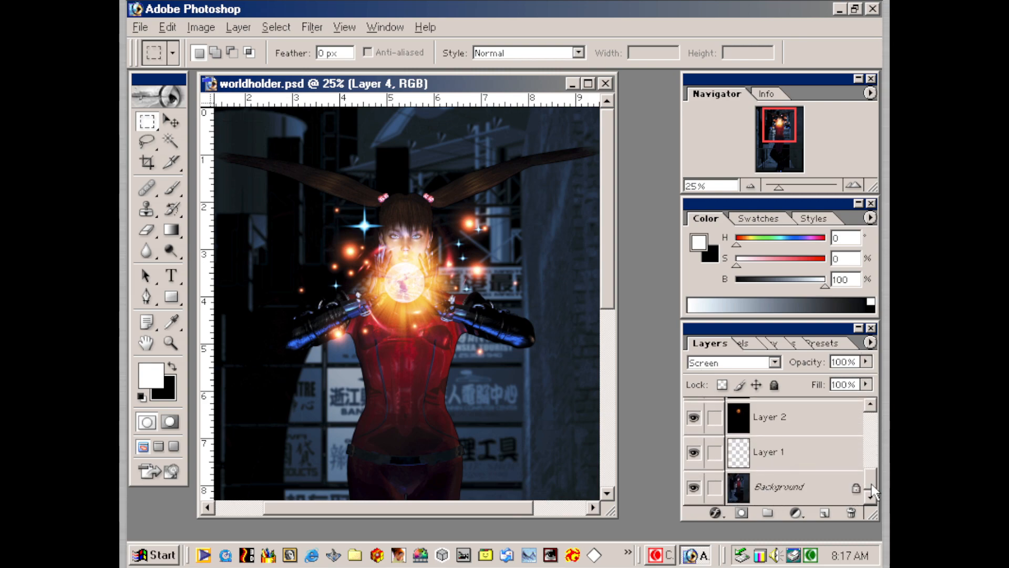
left_click(694, 453)
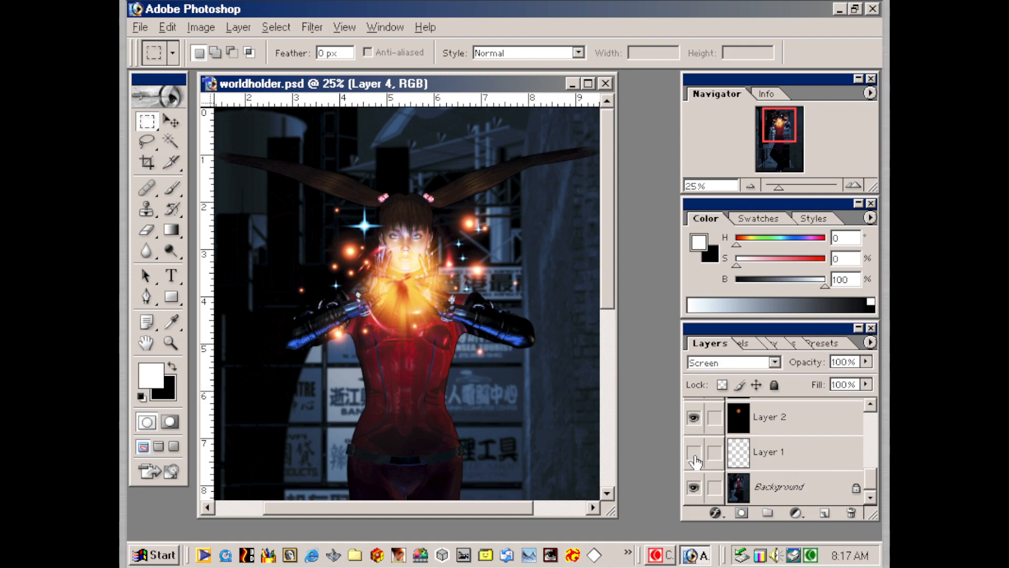
left_click(694, 453)
left_click(870, 404)
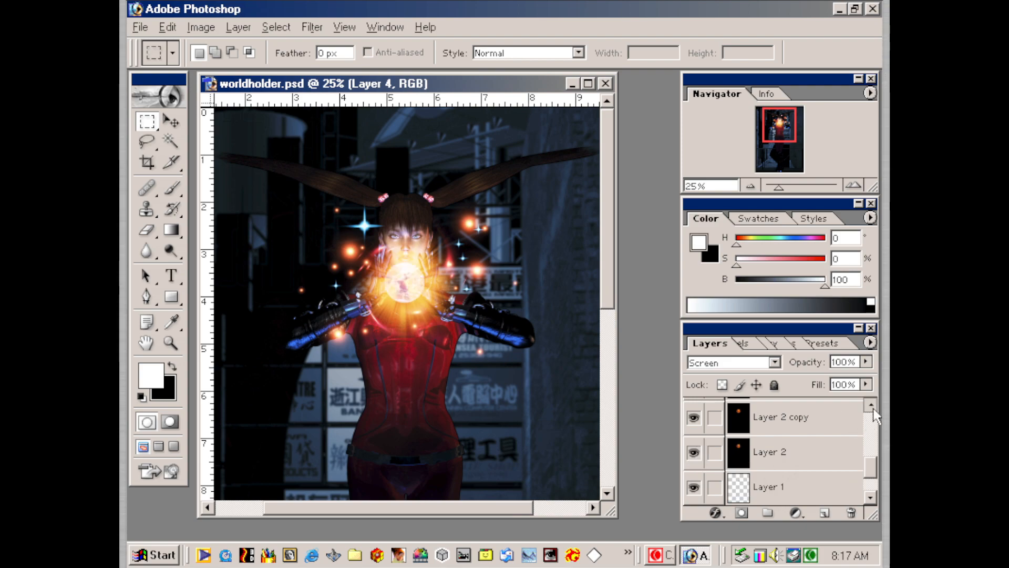
left_click(693, 453)
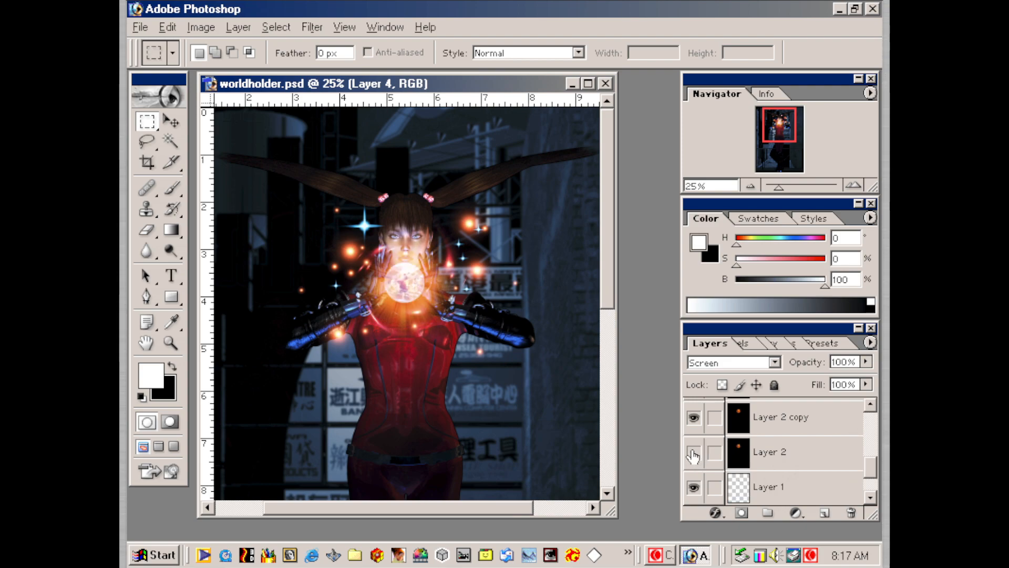
left_click(694, 453)
left_click(694, 417)
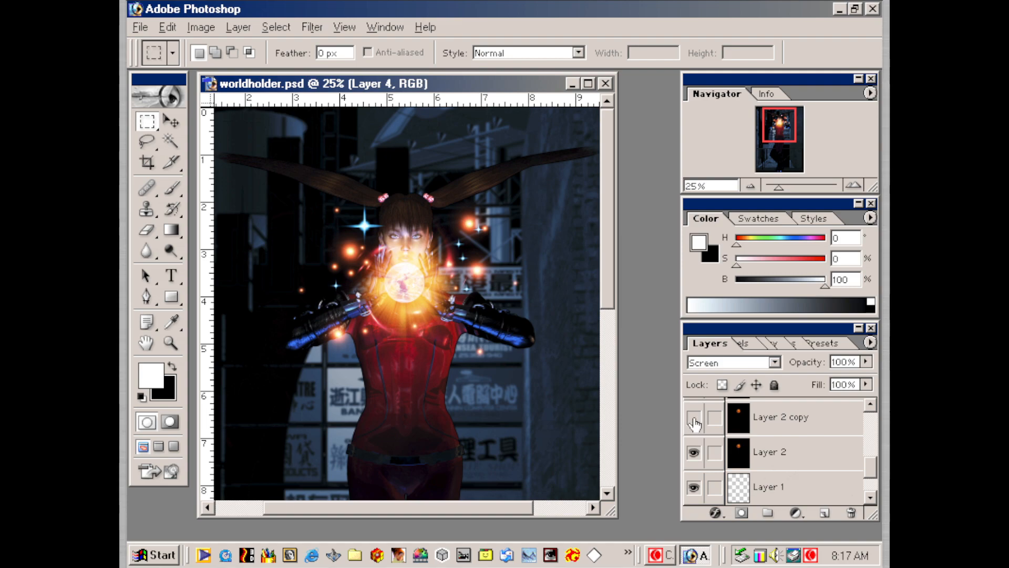
left_click(694, 418)
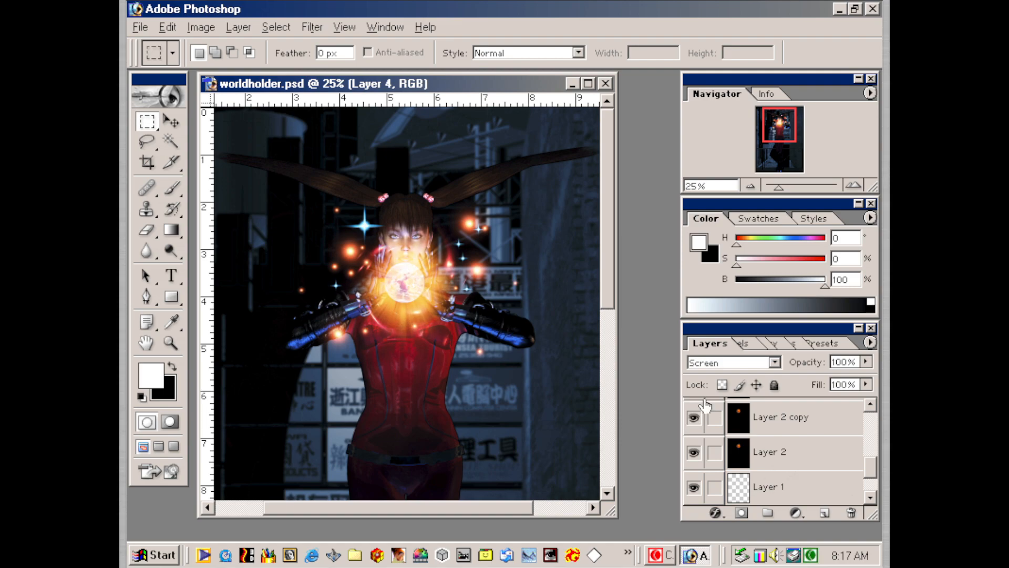
- Examine the spark, swirl and star layers by toggling the visibility of Layer 3 copy 16, Layer 3 copy 17, Layer 3 and Layer 4
left_click(870, 404)
left_click(871, 404)
left_click(694, 455)
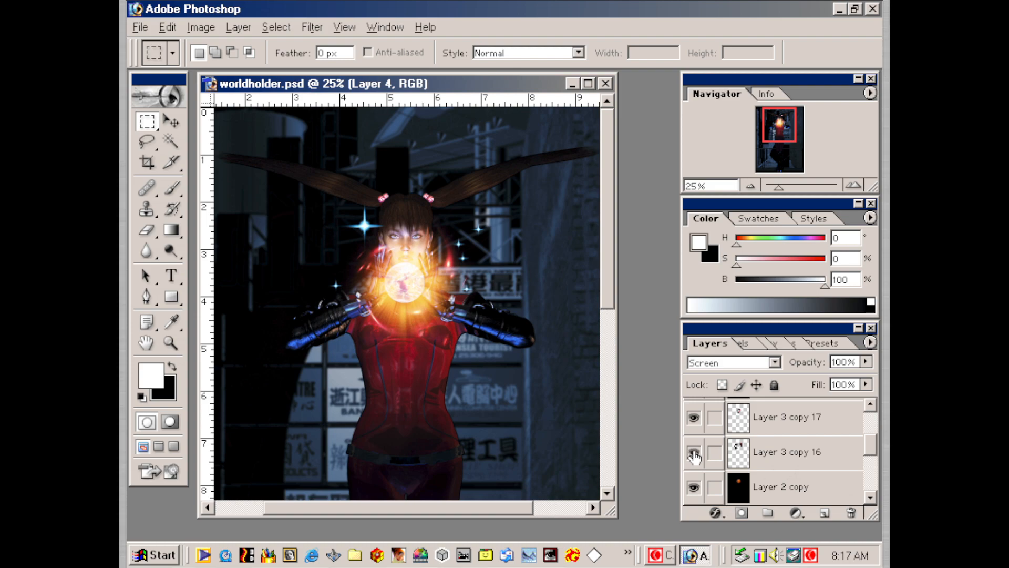
left_click(694, 455)
left_click(695, 455)
left_click(695, 455)
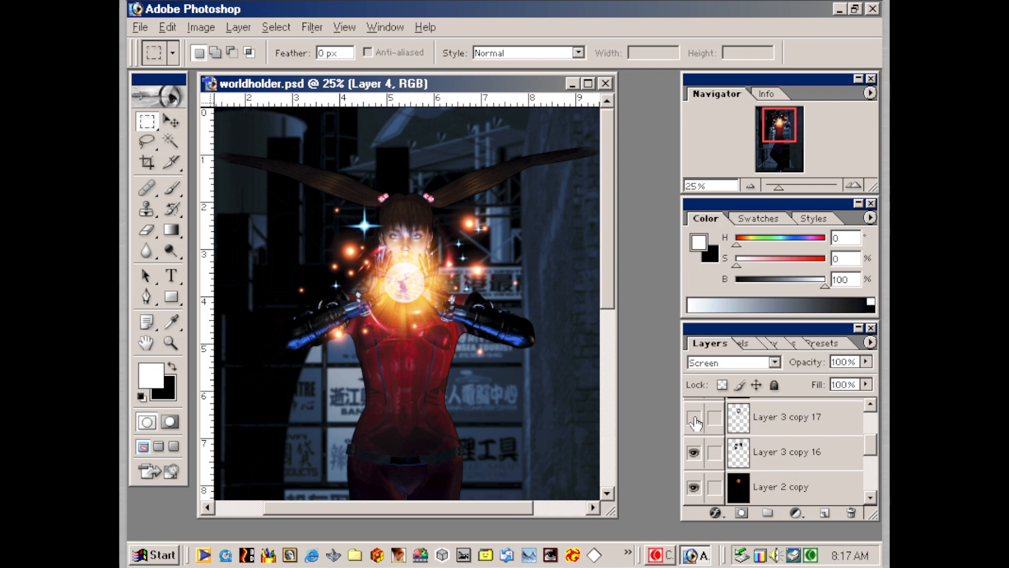
left_click(694, 418)
left_click(694, 418)
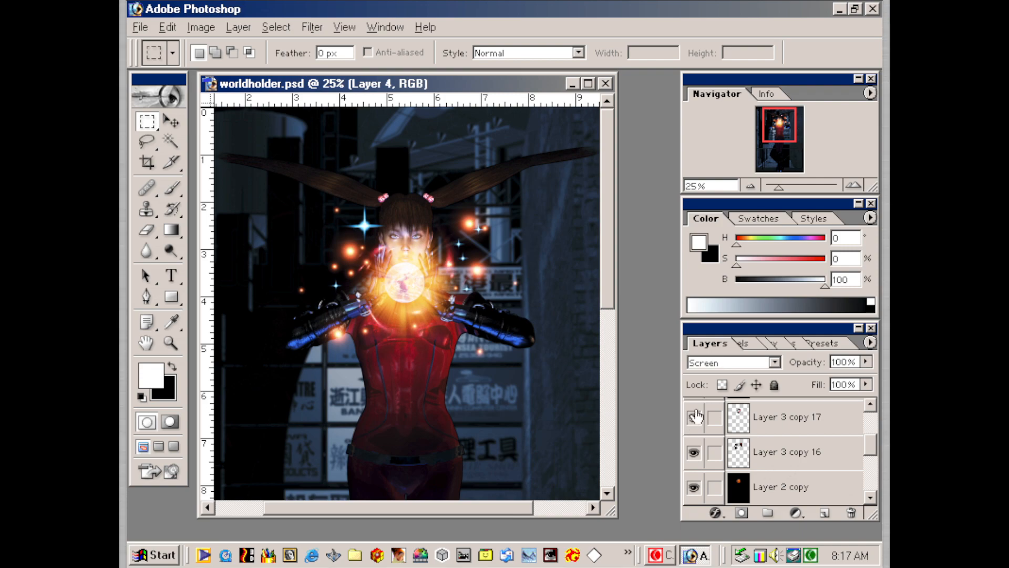
left_click(871, 402)
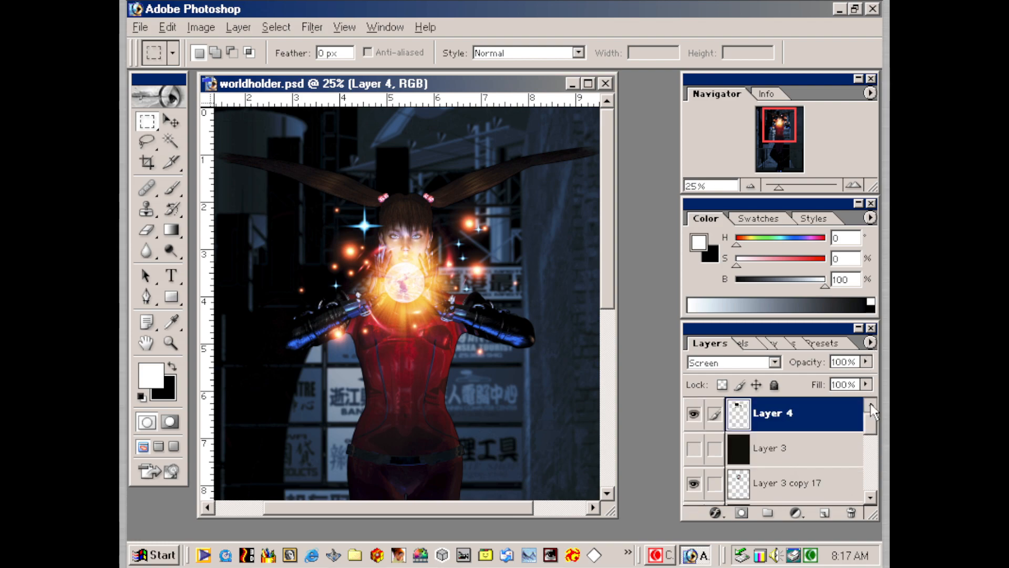
left_click(693, 452)
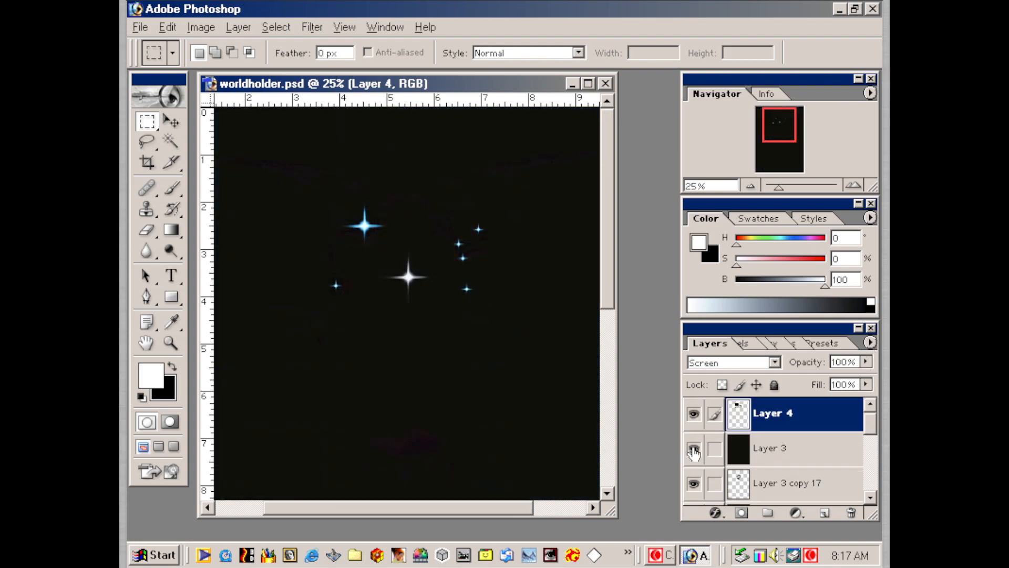
left_click(694, 450)
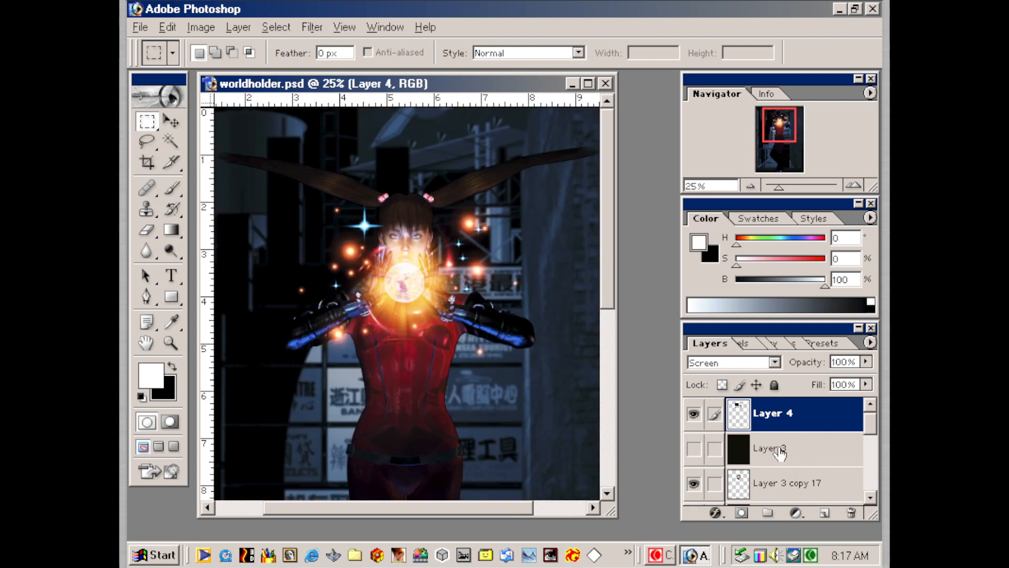
left_click(694, 416)
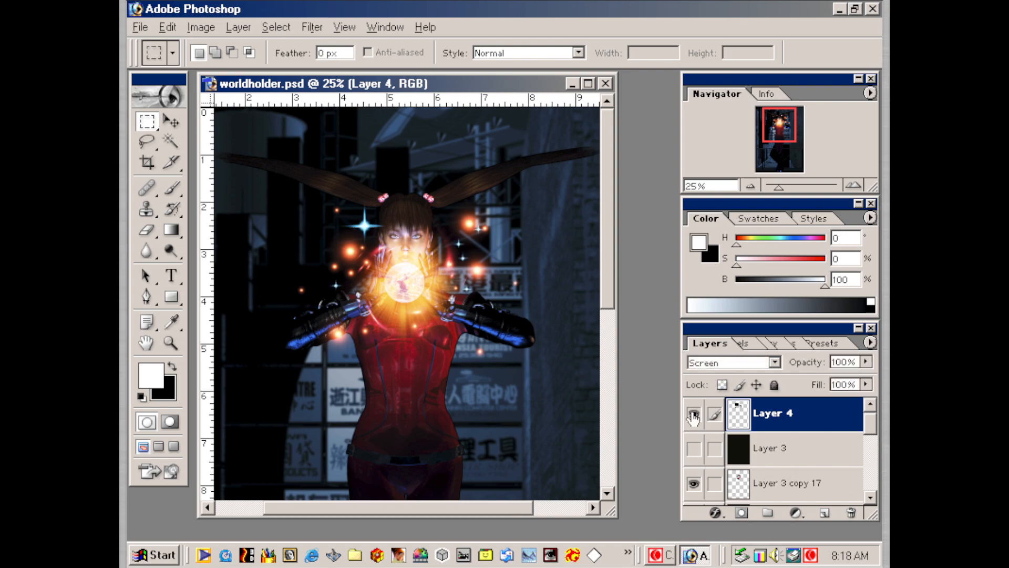
- Duplicate the Layer 4 star cluster, scale the duplicate down, and scatter copies of the tiny stars on both sides of the face
left_click_drag(814, 421, 824, 507)
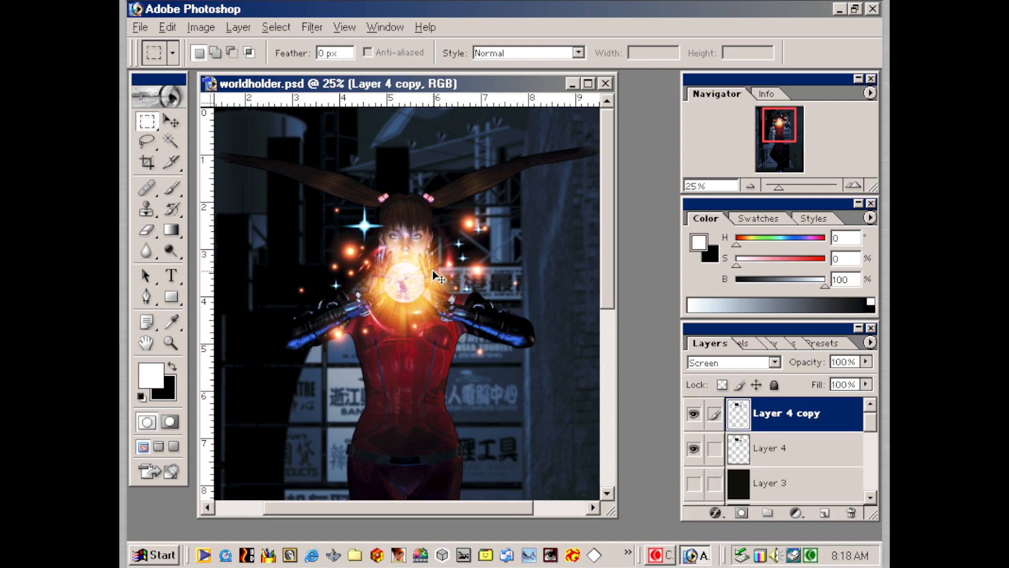
left_click_drag(485, 321, 481, 389)
key("ctrl+t")
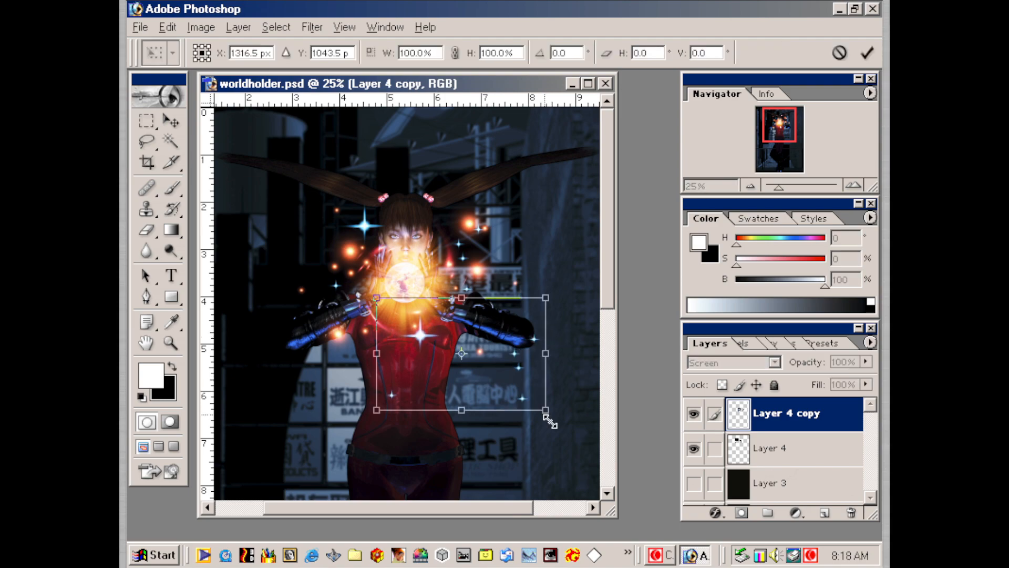
left_click_drag(548, 415, 458, 295)
key("Return")
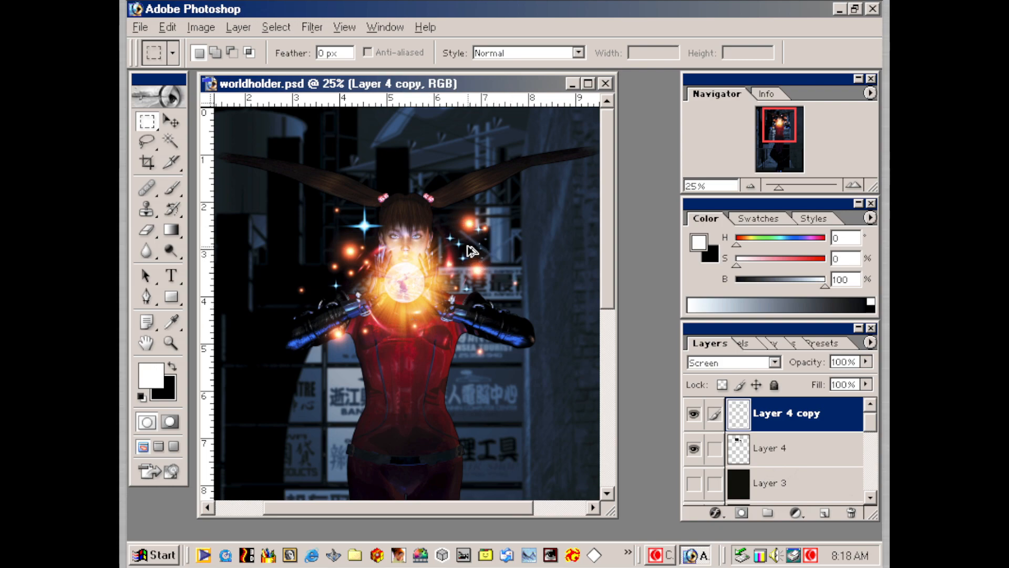
left_click_drag(473, 253, 274, 321, "alt")
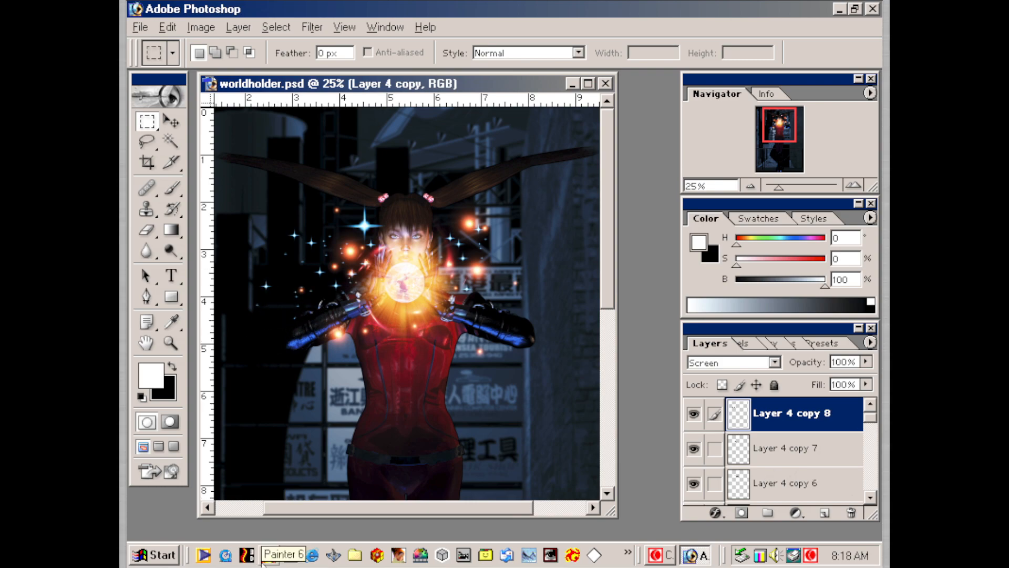
- Try scattering more tiny star copies to the right of the figure, and delete Layer 4 copy 13 through Layer 4 copy 9
left_click_drag(270, 293, 564, 334, "ctrl+alt")
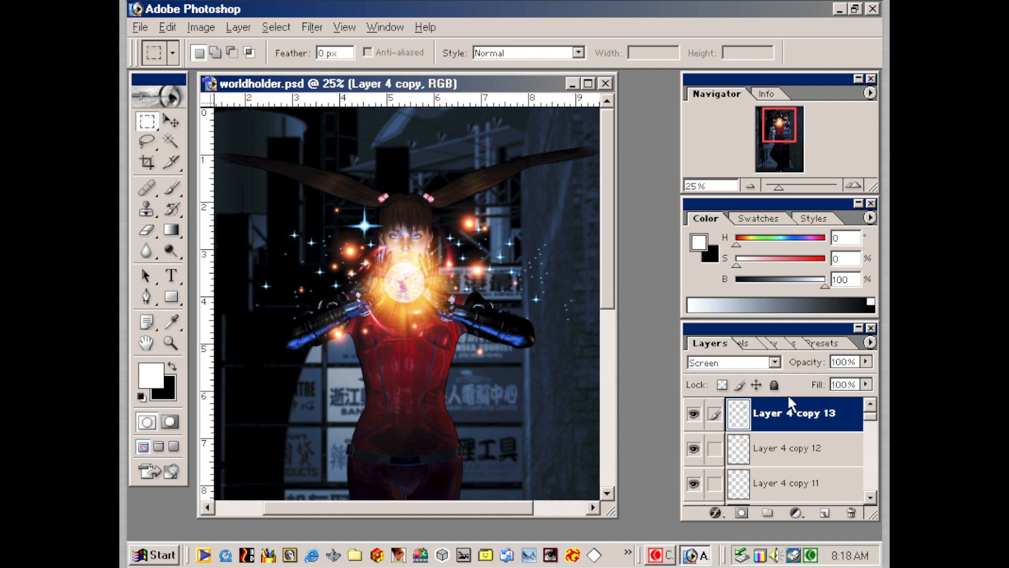
left_click(852, 513)
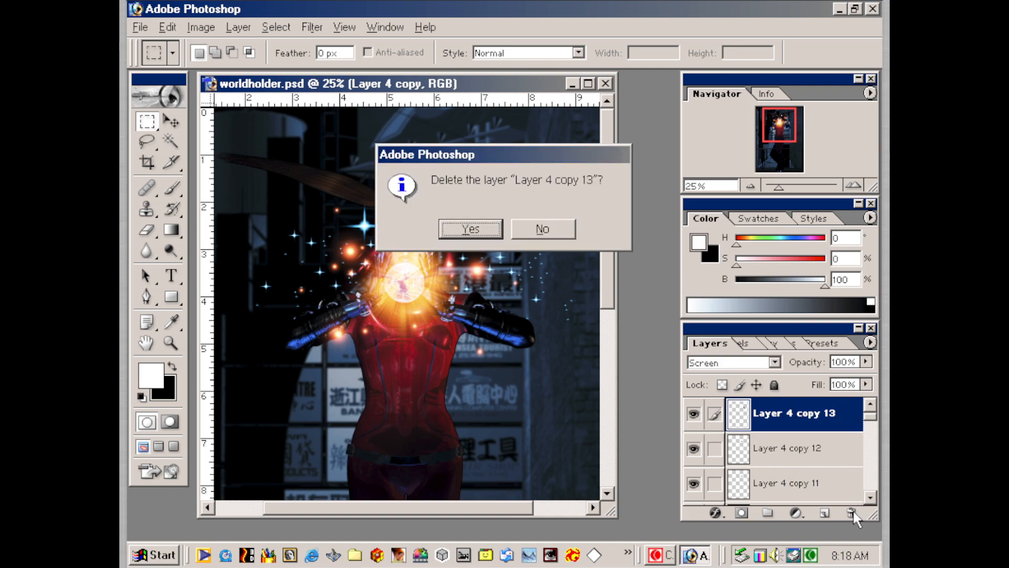
left_click(471, 228)
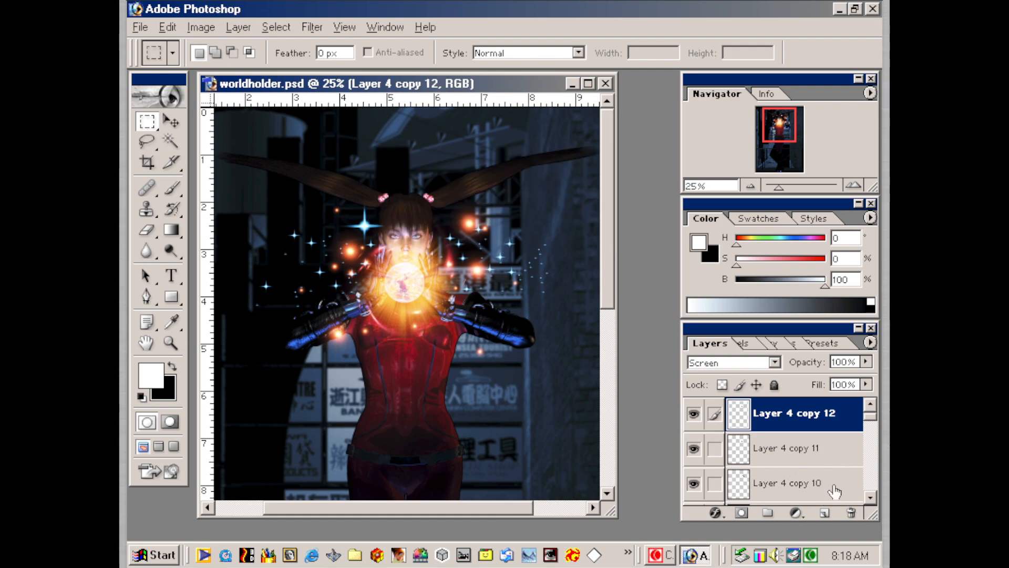
left_click_drag(834, 417, 851, 510)
left_click(852, 510, "alt")
left_click_drag(835, 422, 852, 510)
left_click_drag(829, 415, 848, 499)
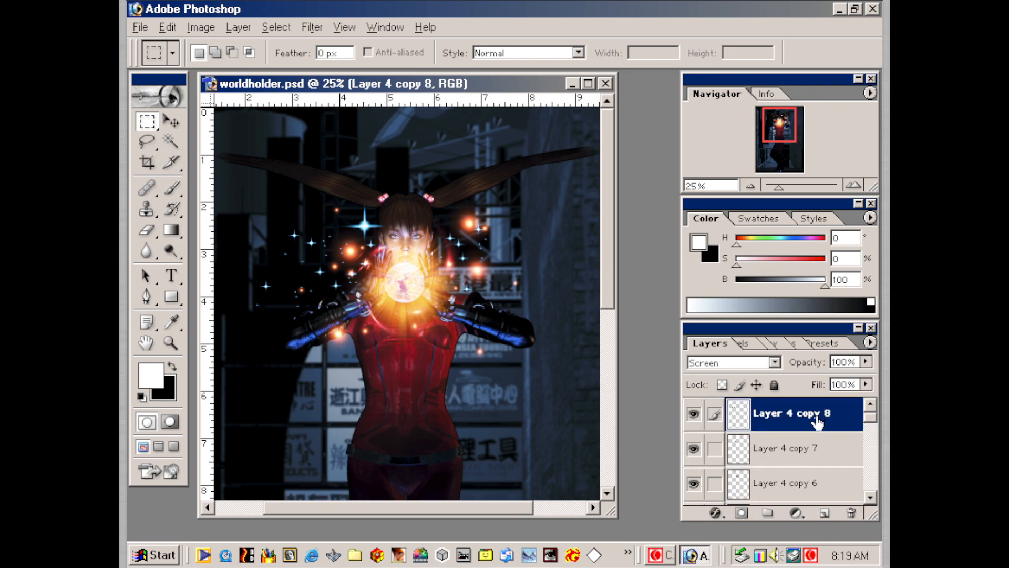
- Remove the surplus scattered star duplicates by deleting Layer 4 copy 8 through Layer 4 copy 3
left_click_drag(823, 415, 851, 512)
left_click_drag(834, 412, 851, 512)
left_click(693, 418)
left_click_drag(786, 412, 854, 510)
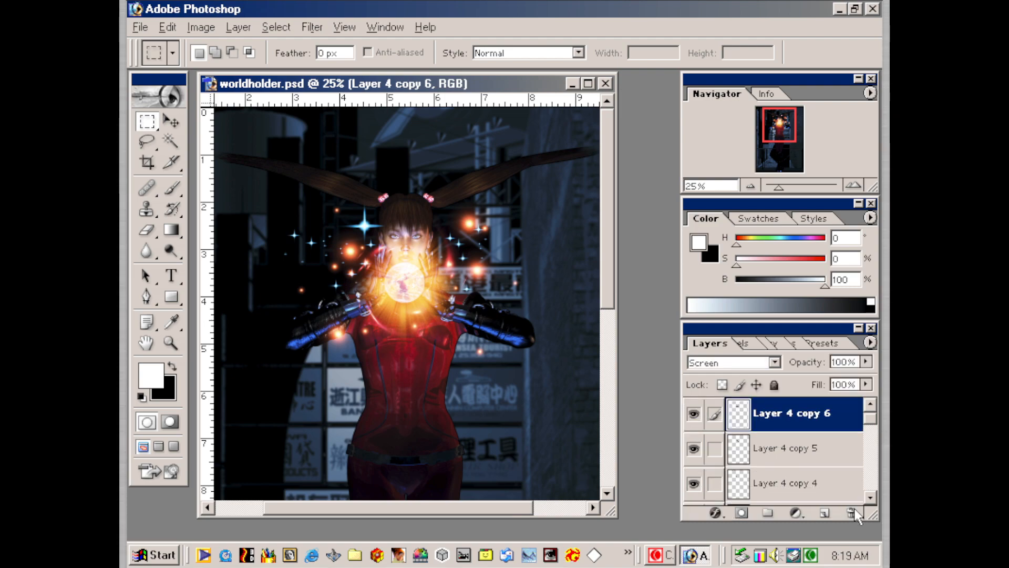
left_click_drag(833, 424, 851, 512)
left_click_drag(814, 417, 851, 513)
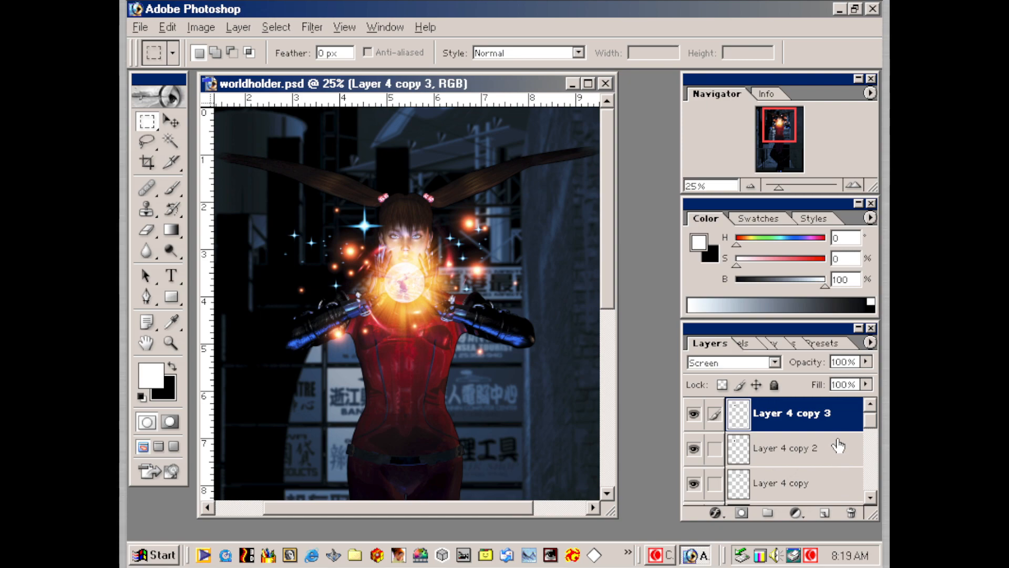
left_click_drag(826, 415, 852, 512)
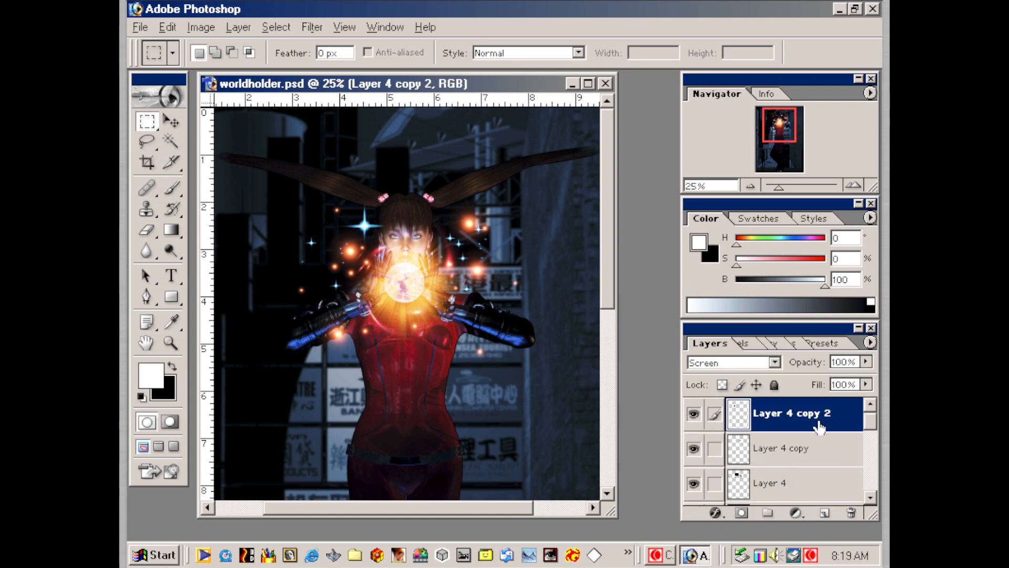